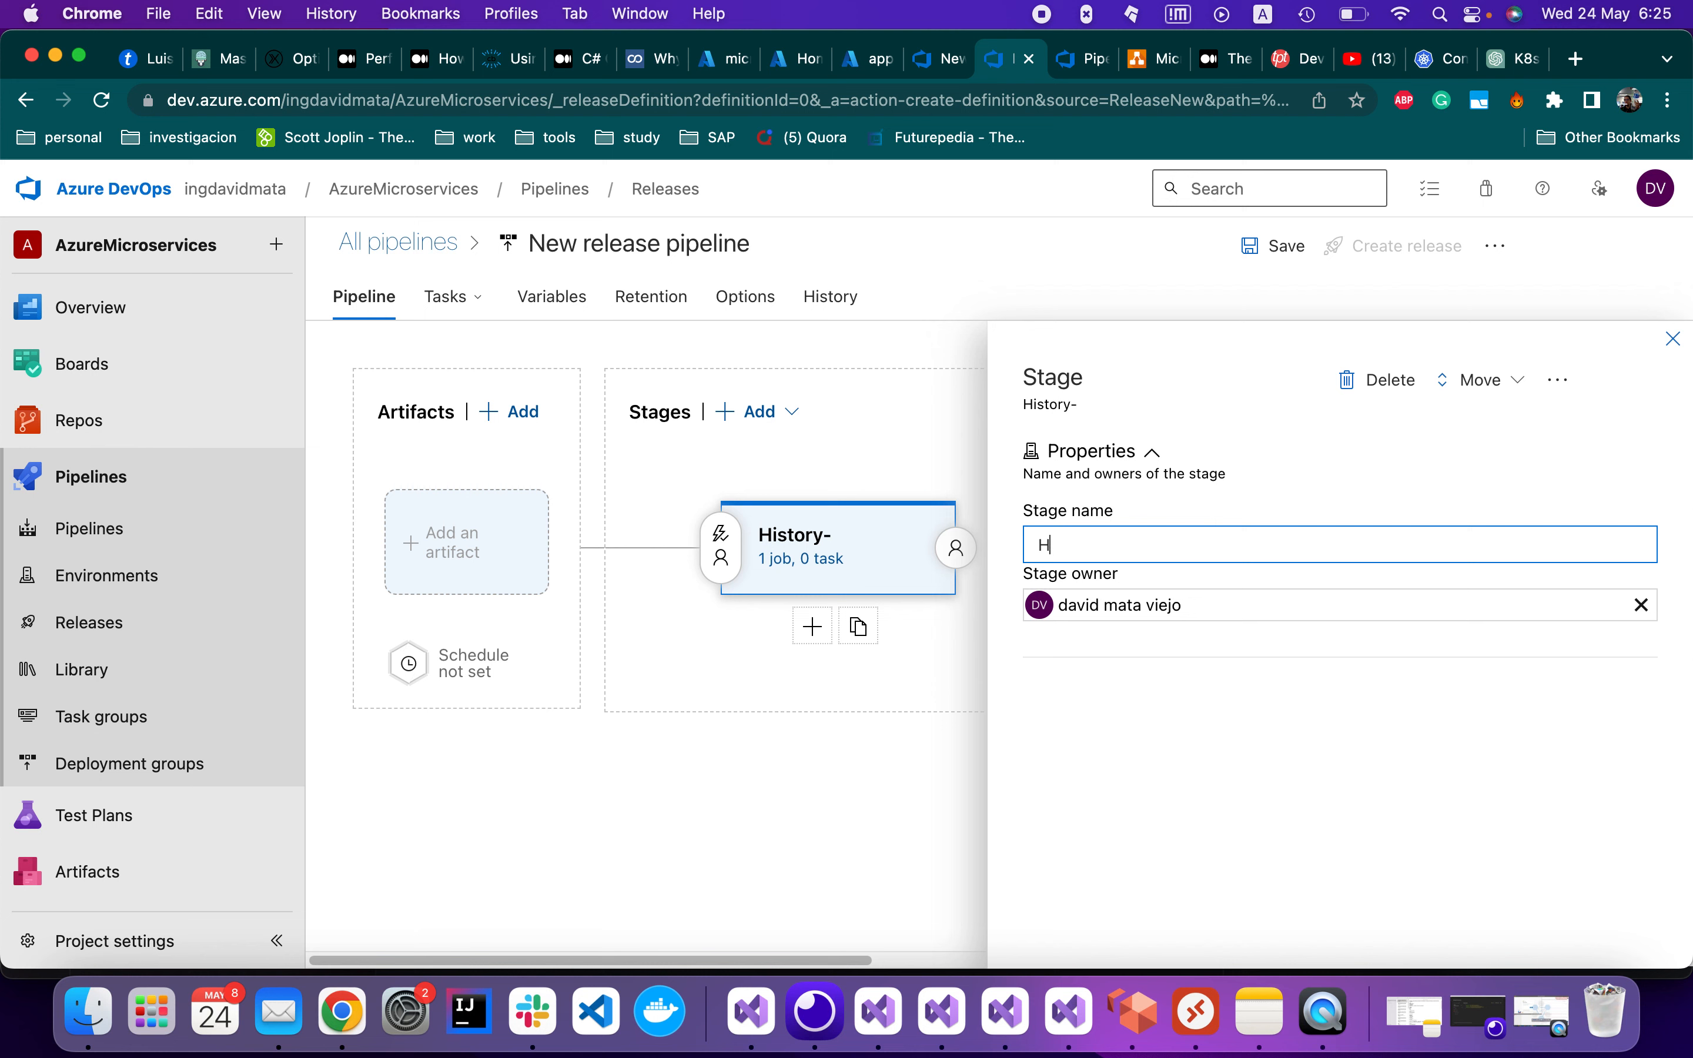
Rename the release pipeline stage to CD-History and close its properties panel
key(BackSpace)
text(CD-History)
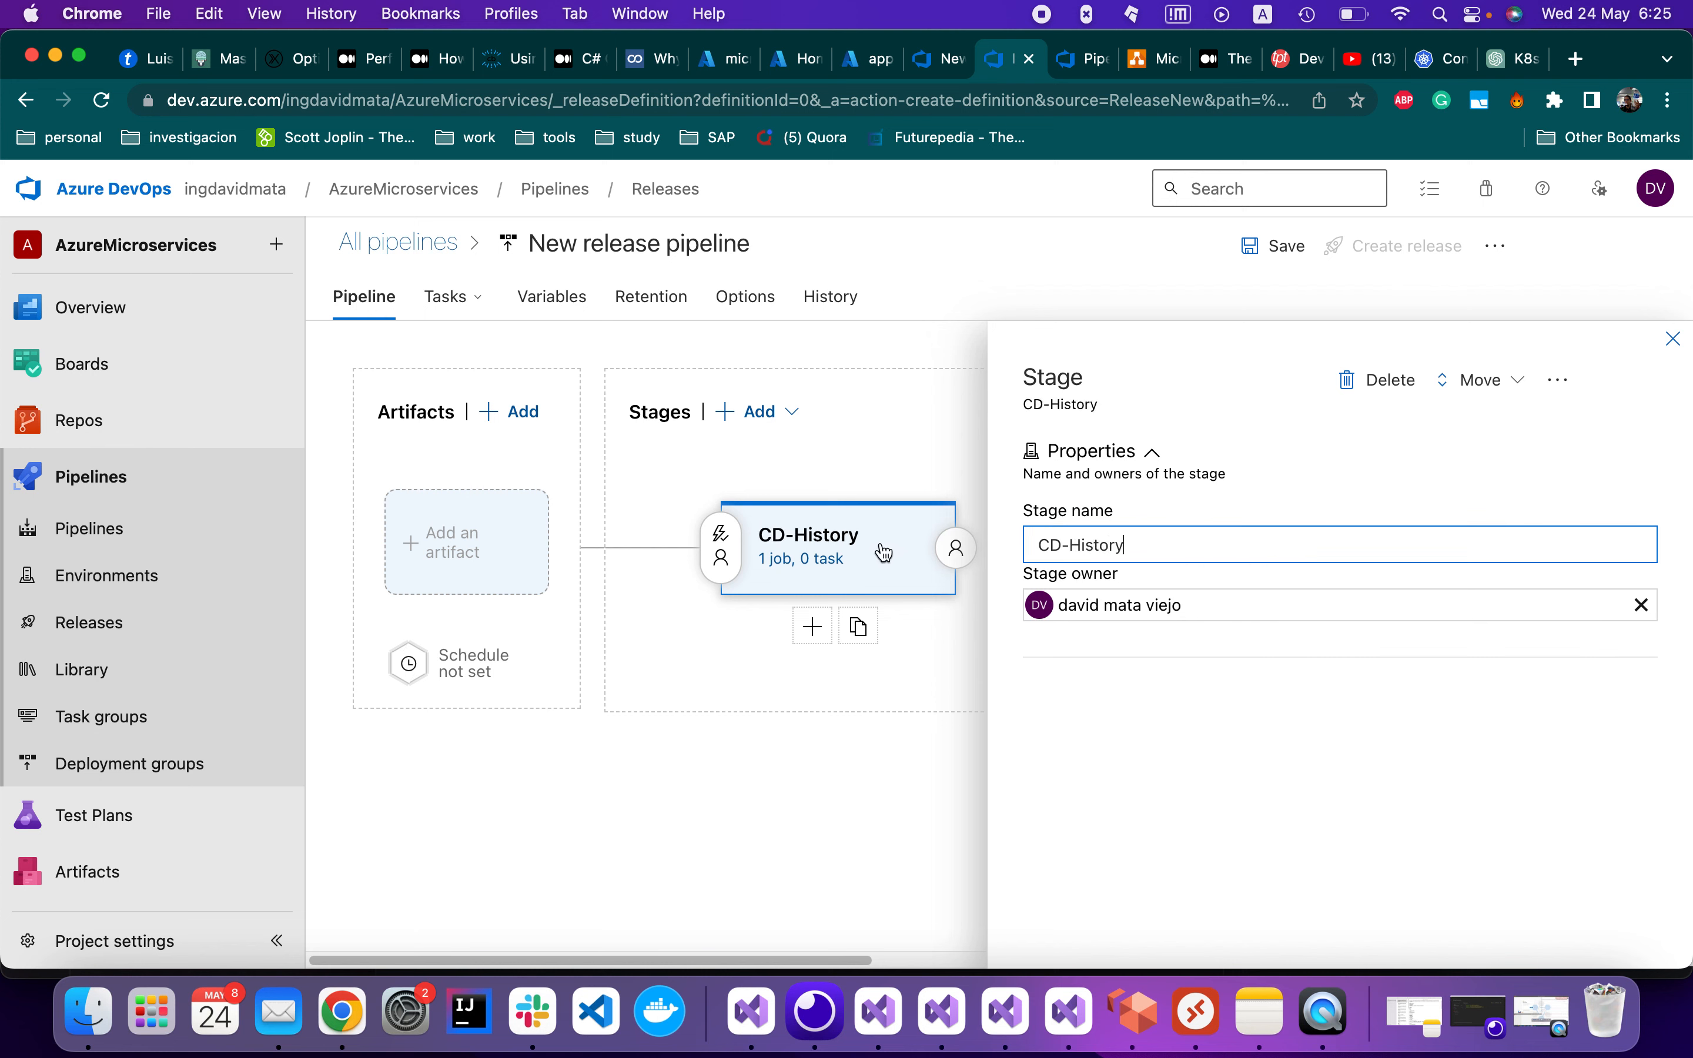
click(1673, 340)
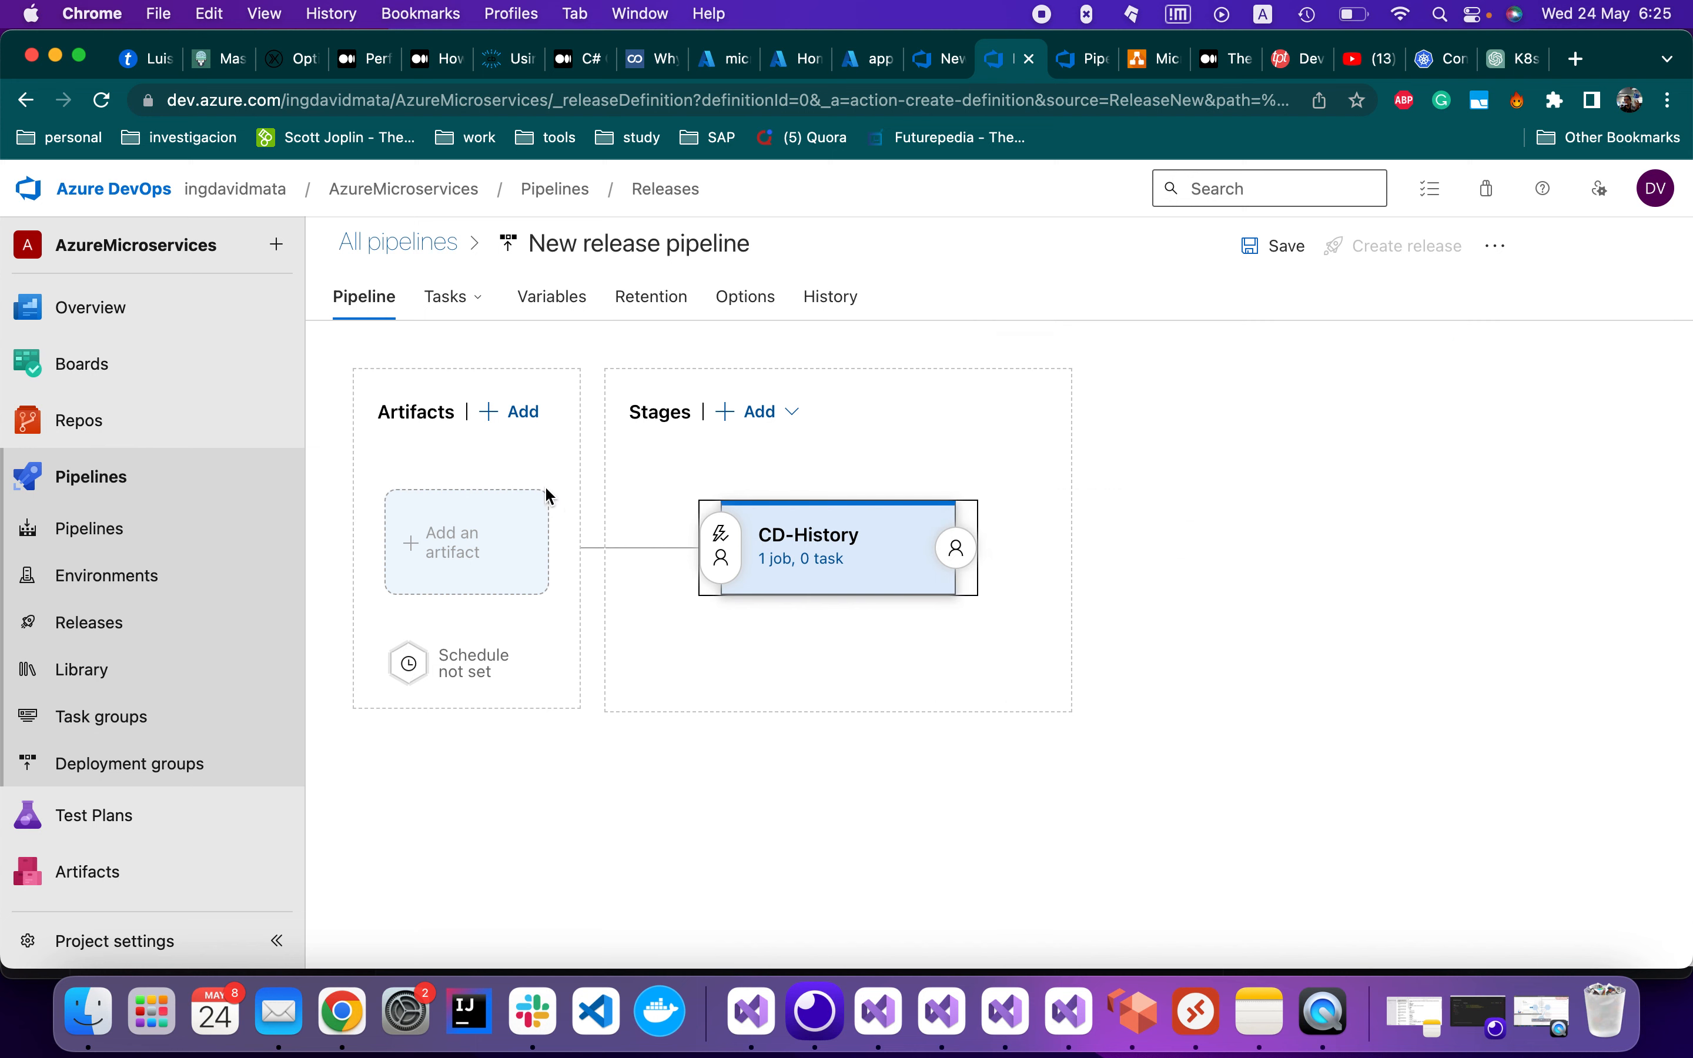
Link the ci-history-pipeline build artifact and open the CD-History stage's task list
click(493, 529)
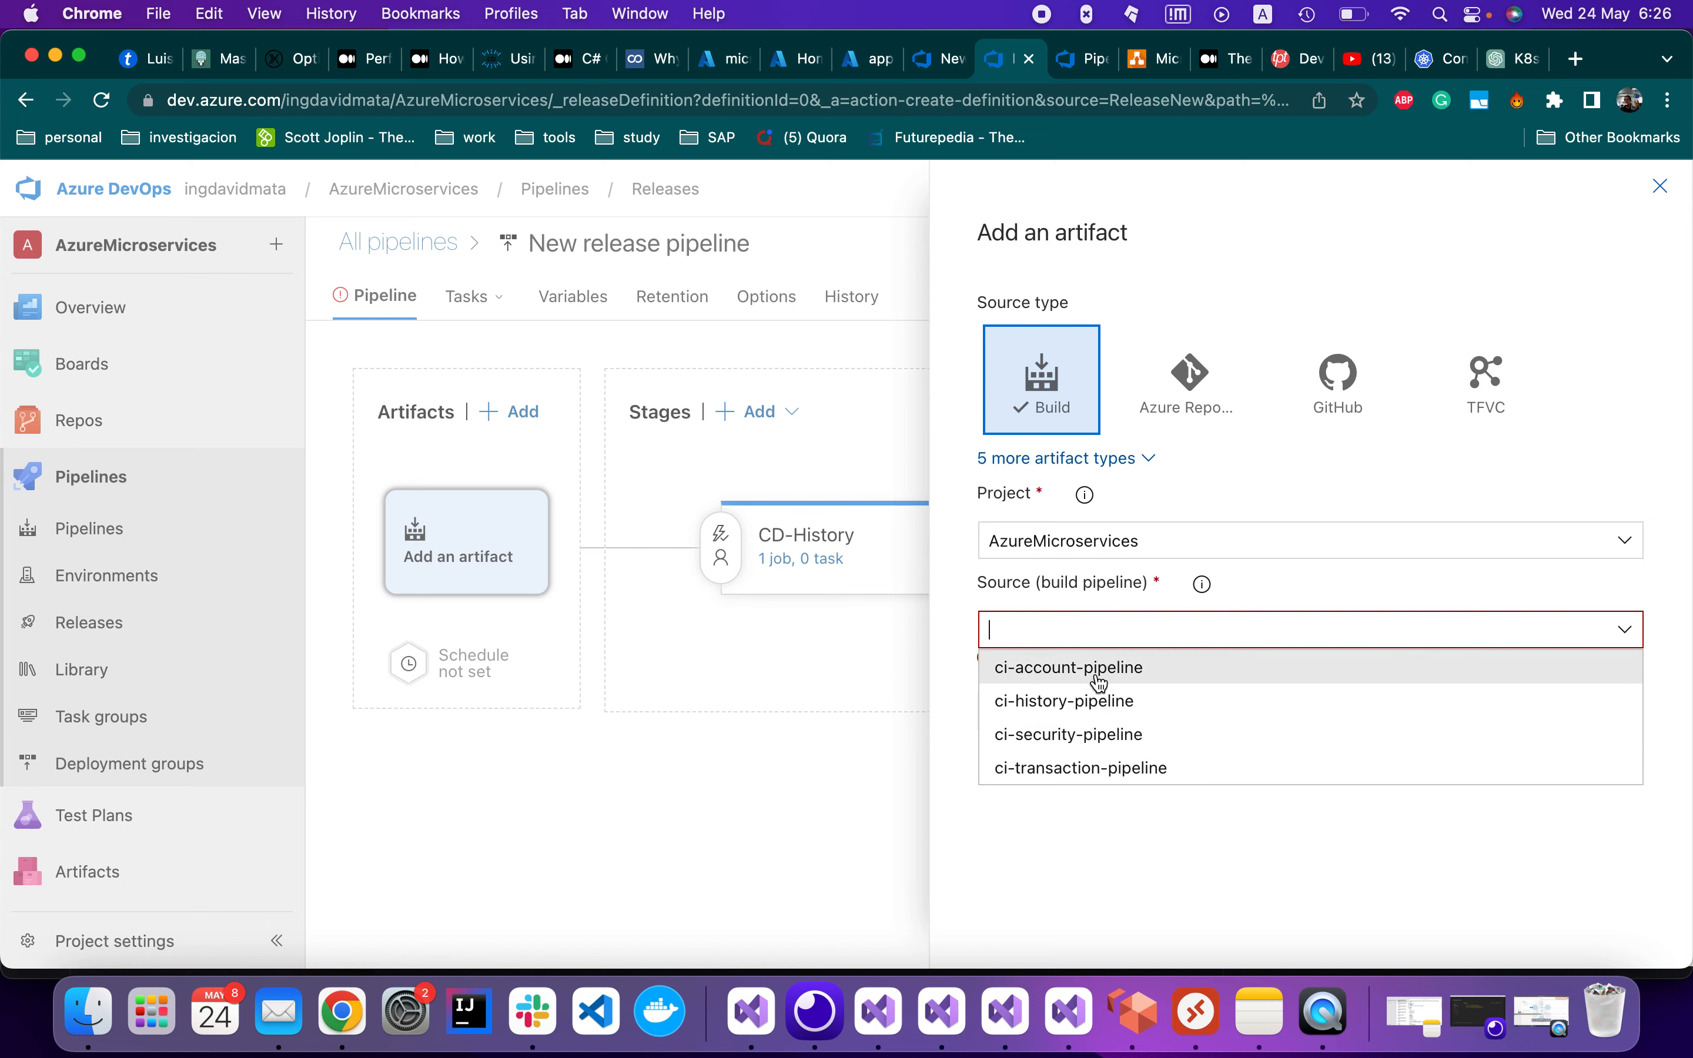
click(1104, 708)
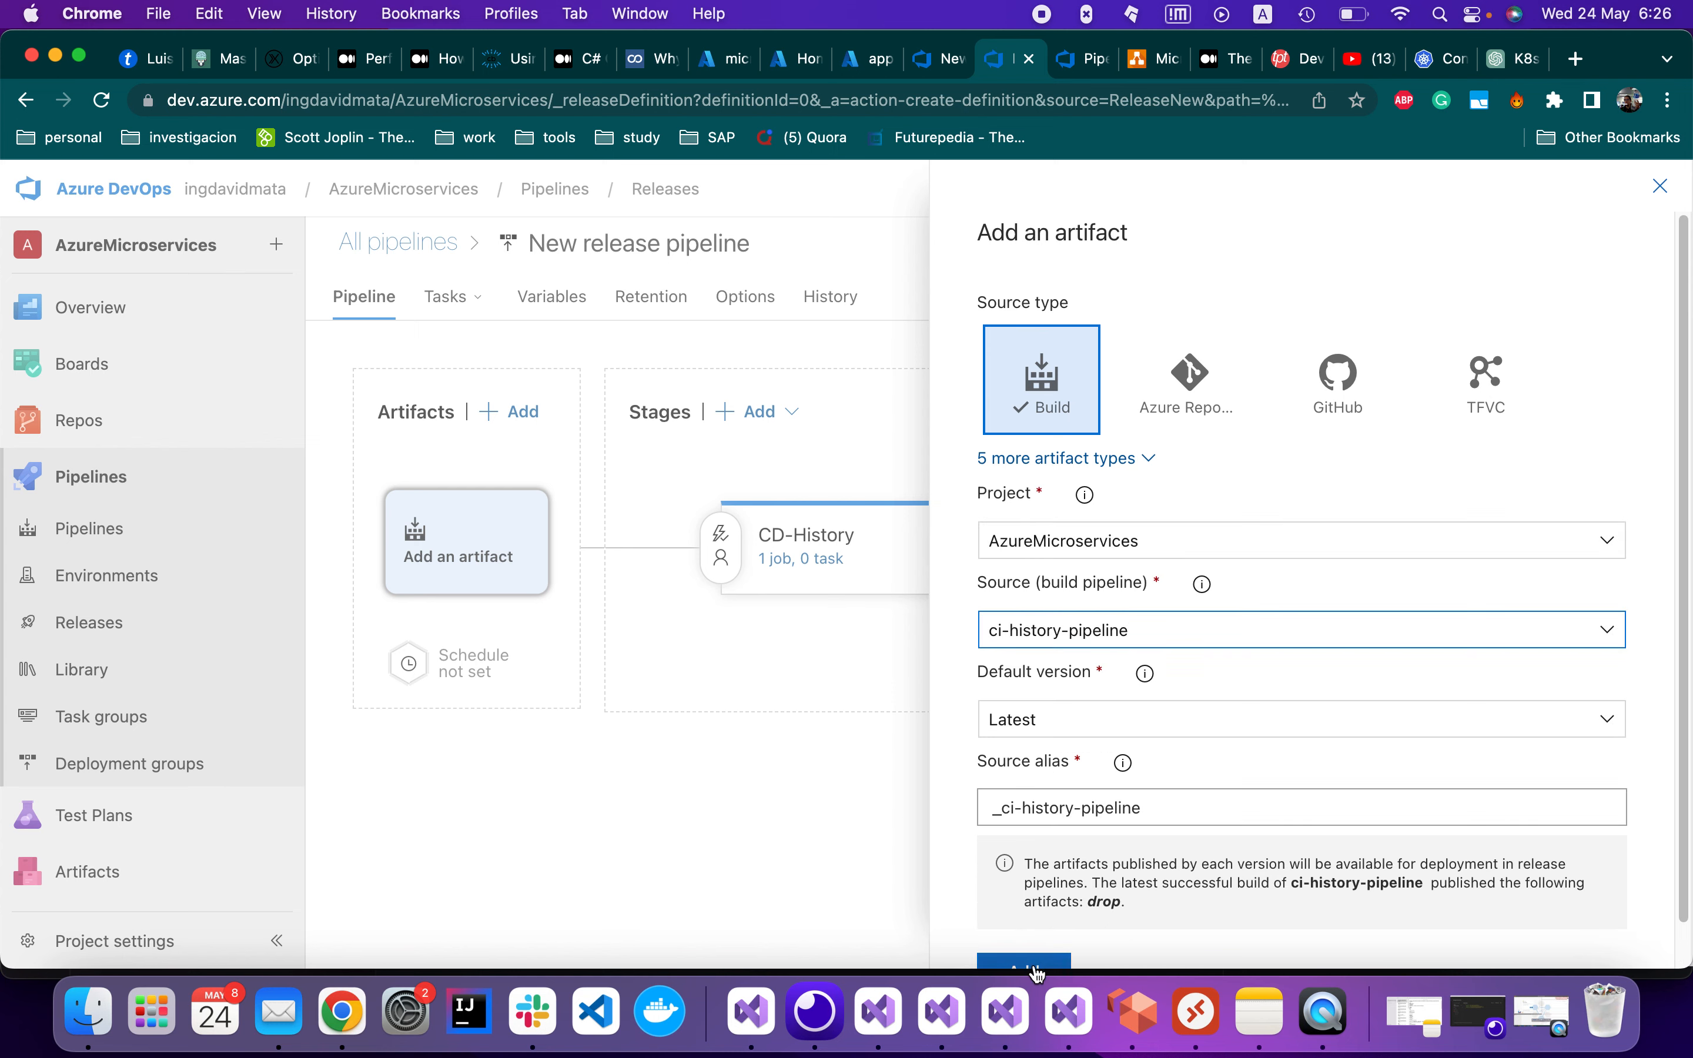
click(1038, 971)
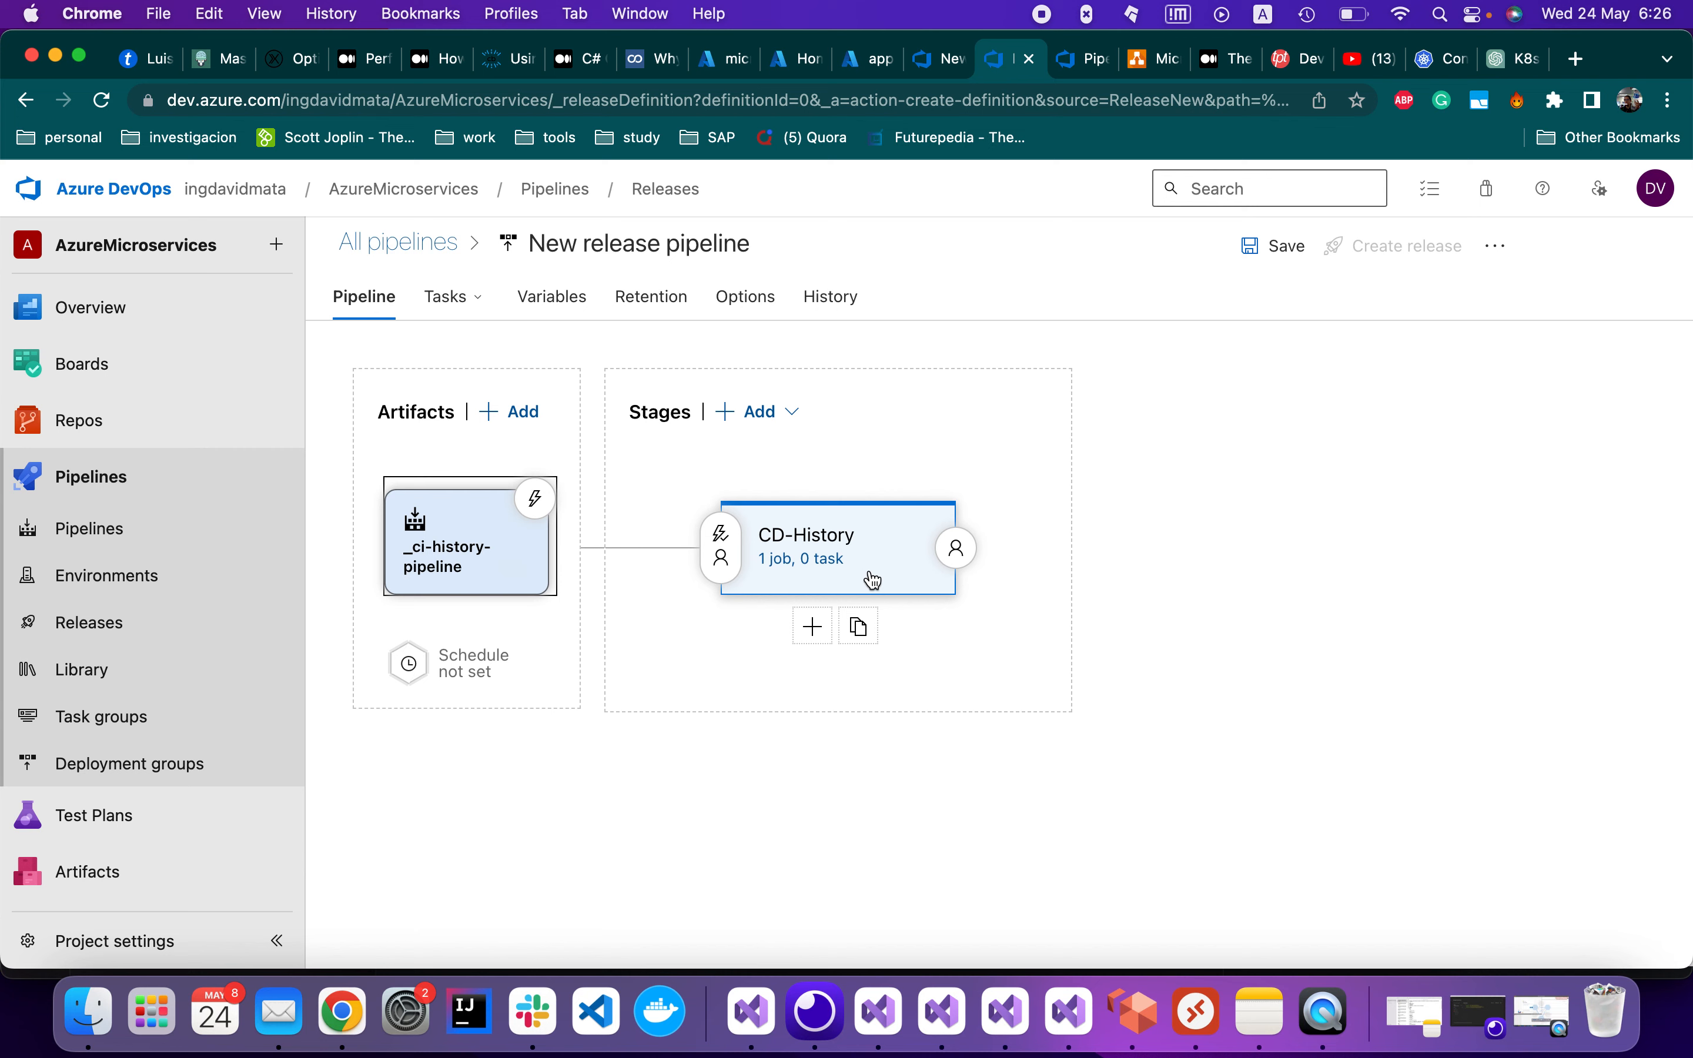
click(778, 558)
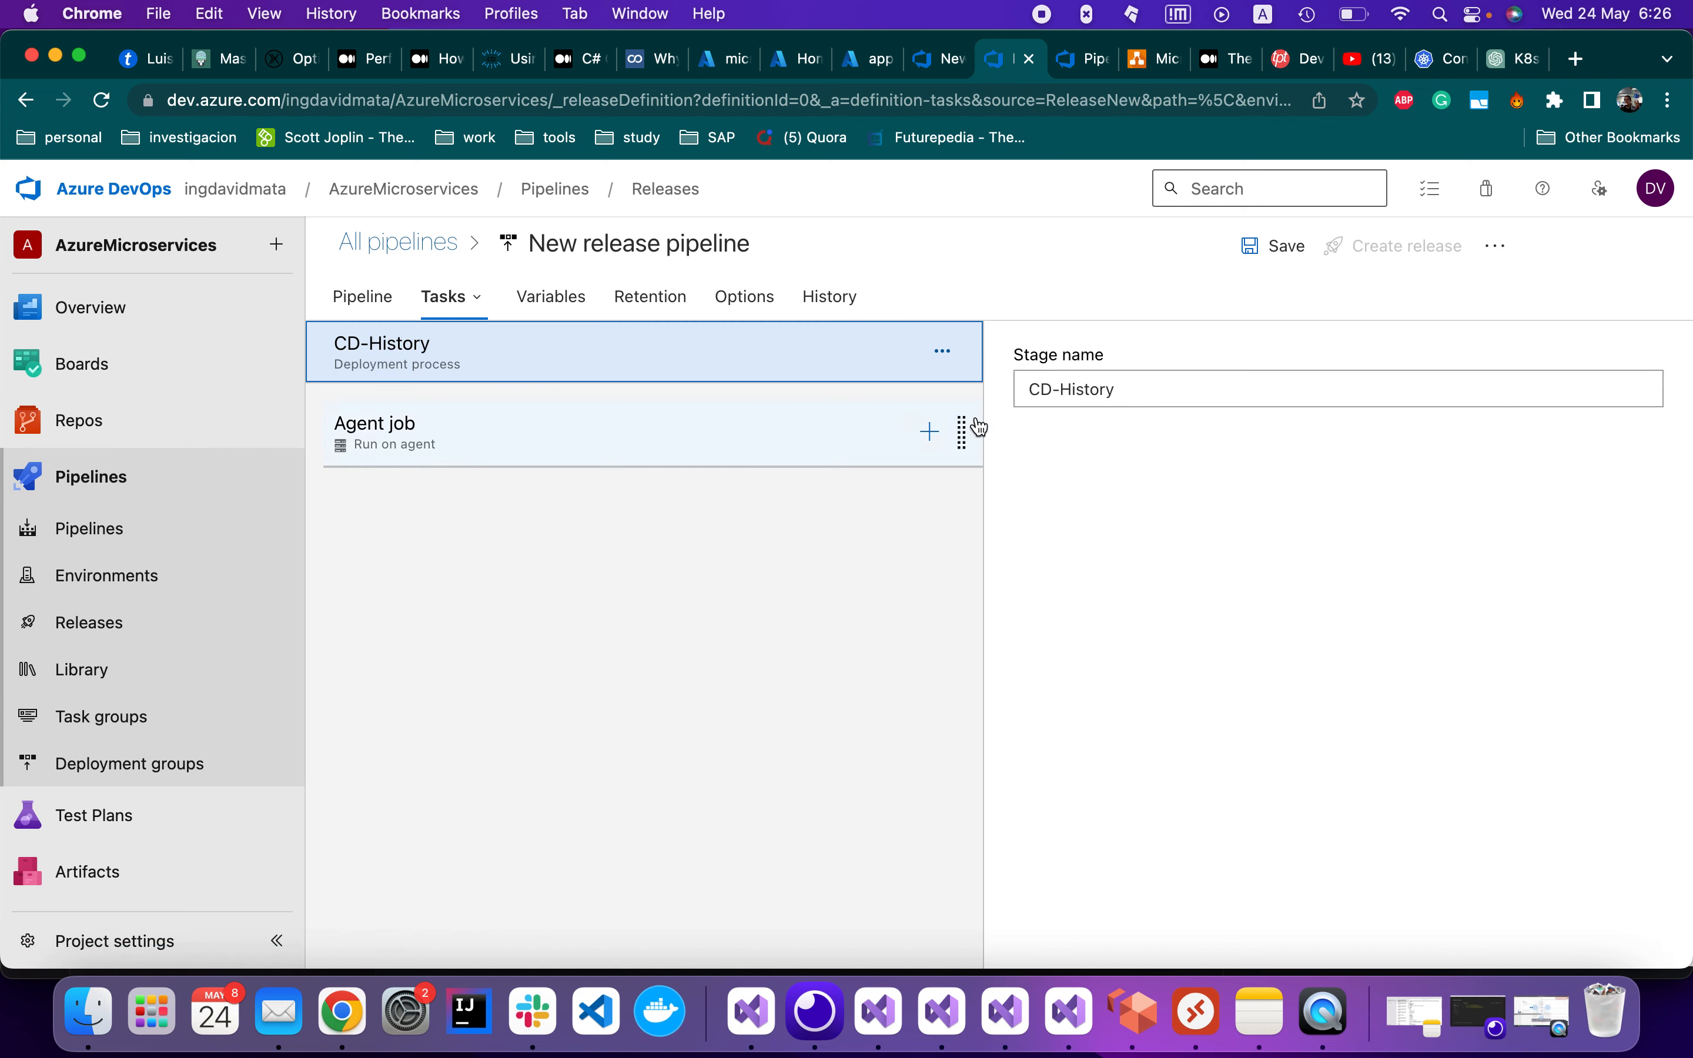
Inspect the __Build.BuildId__ tag placeholder on line 19 of k8s.yml, then open the Agent job settings
click(880, 1006)
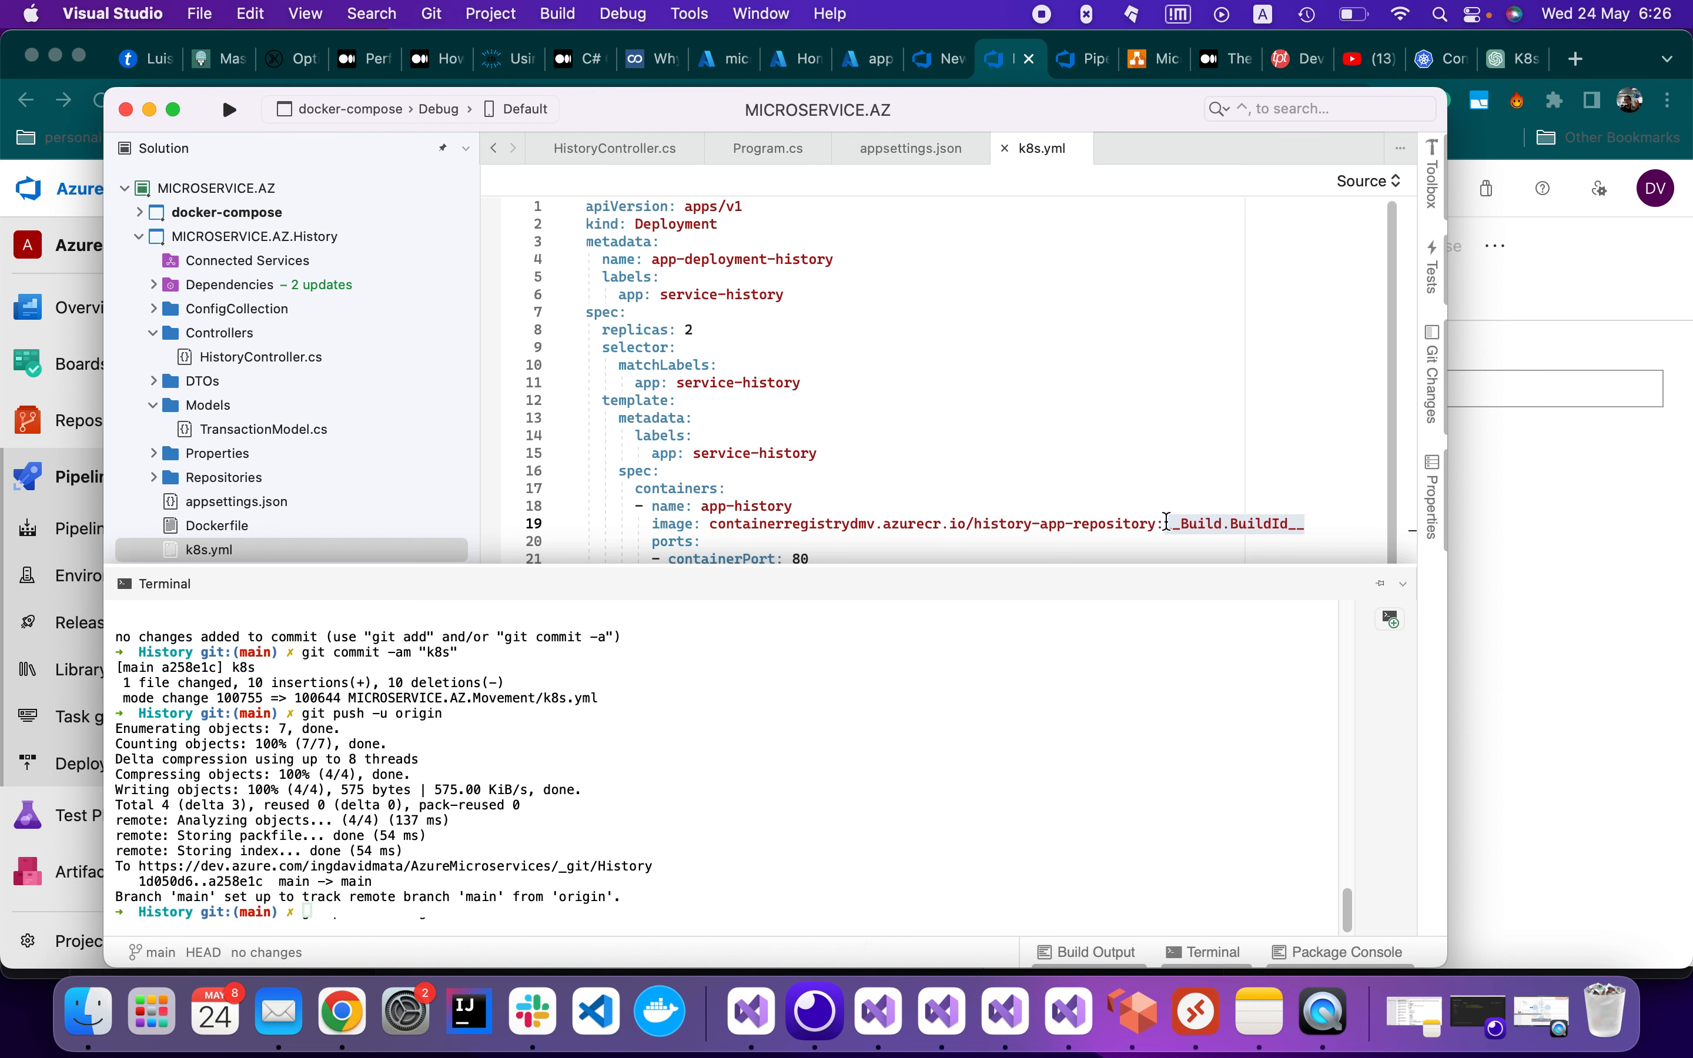
click(1197, 525)
drag(1181, 524, 1291, 525)
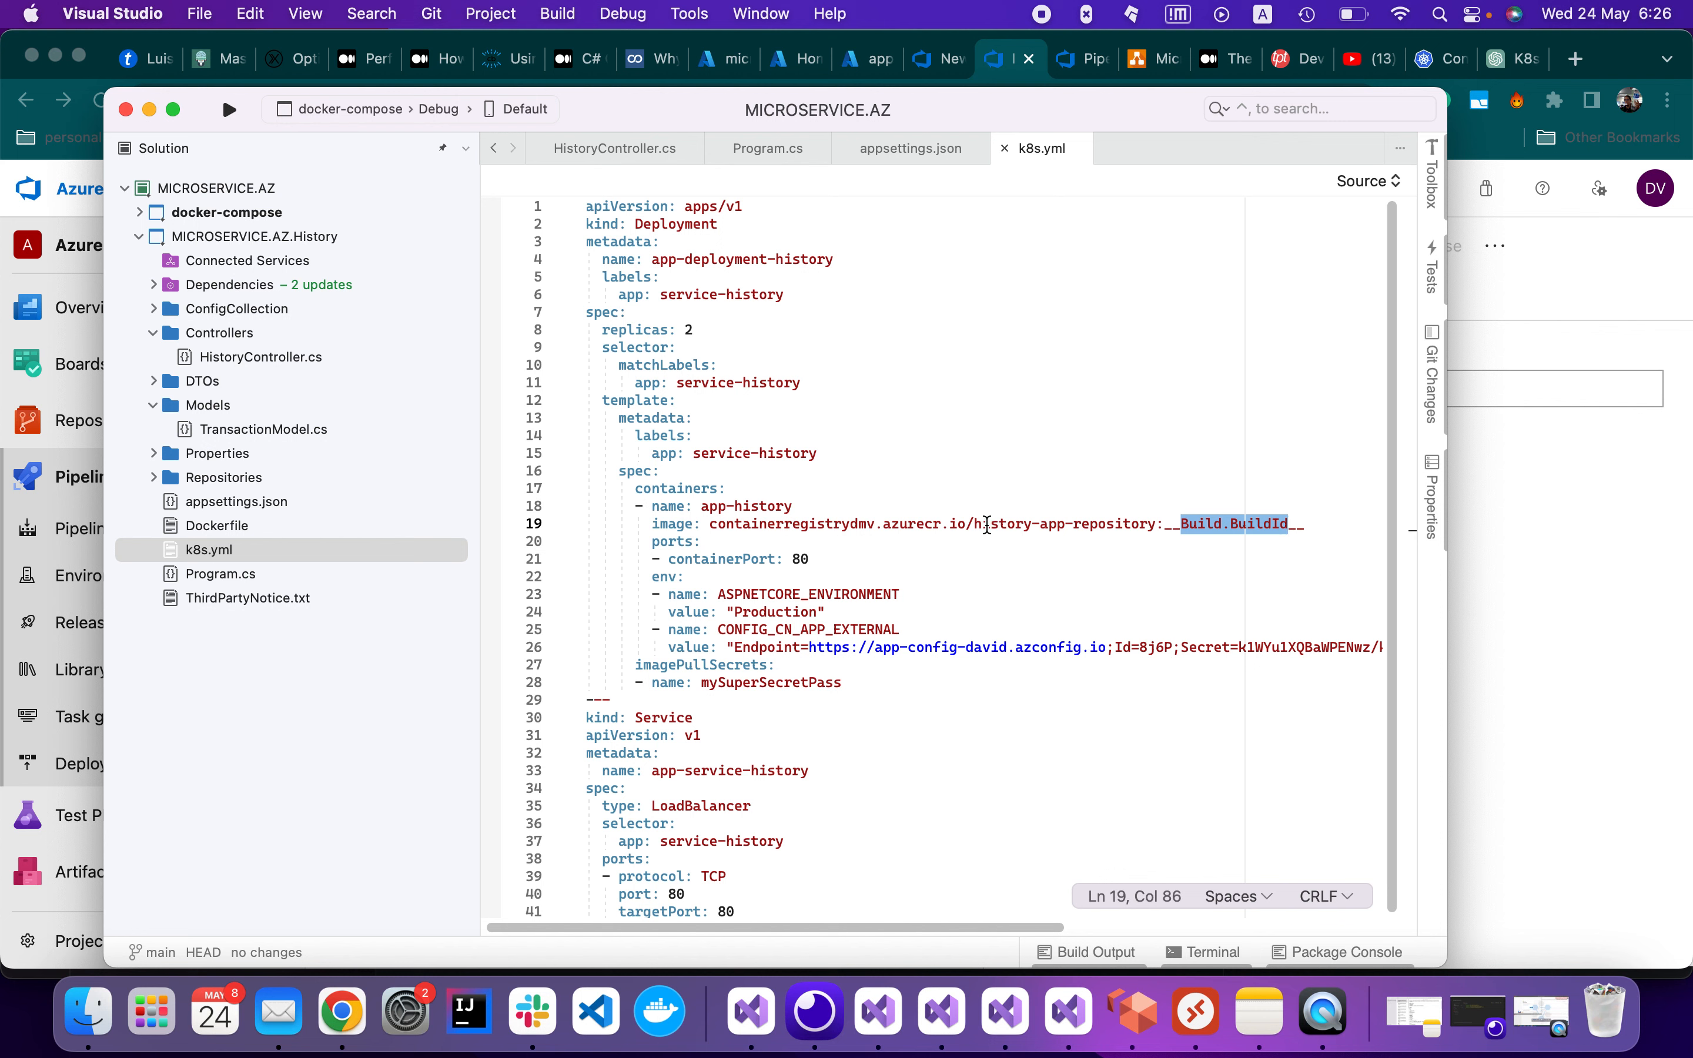
drag(977, 524, 1154, 526)
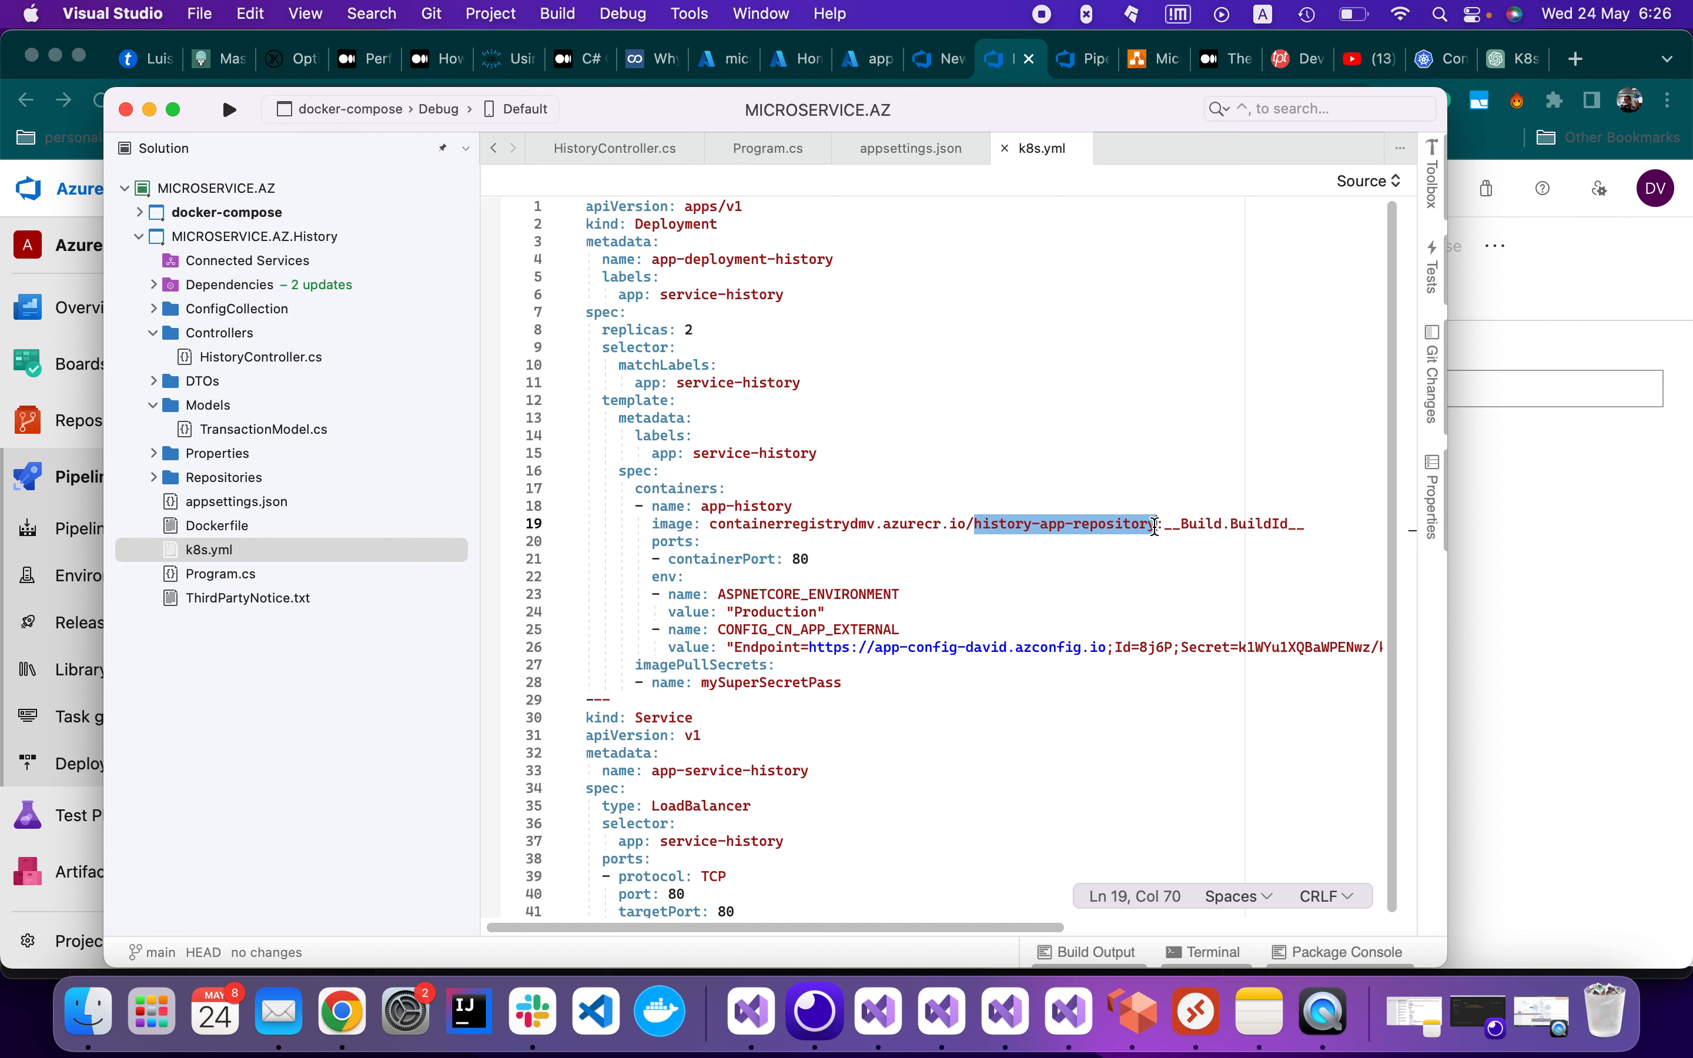
click(1166, 525)
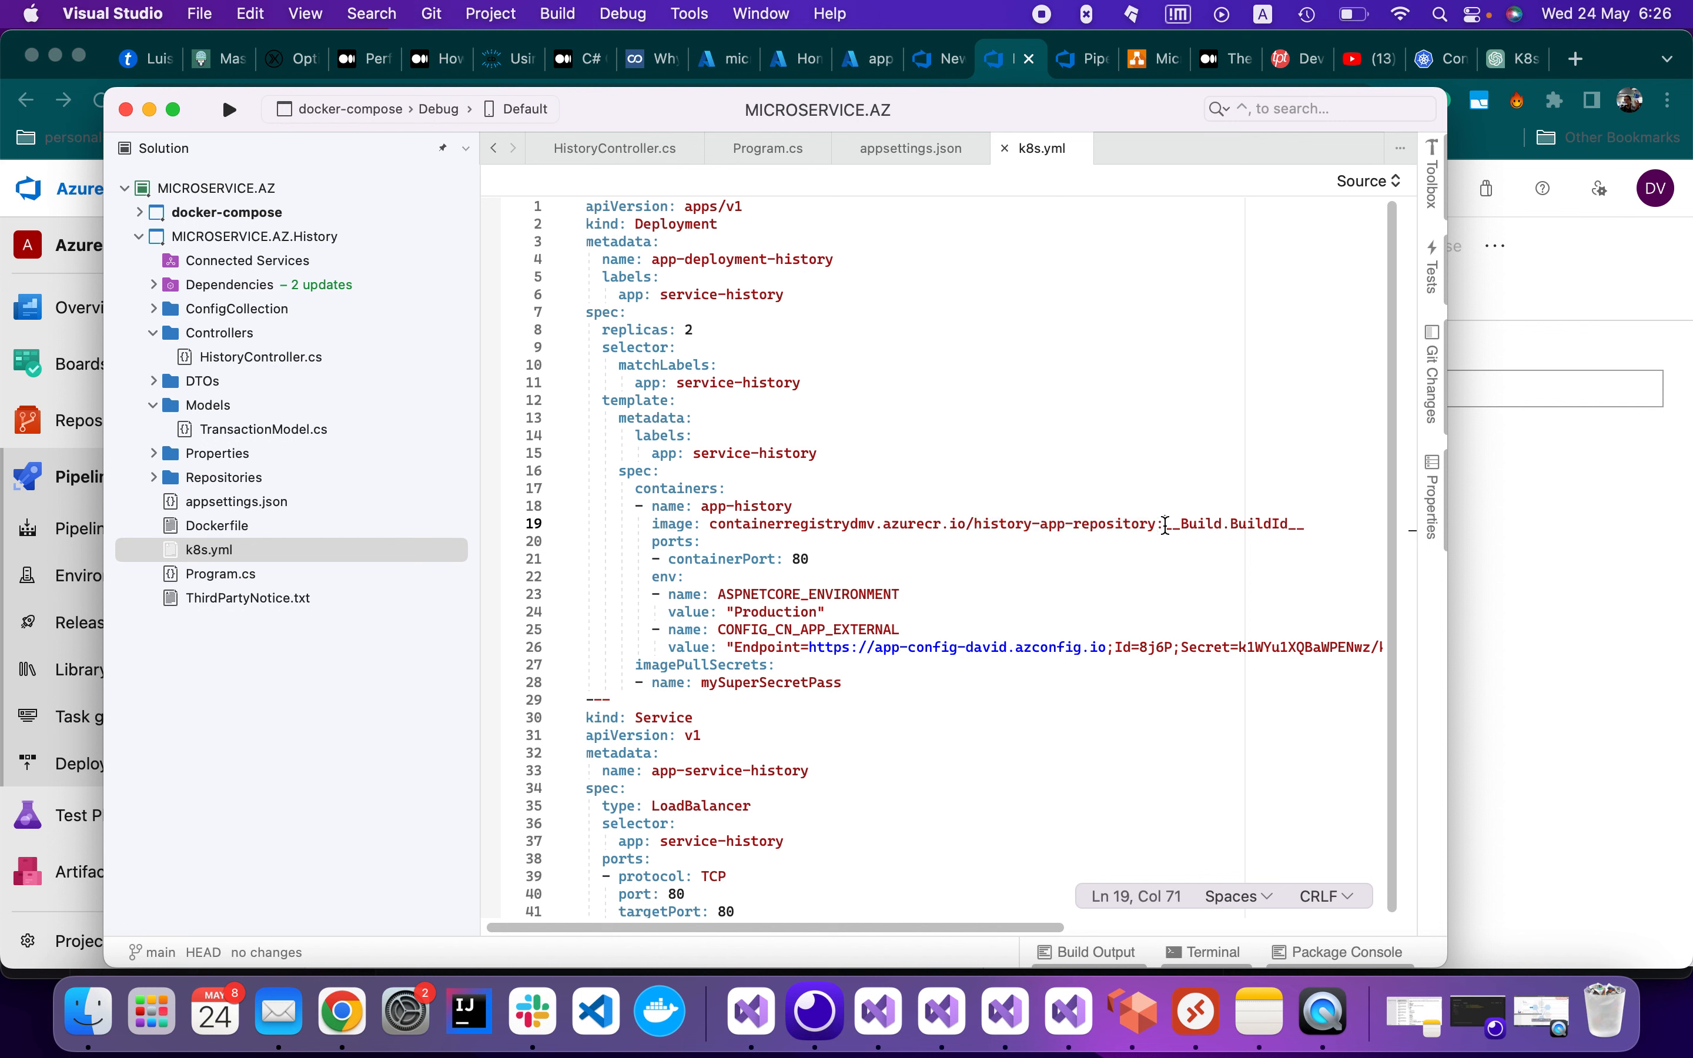
drag(1165, 524, 1310, 525)
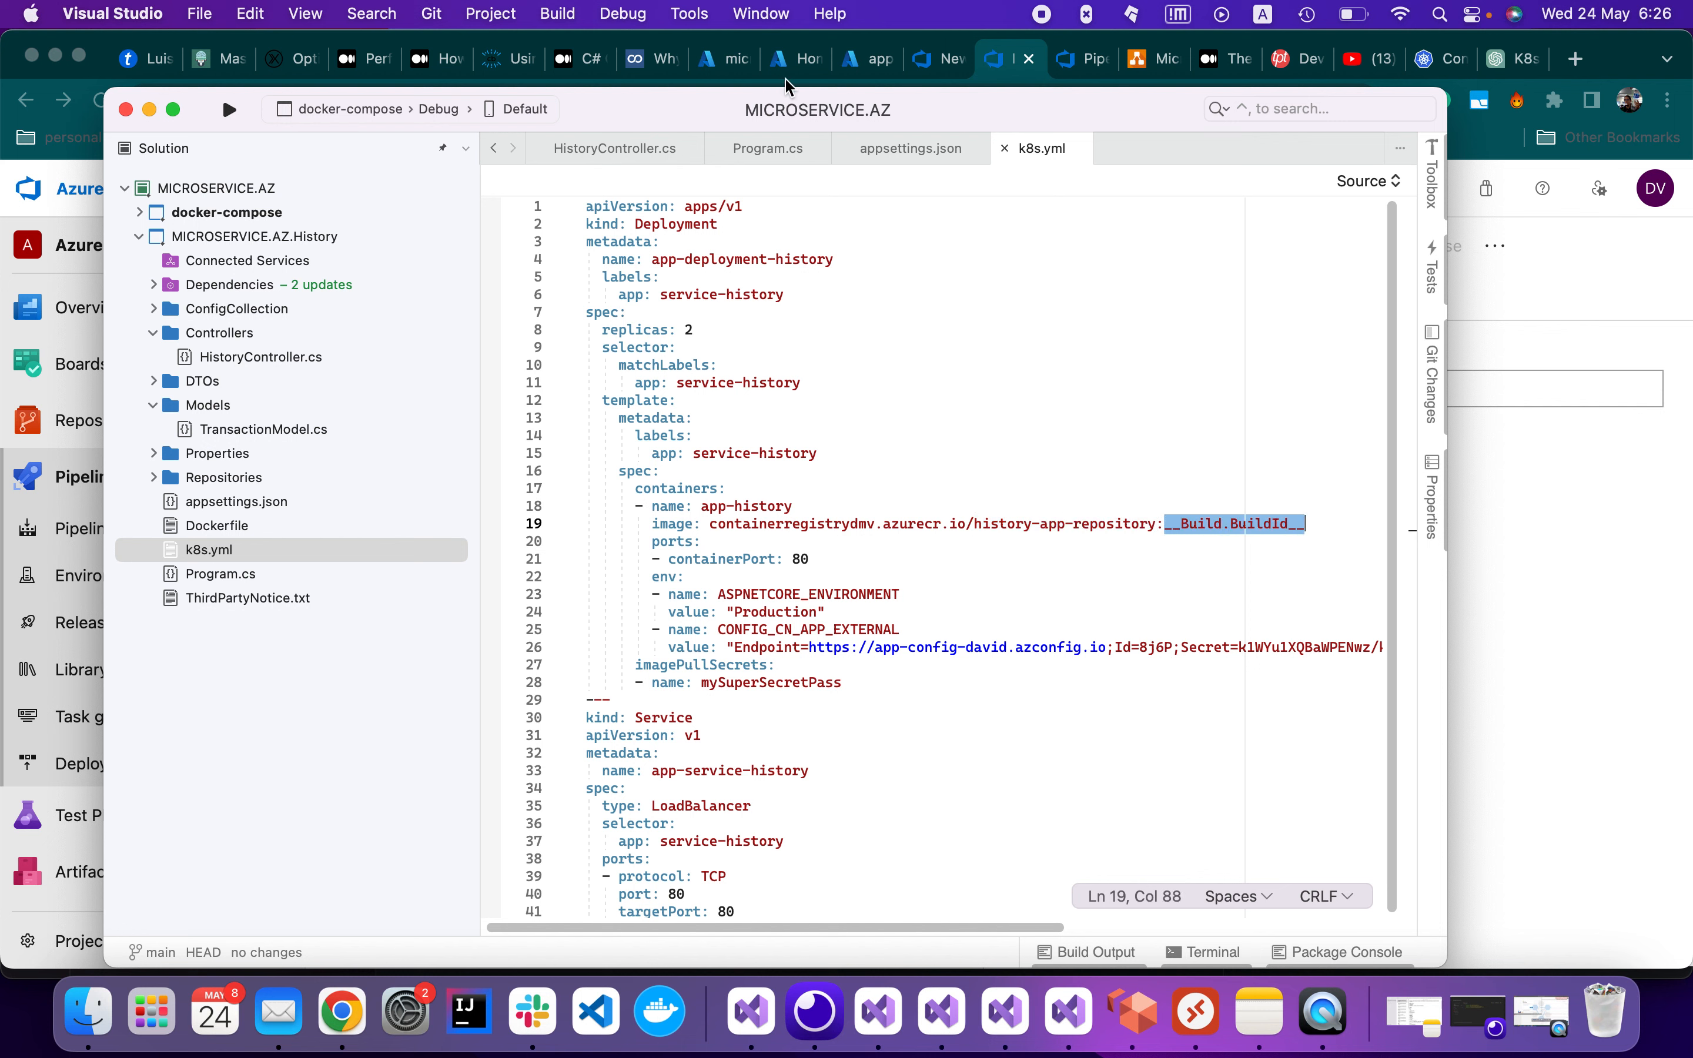
click(1000, 60)
click(560, 433)
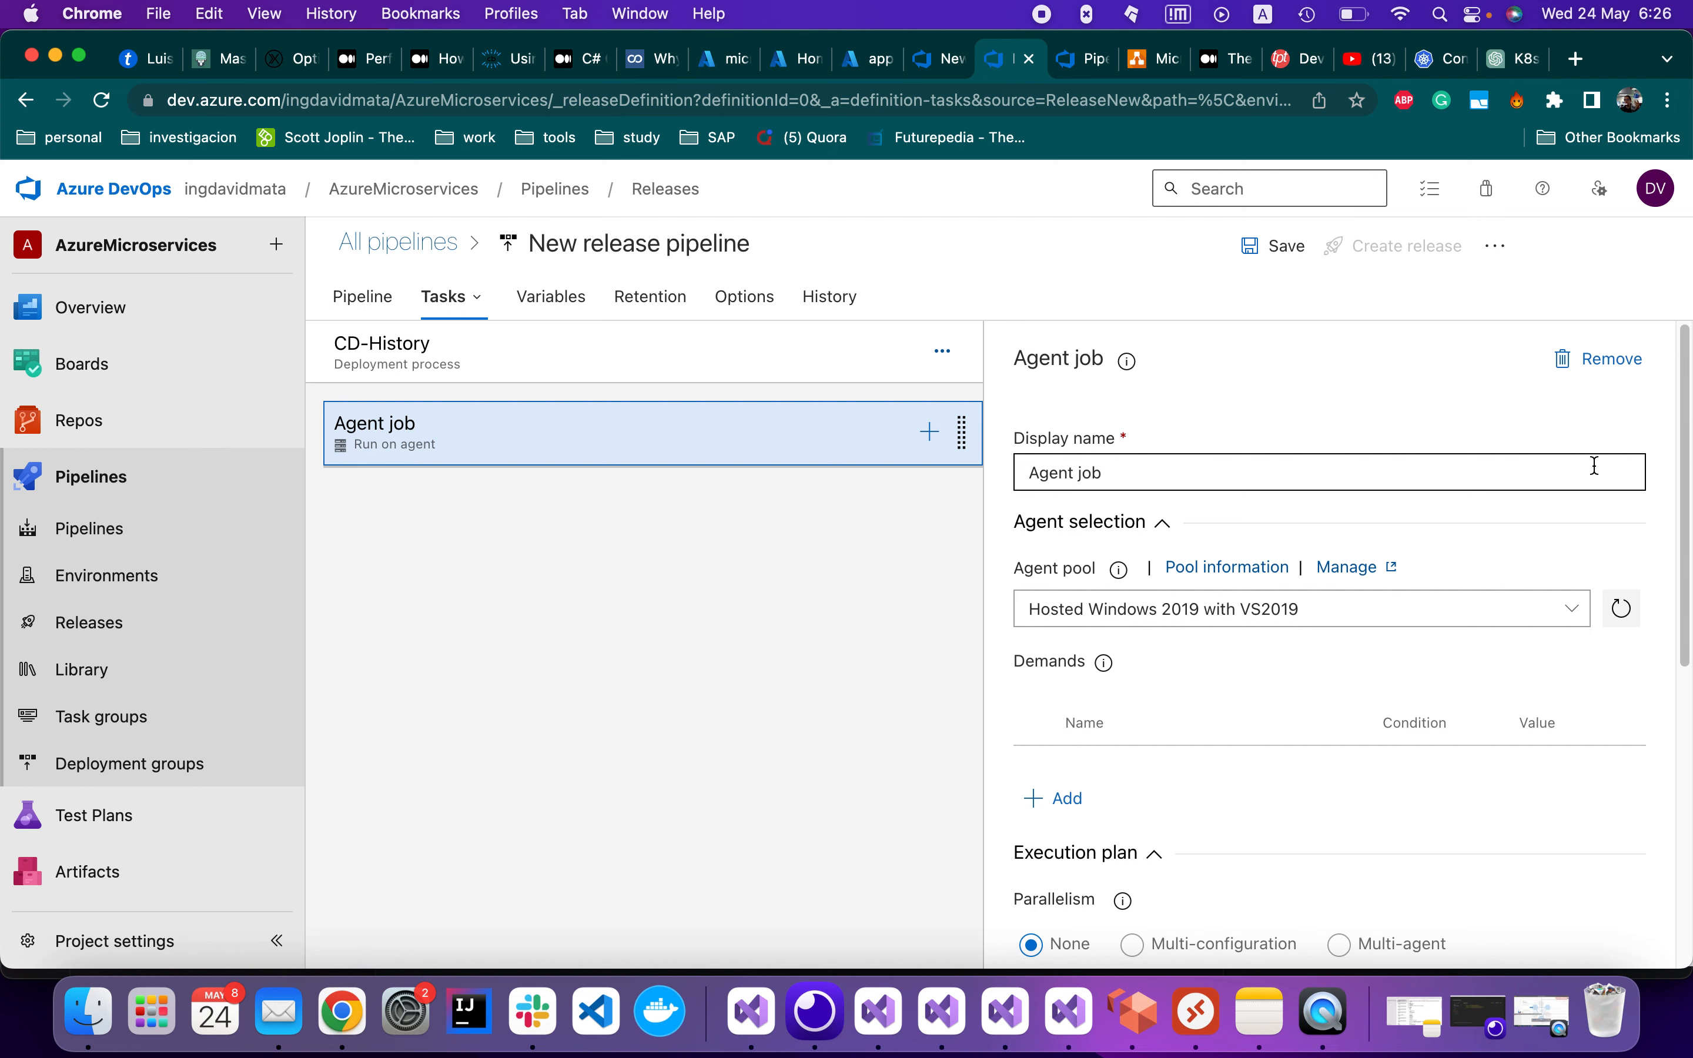
Name the agent job CD-History-Job and run it on the Azure Pipelines pool with ubuntu-22.04
triple_click(1138, 475)
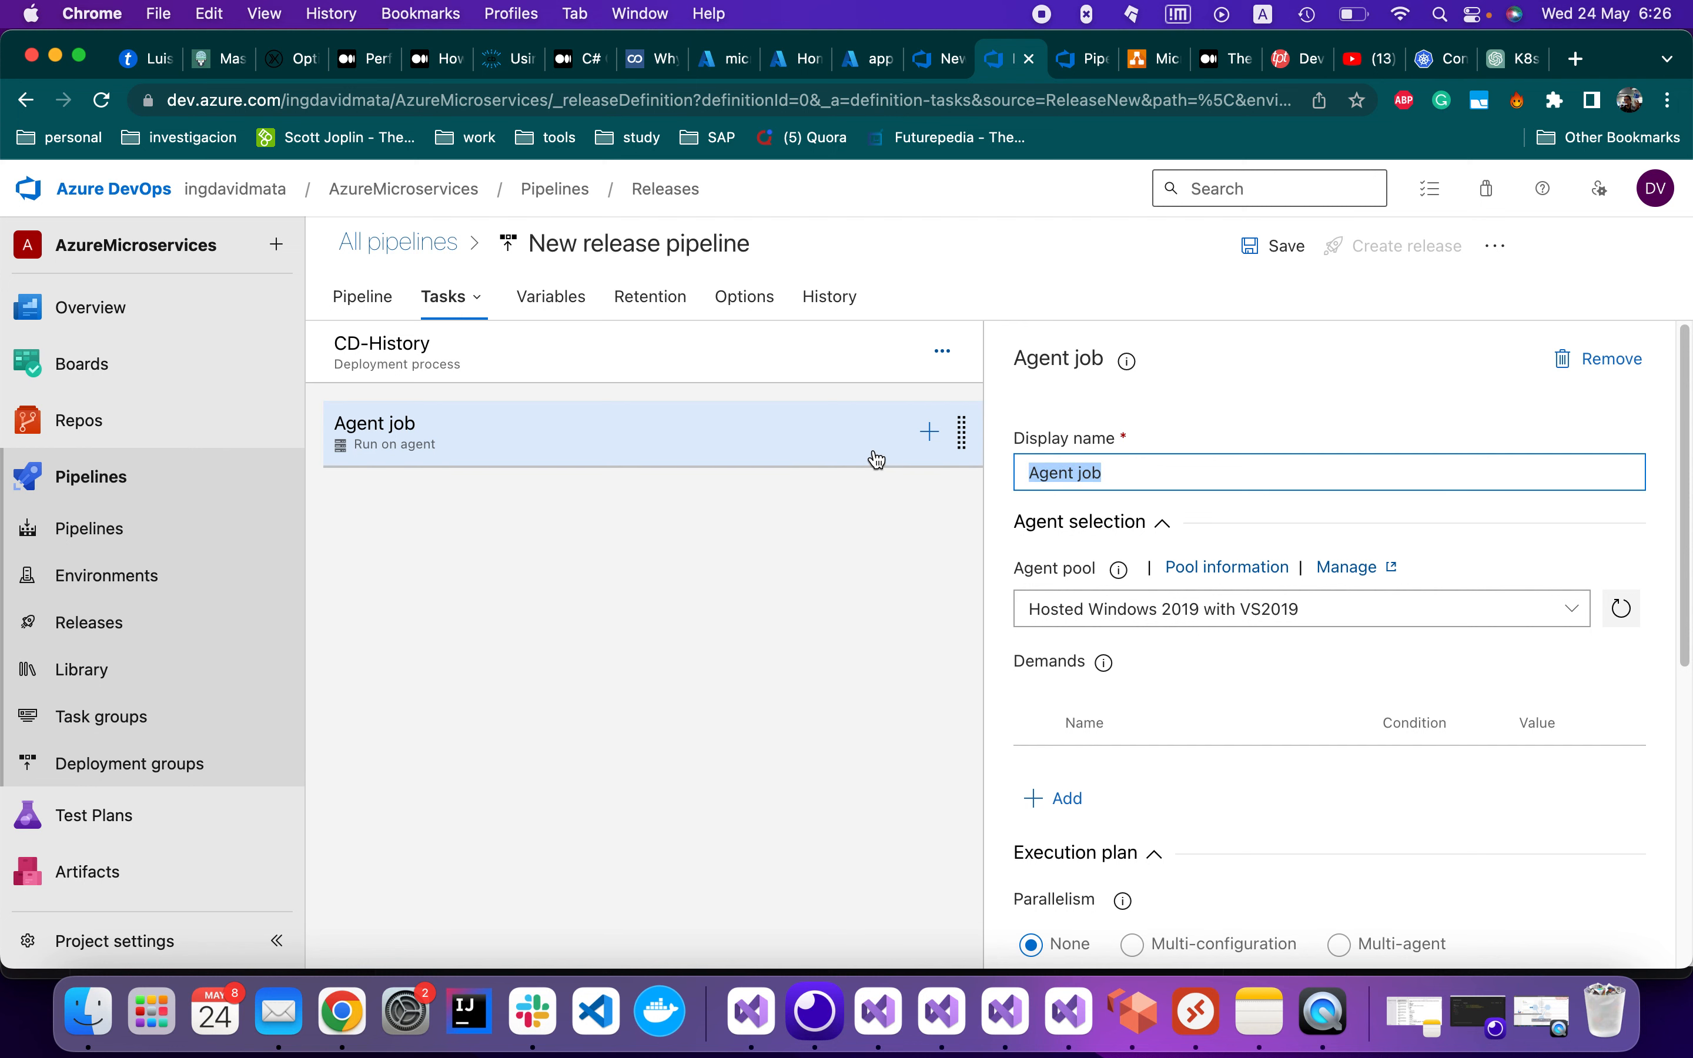
text(CD-)
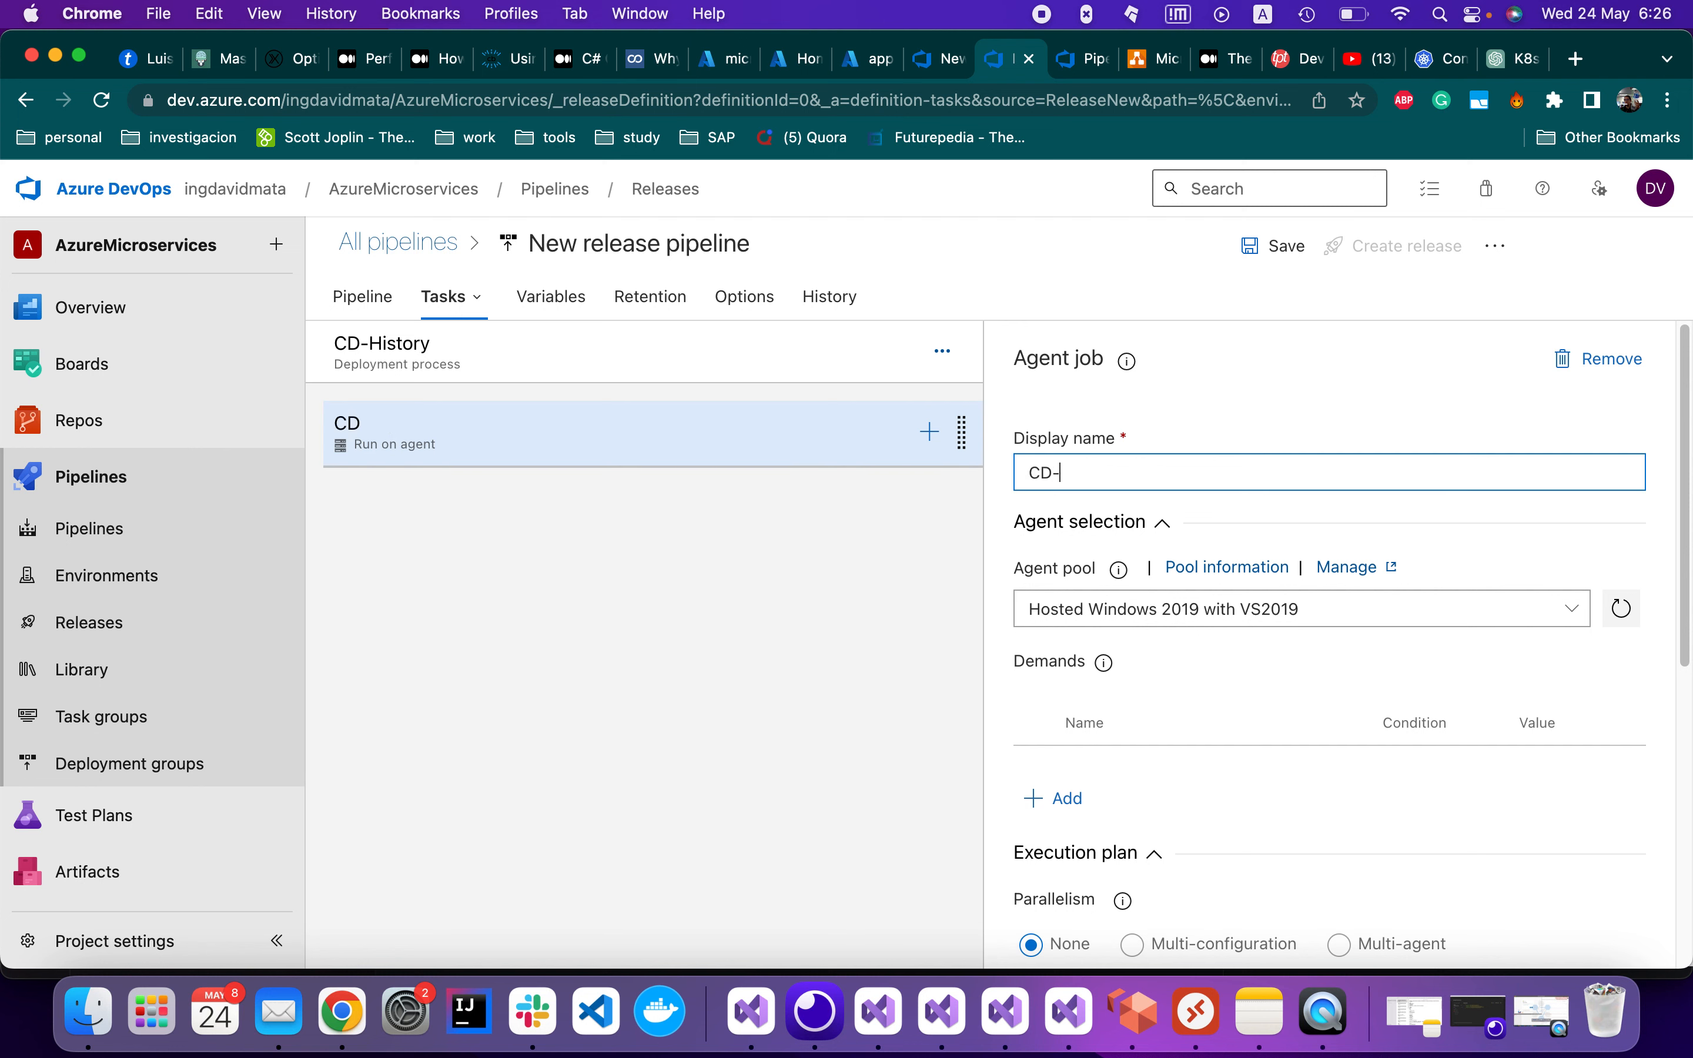
text(History-Job)
scroll(1148, 595, down, 1)
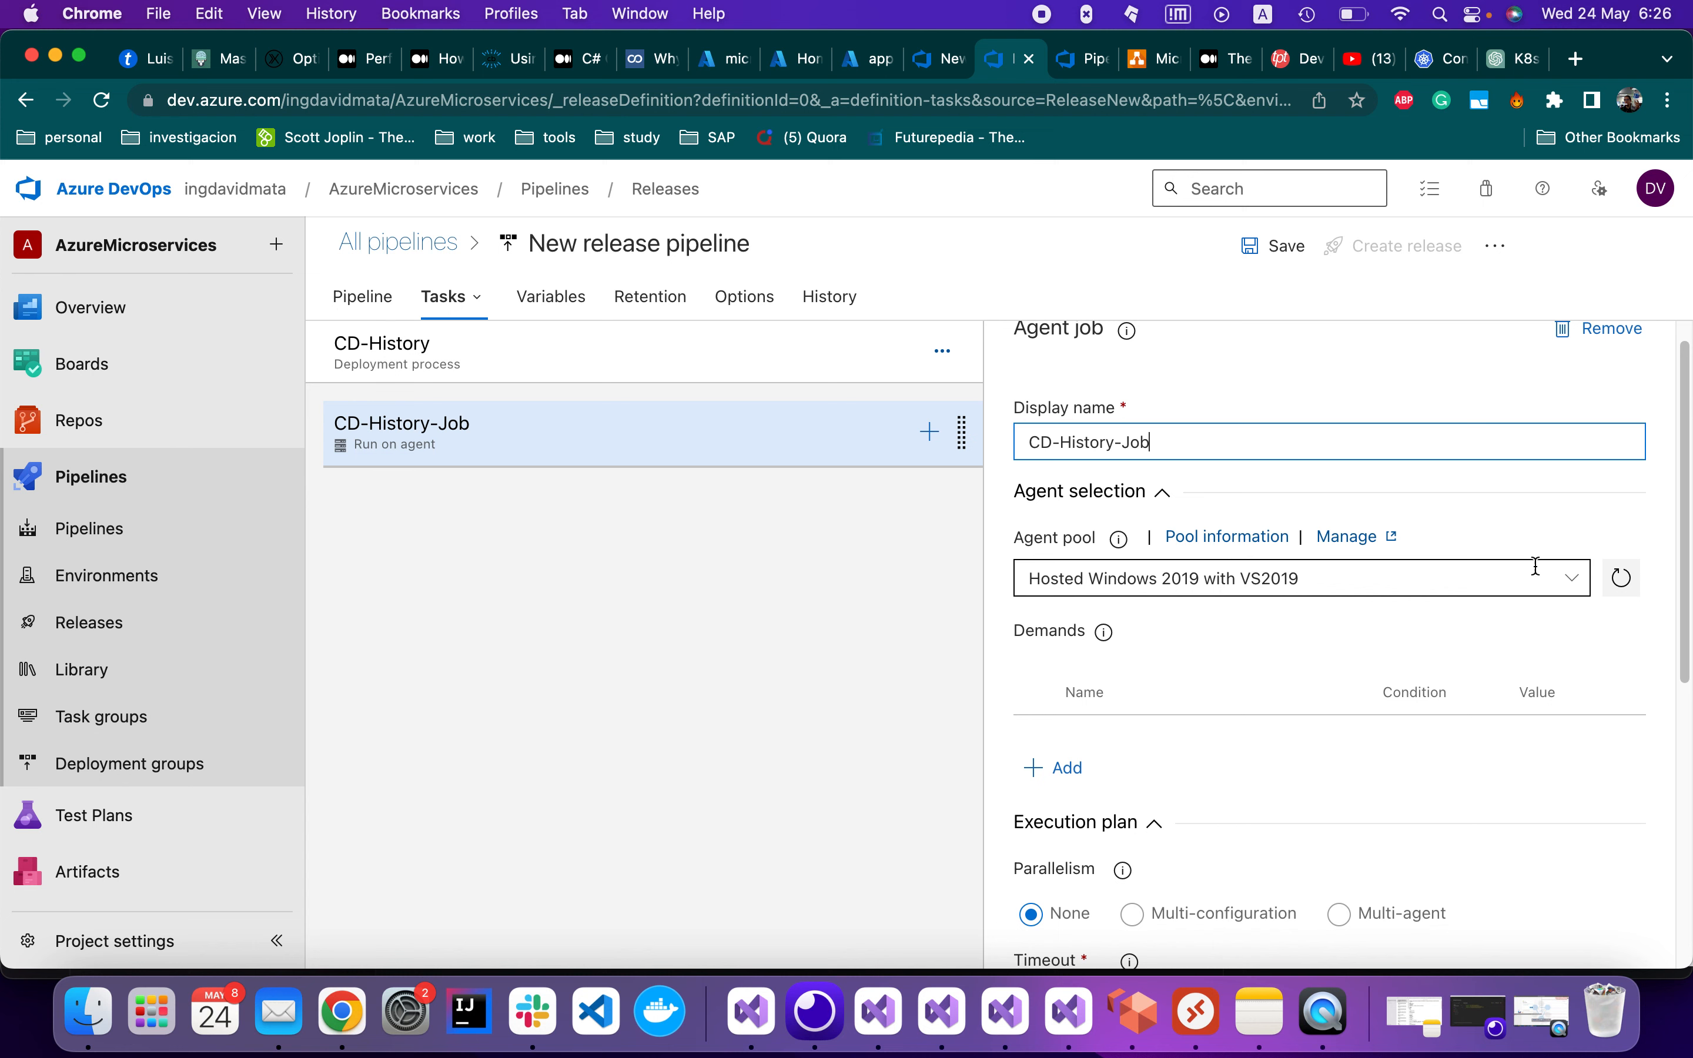
click(1465, 581)
click(1218, 652)
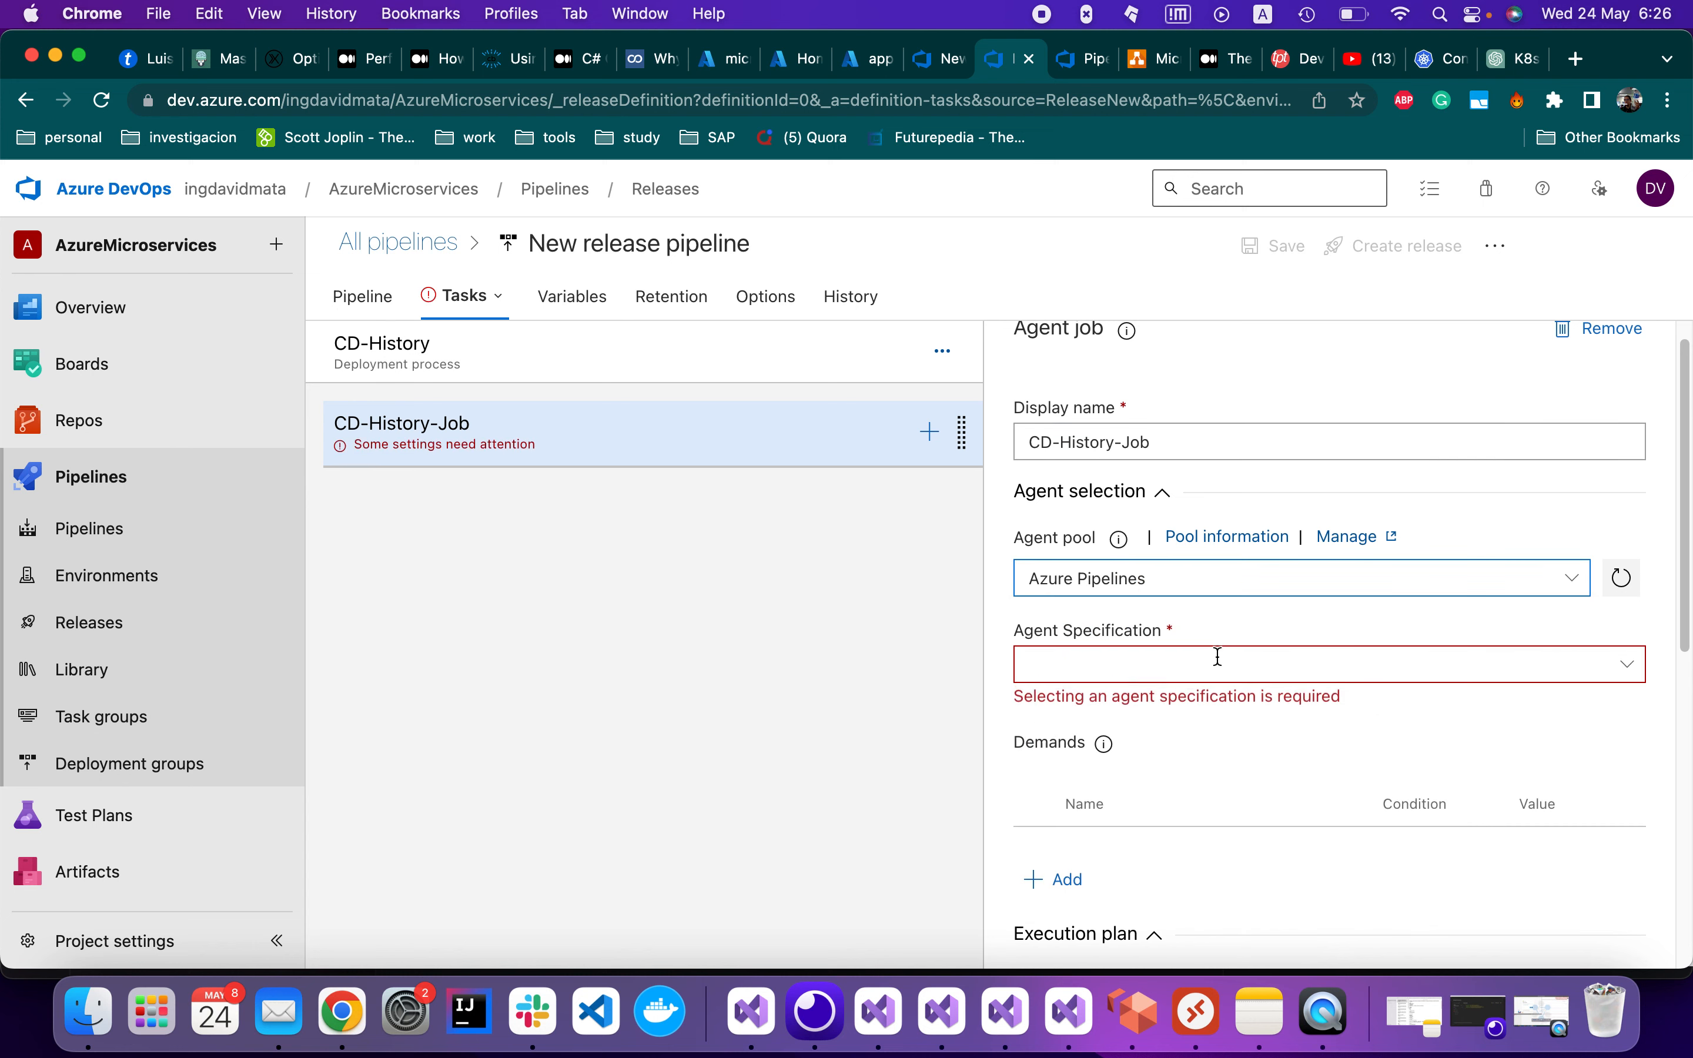
click(1631, 672)
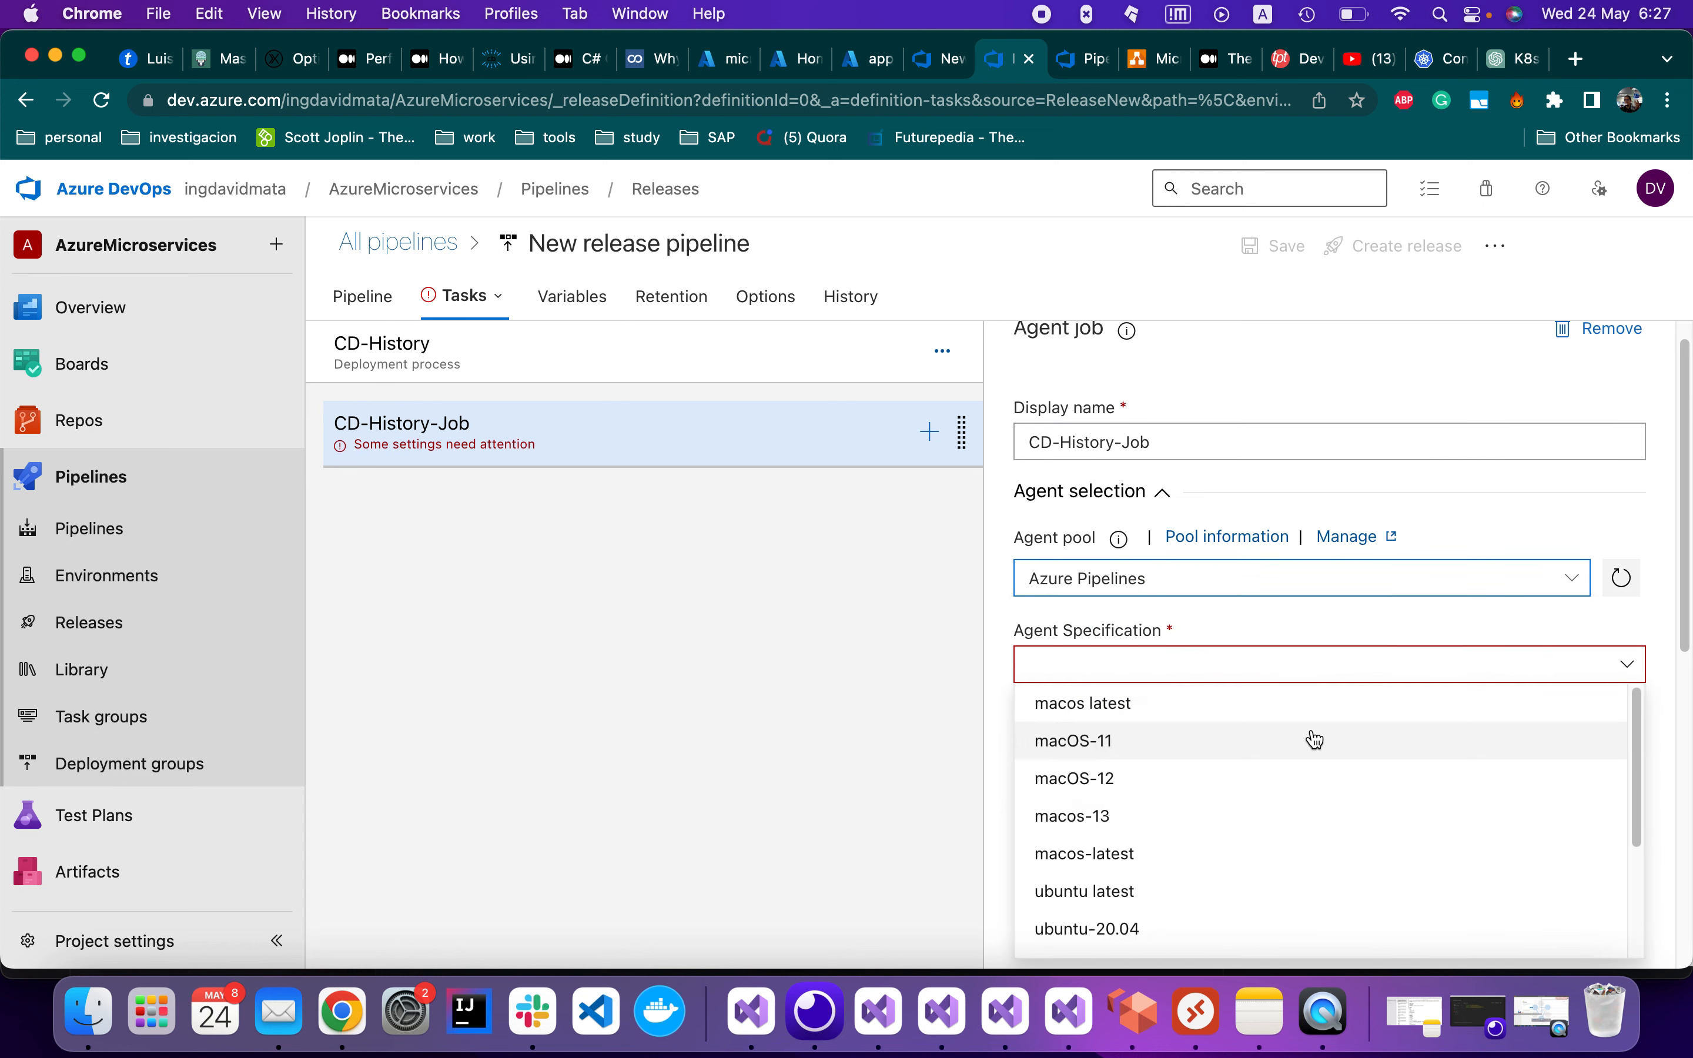
scroll(1310, 737, down, 3)
click(1174, 833)
scroll(1226, 741, down, 5)
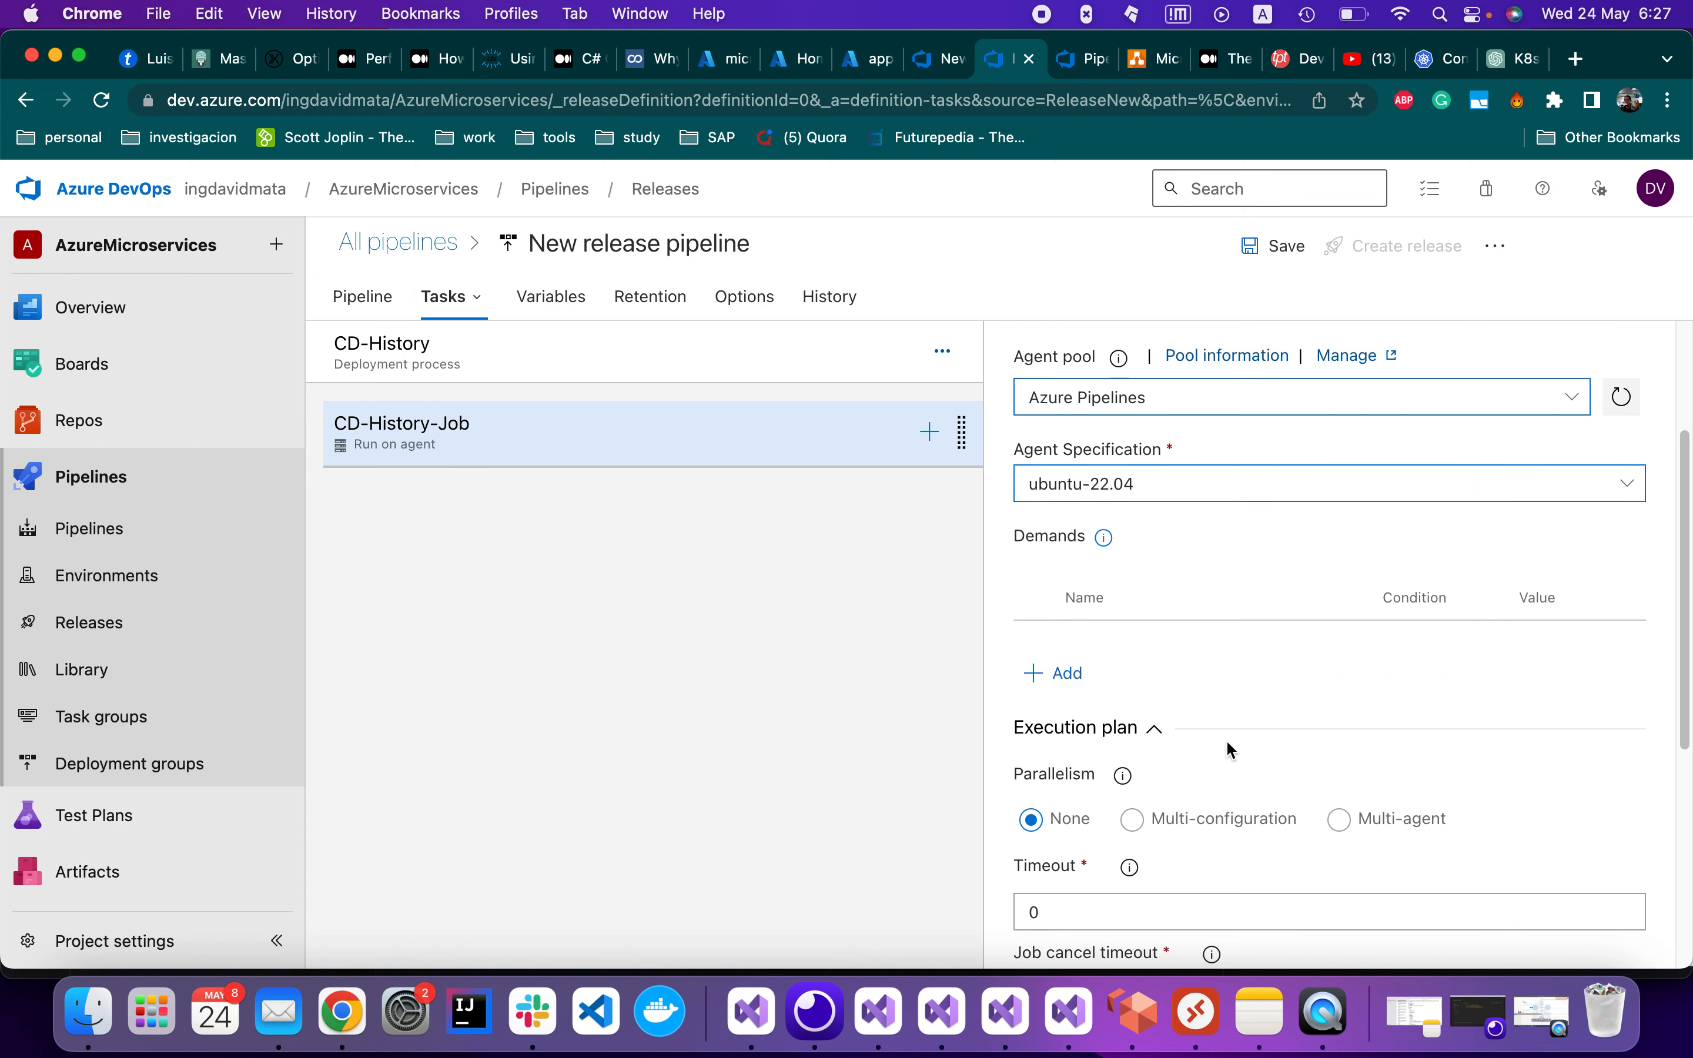
click(847, 444)
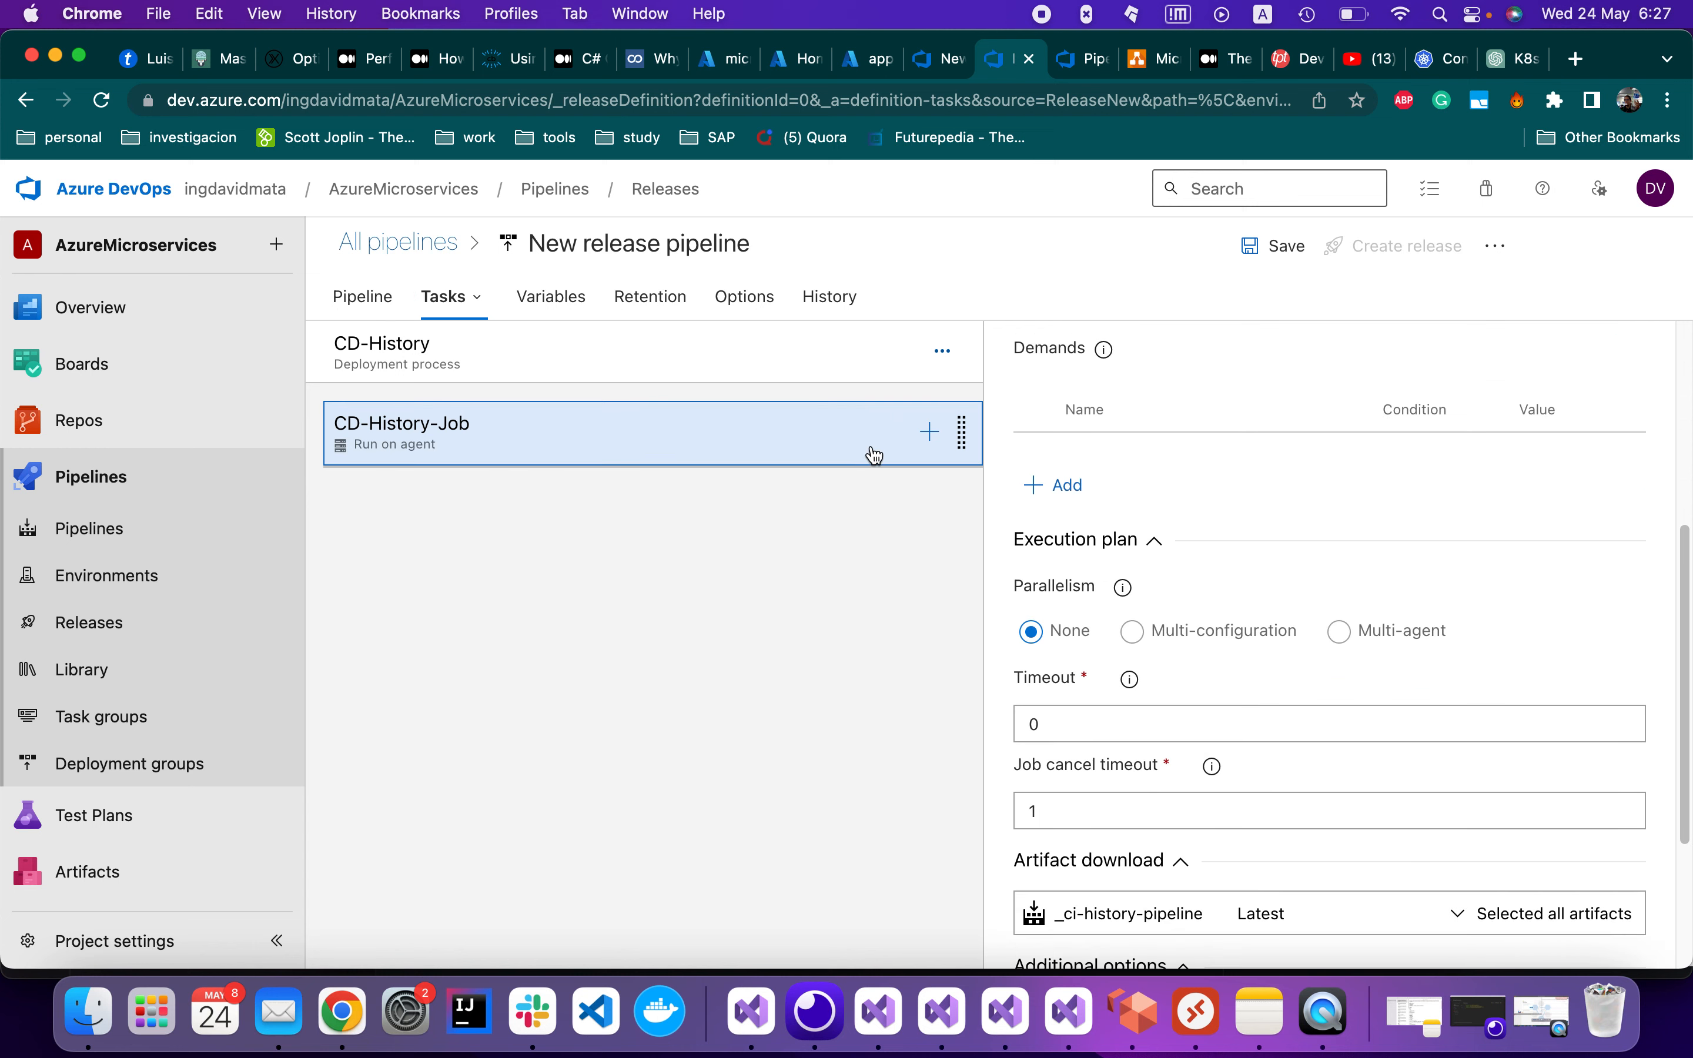
Add a Replace Tokens task to CD-History-Job and open its settings
click(931, 434)
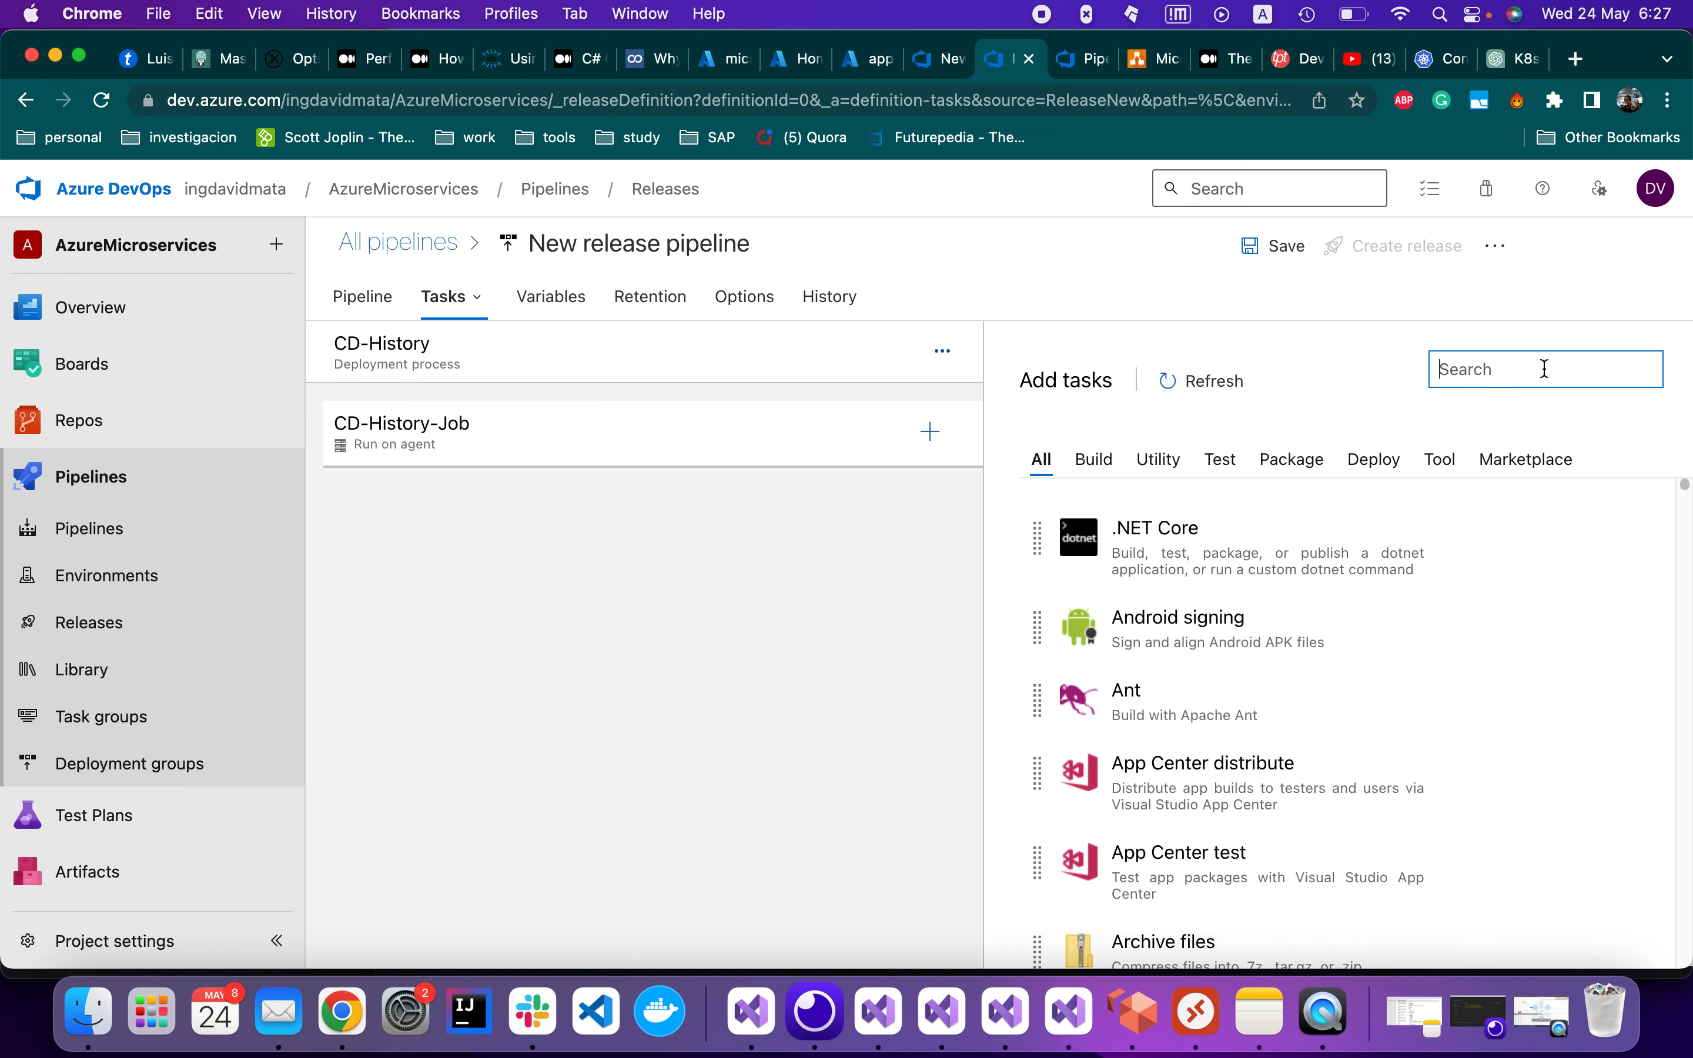
text(replace)
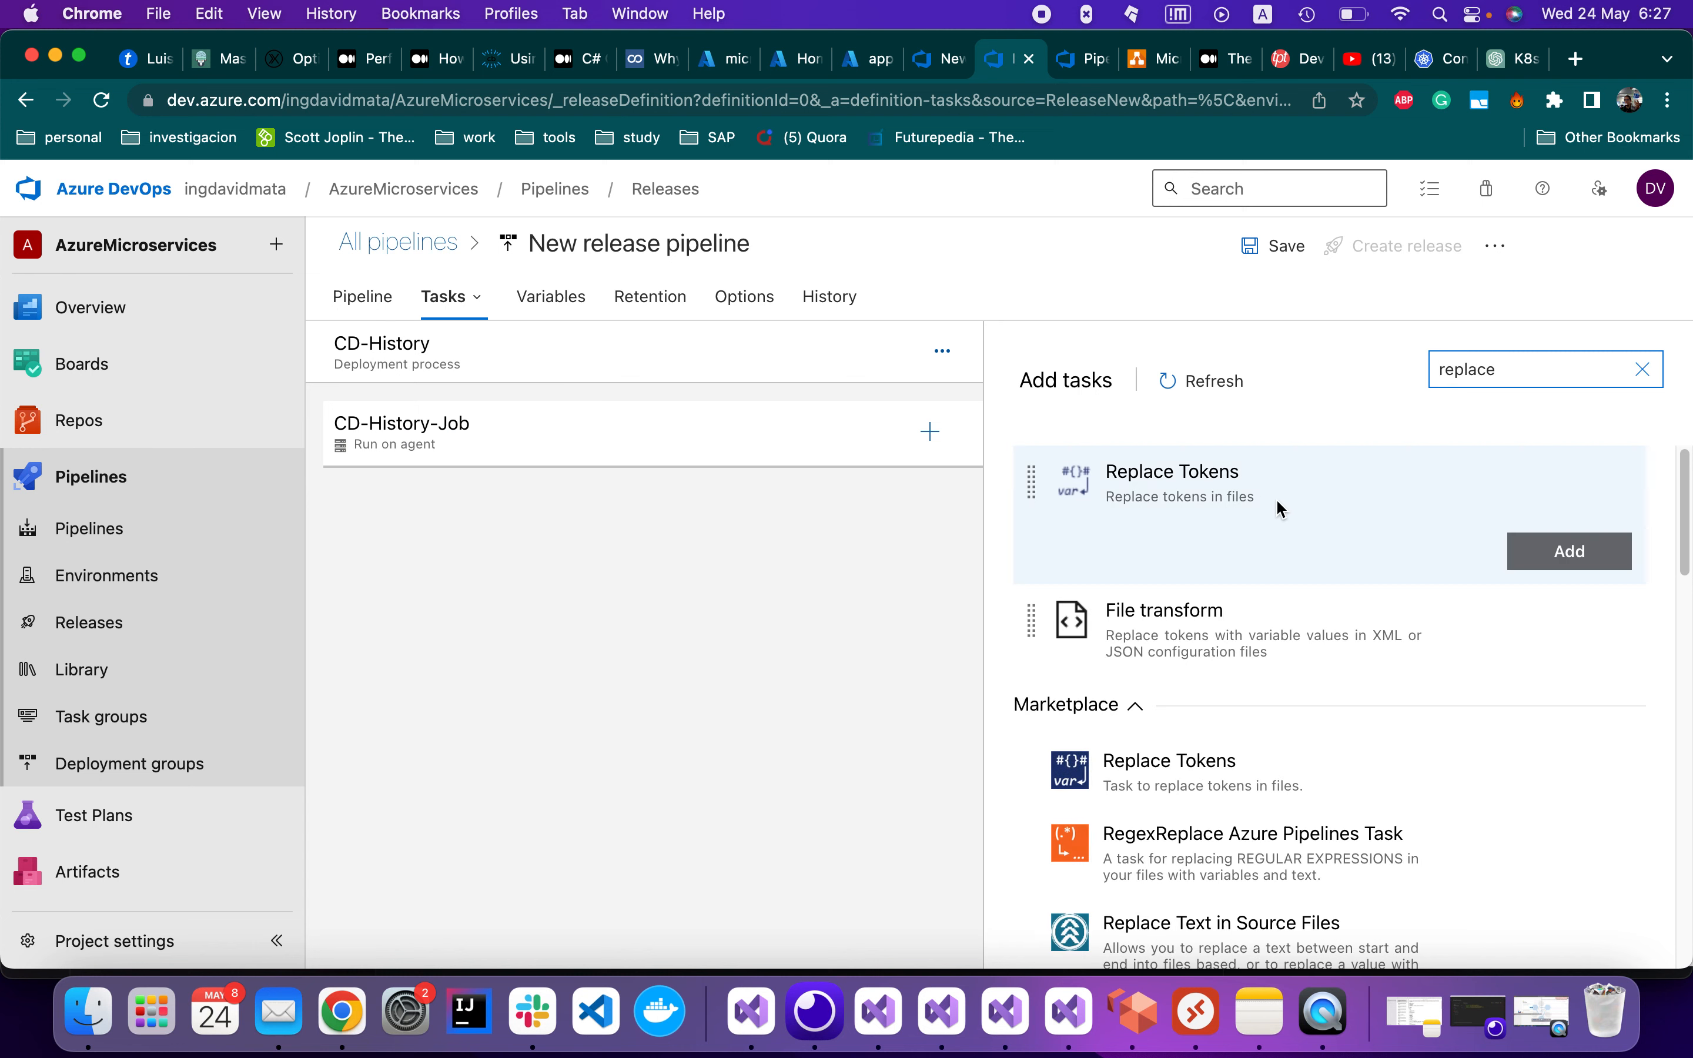
click(1390, 536)
click(1532, 552)
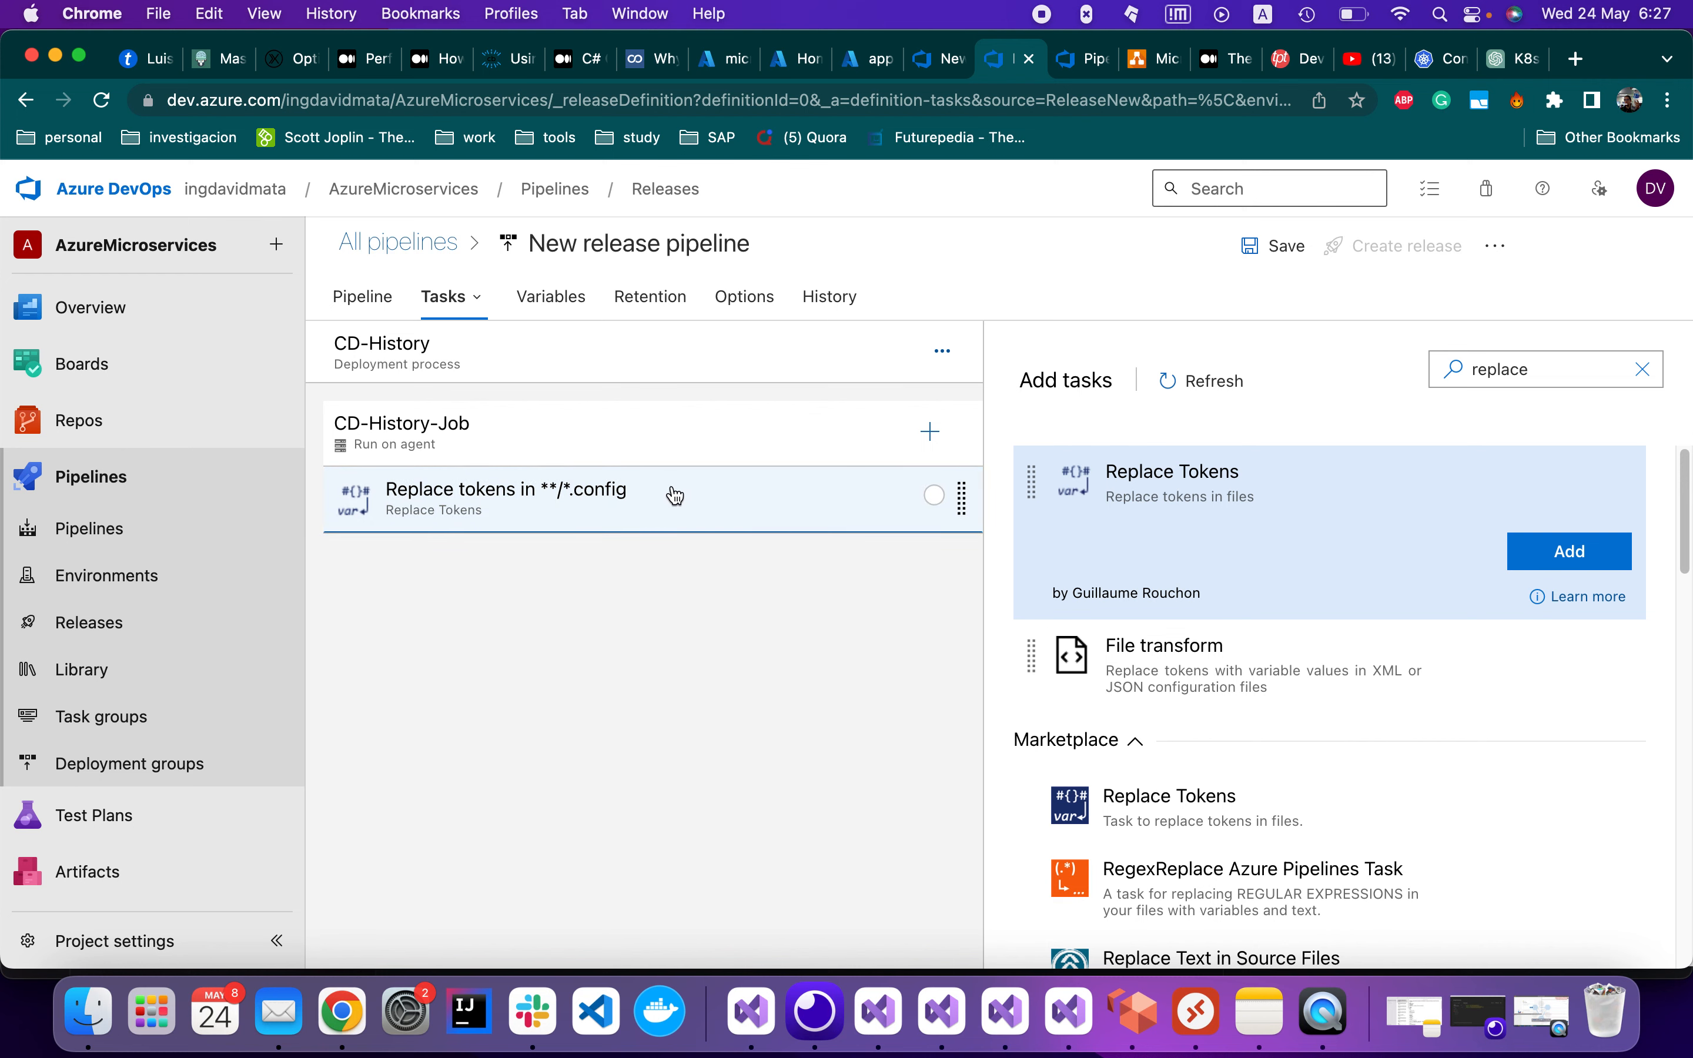
click(689, 499)
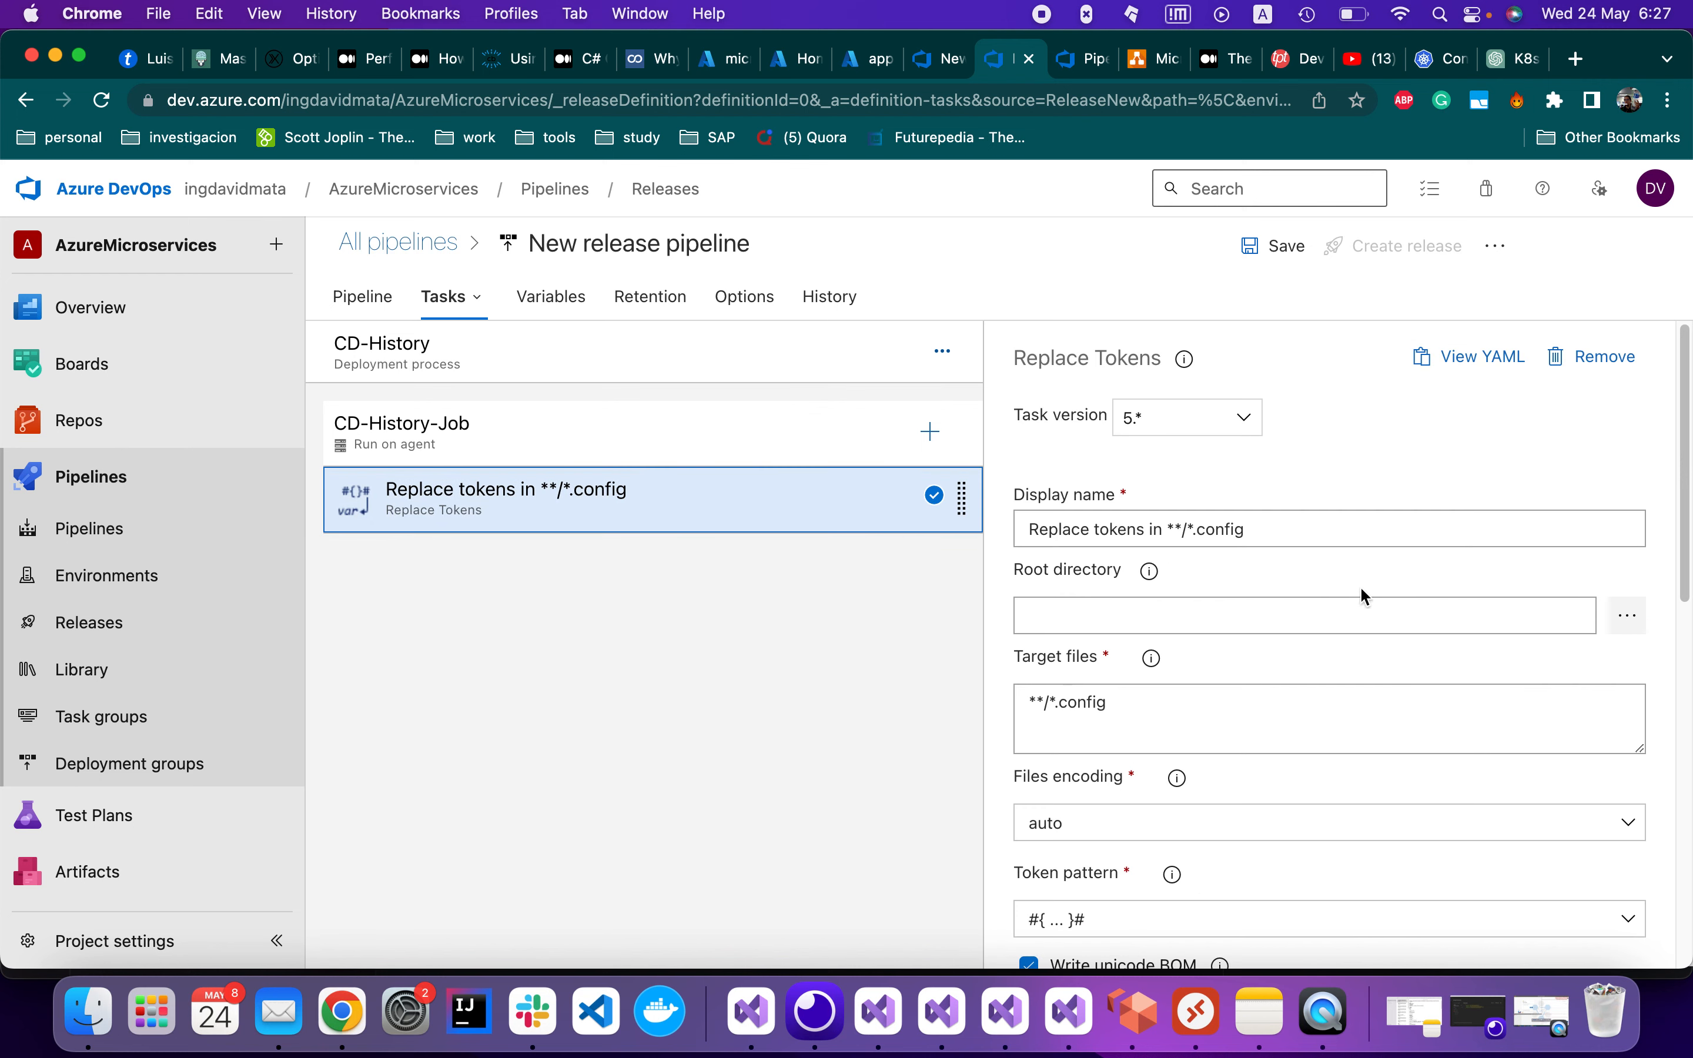
Browse the task's root directory to the drop folder of the _ci-history-pipeline artifact
click(1635, 619)
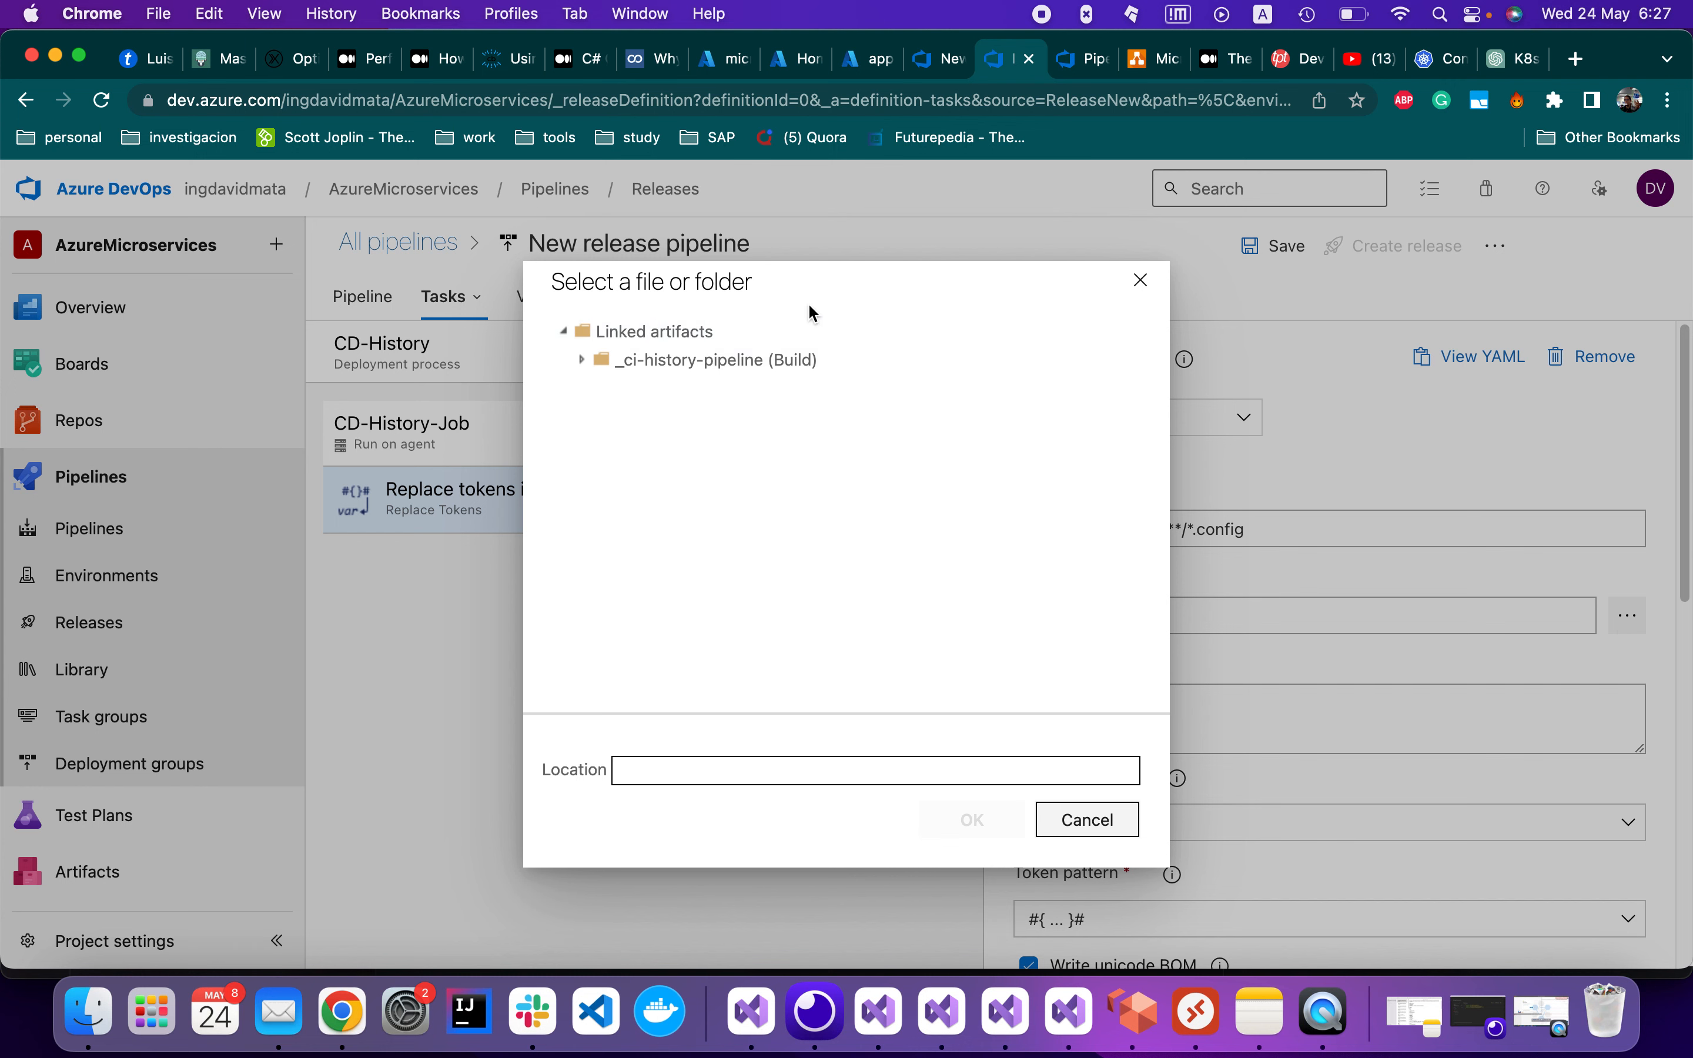
click(580, 360)
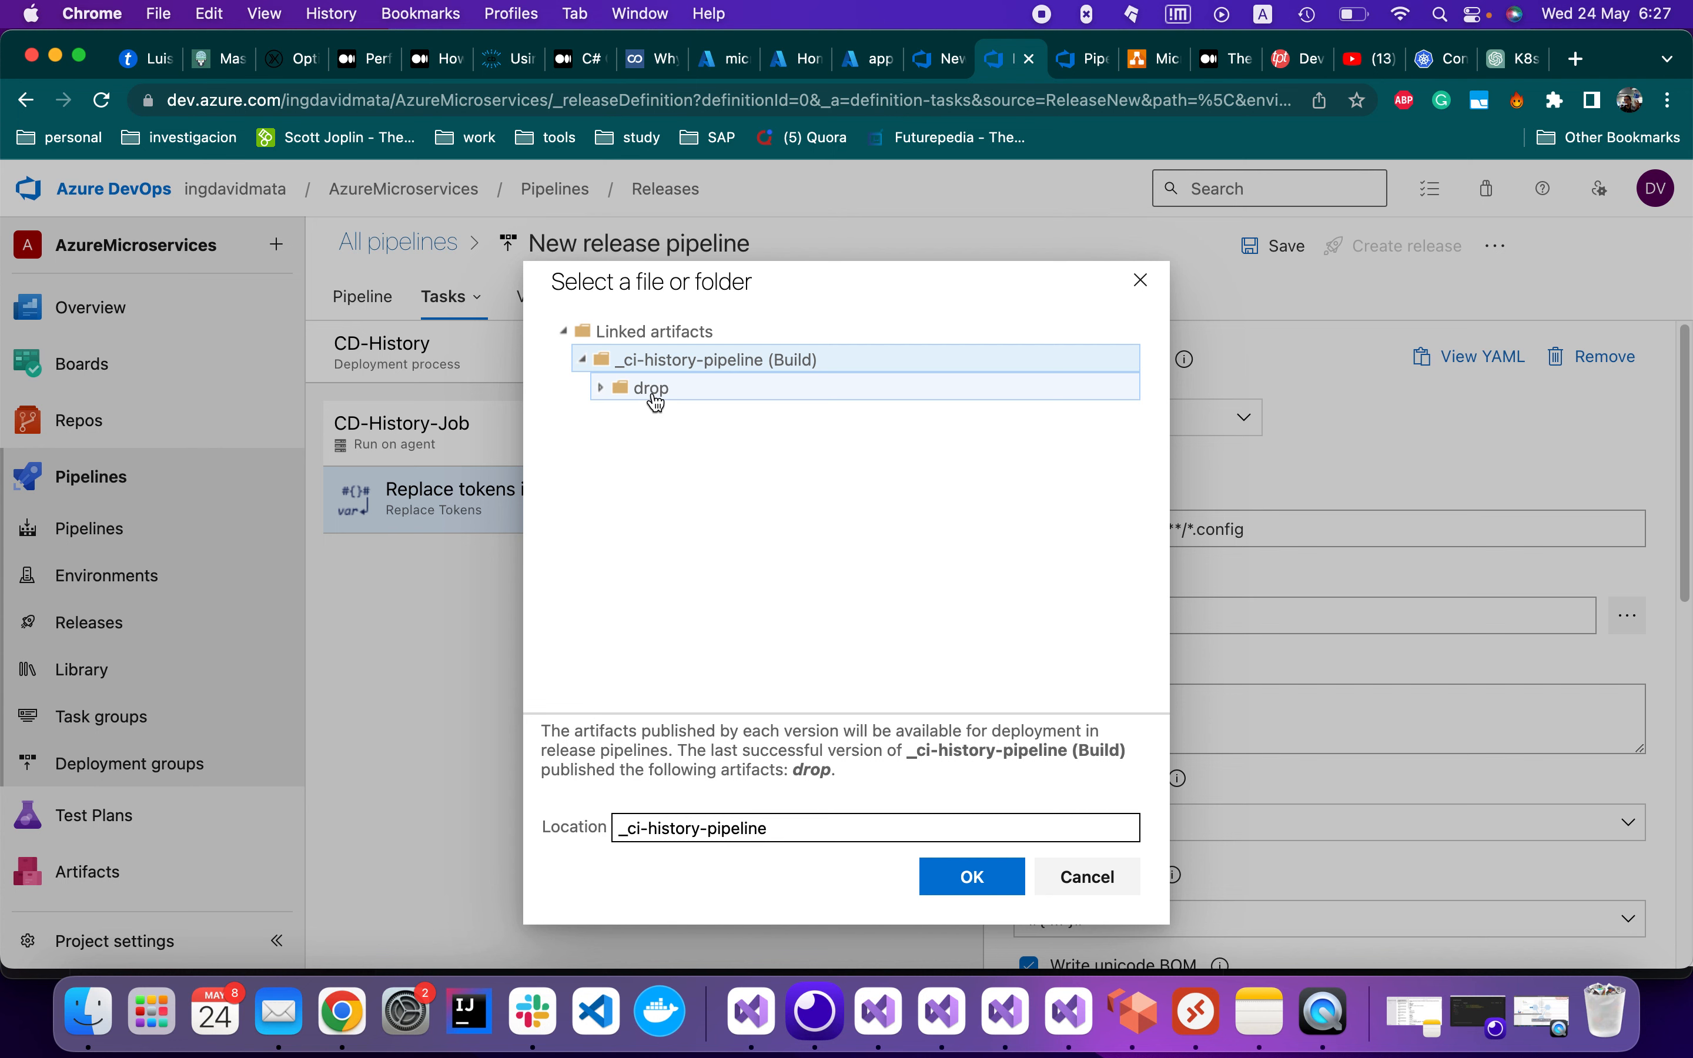
click(601, 389)
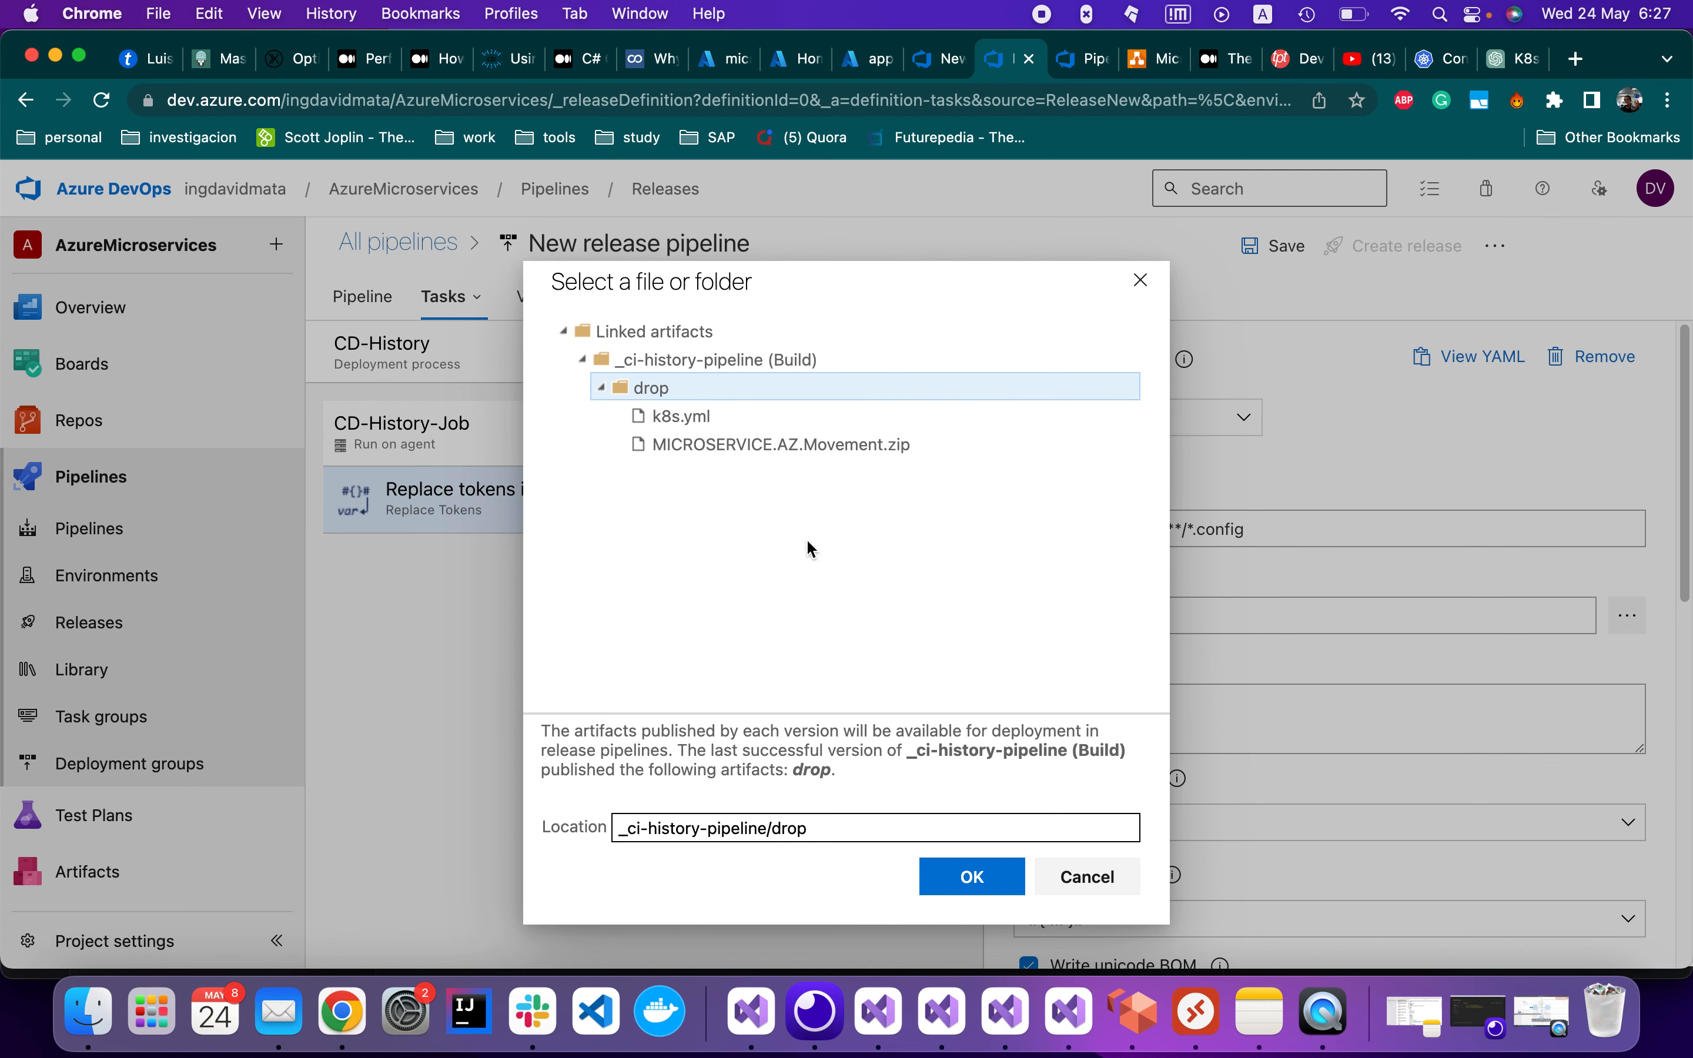
Confirm drop as the root directory and change Target files to **/*.yml
click(960, 870)
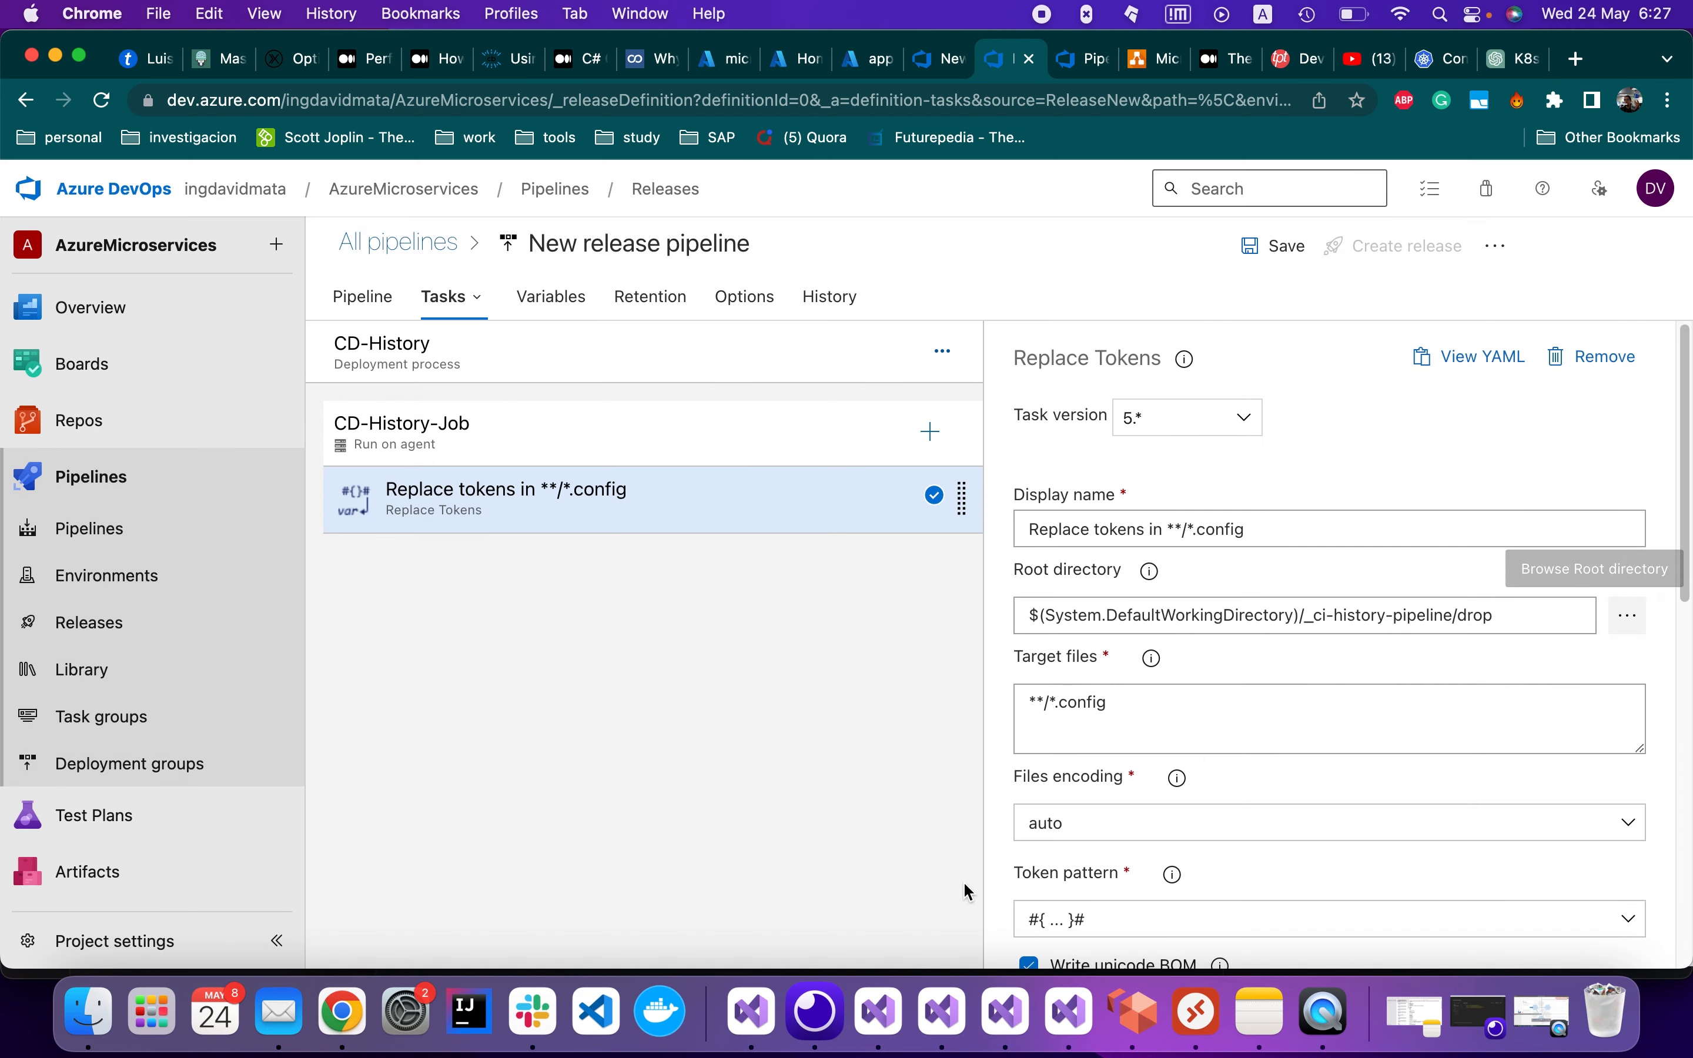
double_click(1131, 716)
text(ym)
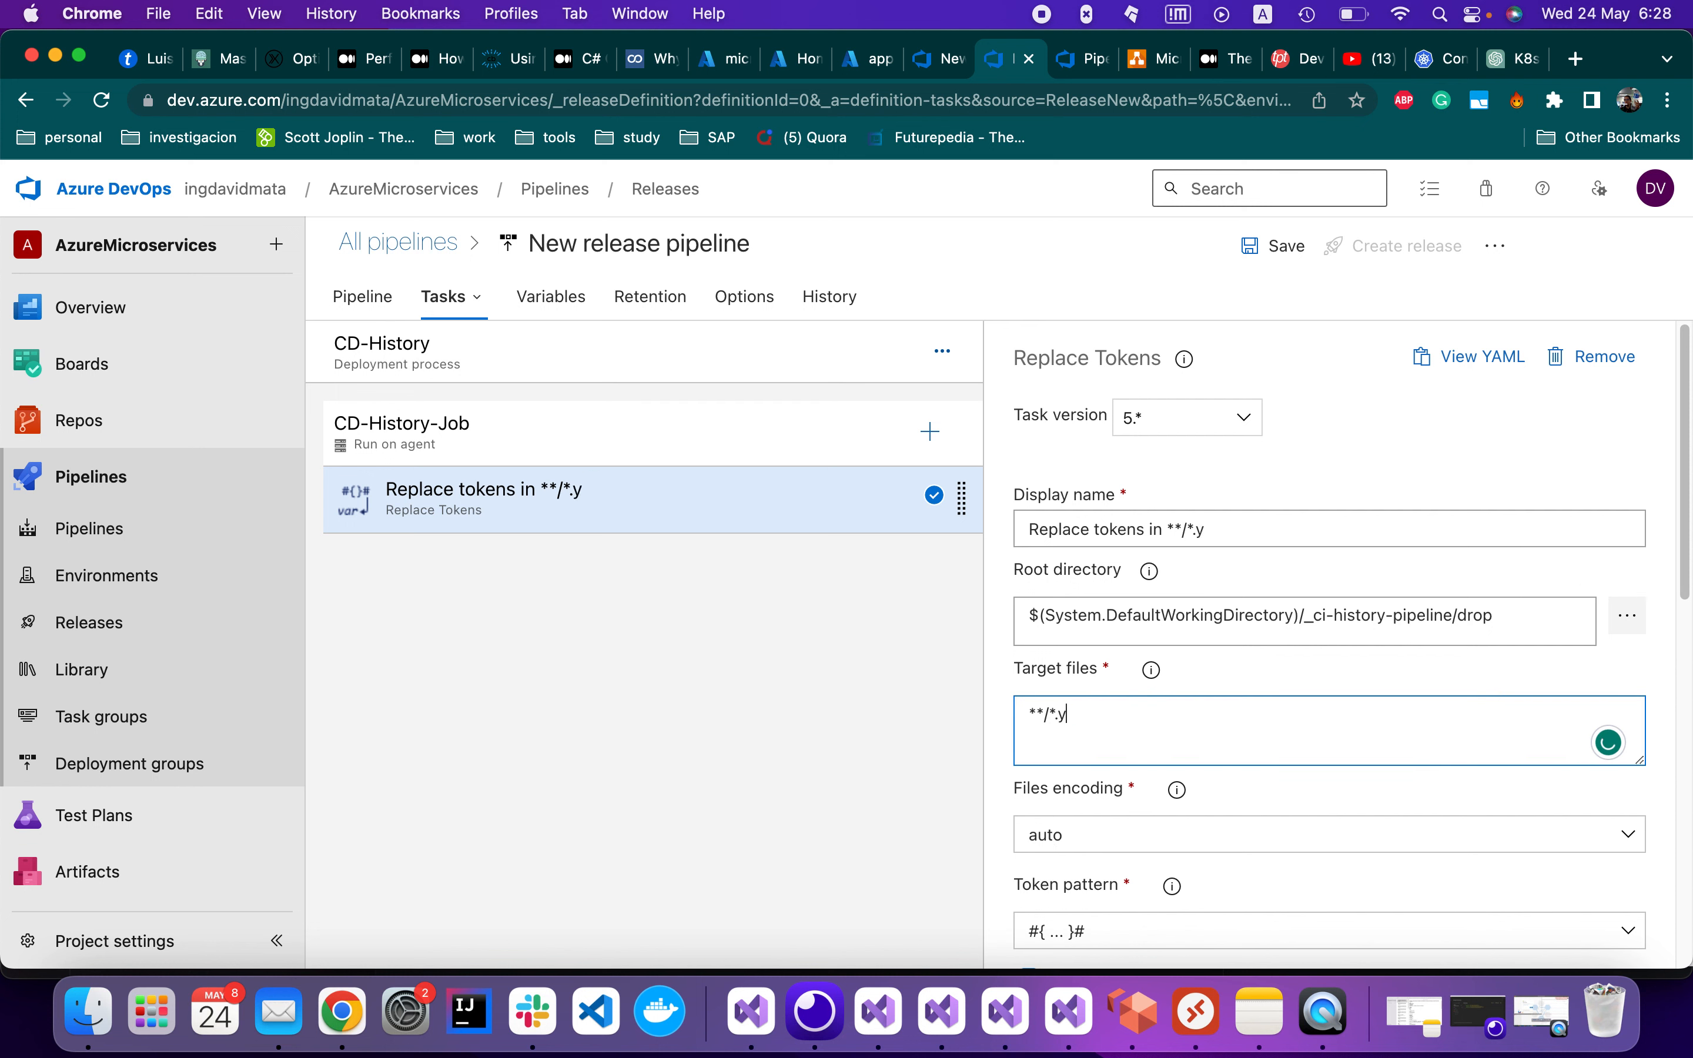
text(l)
key(BackSpace)
text(ml)
scroll(1535, 947, down, 5)
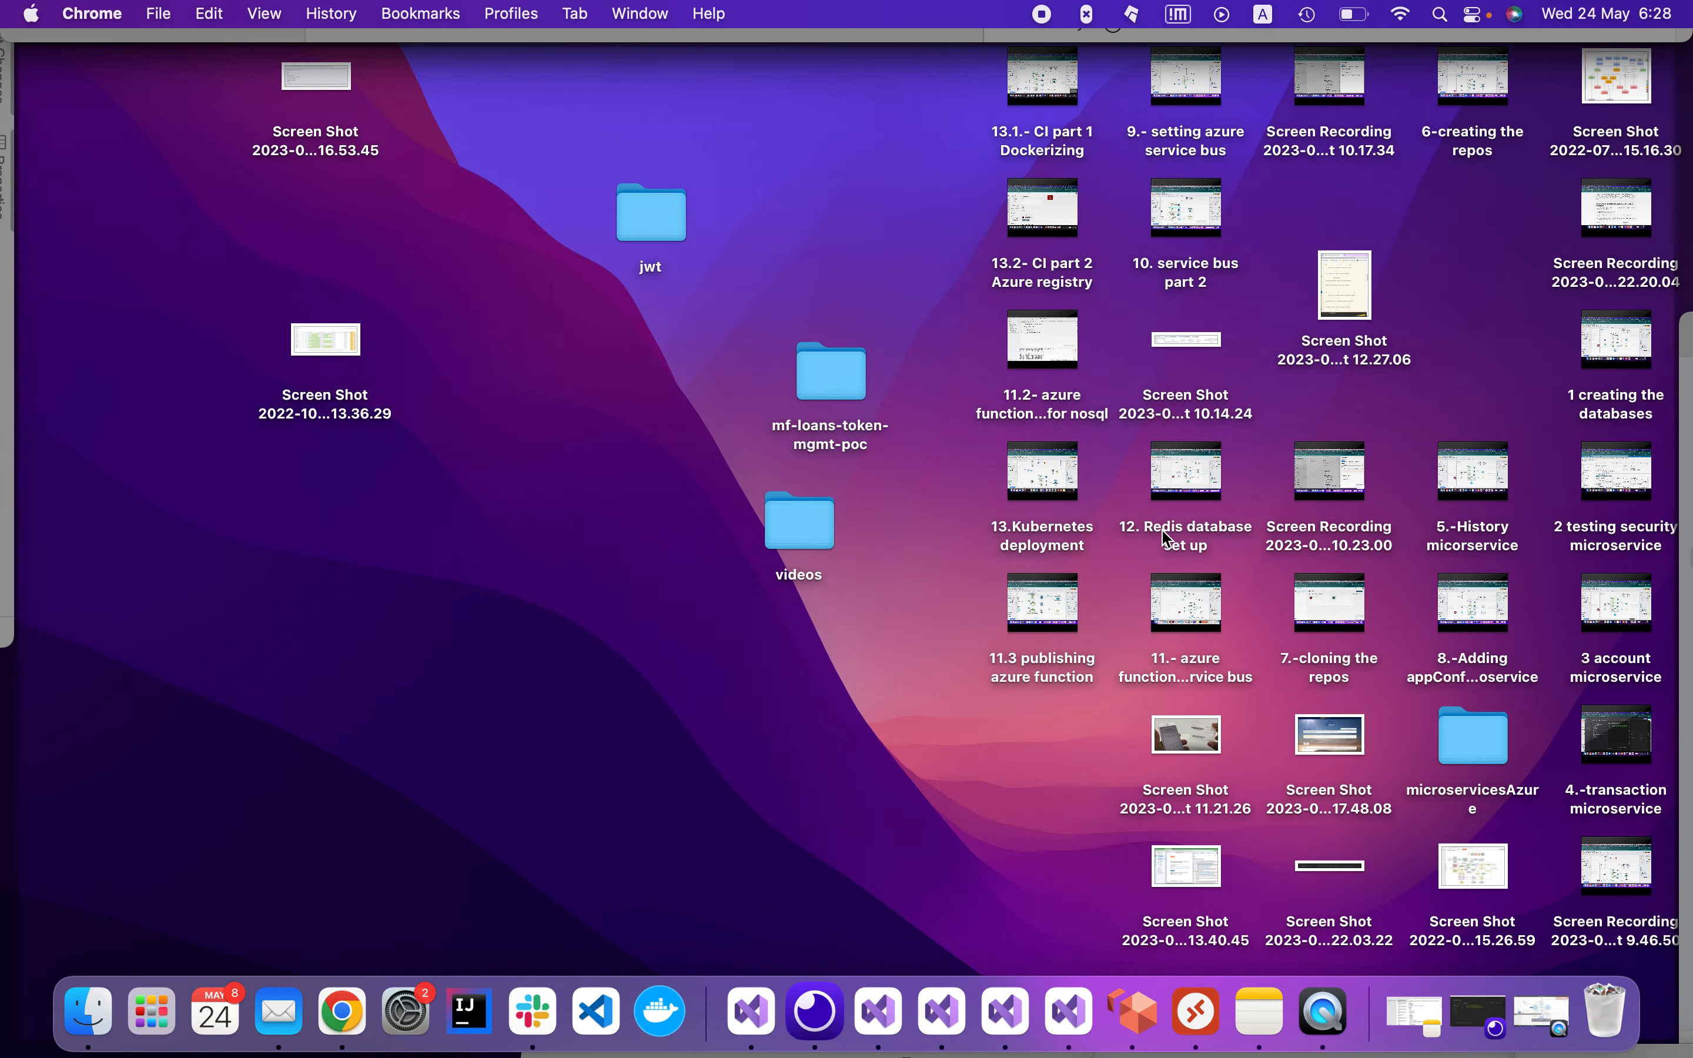
Set the token pattern to __…__, verifying the __Build.BuildId__ token in k8s.yml
key(F11)
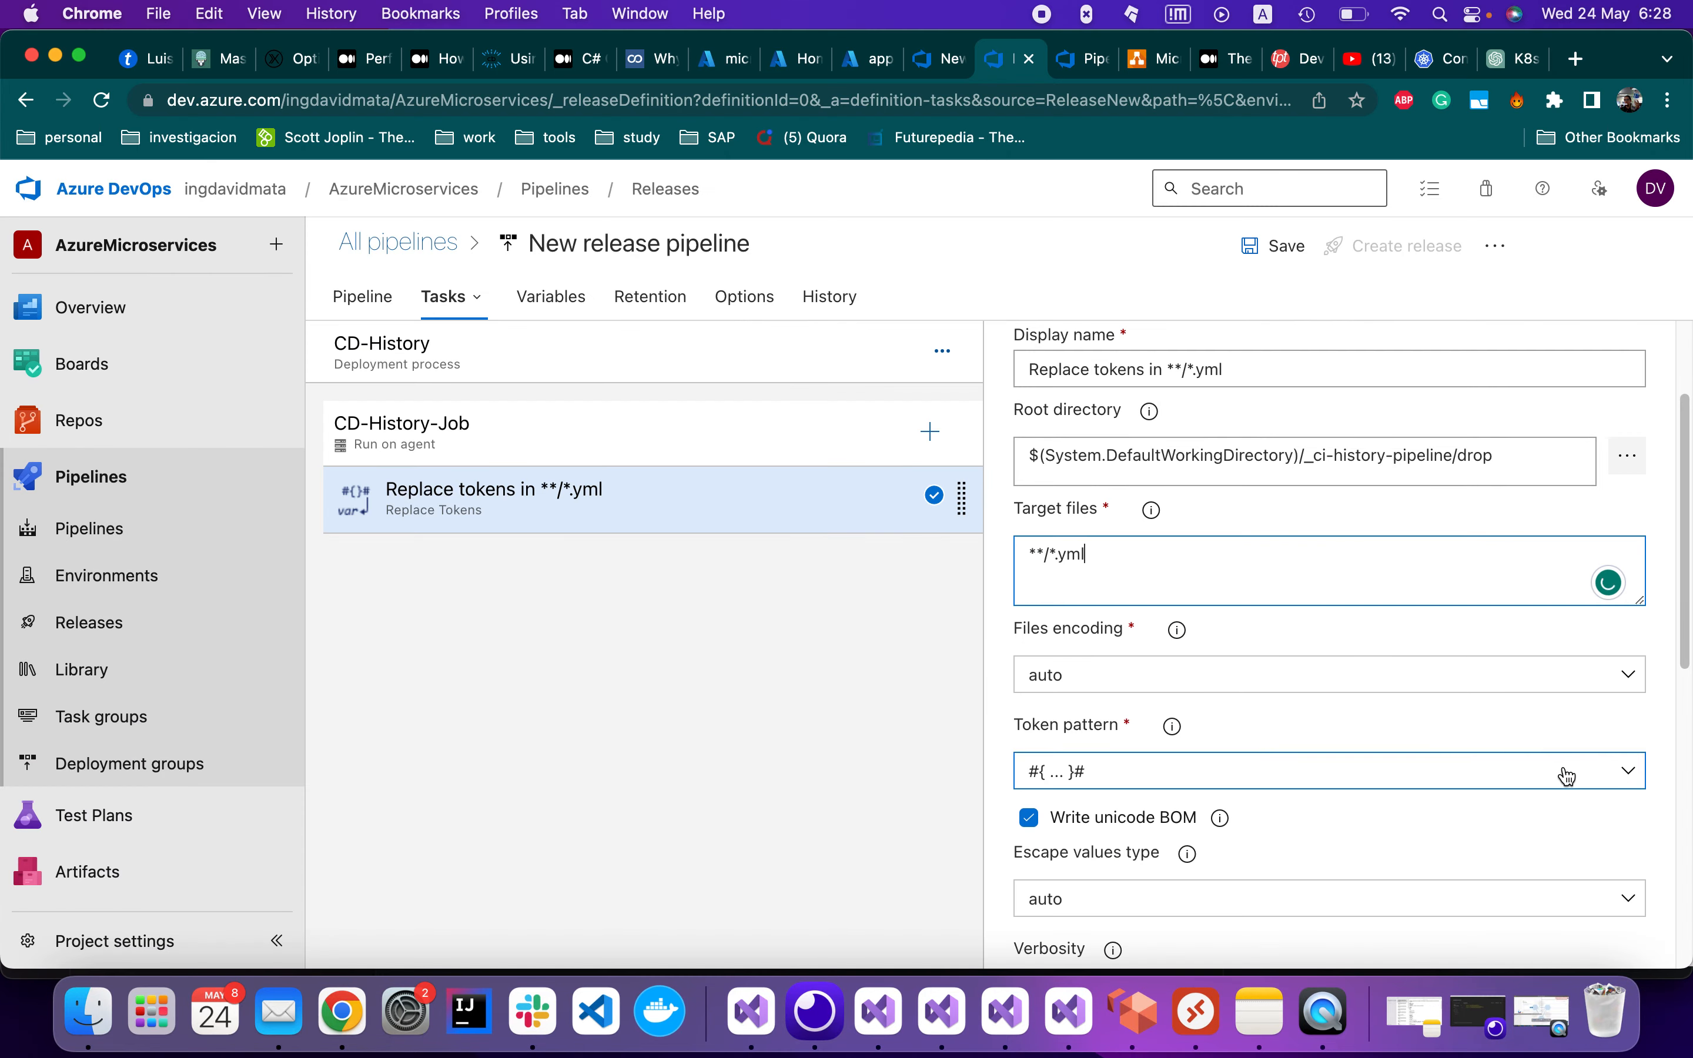
click(1630, 771)
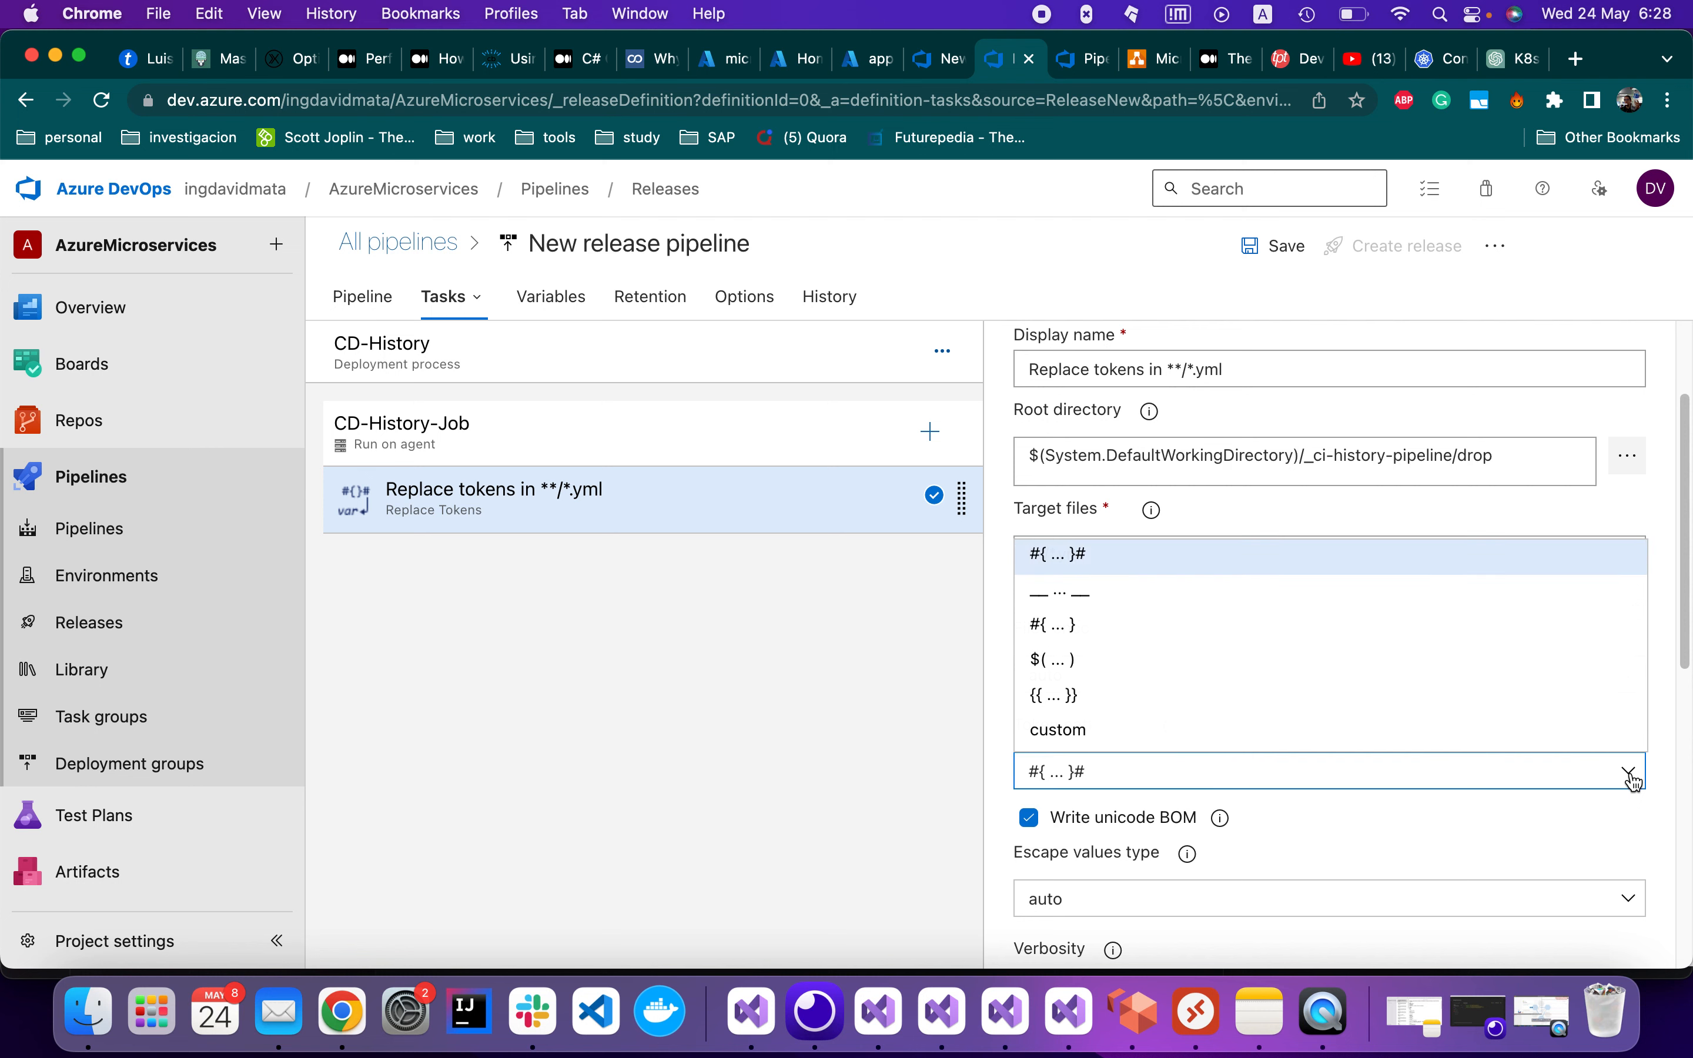
click(1102, 592)
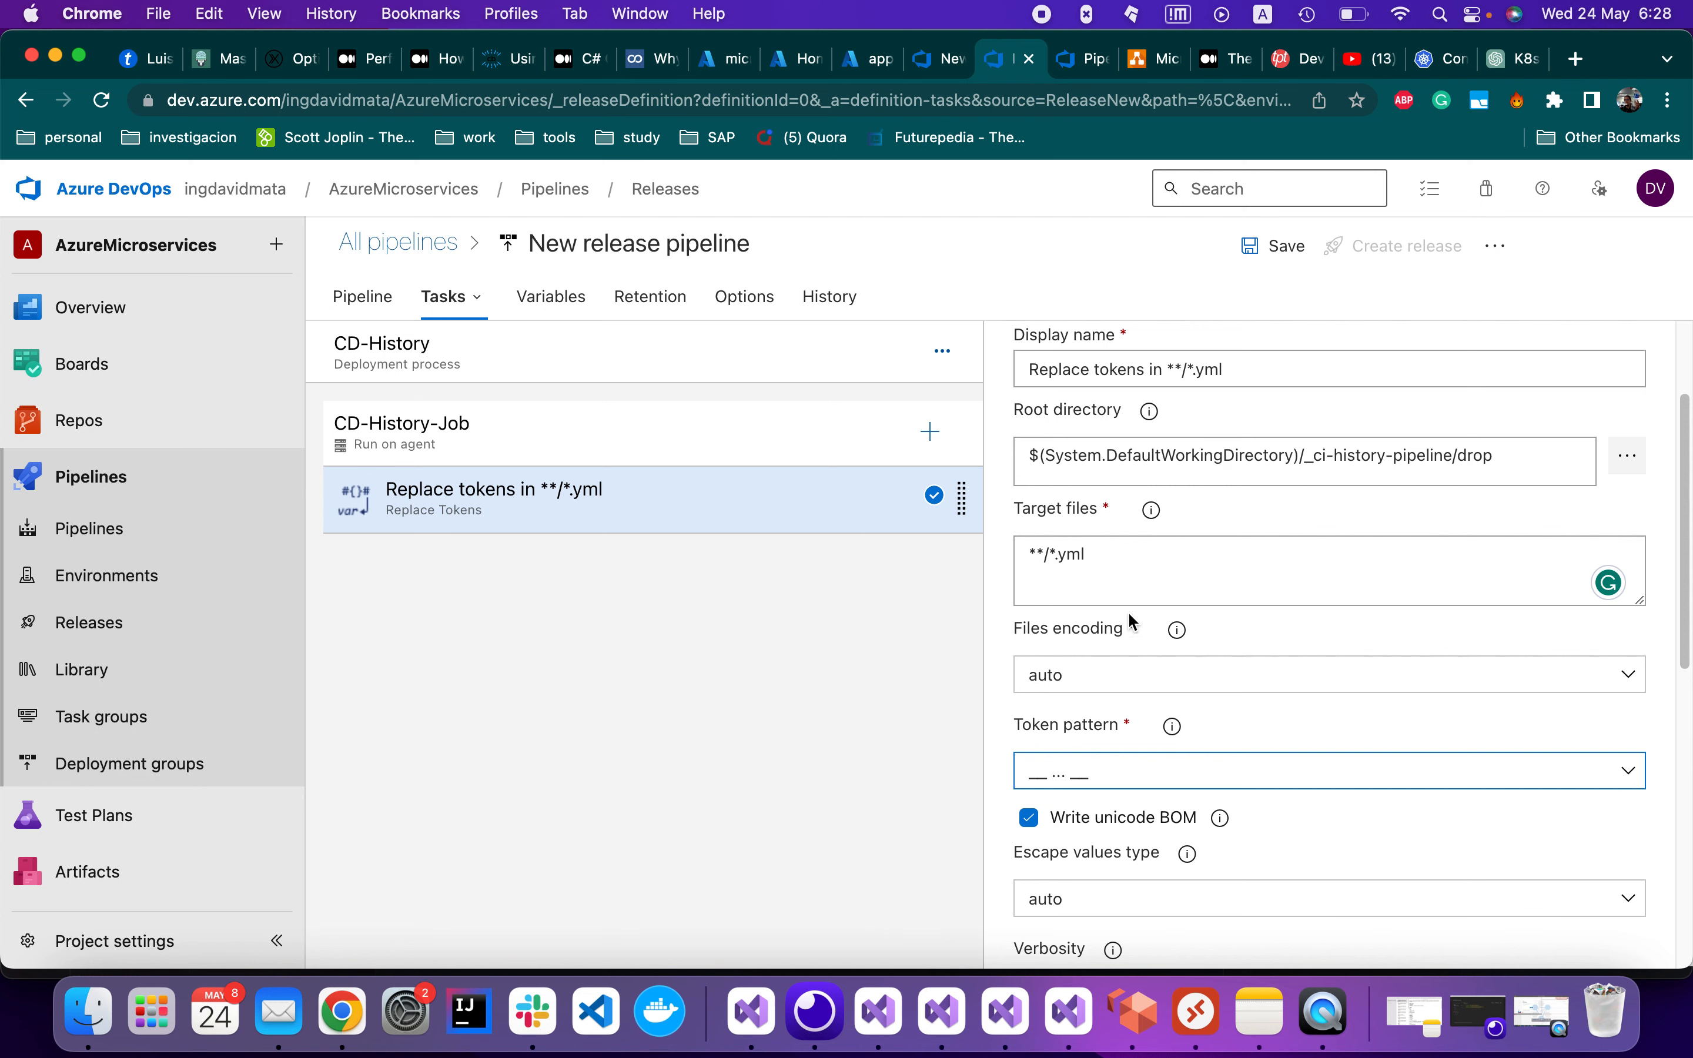
drag(1104, 556, 1023, 633)
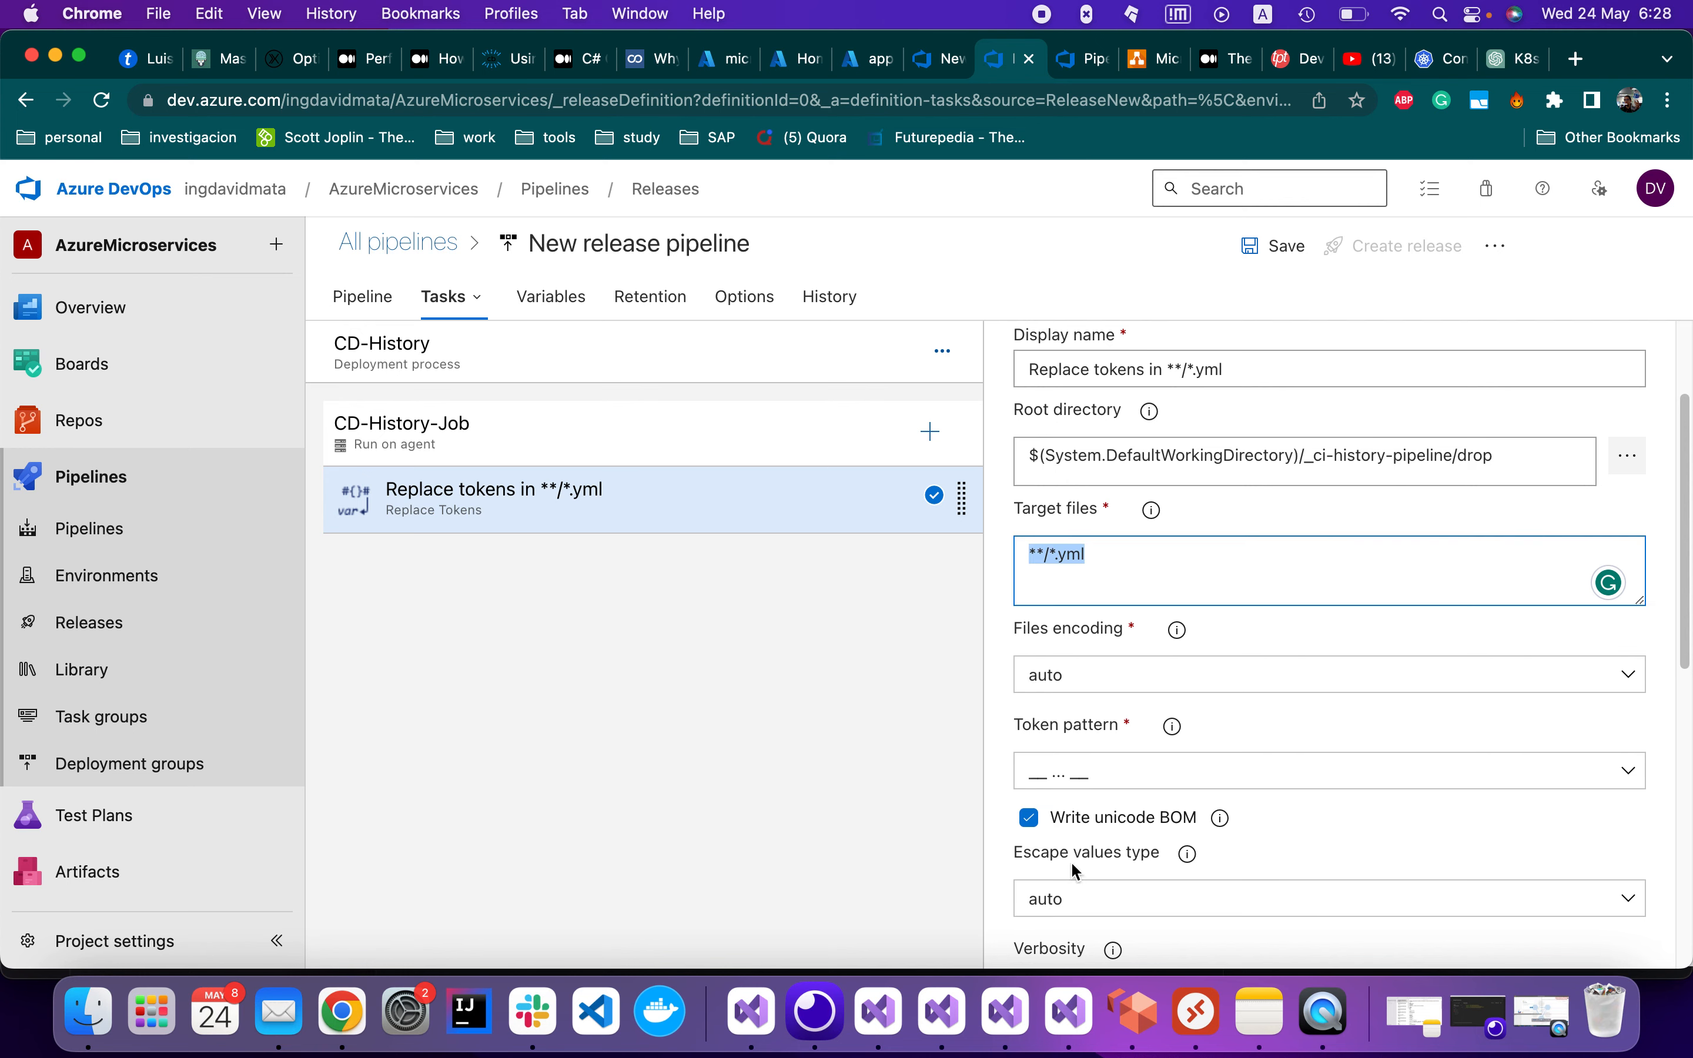
click(878, 1011)
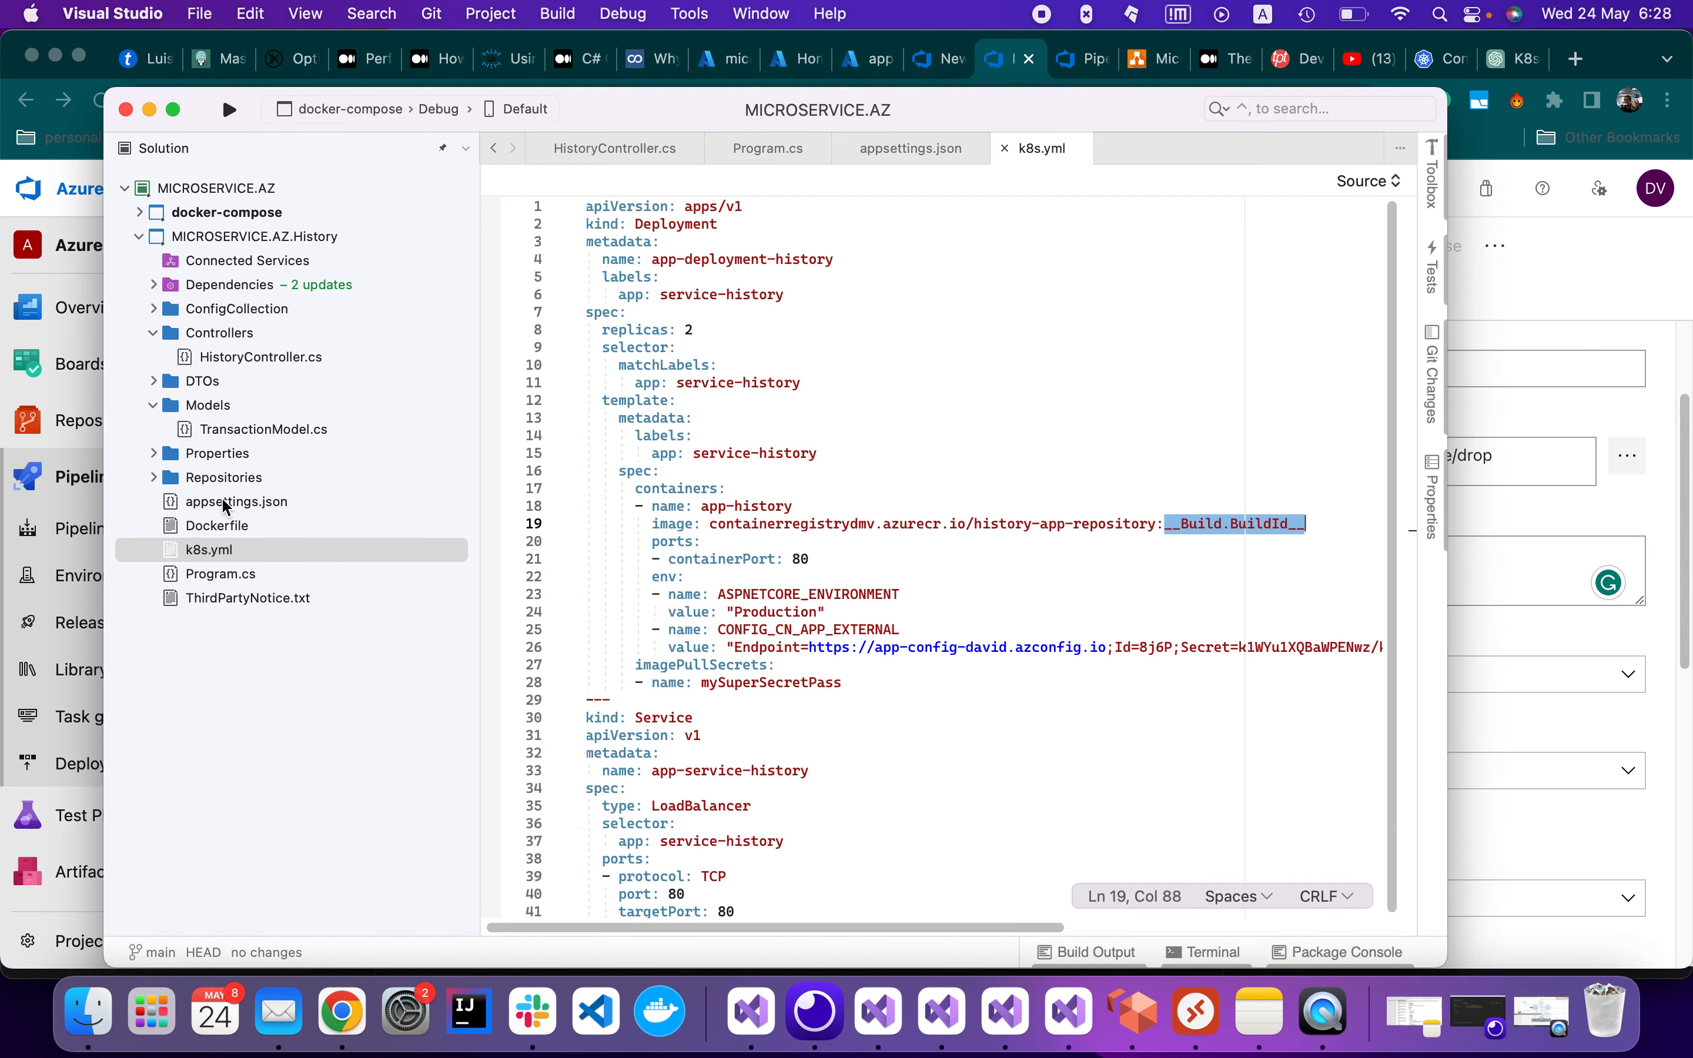
click(1002, 63)
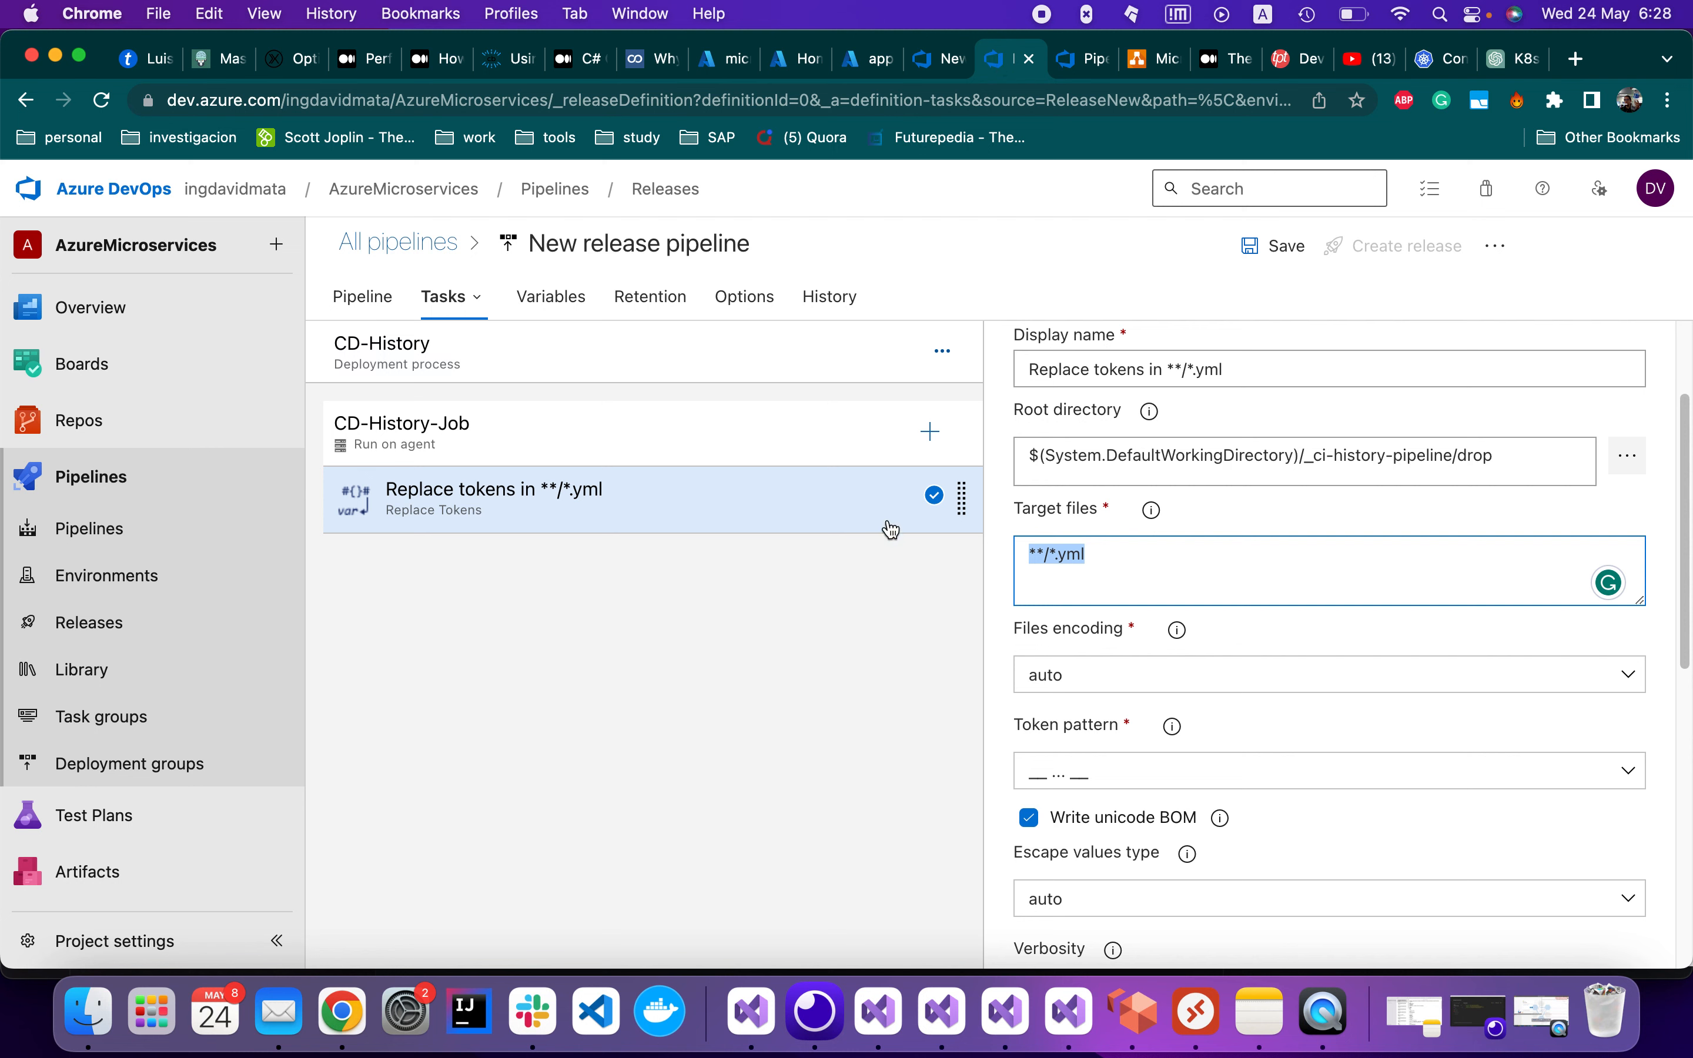
click(838, 545)
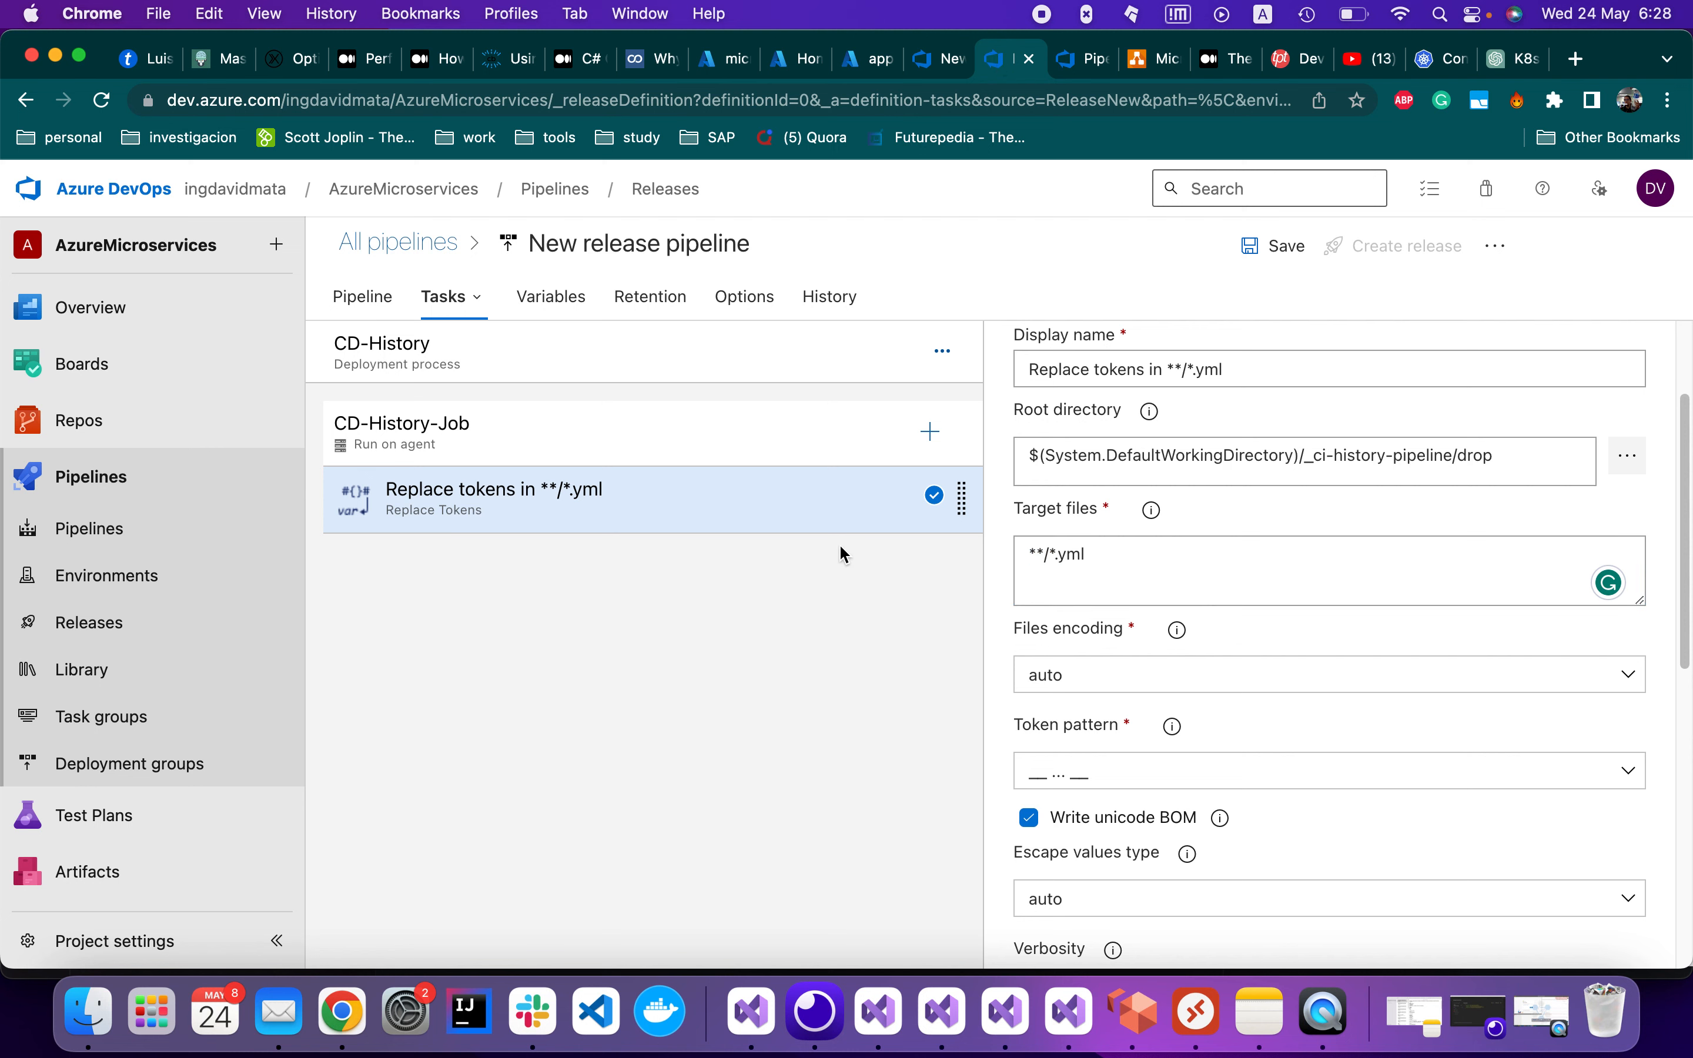
click(931, 432)
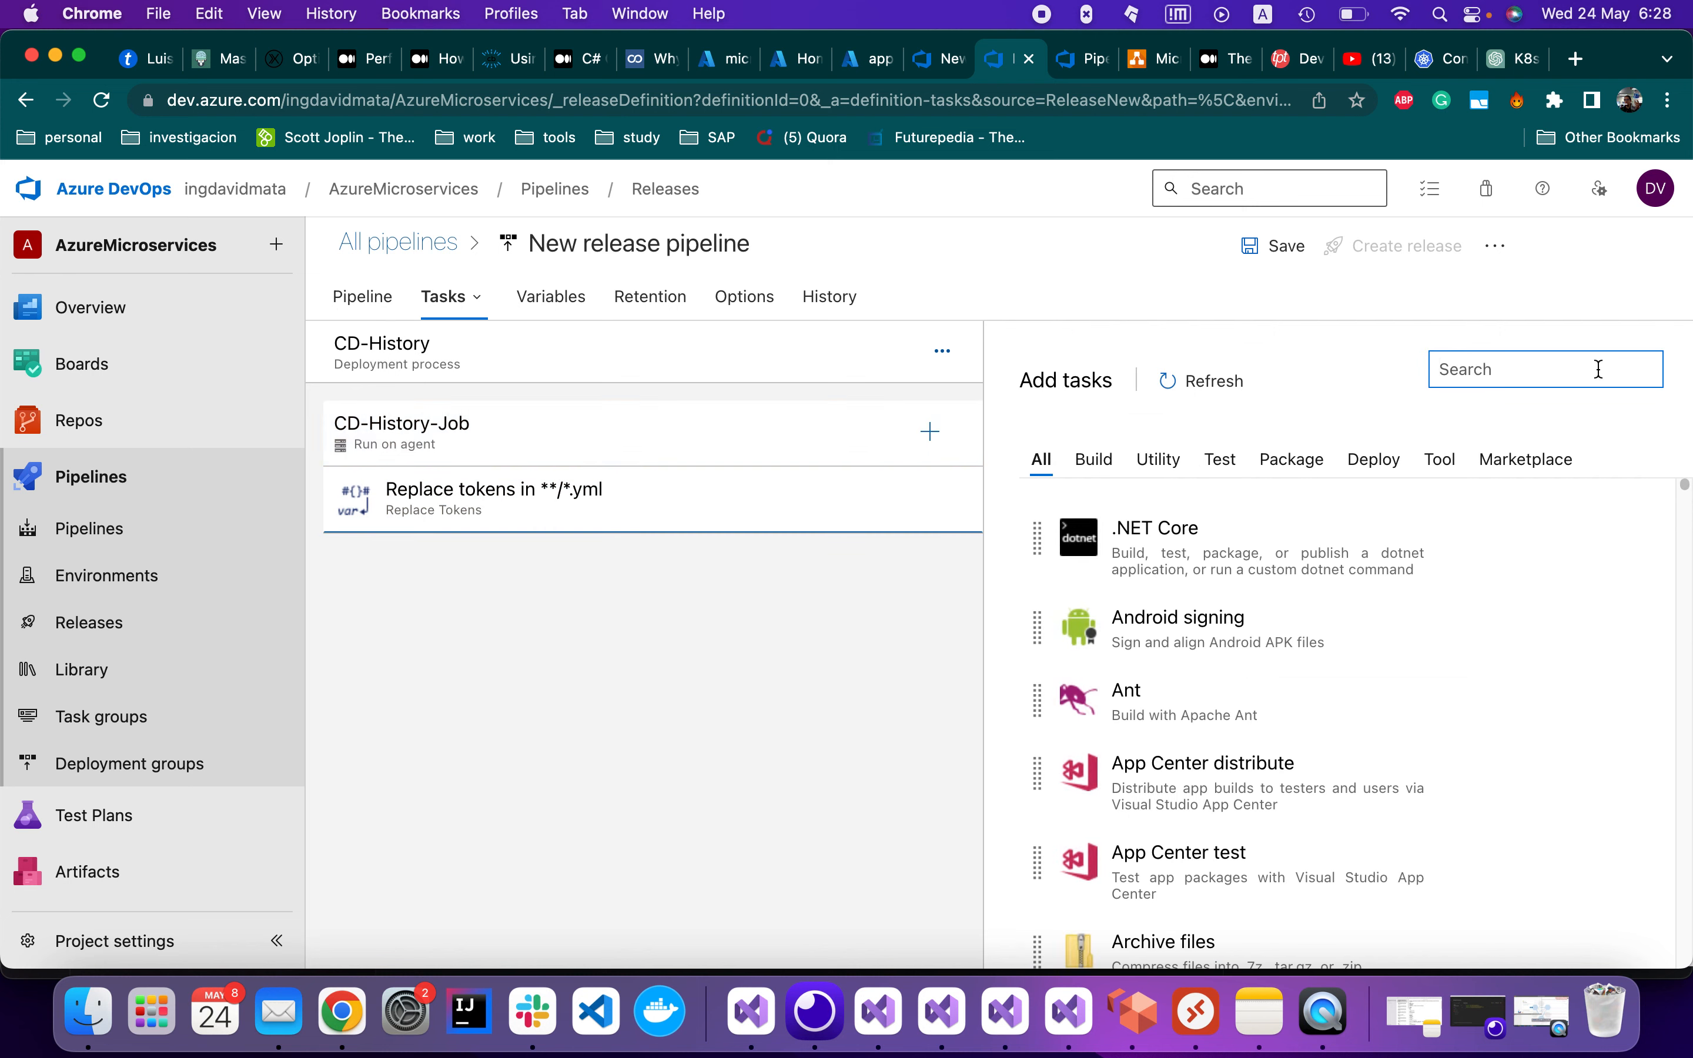
Add a Kubectl task to CD-History-Job after Replace tokens and open its settings
text(ku)
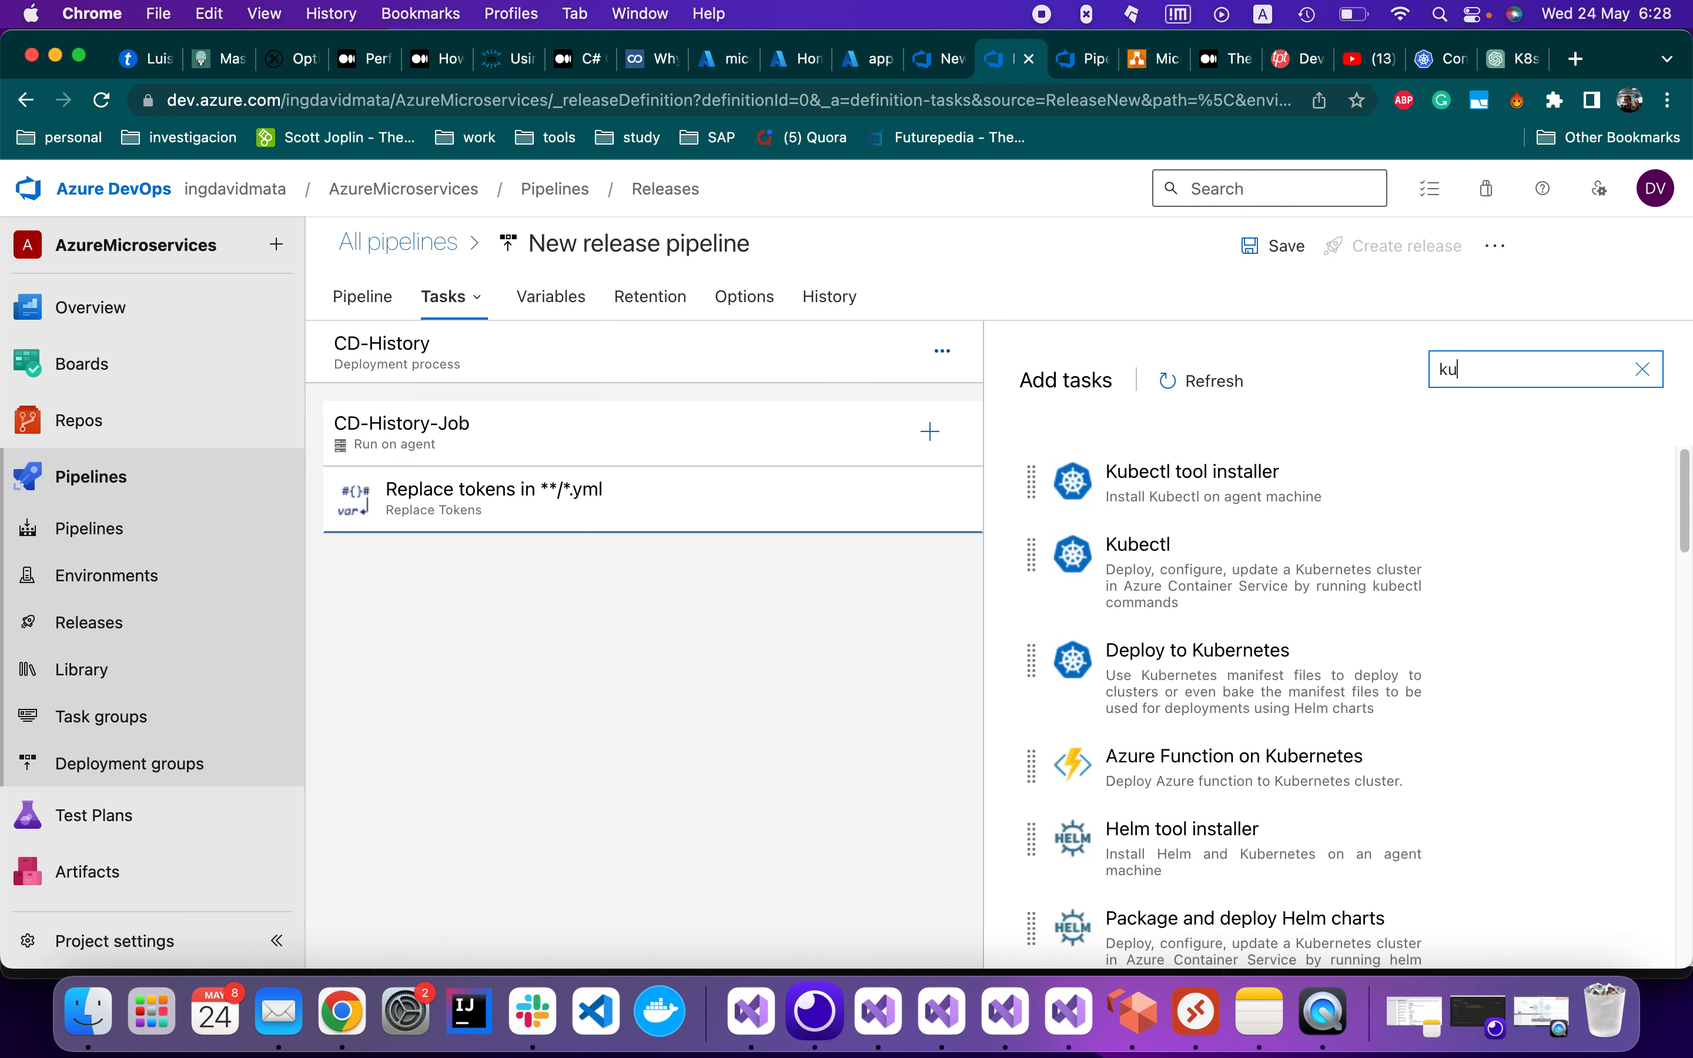
mouse_move(1166, 632)
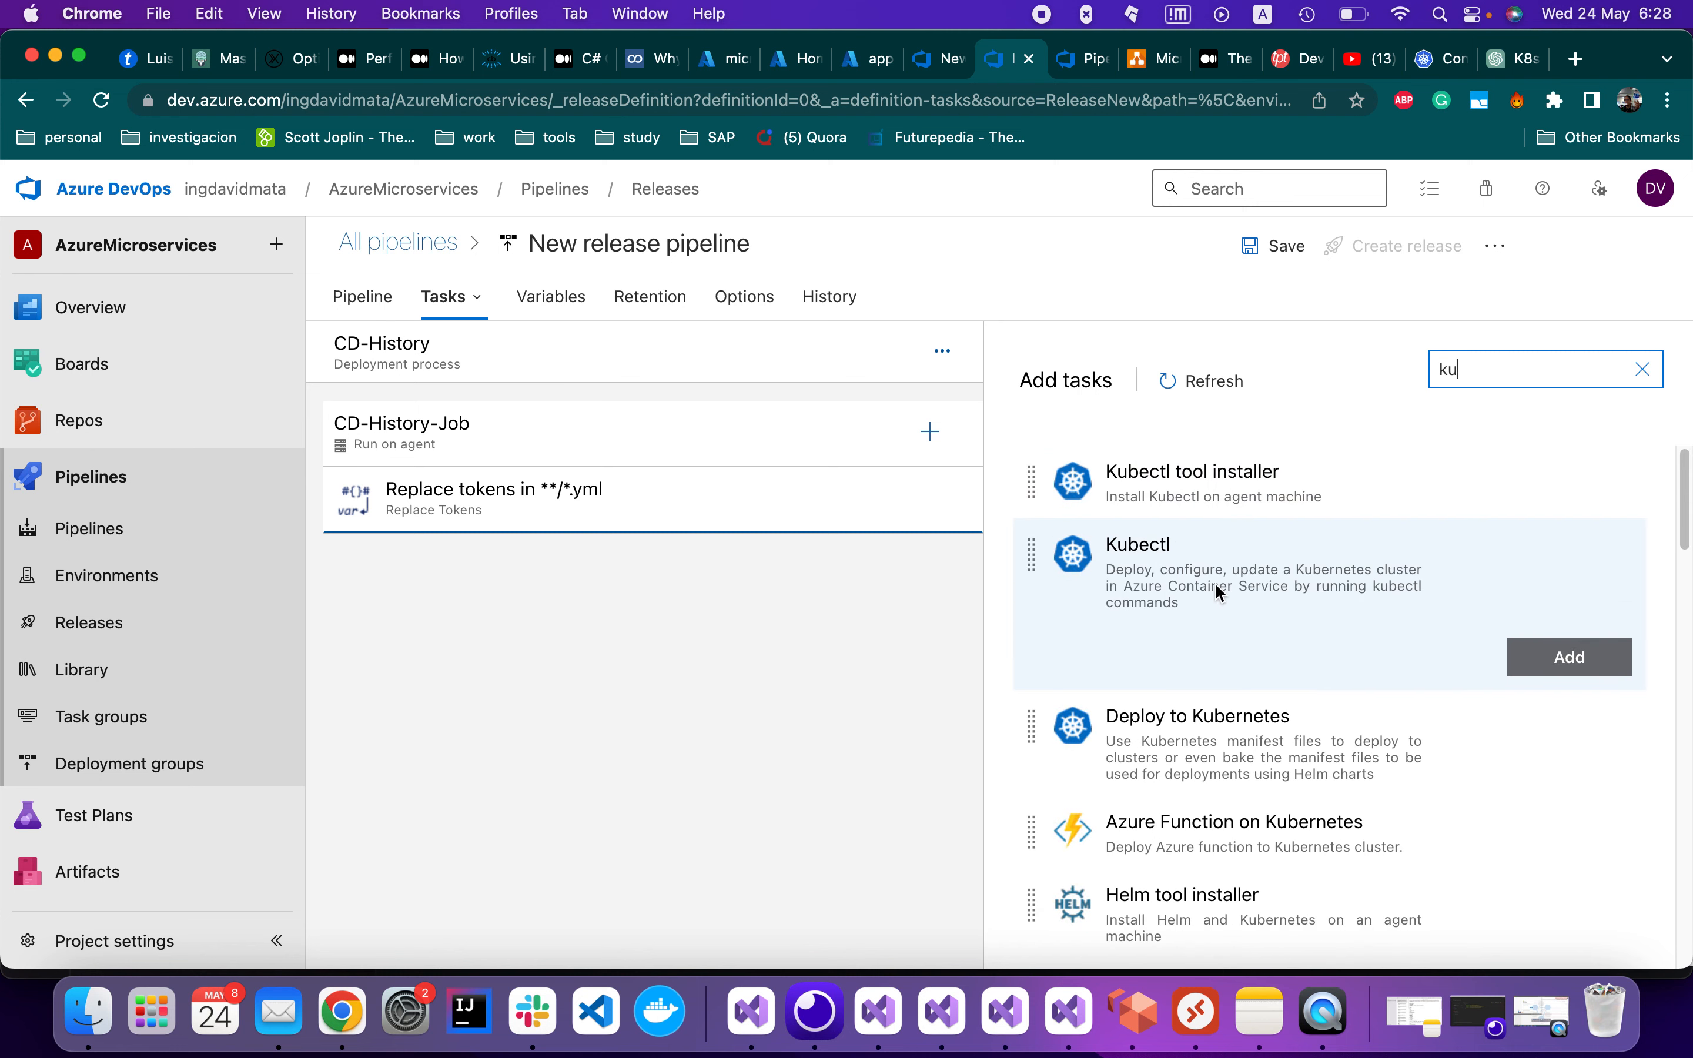
click(1259, 606)
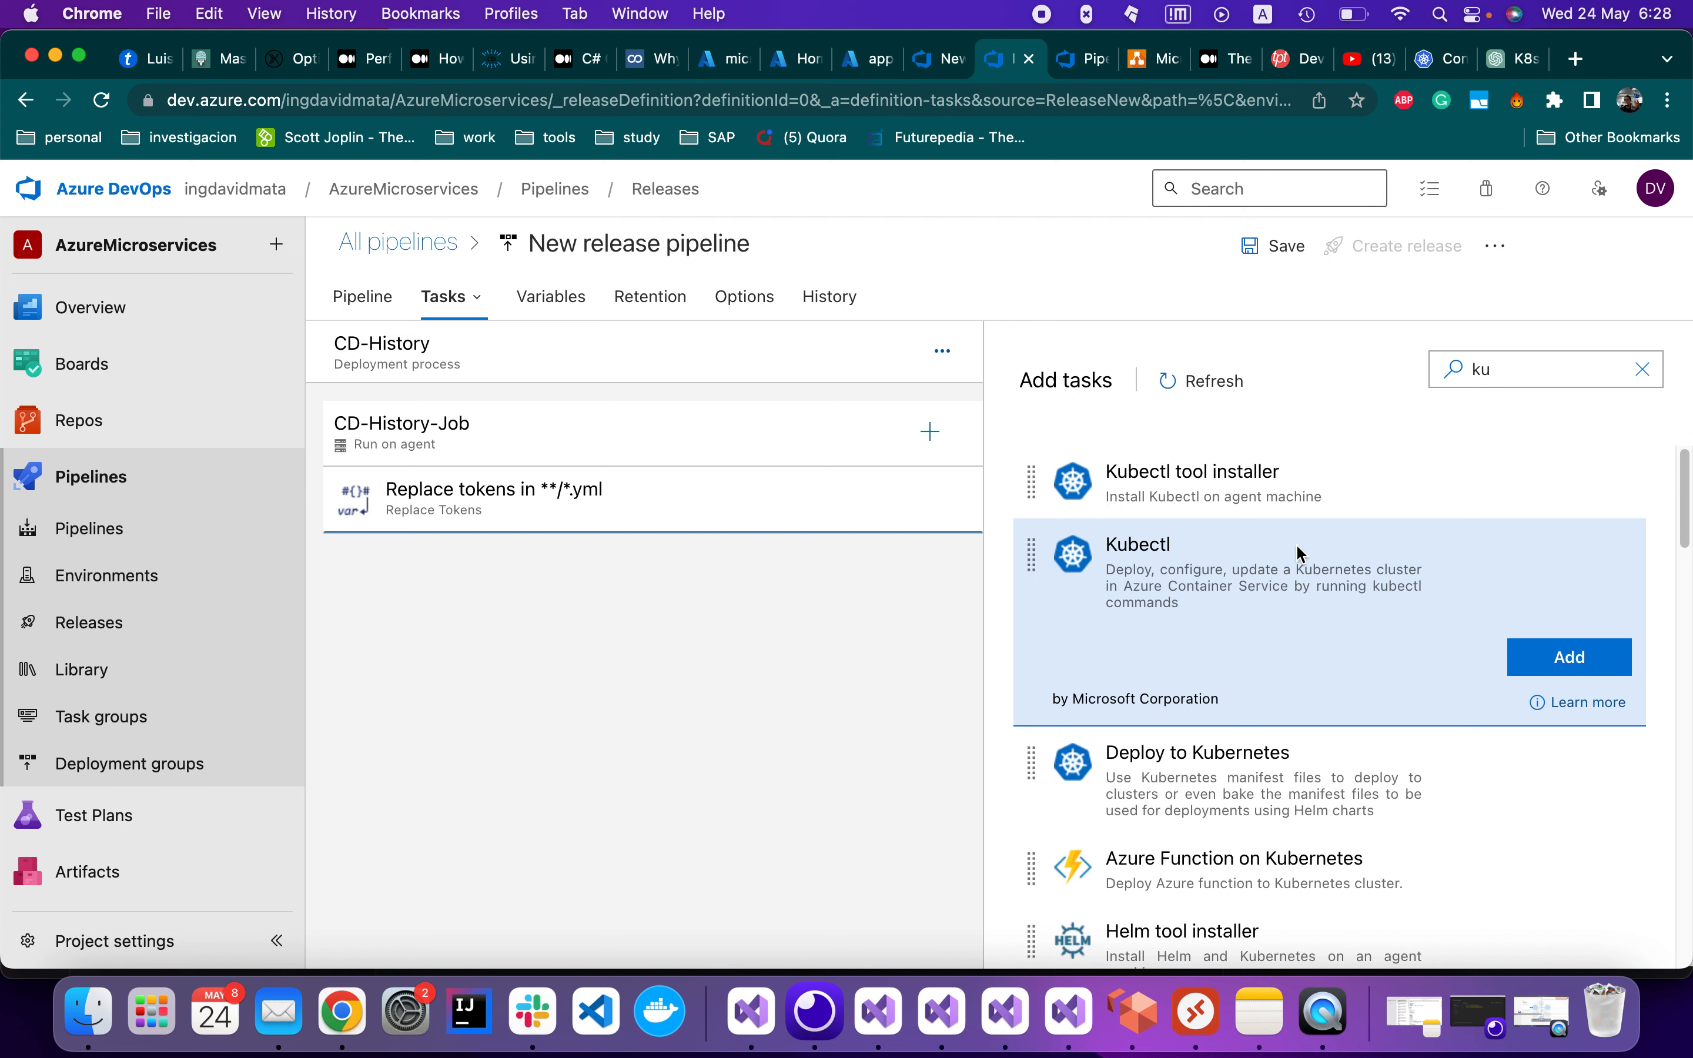
click(1576, 658)
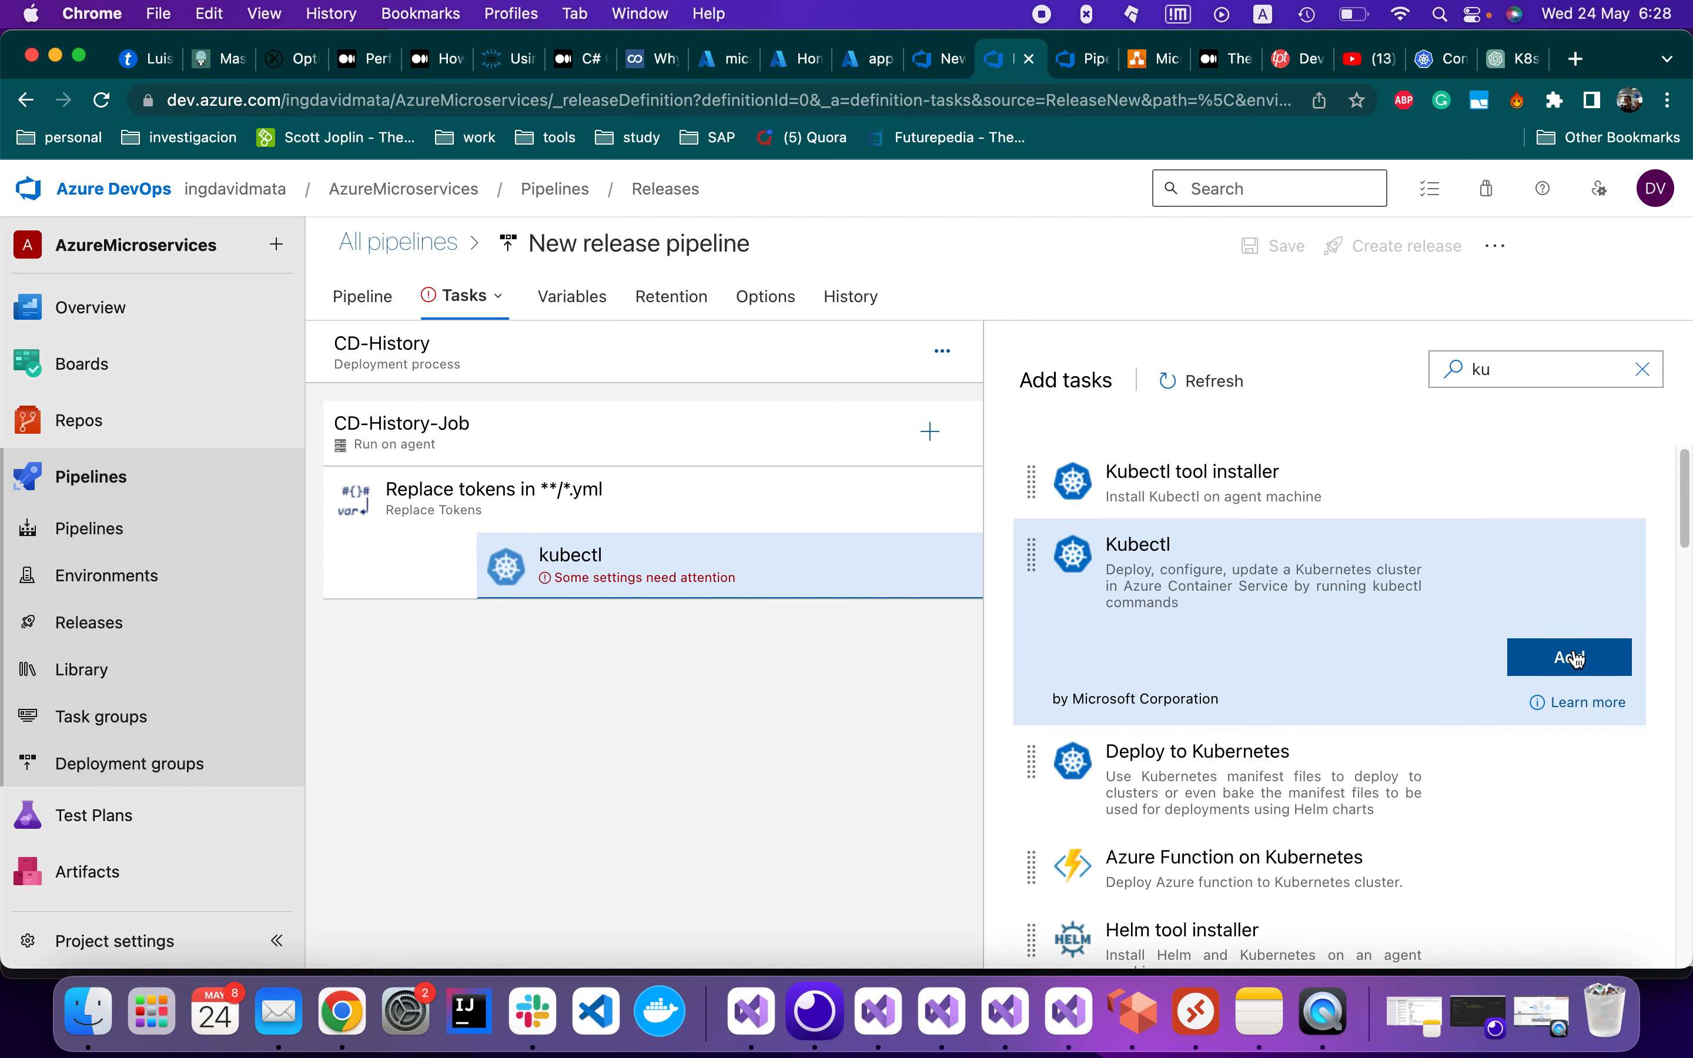
click(539, 574)
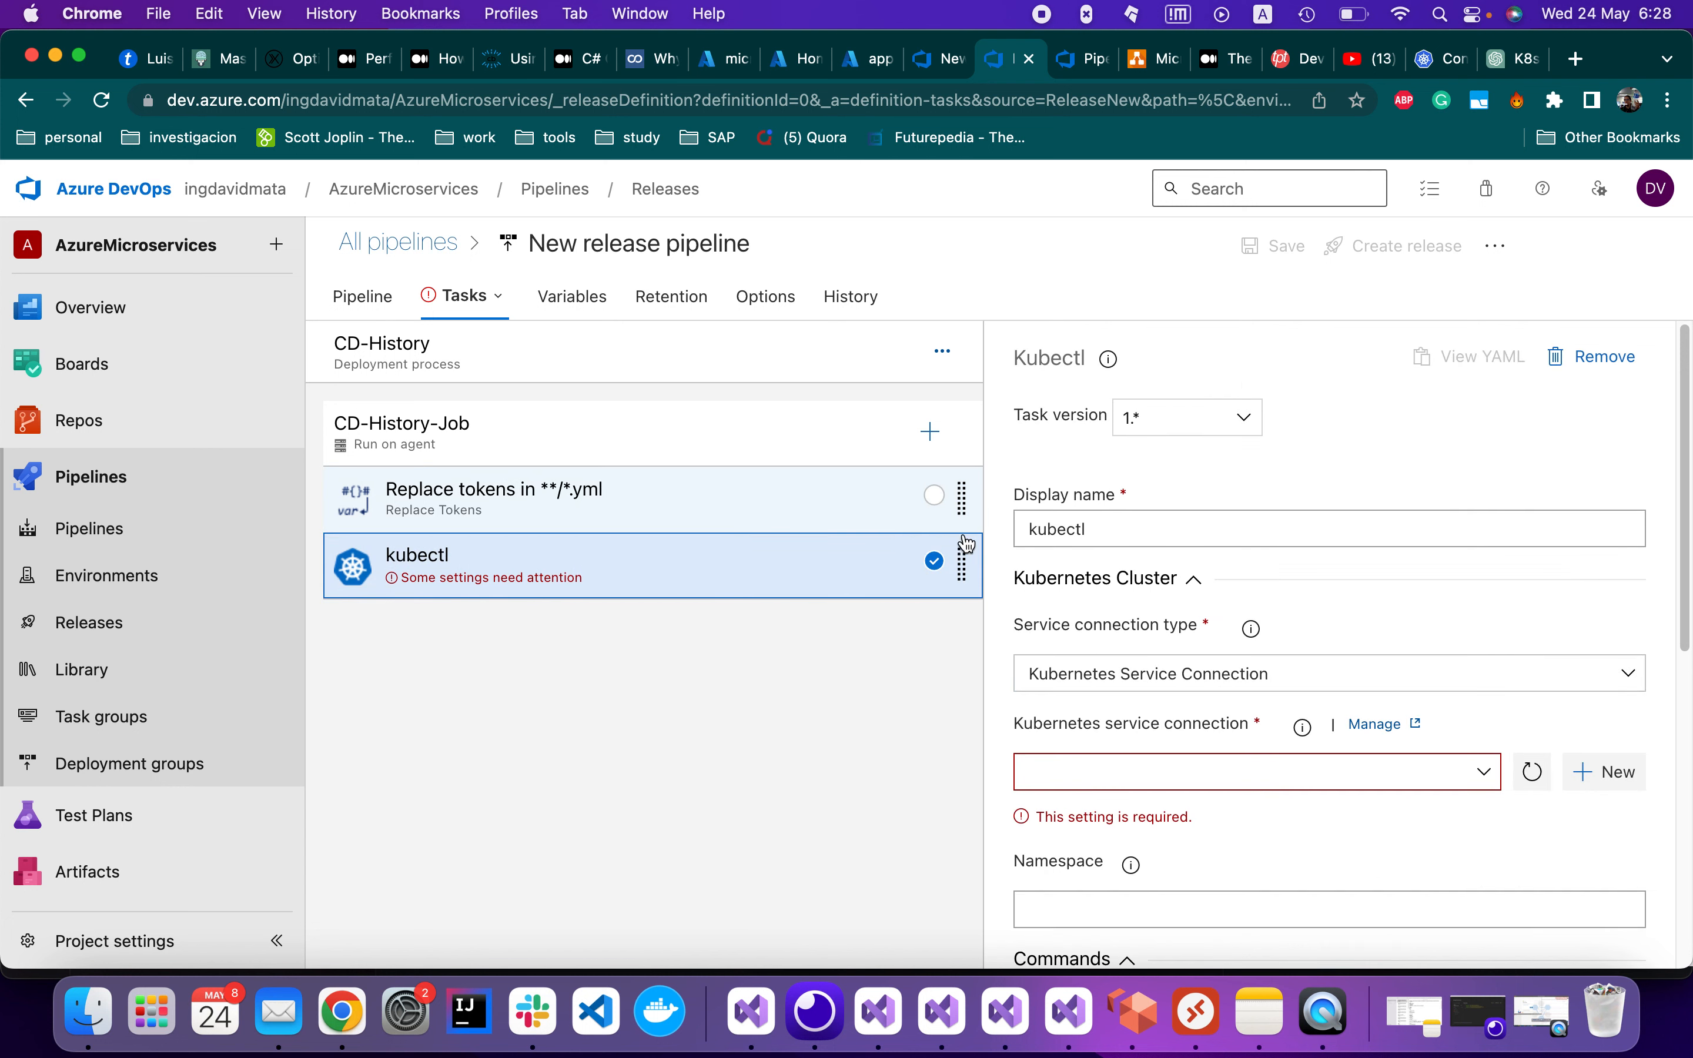
Set the kubectl task's service connection type to Azure Resource Manager
scroll(1353, 603, down, 1)
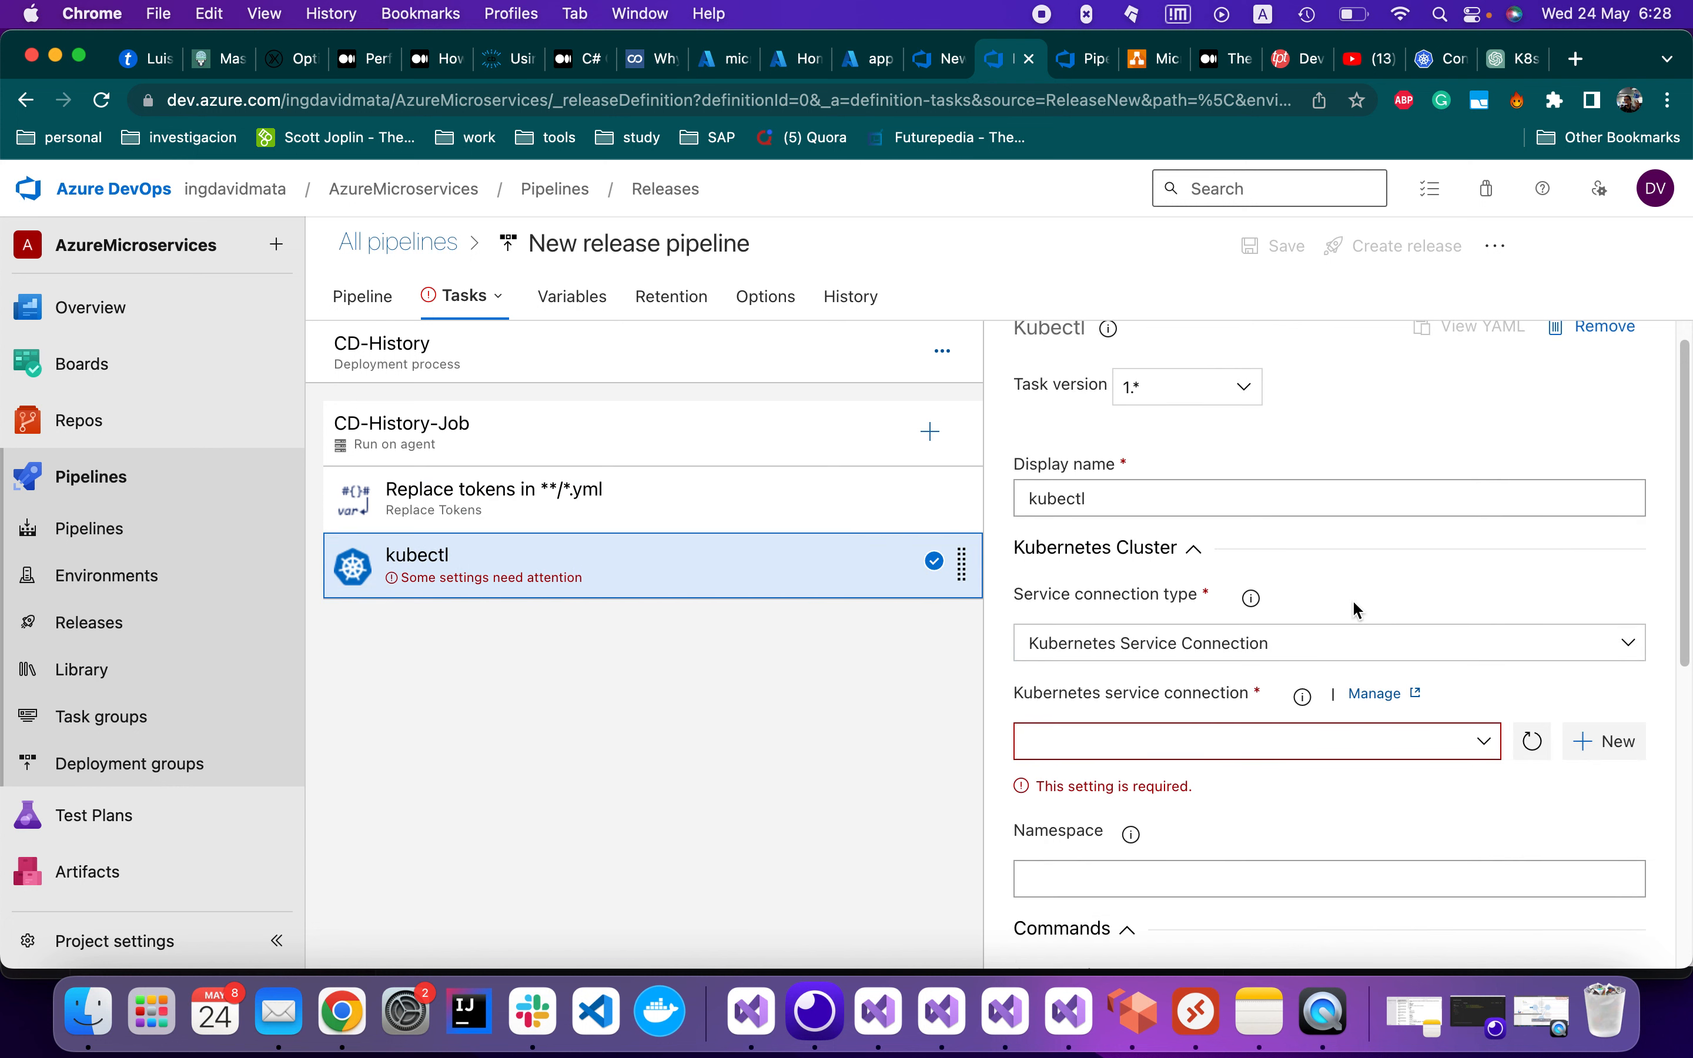
click(1423, 649)
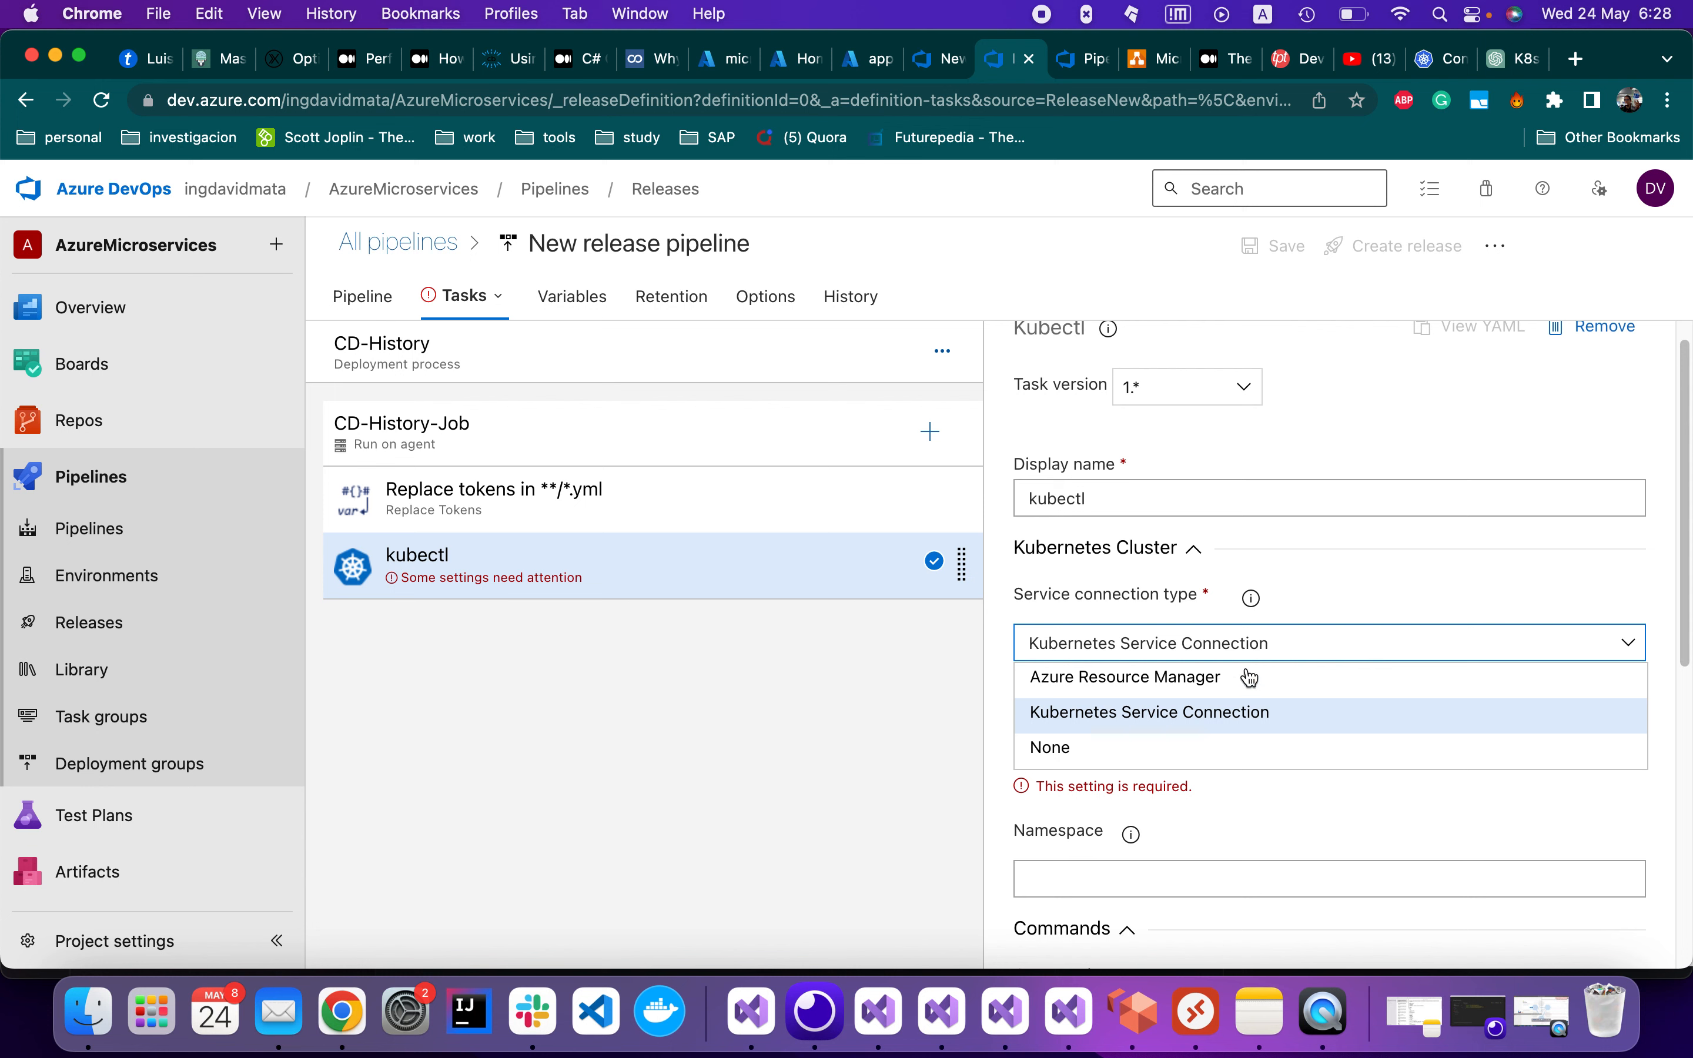
click(1153, 679)
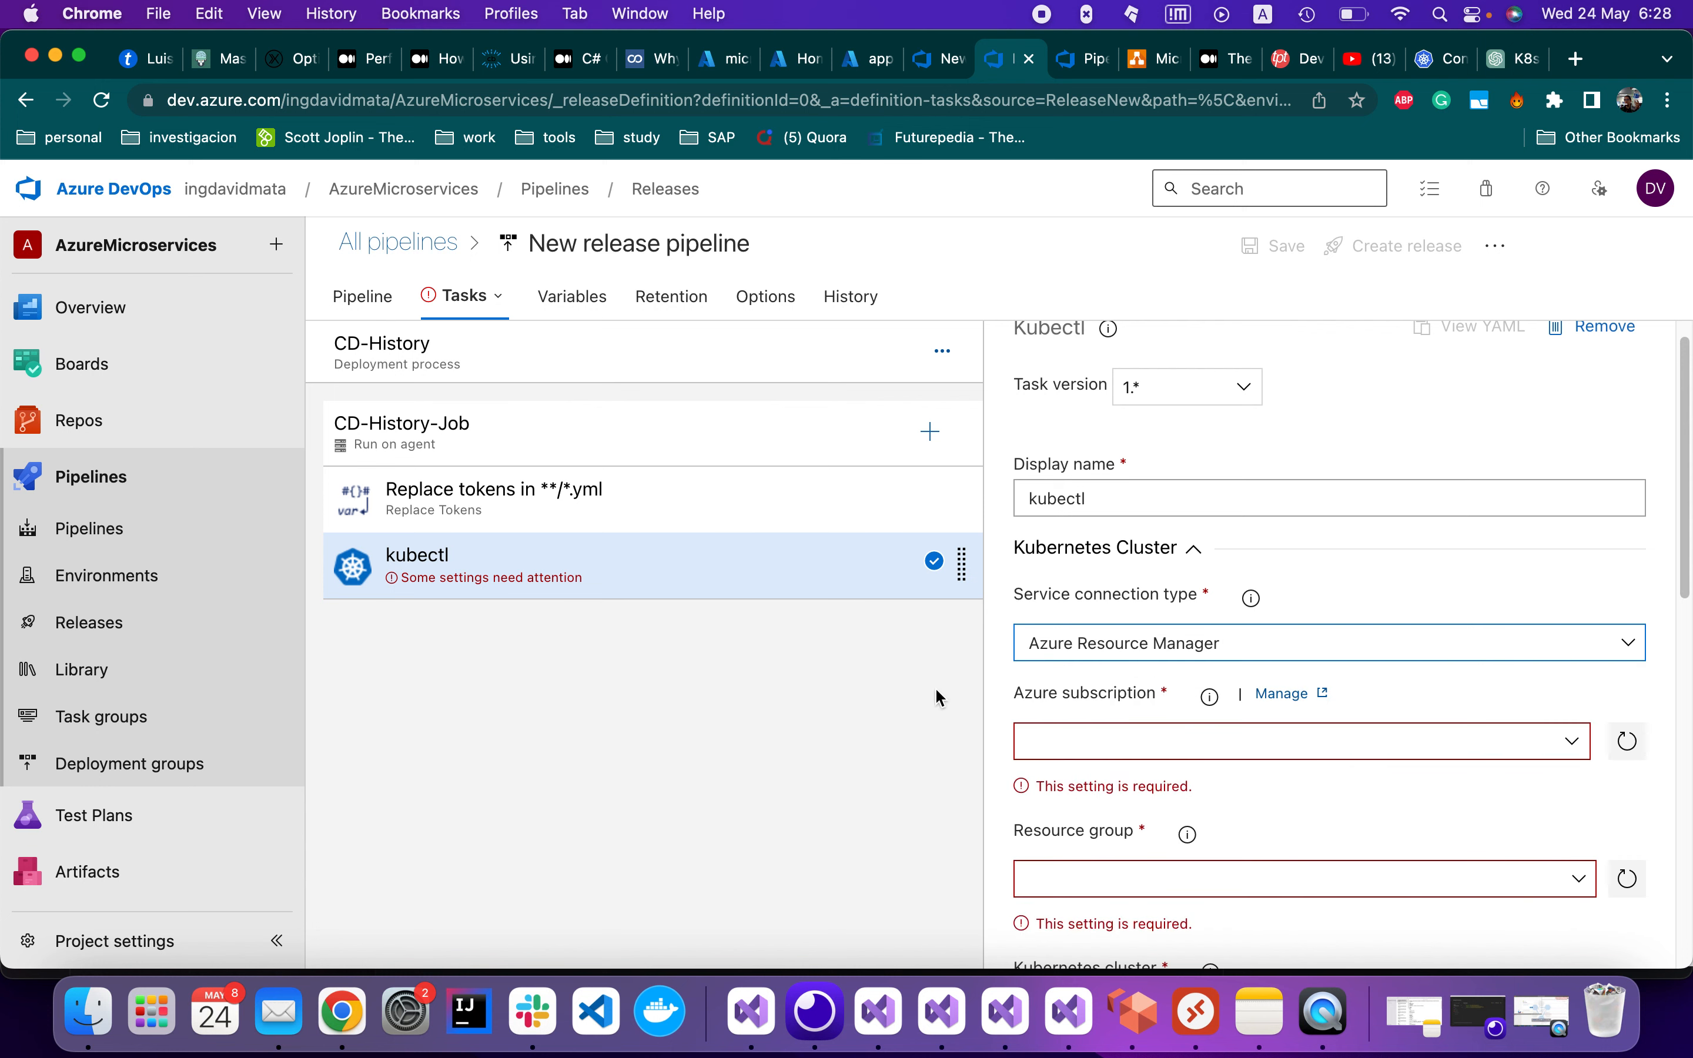
scroll(1169, 678, down, 1)
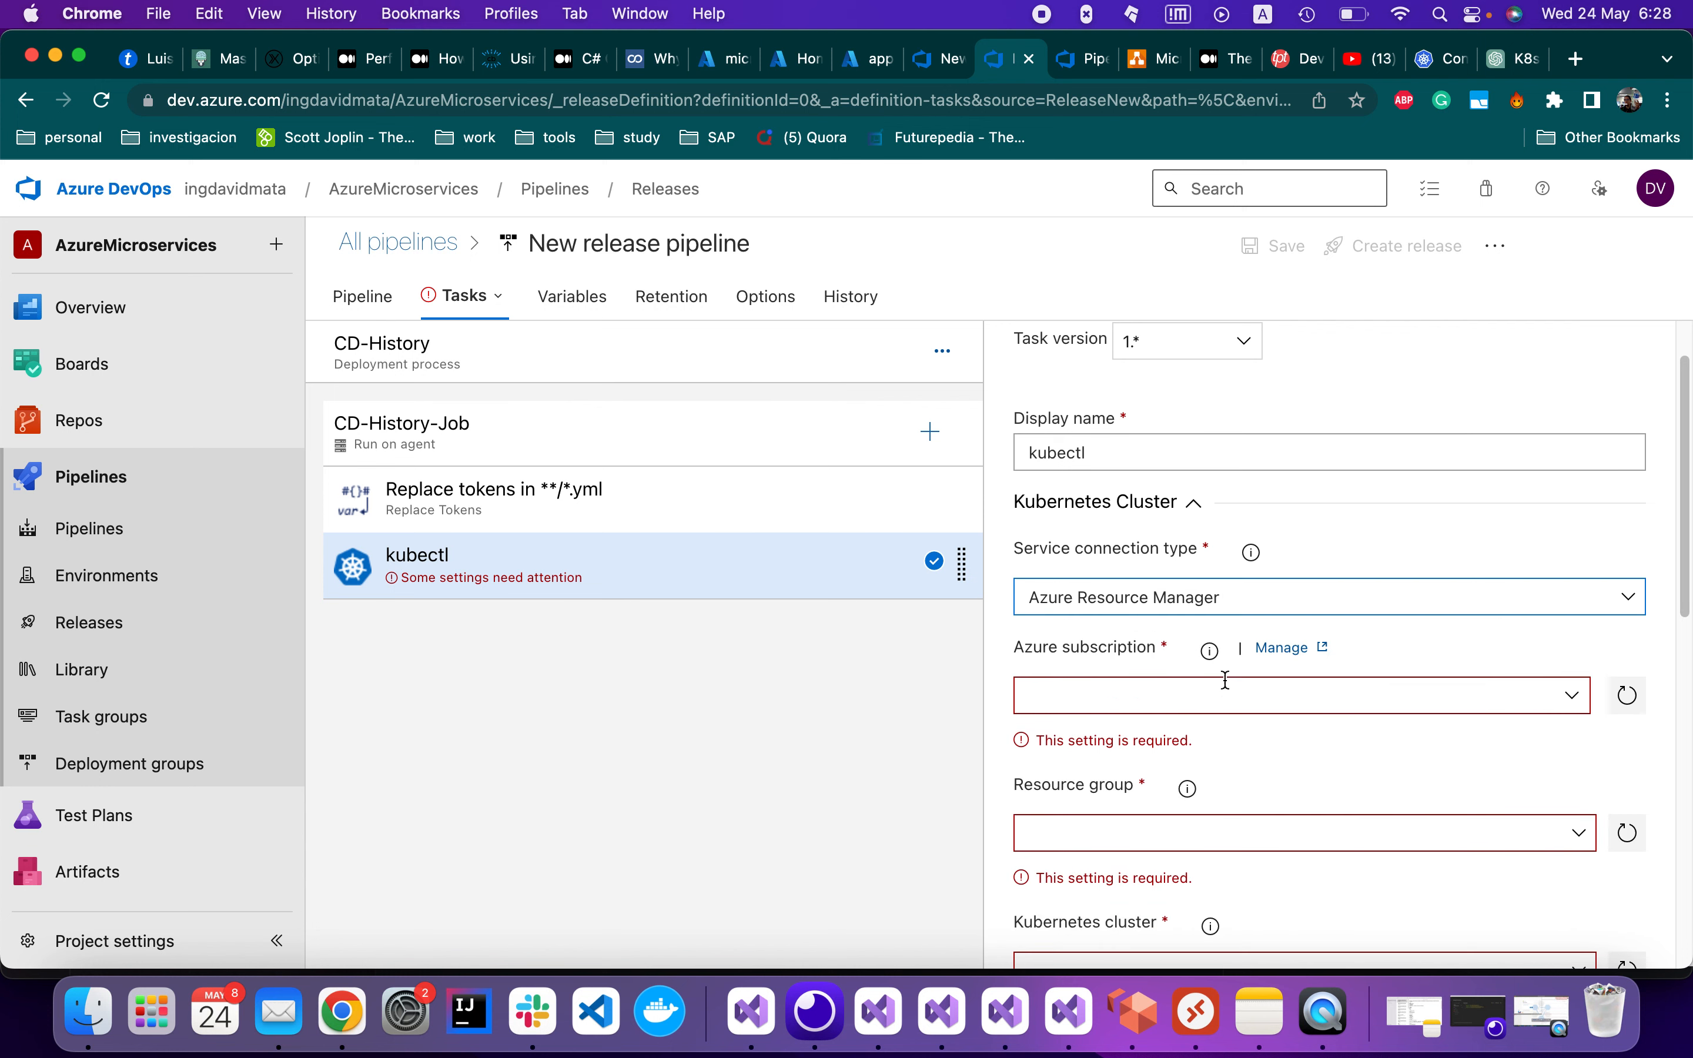
Choose the Pay-As-You-Go subscription and authorize it by signing in to the Microsoft account
click(1573, 703)
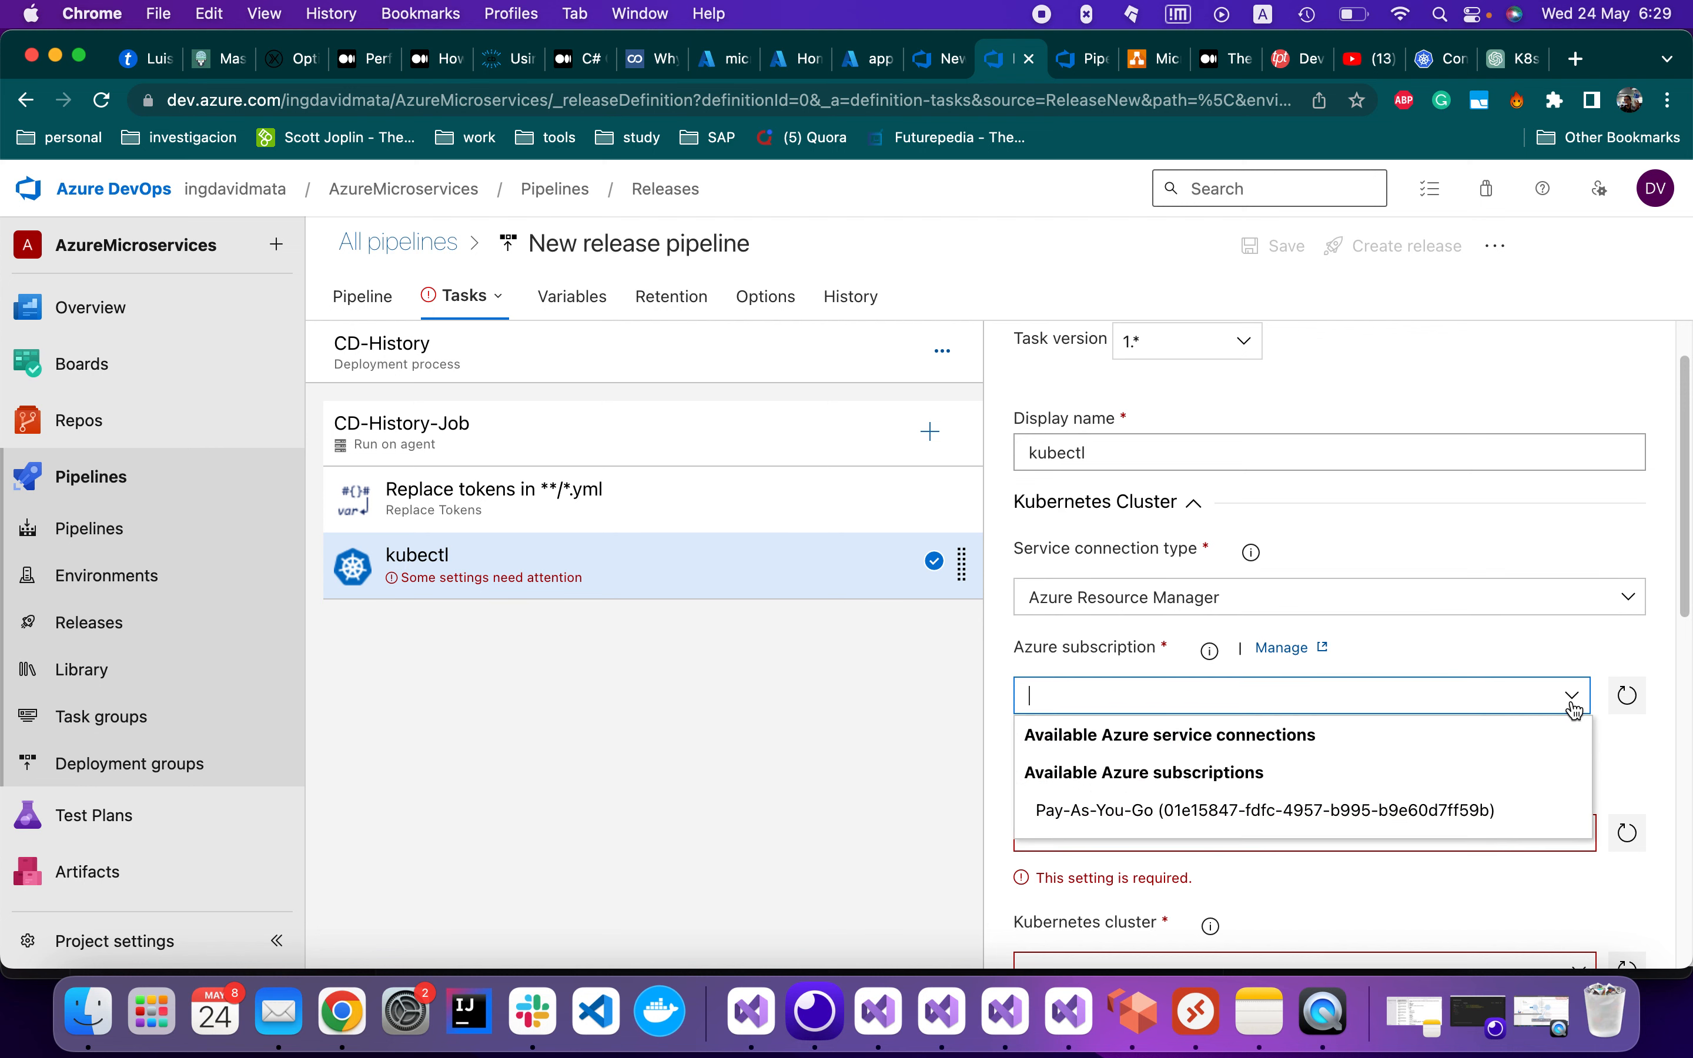
click(1209, 811)
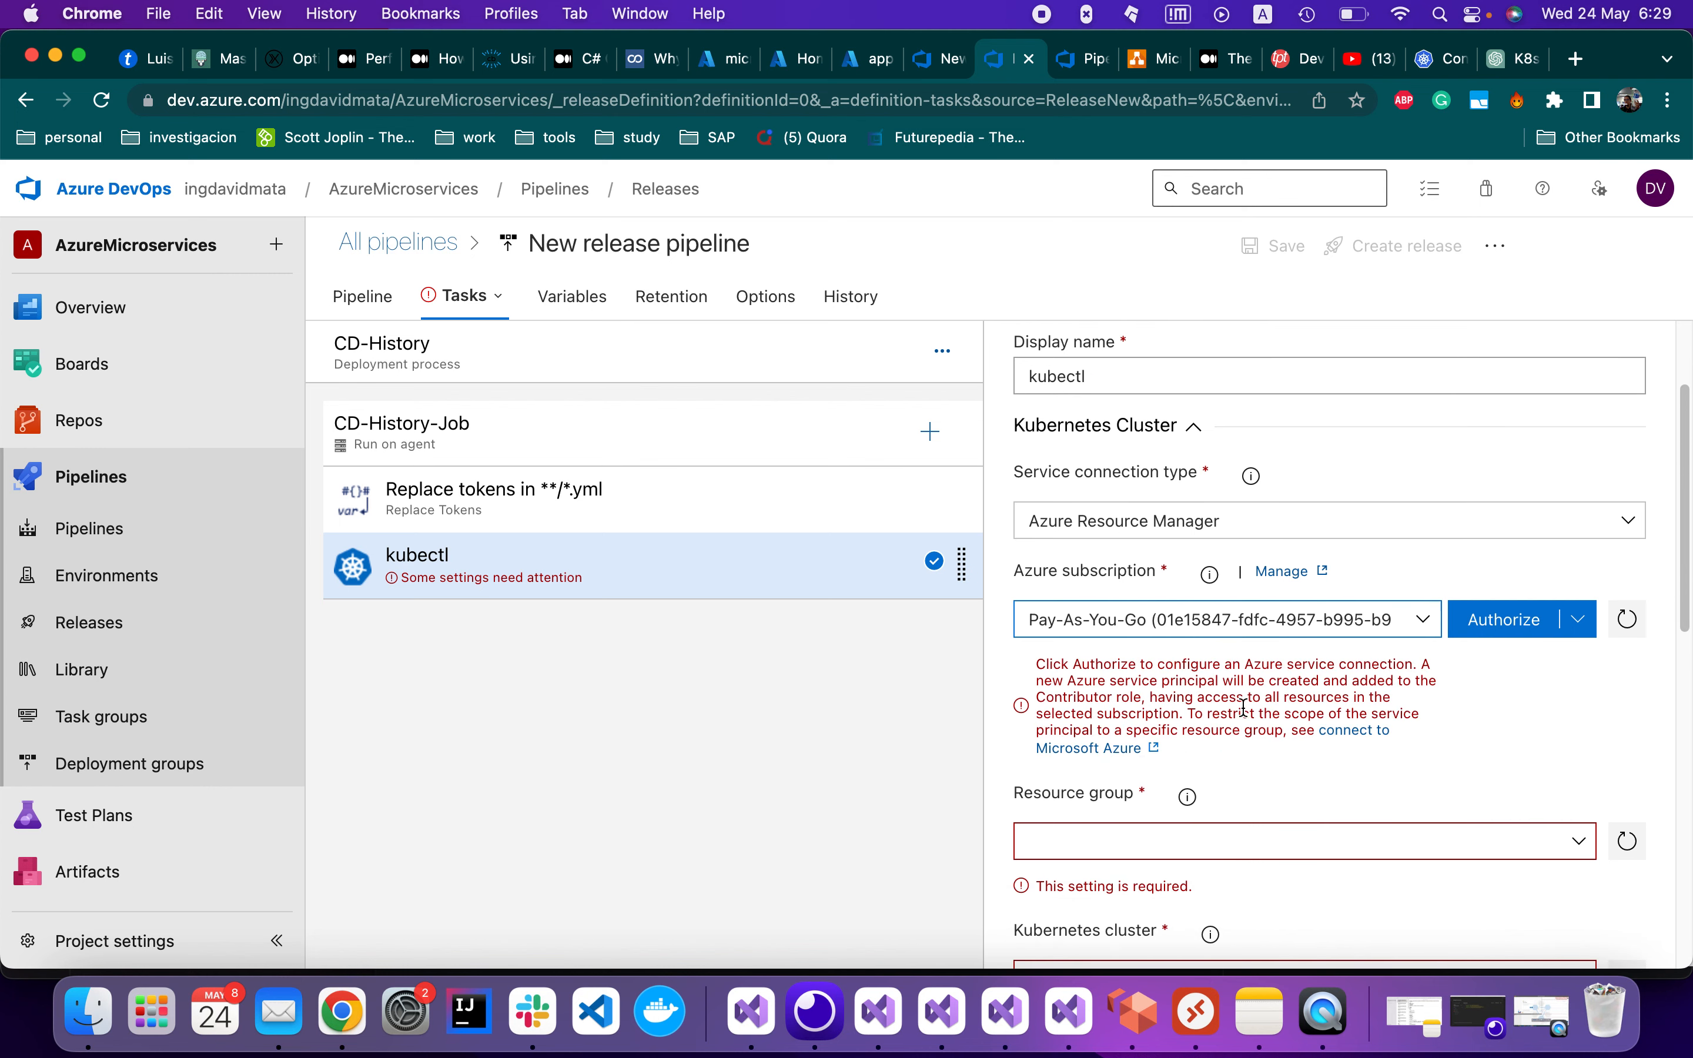
click(1498, 619)
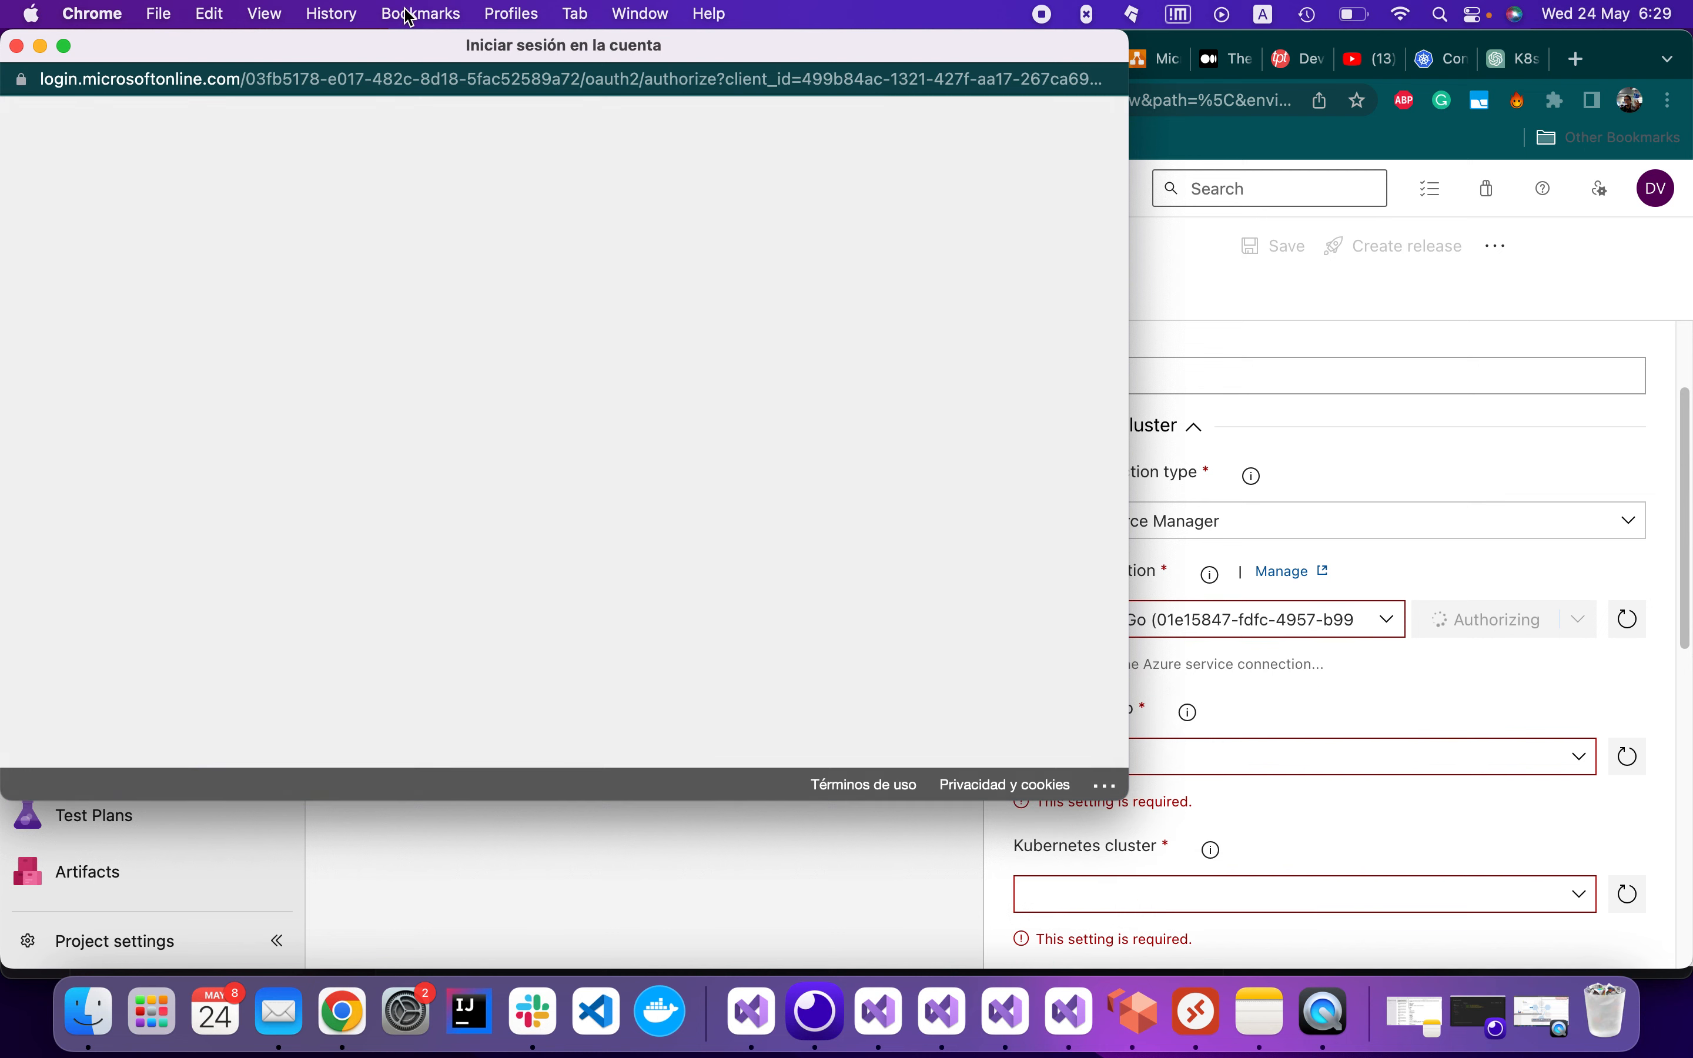
click(739, 496)
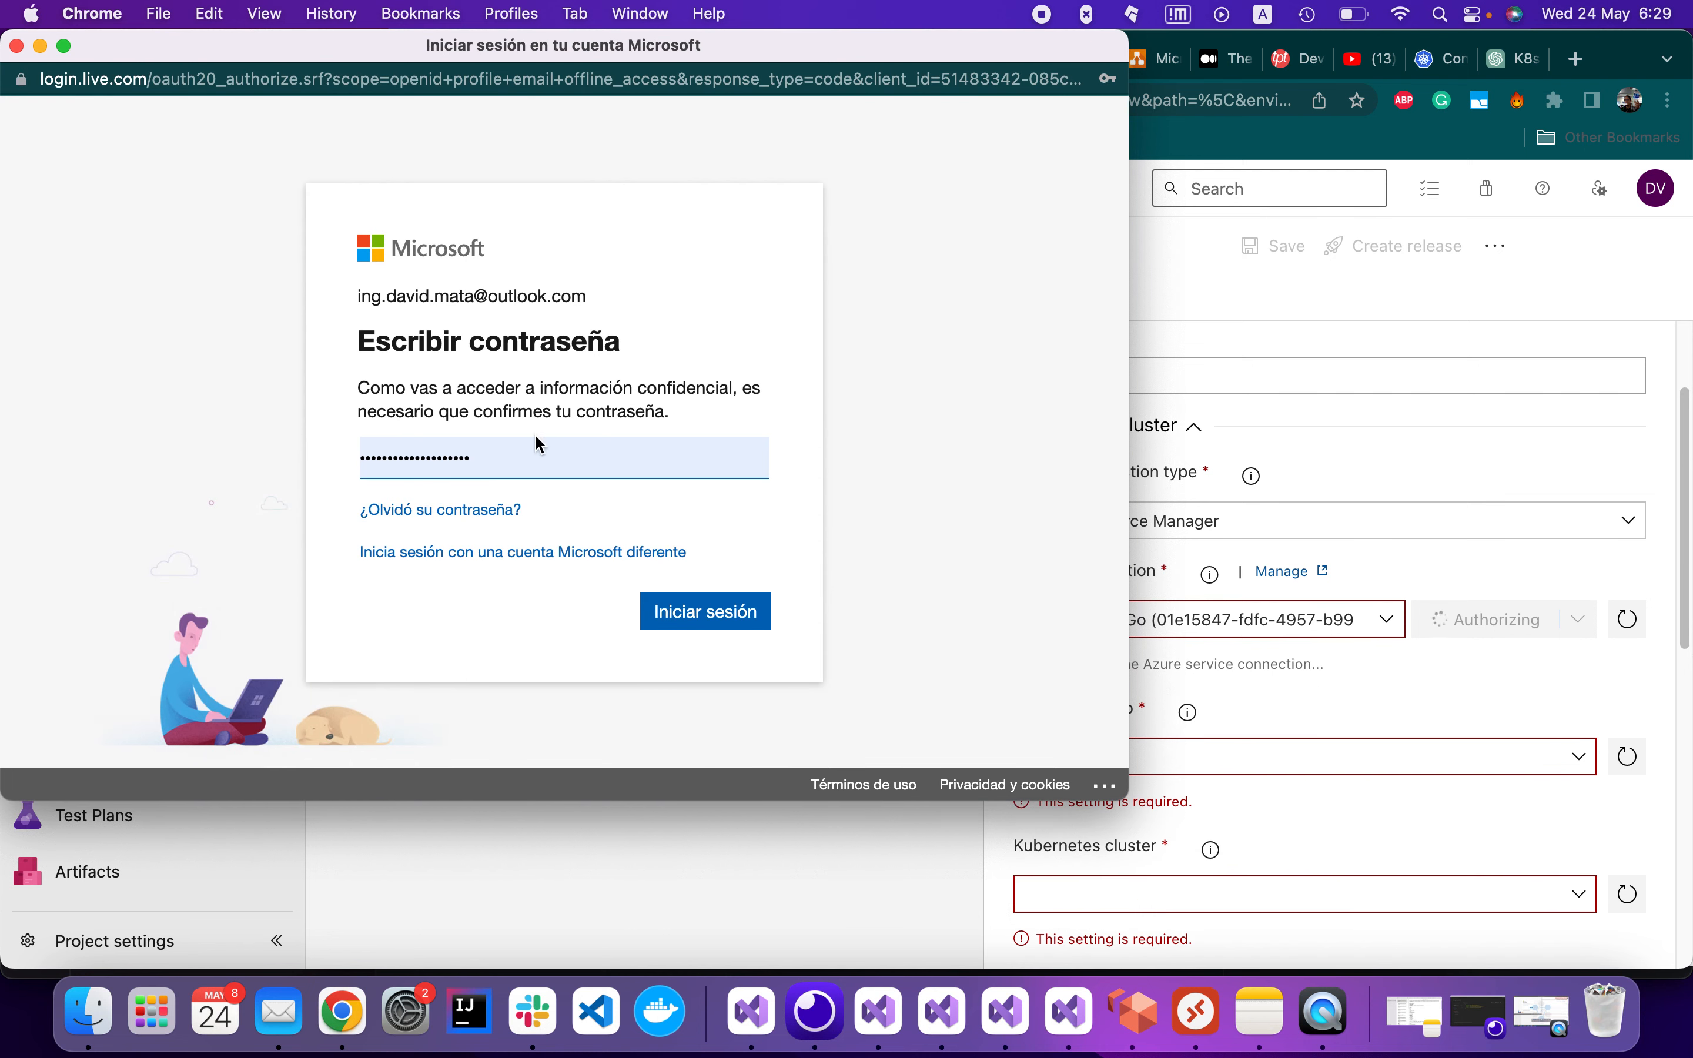
click(755, 609)
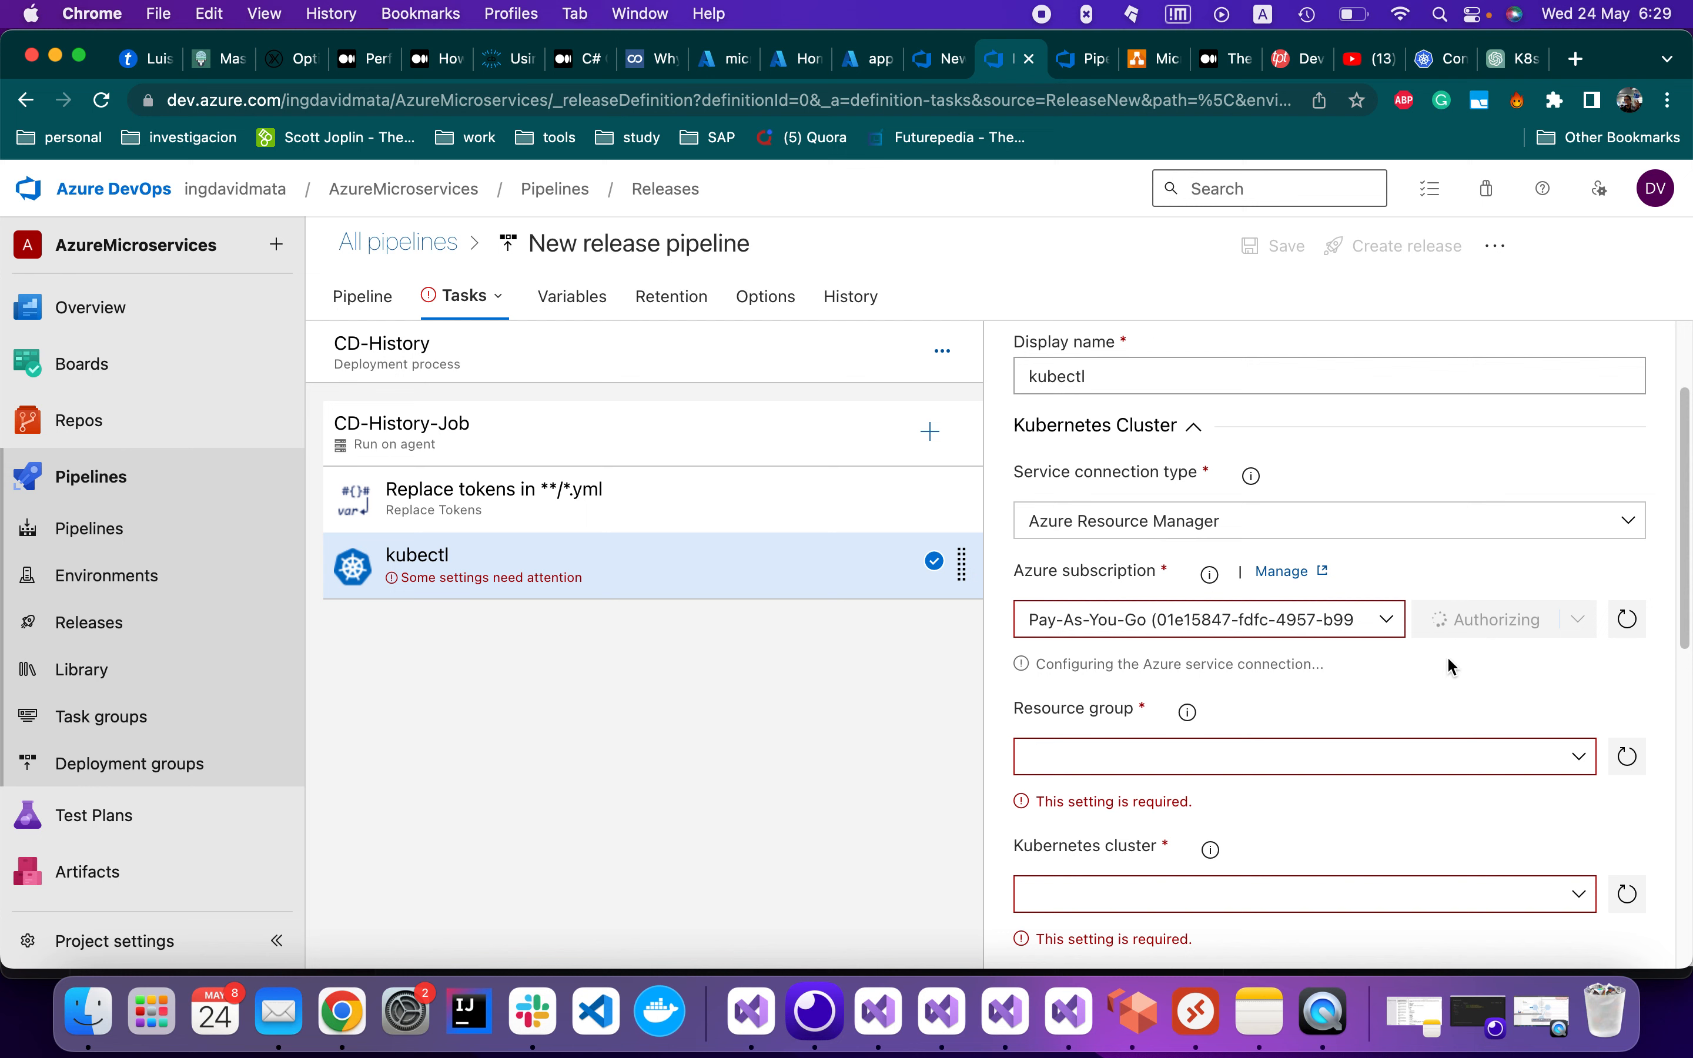
scroll(1465, 708, down, 1)
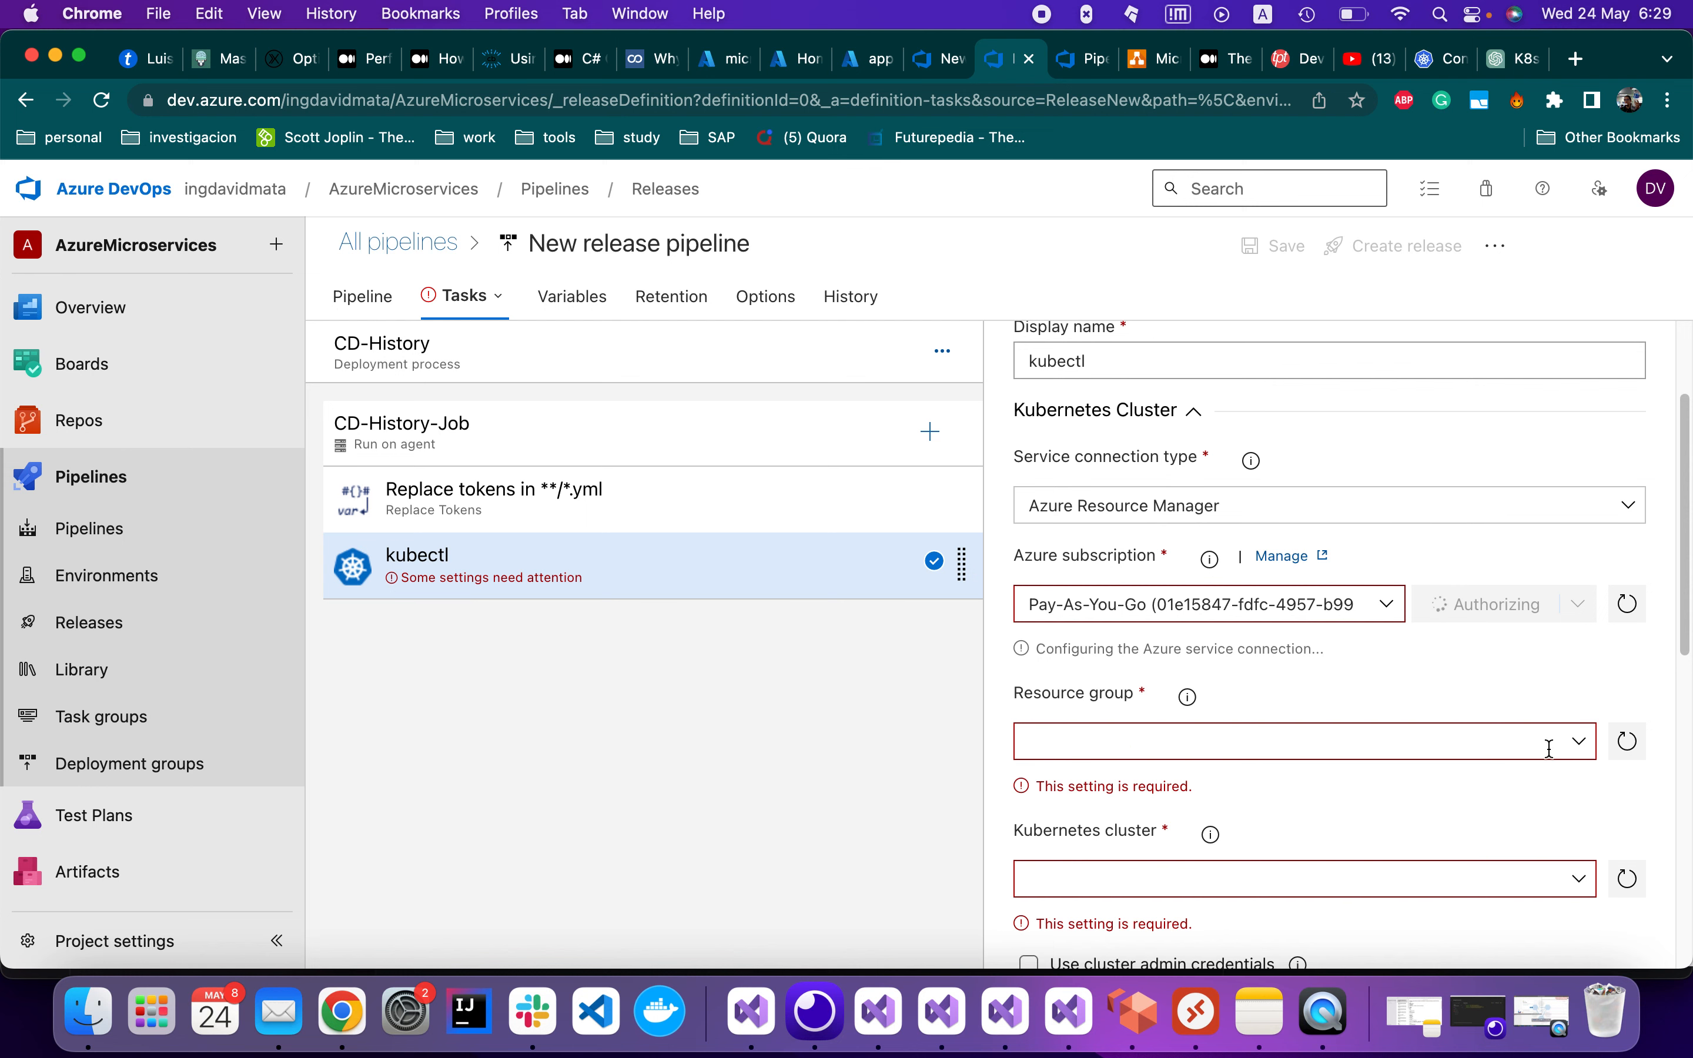
Choose the microservice4Azure resource group for the kubectl task
click(1576, 742)
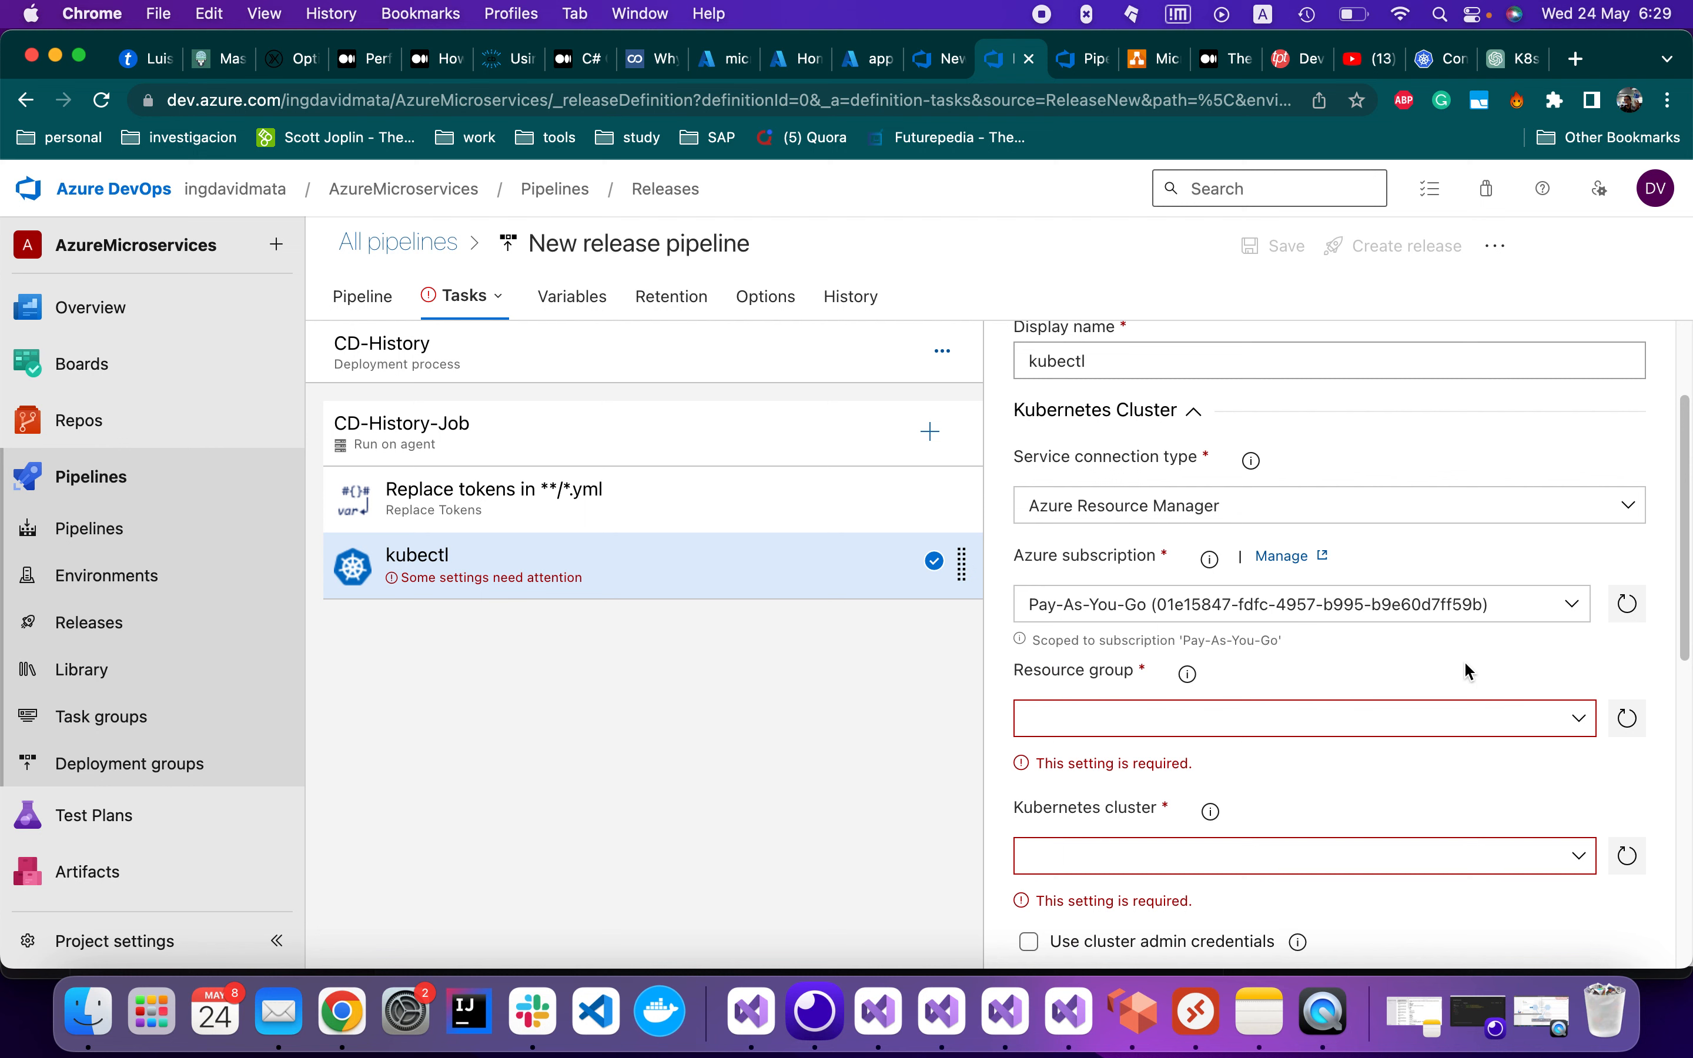
click(1572, 720)
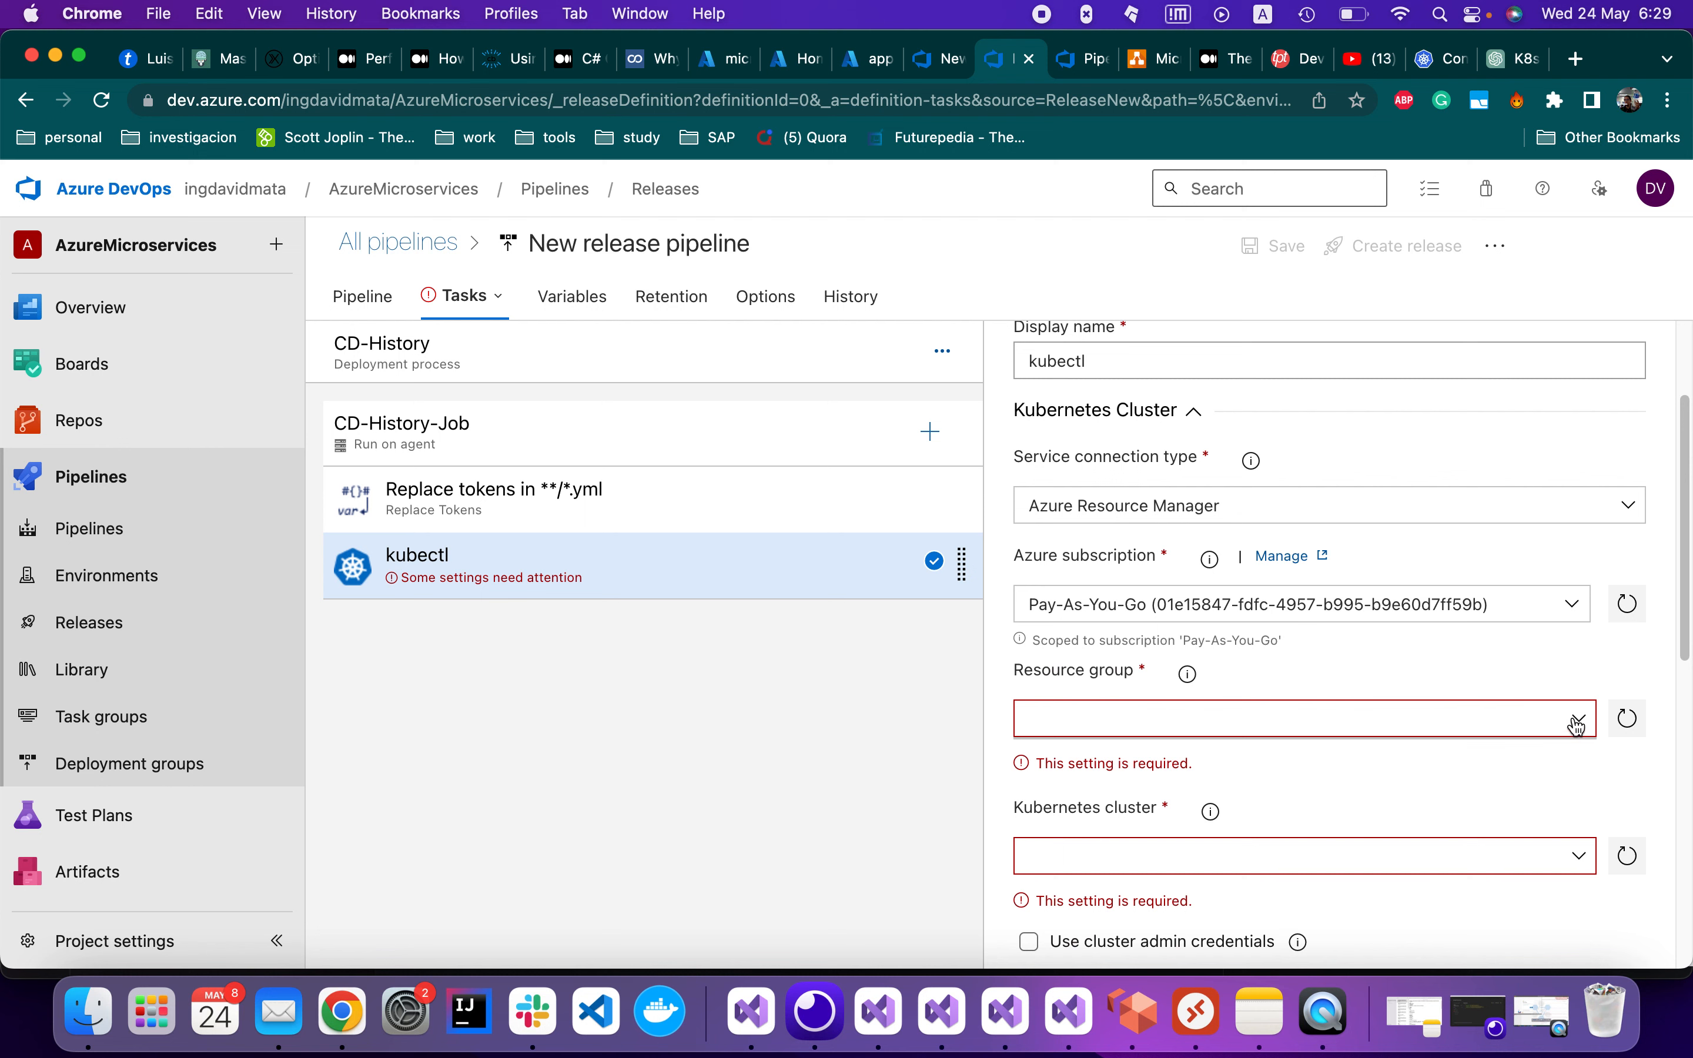
click(1148, 754)
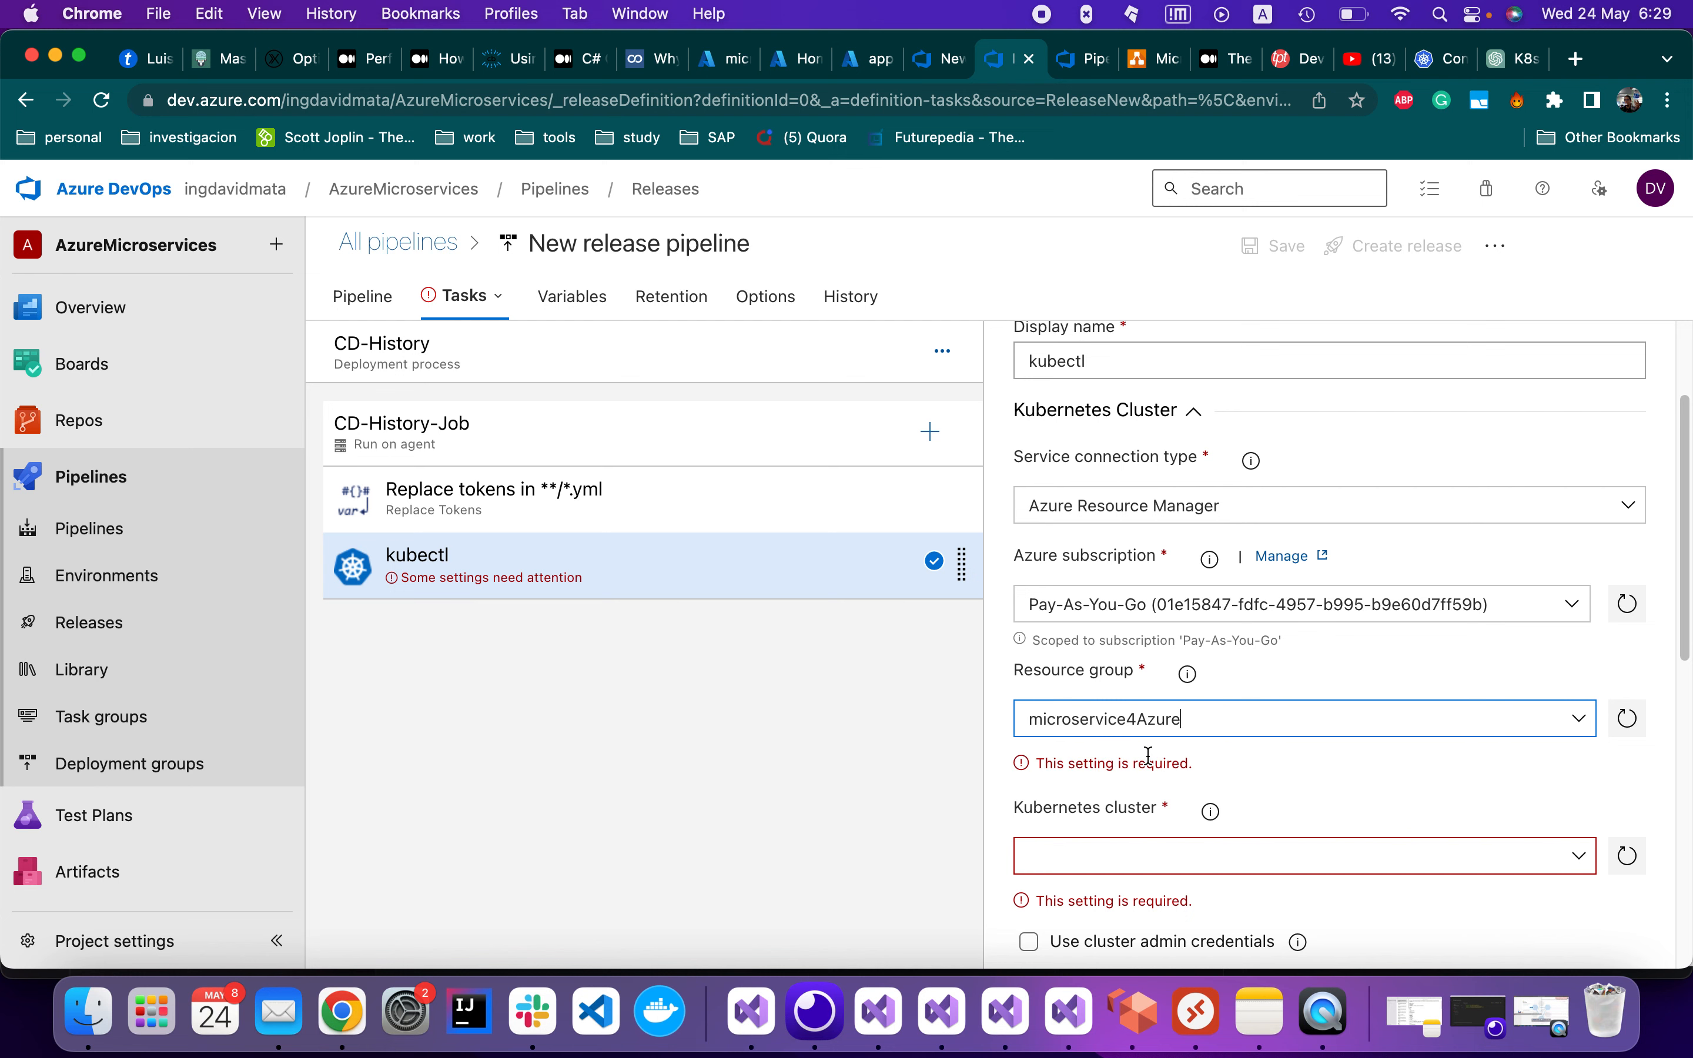
scroll(1328, 741, down, 2)
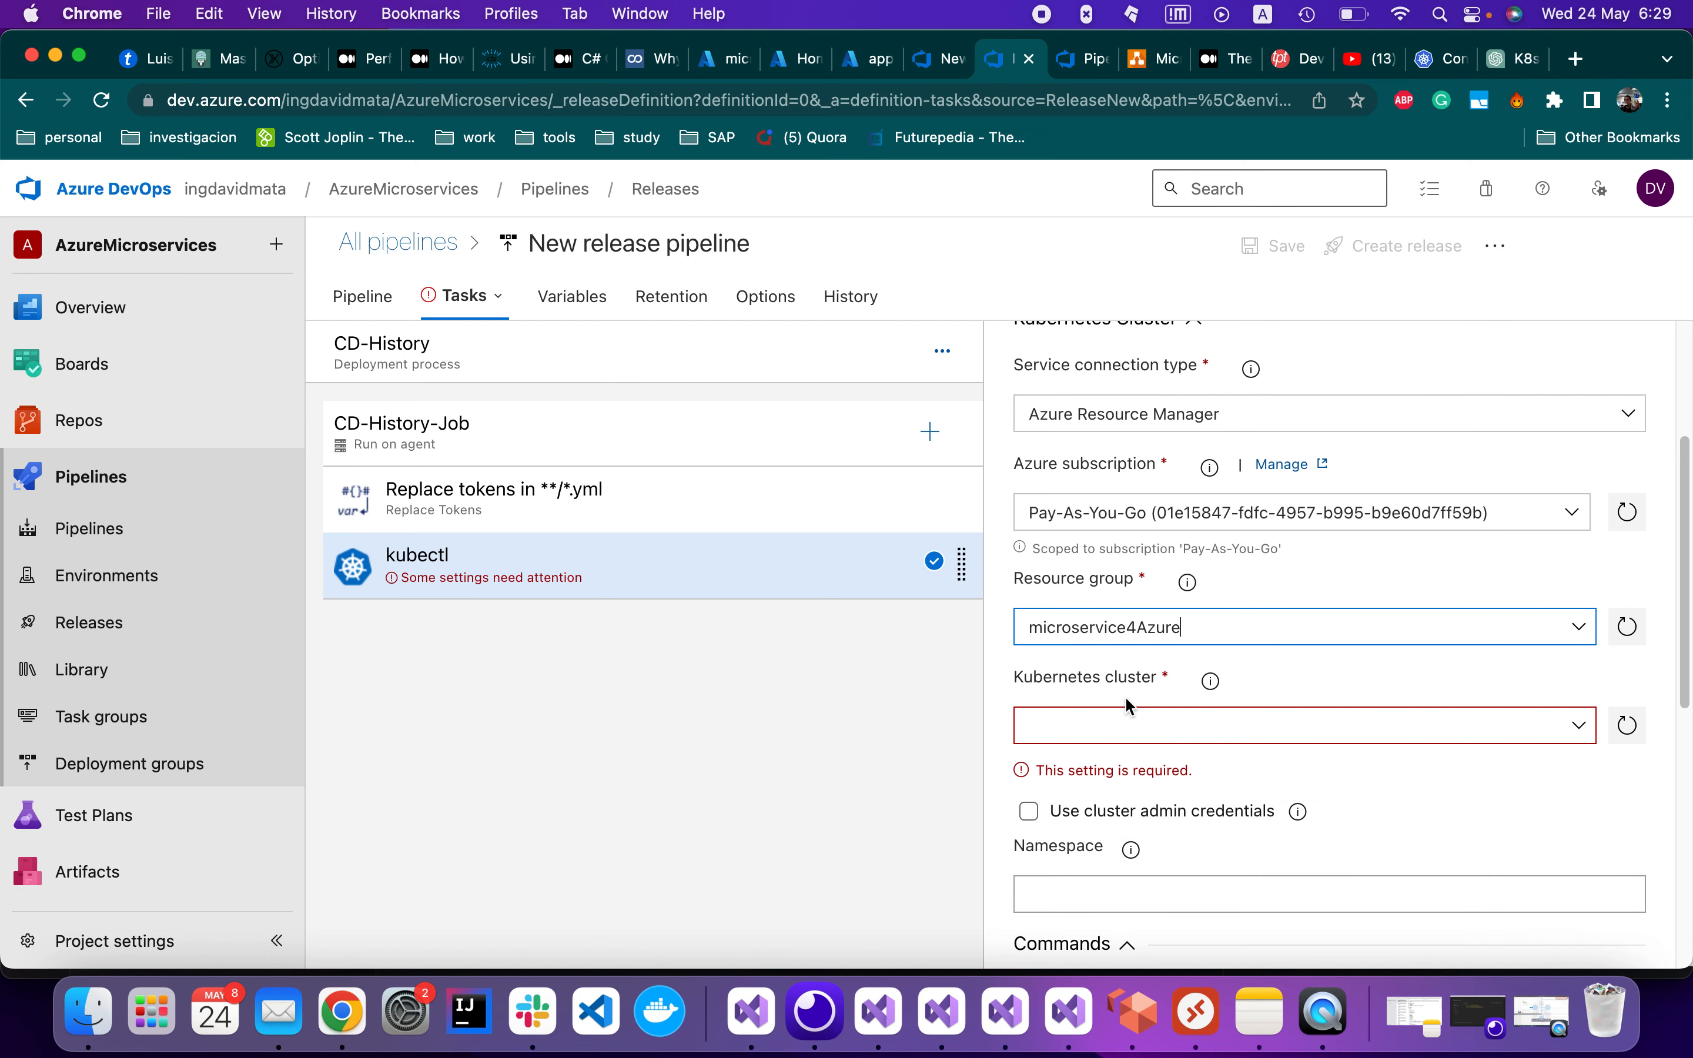
Select the only available AKS cluster, enable cluster admin credentials, and collapse the cluster section
click(1582, 729)
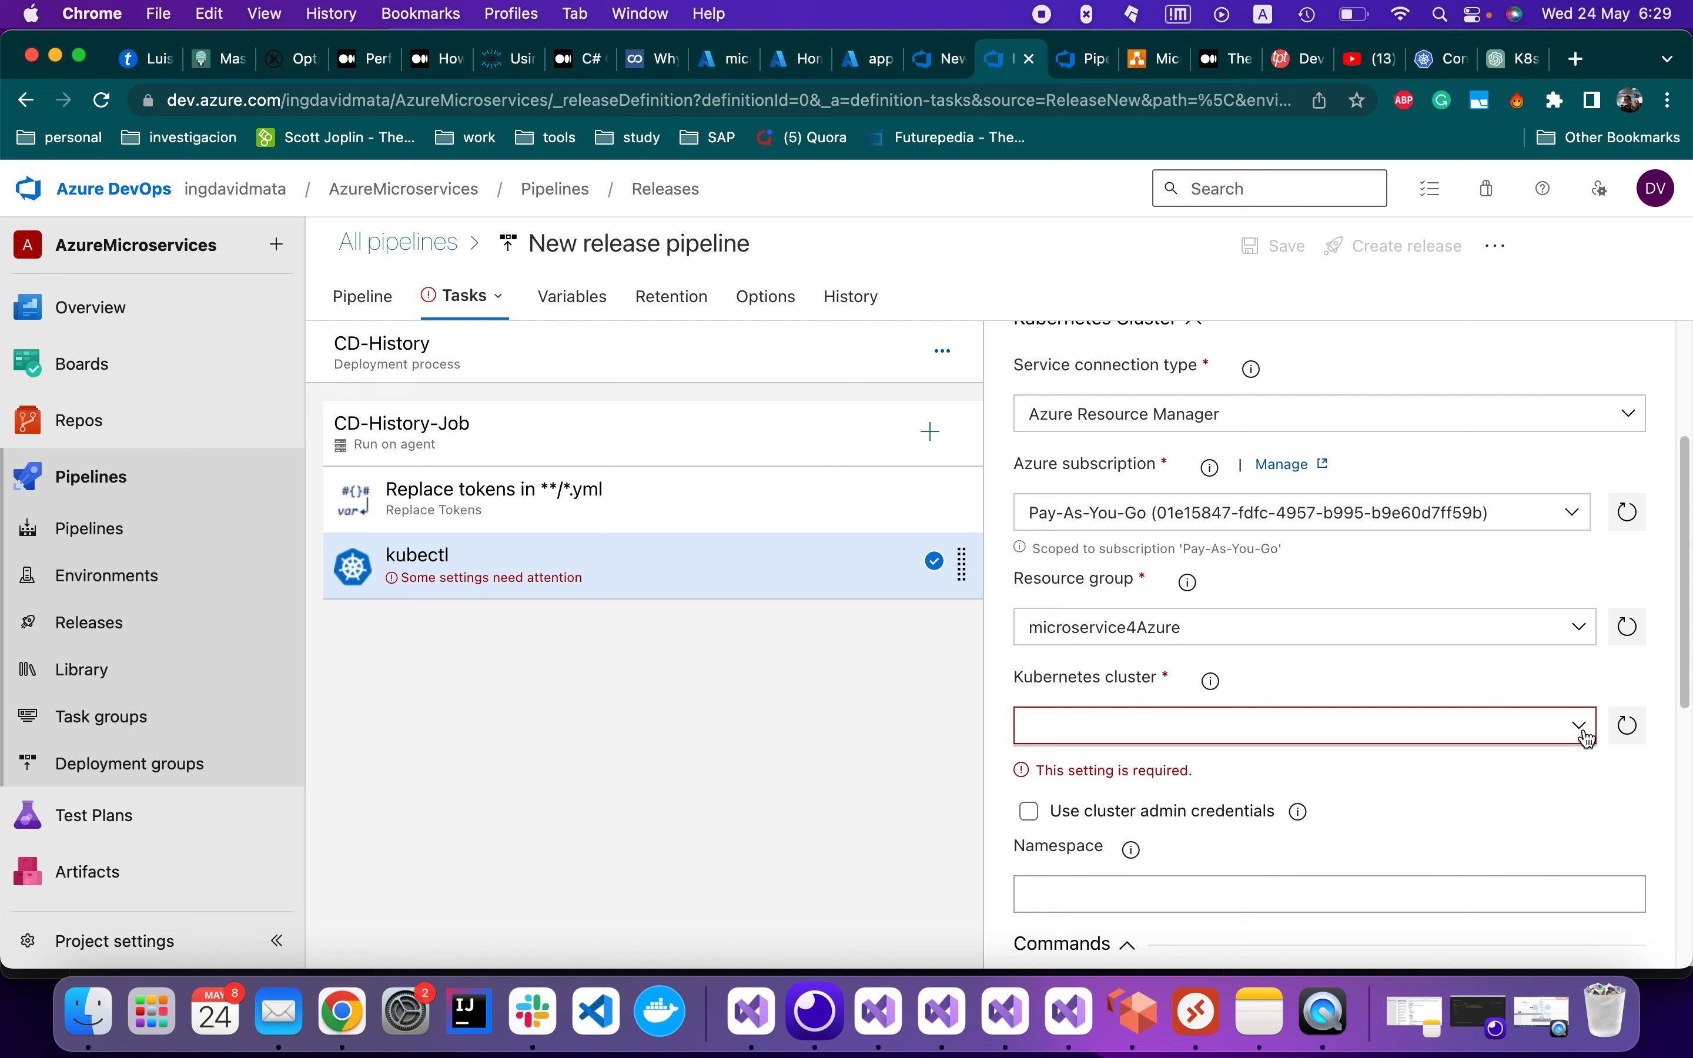
click(1137, 763)
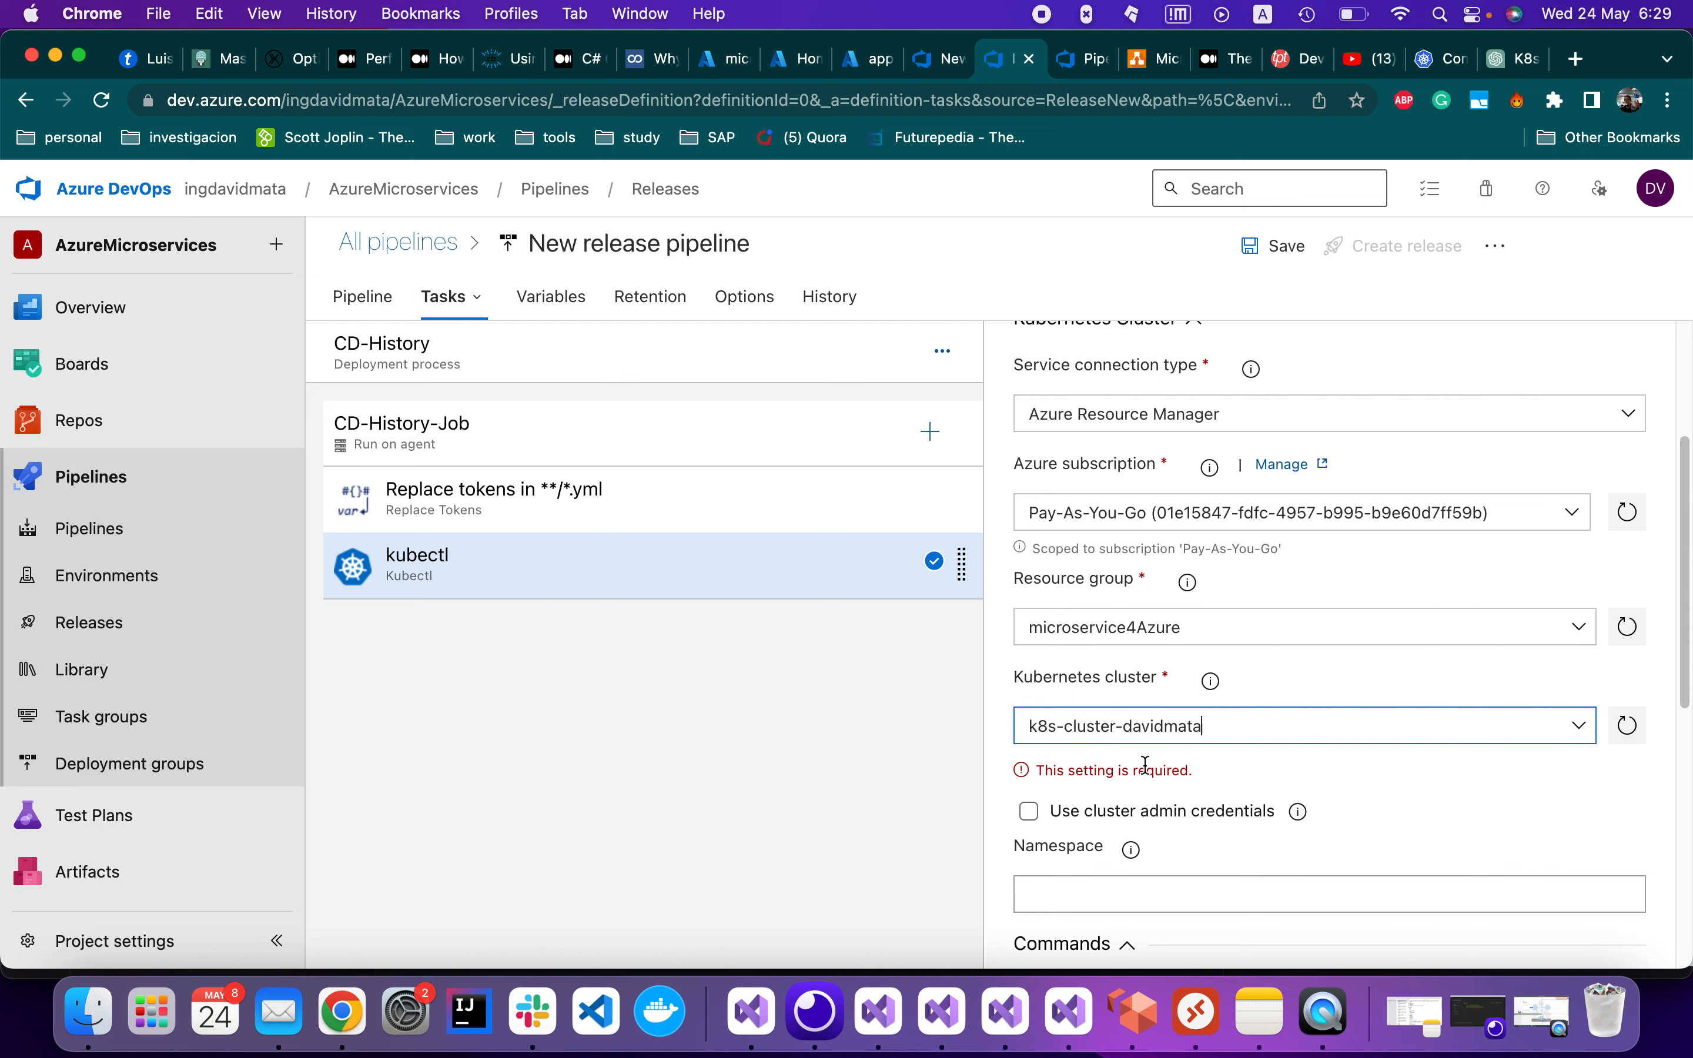
scroll(1292, 834, down, 1)
scroll(1293, 837, down, 1)
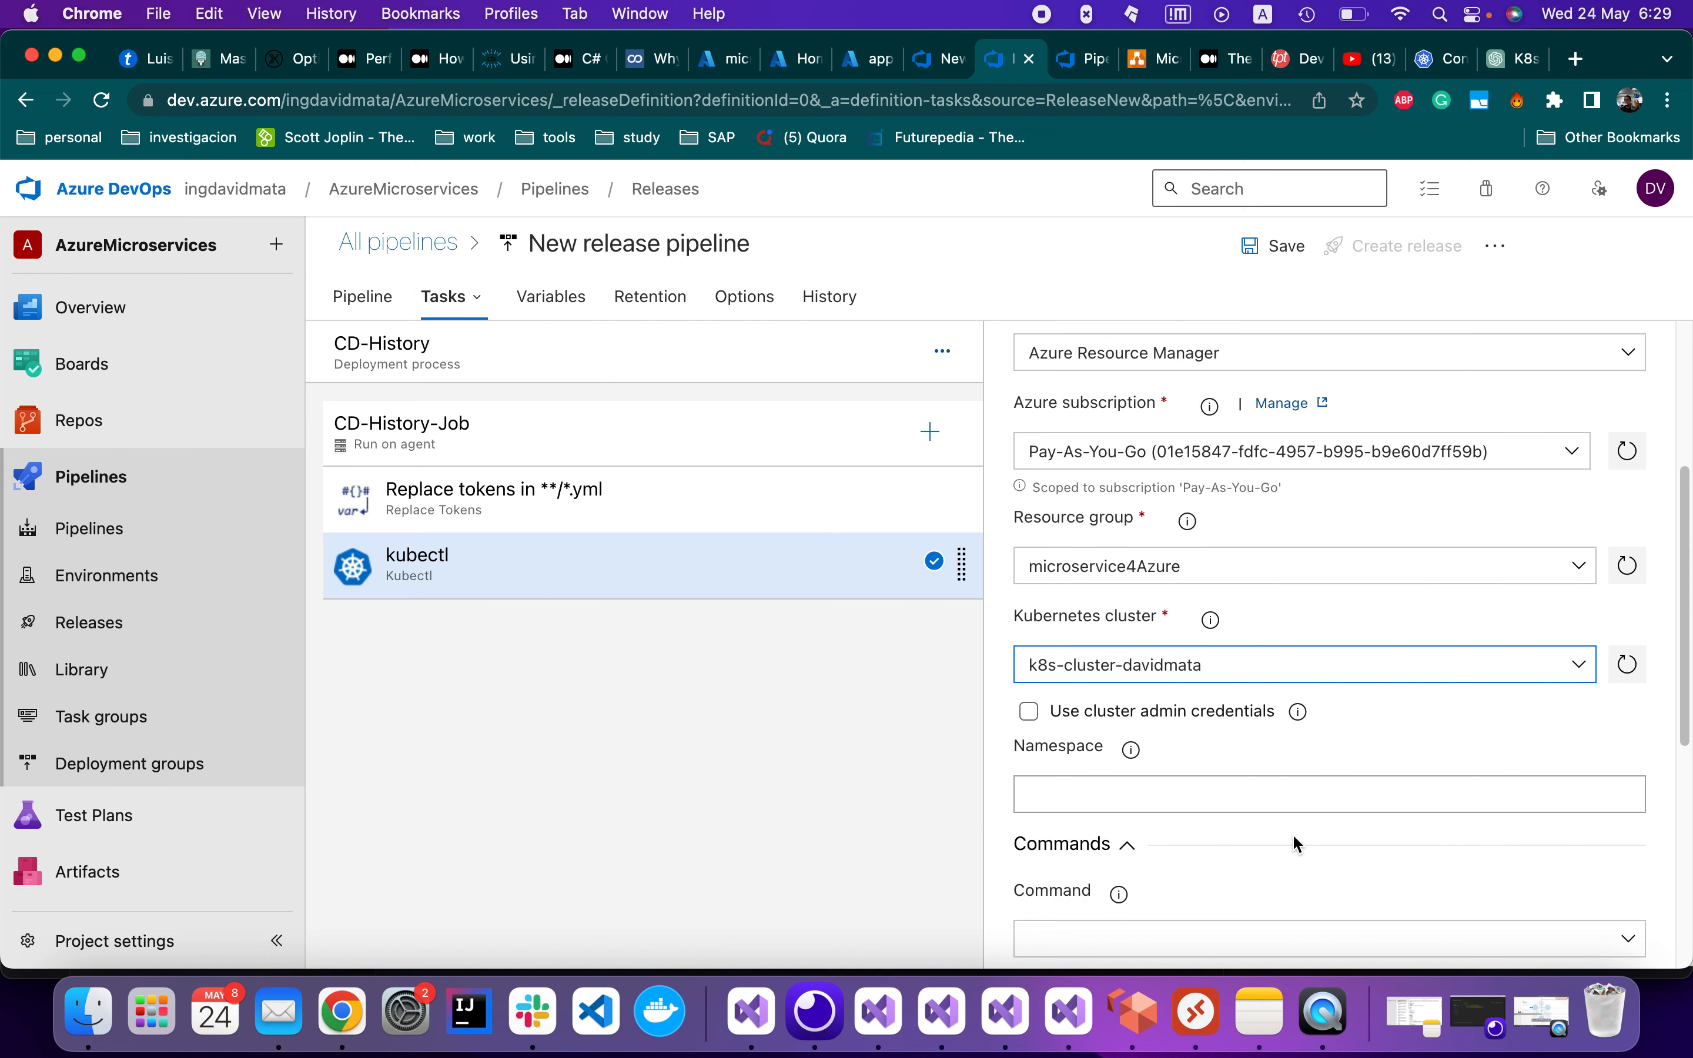
click(1029, 711)
scroll(1247, 846, down, 4)
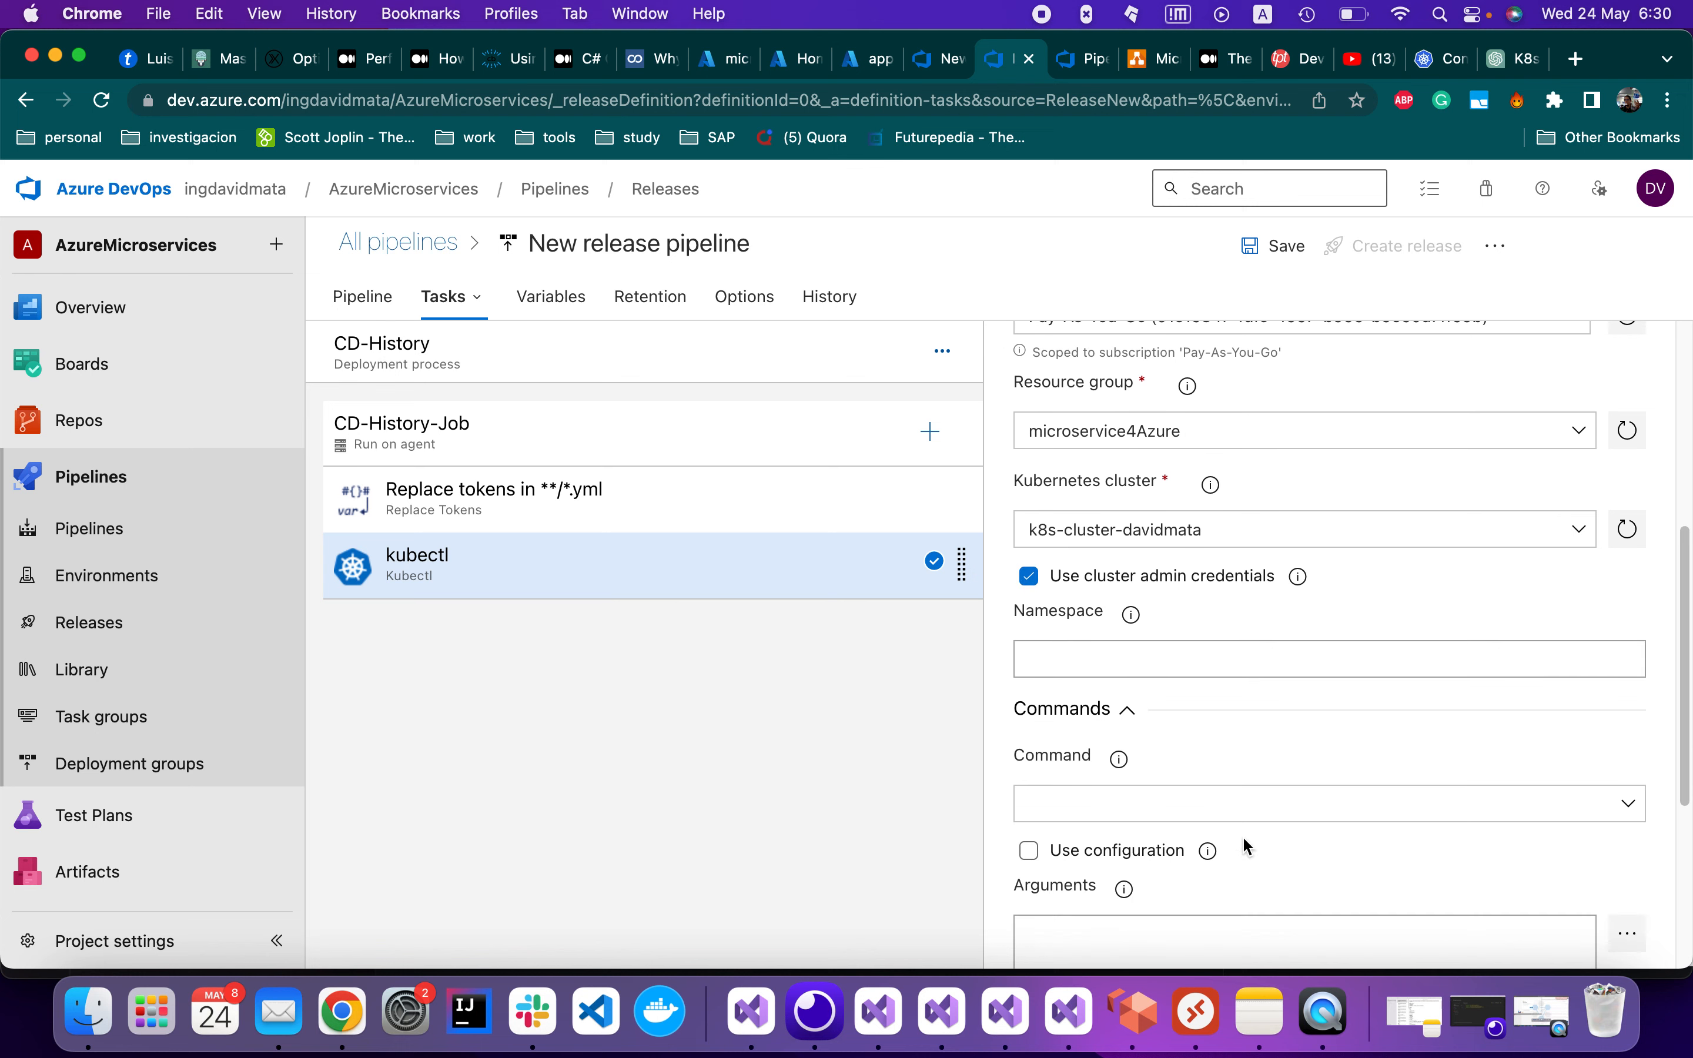
scroll(1247, 847, up, 4)
scroll(1247, 846, down, 4)
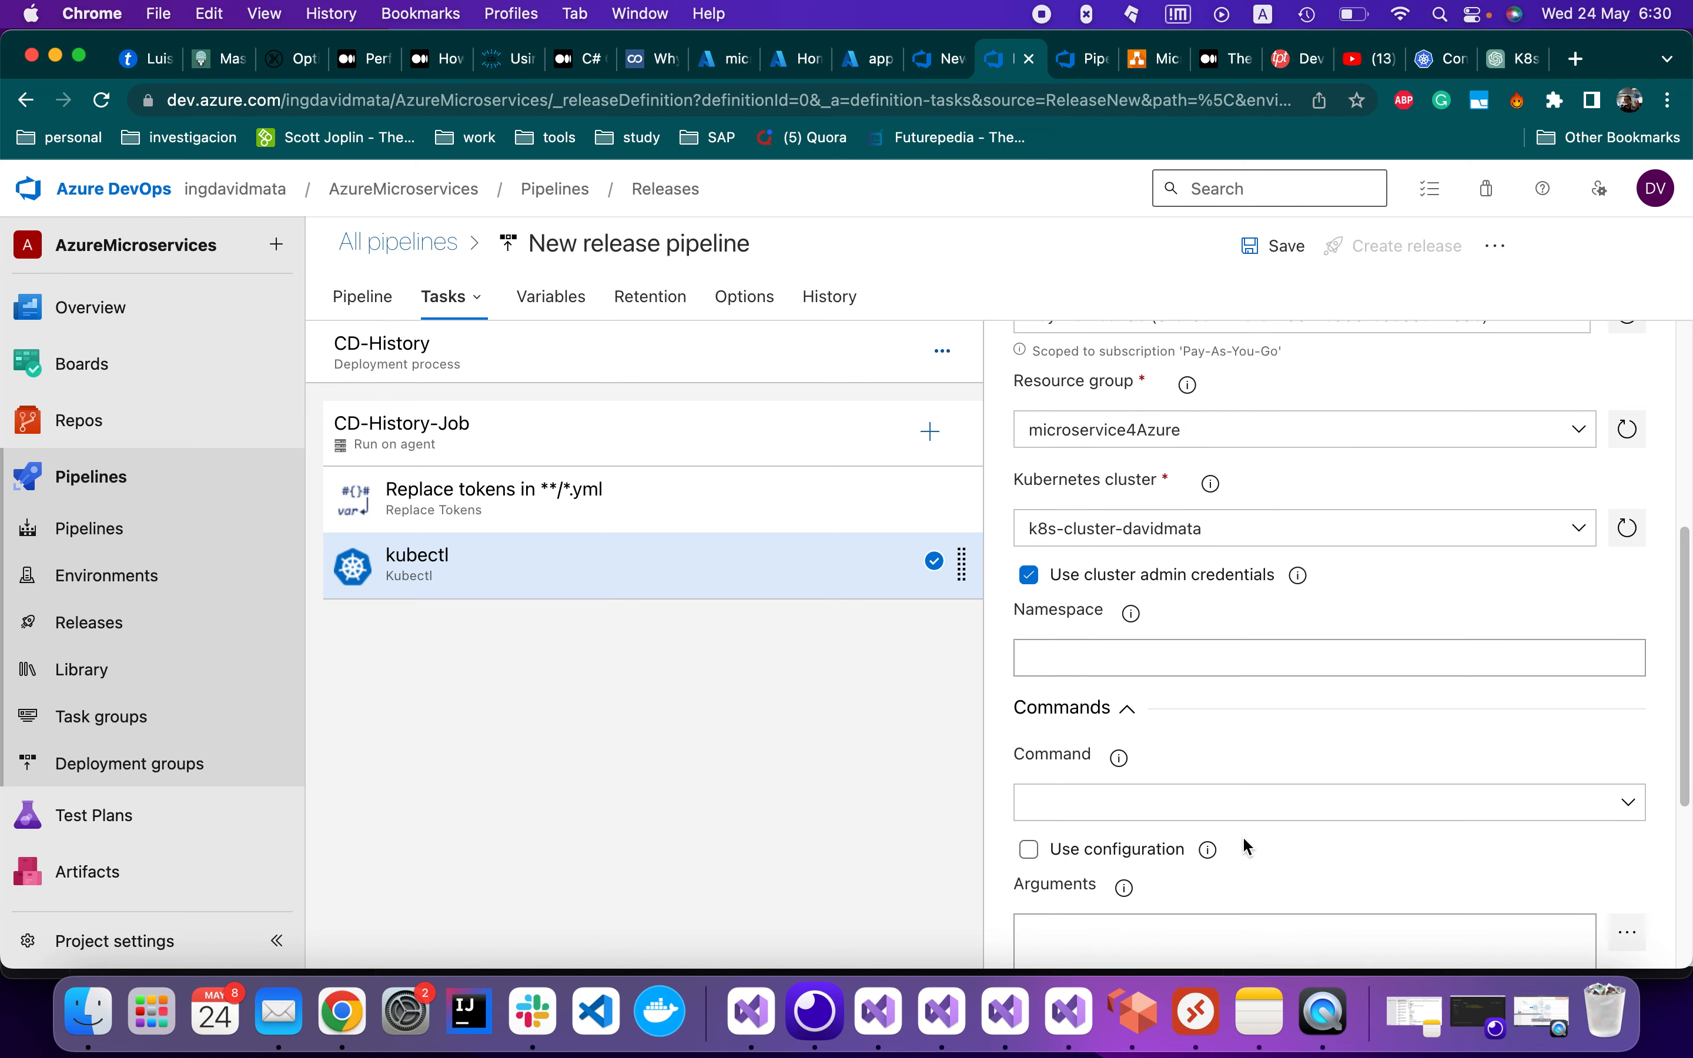
scroll(1241, 836, down, 1)
scroll(1241, 836, up, 15)
scroll(1238, 834, down, 8)
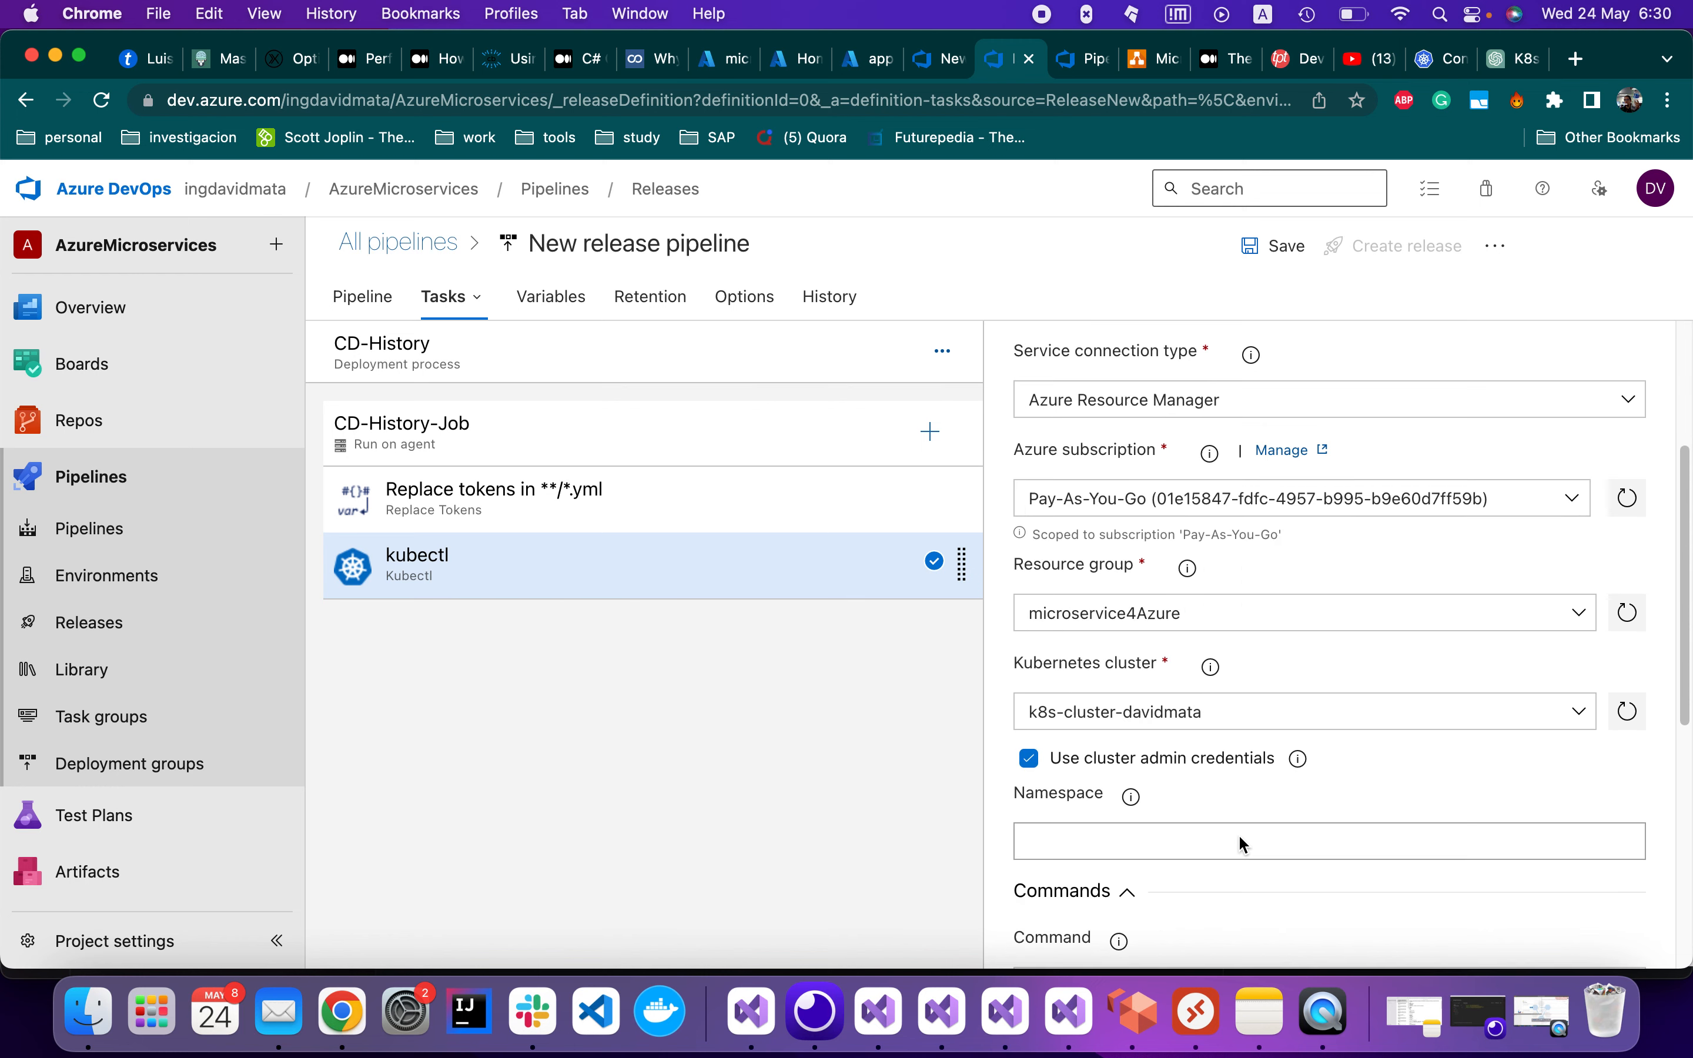
scroll(1238, 834, up, 8)
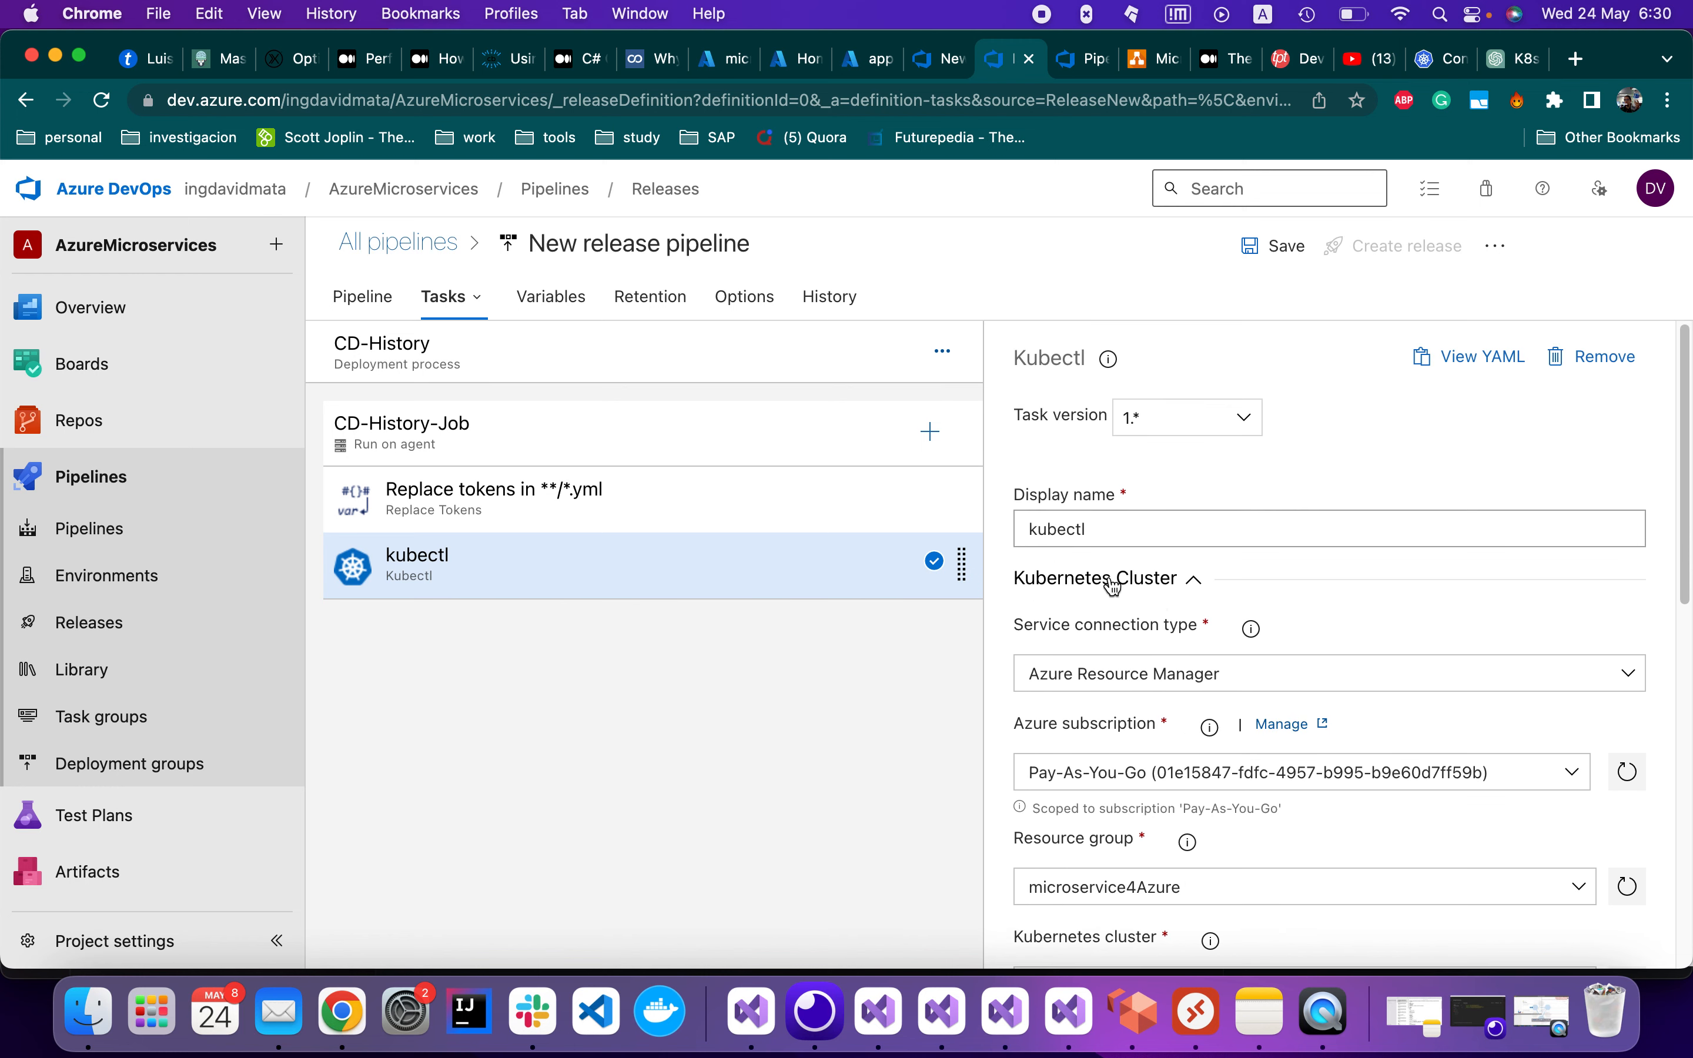
click(1182, 580)
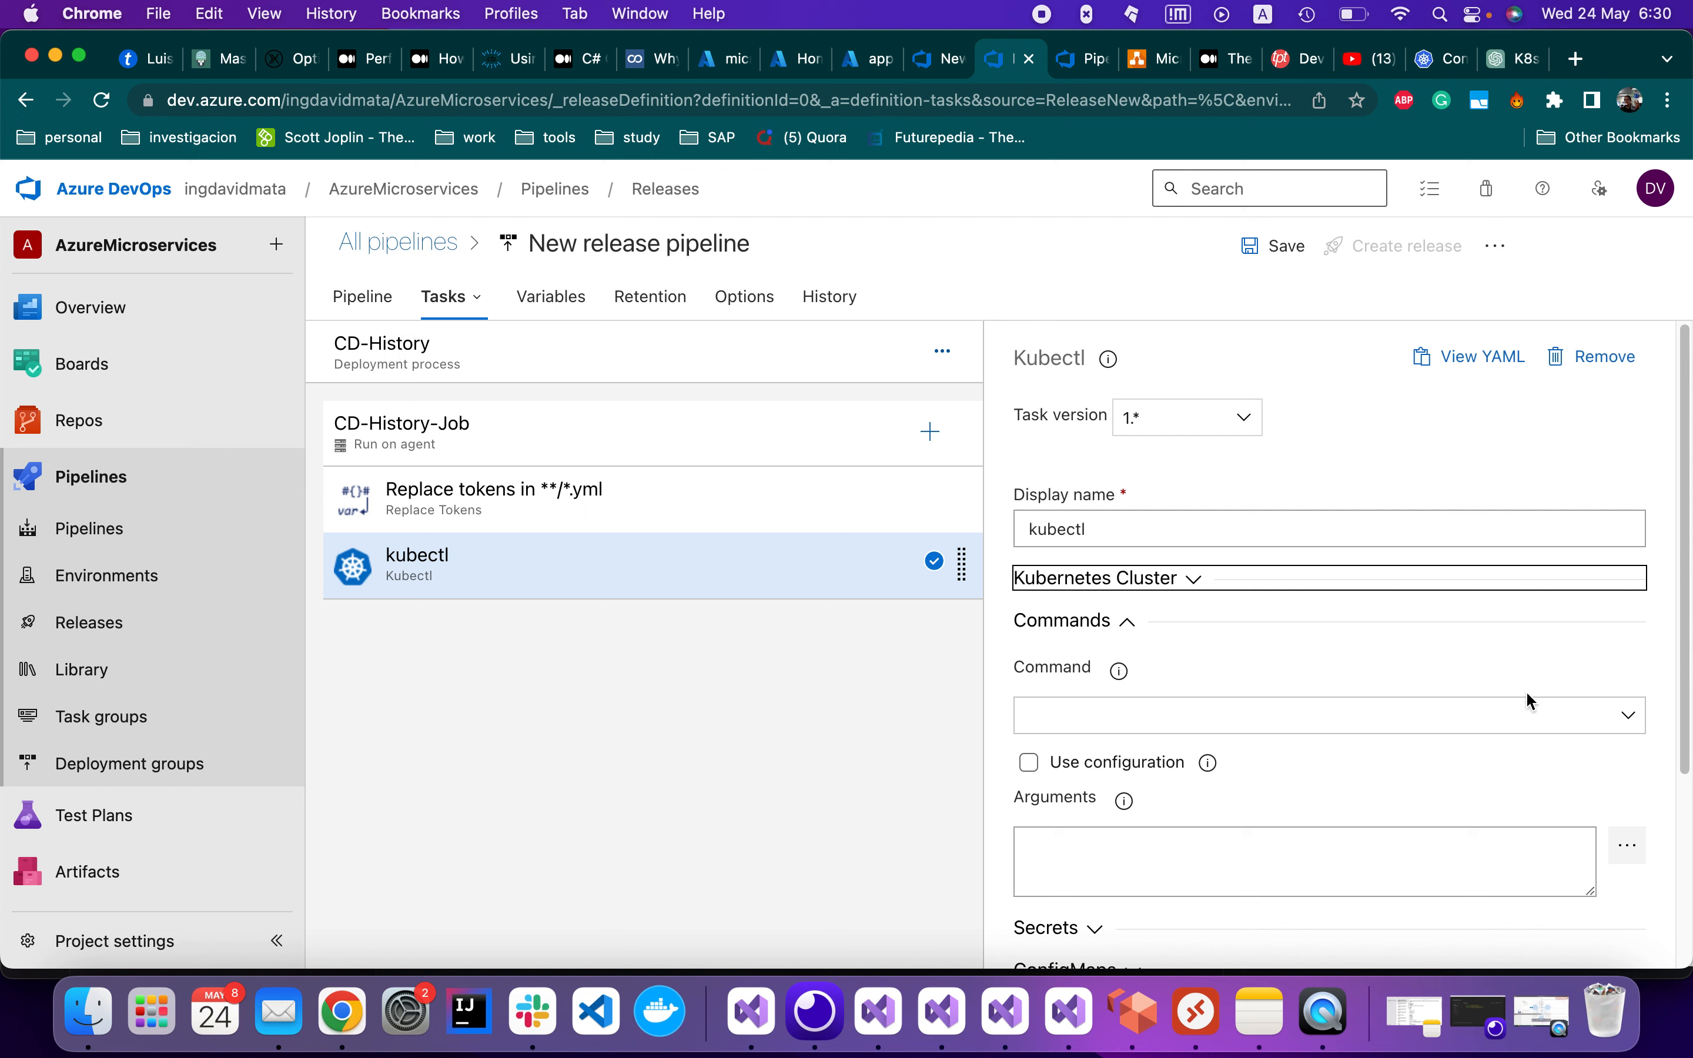
Set the kubectl task's command to apply
click(1628, 726)
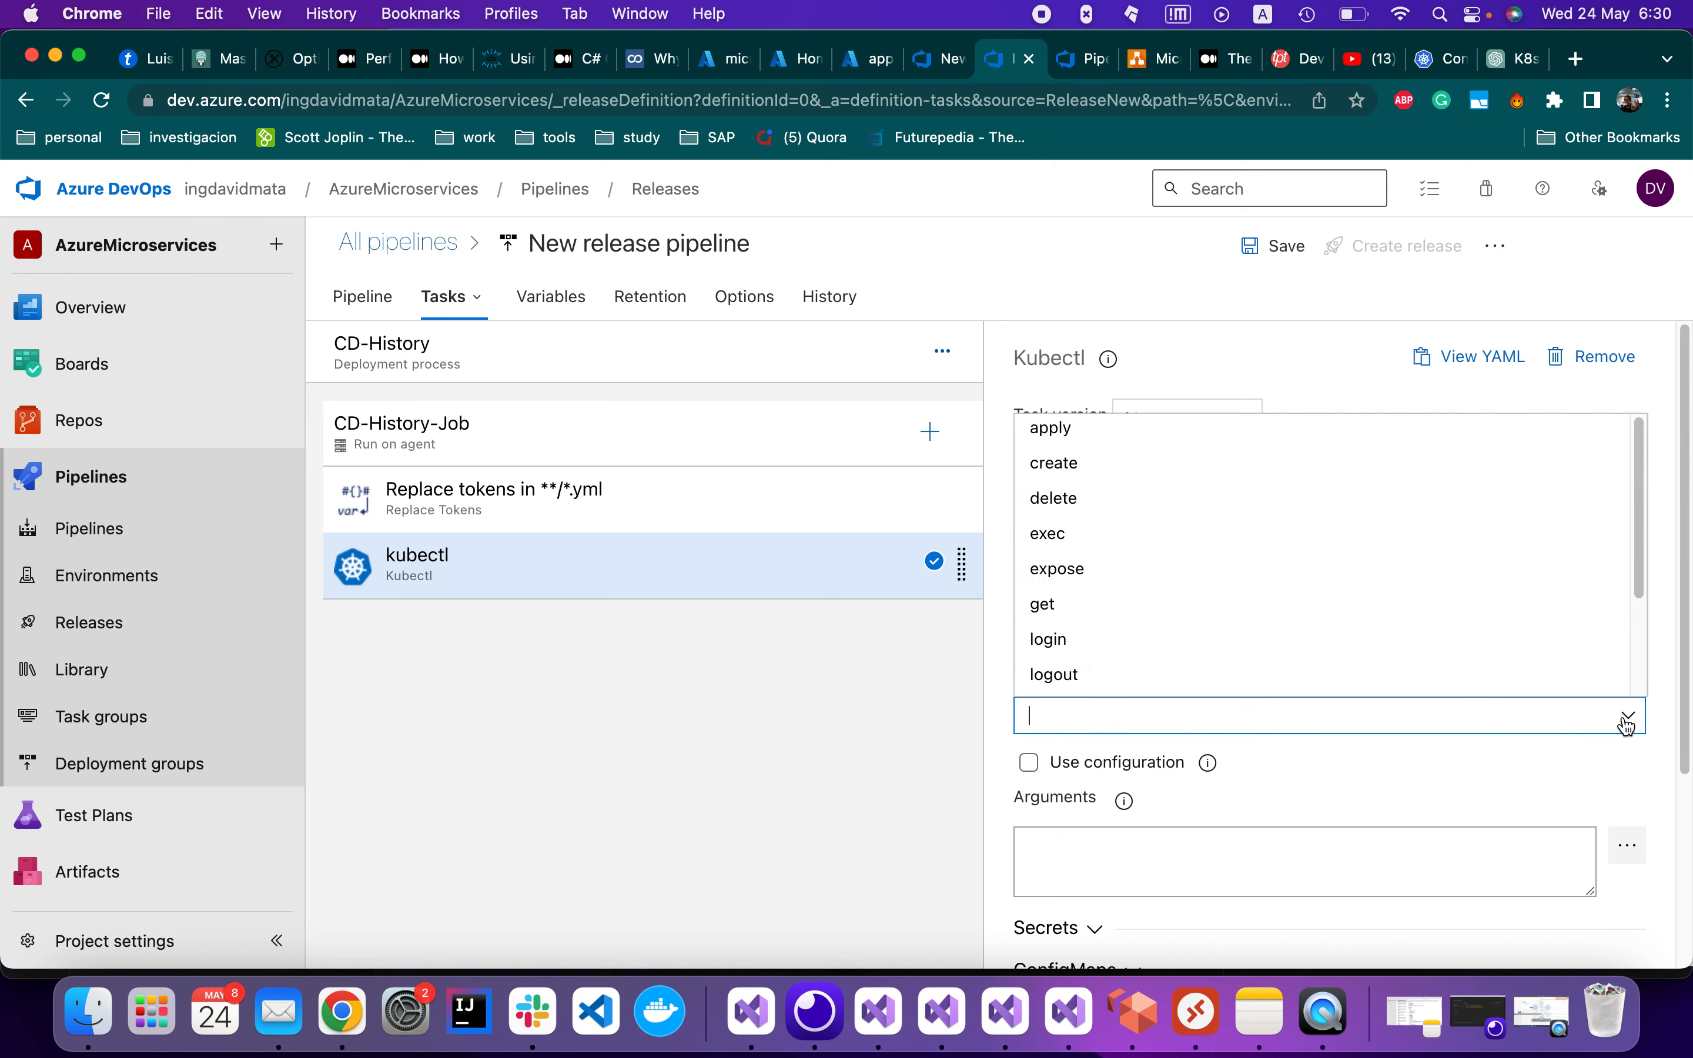
click(1167, 442)
scroll(1286, 772, down, 4)
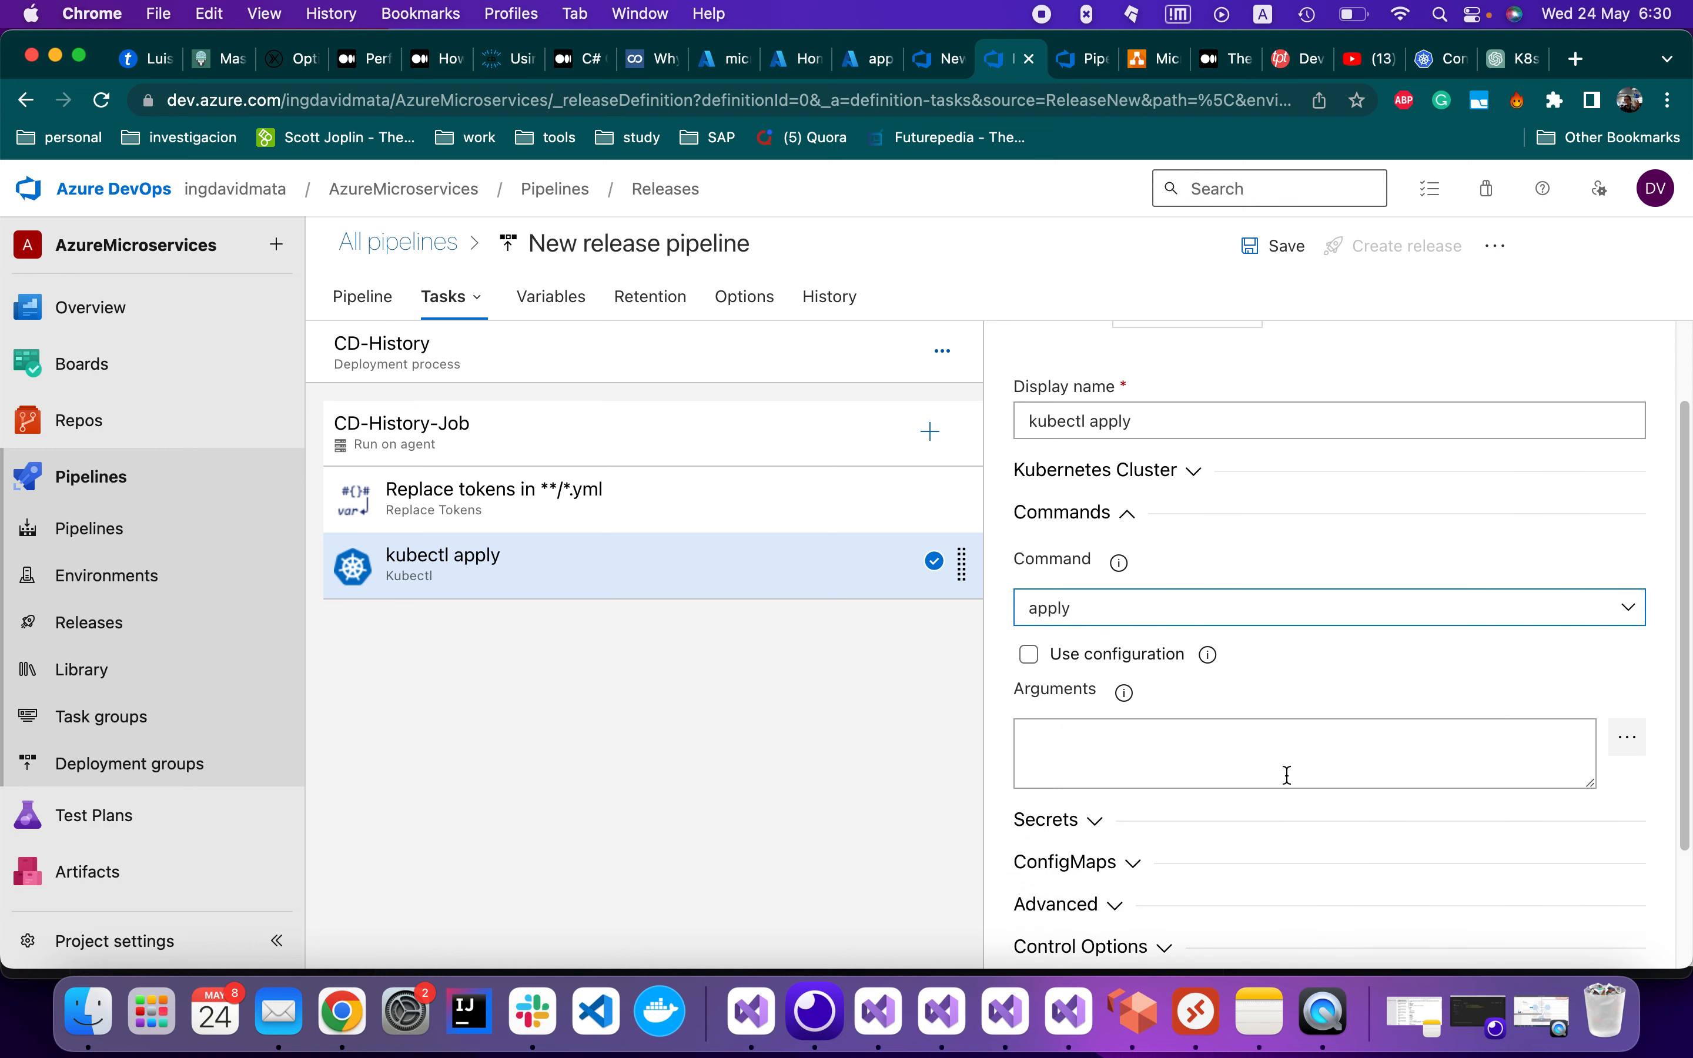
scroll(1288, 776, down, 1)
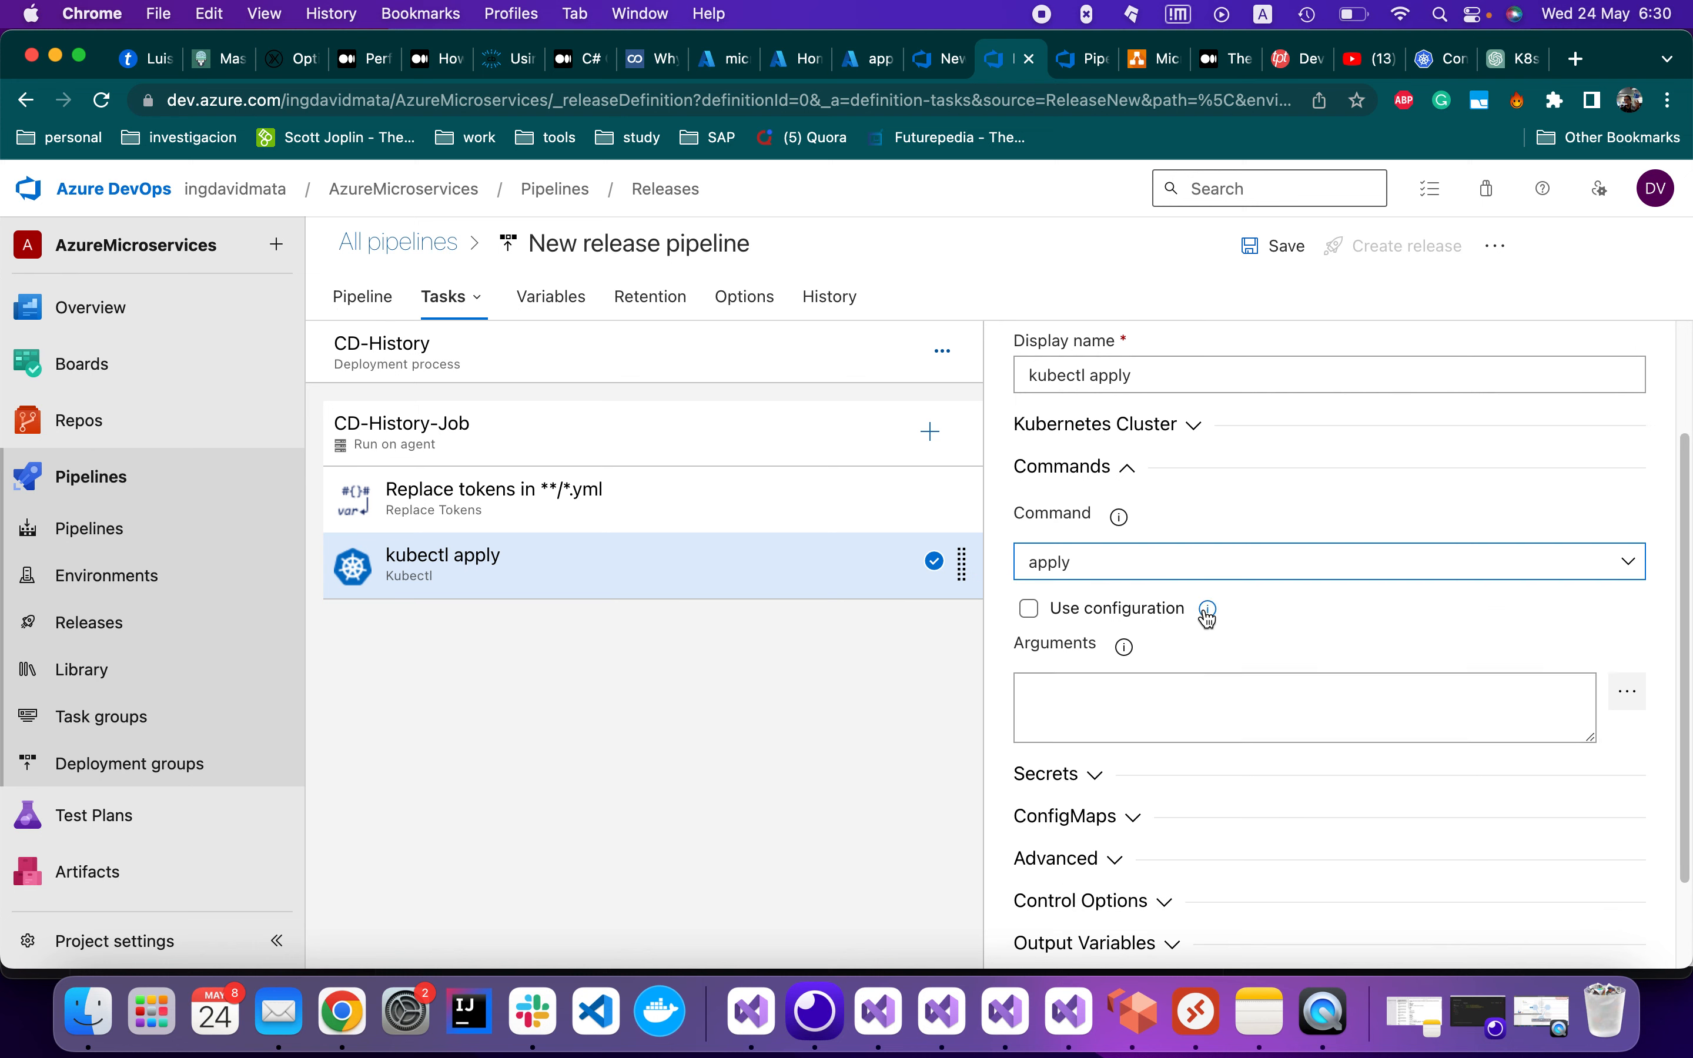
Enable Use configuration and browse for the configuration file path
mouse_move(1207, 617)
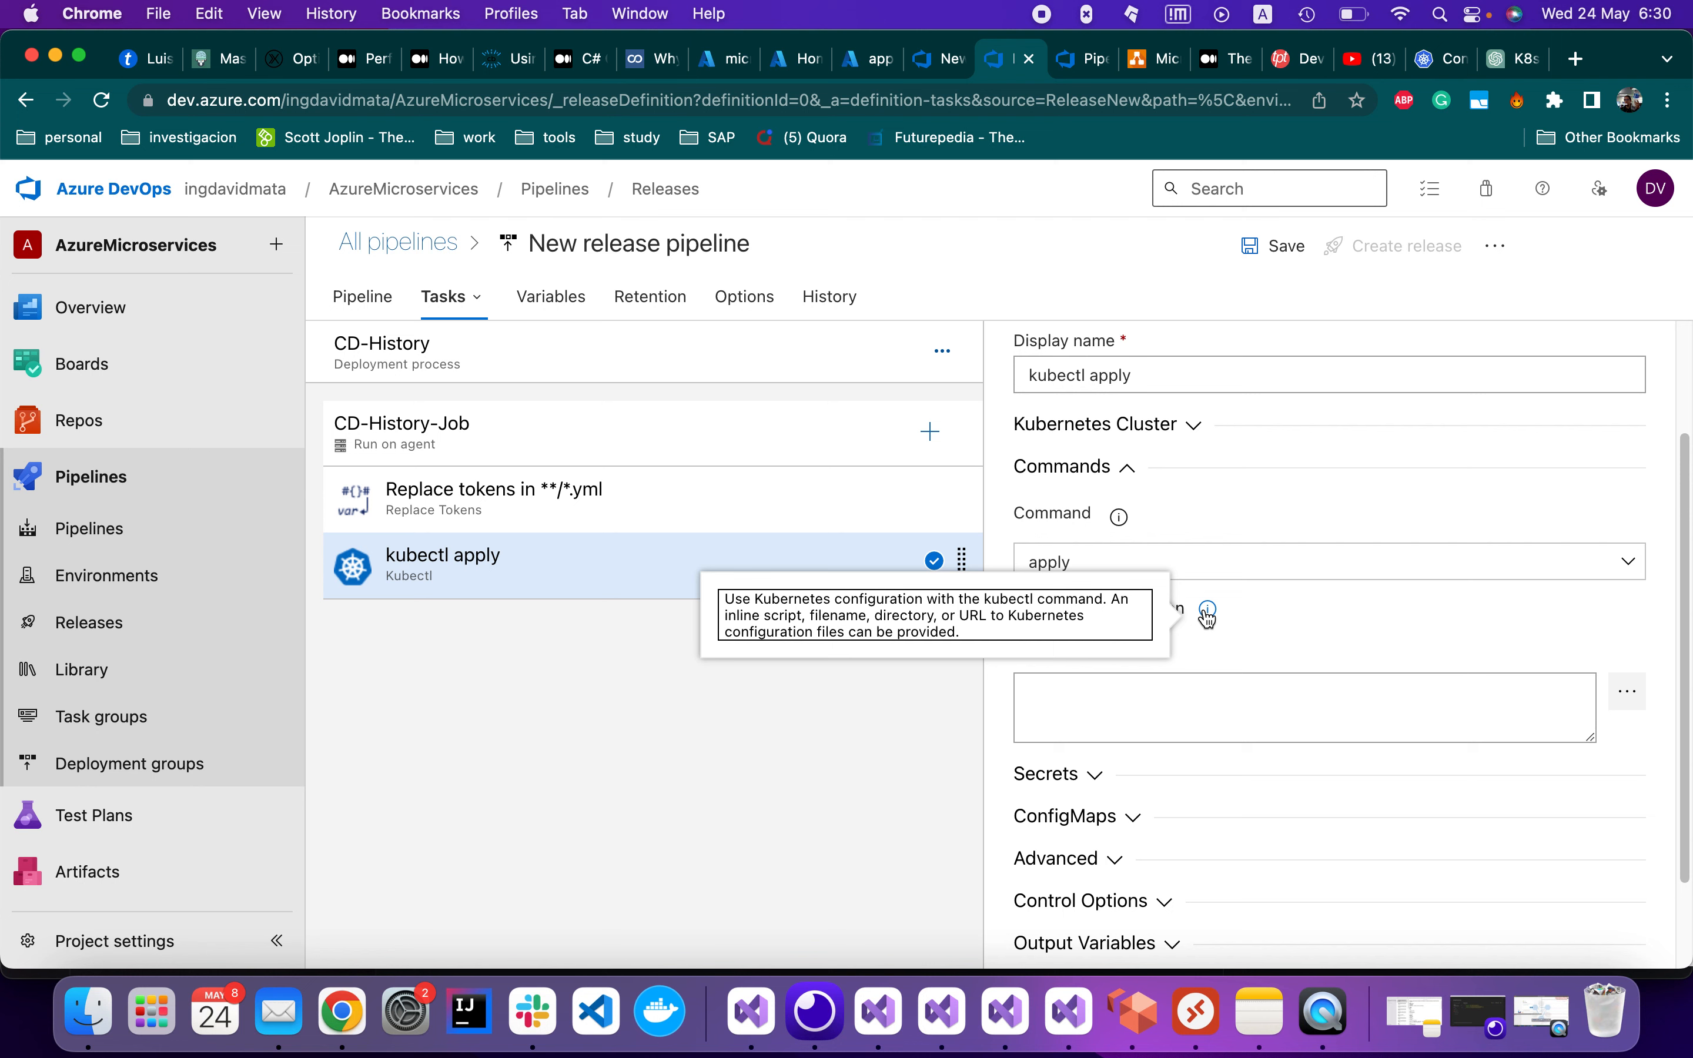
click(1030, 609)
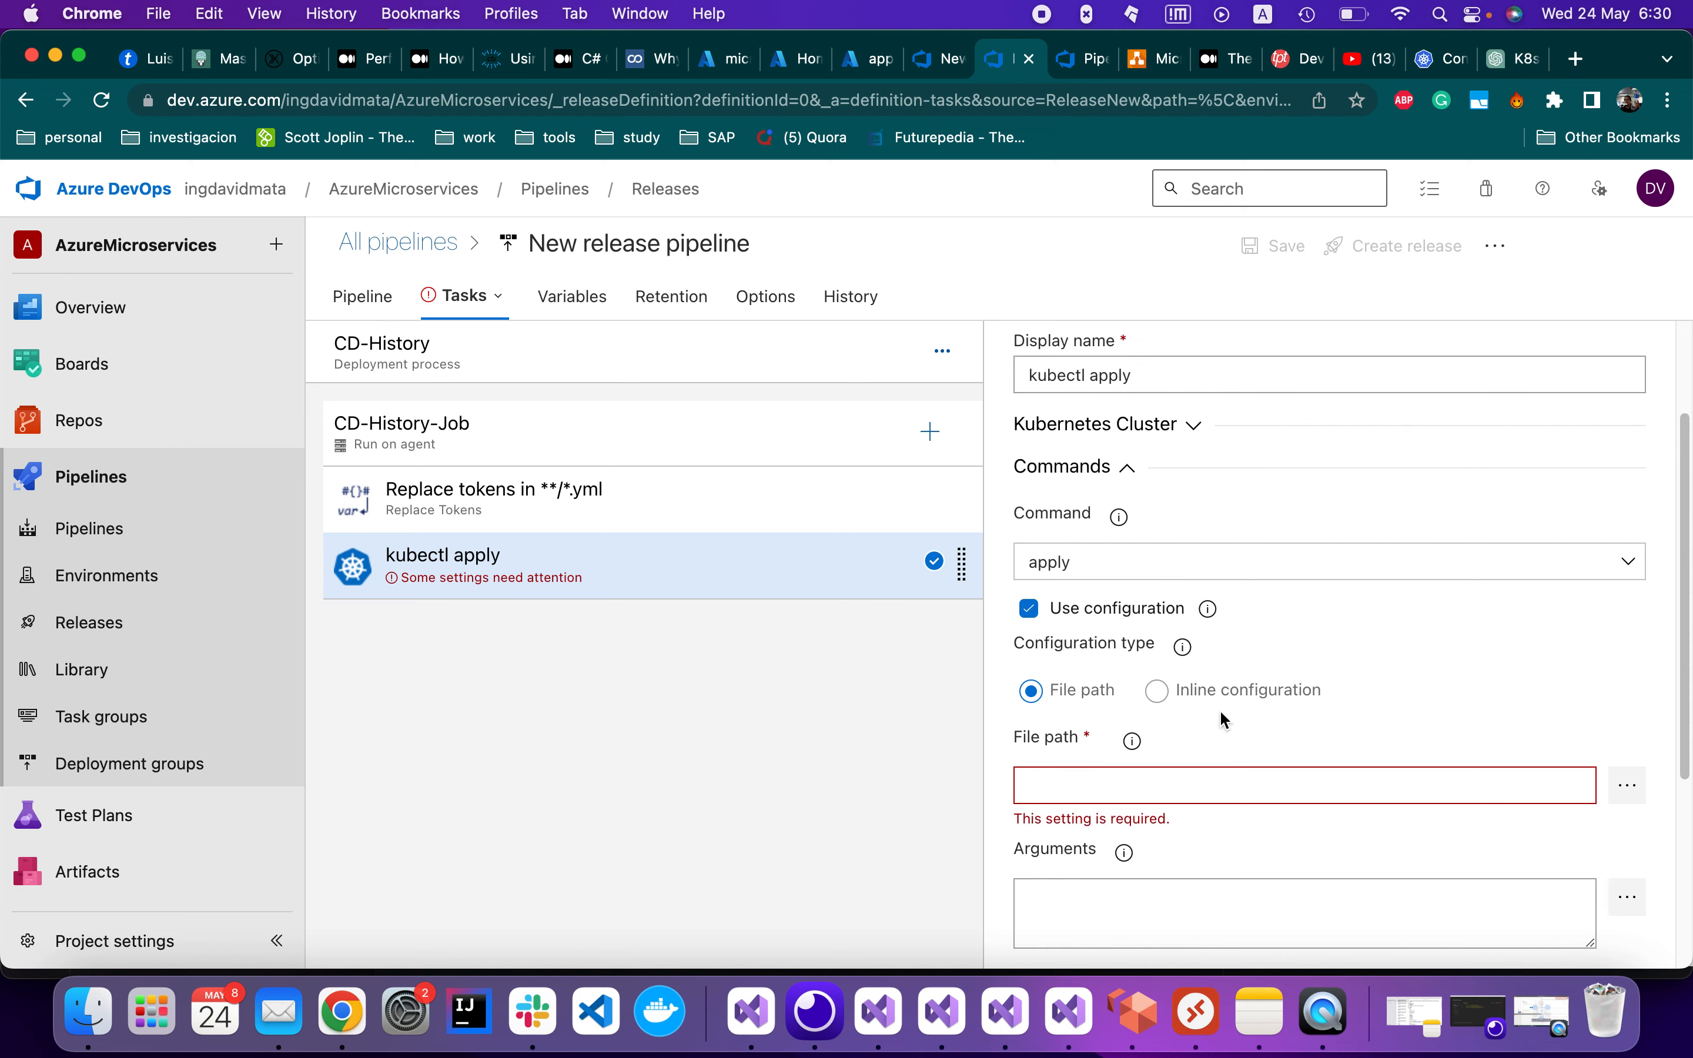
scroll(1129, 648, down, 1)
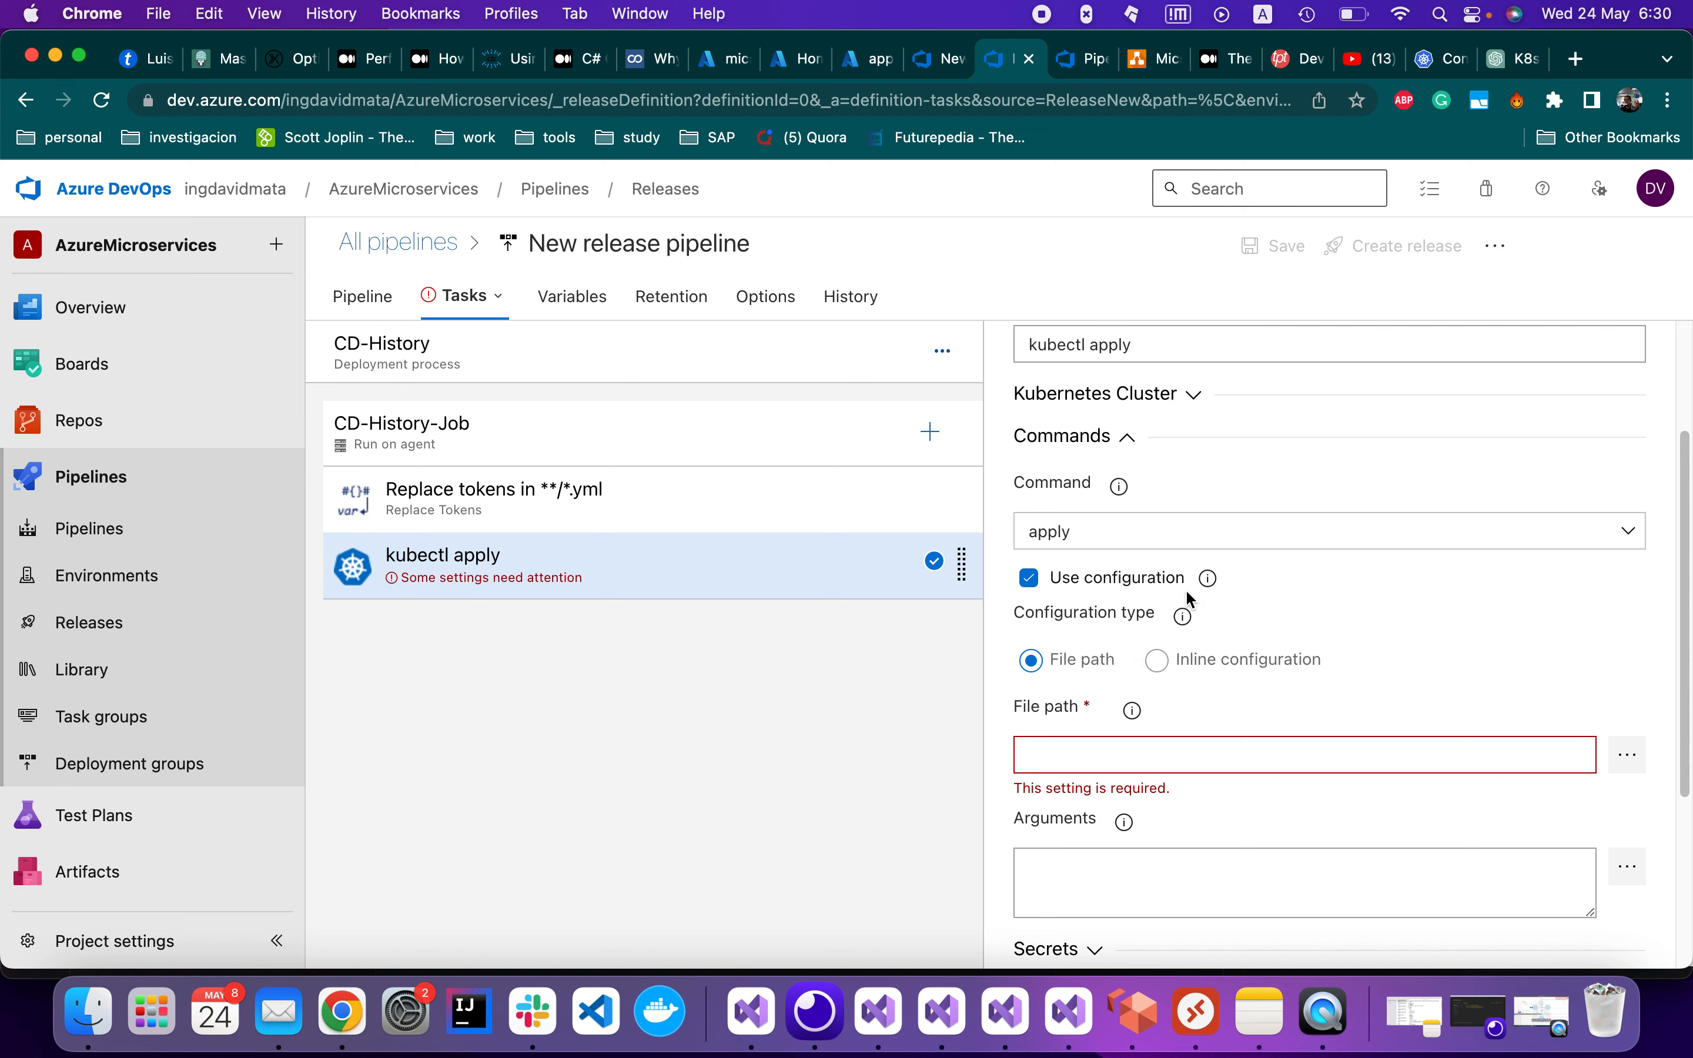
scroll(1085, 725, down, 1)
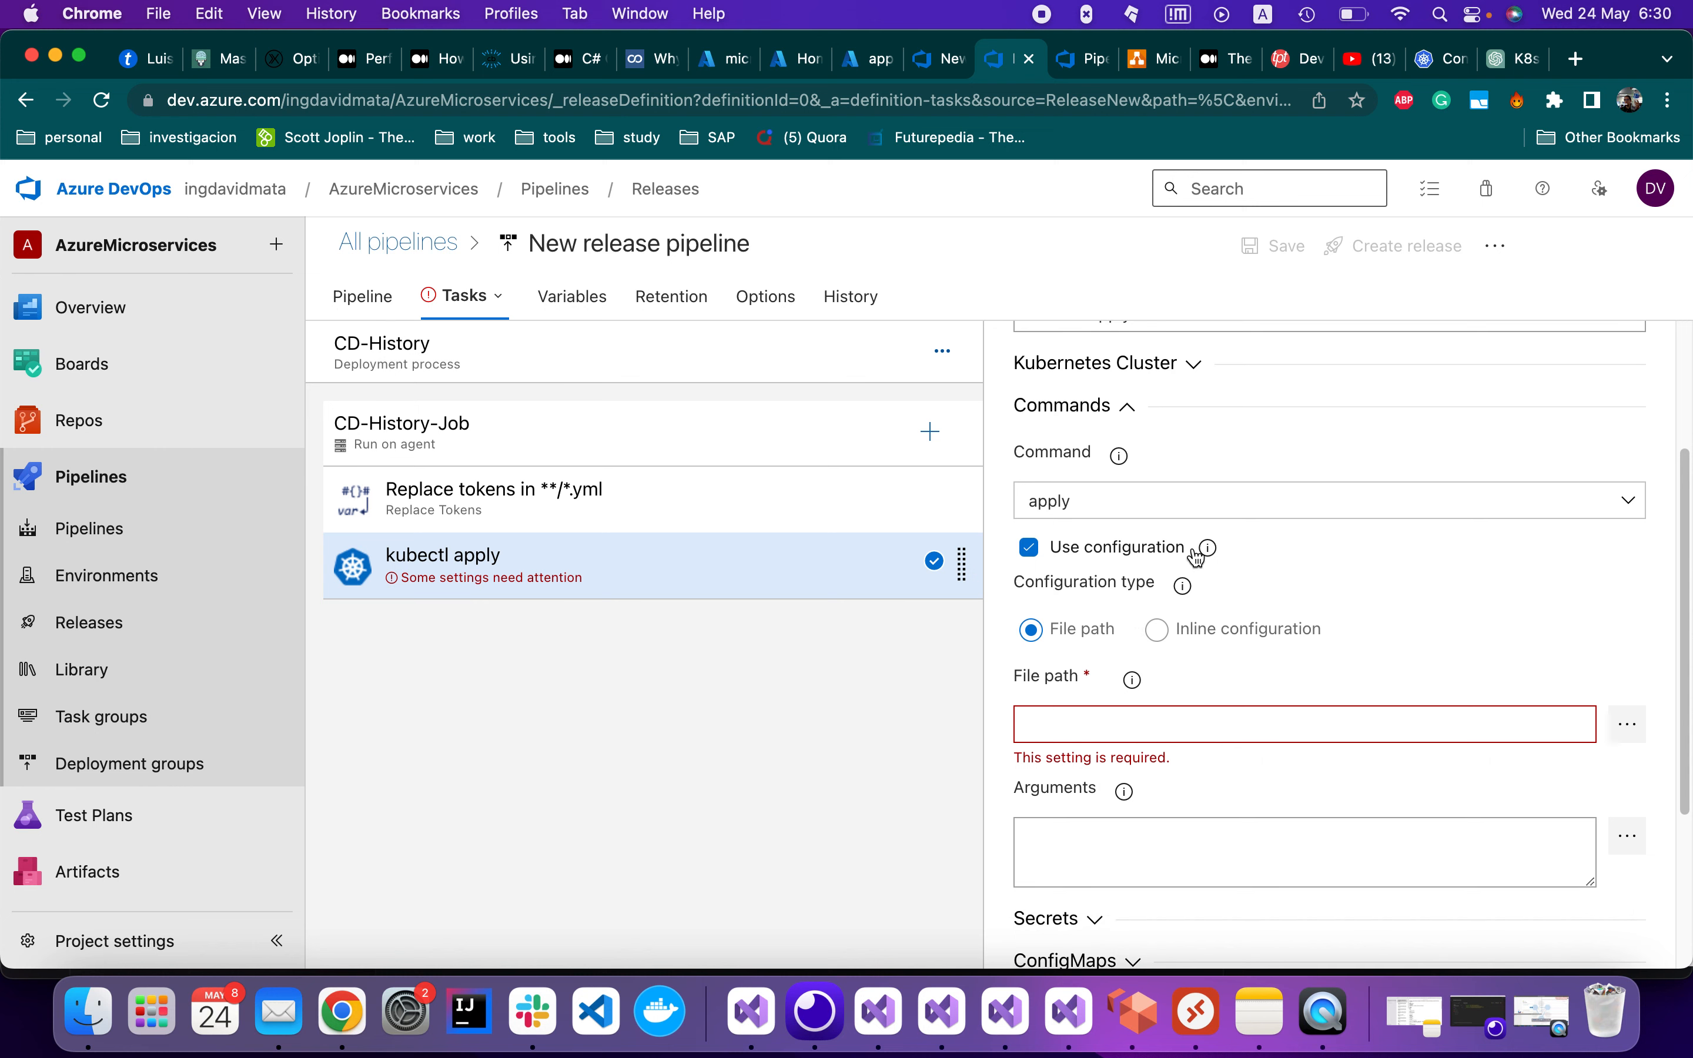
click(1632, 735)
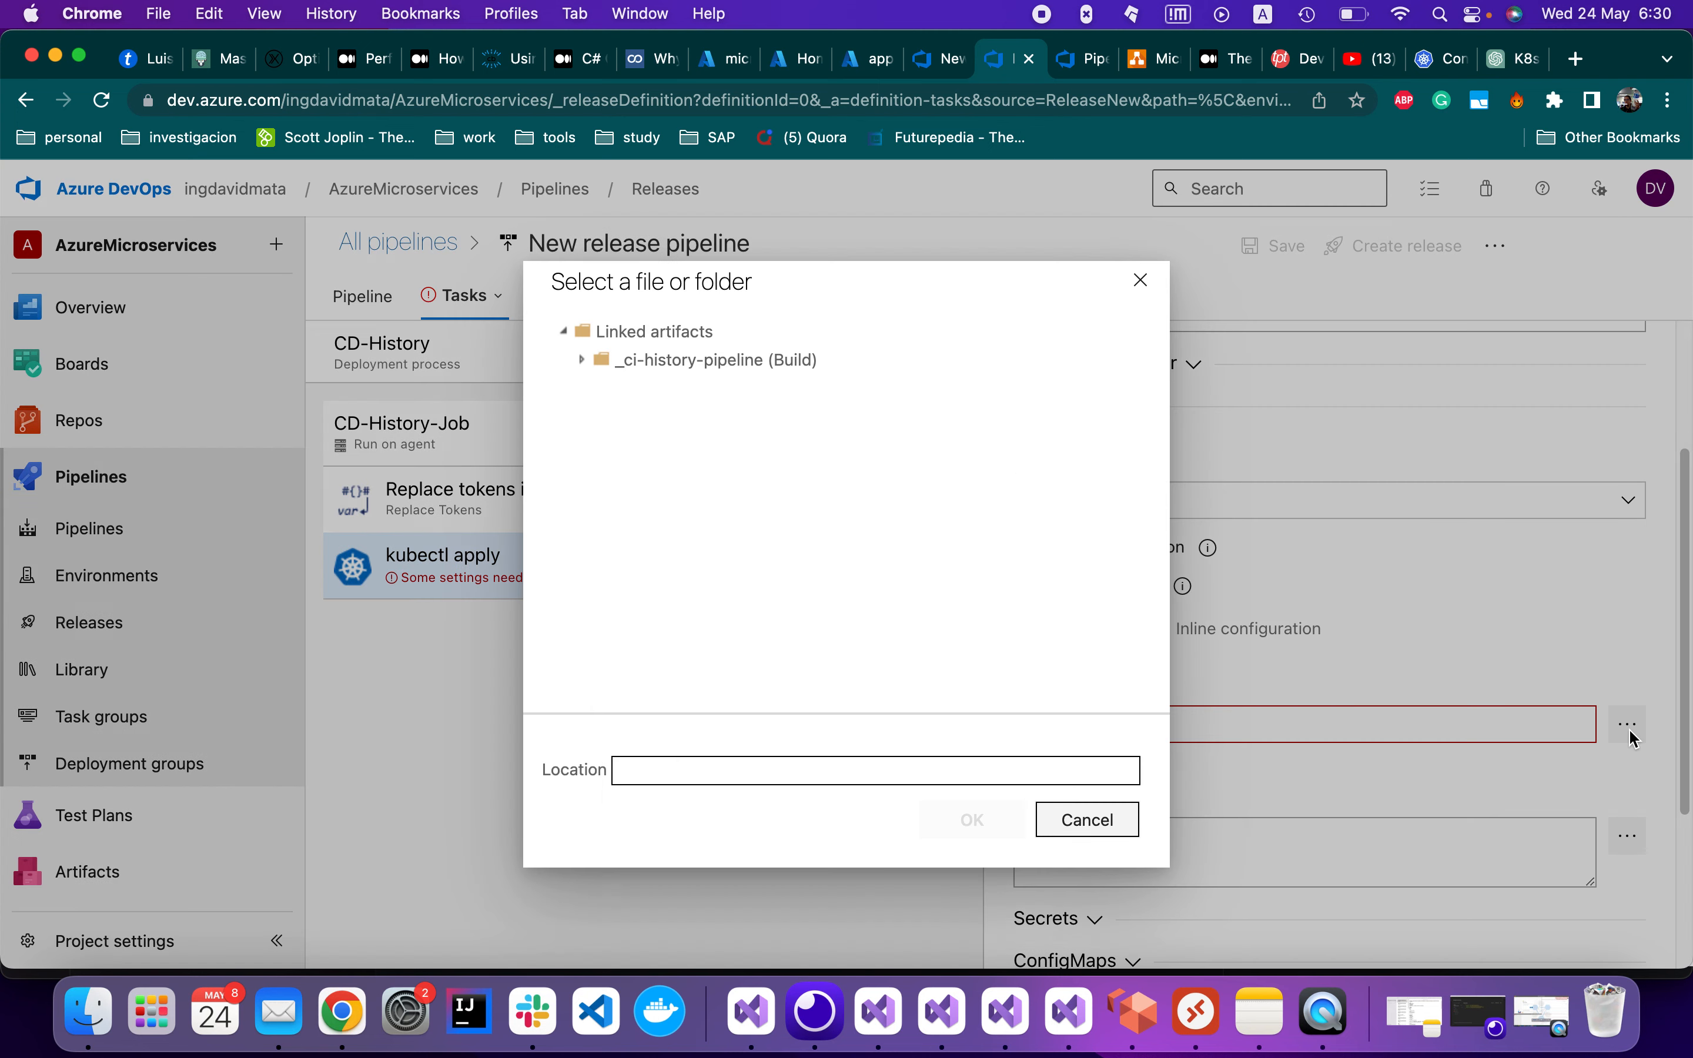
Set the file path to k8s.yml in the _ci-history-pipeline drop folder
click(580, 357)
click(601, 390)
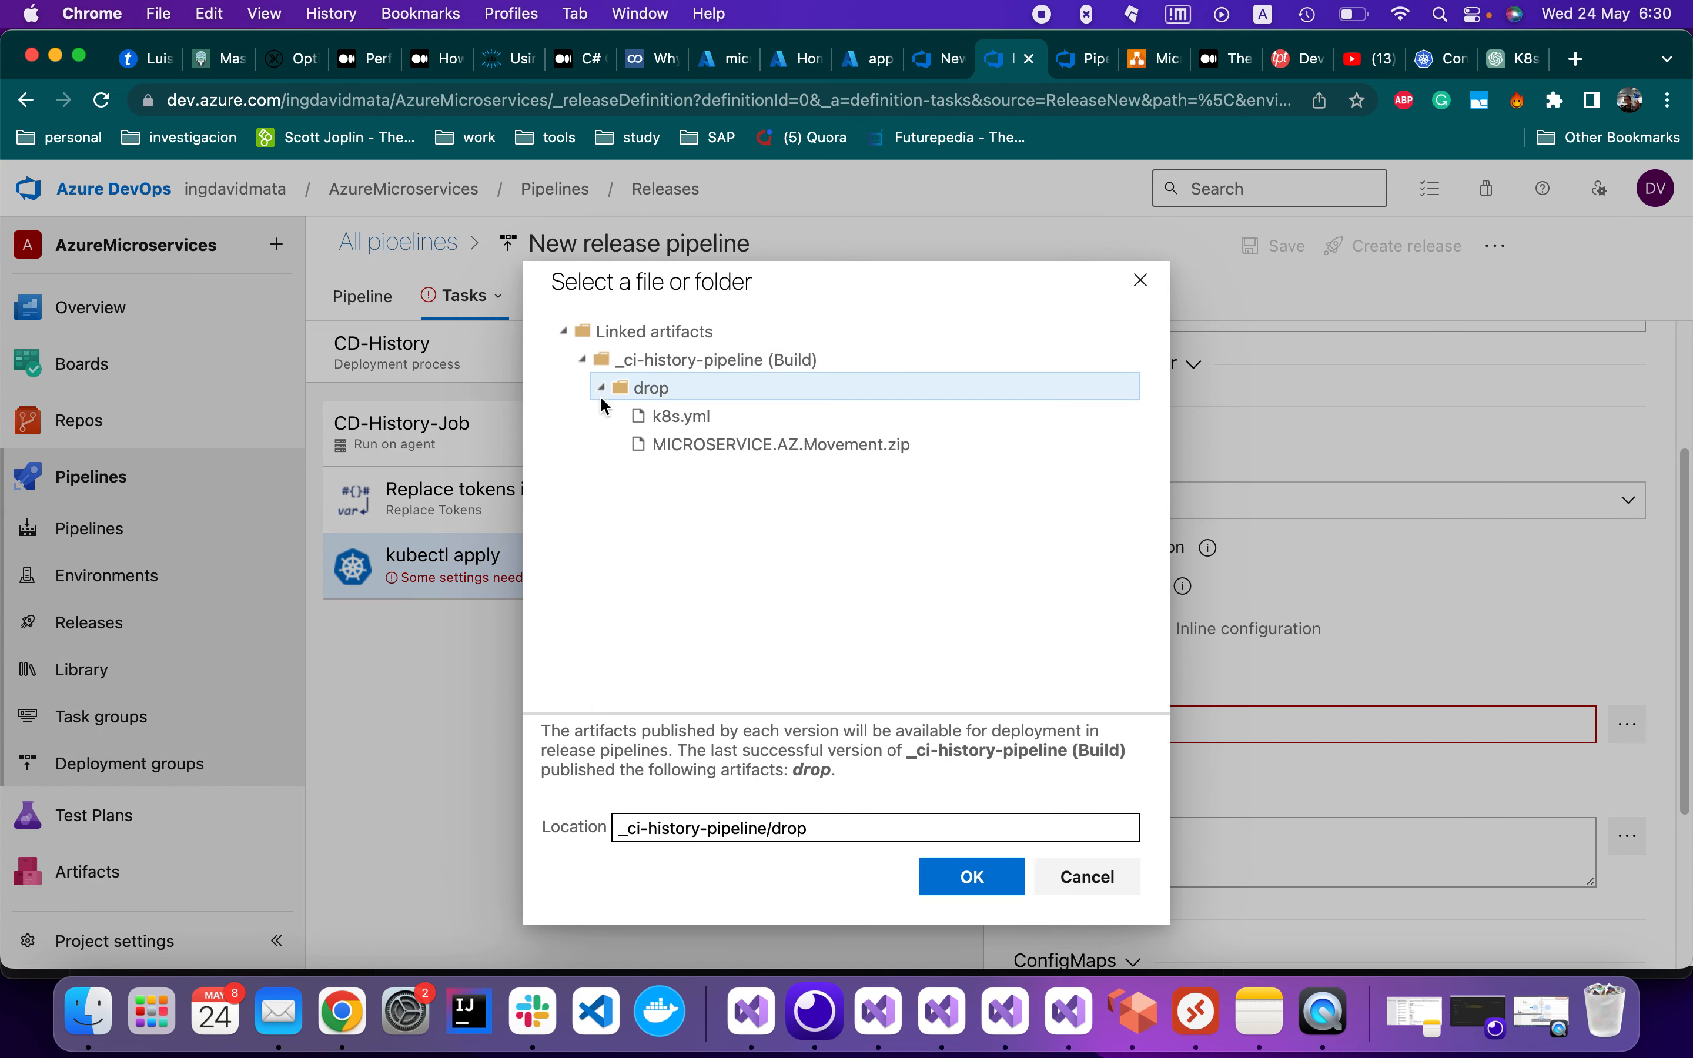
click(725, 424)
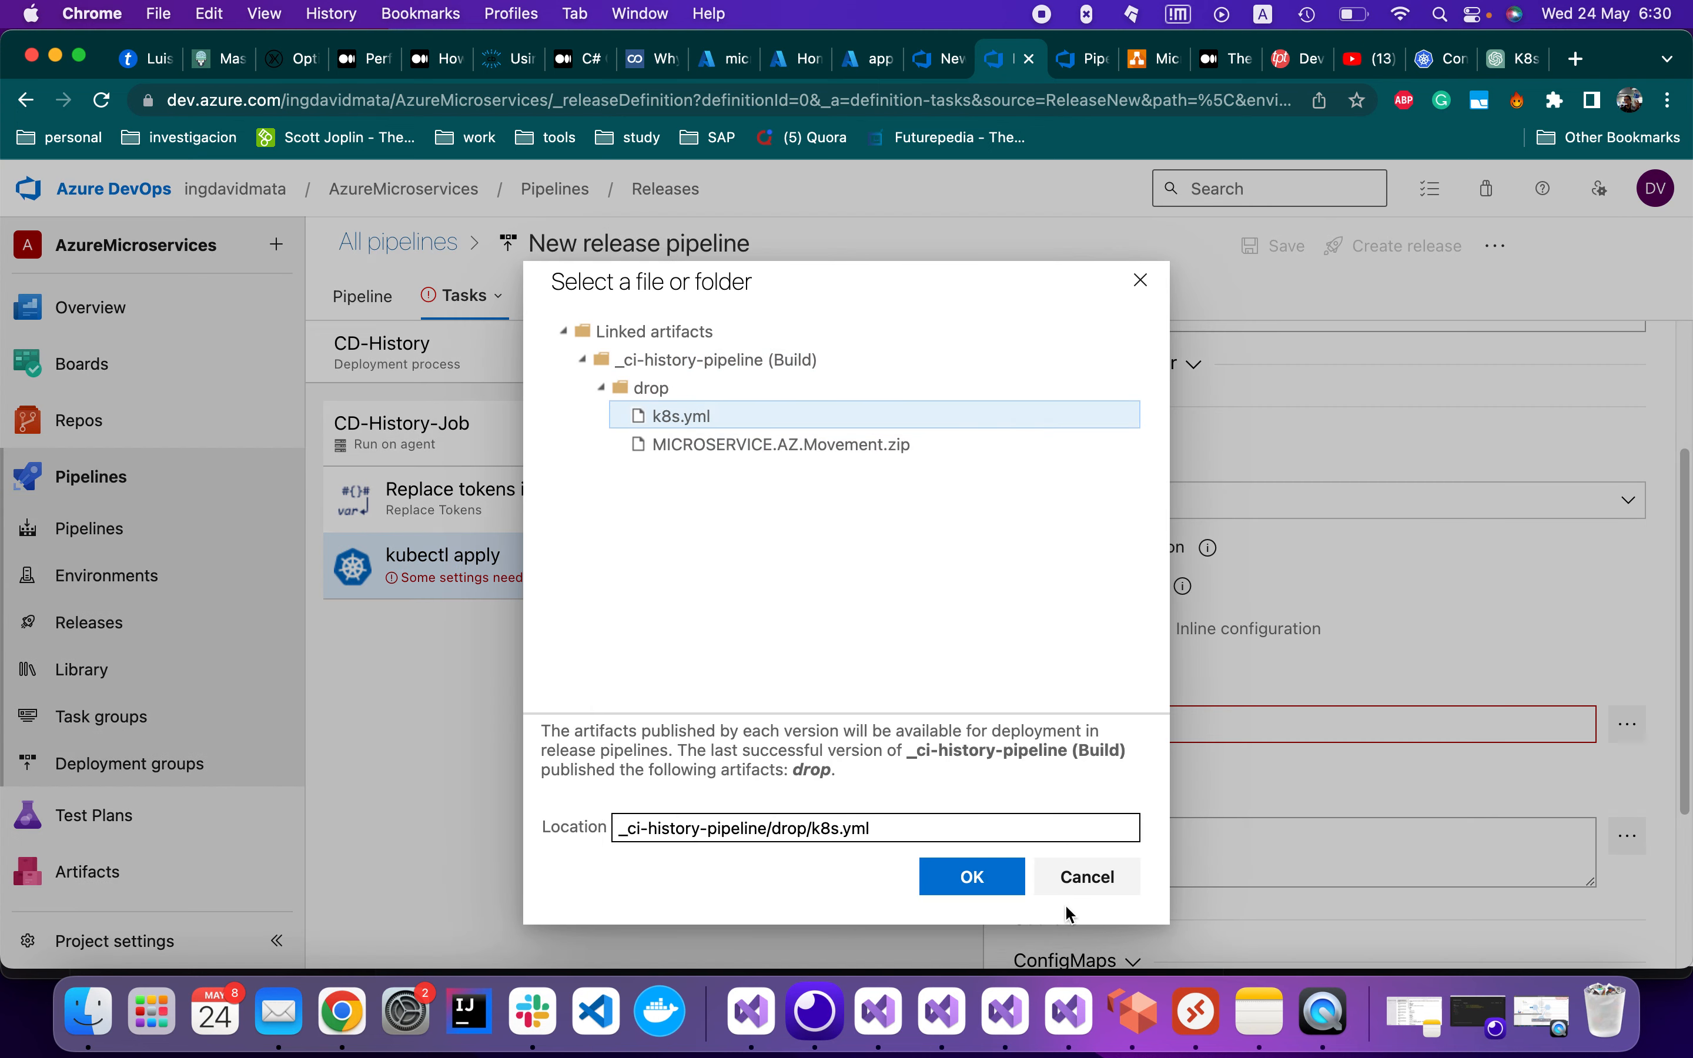
click(974, 877)
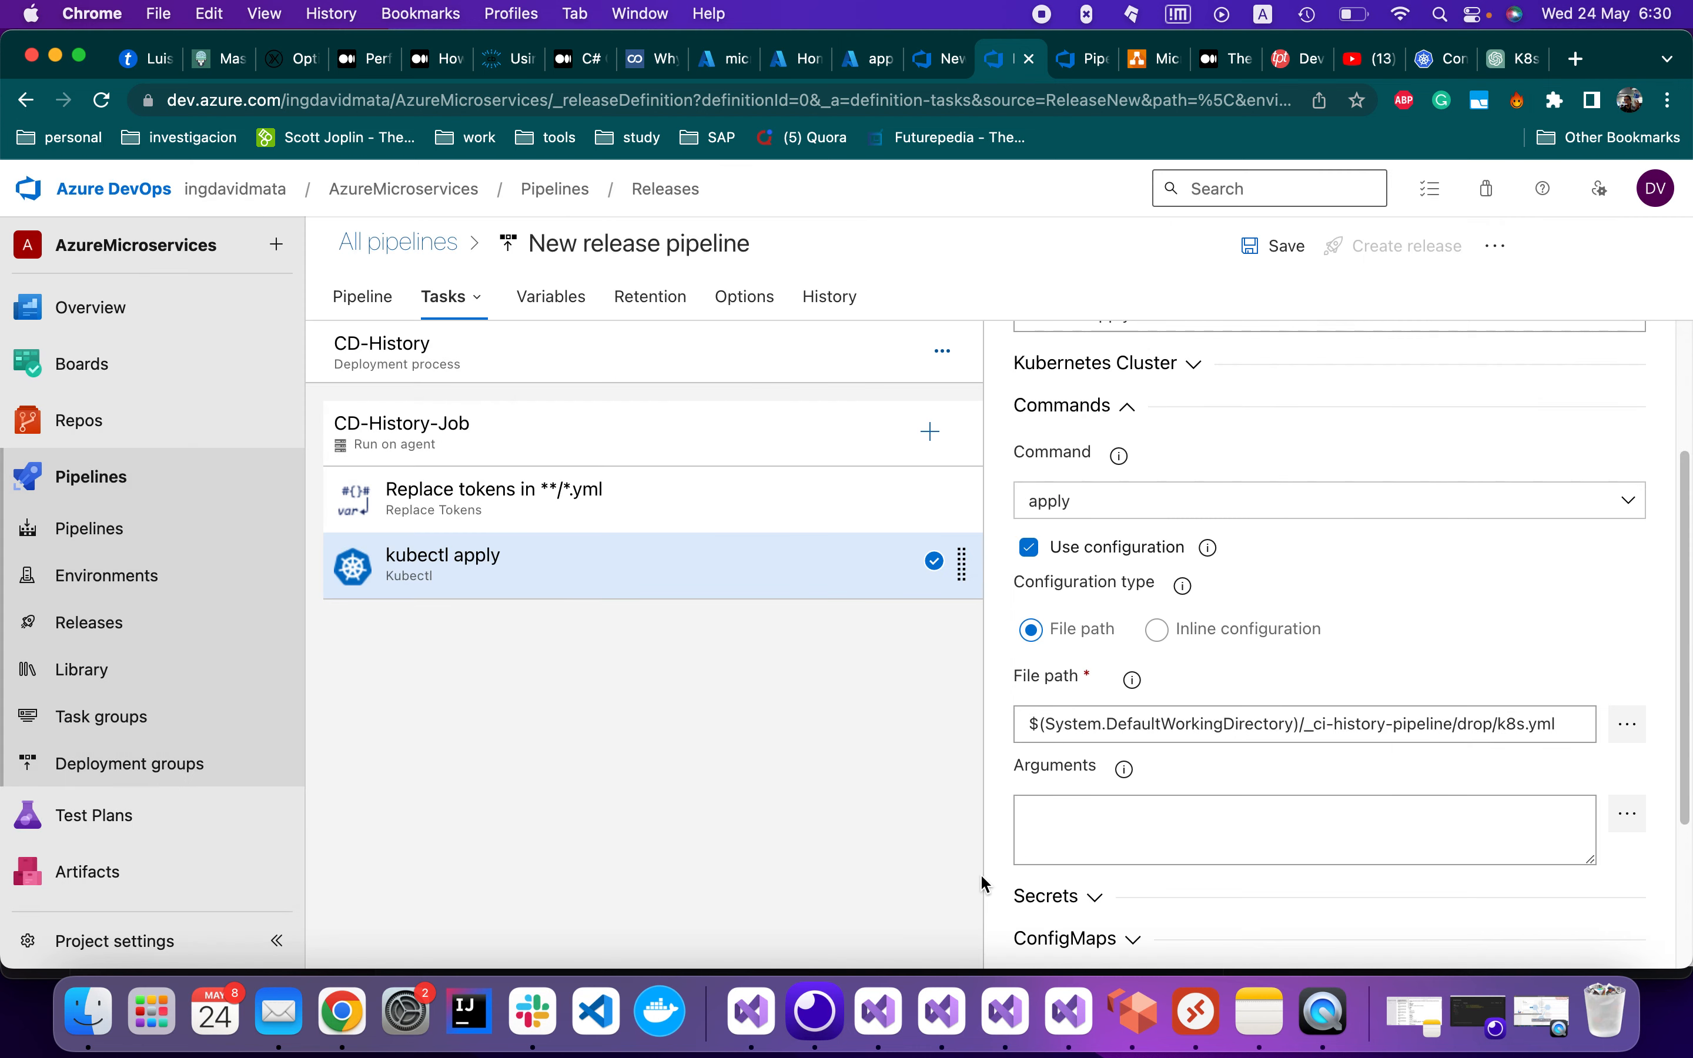
Collapse the Commands section and expand the Secrets settings
scroll(1209, 803, down, 2)
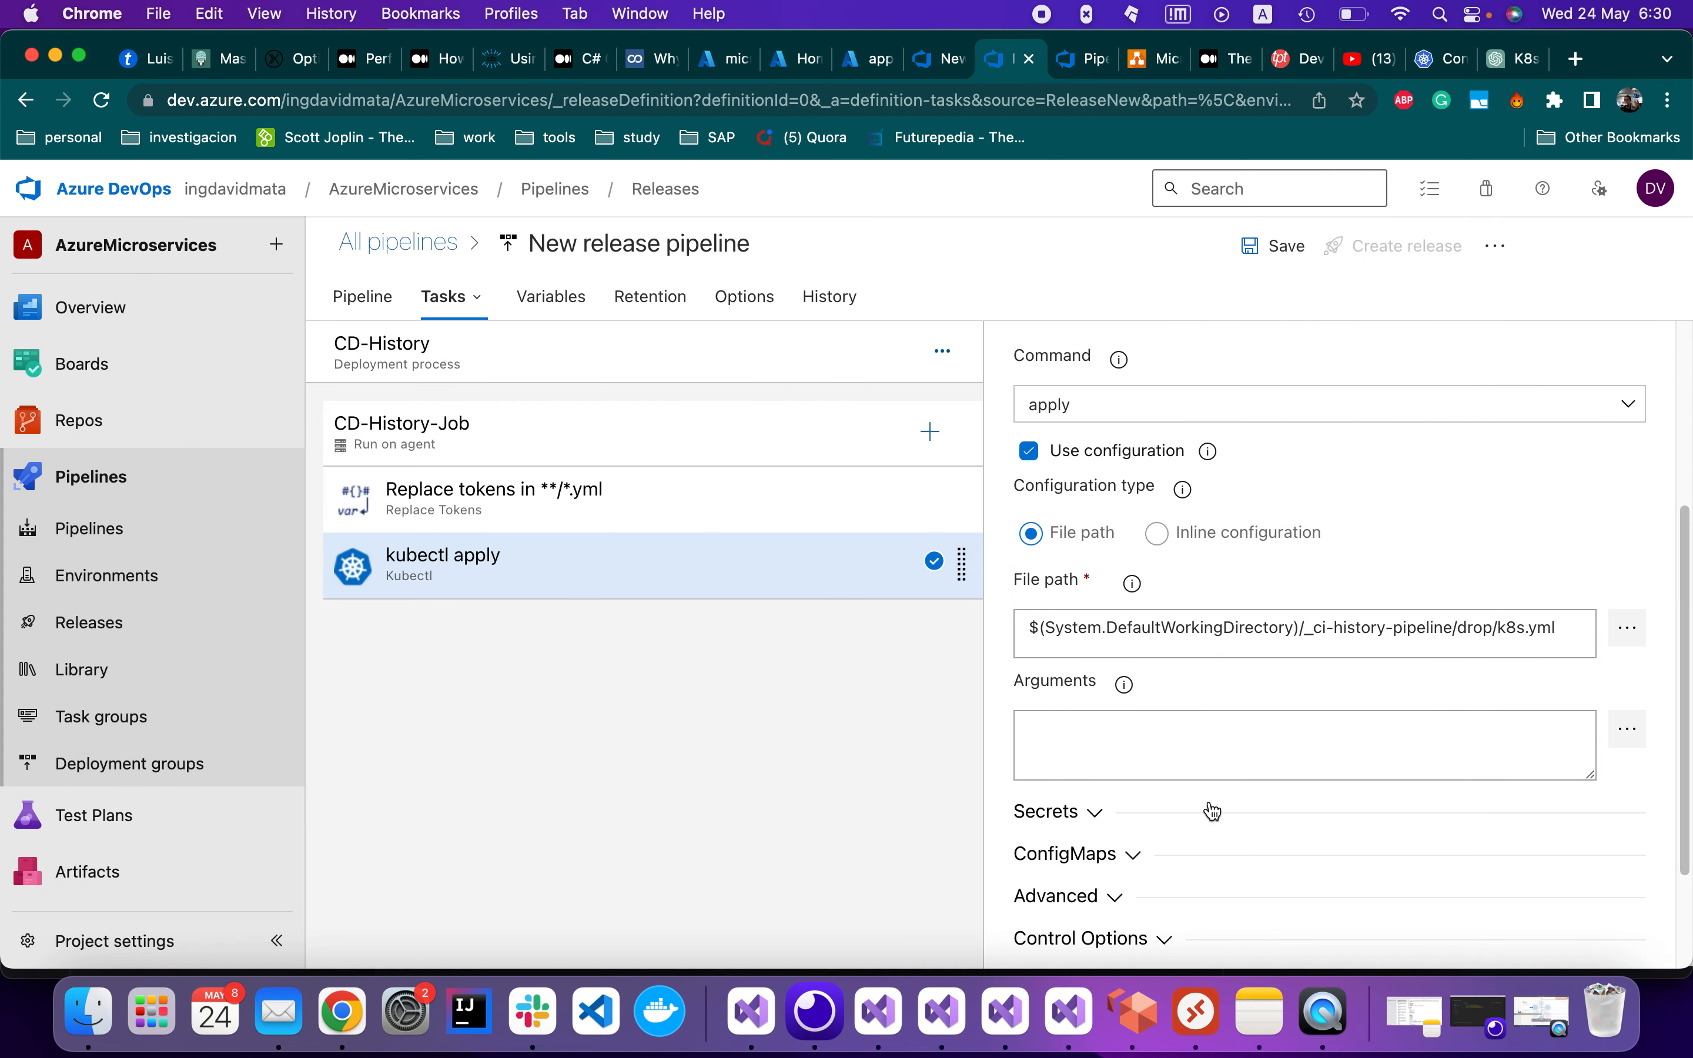
scroll(1208, 809, up, 5)
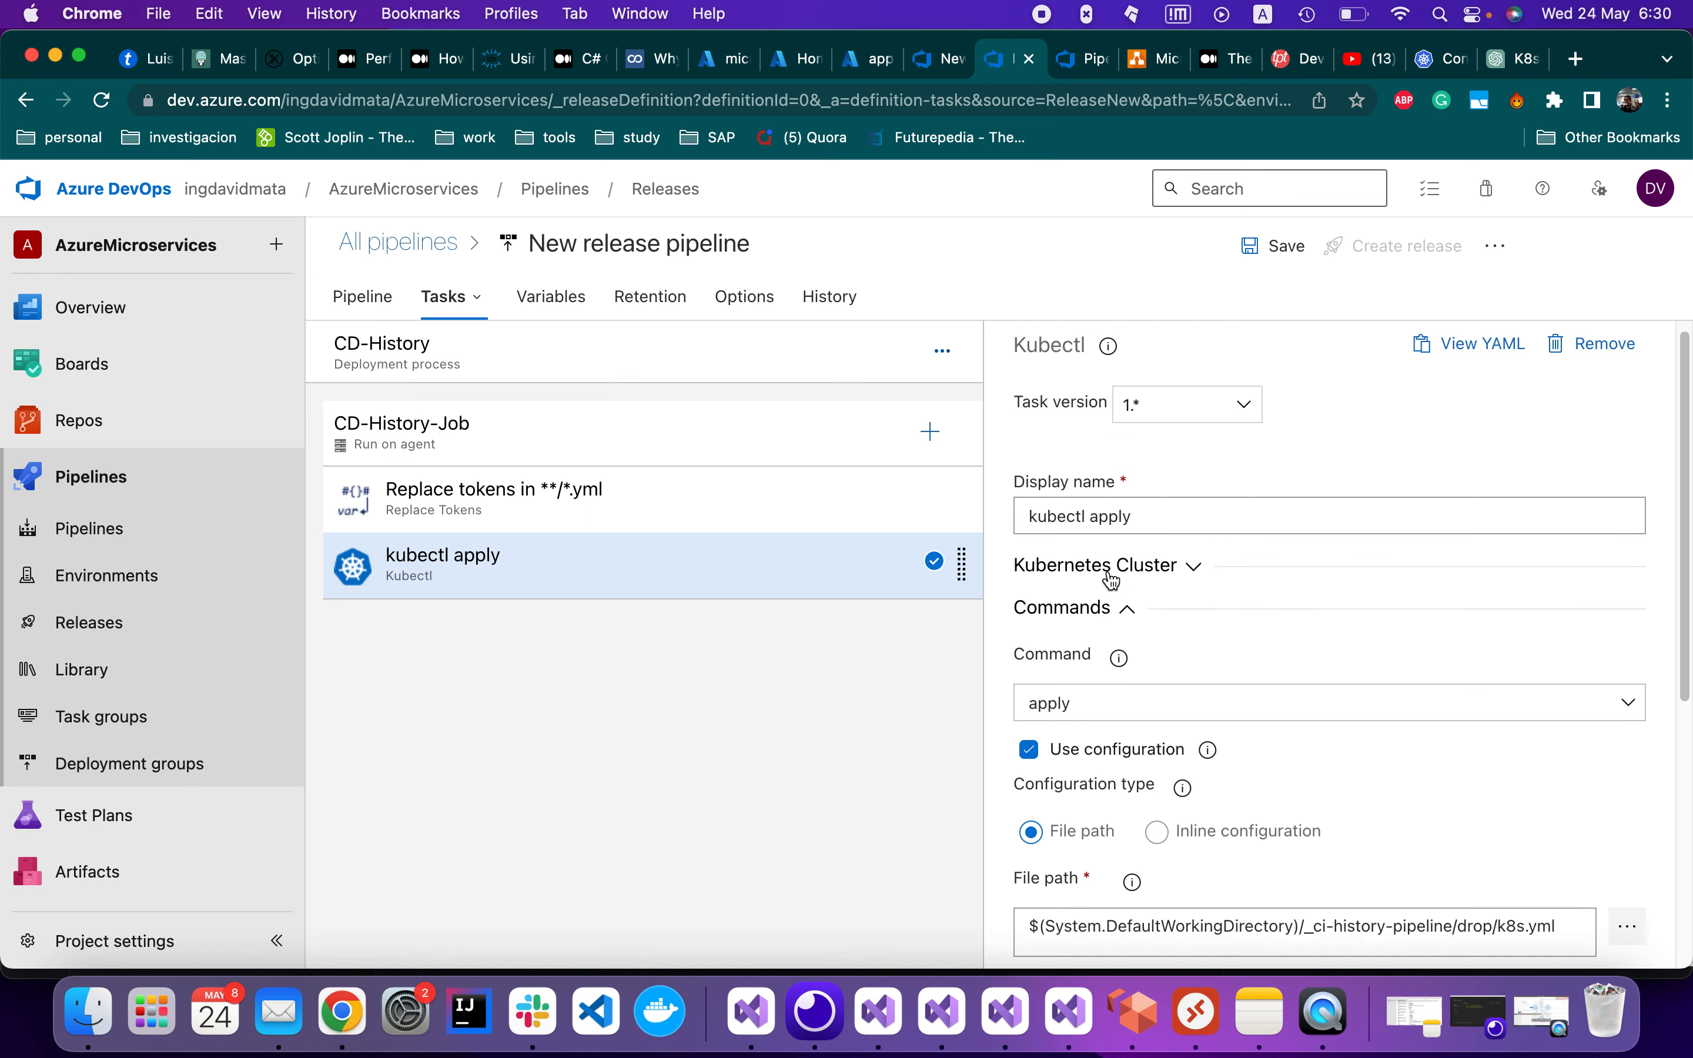
scroll(1252, 817, down, 8)
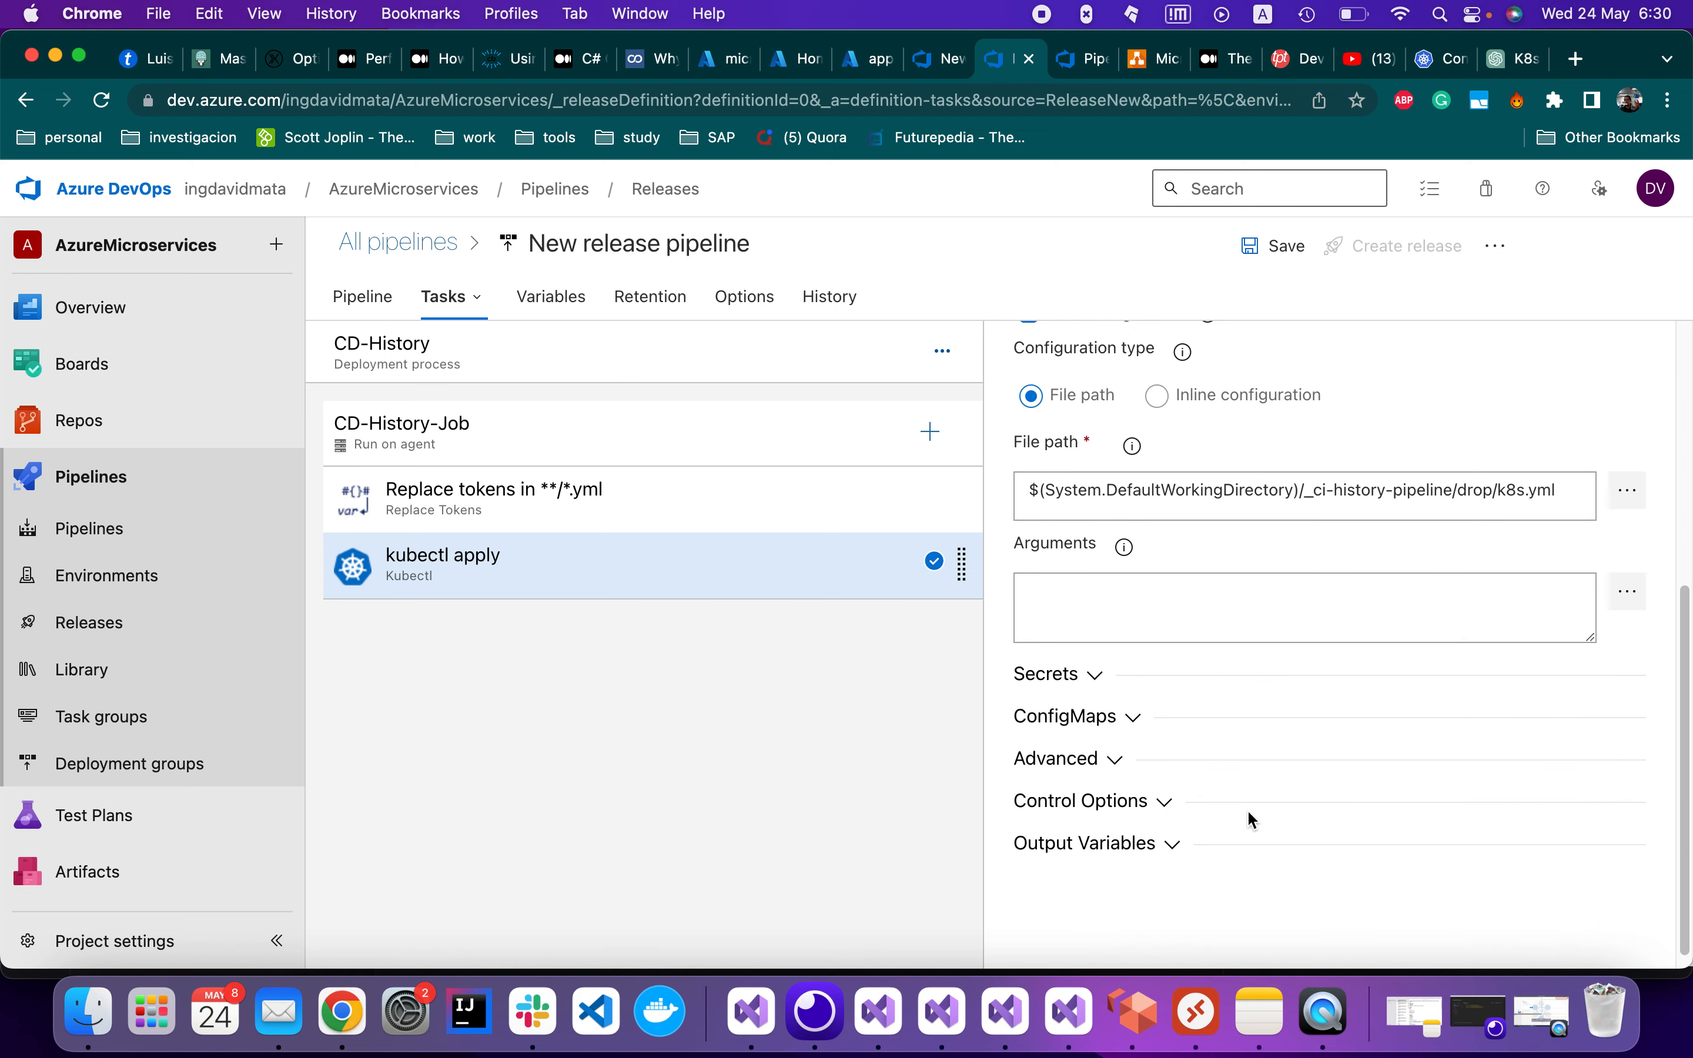
scroll(1231, 804, up, 8)
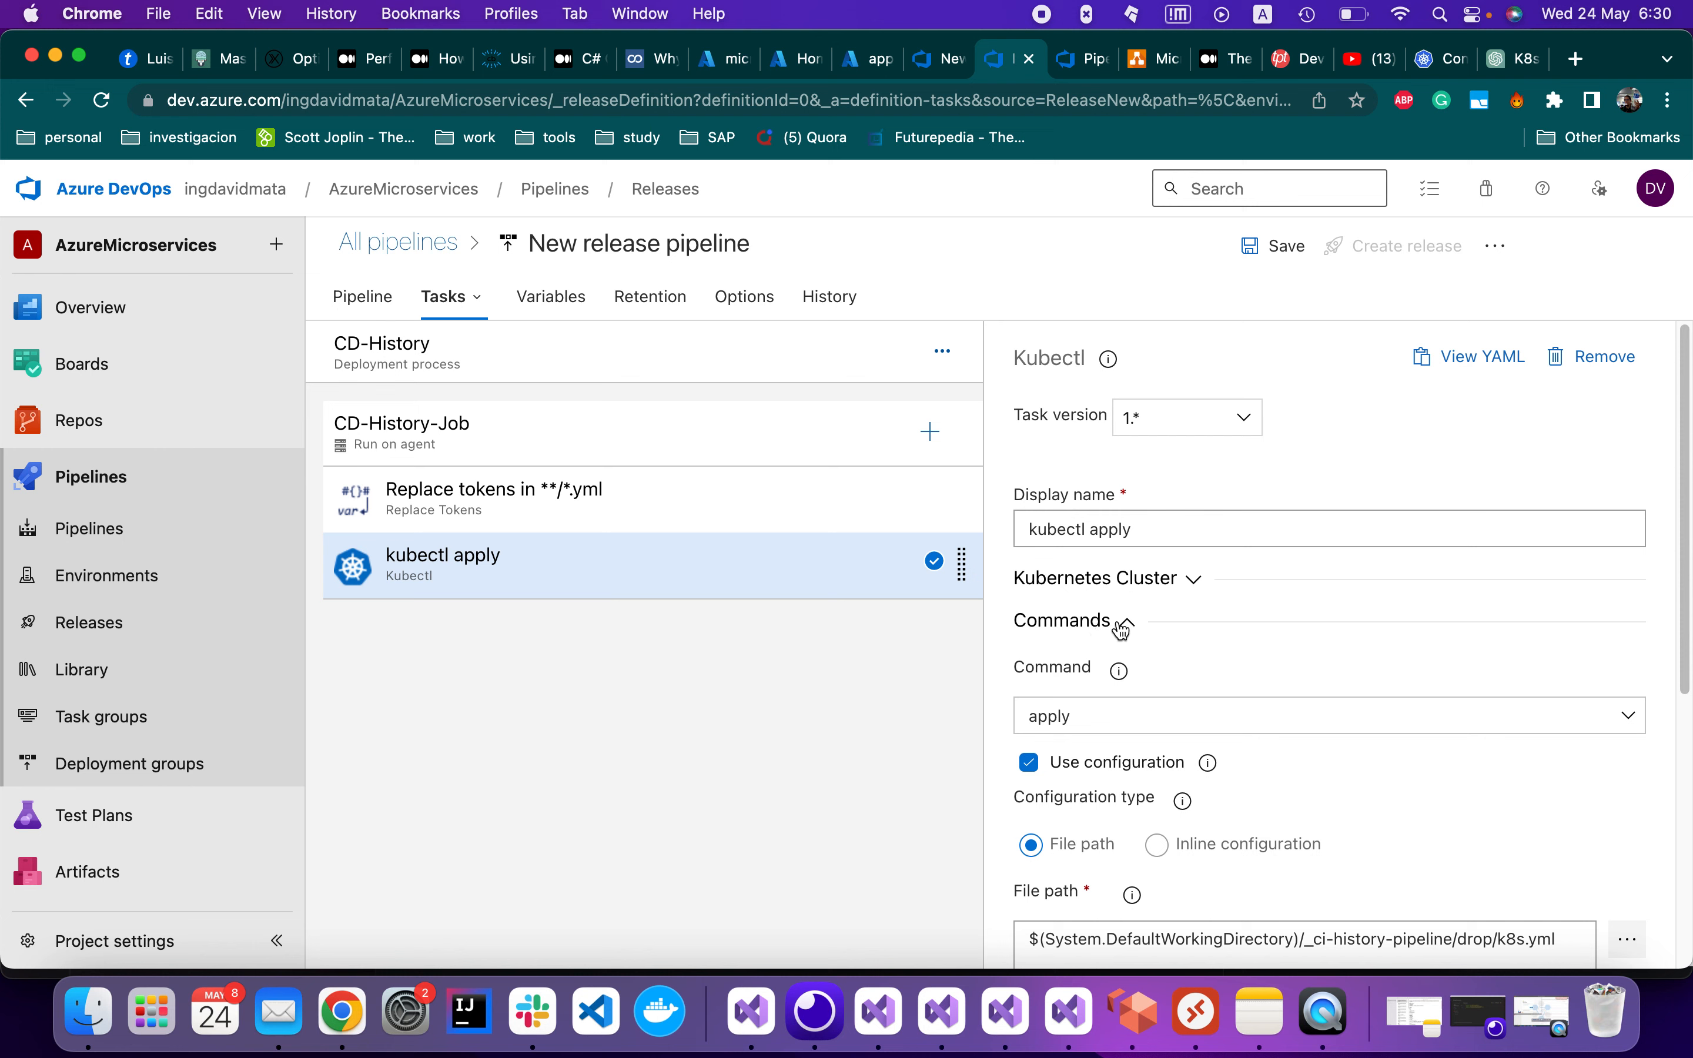
click(1123, 625)
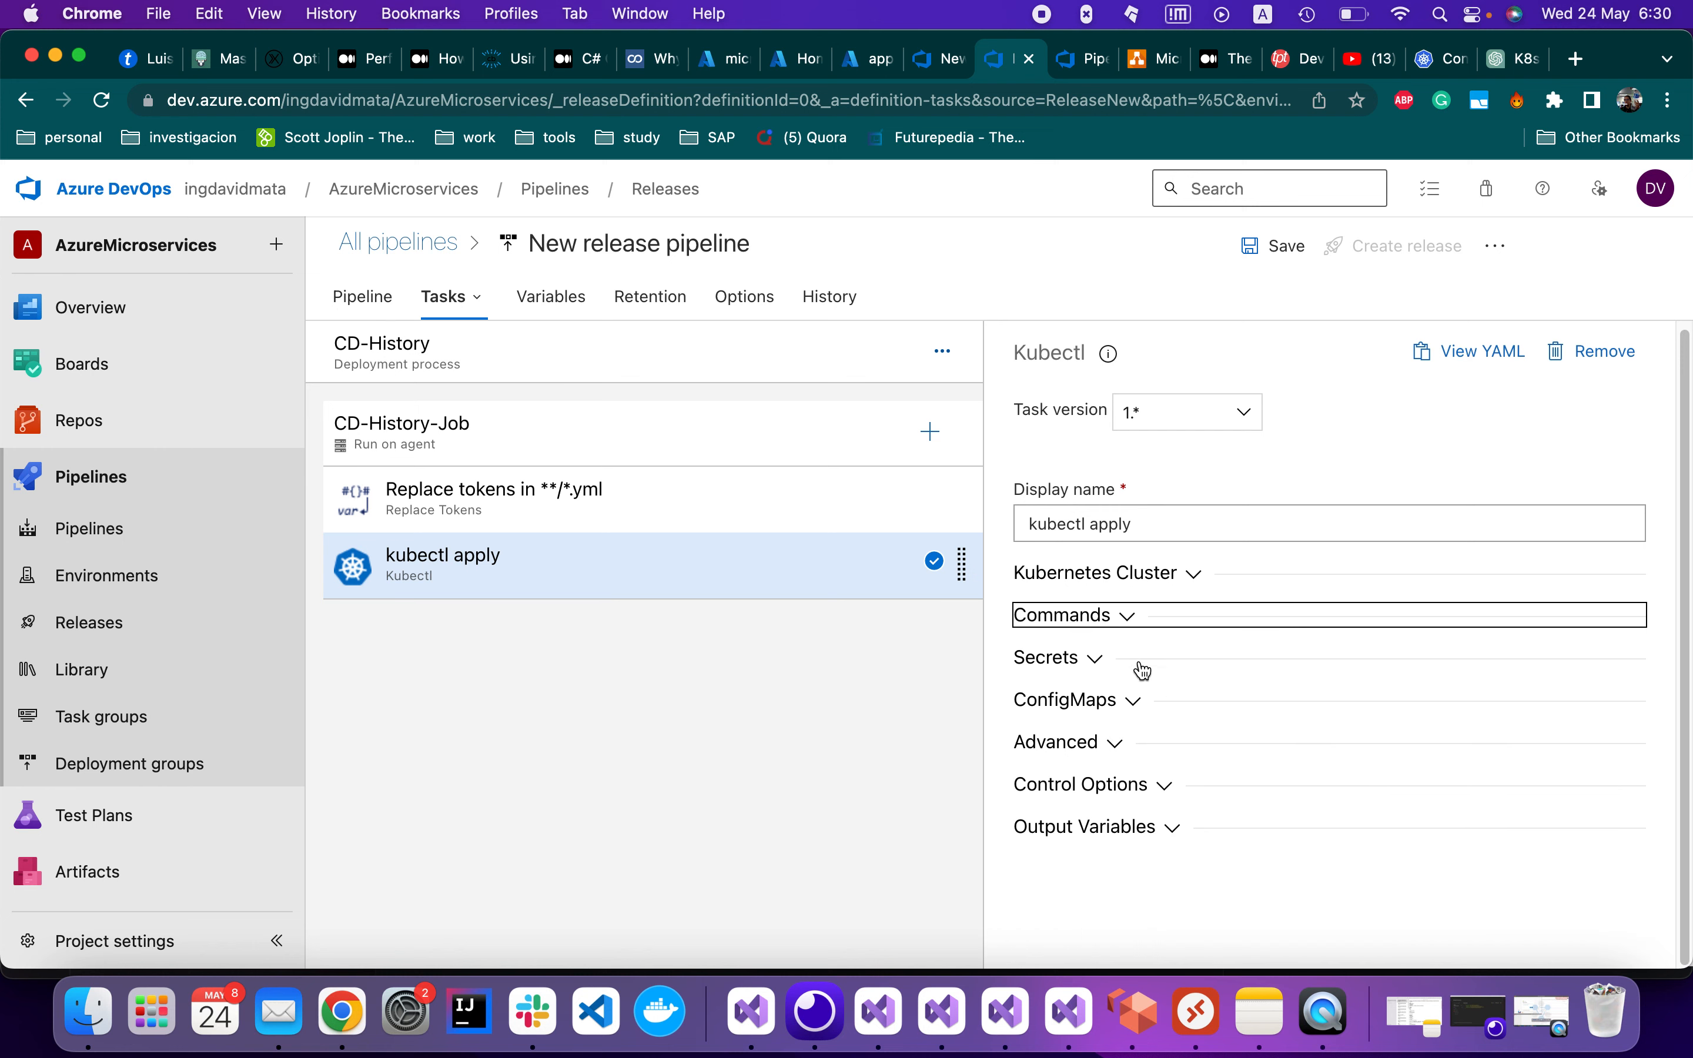
click(1097, 658)
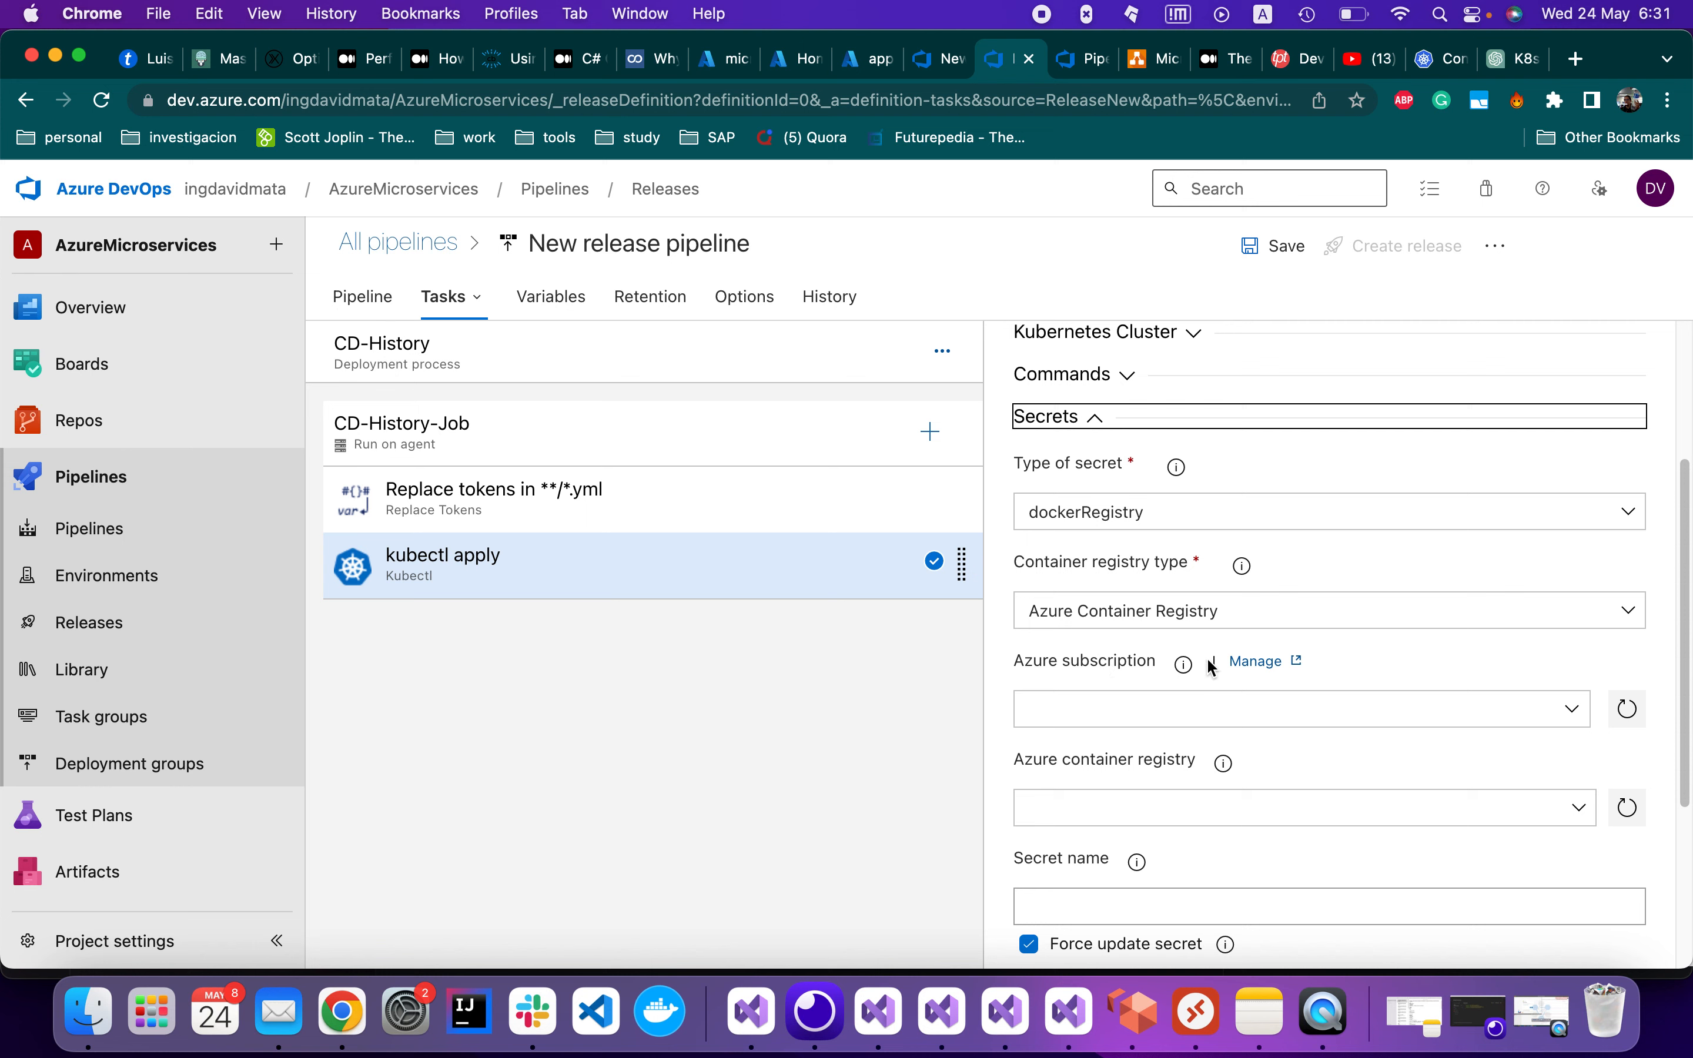
click(1096, 418)
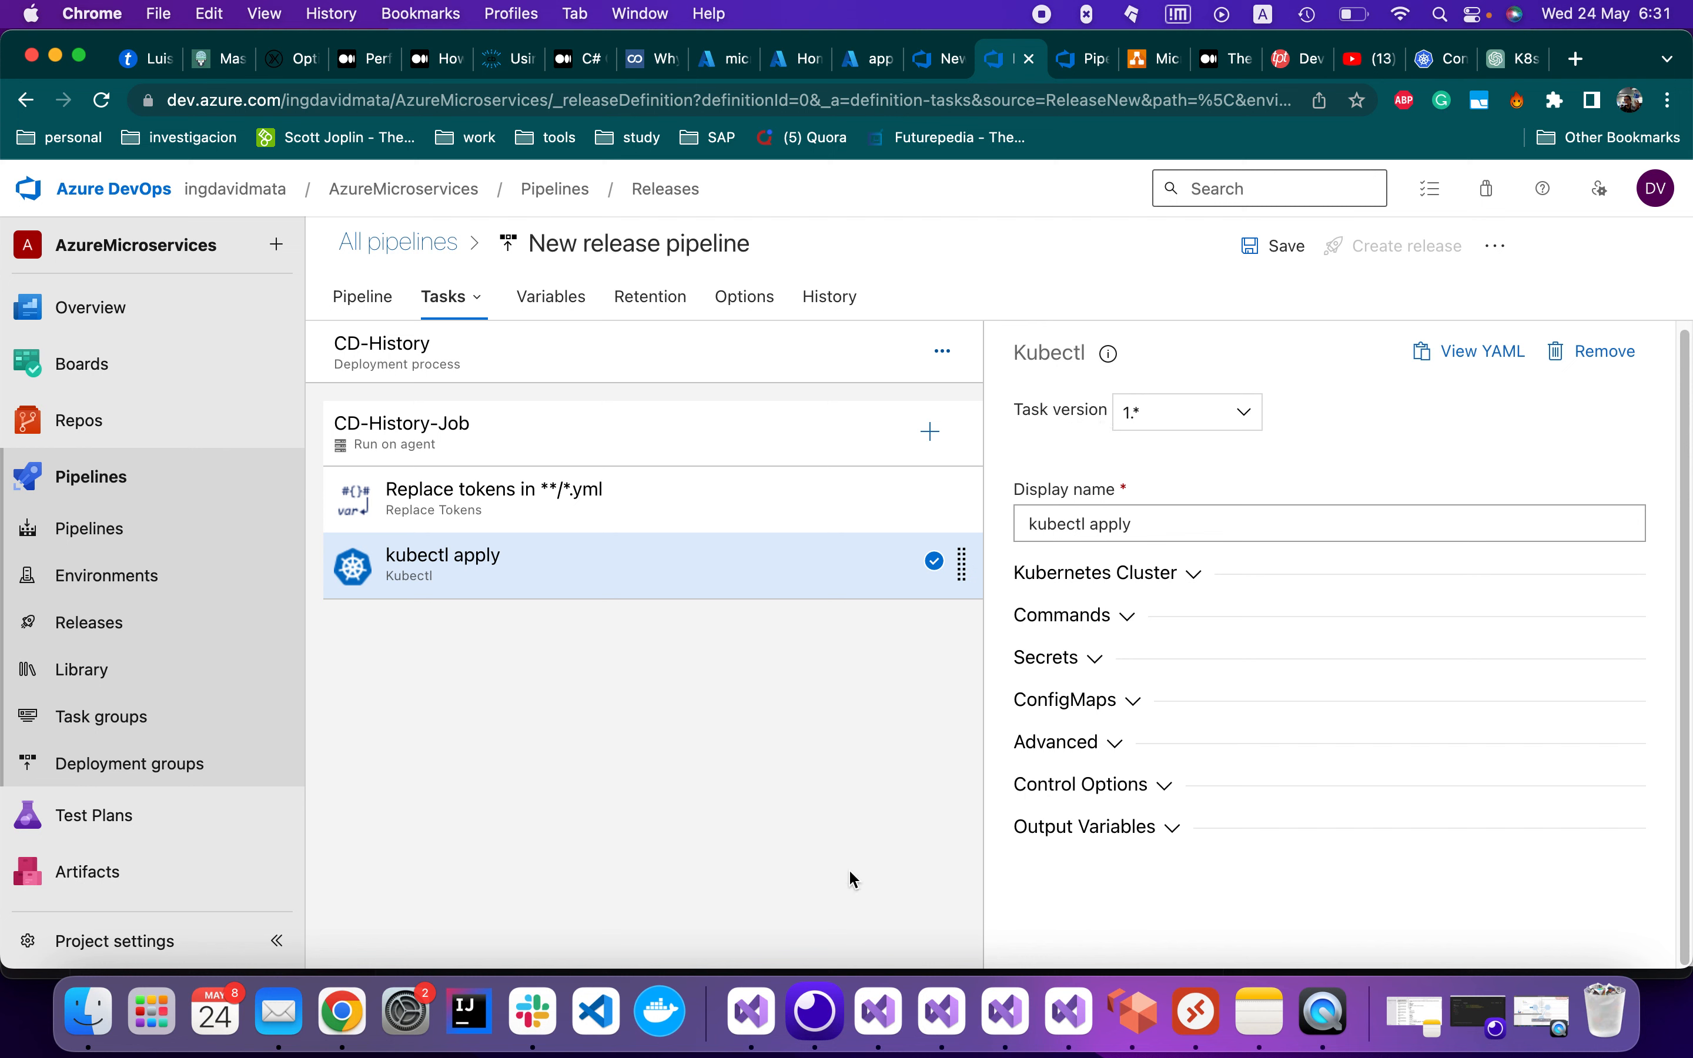
click(890, 1020)
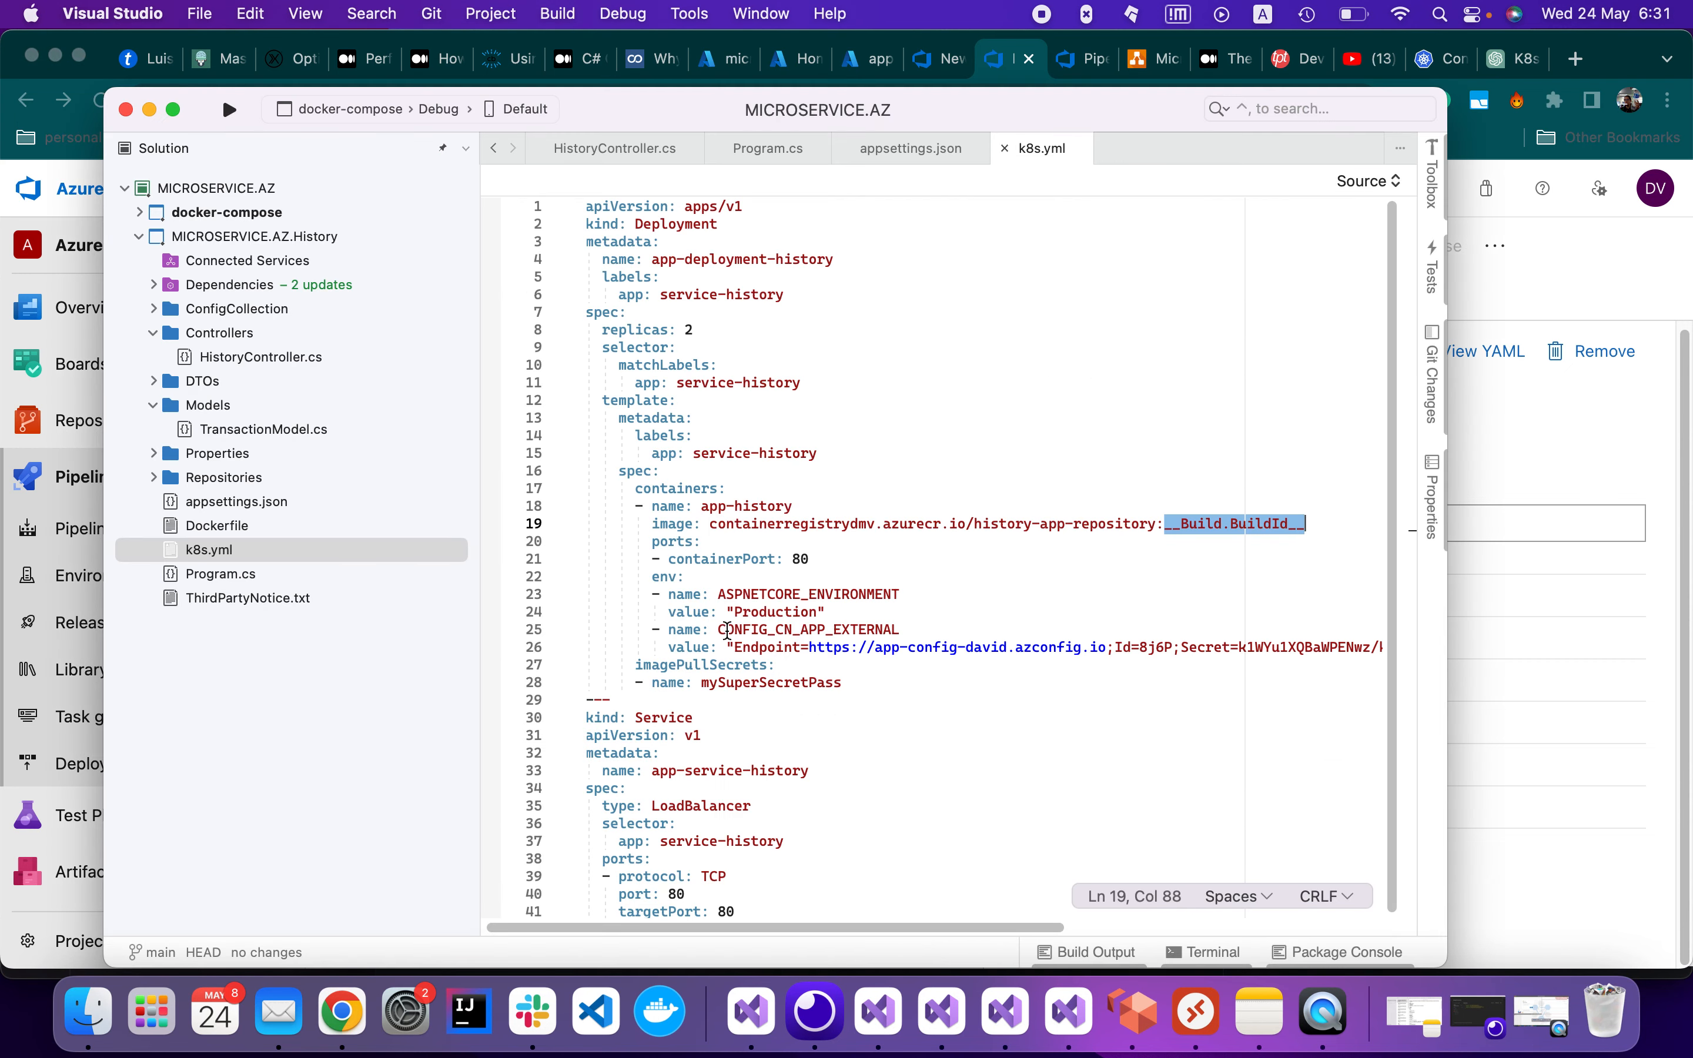
click(1623, 621)
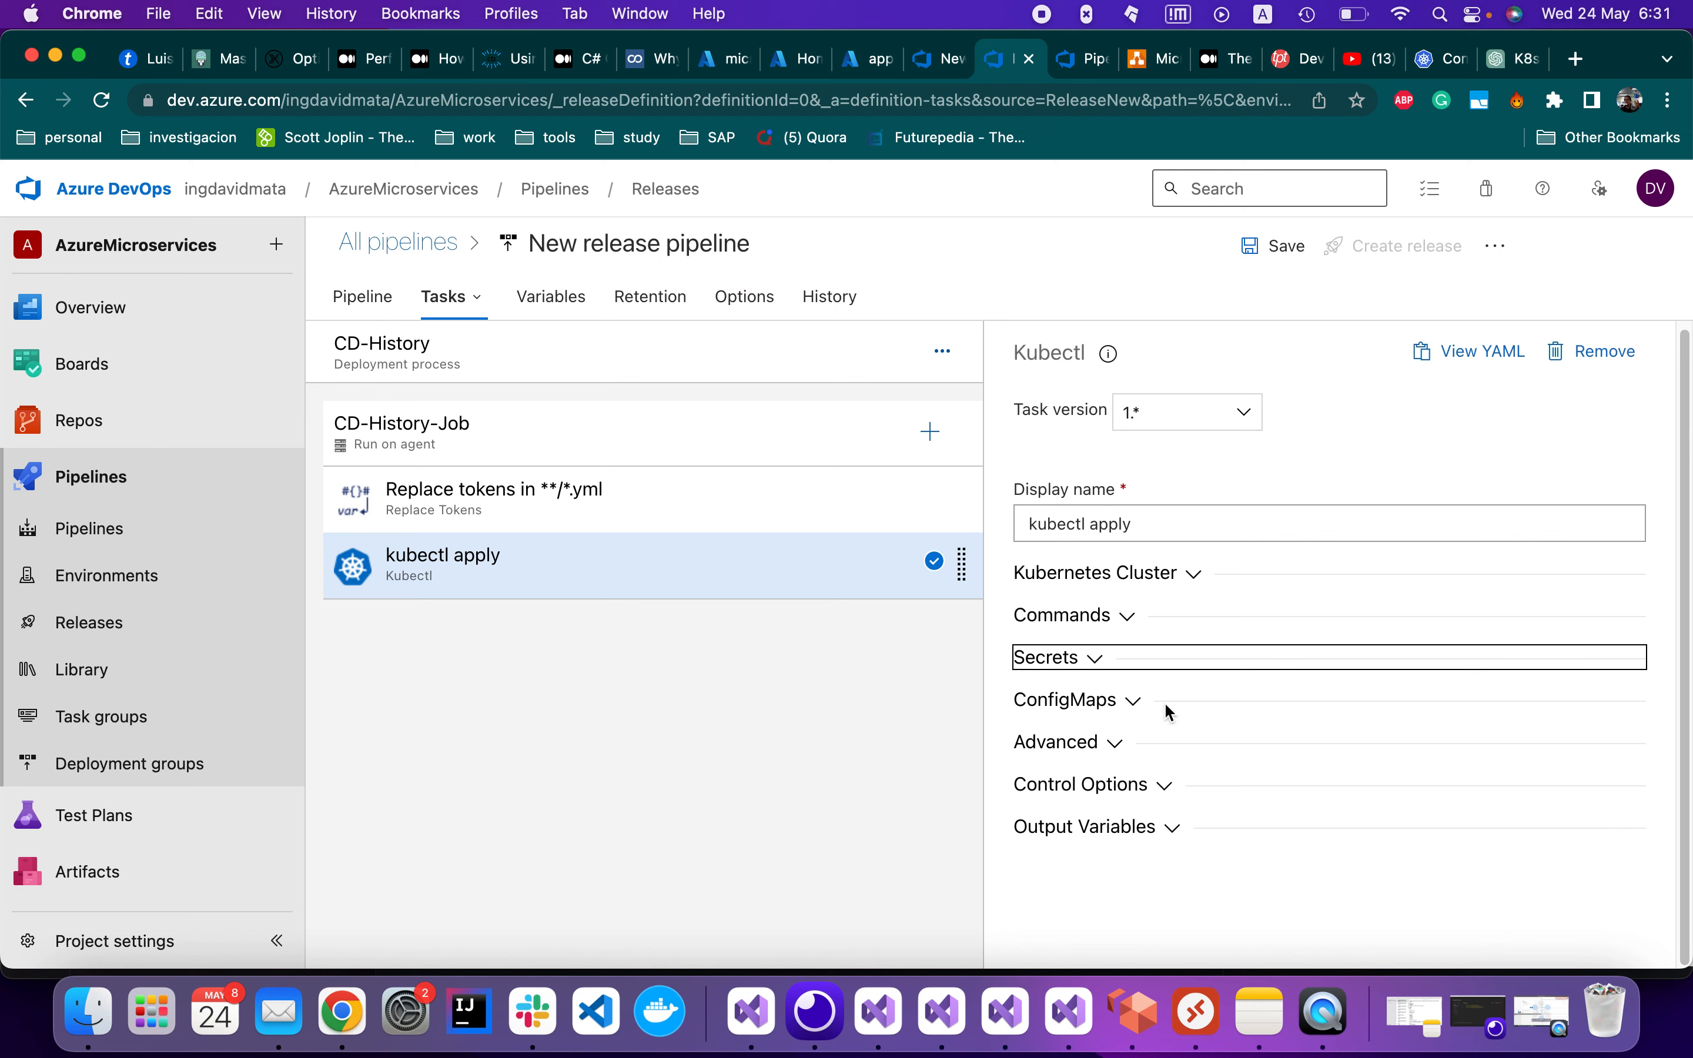
Under Advanced, turn on Check for latest version and clear the 1.13.2 version spec
click(1125, 750)
scroll(1155, 763, down, 5)
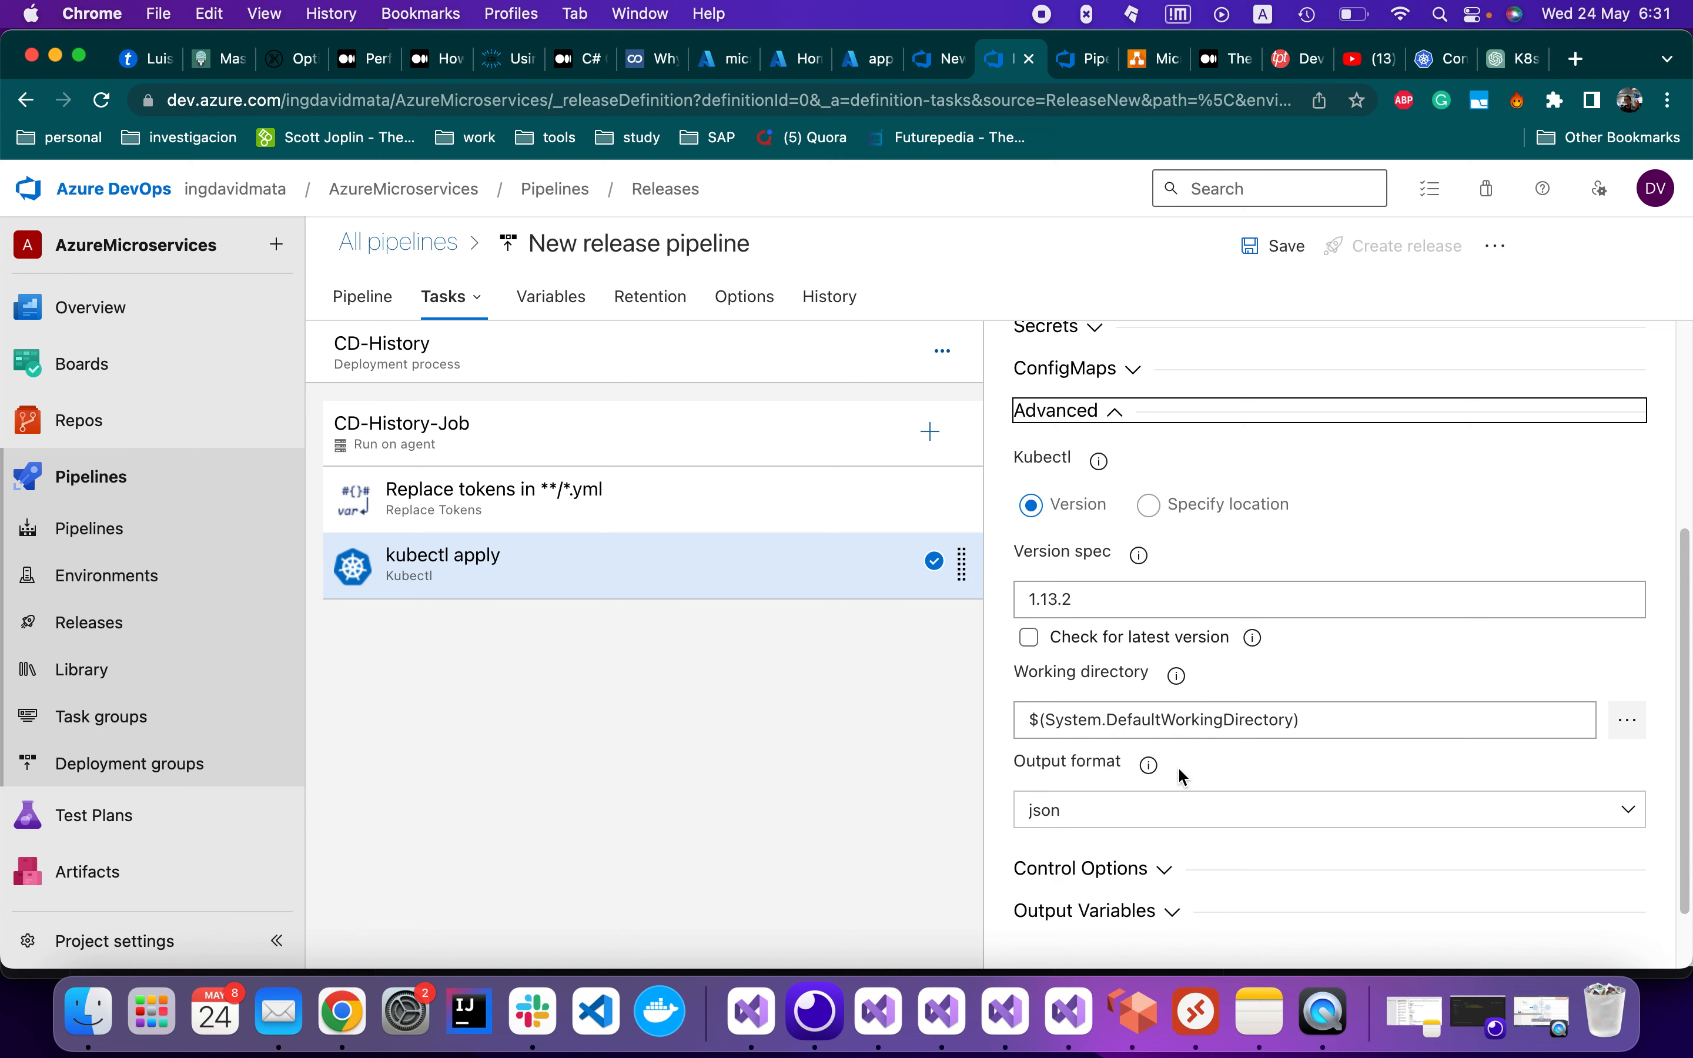
scroll(1182, 776, down, 1)
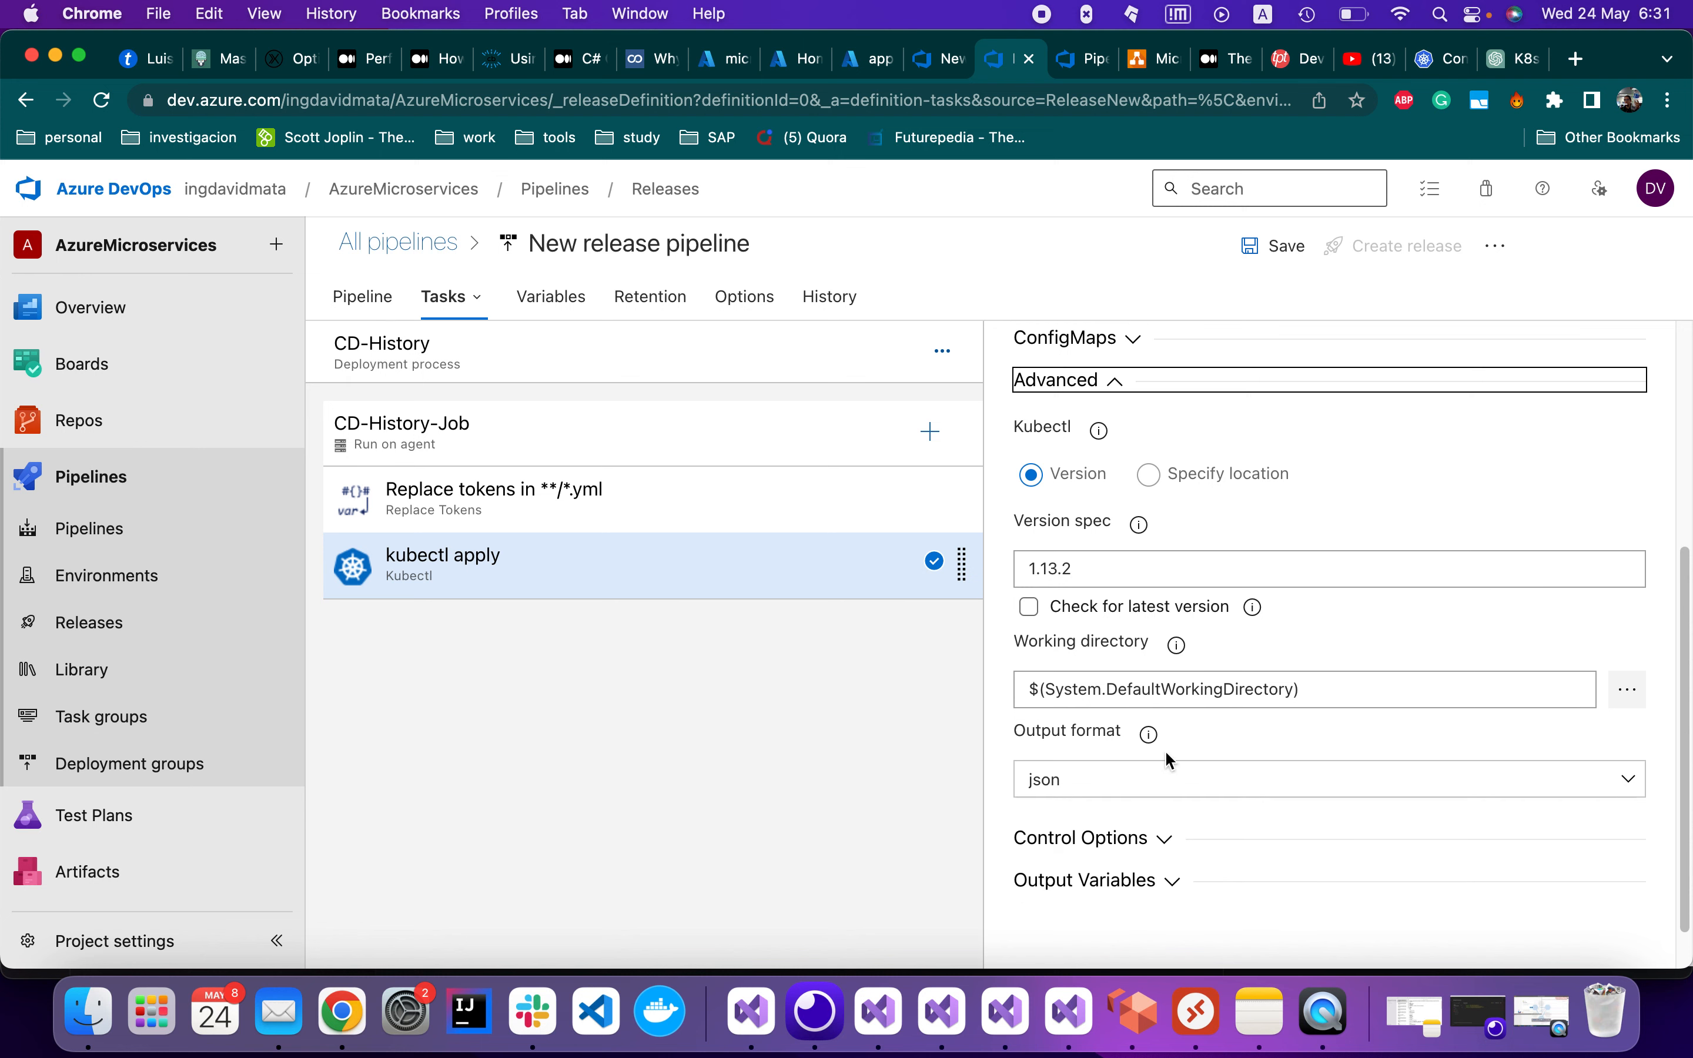
click(1037, 614)
double_click(1092, 570)
key(BackSpace)
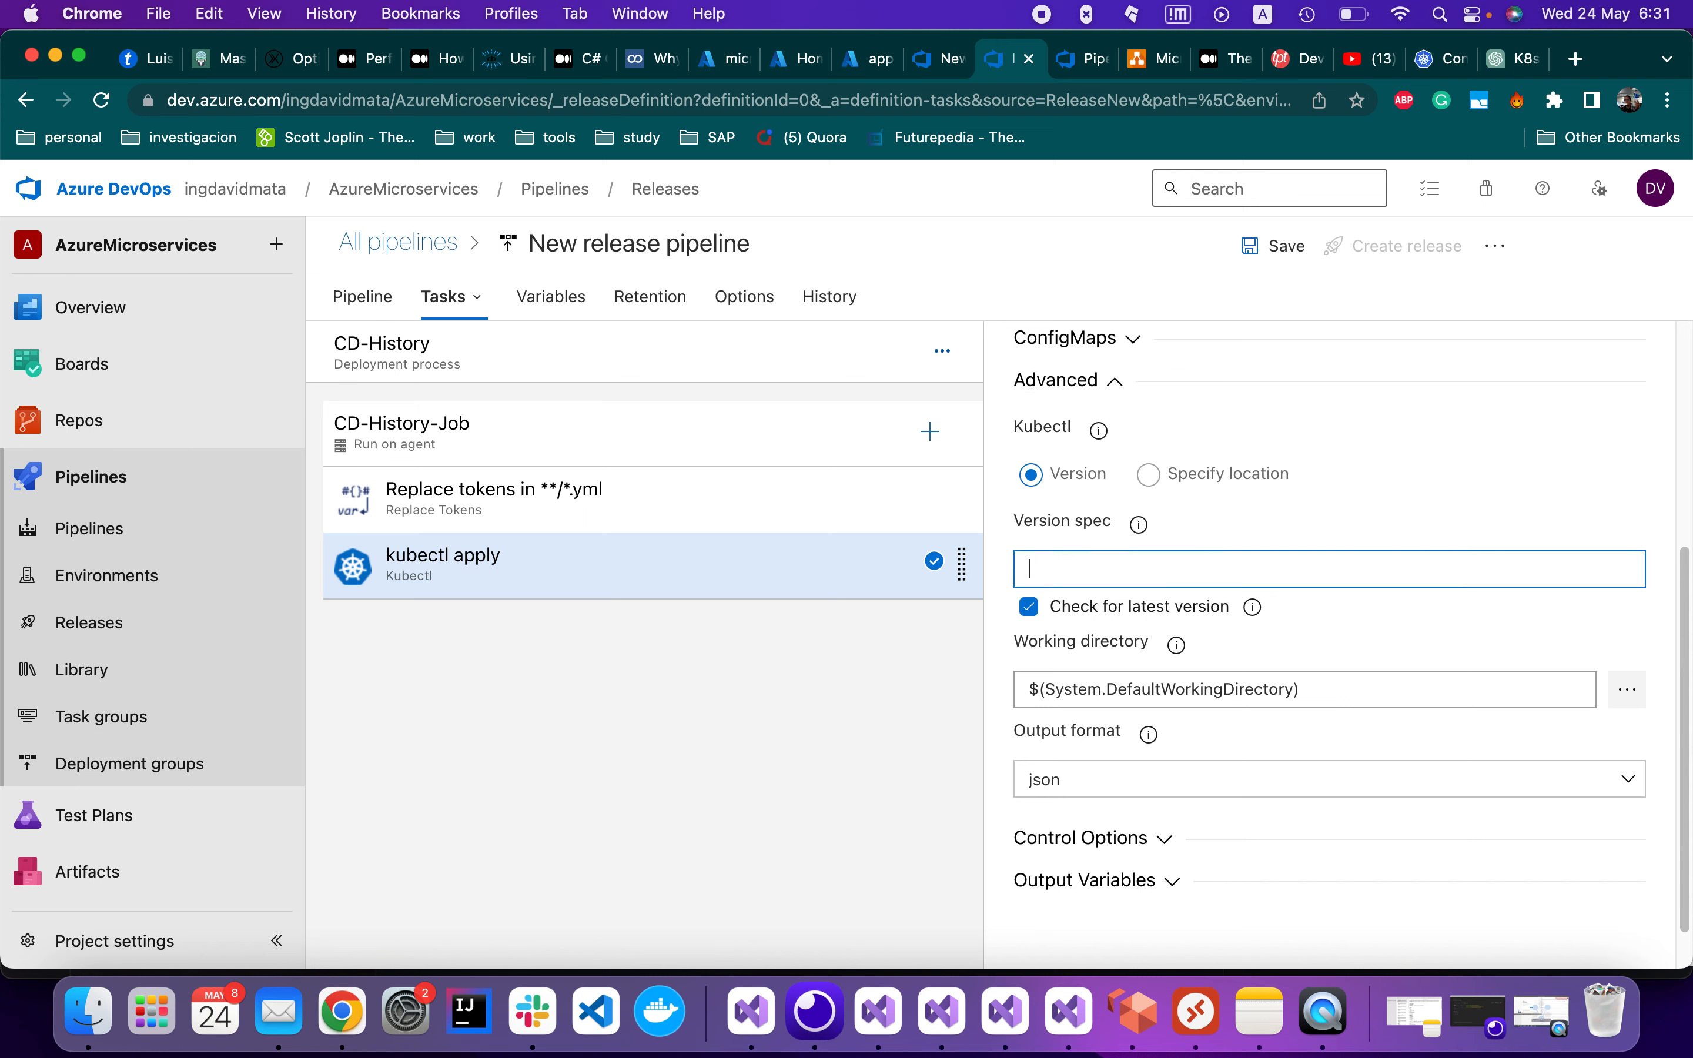
Review Control Options and Output Variables, then bring k8s.yml in Visual Studio forward
scroll(1217, 776, down, 1)
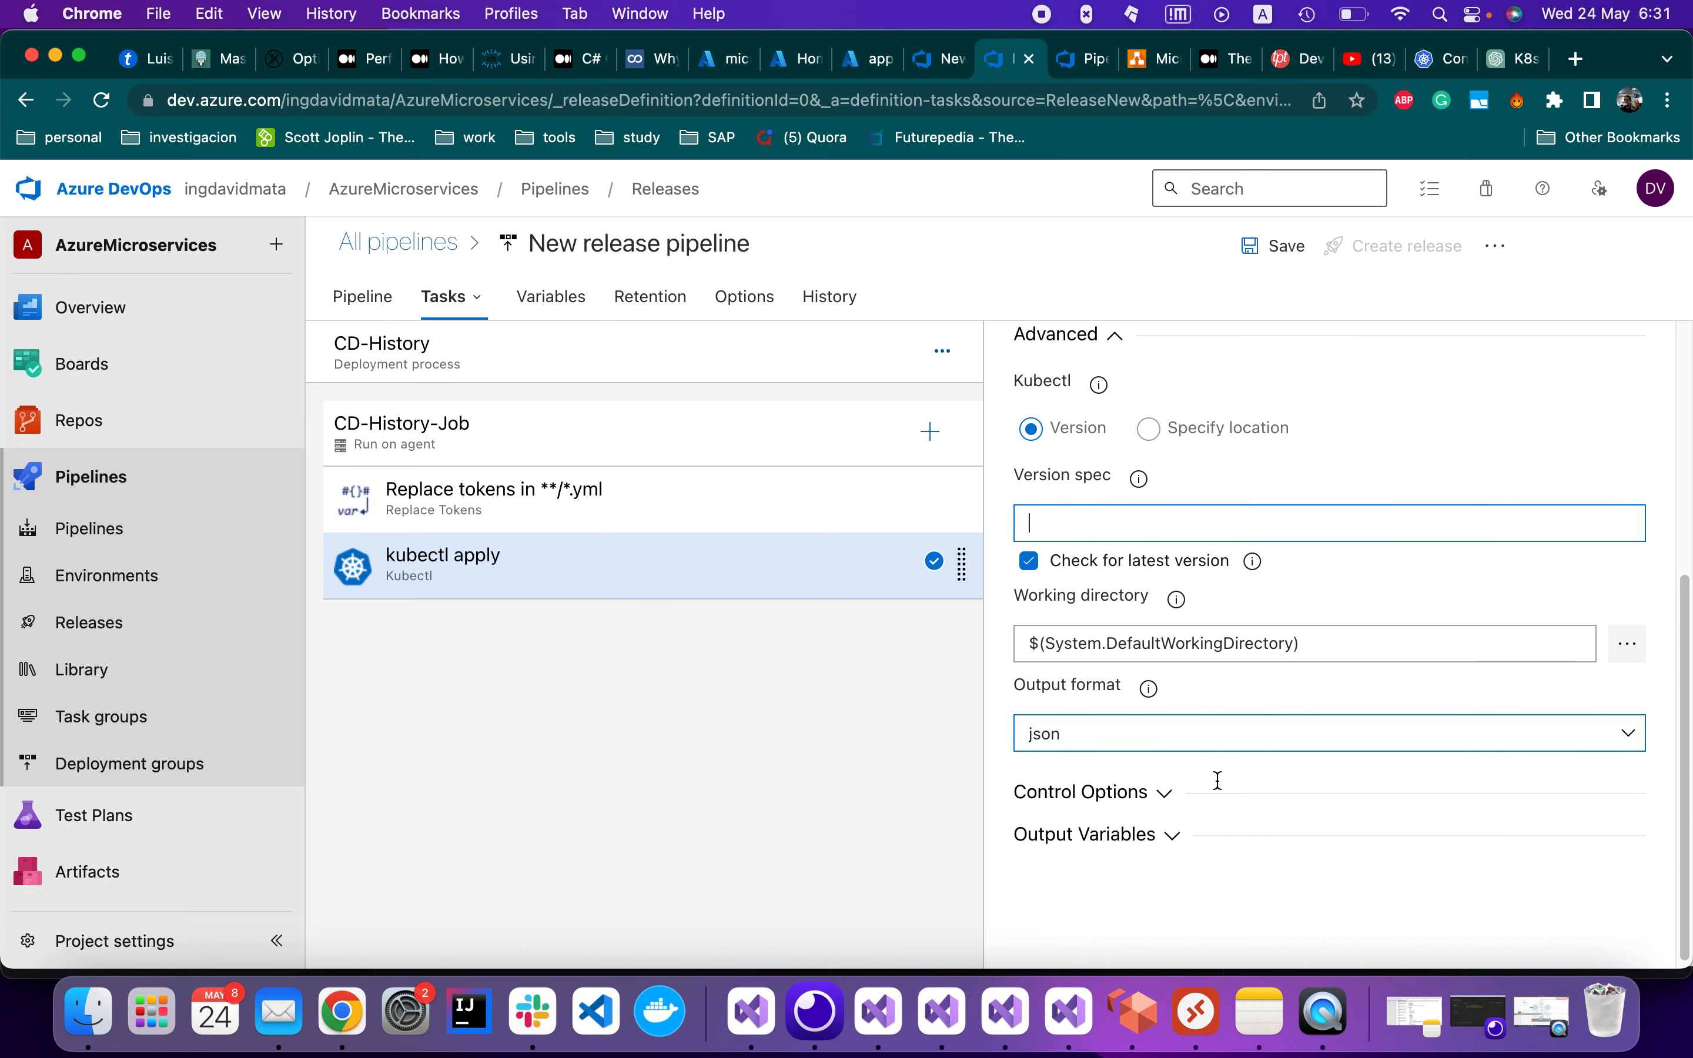
scroll(1217, 781, down, 1)
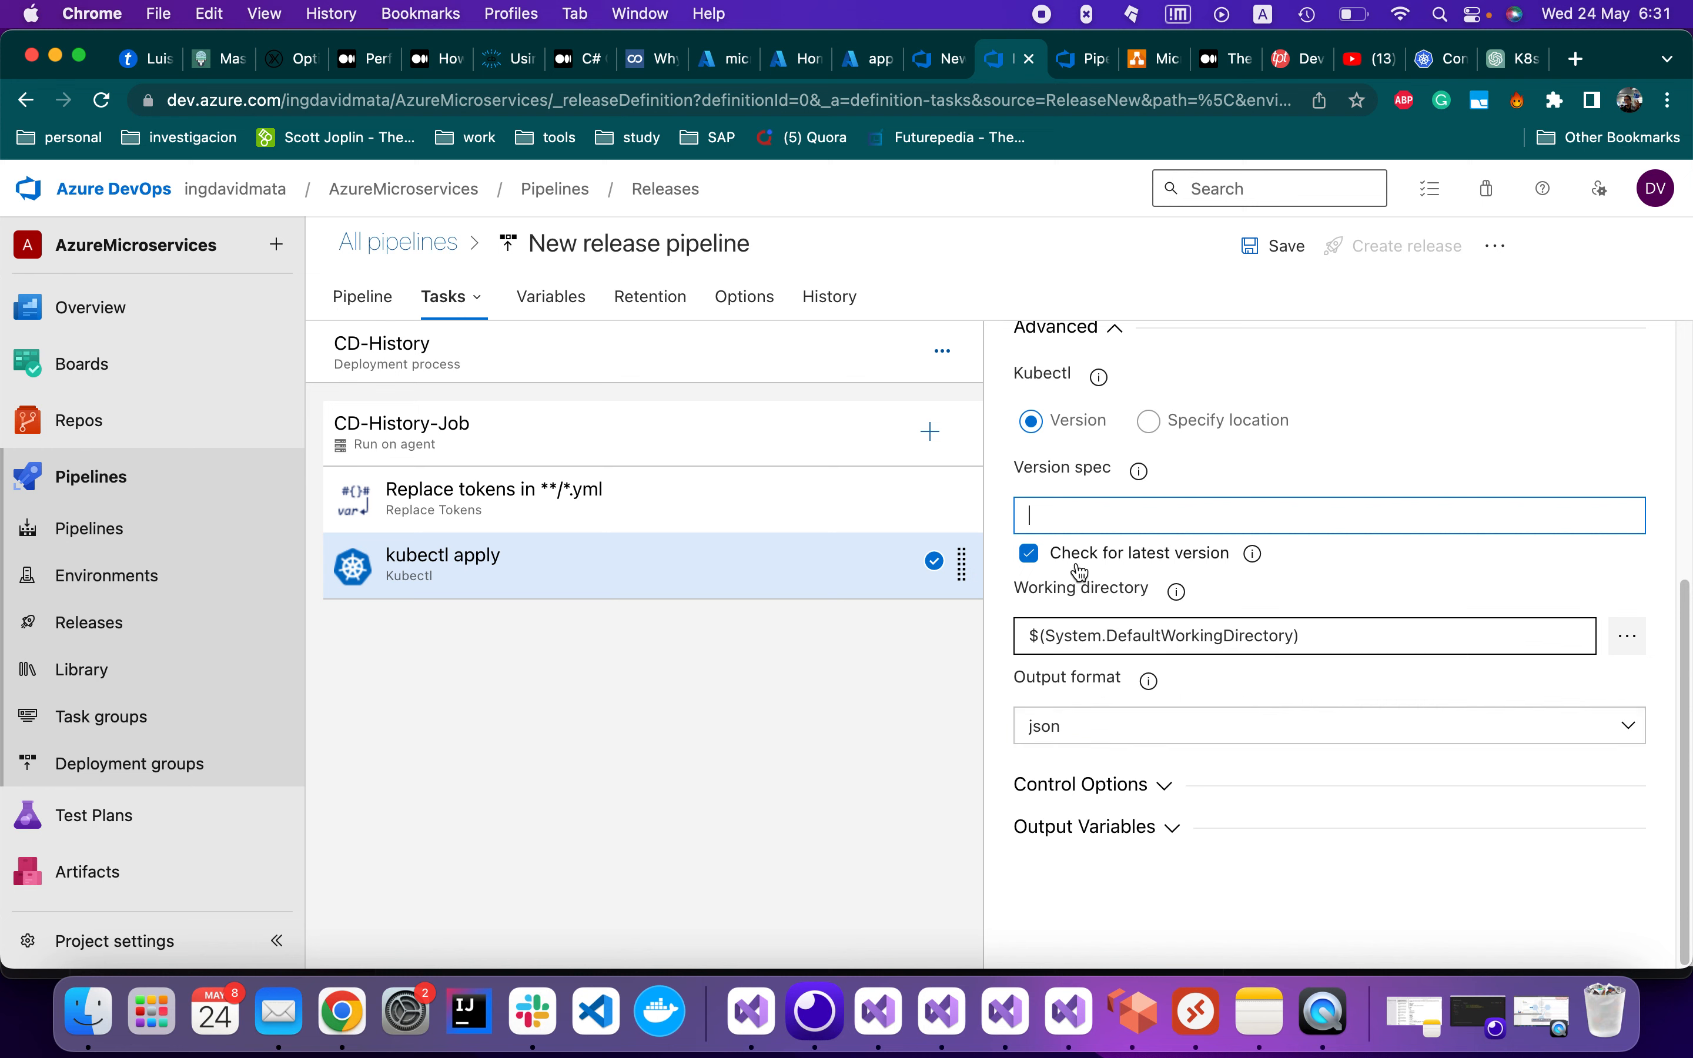
click(1151, 785)
scroll(1154, 794, down, 5)
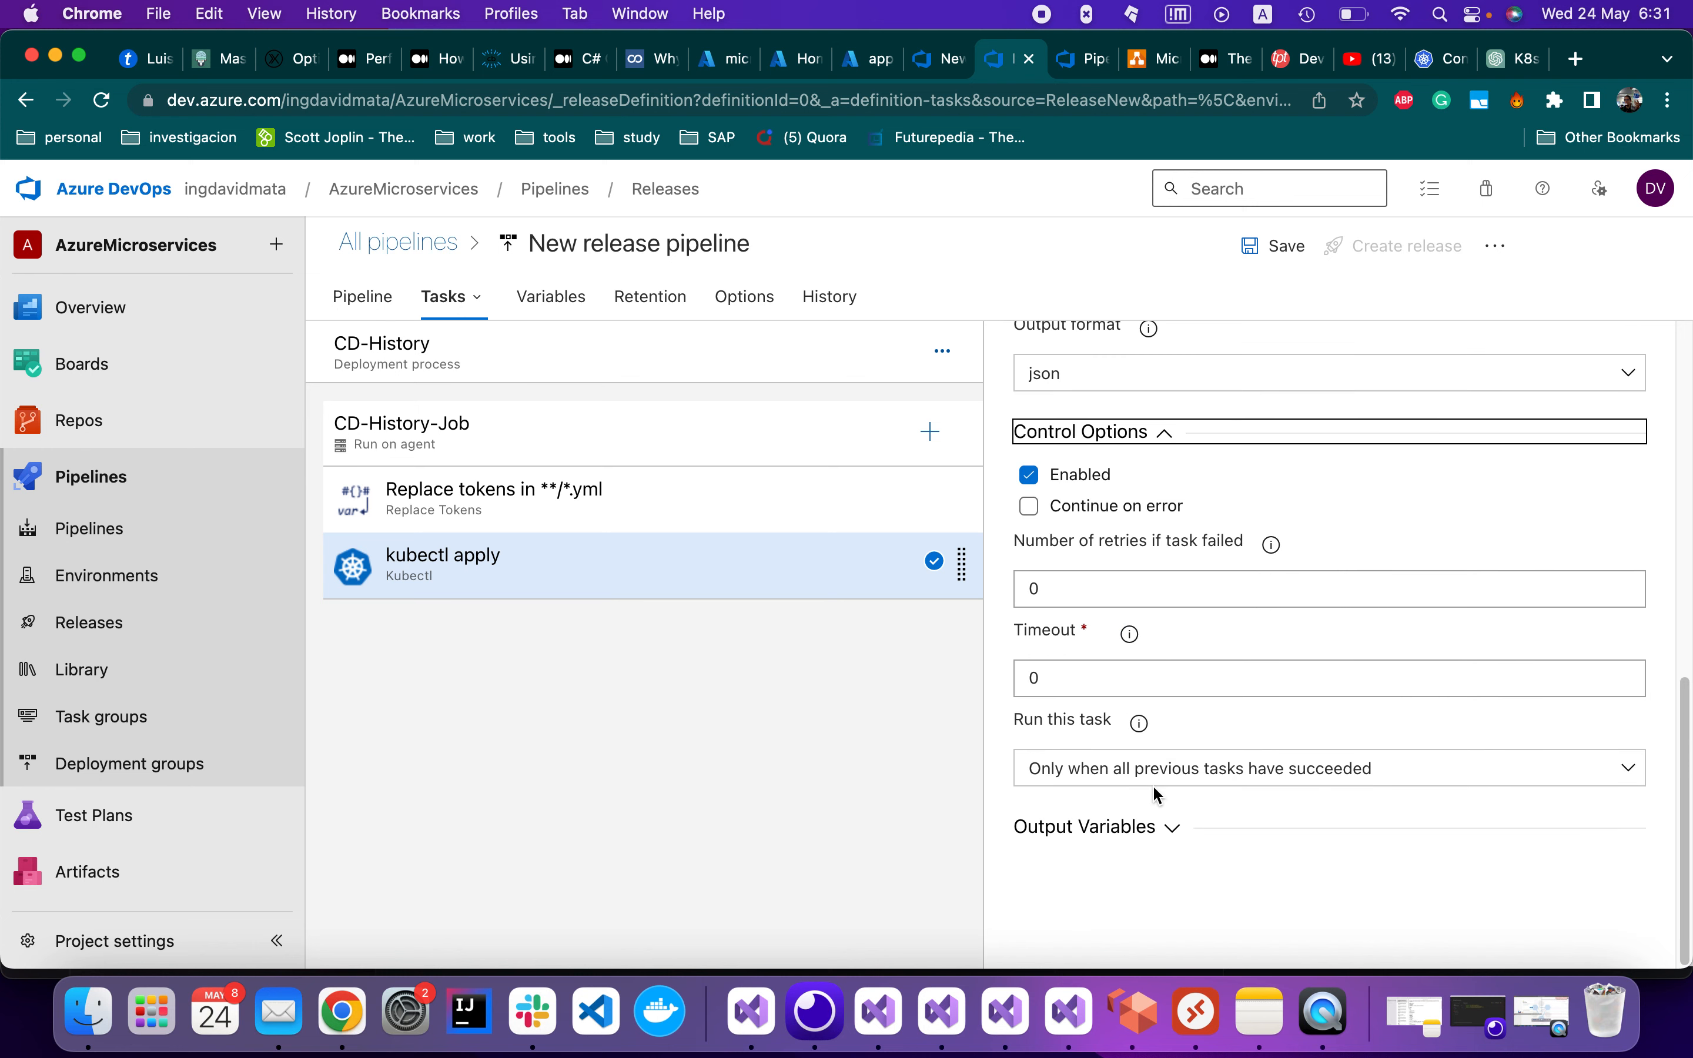
click(1162, 828)
scroll(1182, 841, down, 3)
scroll(1182, 841, up, 10)
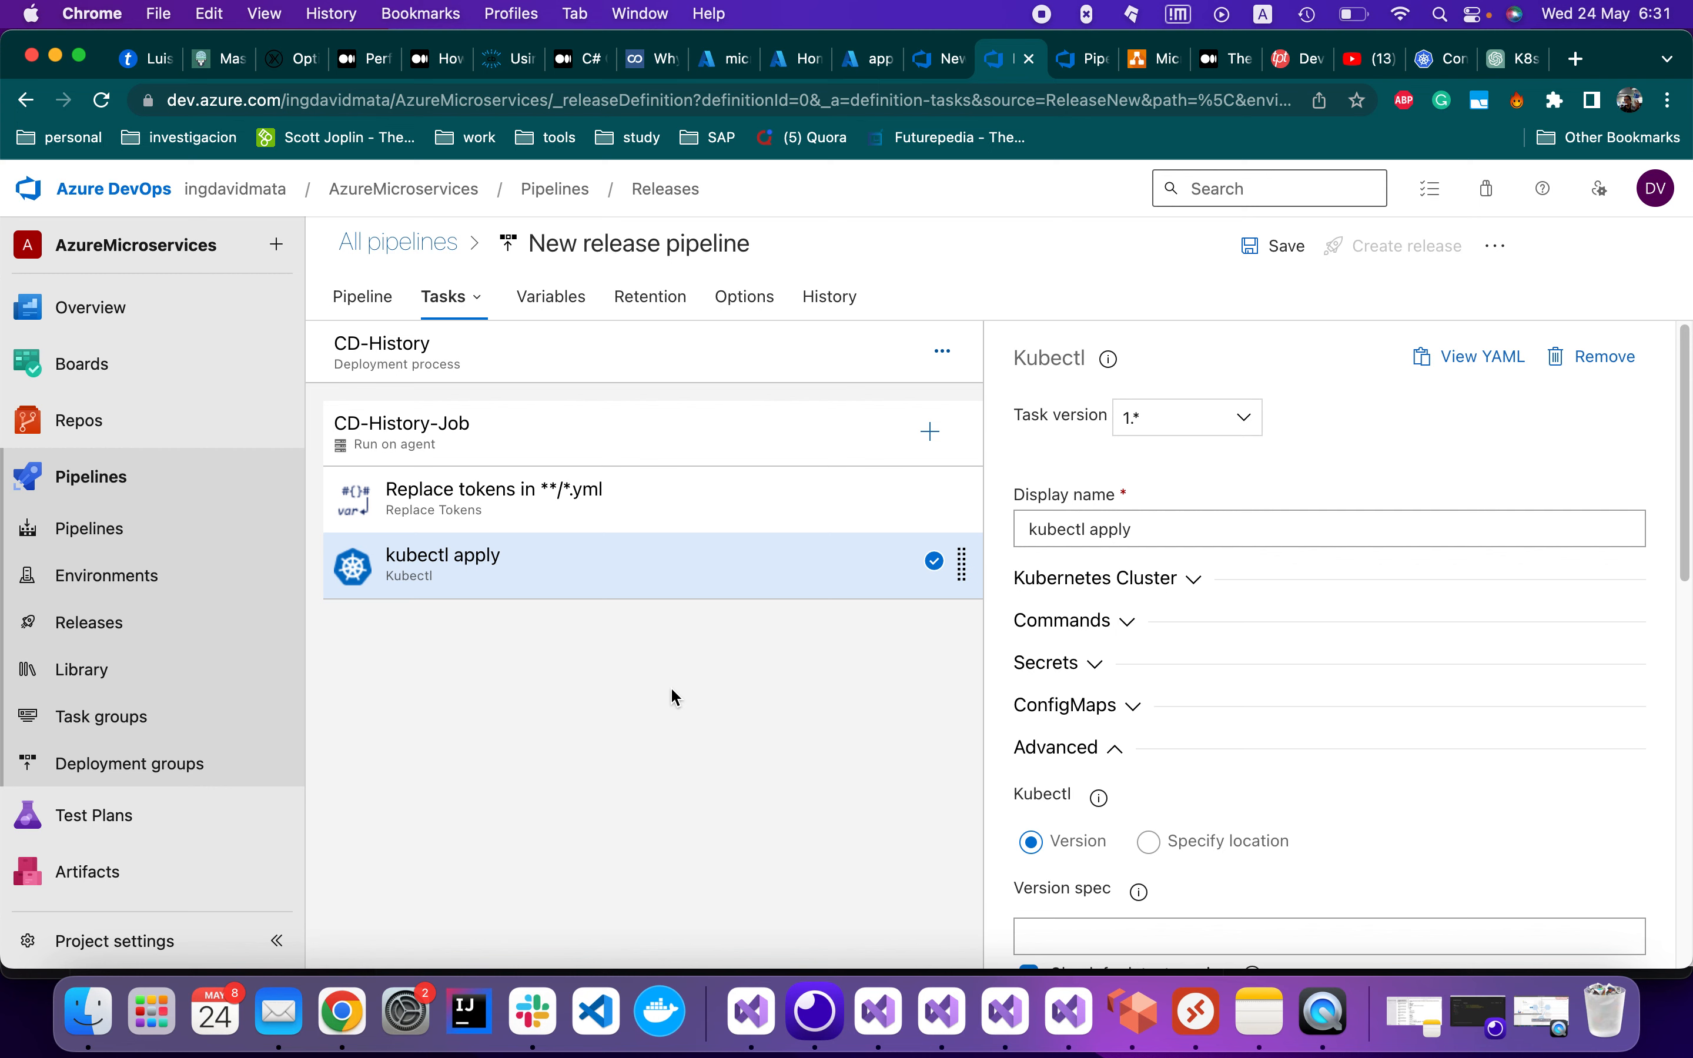
click(879, 1011)
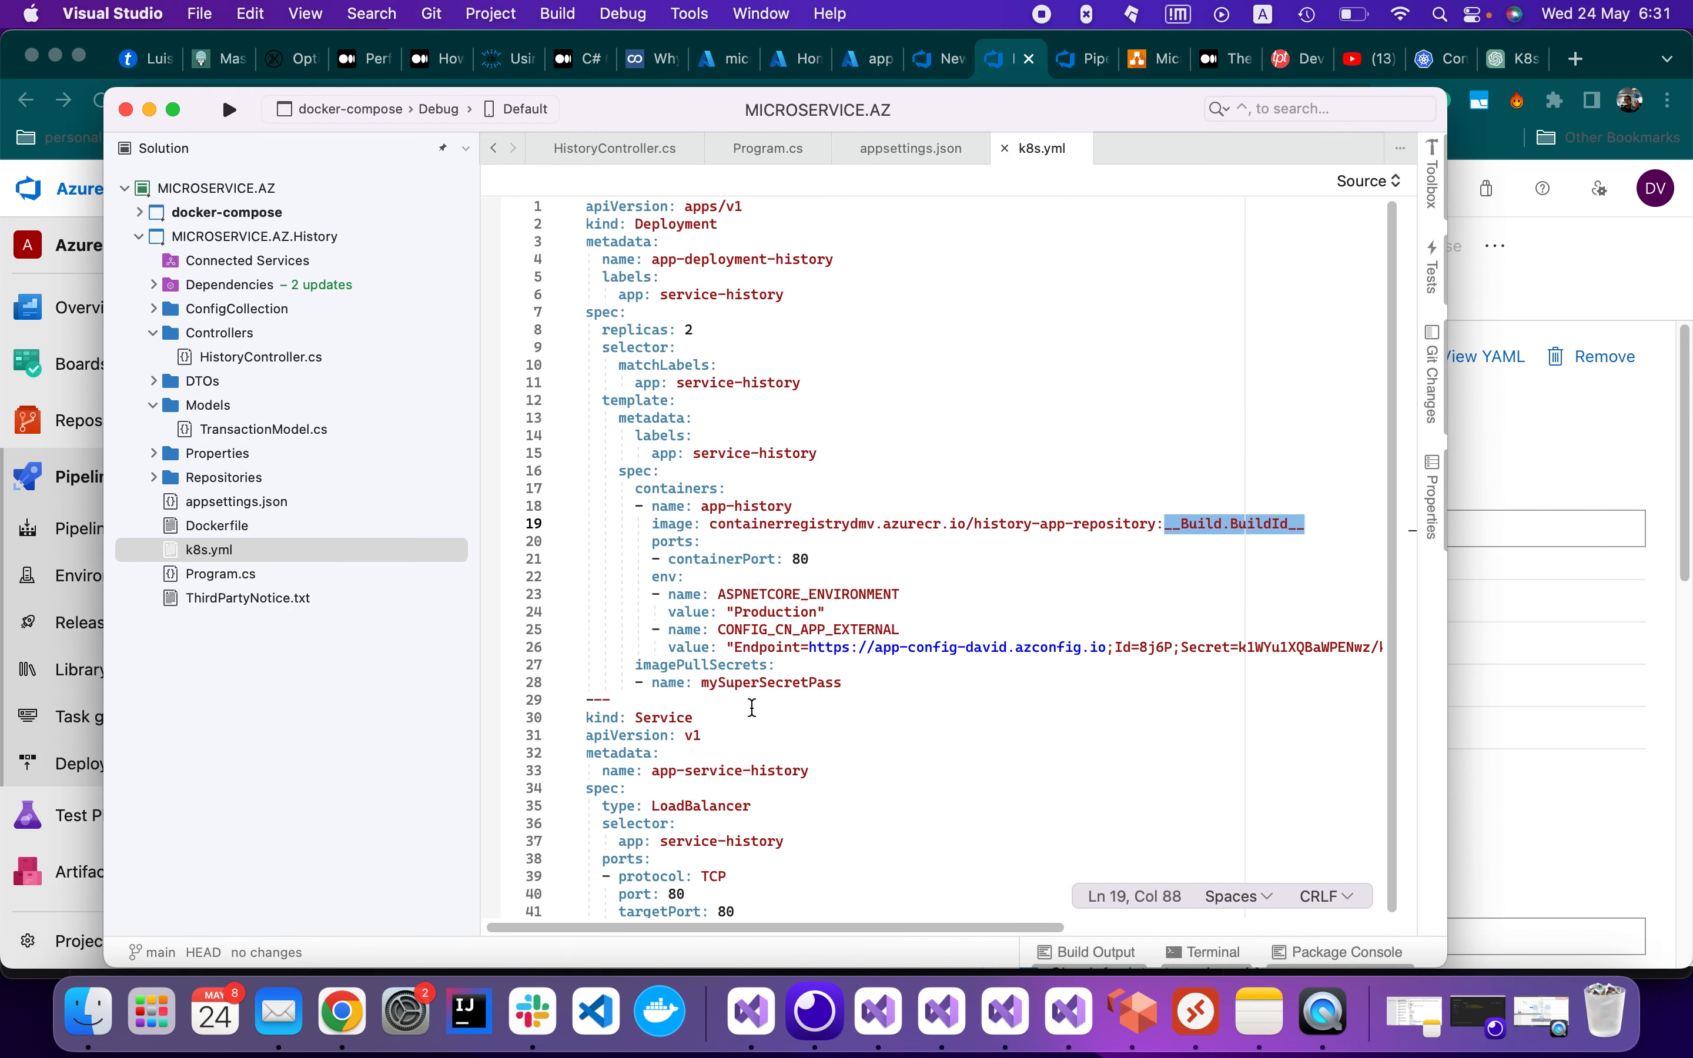
Return to the release pipeline and show its empty Variables list
click(1512, 442)
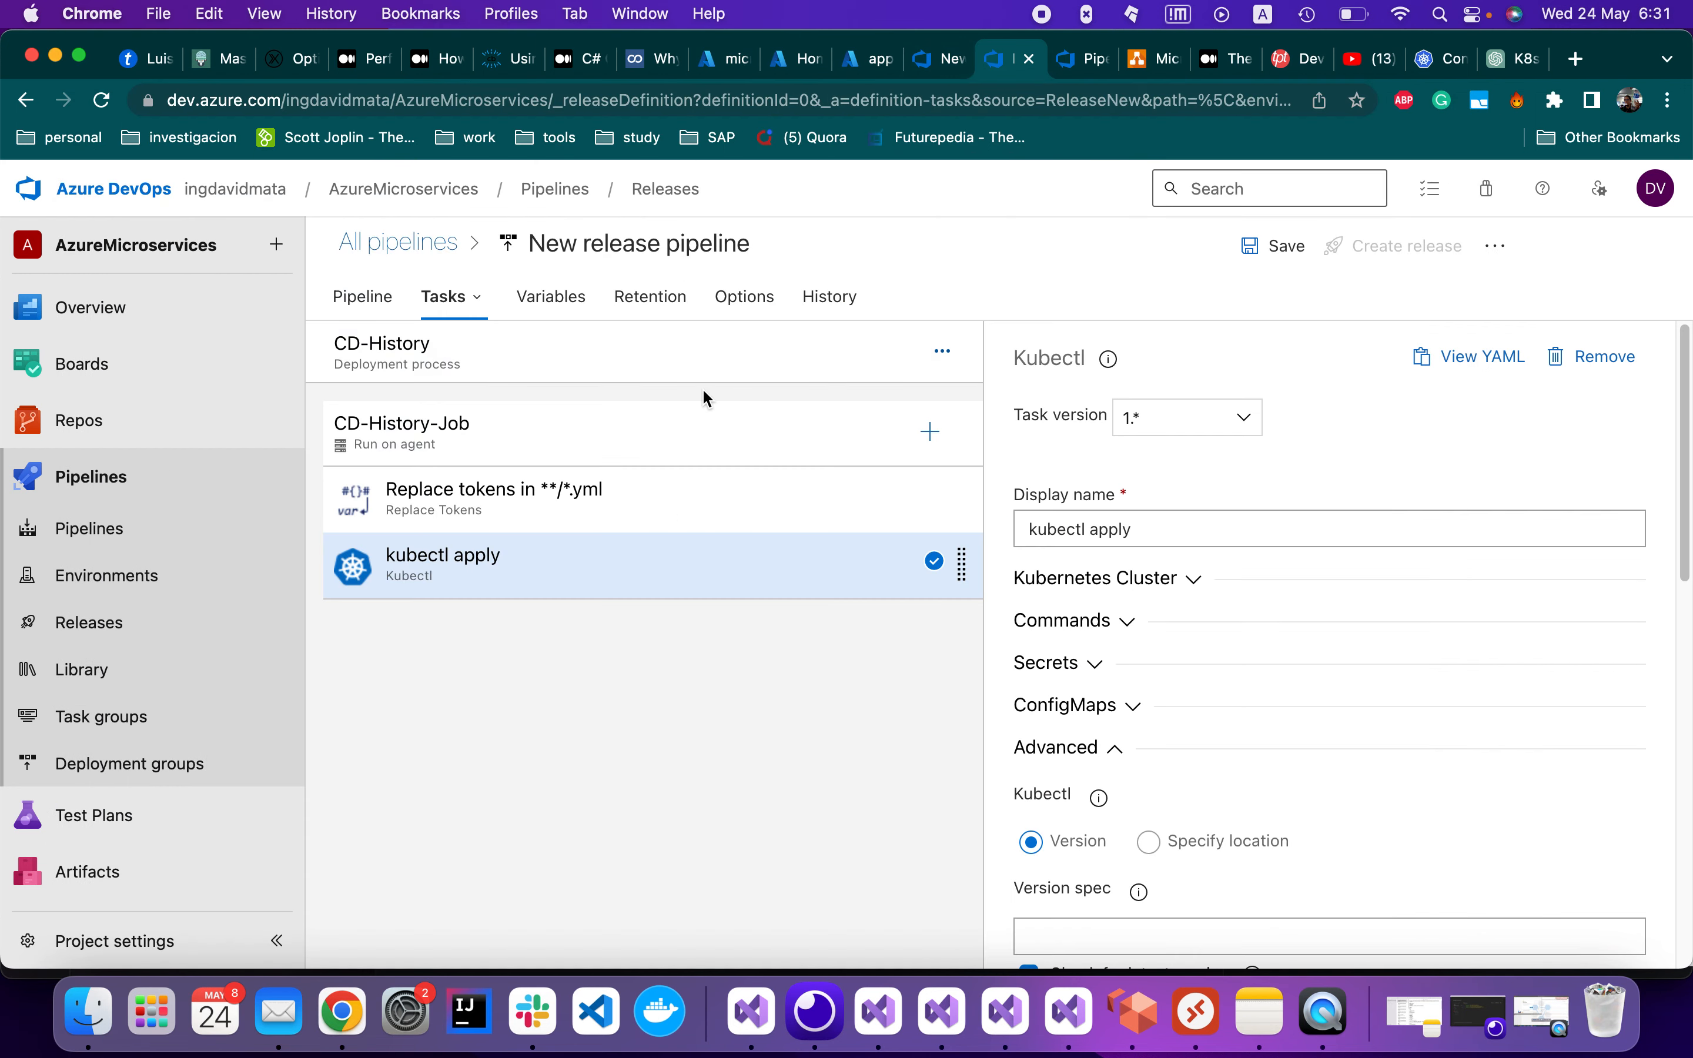
click(551, 300)
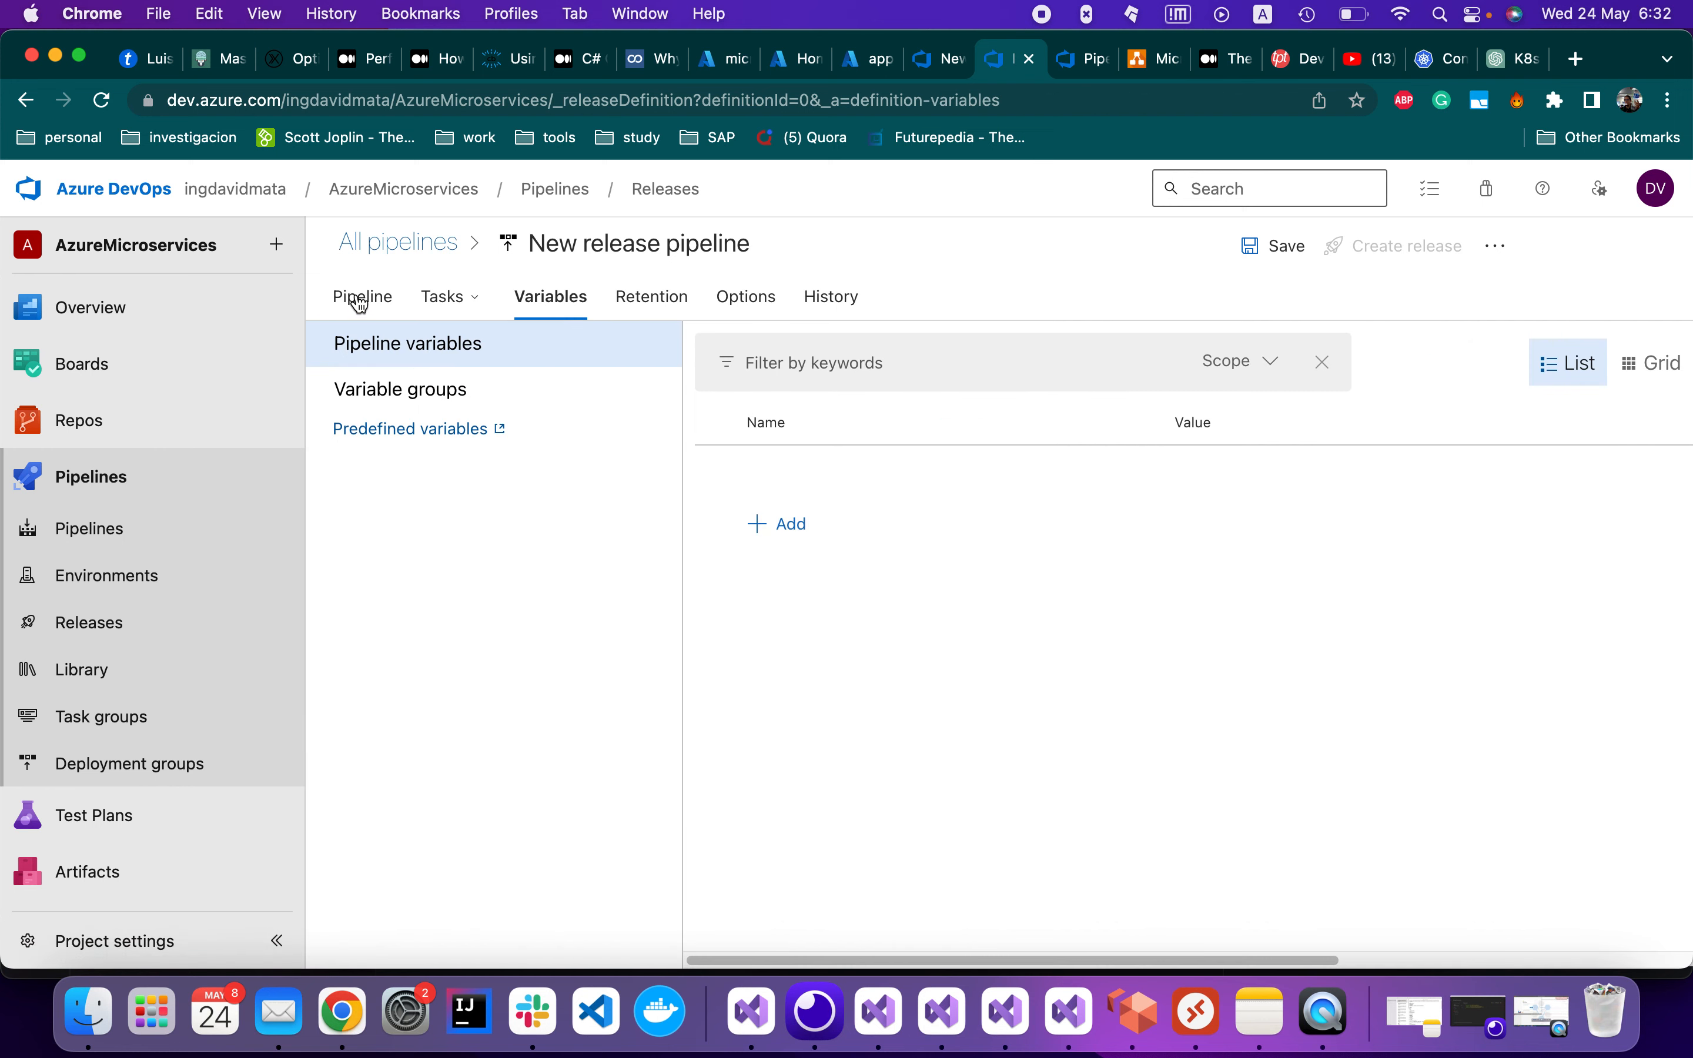
Return to the Pipeline diagram with the _ci-history-pipeline artifact feeding CD-History
click(361, 302)
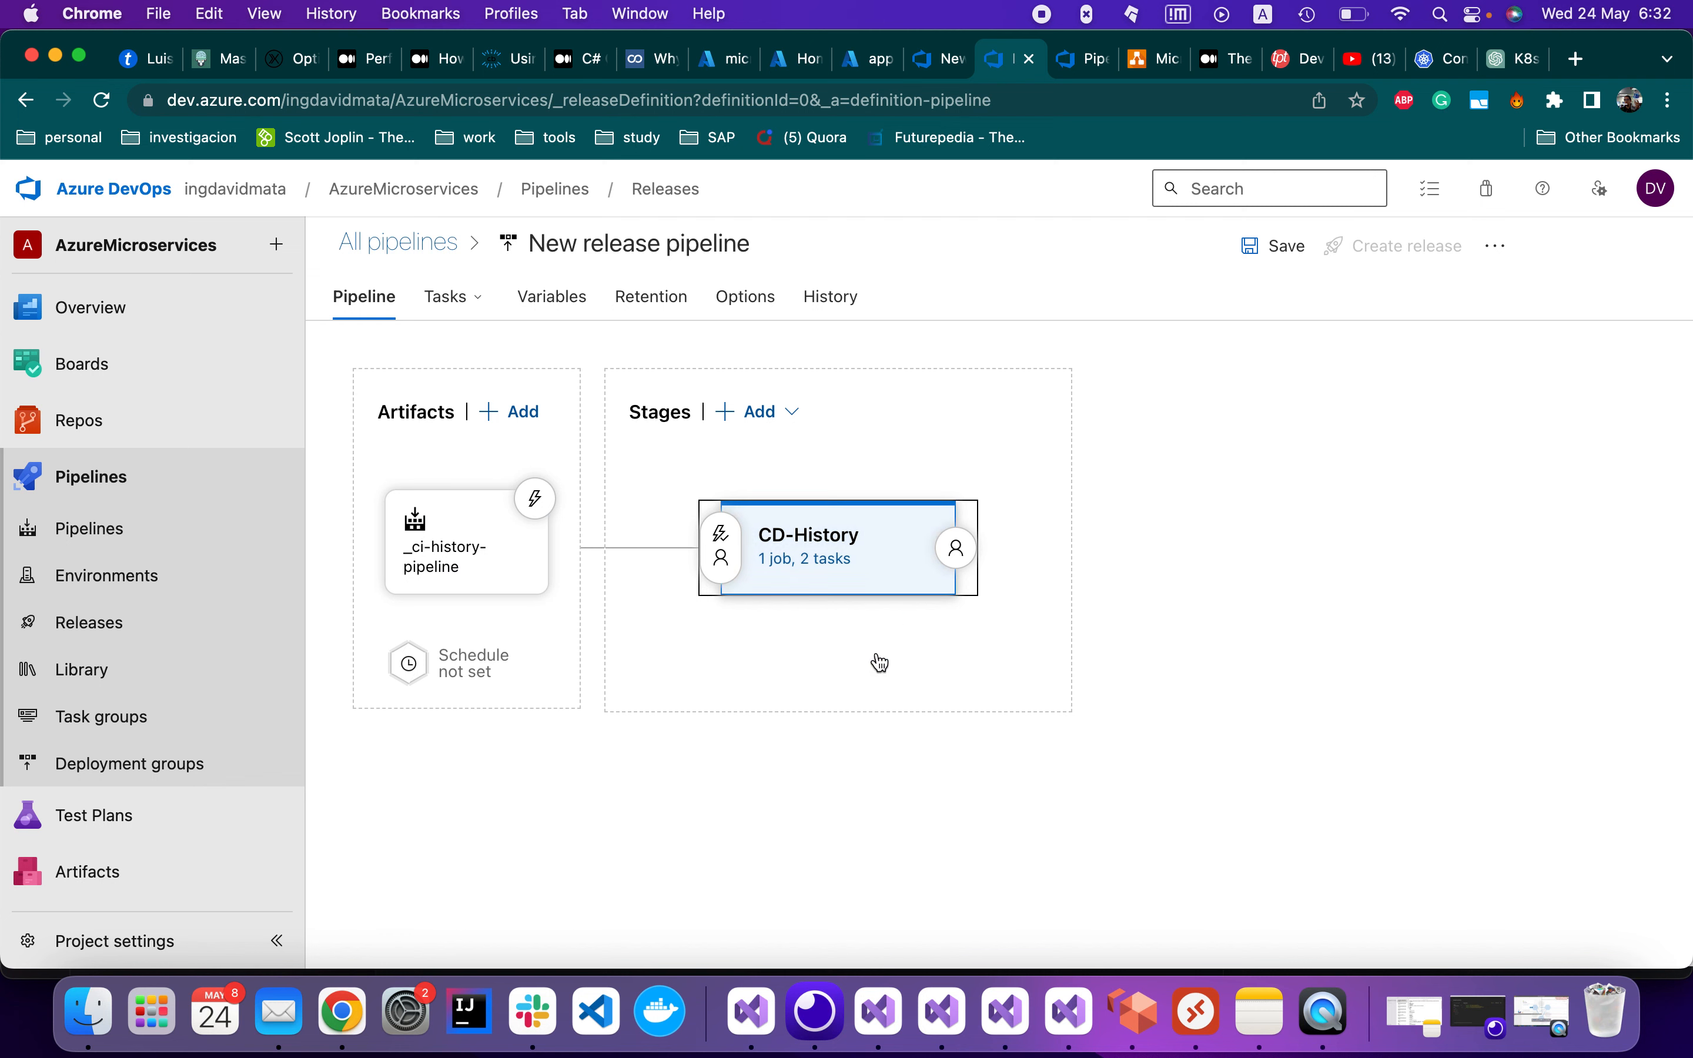
mouse_move(821, 602)
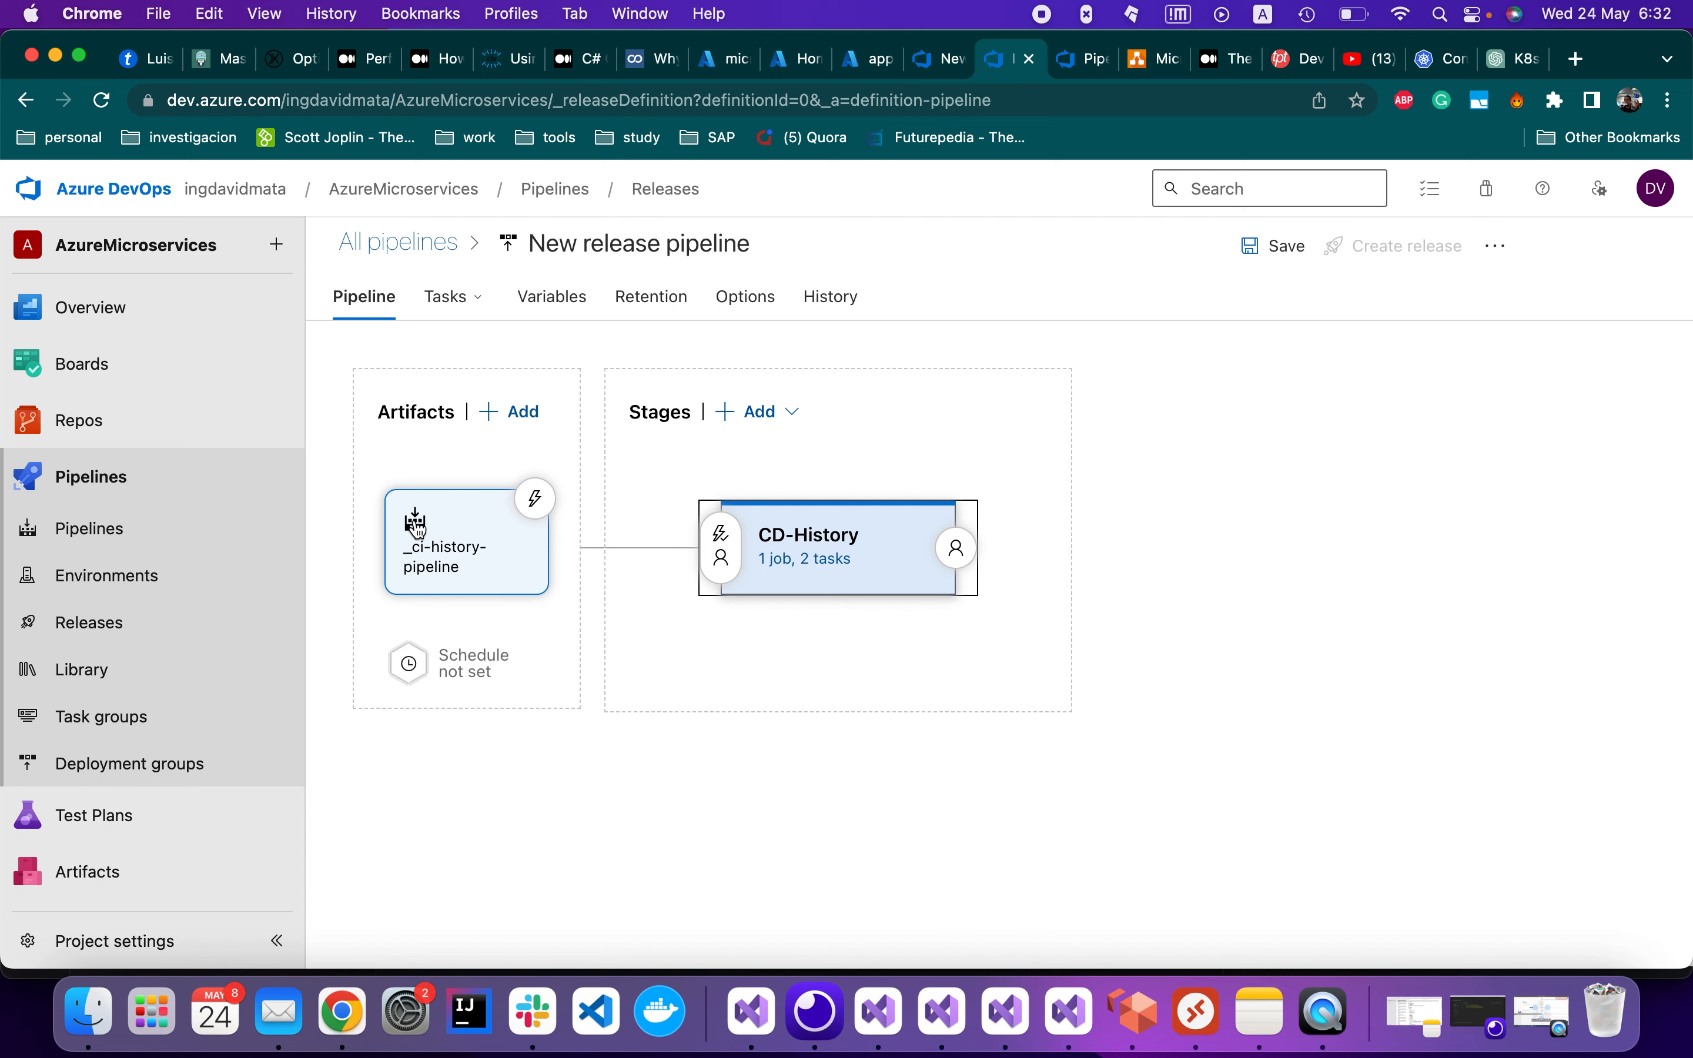
mouse_move(797, 633)
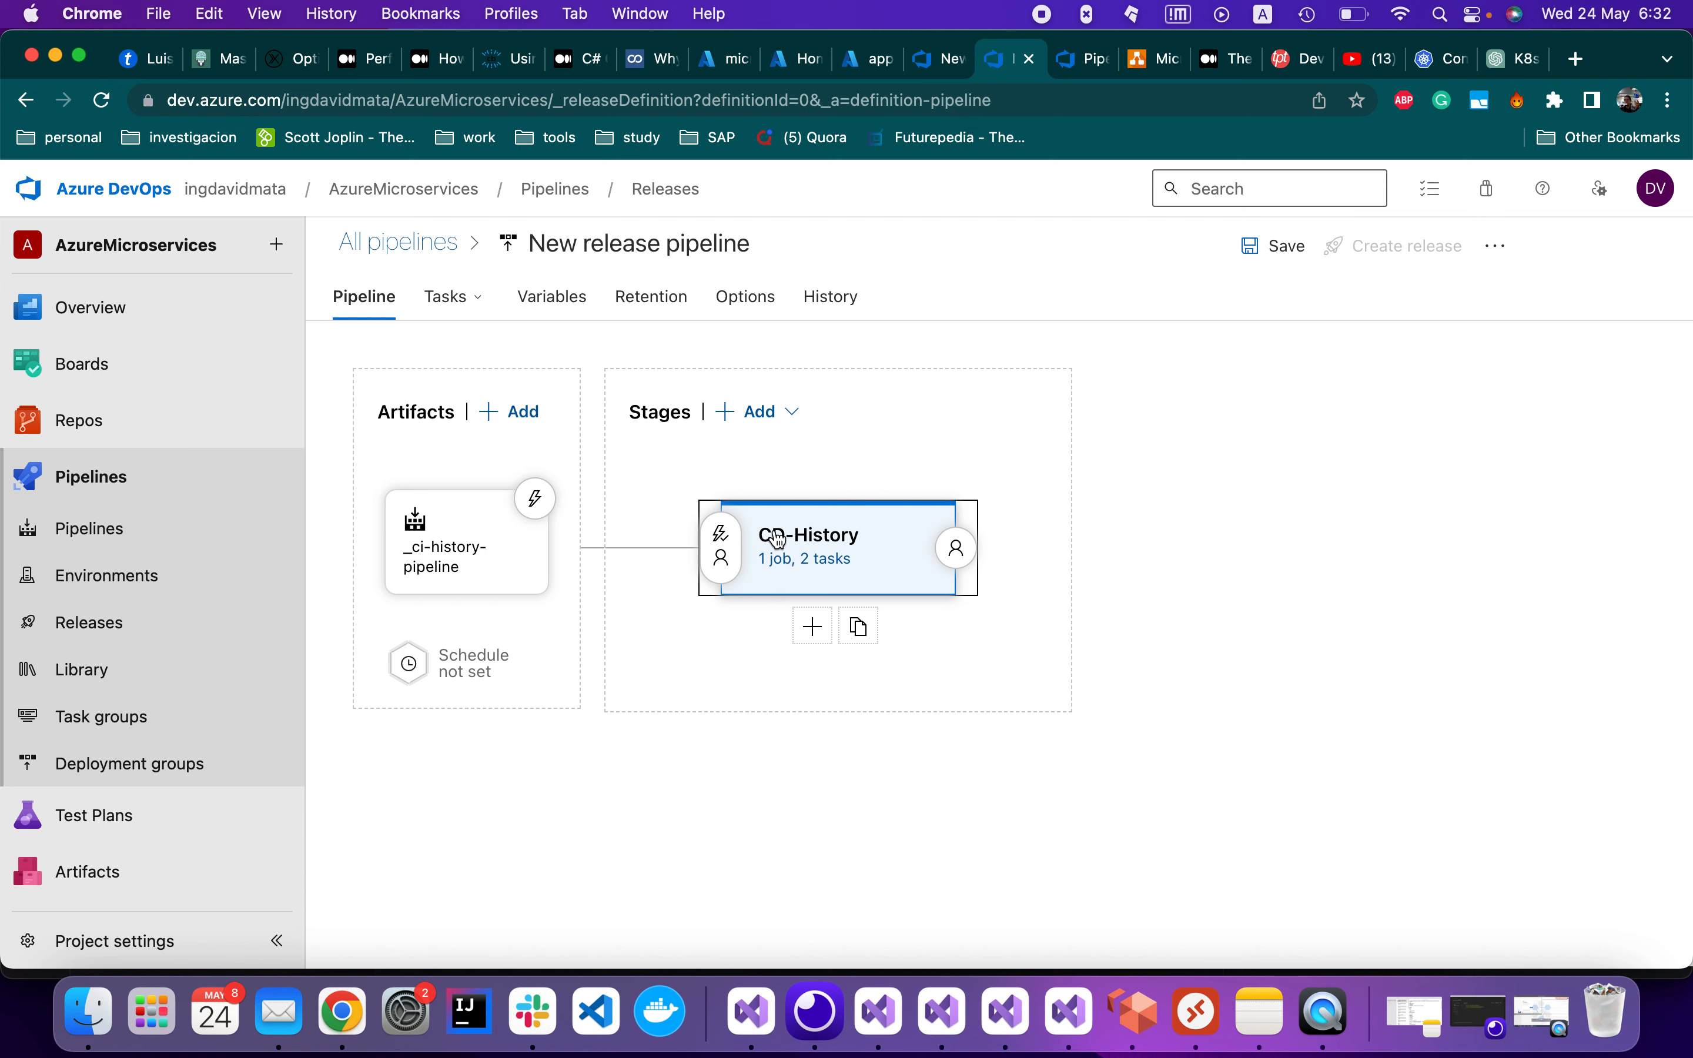
Enable the _ci-history-pipeline continuous deployment trigger and start saving the pipeline
click(542, 513)
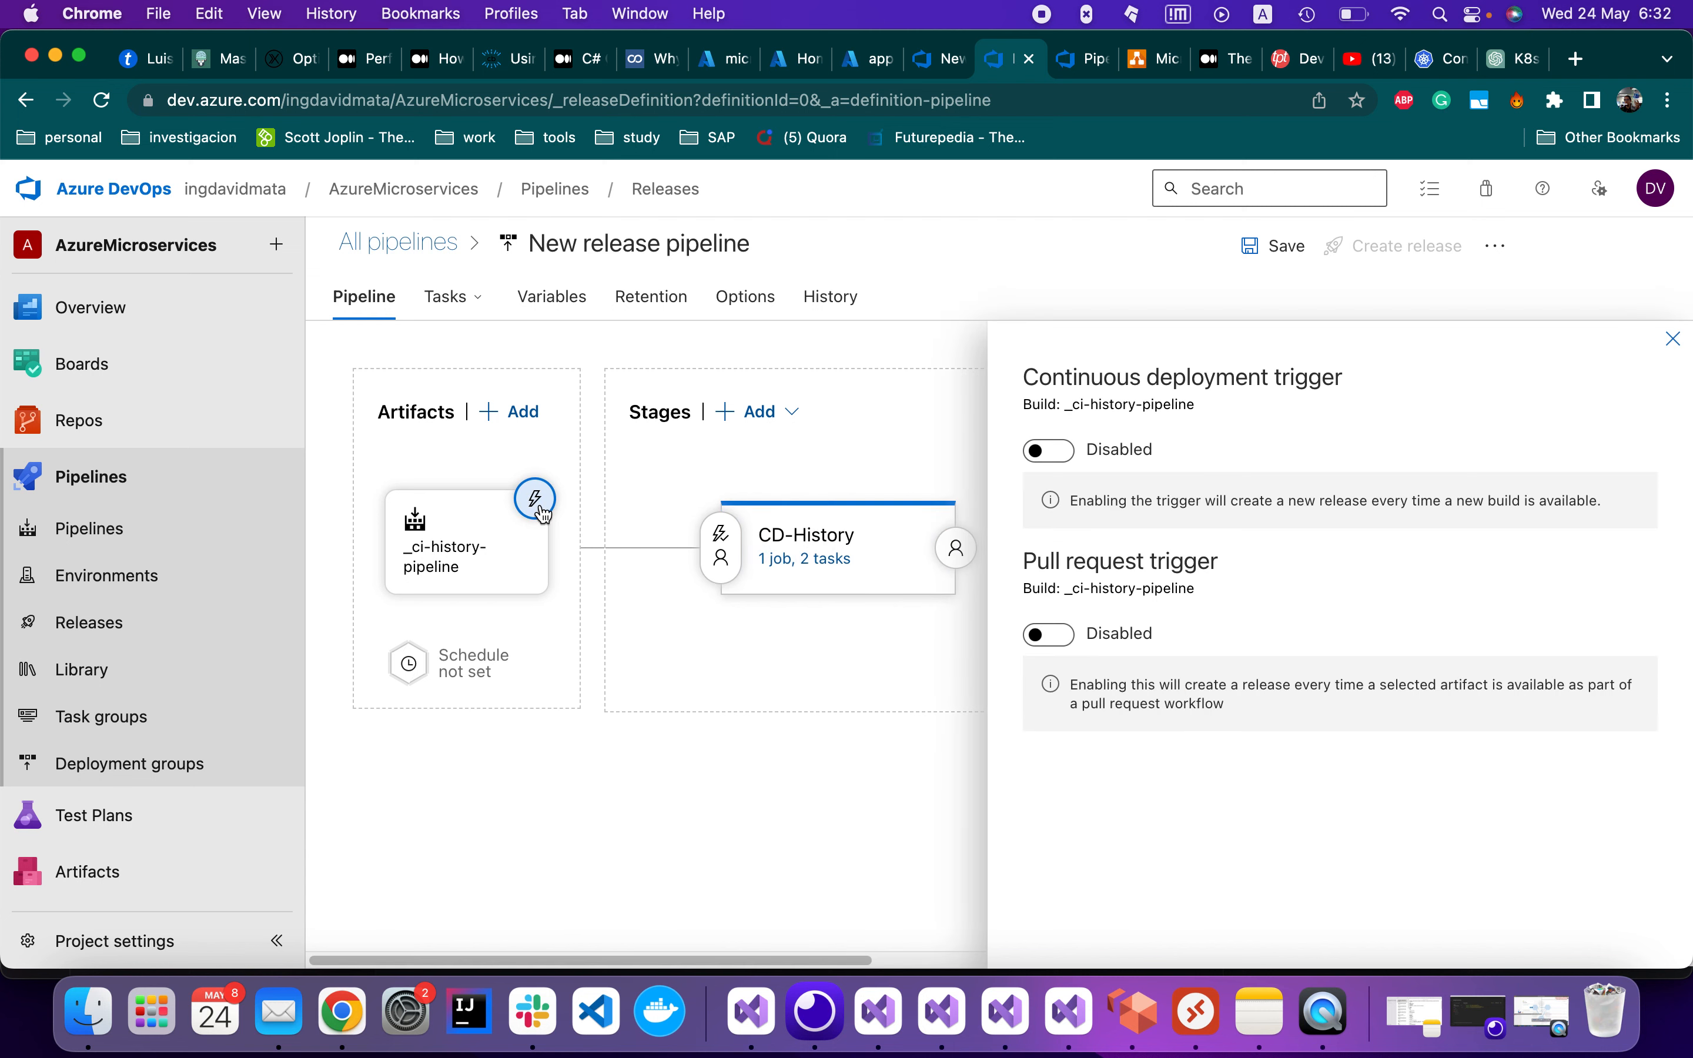
click(1049, 451)
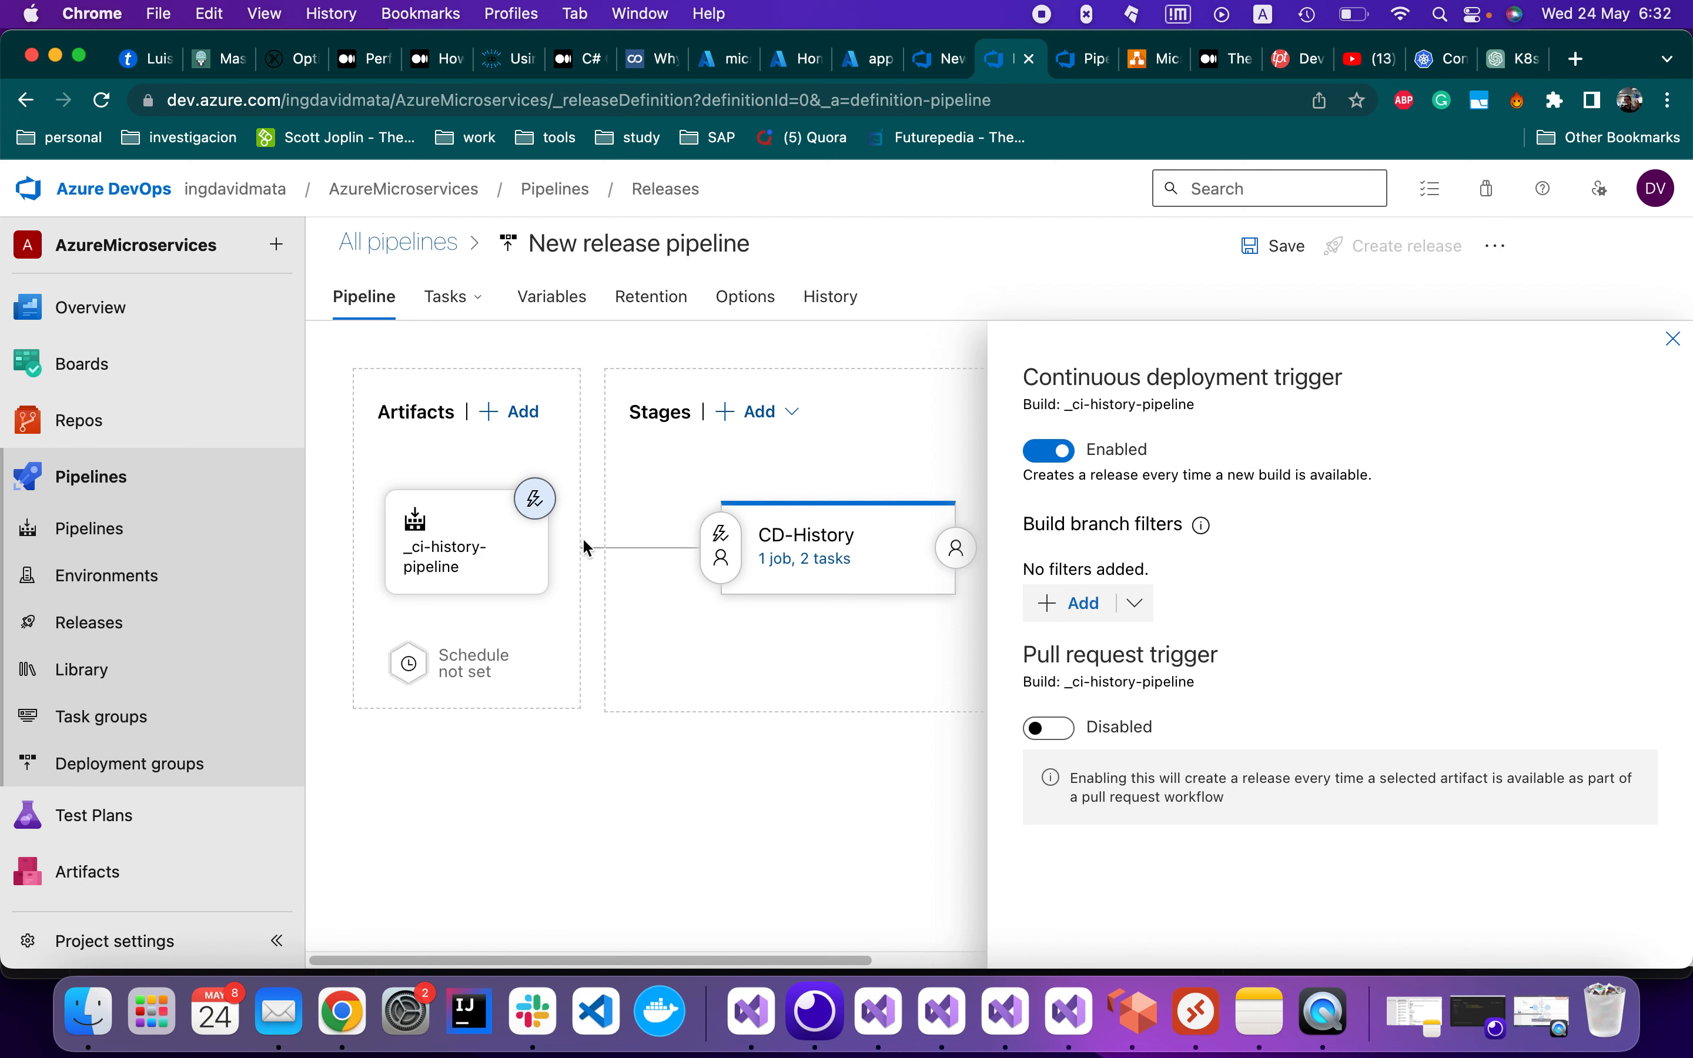
mouse_move(765, 552)
click(1290, 260)
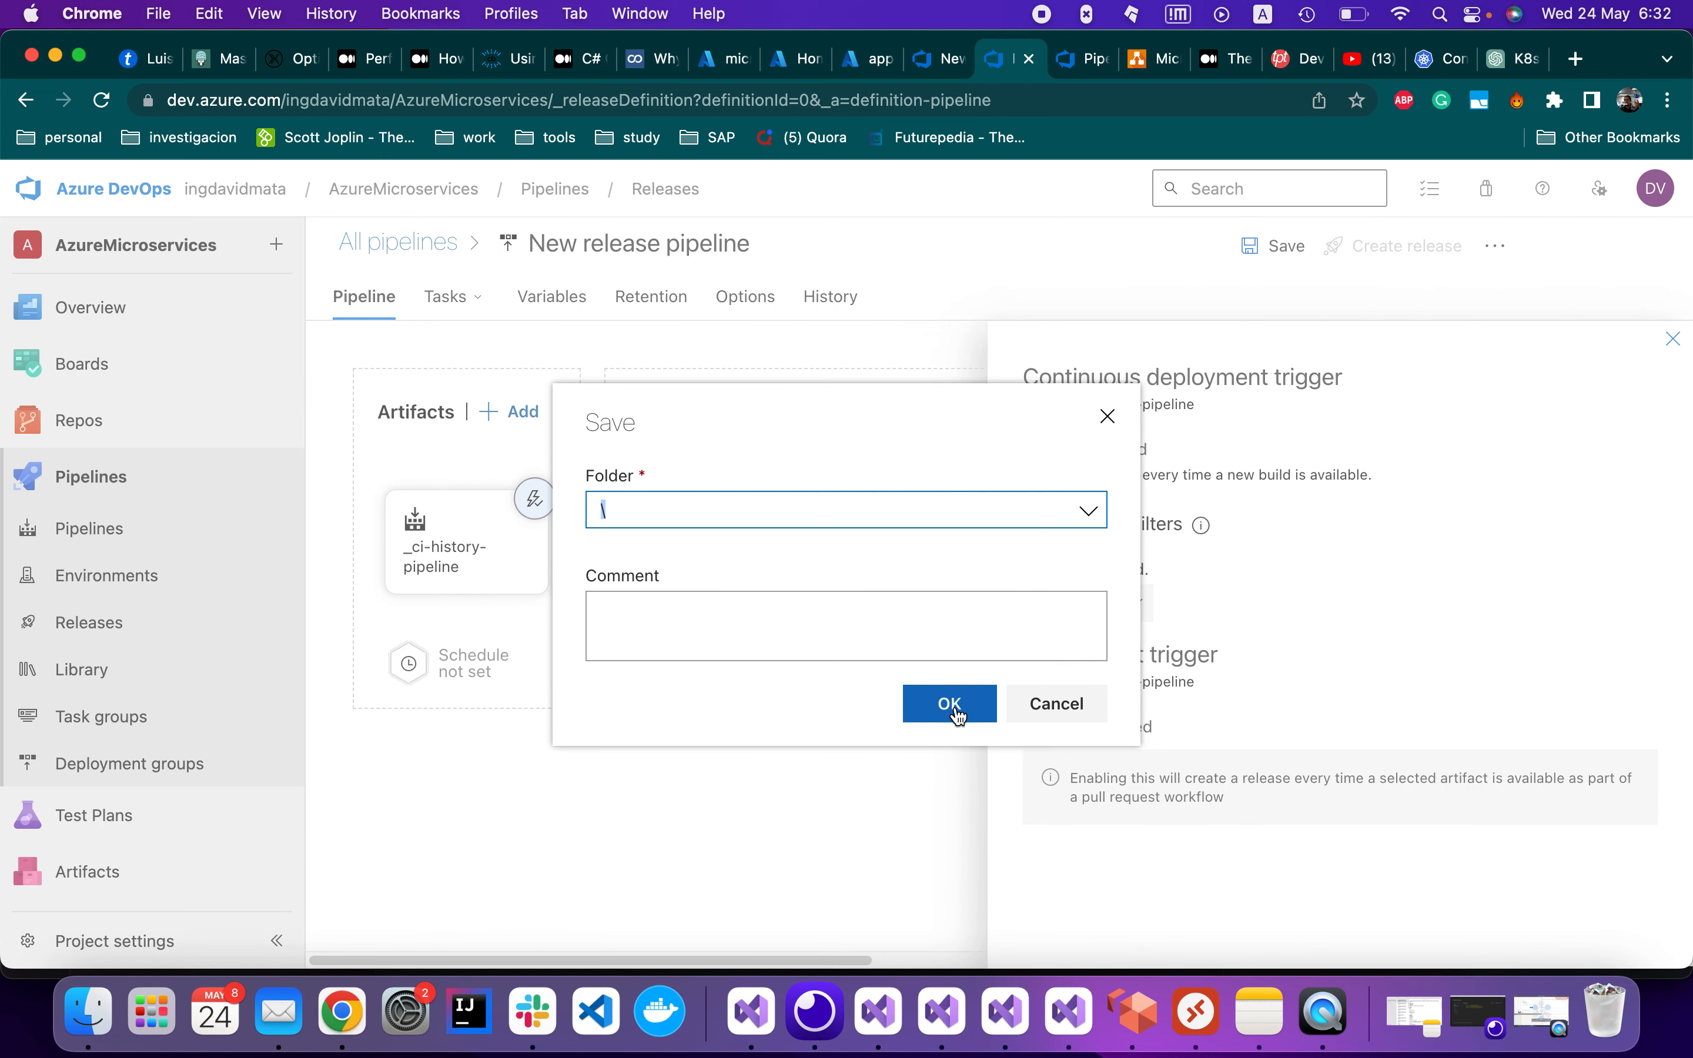
Save the release pipeline in folder \ with comment 'Configuring CD for history app'
click(817, 629)
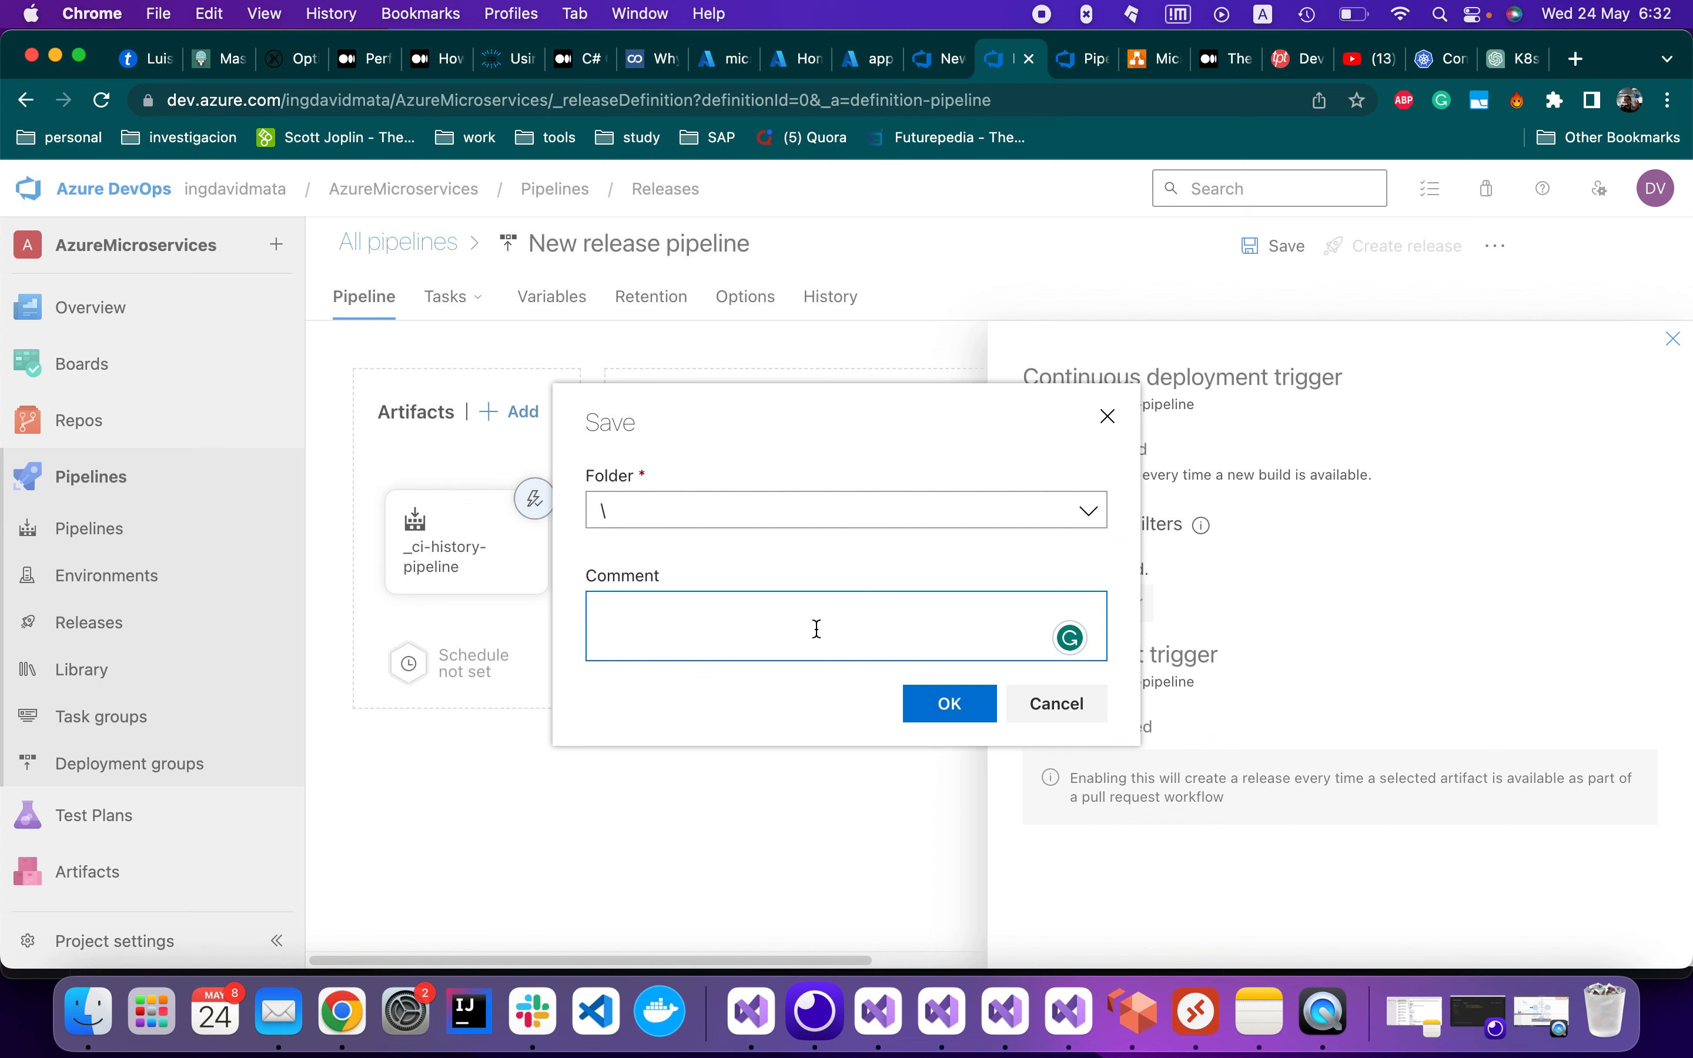
text(Configuring CD hitos)
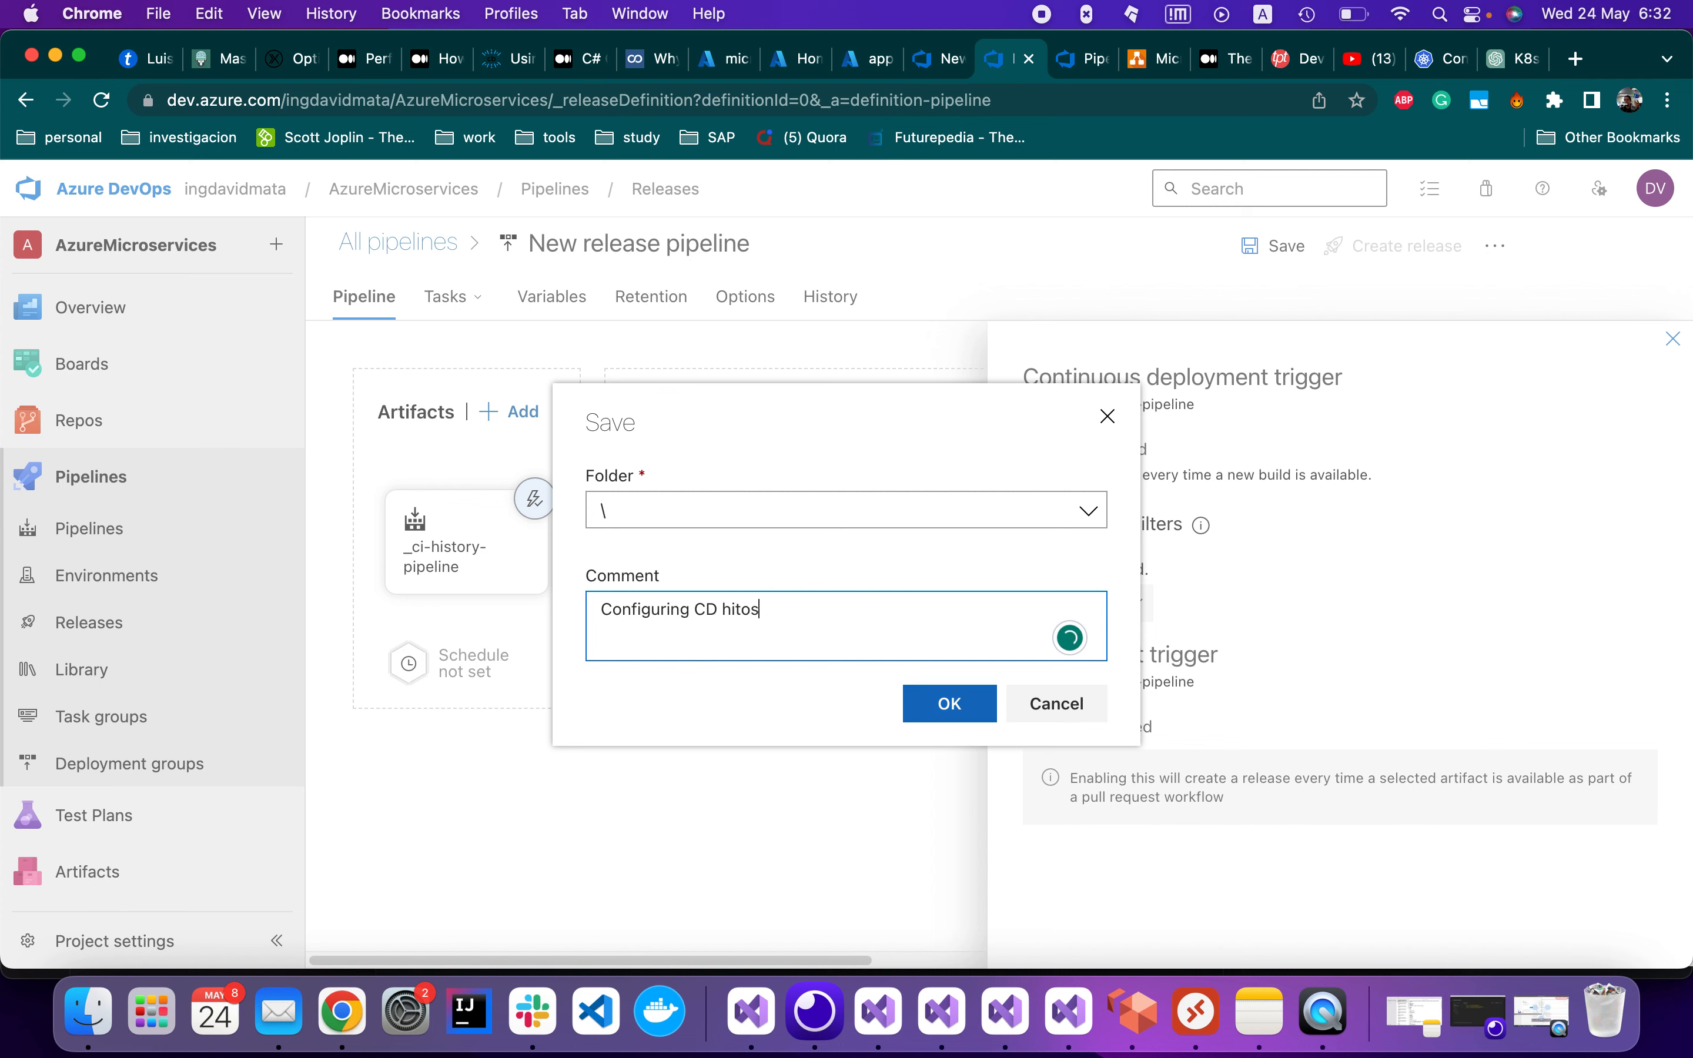
key(BackSpace)
key(BackSpace)
text(for history app)
click(937, 713)
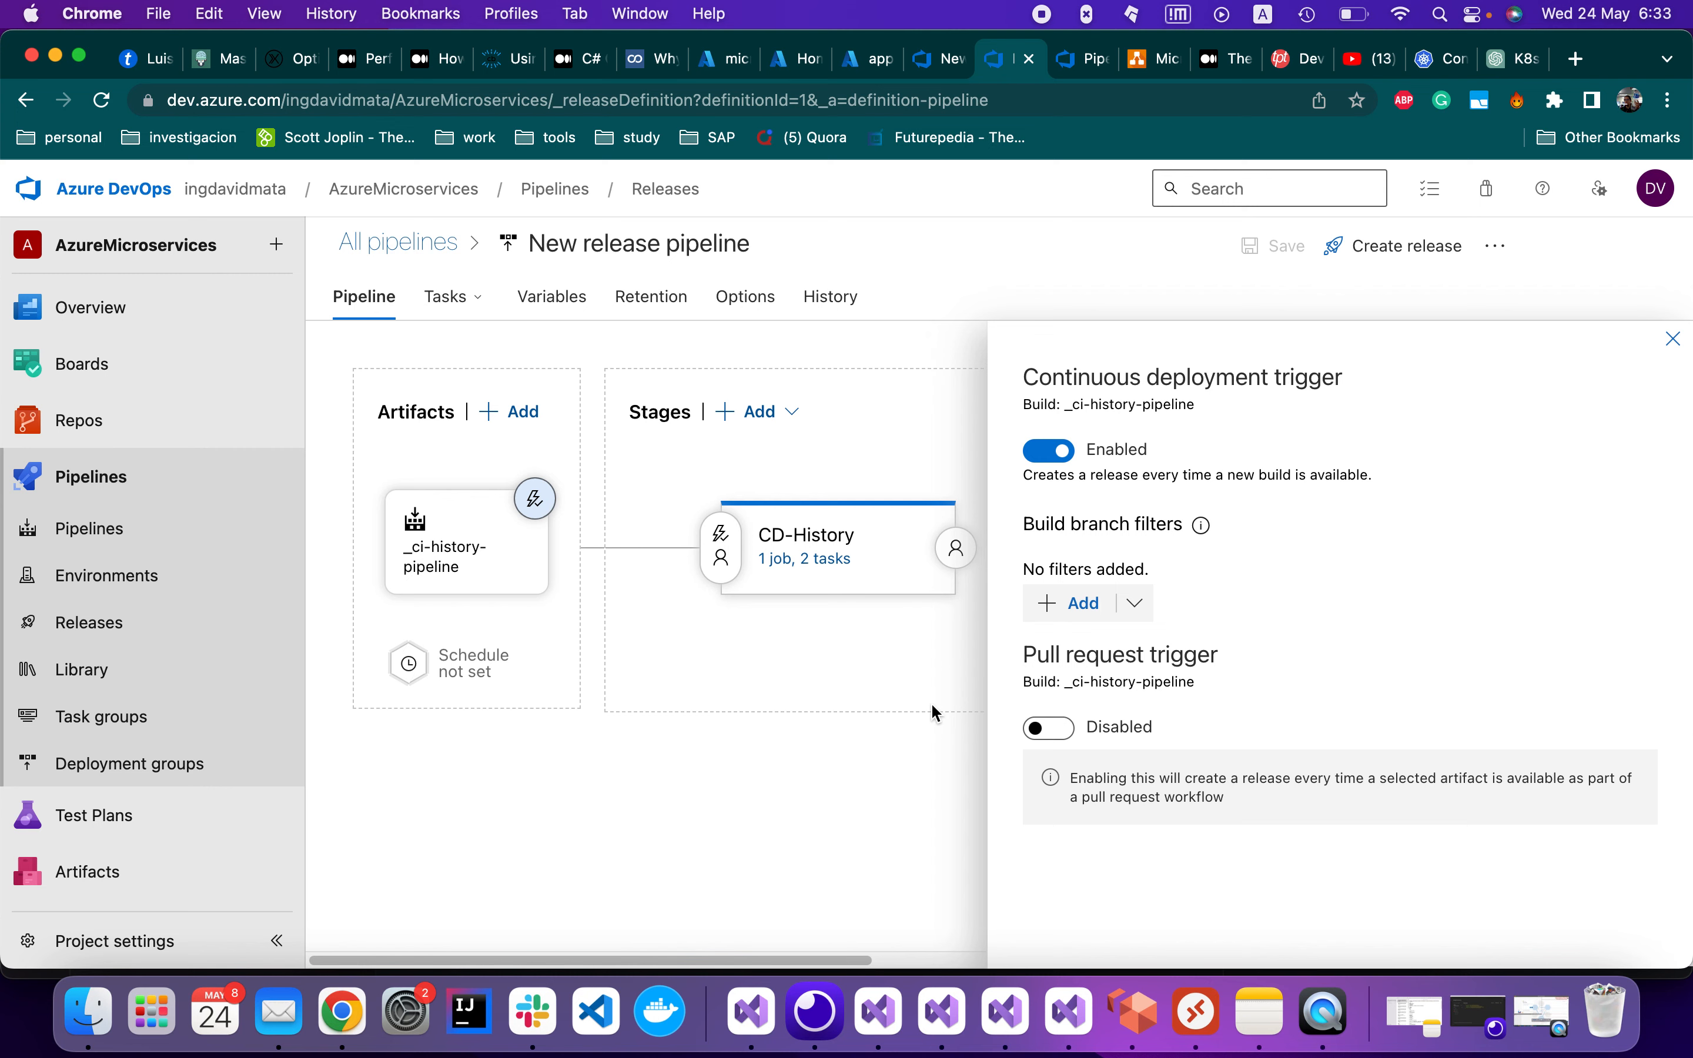
Open Program.cs in Visual Studio and insert a blank line after line 23
click(881, 1013)
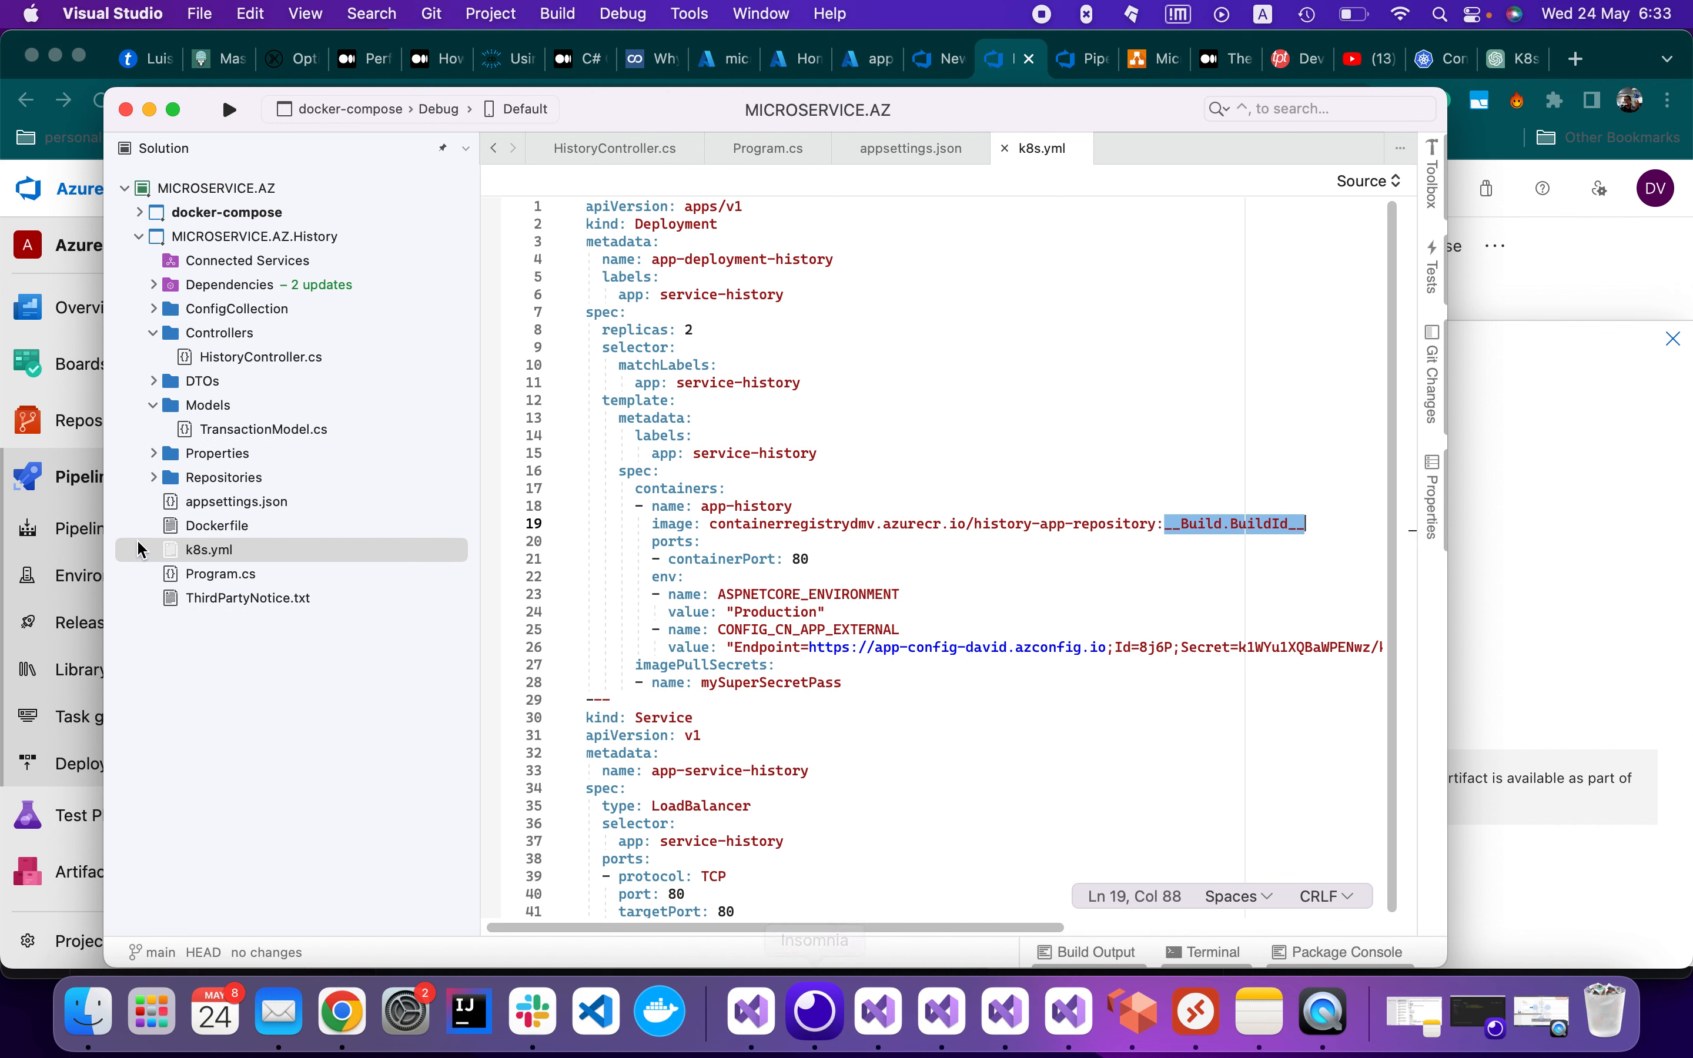
double_click(257, 583)
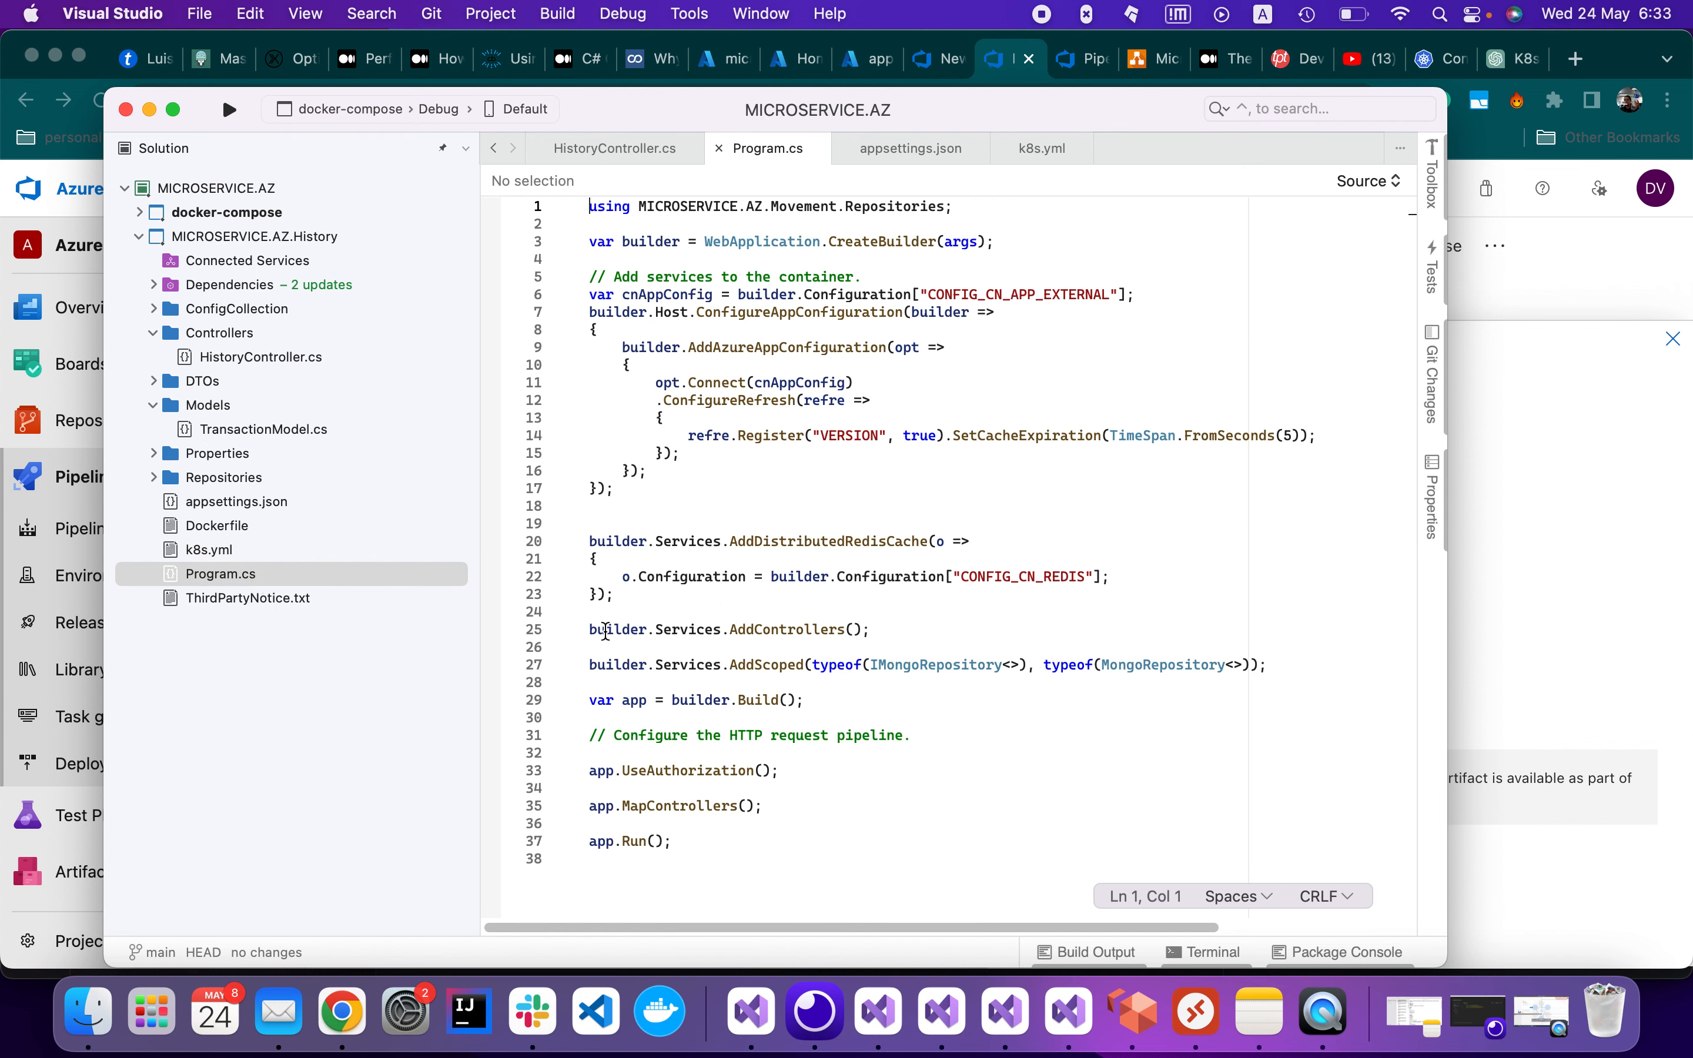
click(639, 594)
key(Return)
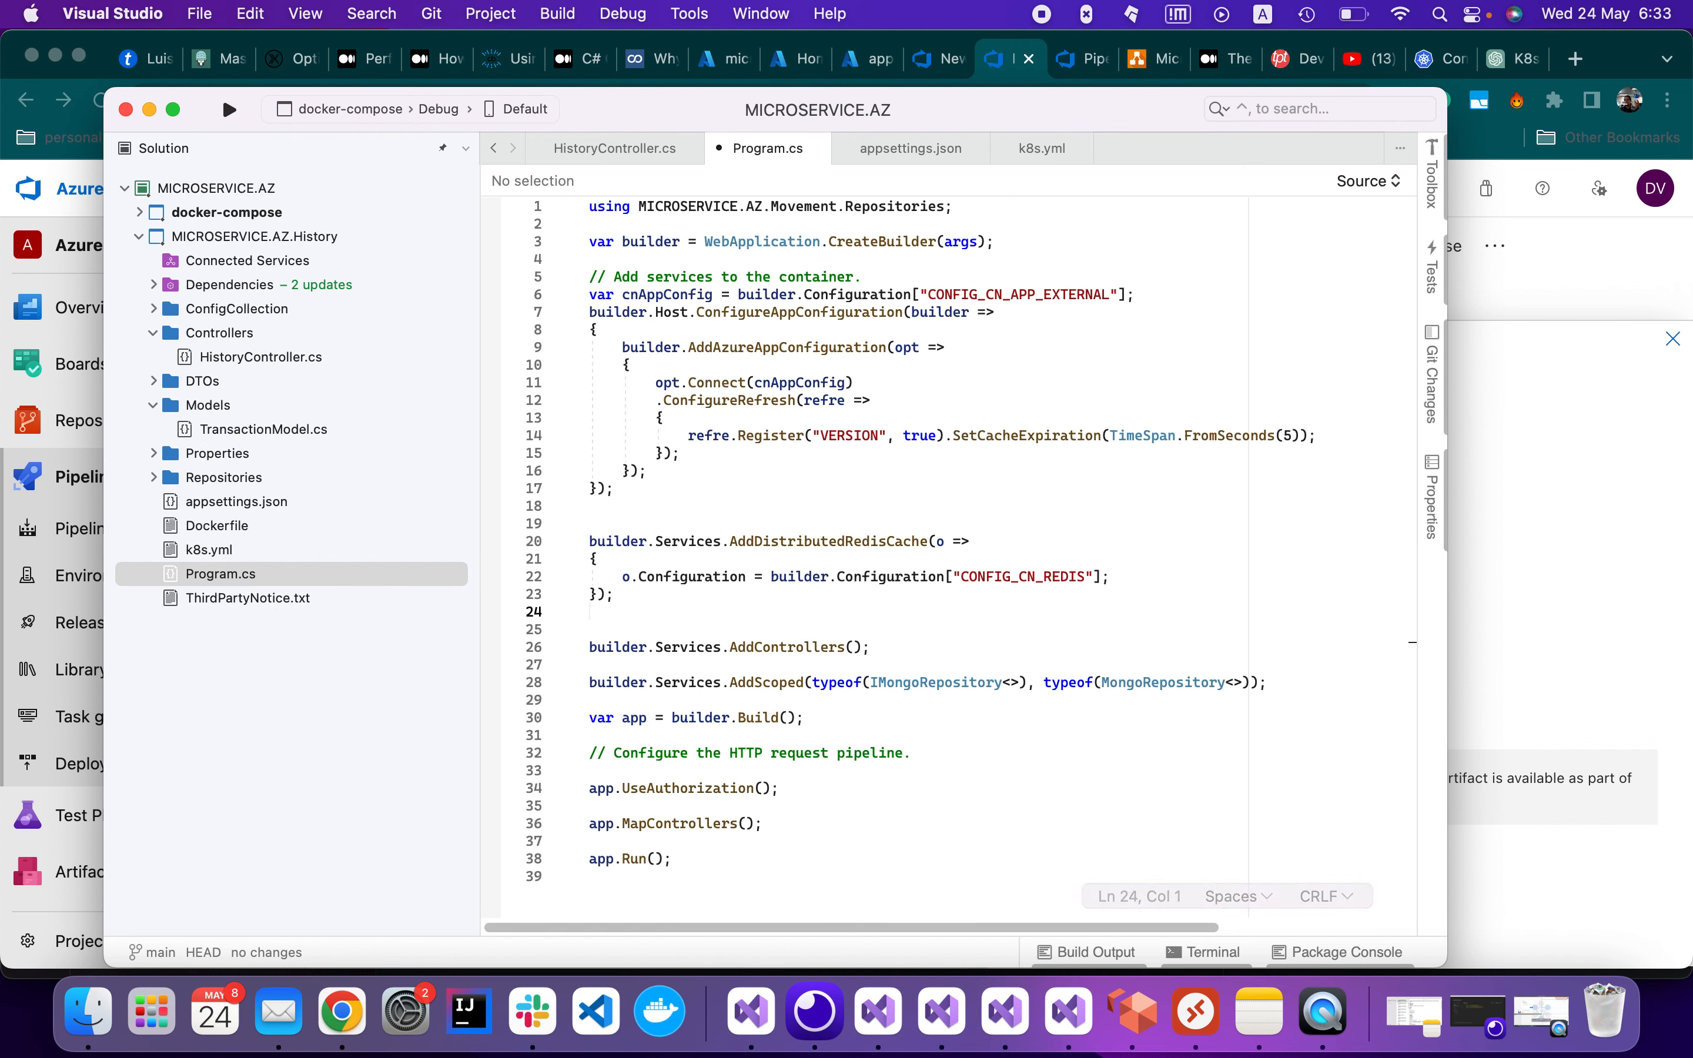
In the terminal, commit the change as 'testing k8s' and push to origin
click(1210, 952)
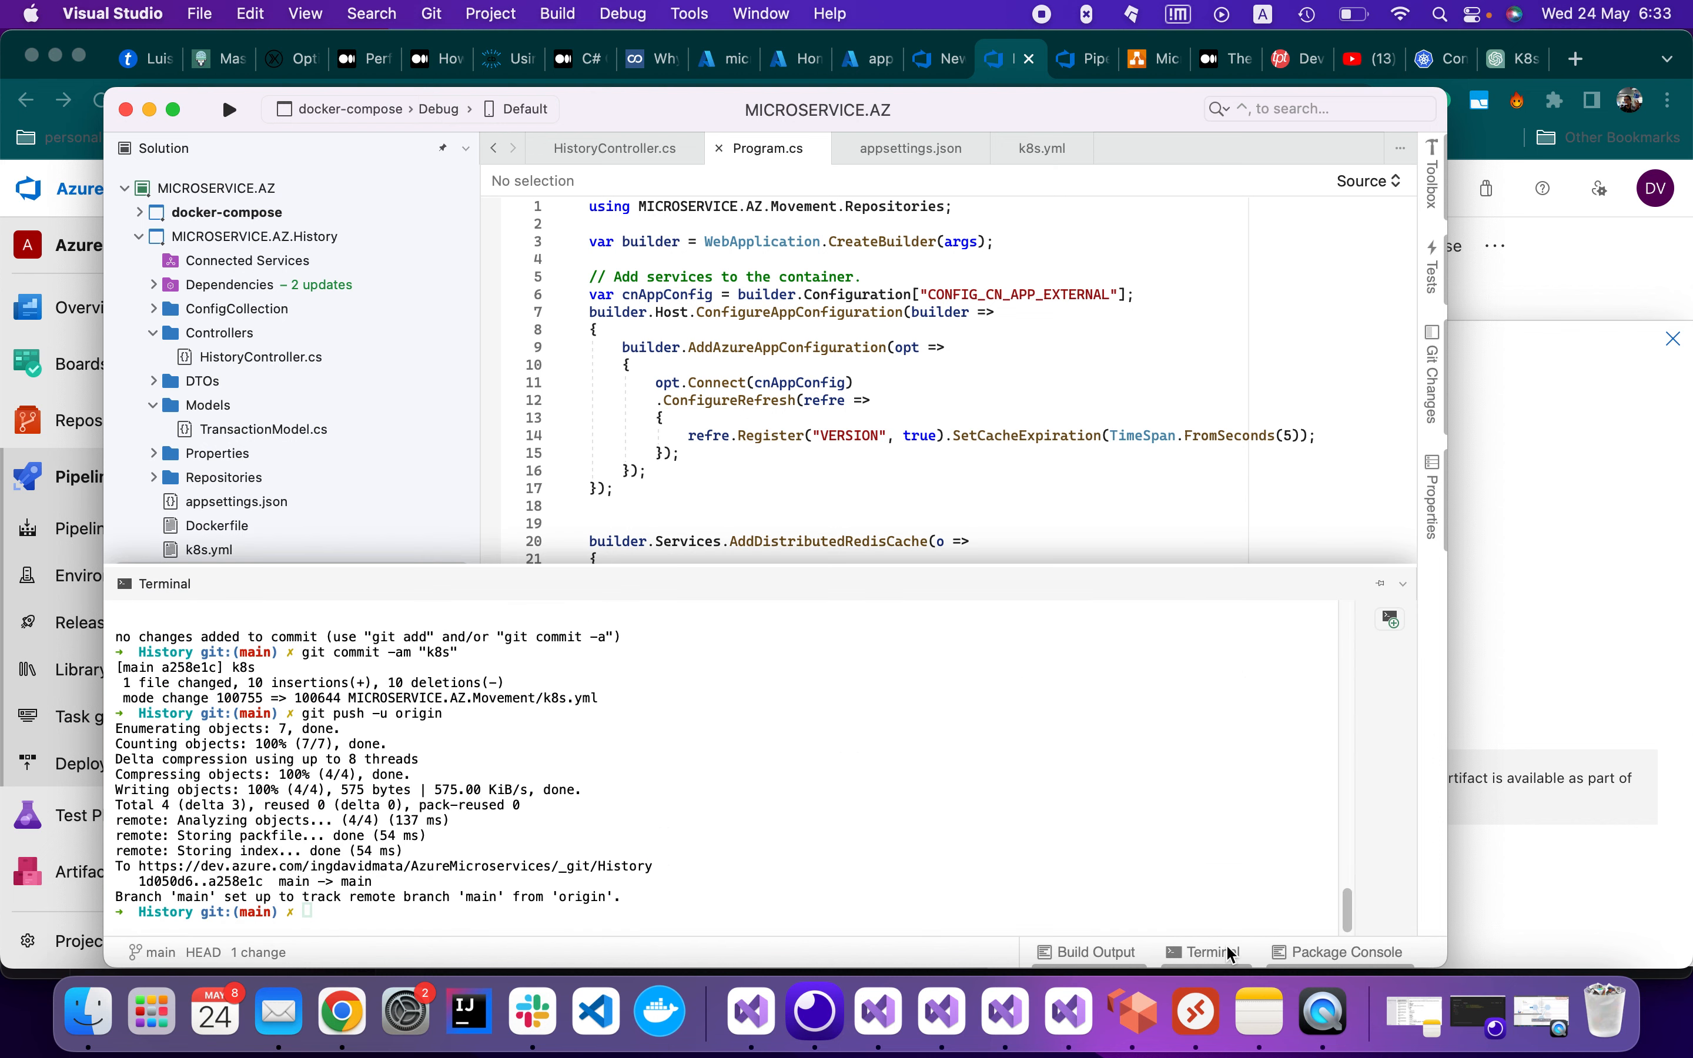
key(Up)
key(Up)
key(Left)
key(Left)
key(Left)
key(Left)
text(testing)
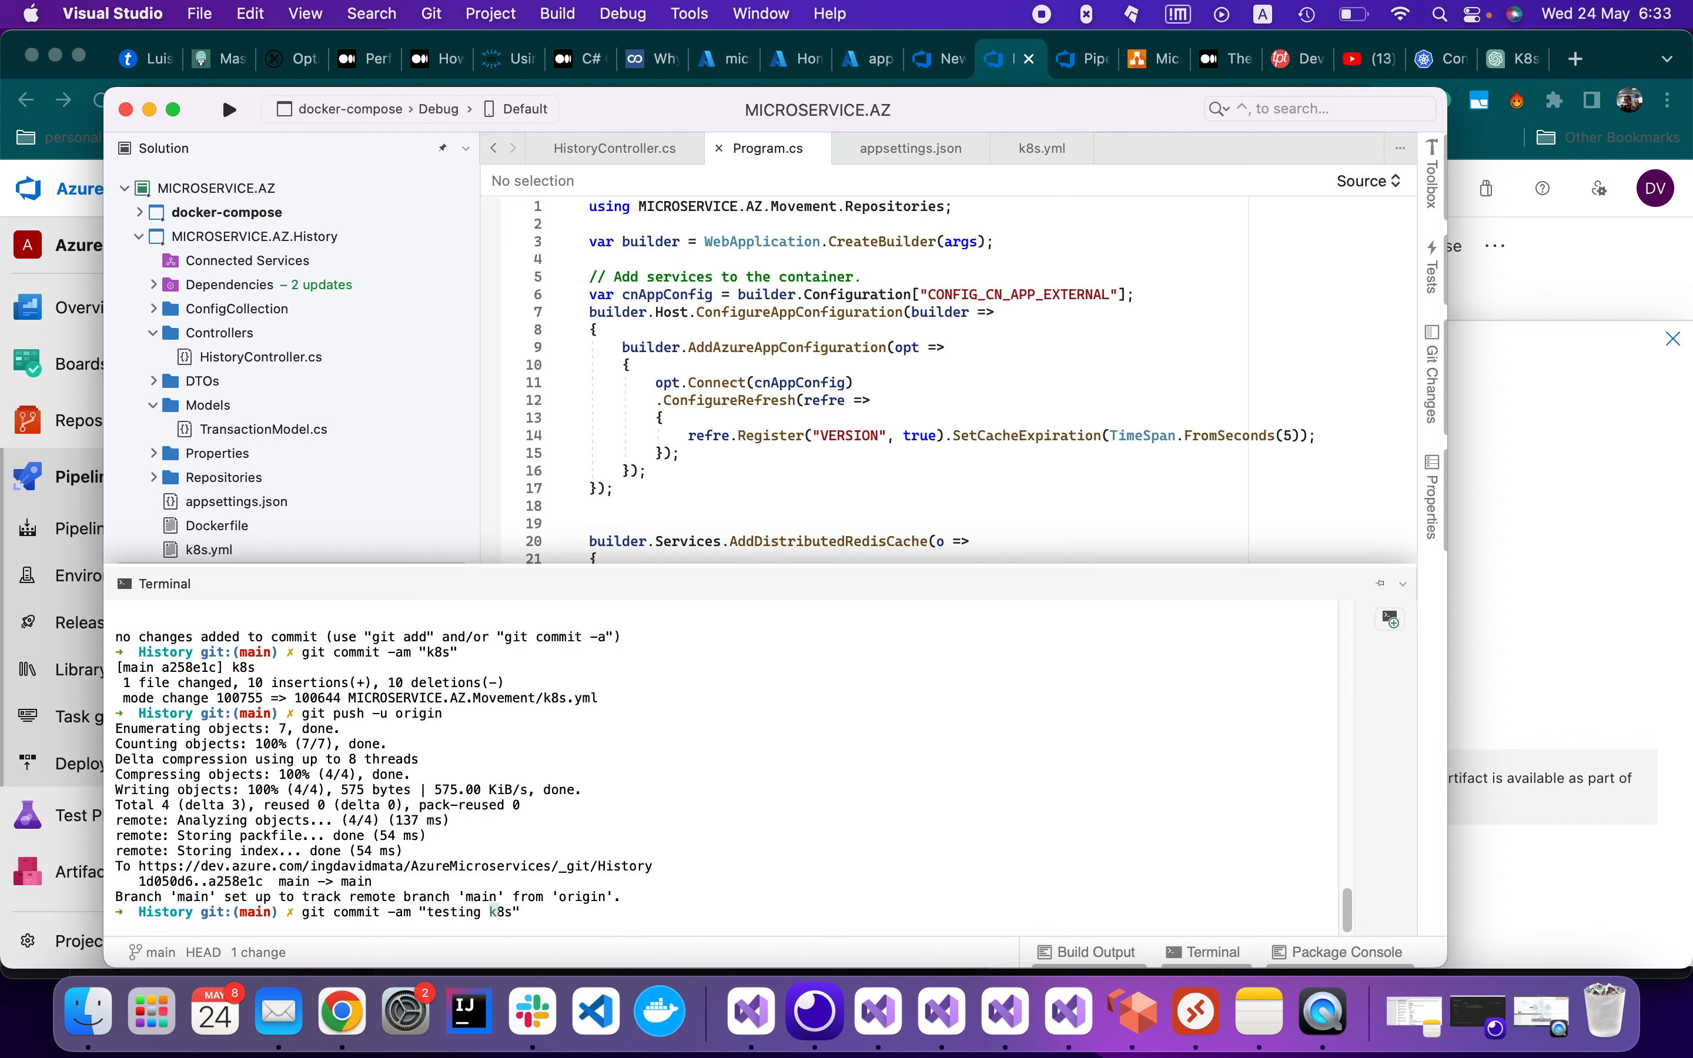
key(Return)
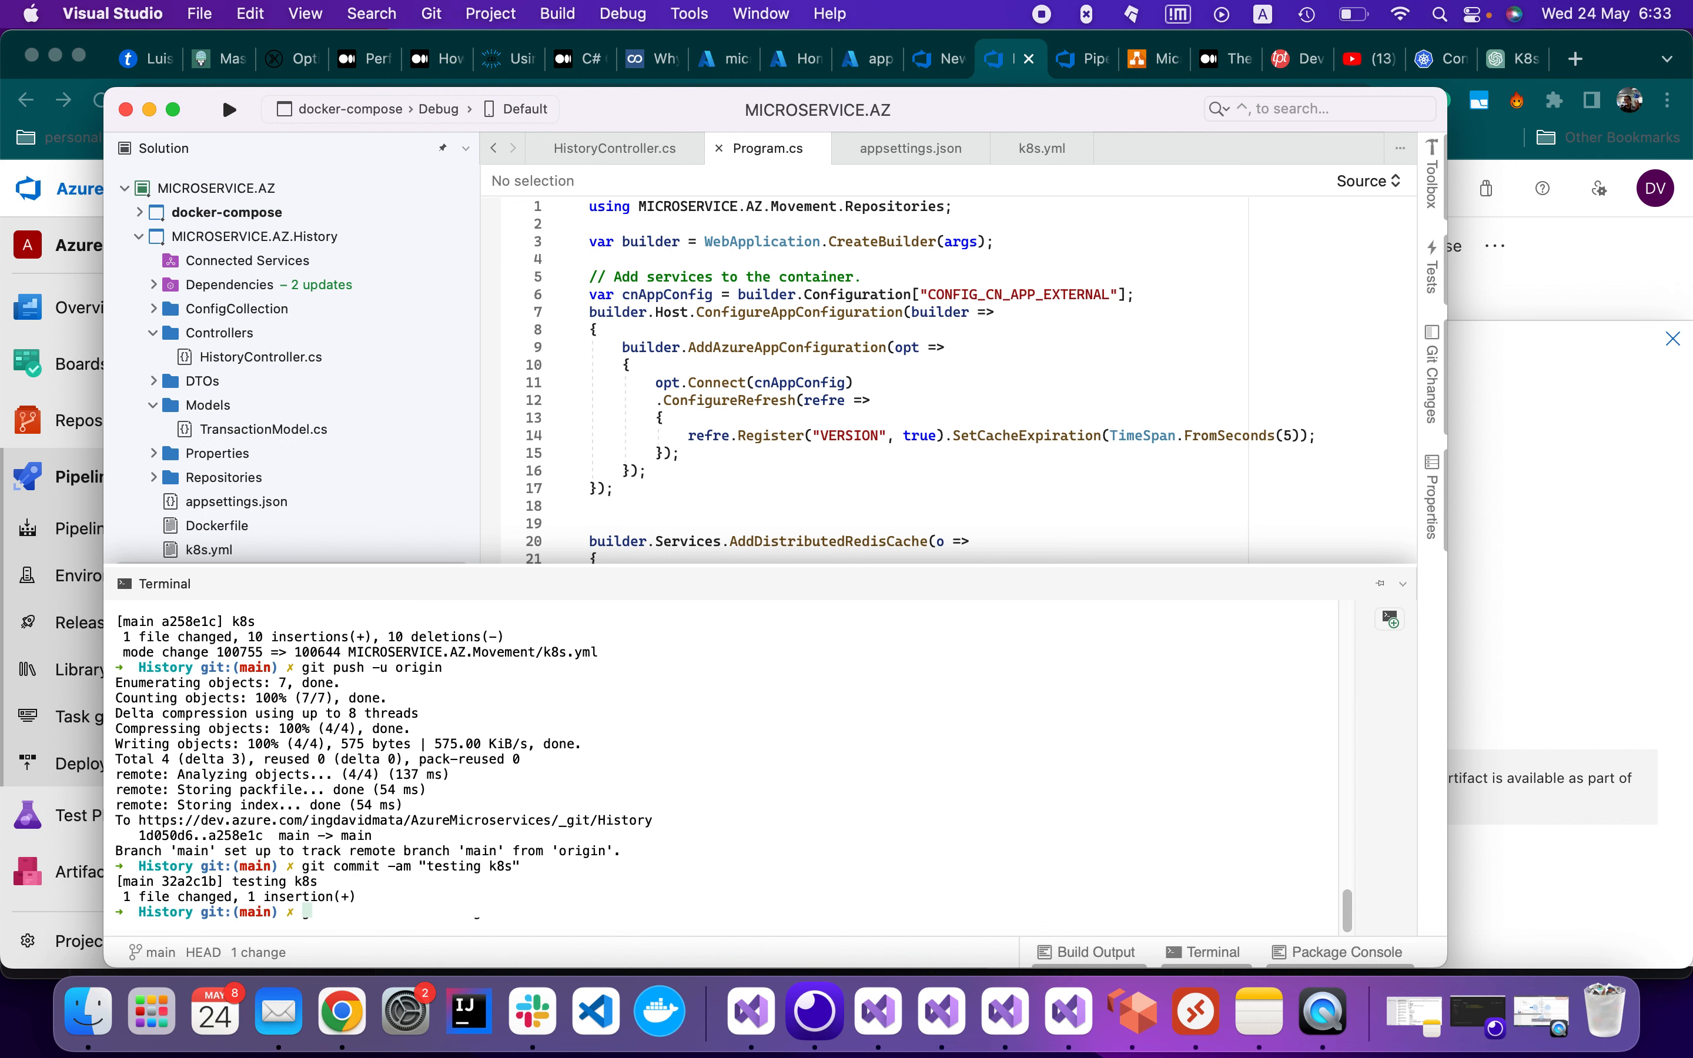
key(Up)
key(Up)
key(Return)
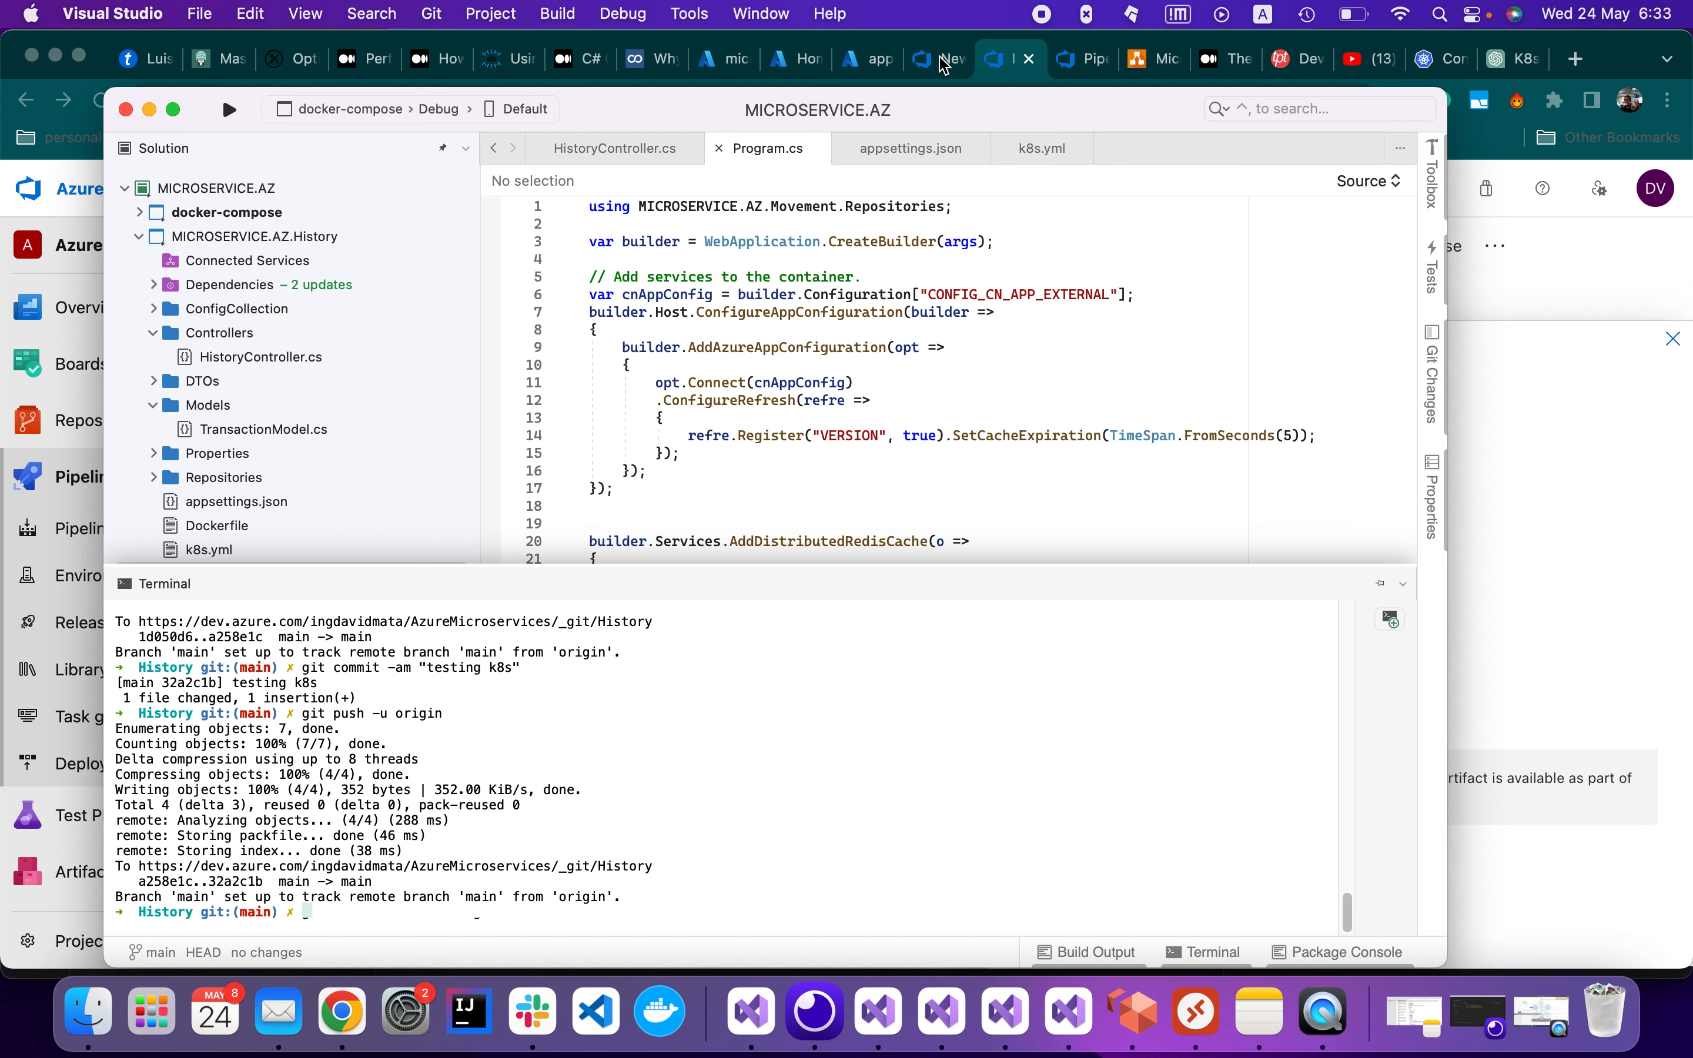
Close the unsaved duplicate release pipeline tab without saving
click(999, 63)
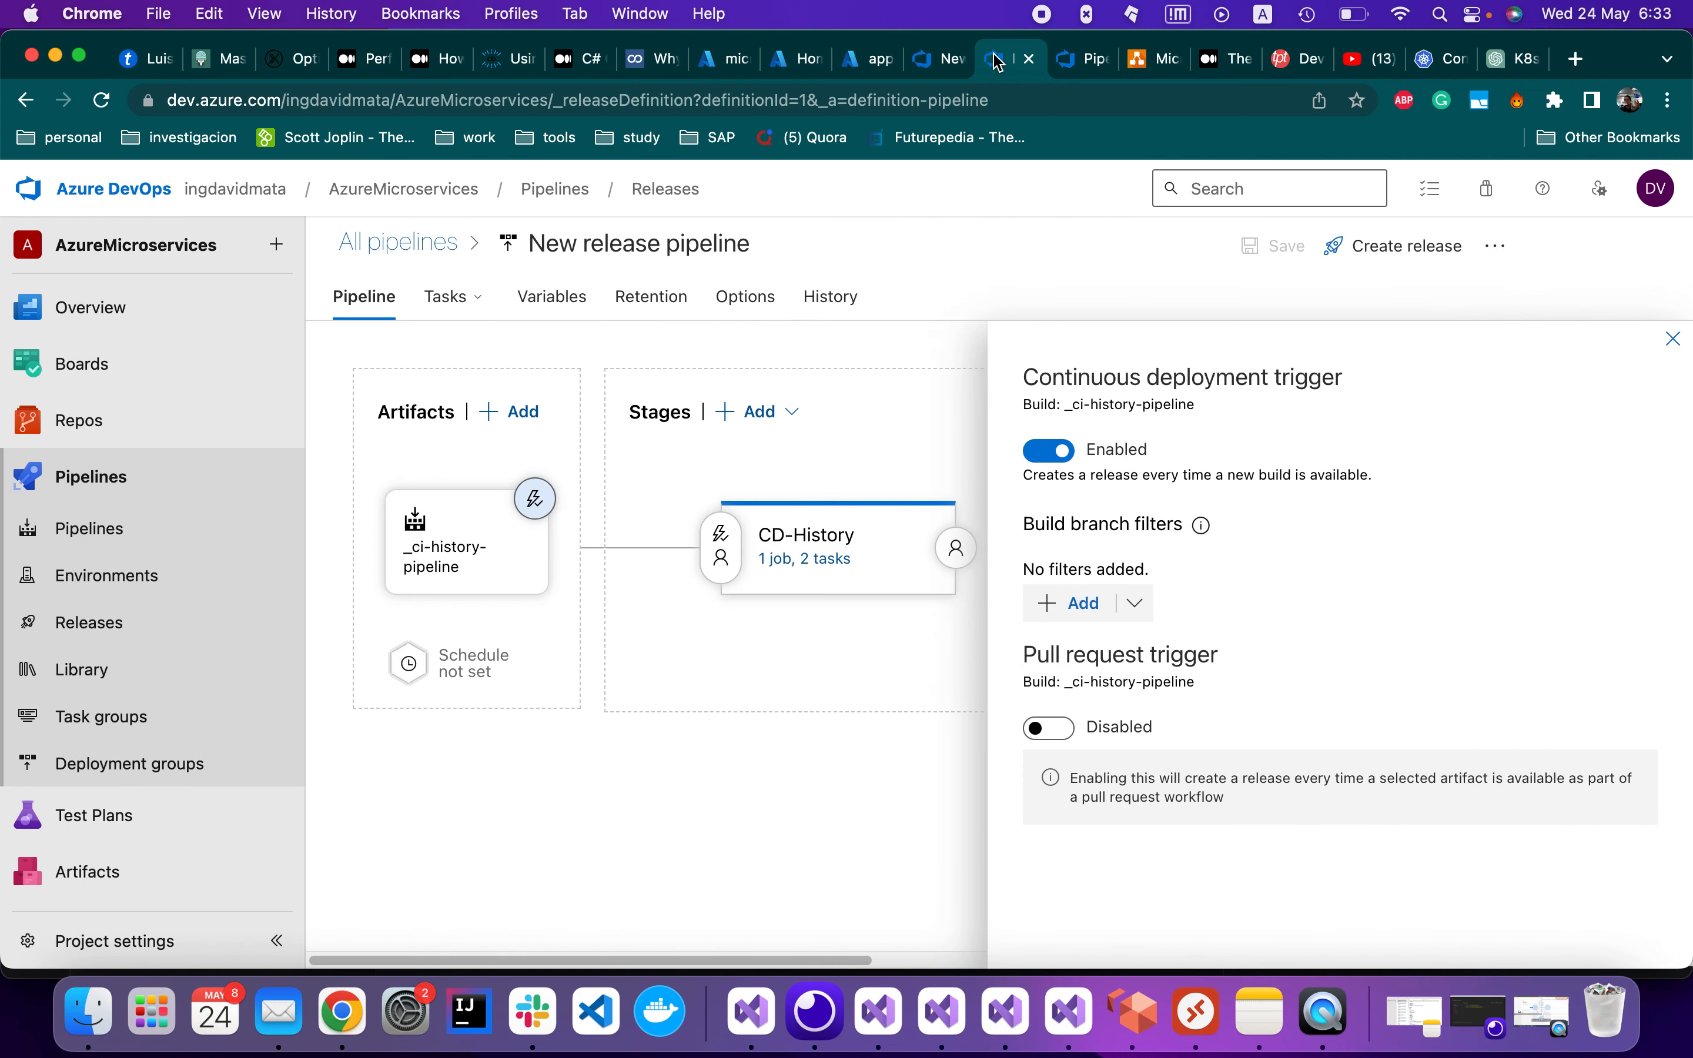
click(944, 64)
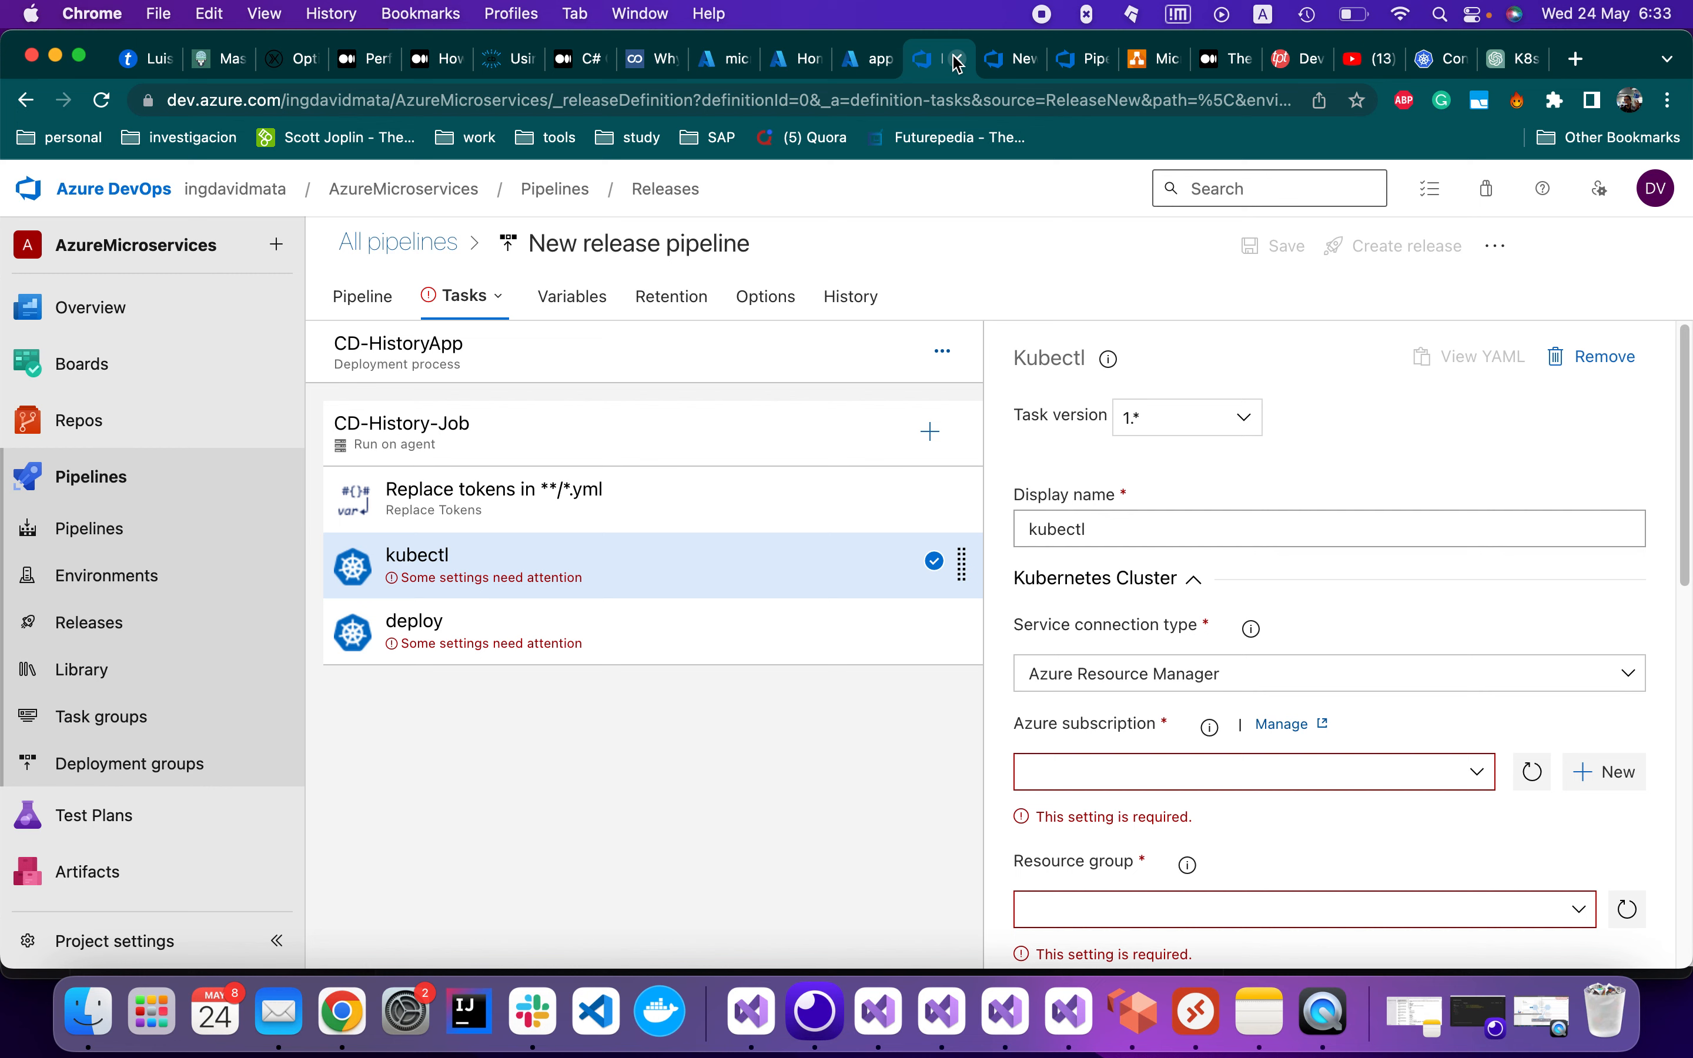
click(959, 60)
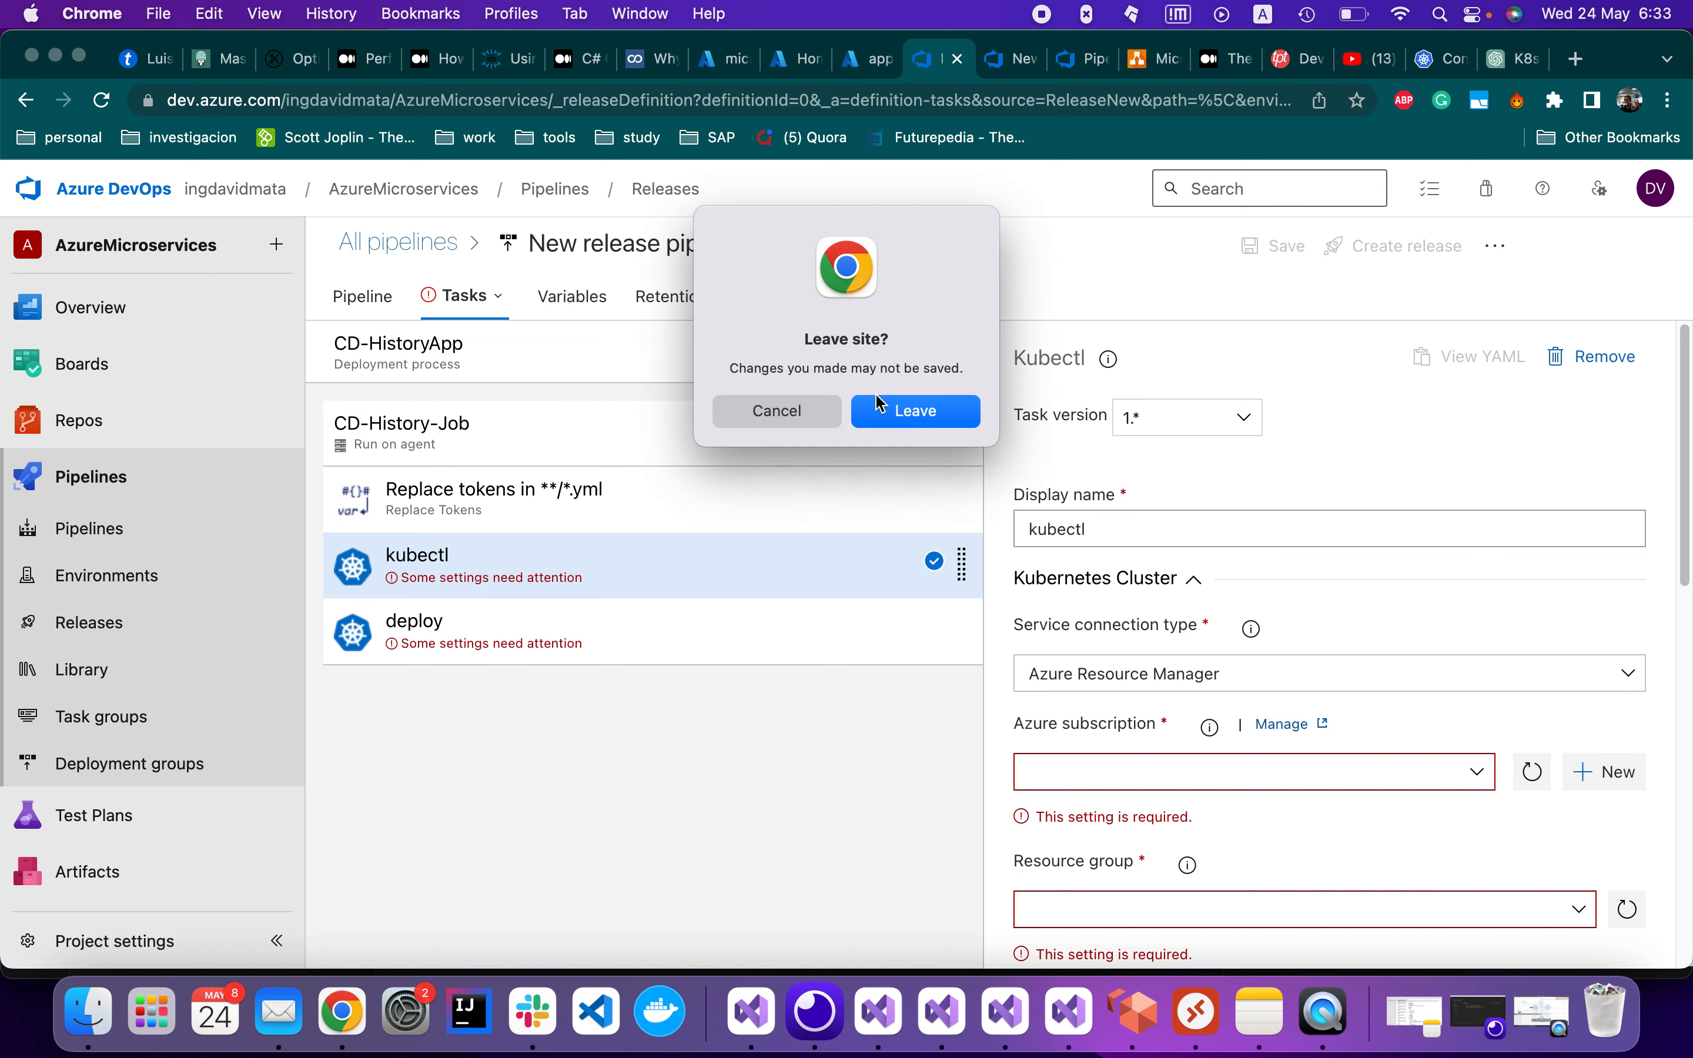
click(902, 410)
Look over the Azure portal tabs and show the ci-history-pipeline run 20230524.1 log
click(919, 65)
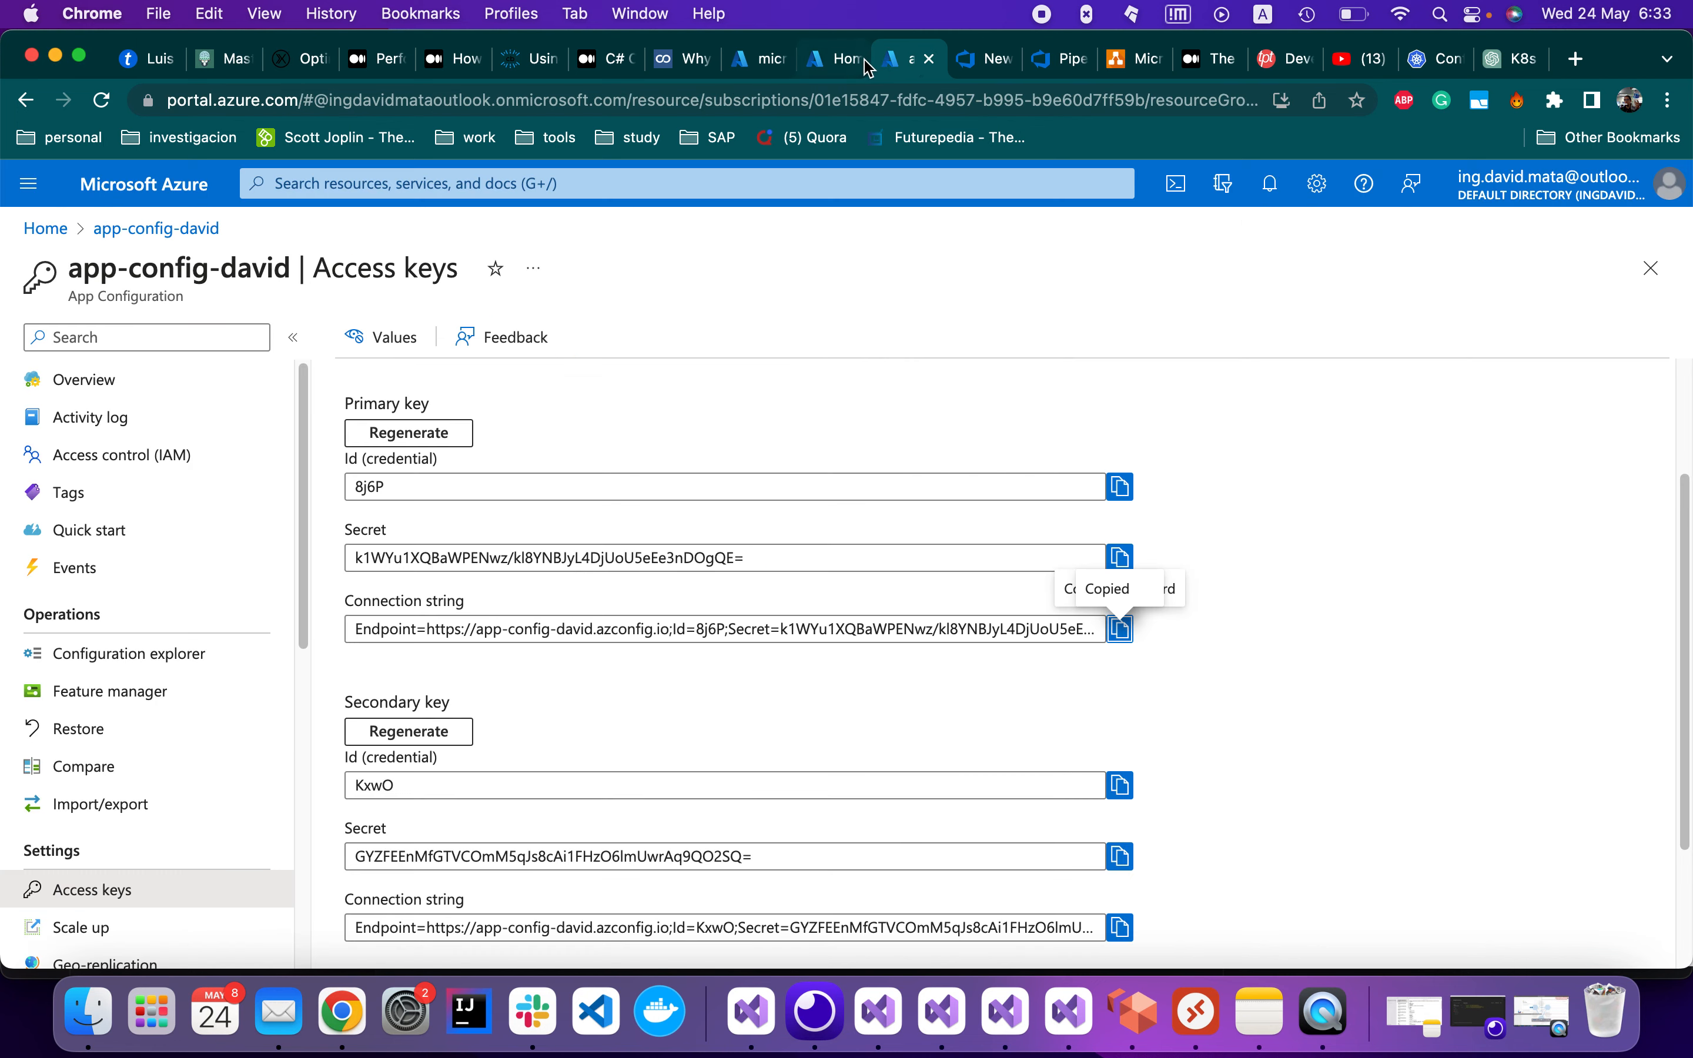
click(759, 65)
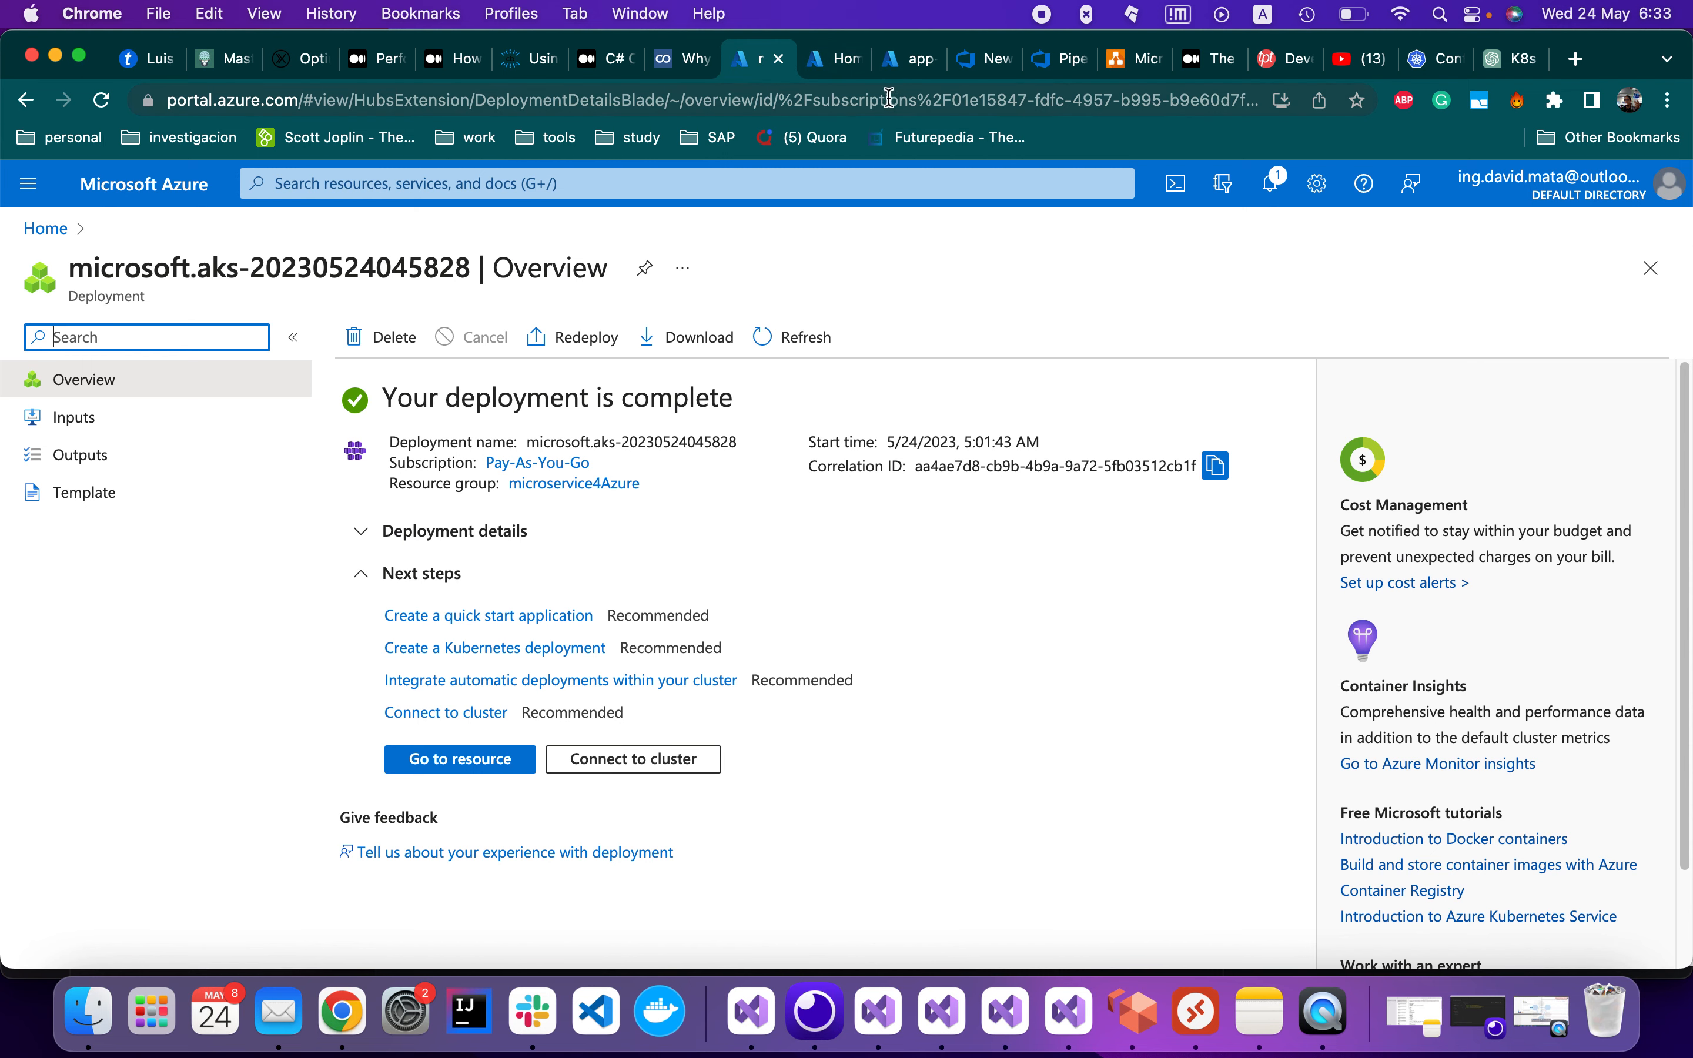
click(835, 63)
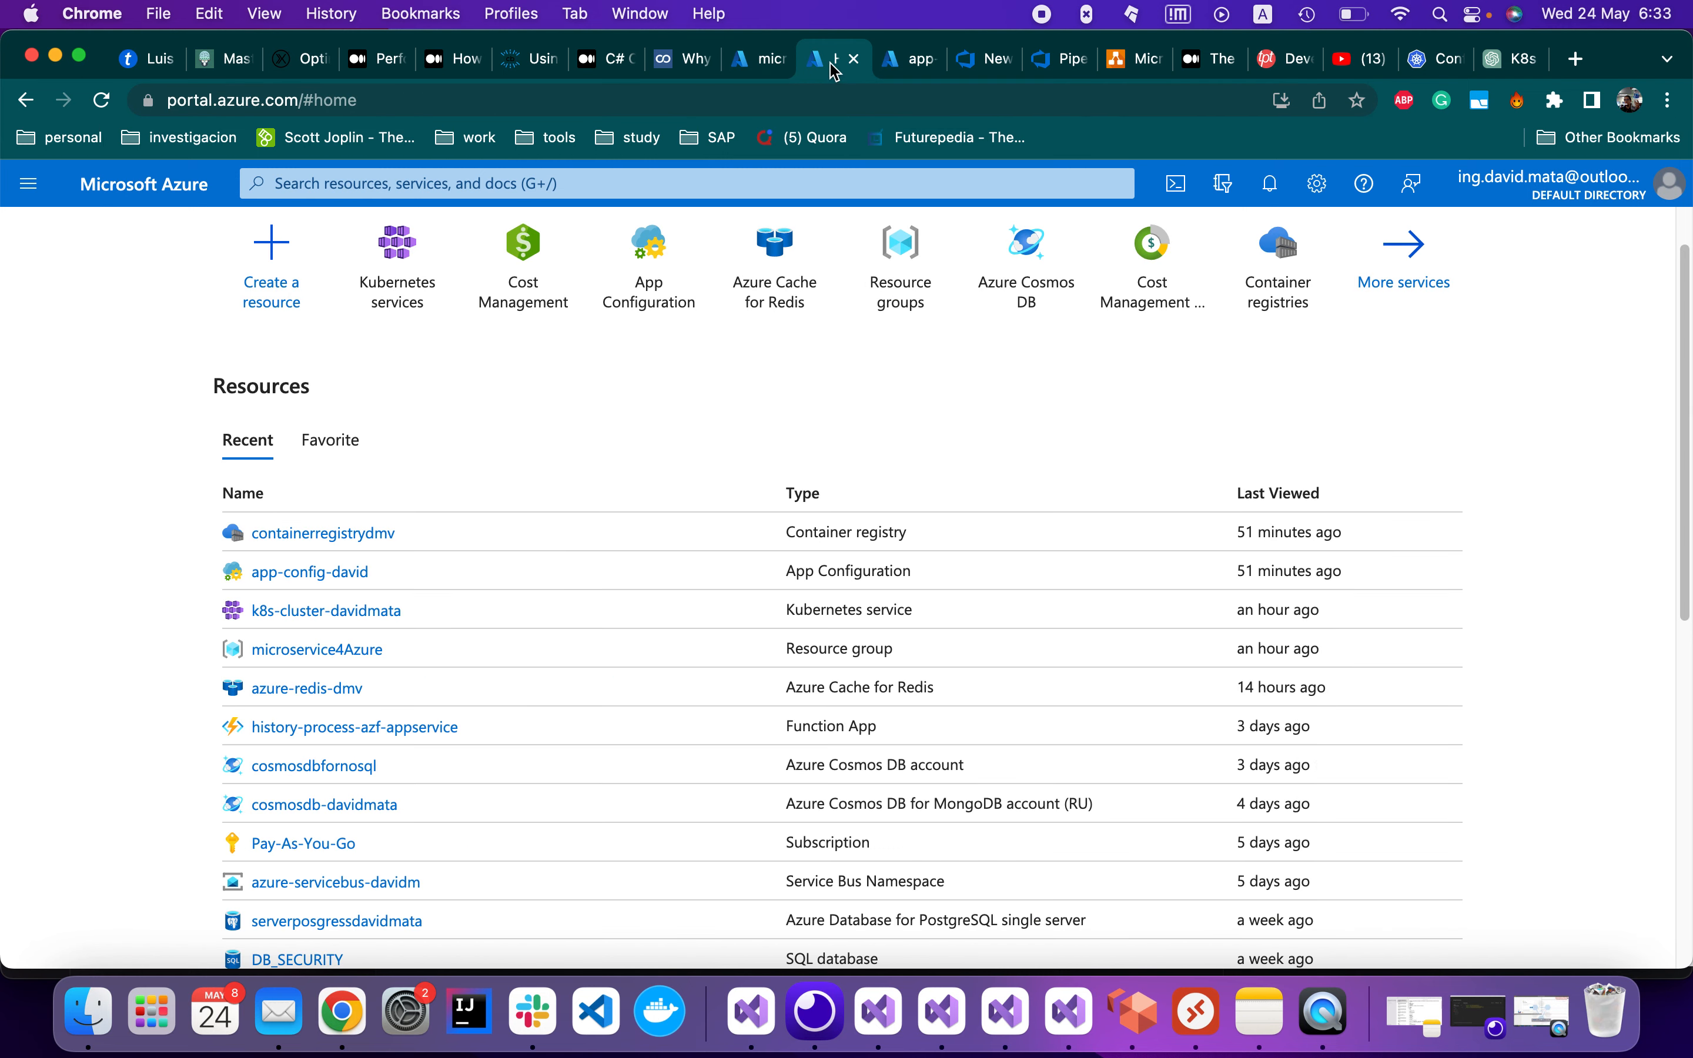
click(1072, 63)
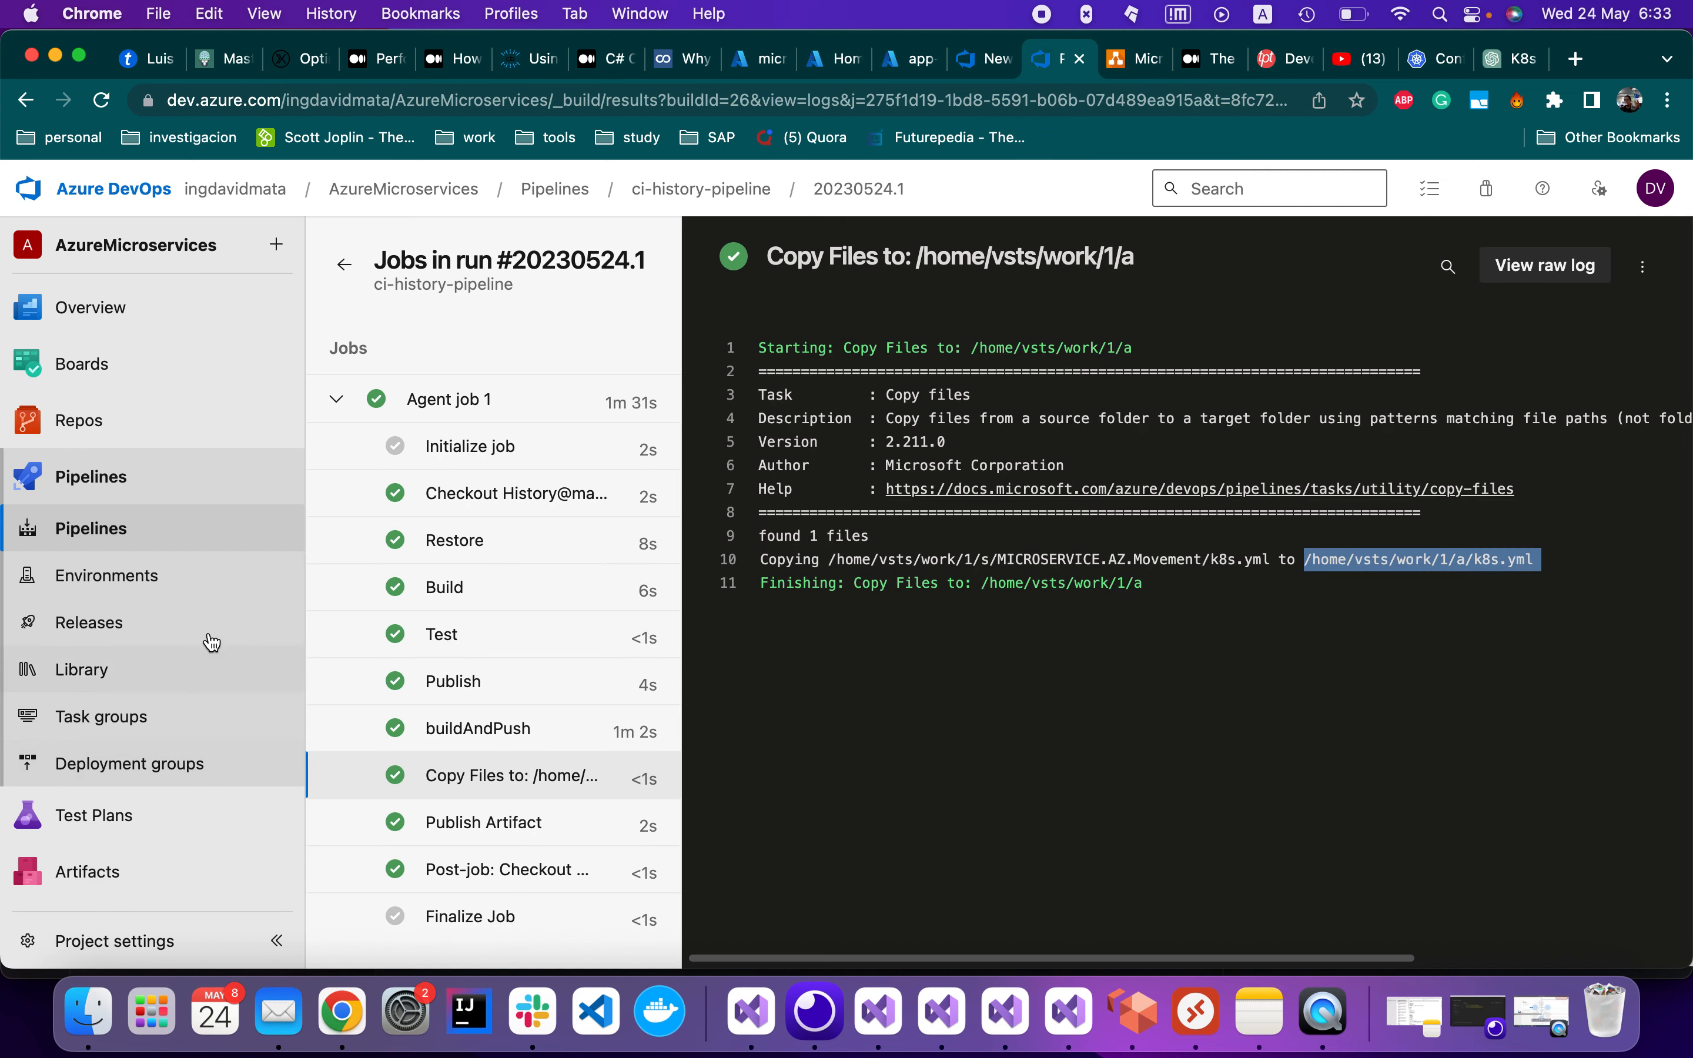
Check the new ci-history-pipeline run #20230524.2 in a Pipelines tab, then view the AKS deployment overview
super+click(151, 529)
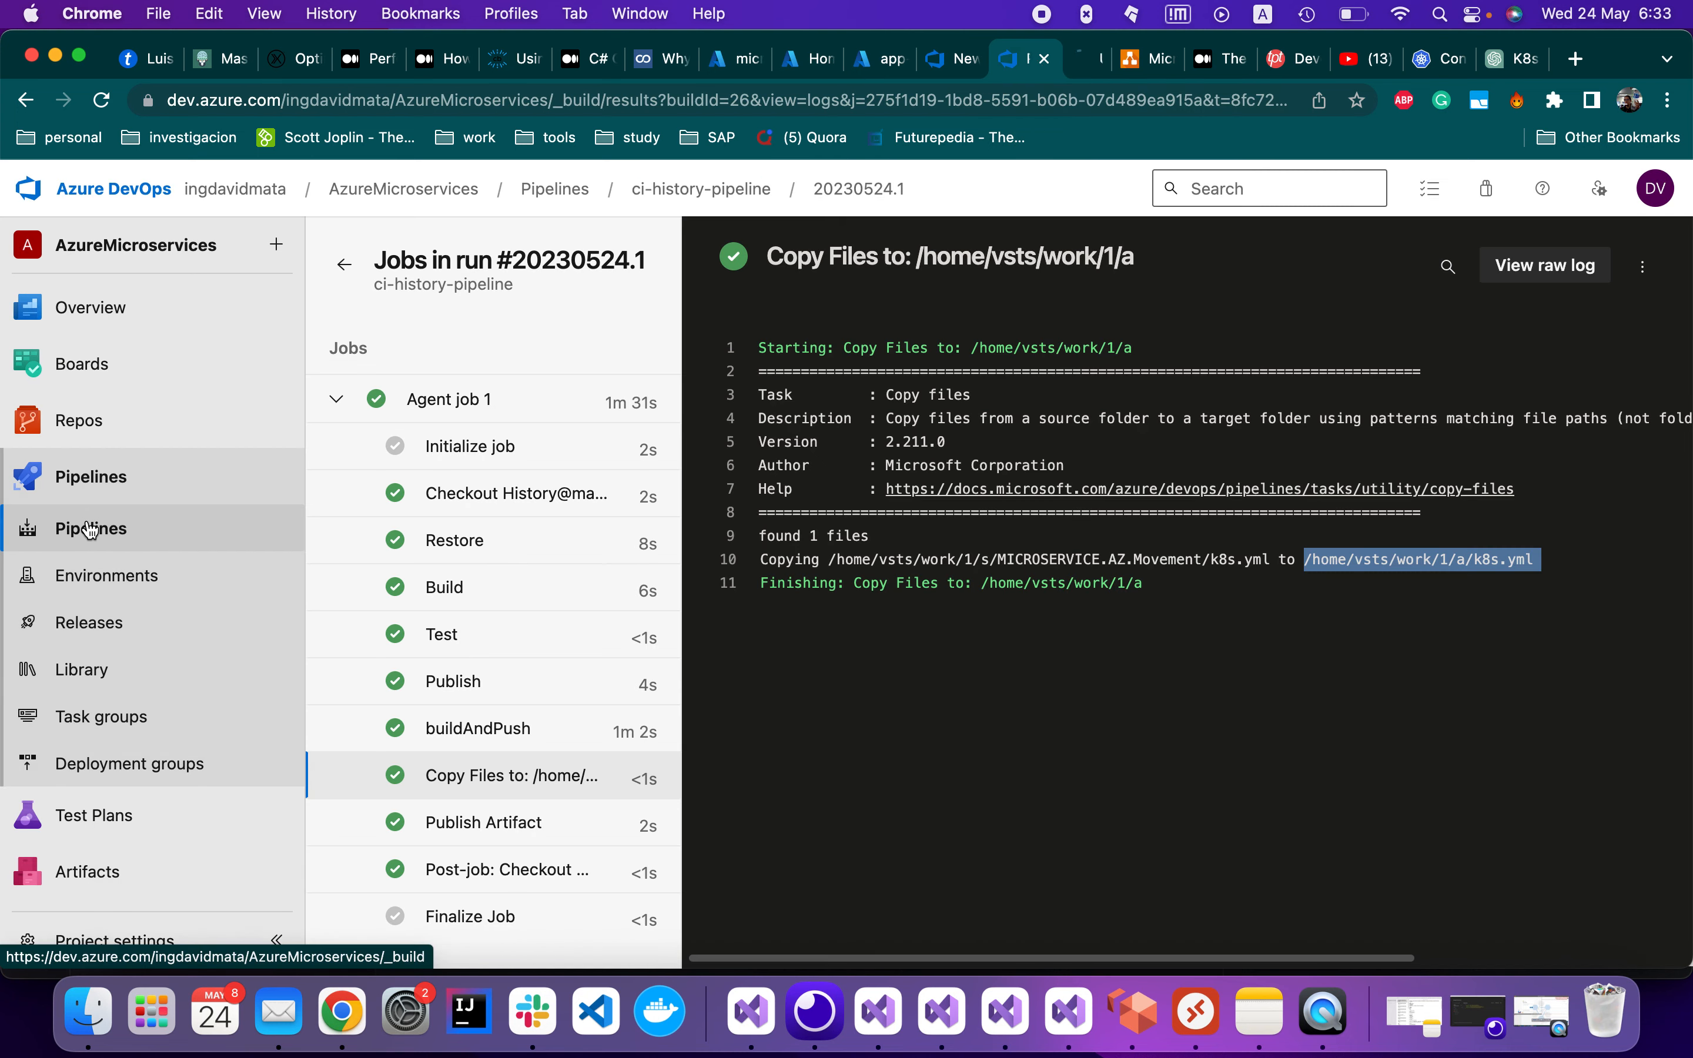
click(1078, 66)
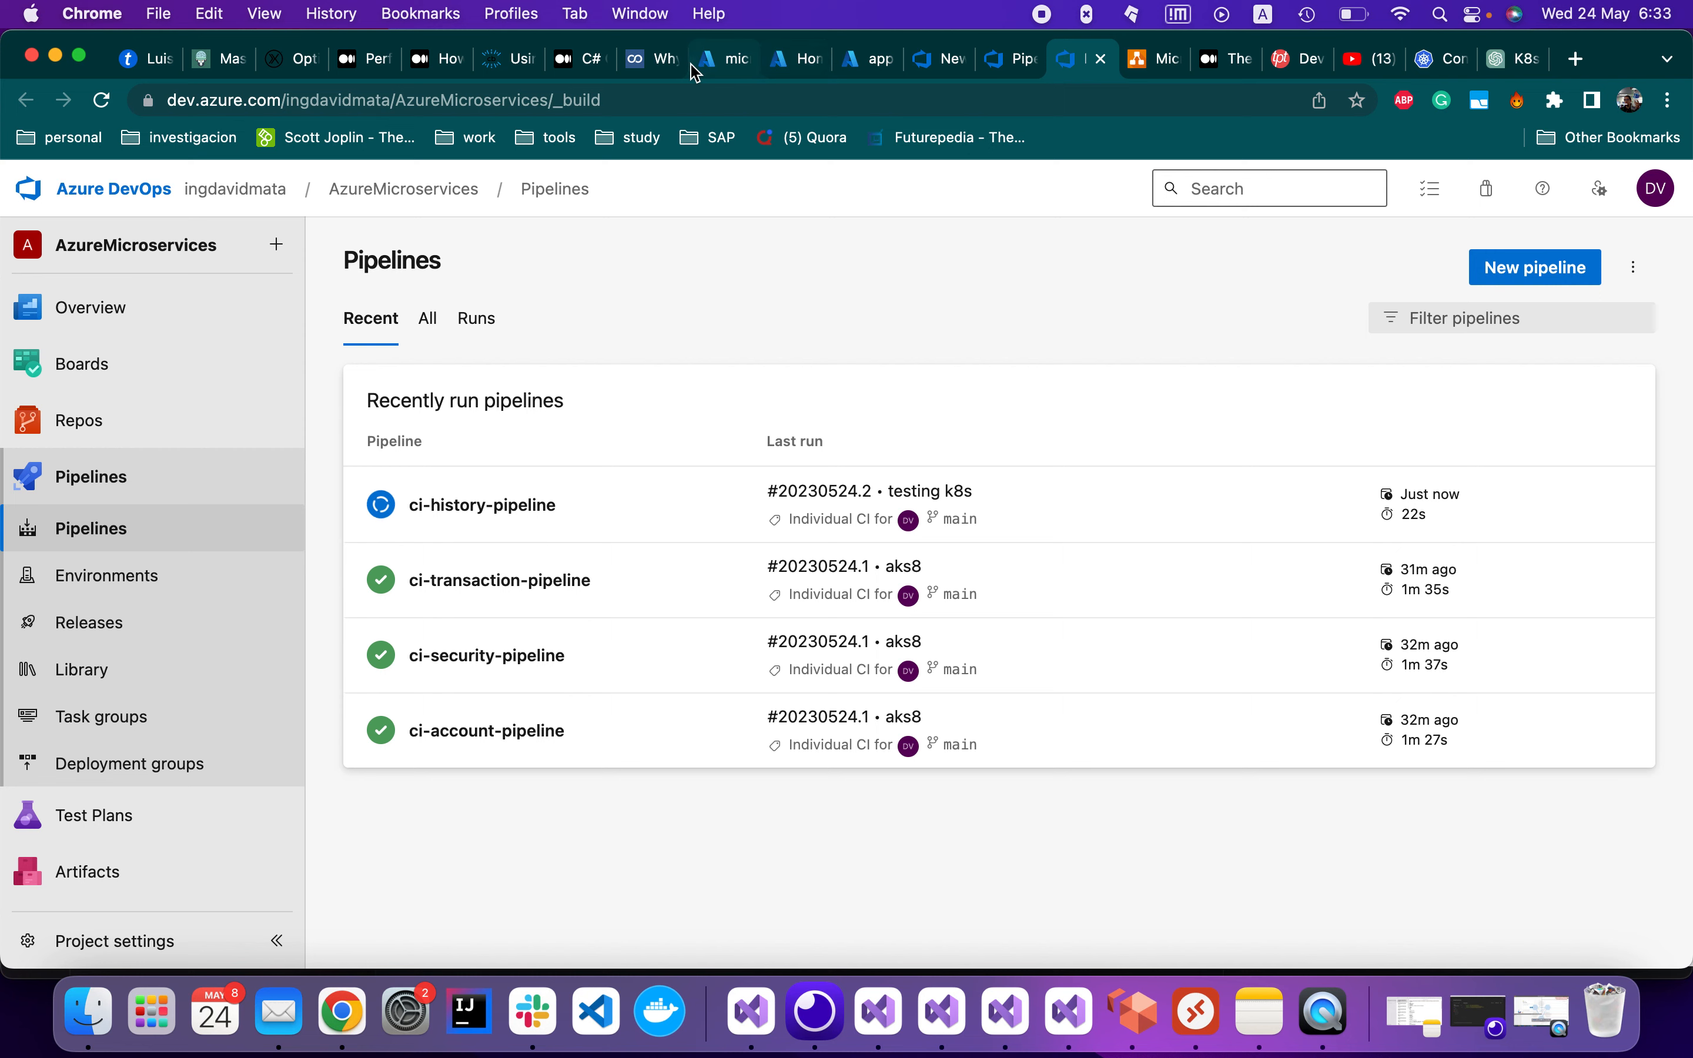
click(937, 60)
click(731, 62)
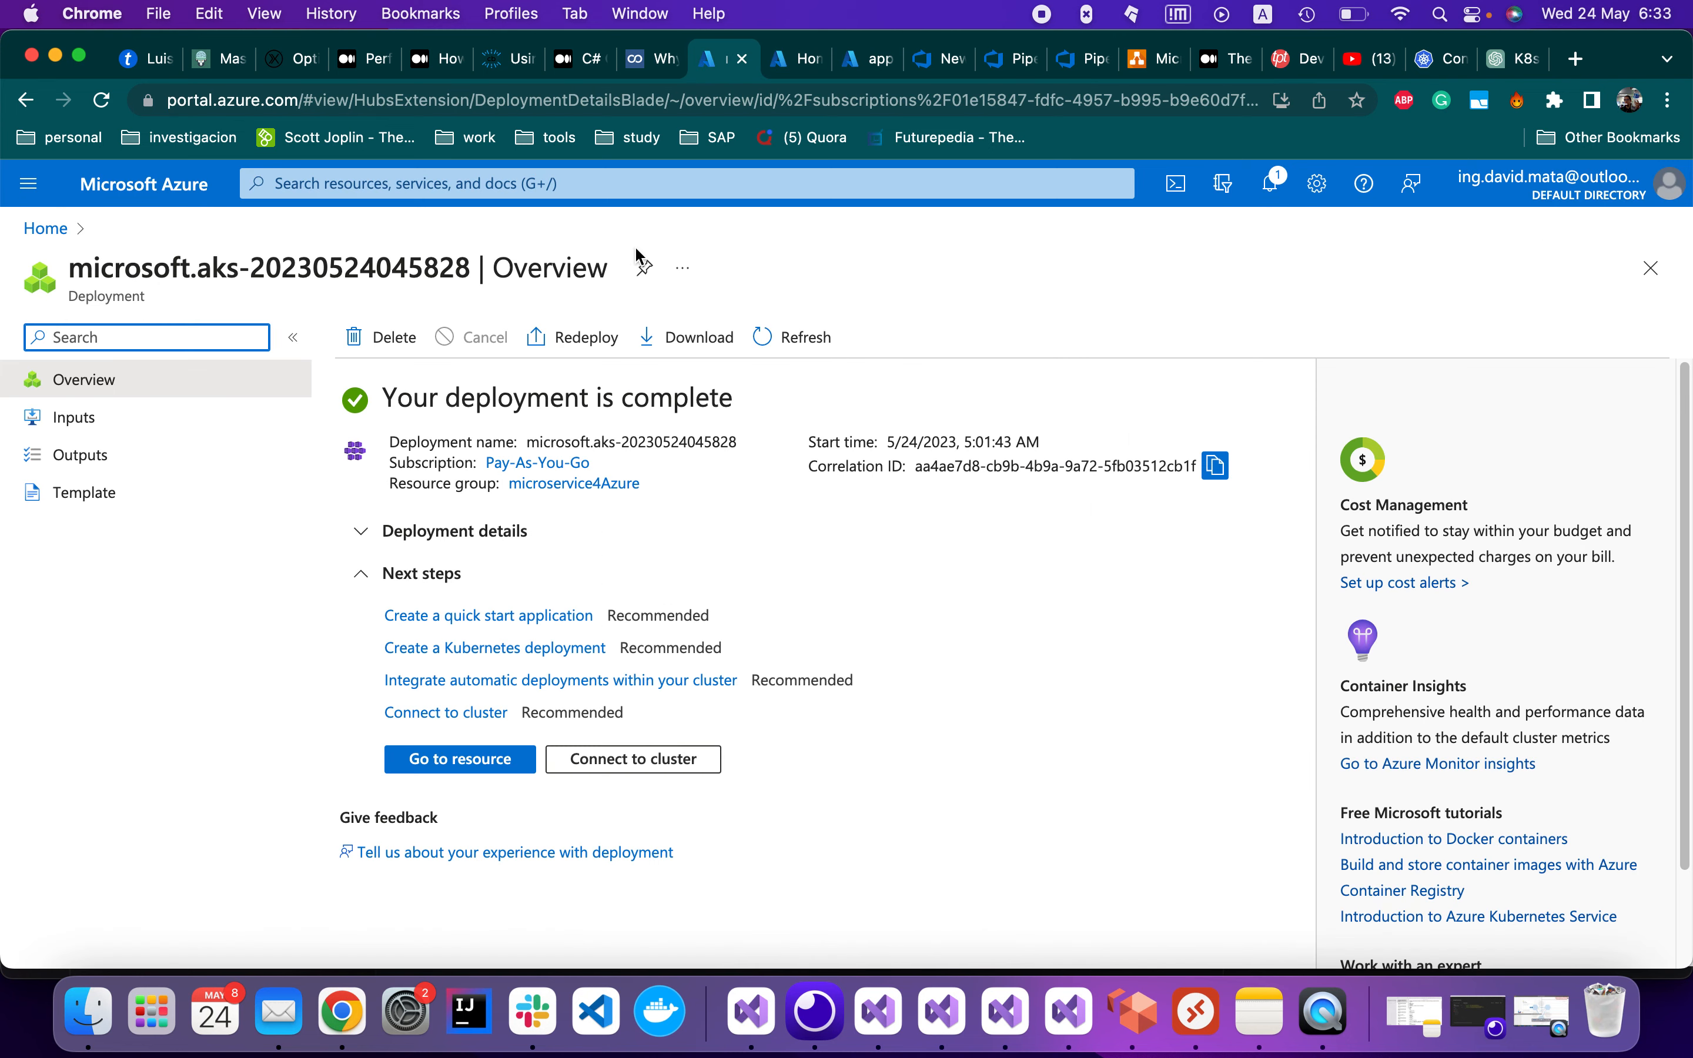
Confirm the Kubernetes cluster's agentpool node pool is running, then return to Azure DevOps Pipelines
click(491, 769)
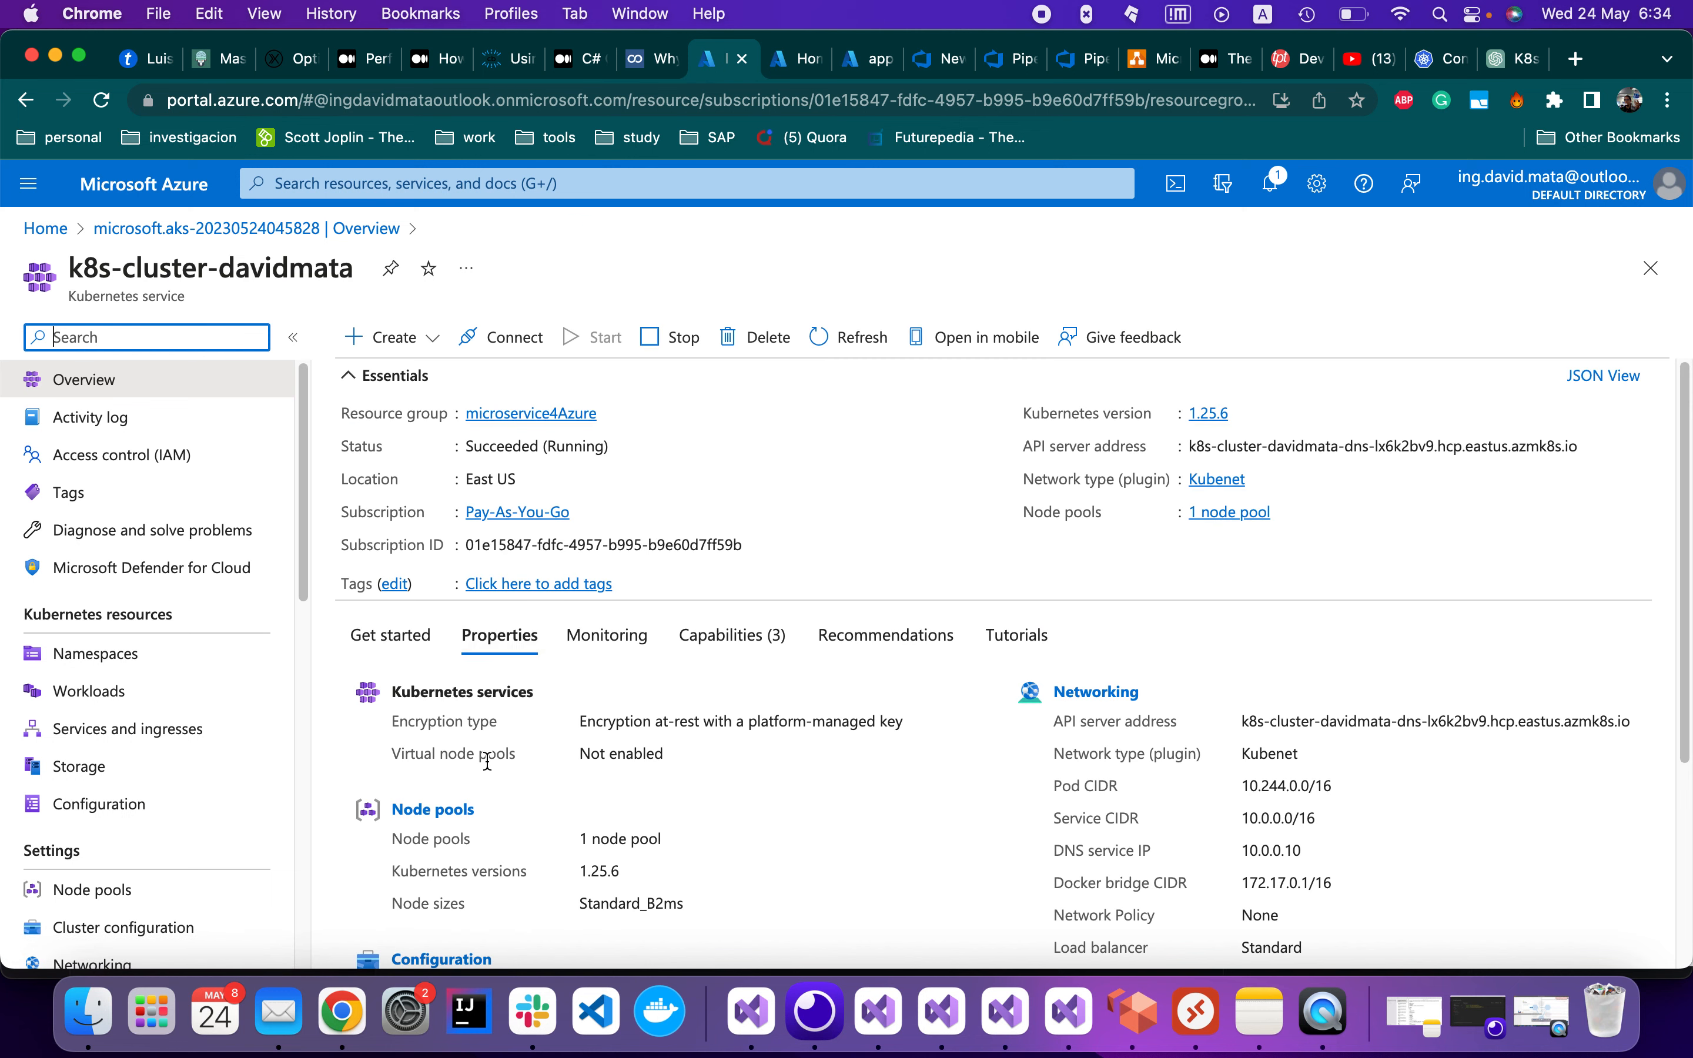
scroll(188, 820, down, 5)
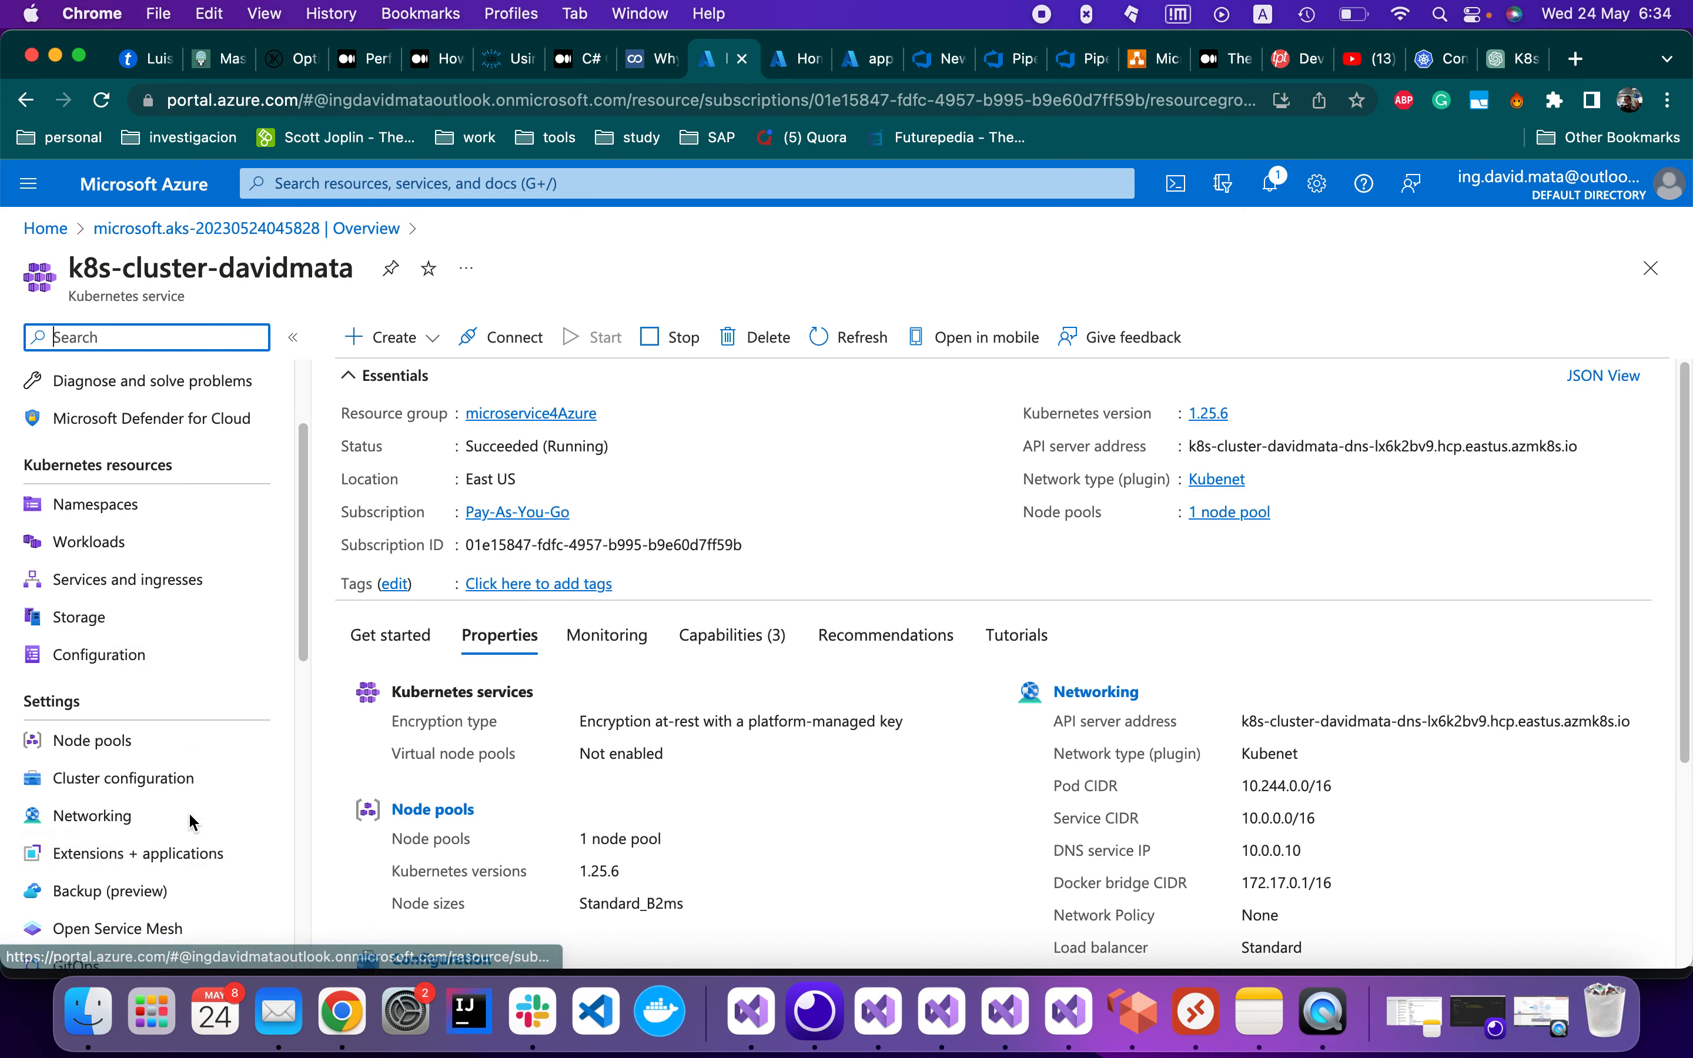
scroll(194, 822, down, 5)
scroll(193, 822, up, 10)
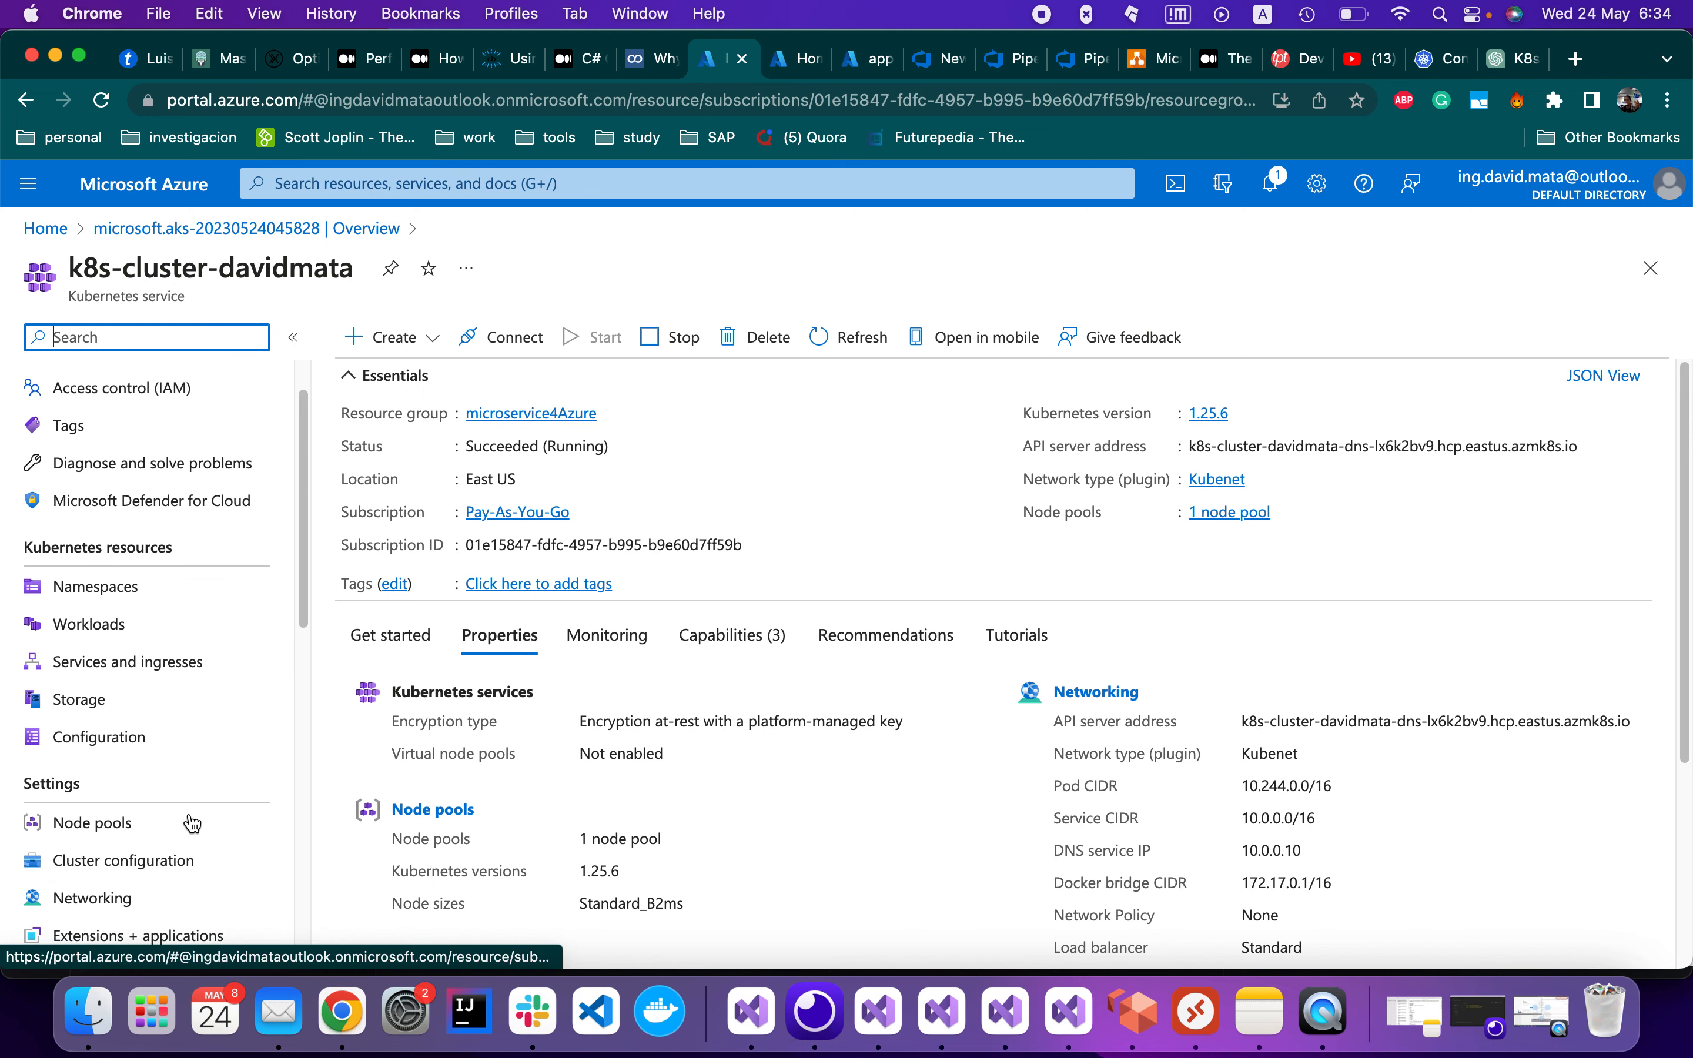
scroll(192, 822, up, 3)
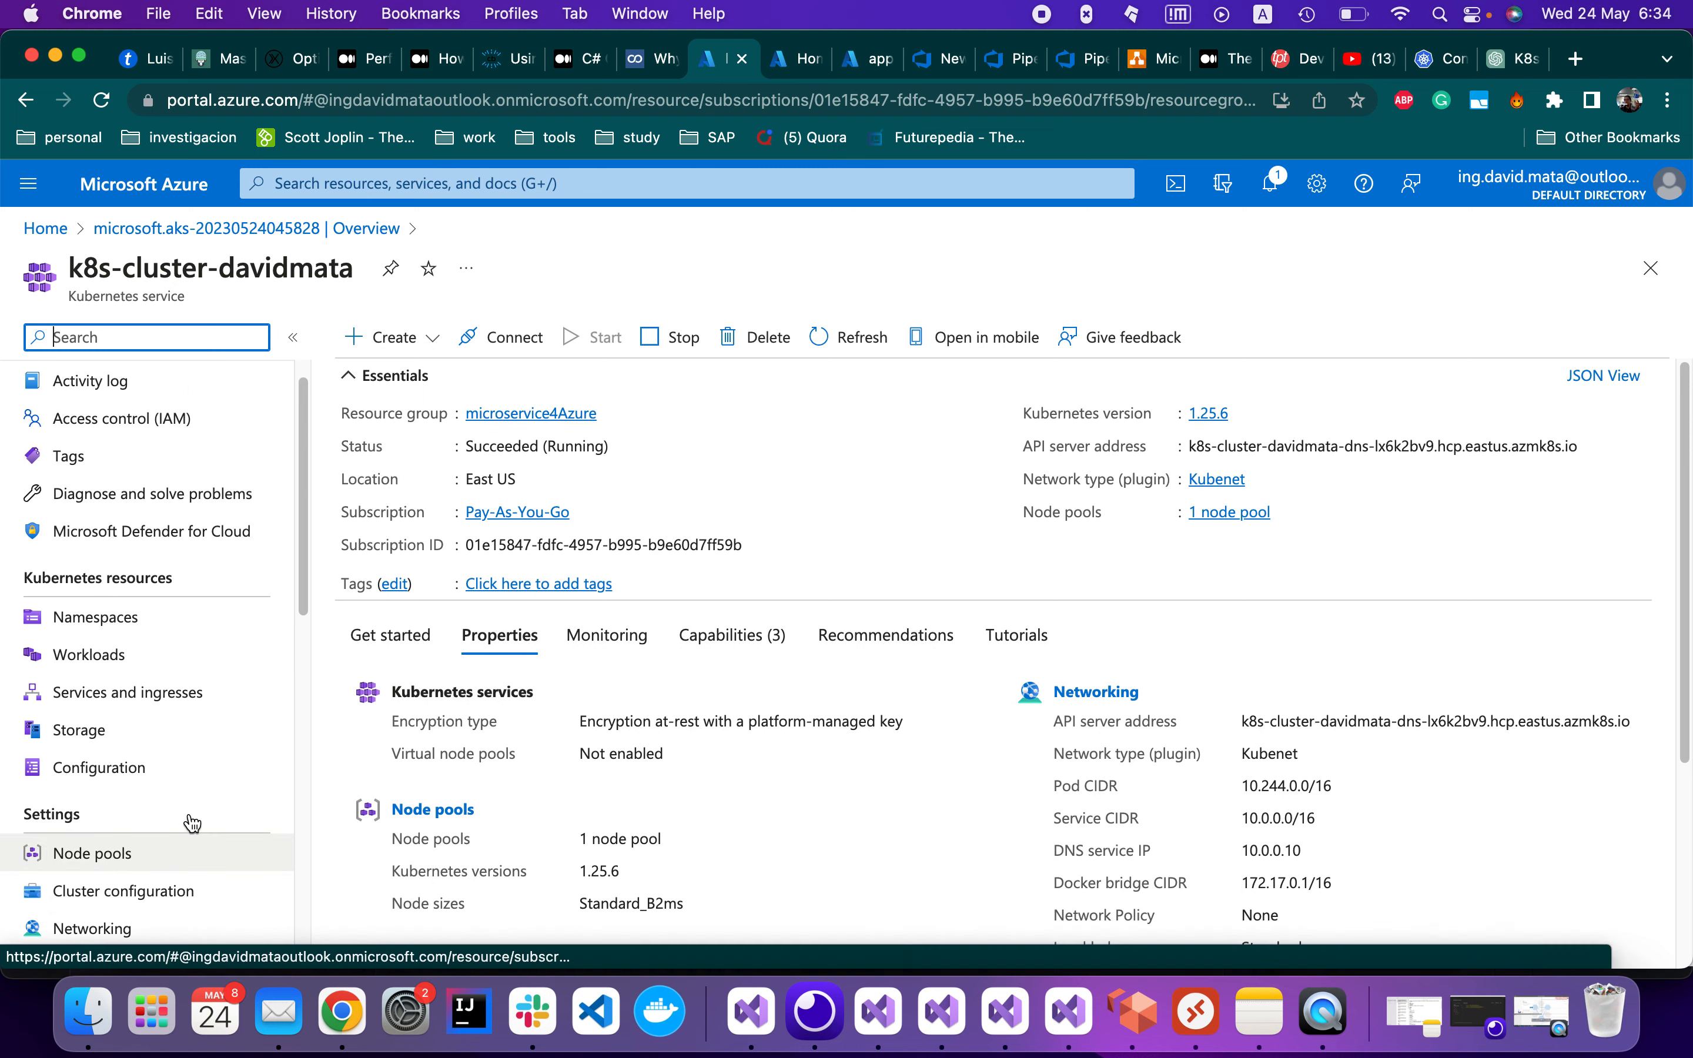
scroll(192, 823, down, 5)
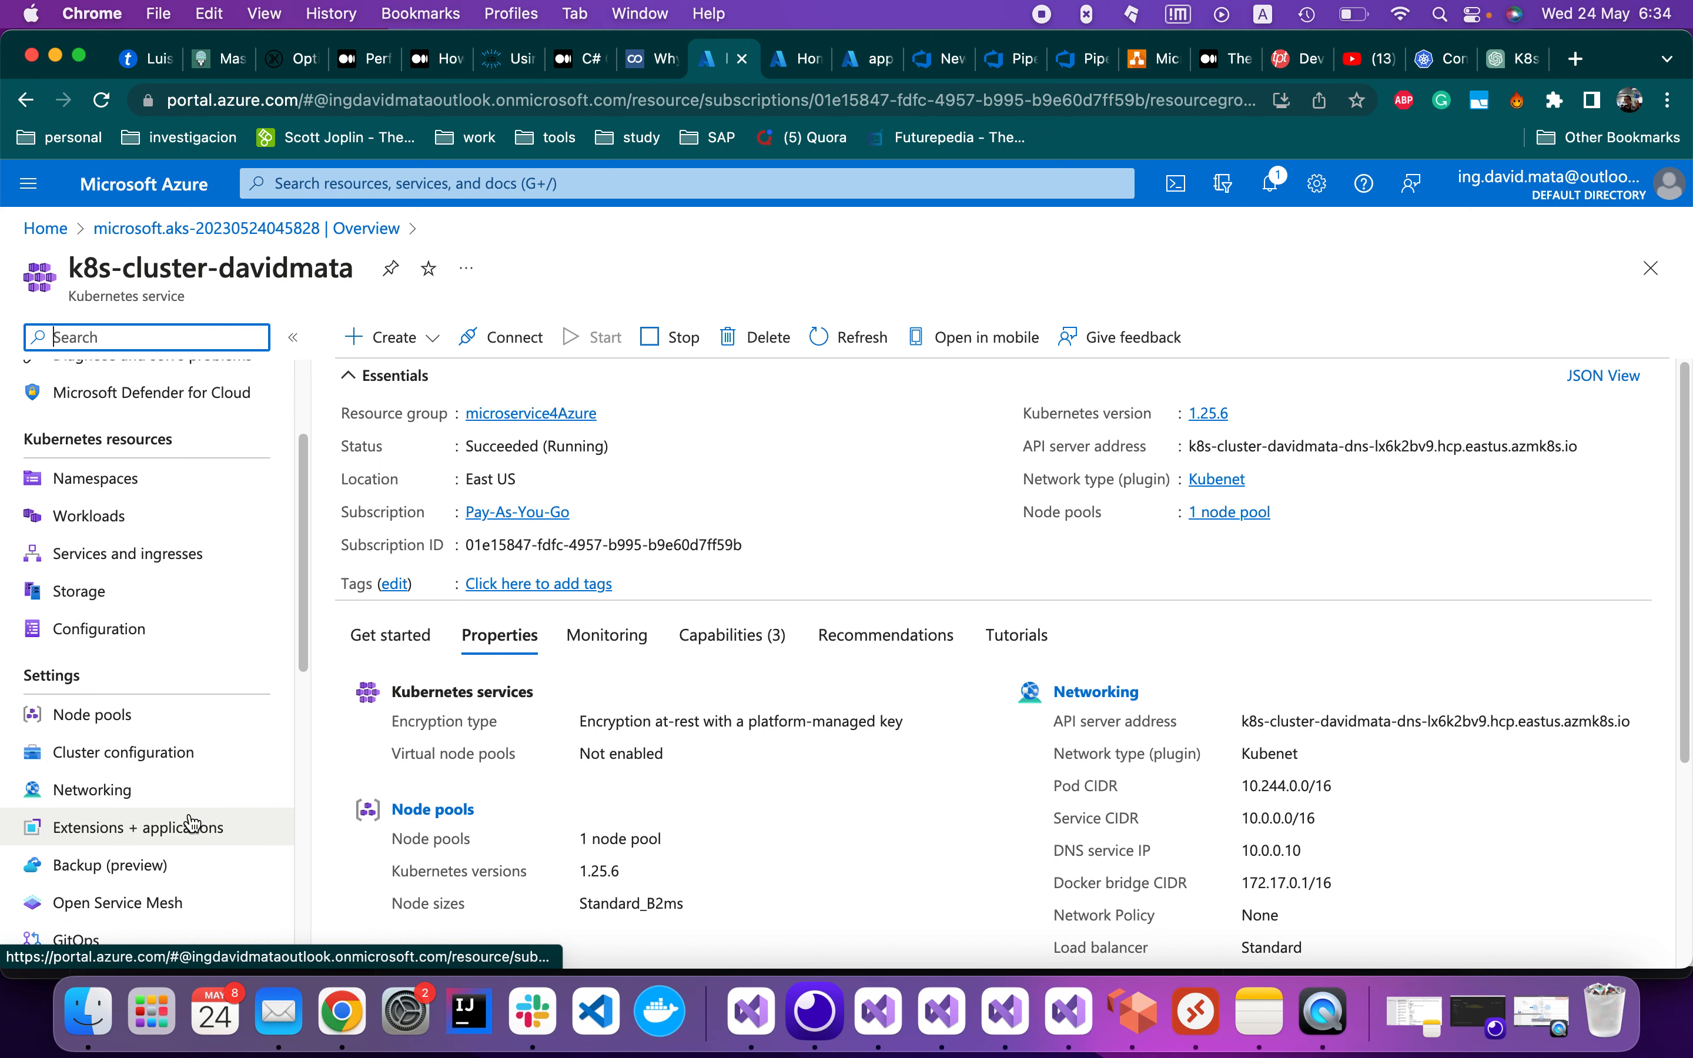
scroll(190, 823, down, 2)
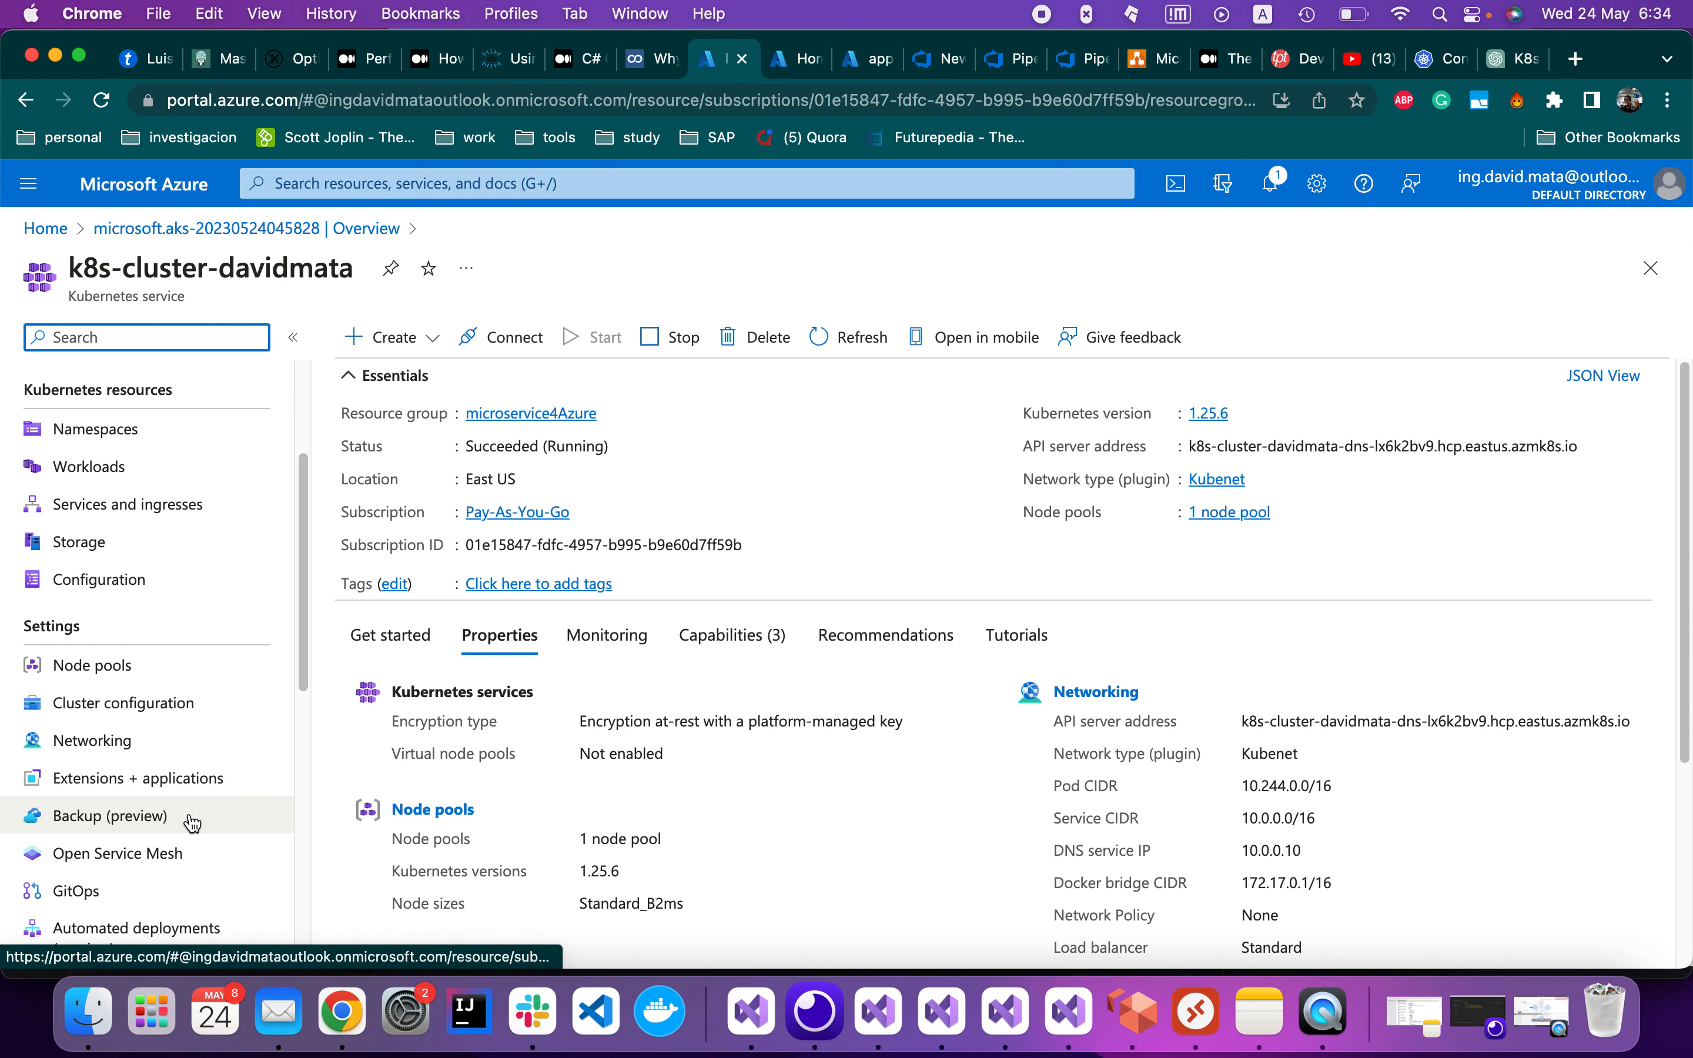
click(202, 665)
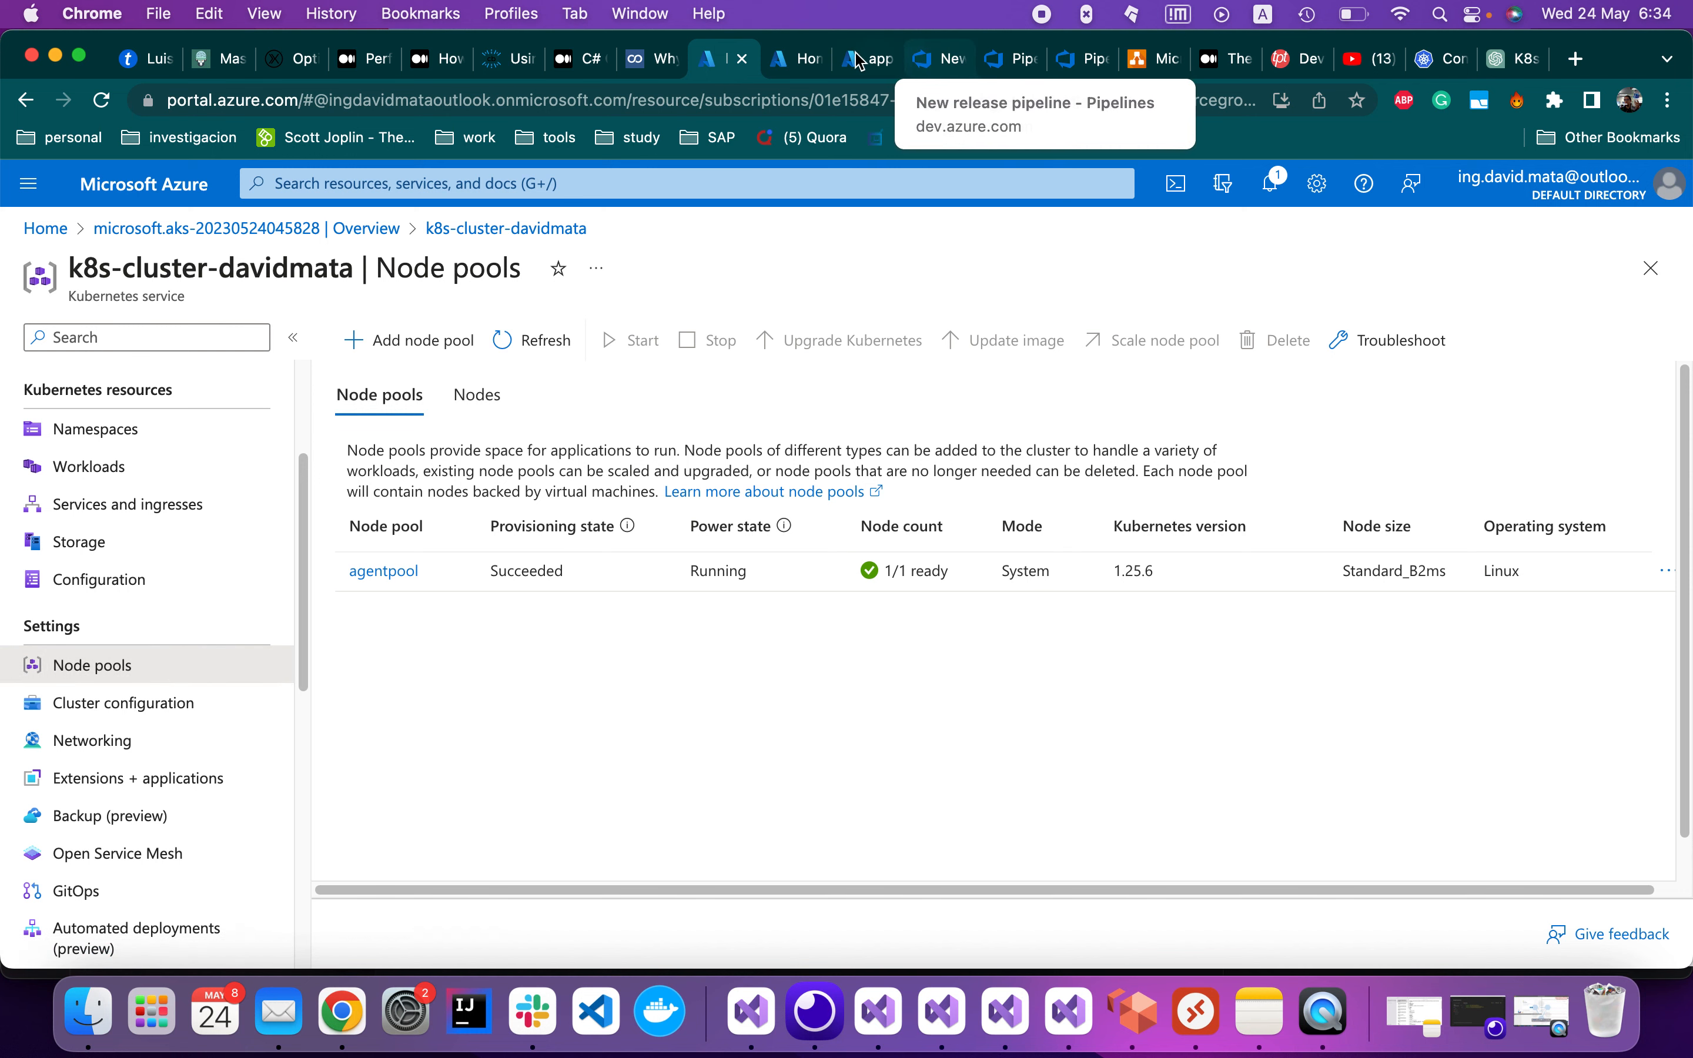
click(1082, 63)
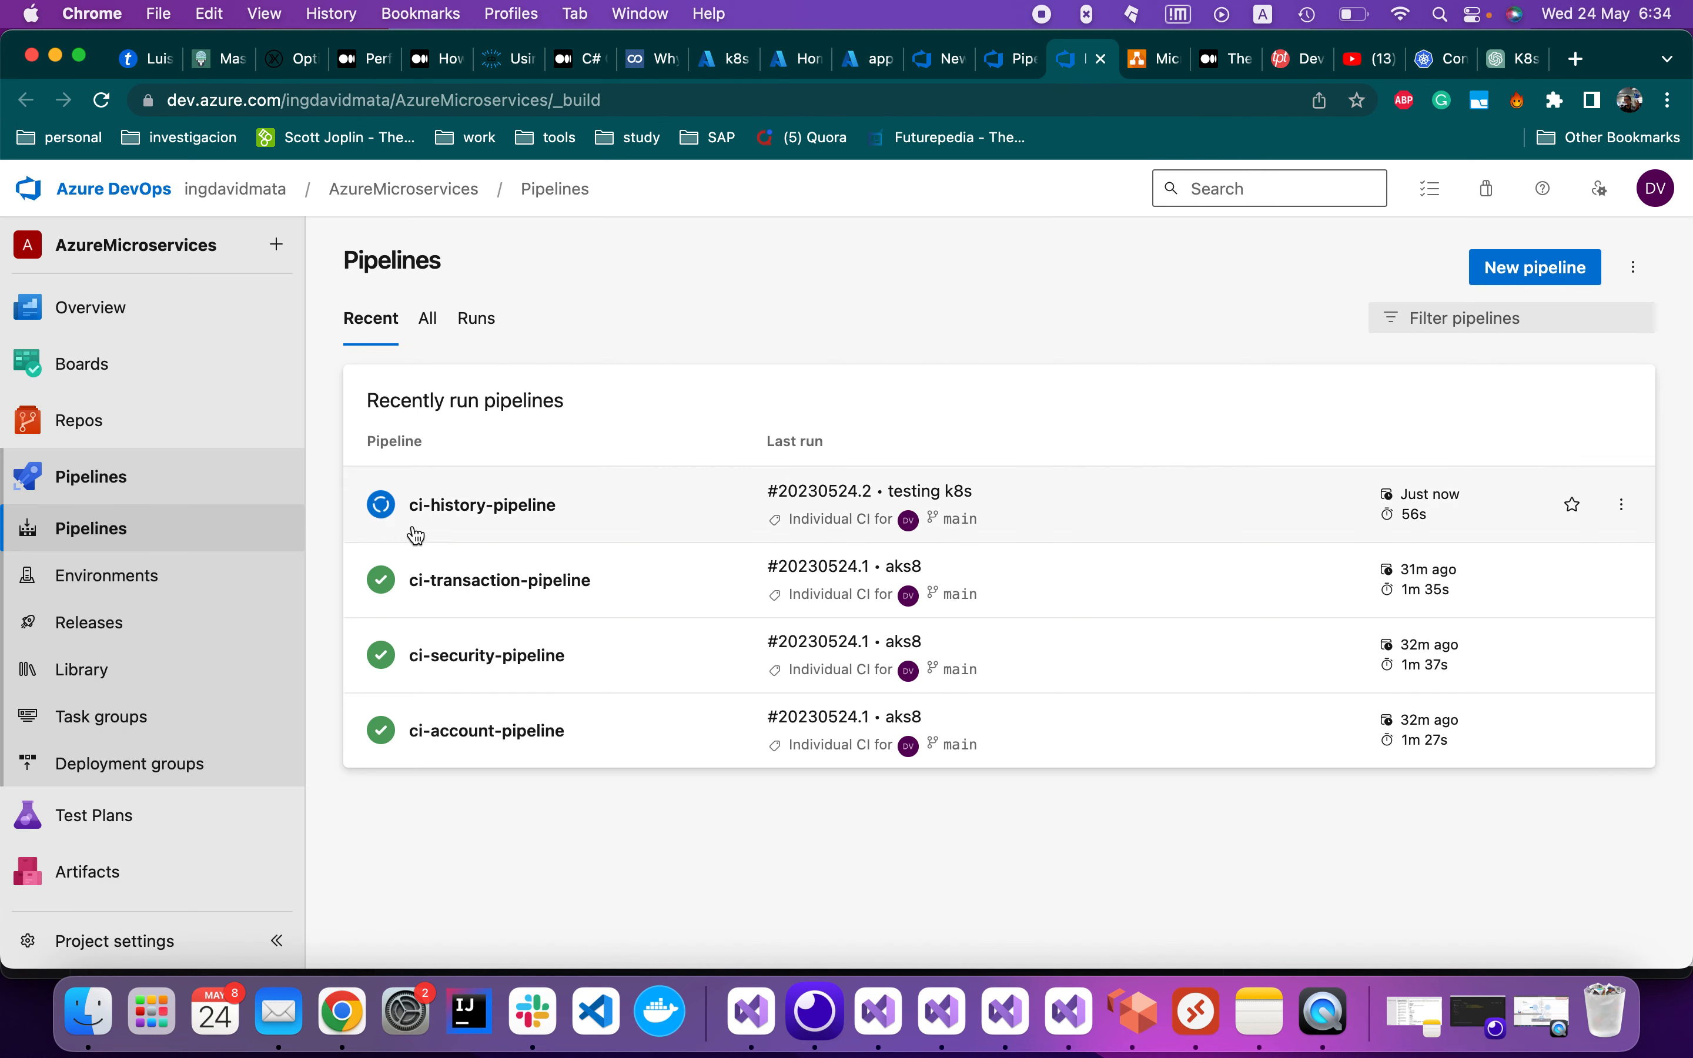
Open ci-history-pipeline run #20230524.2 and view its Agent job 1 log, succeeded in 1m 30s
click(499, 504)
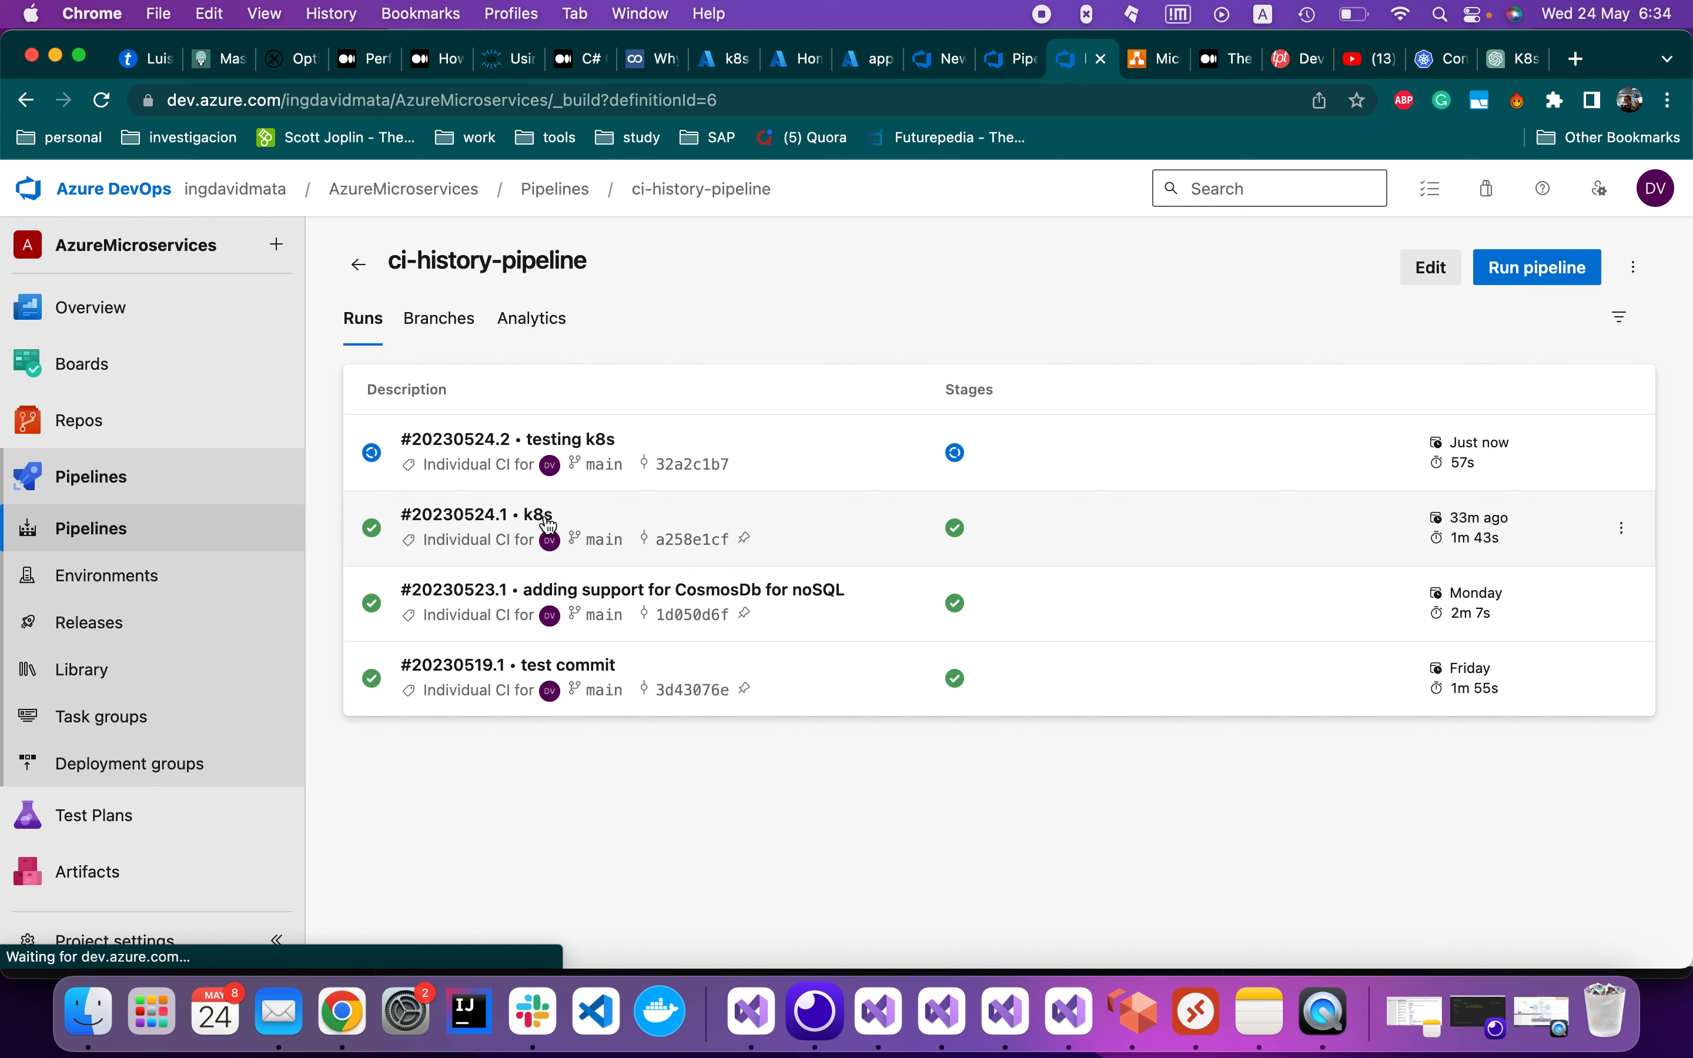
click(468, 425)
scroll(493, 714, down, 5)
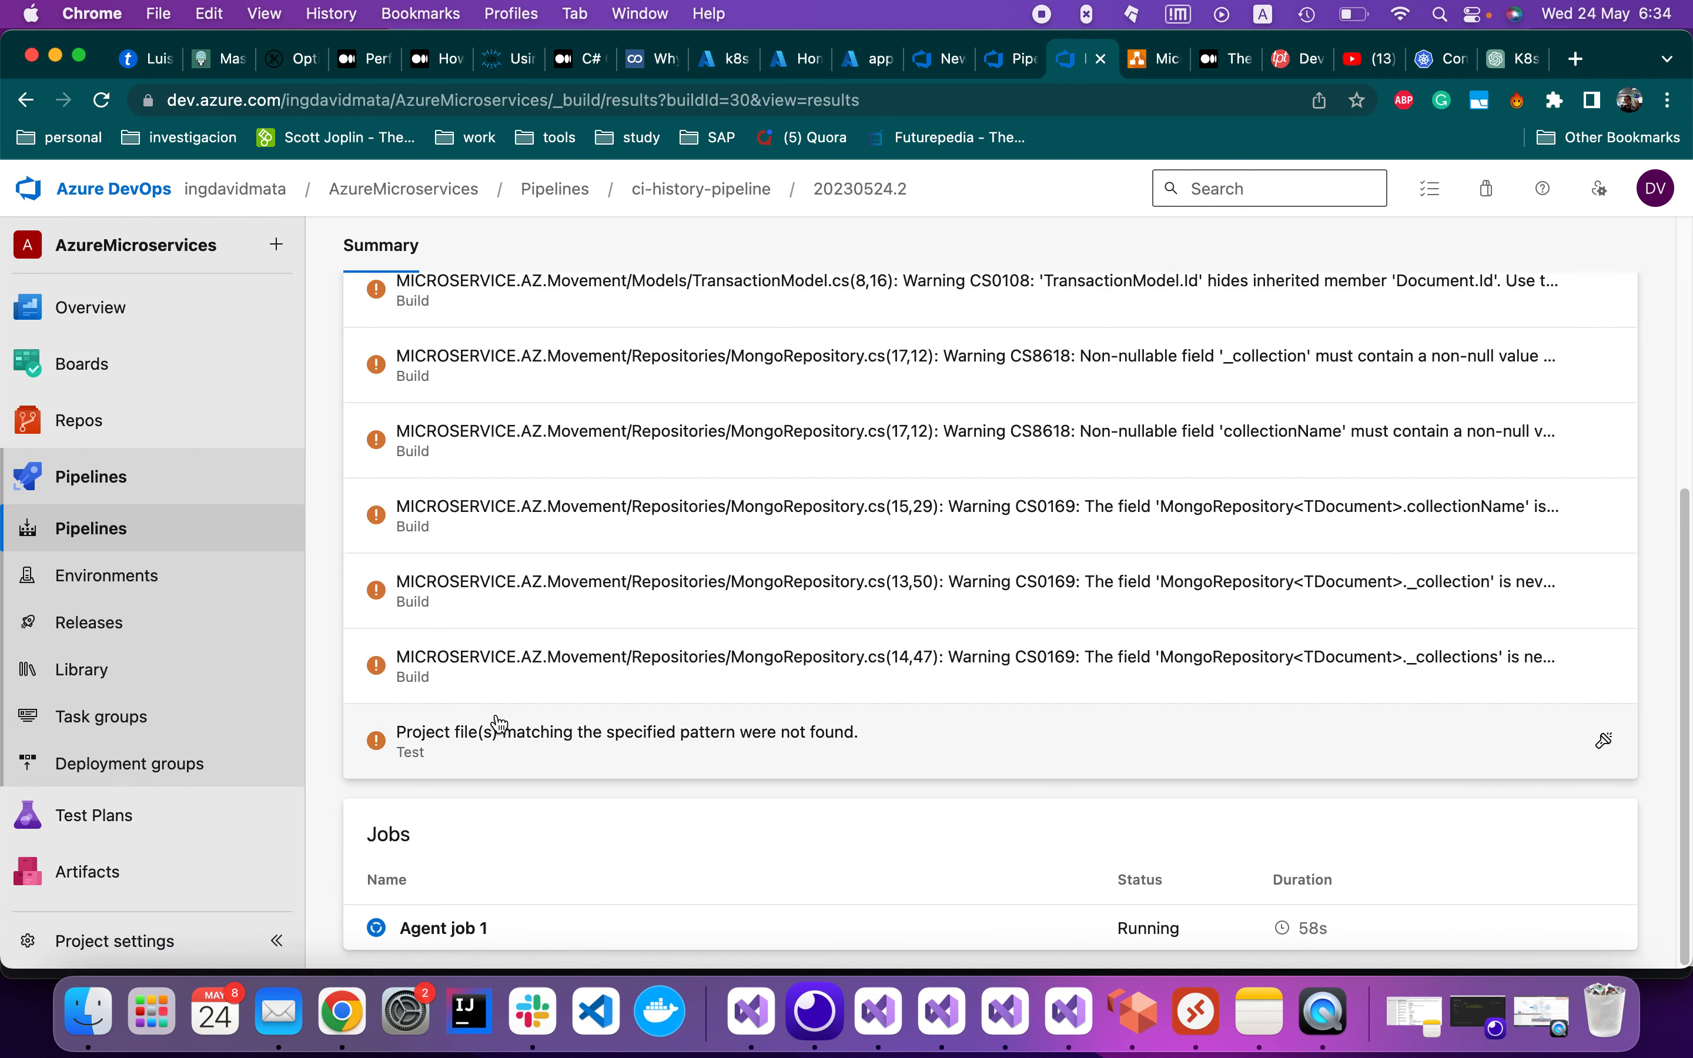
click(451, 928)
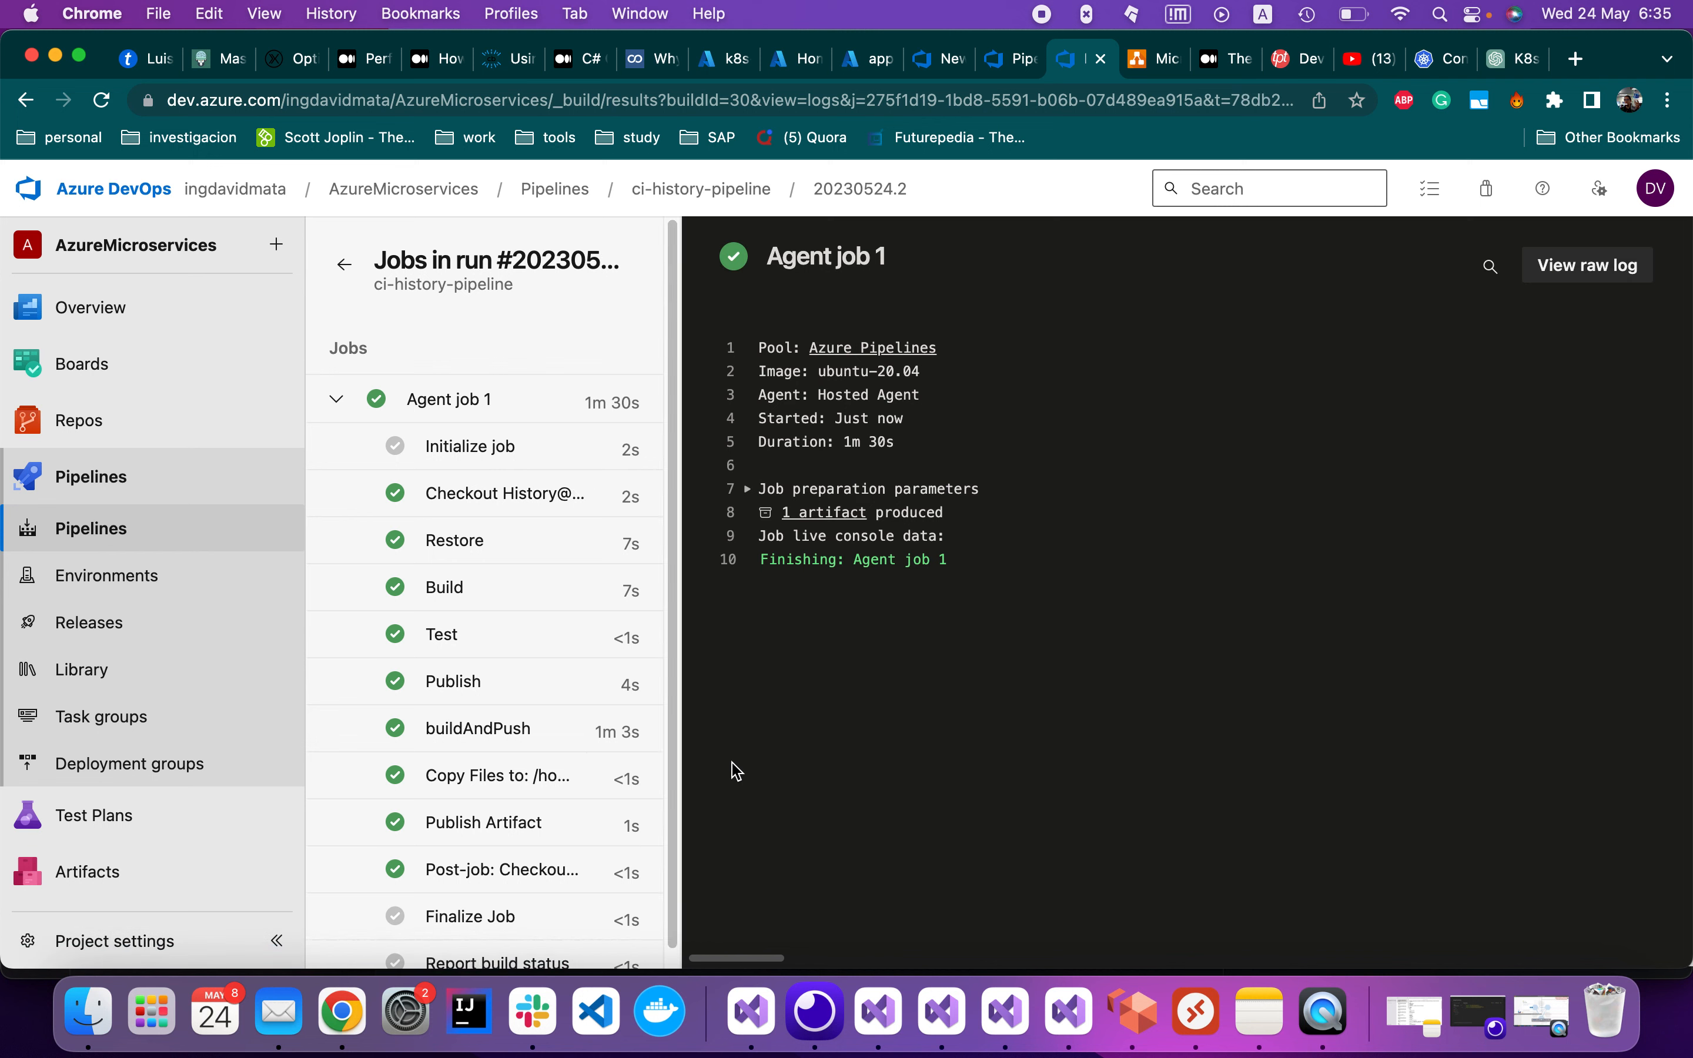
scroll(597, 767, down, 1)
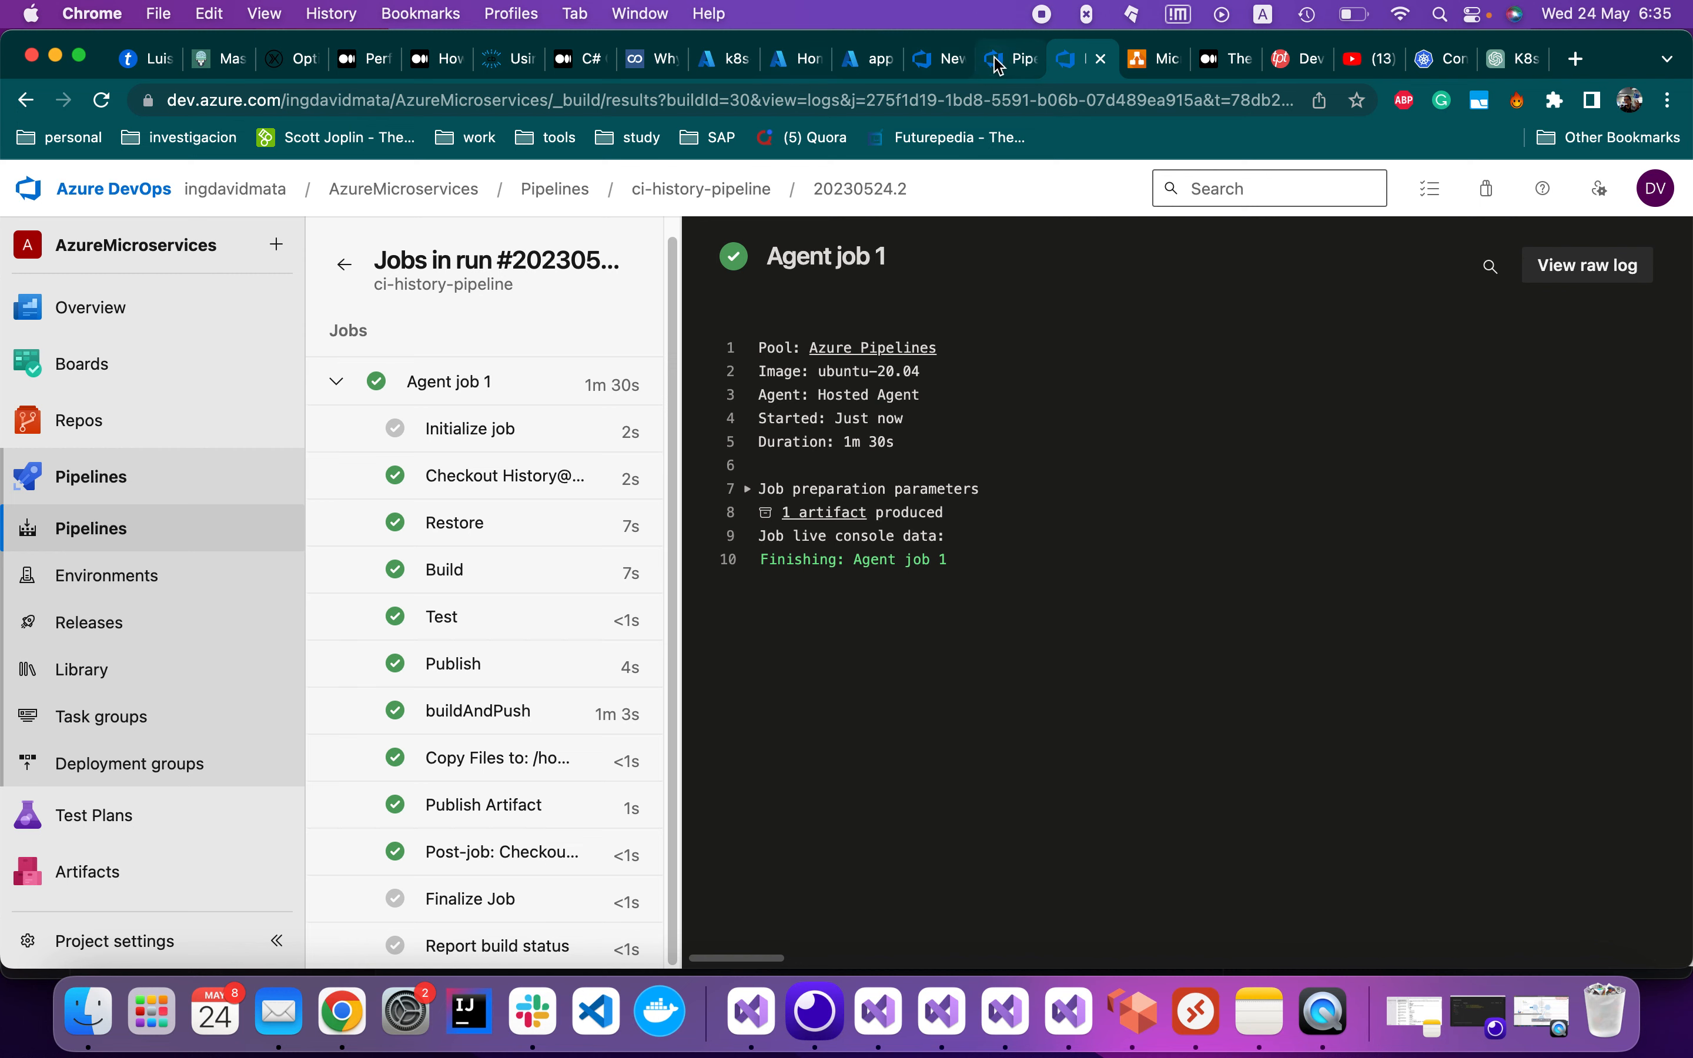
Refresh the AKS cluster's node pool list twice, confirming agentpool is still running
click(724, 62)
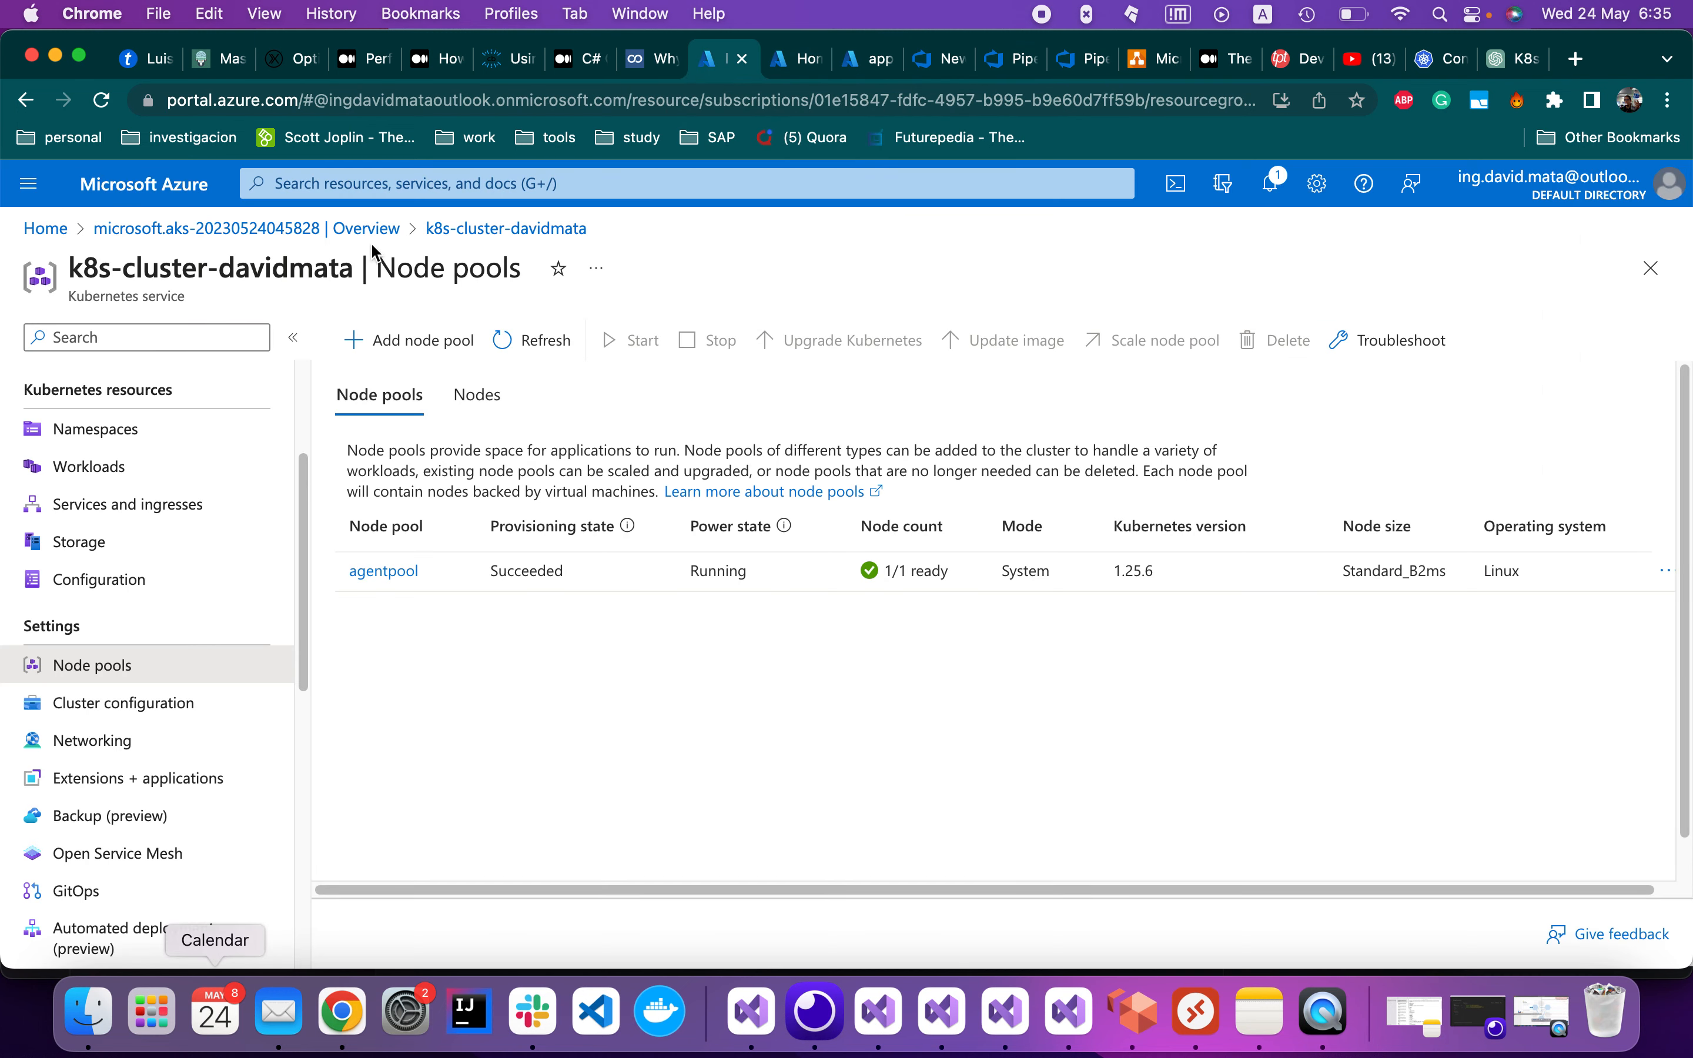
click(533, 342)
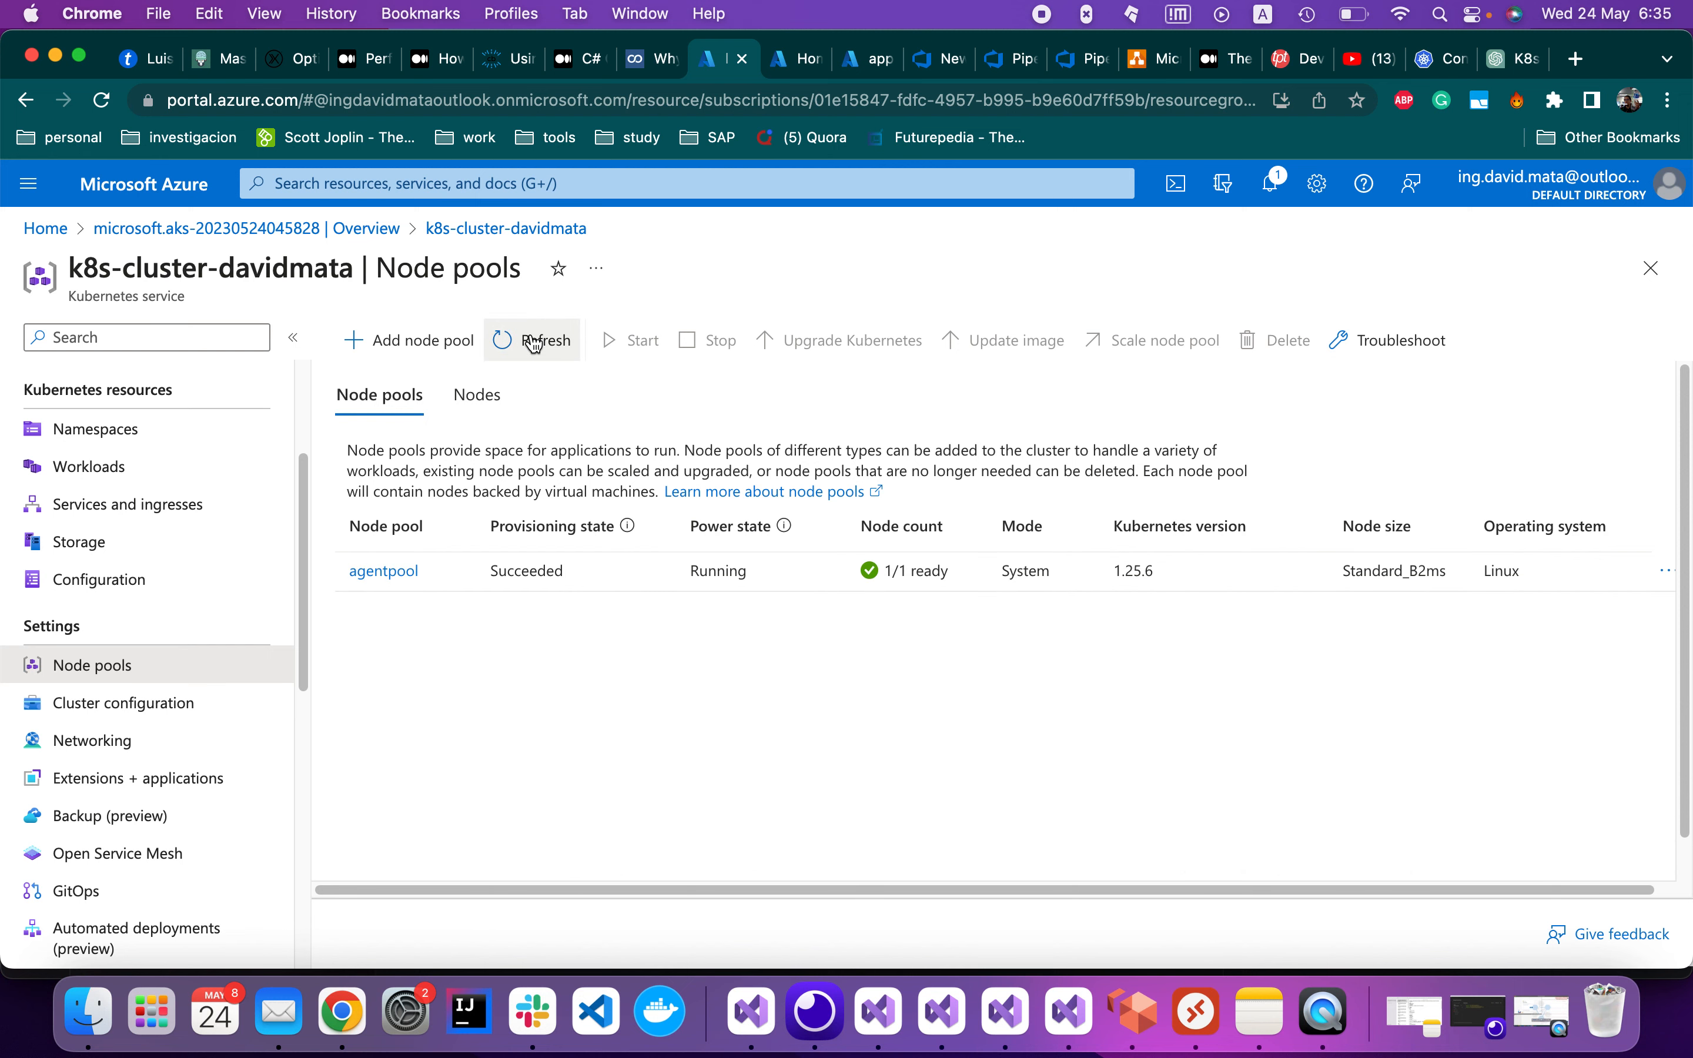
click(535, 342)
Return to Azure DevOps and open the Releases page listing Release-1
click(866, 59)
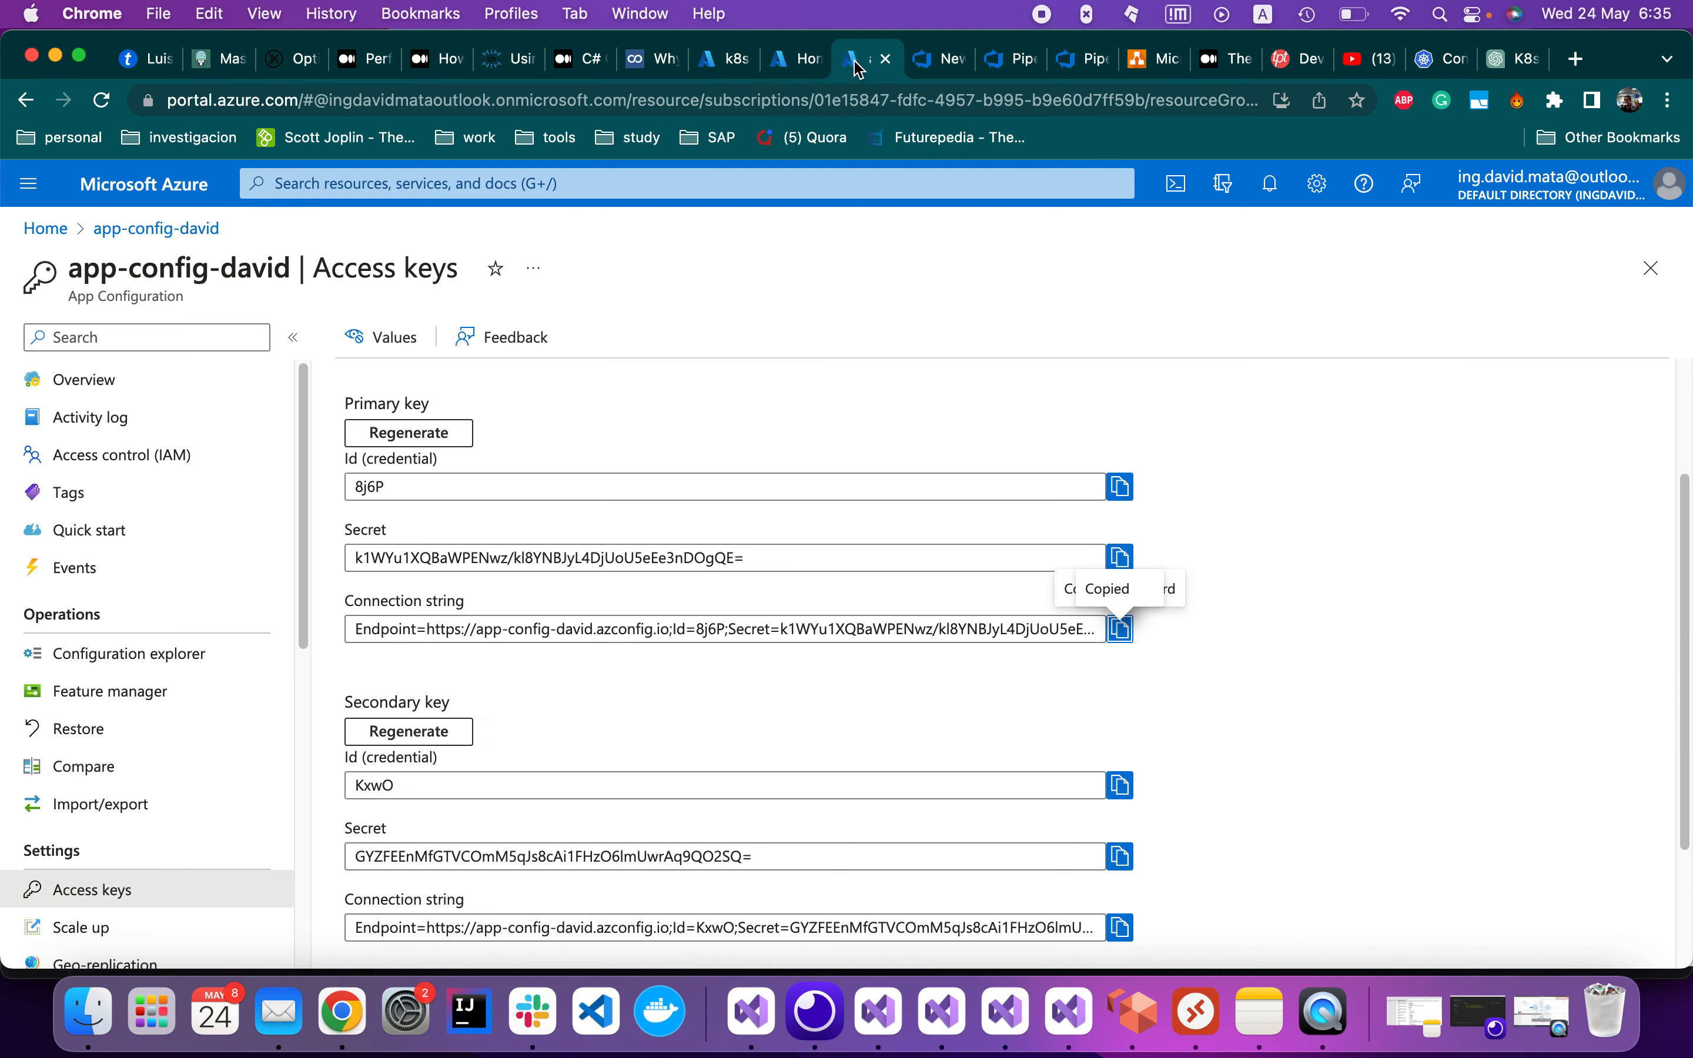
click(795, 58)
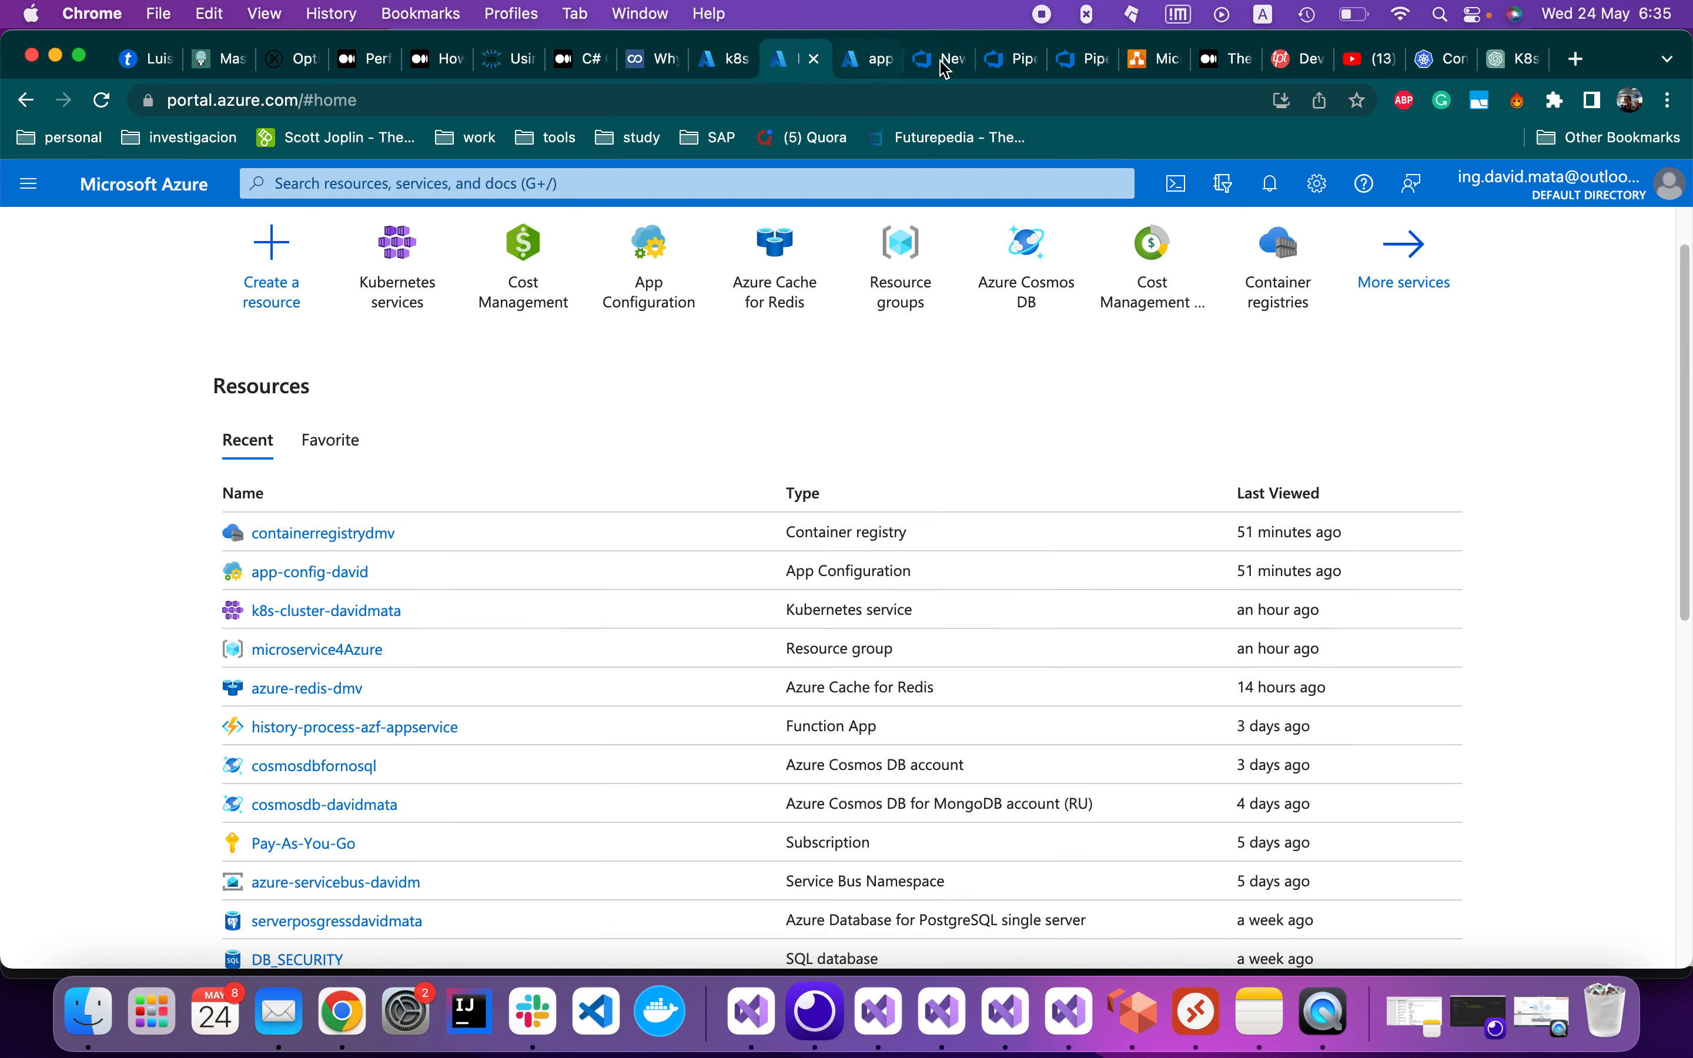
click(1077, 59)
click(124, 617)
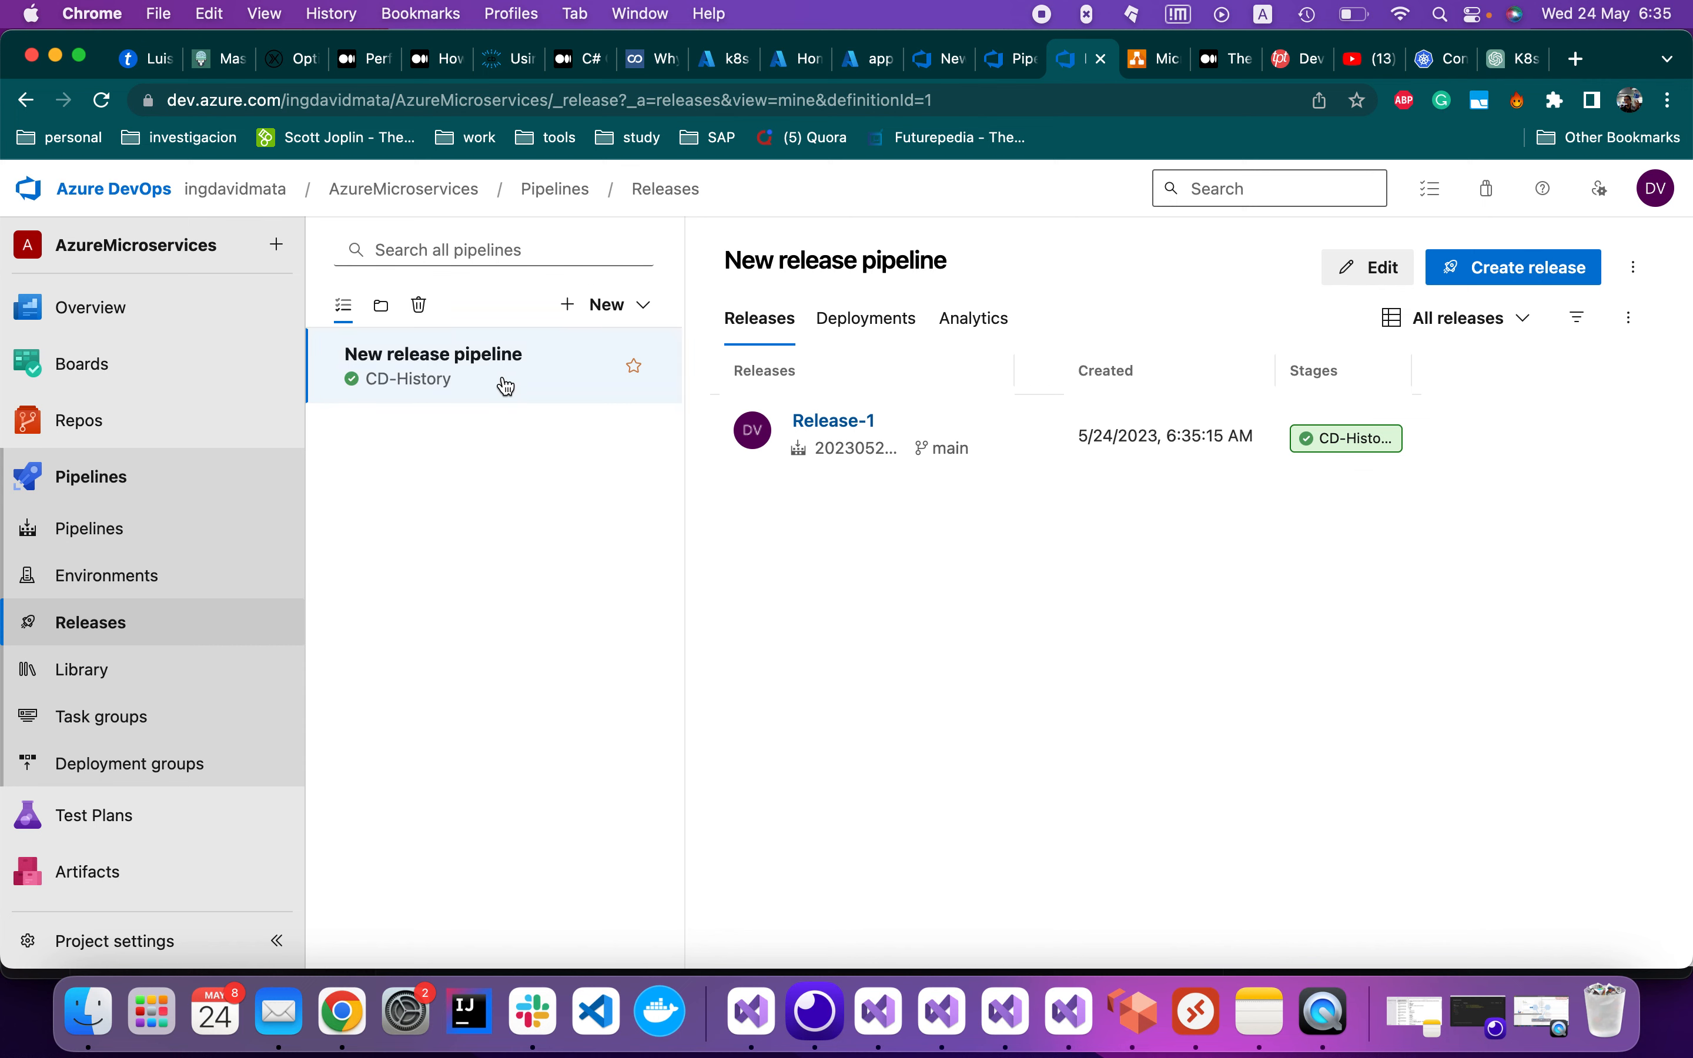
Review Release-1's CD-History stage (5/5 tasks succeeded) and open the linked ci-history-pipeline run
click(836, 421)
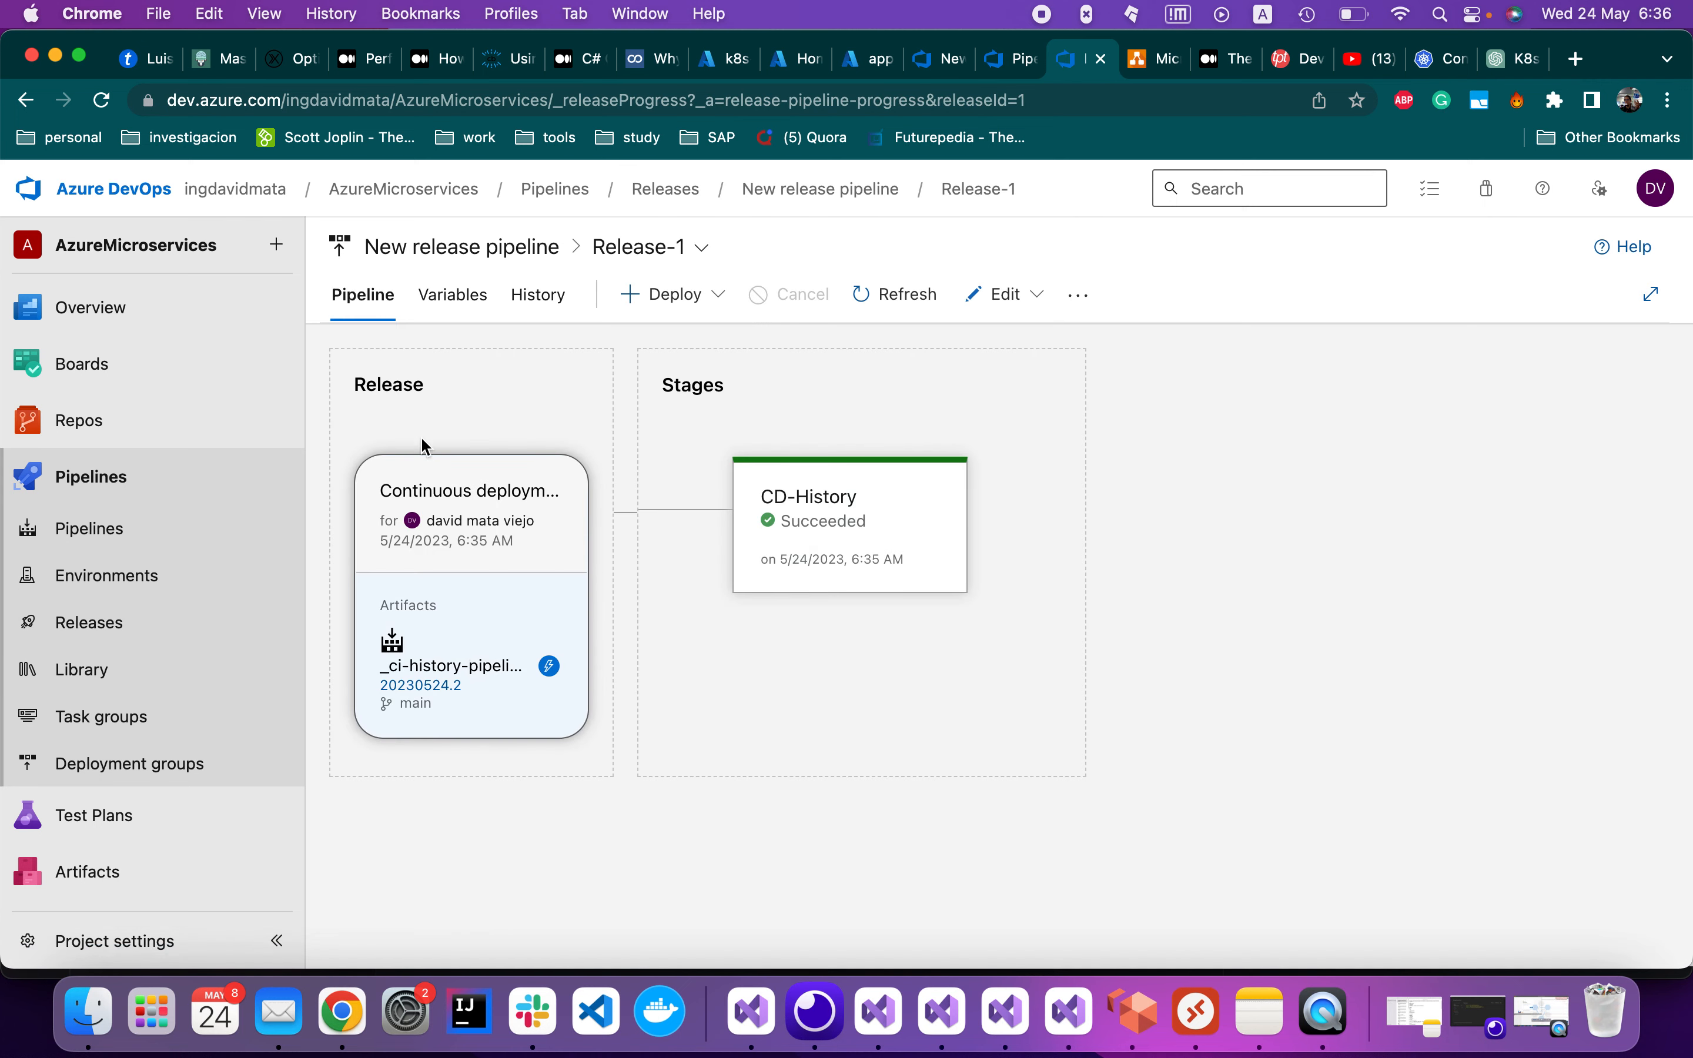
mouse_move(854, 492)
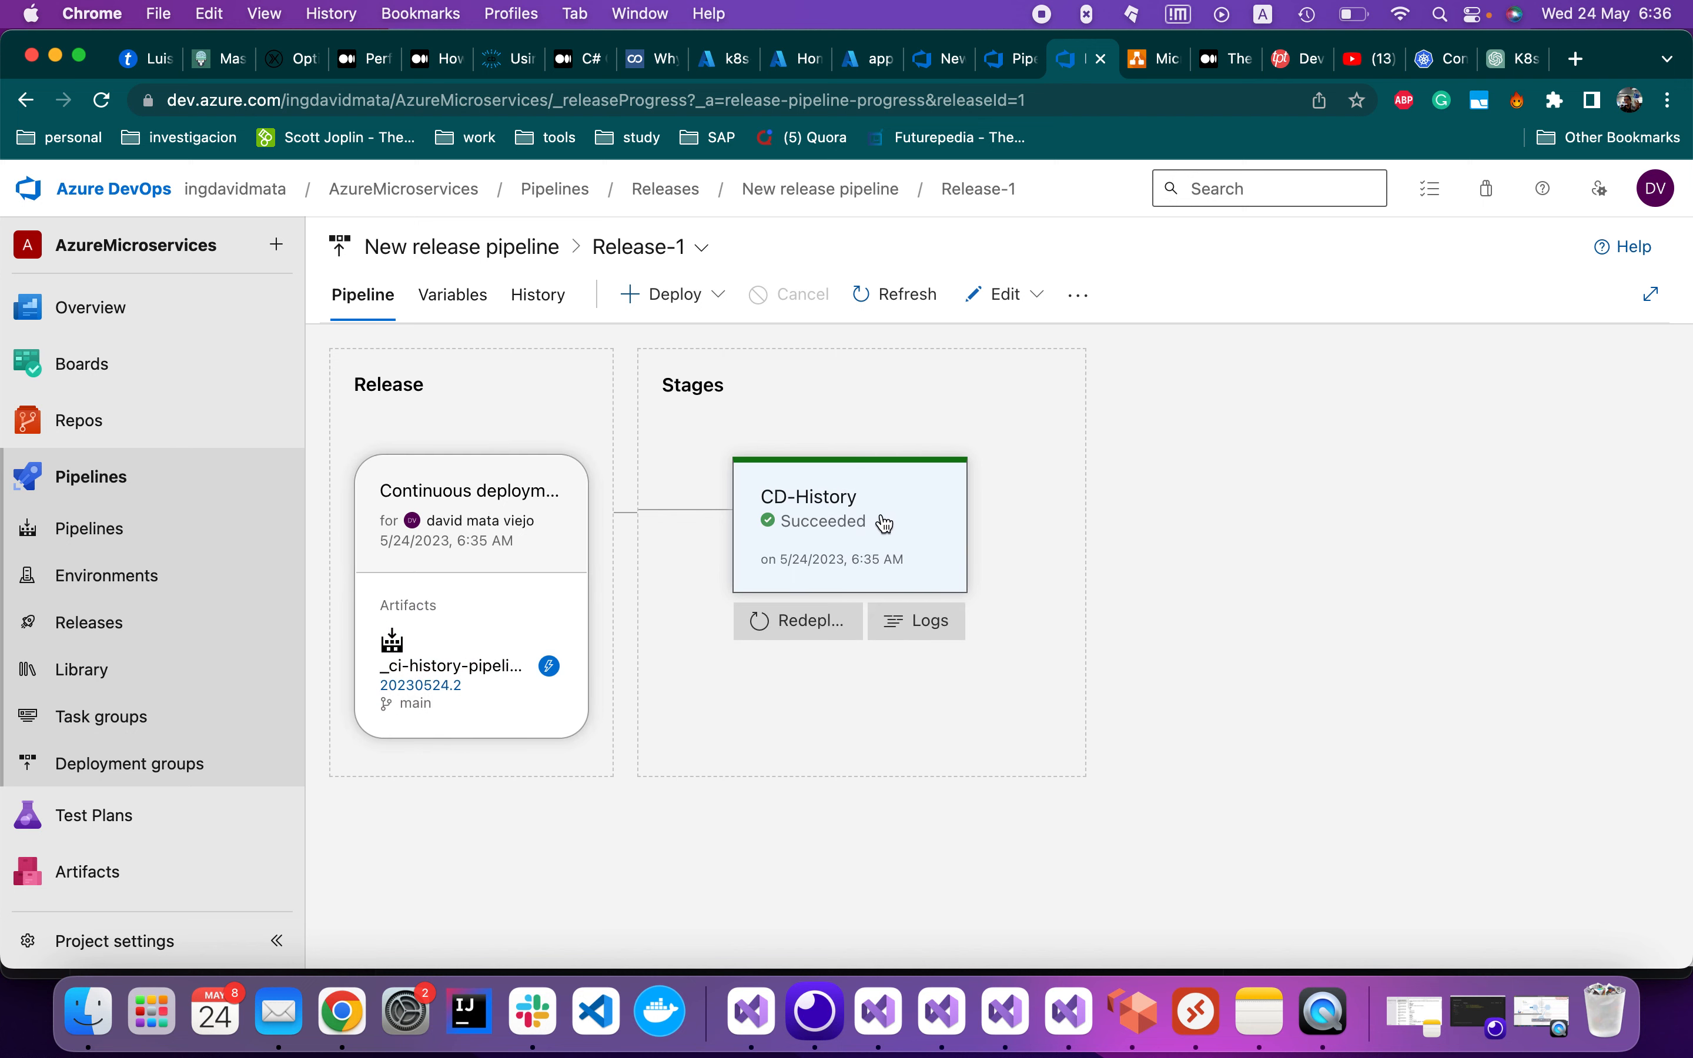
click(815, 538)
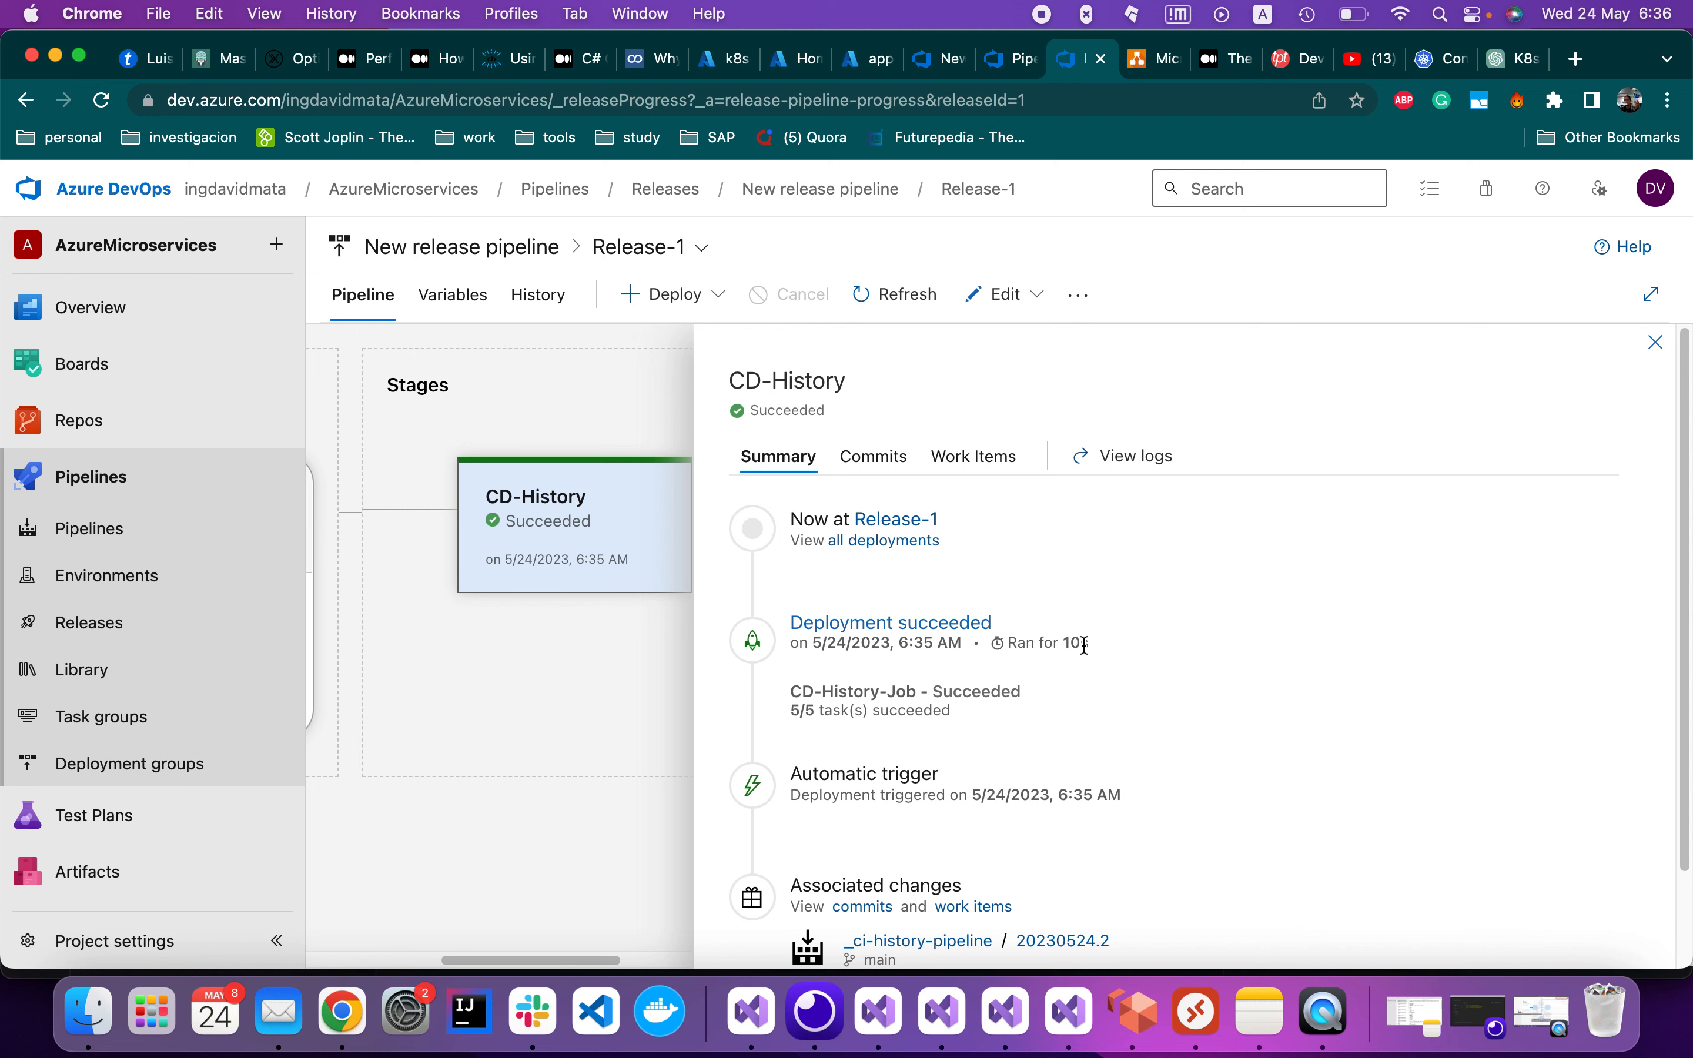
scroll(1085, 645, down, 3)
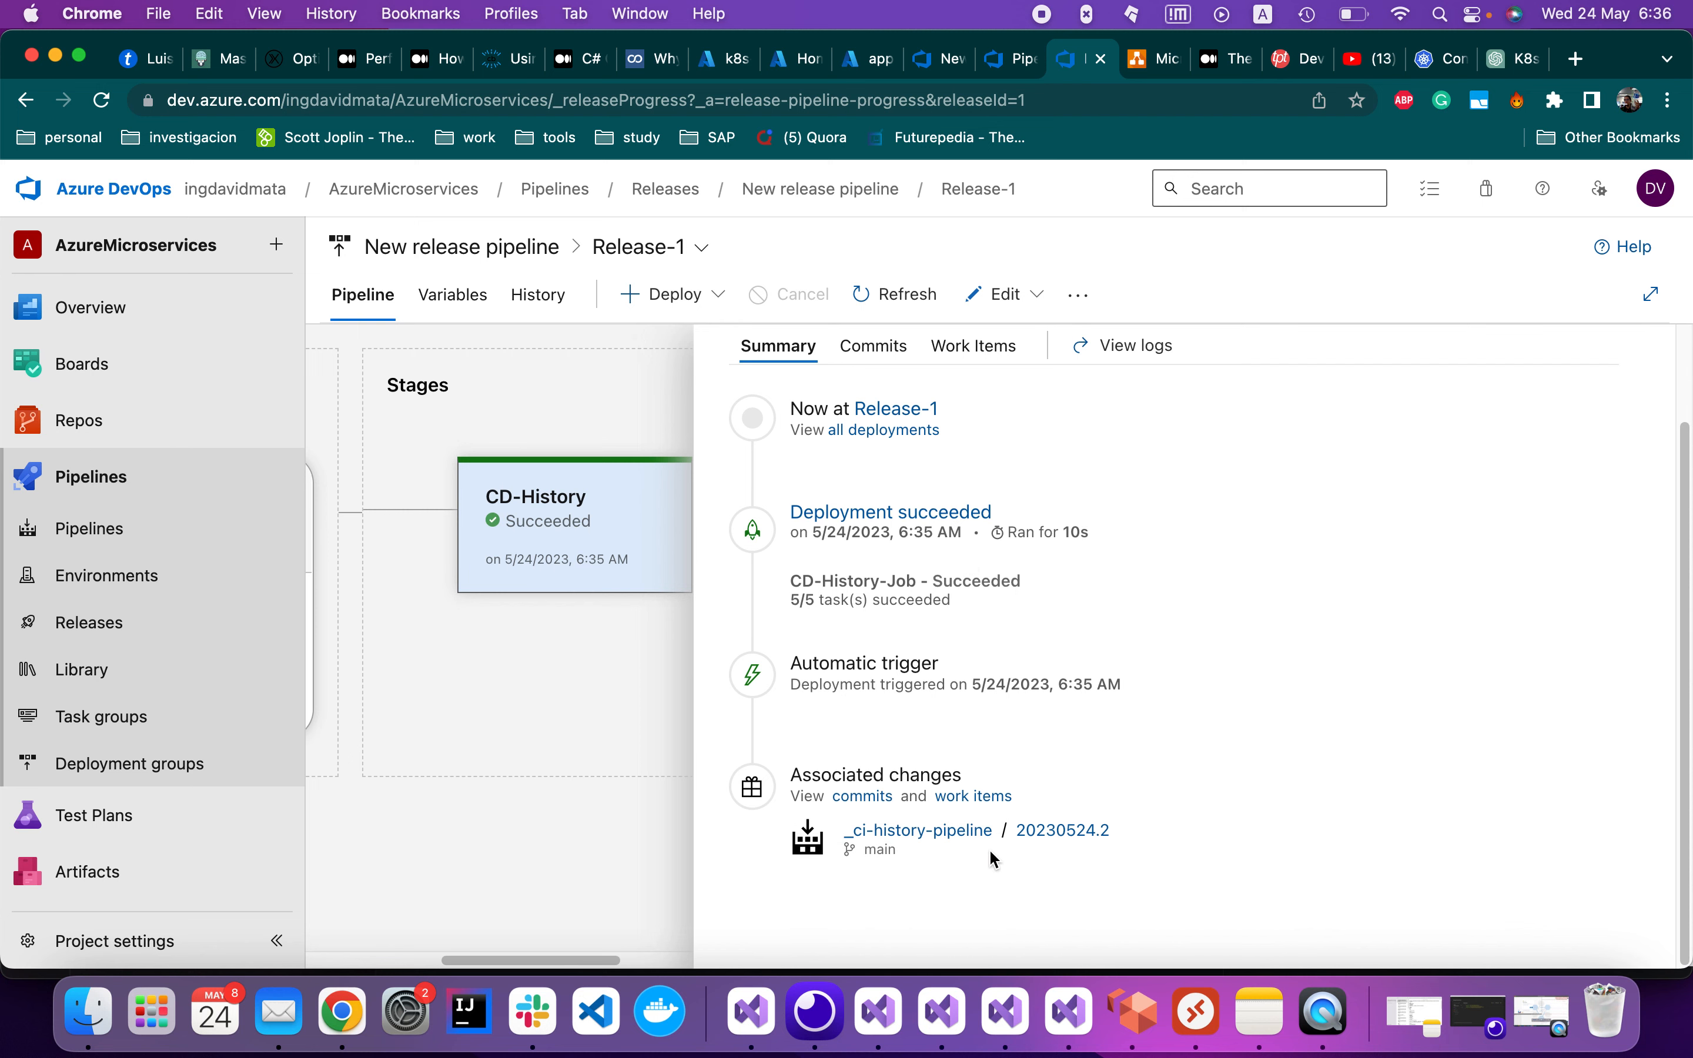
click(972, 833)
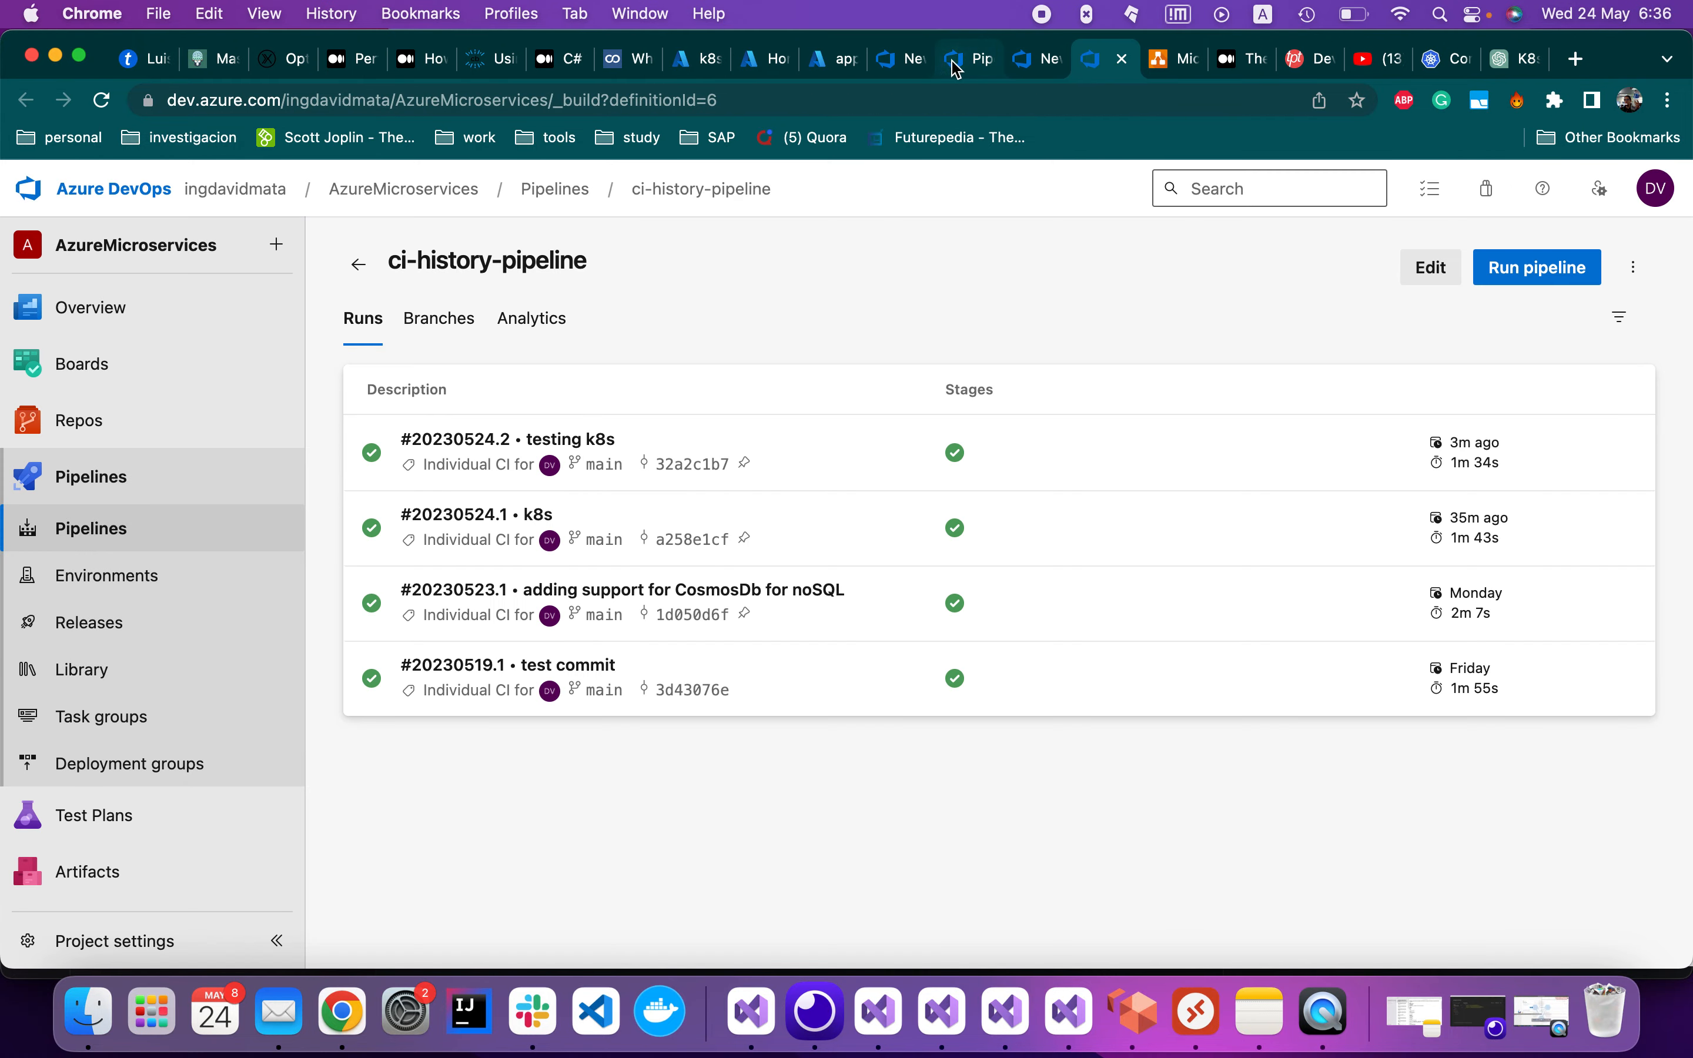
click(886, 62)
Switch back to the AKS cluster's node pools and refresh the list
click(835, 64)
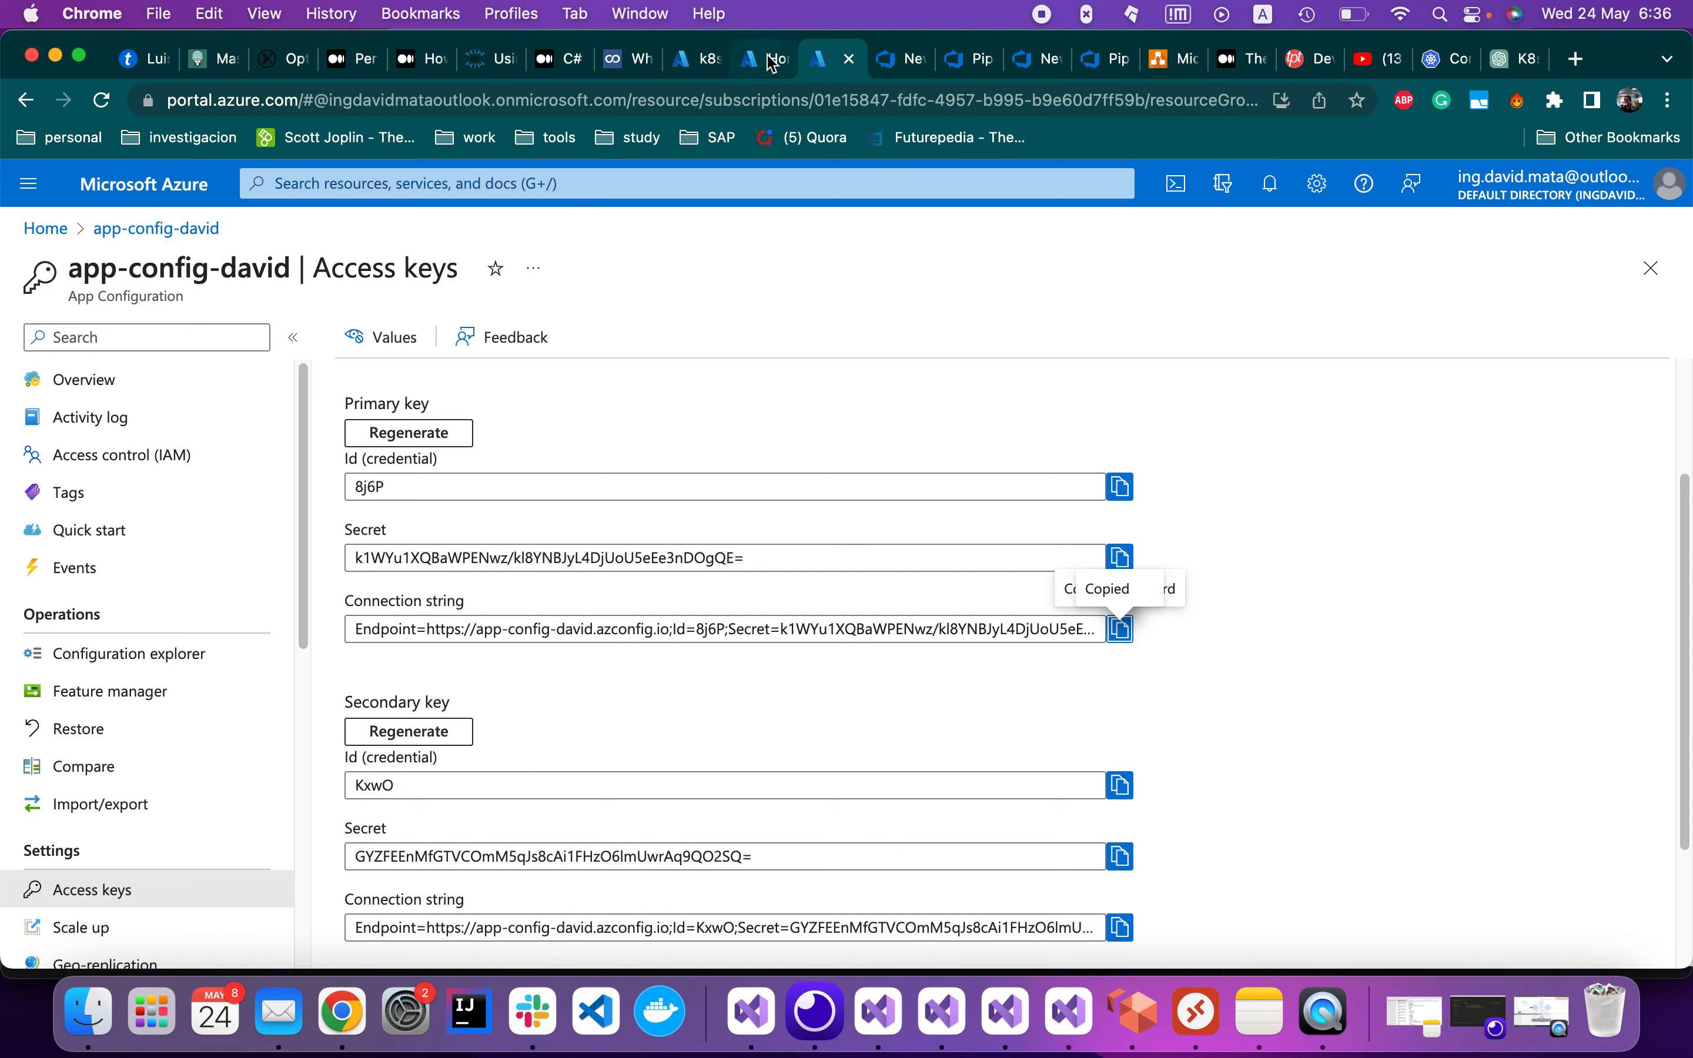
click(766, 63)
click(684, 67)
click(524, 358)
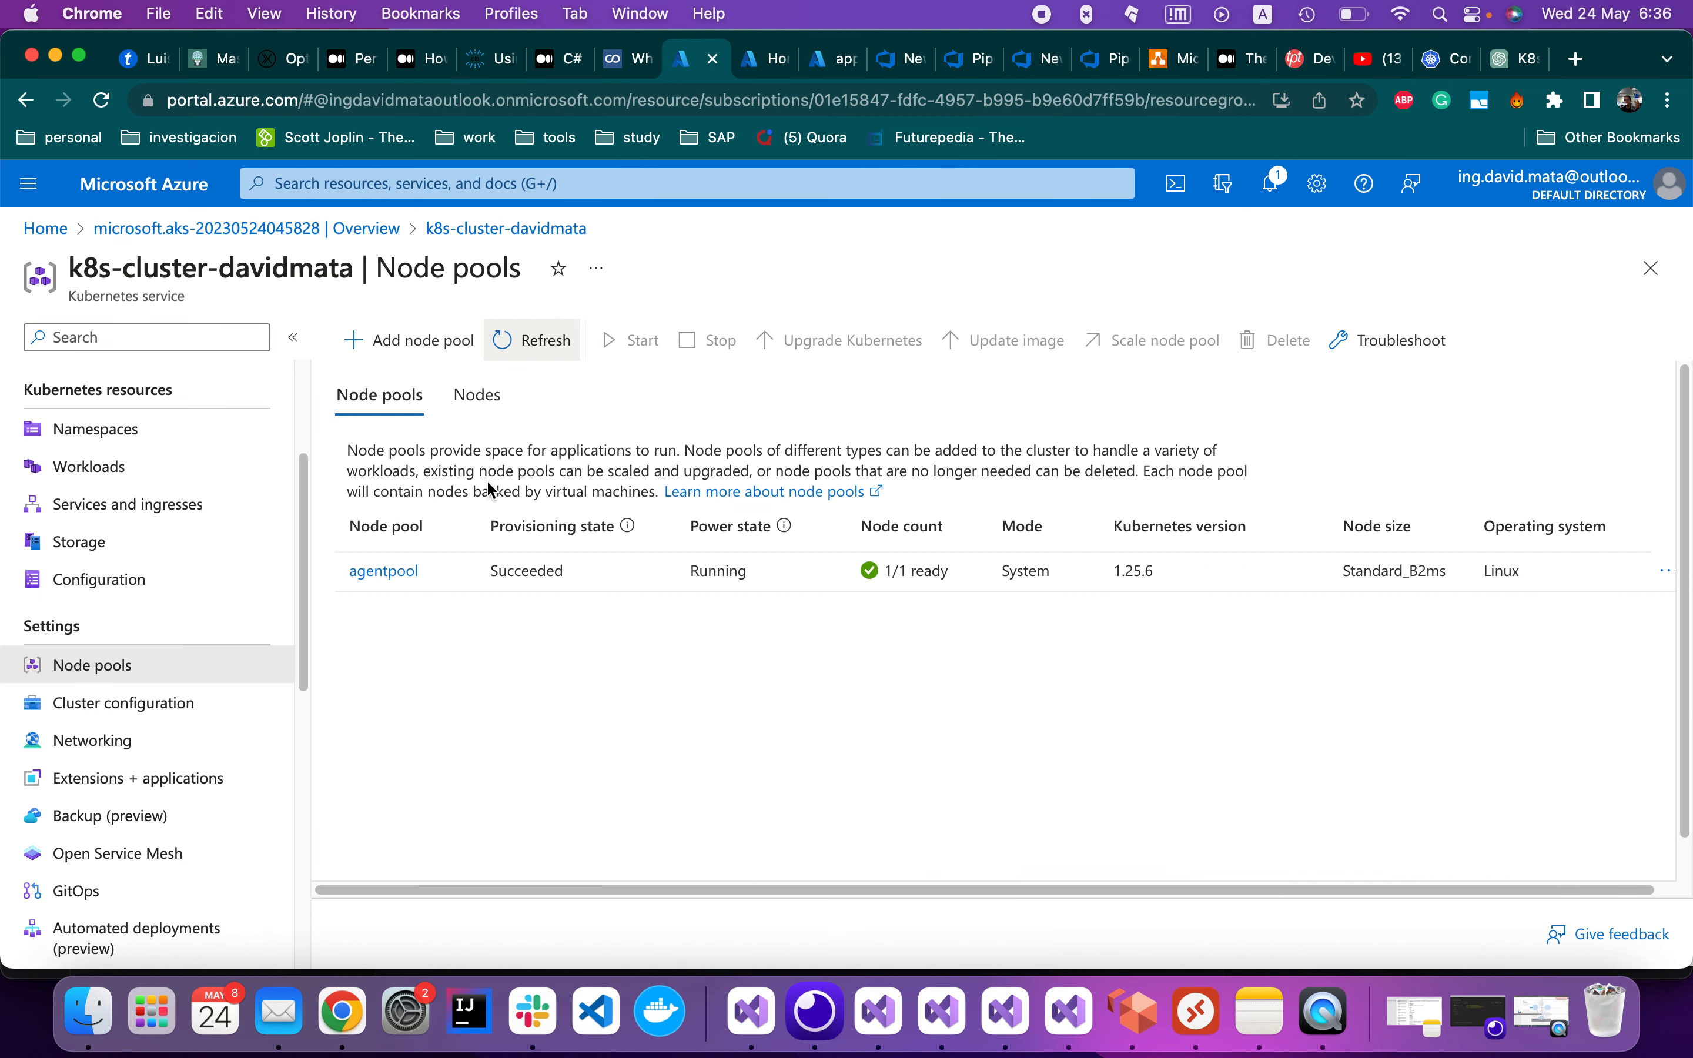
Open the cluster's Namespaces: kube-node-lease, kube-public, kube-system and default, all Active
scroll(245, 748, down, 6)
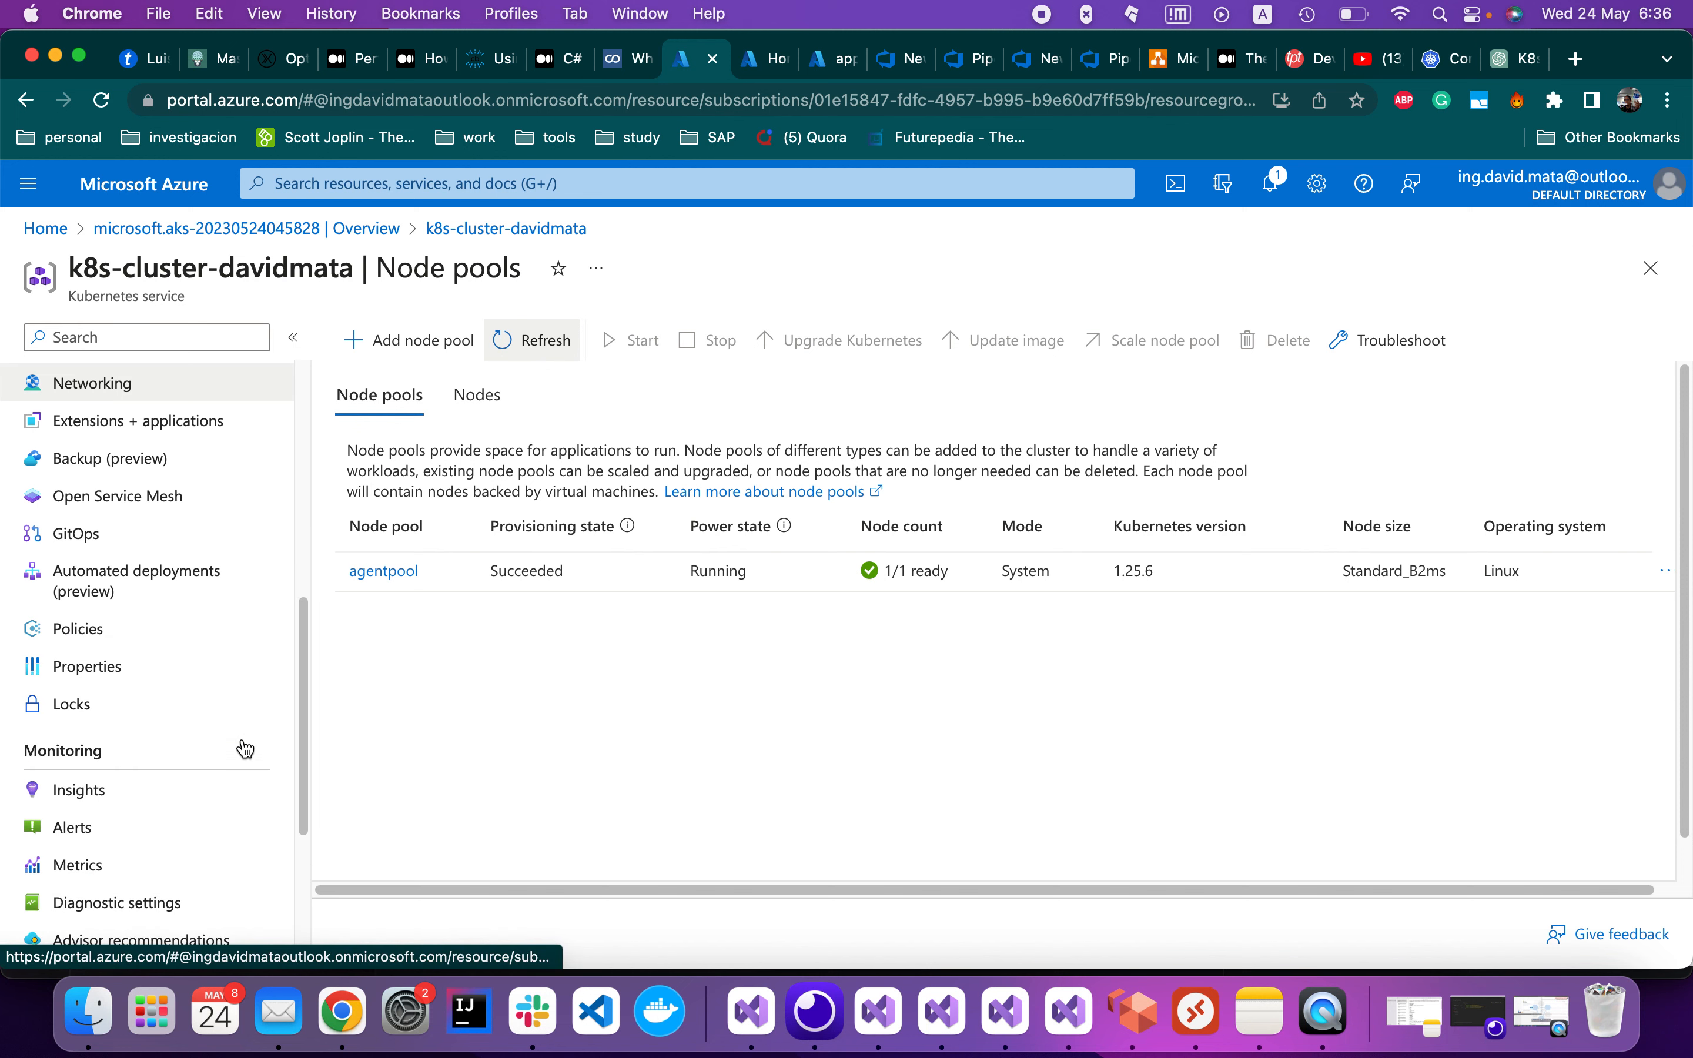
scroll(245, 748, up, 3)
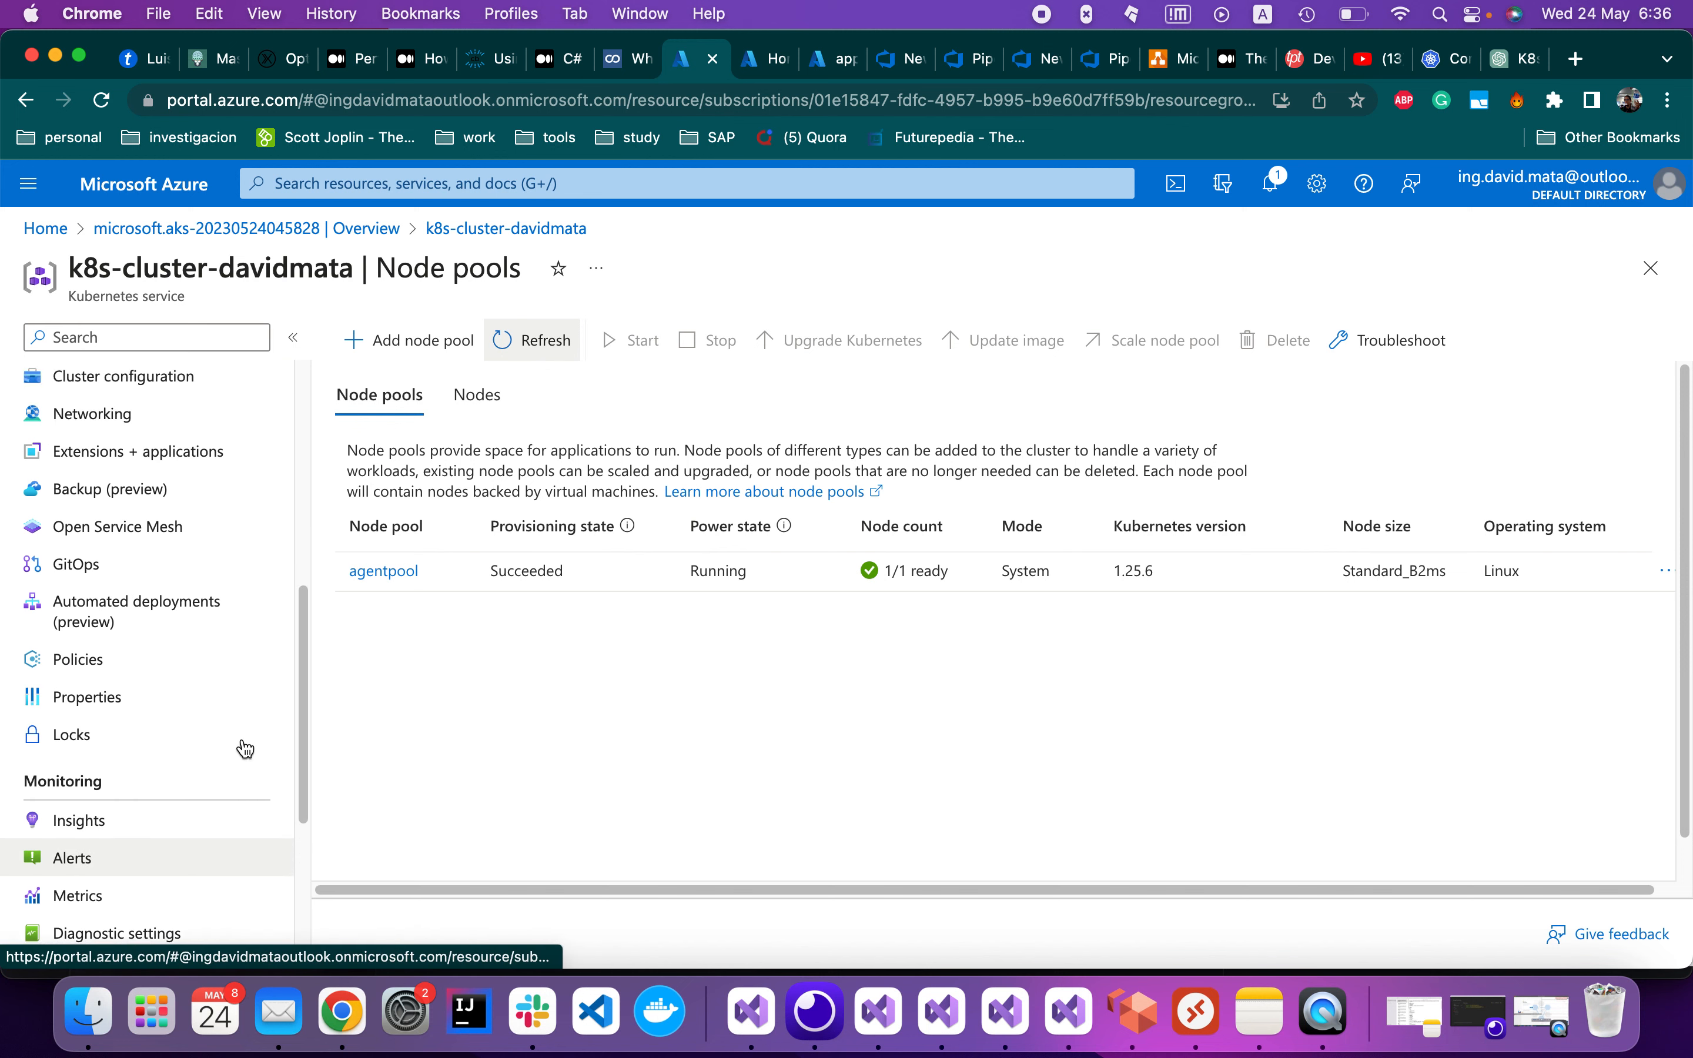
scroll(245, 748, up, 4)
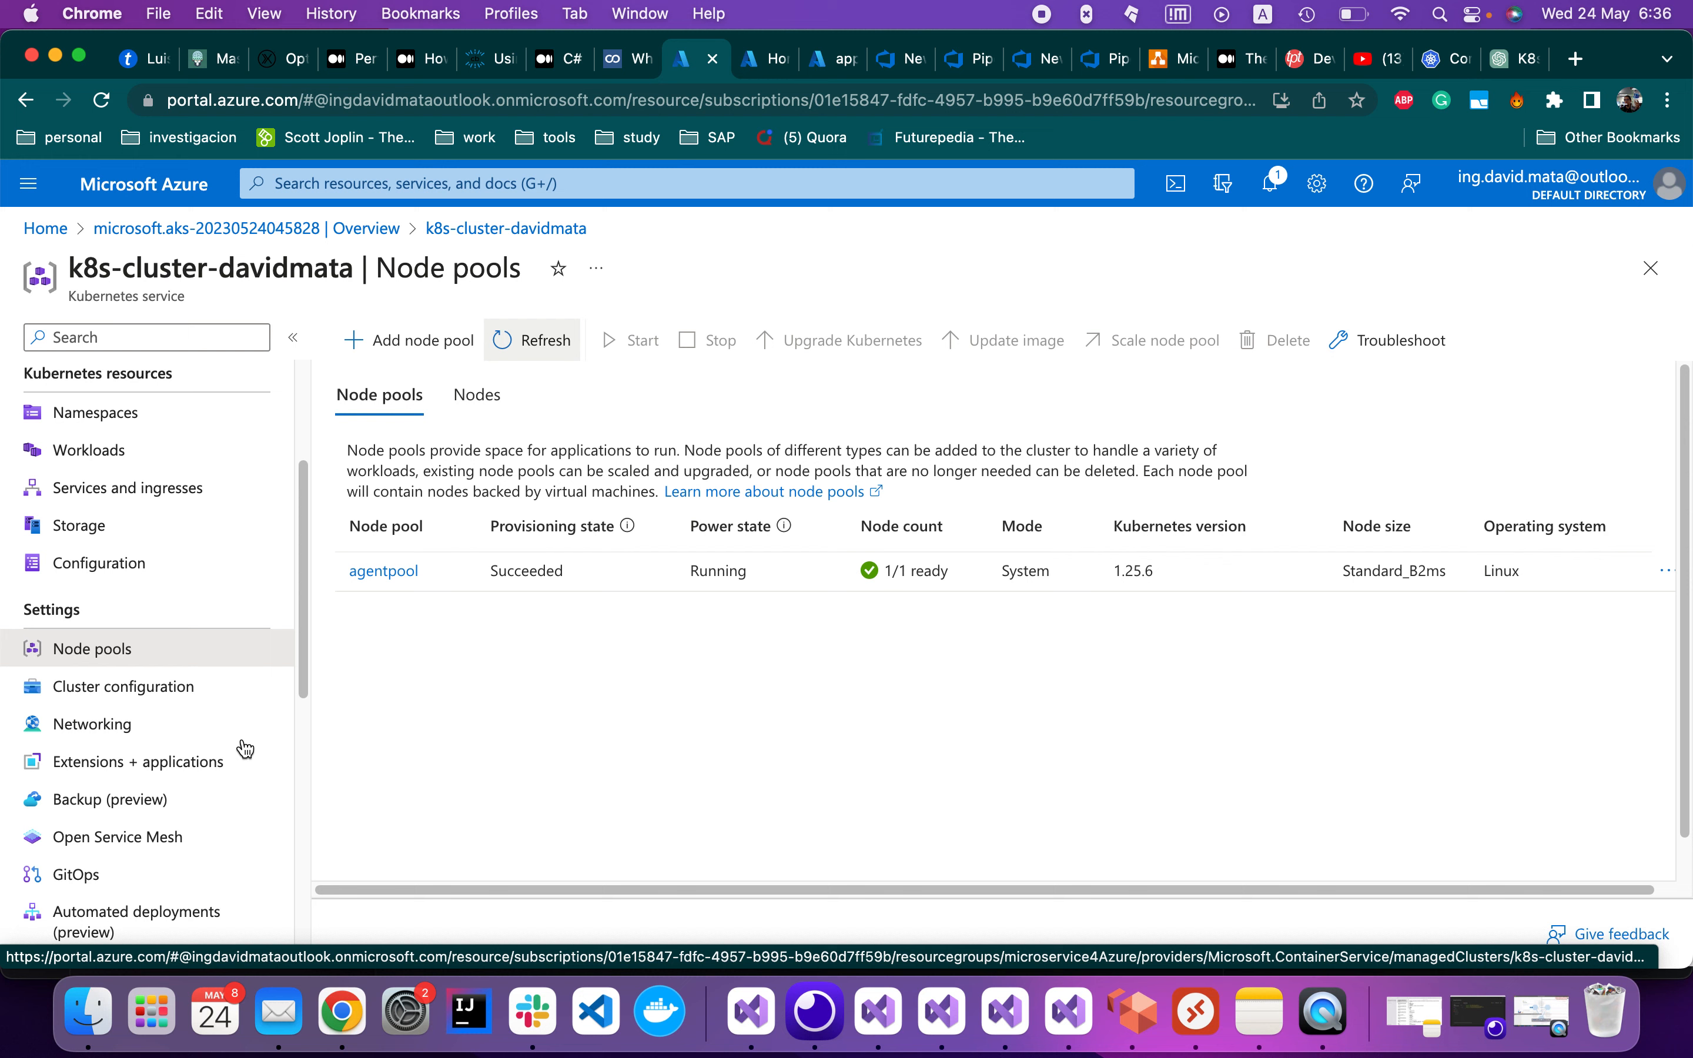
scroll(245, 749, up, 3)
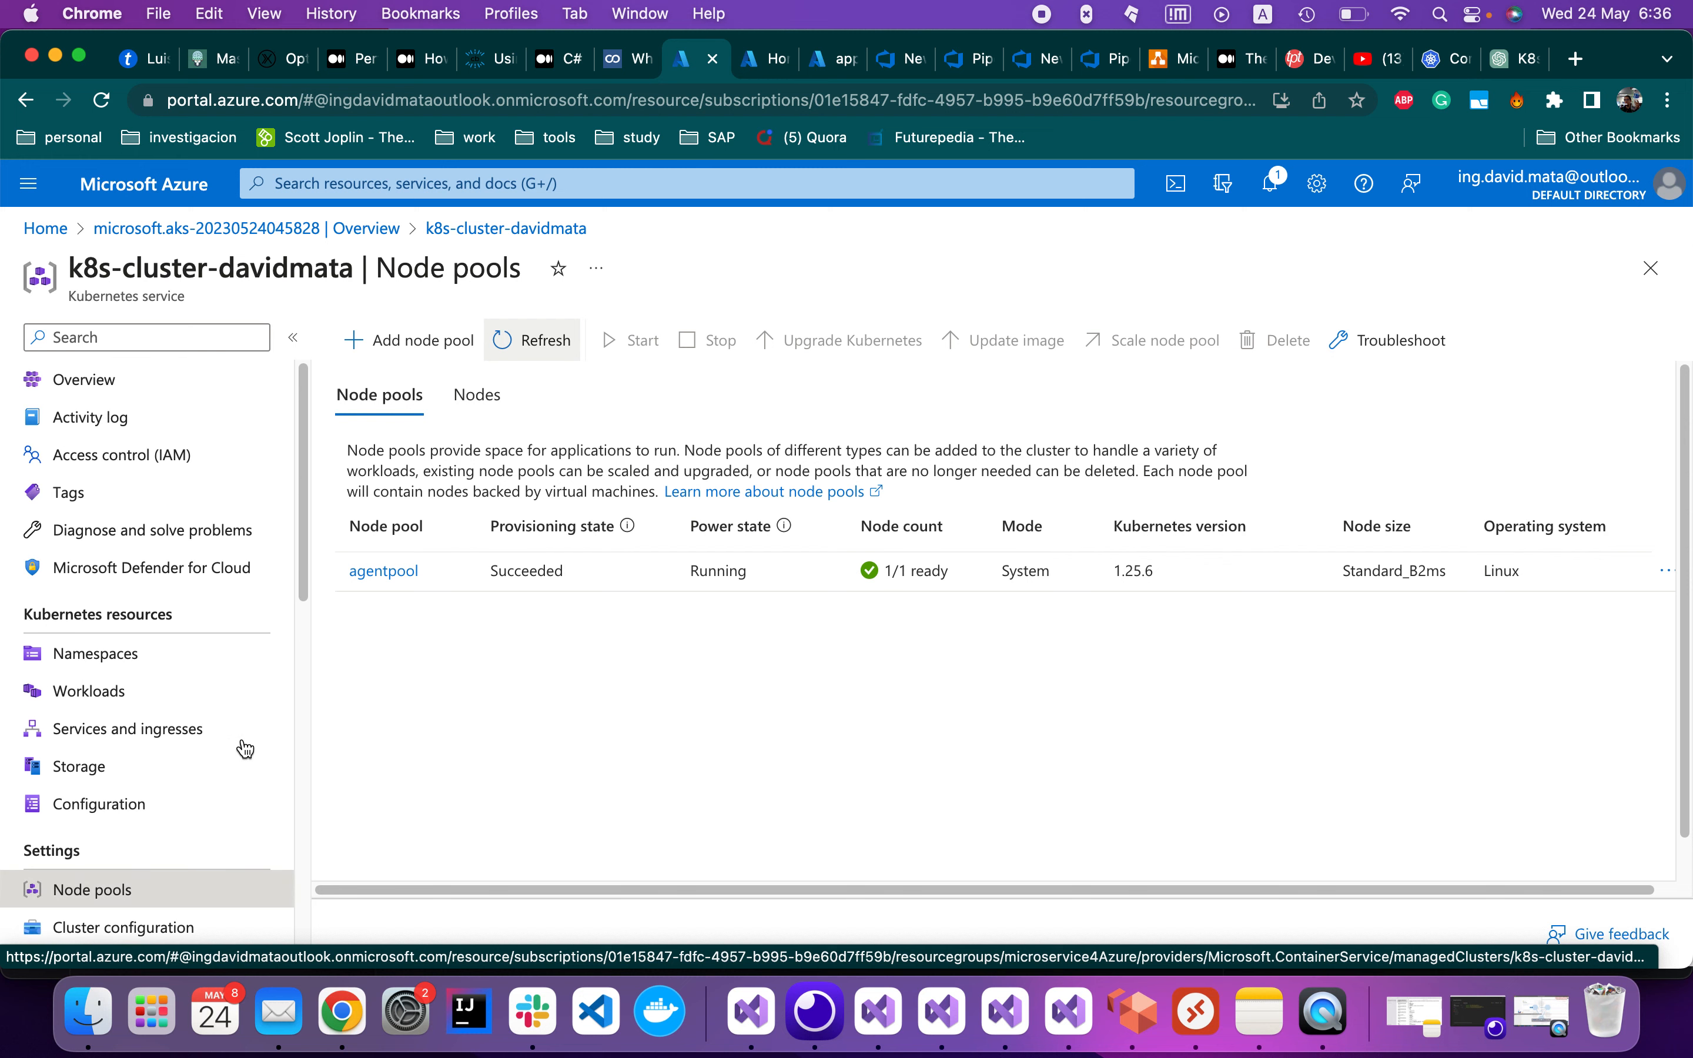
scroll(192, 568, down, 4)
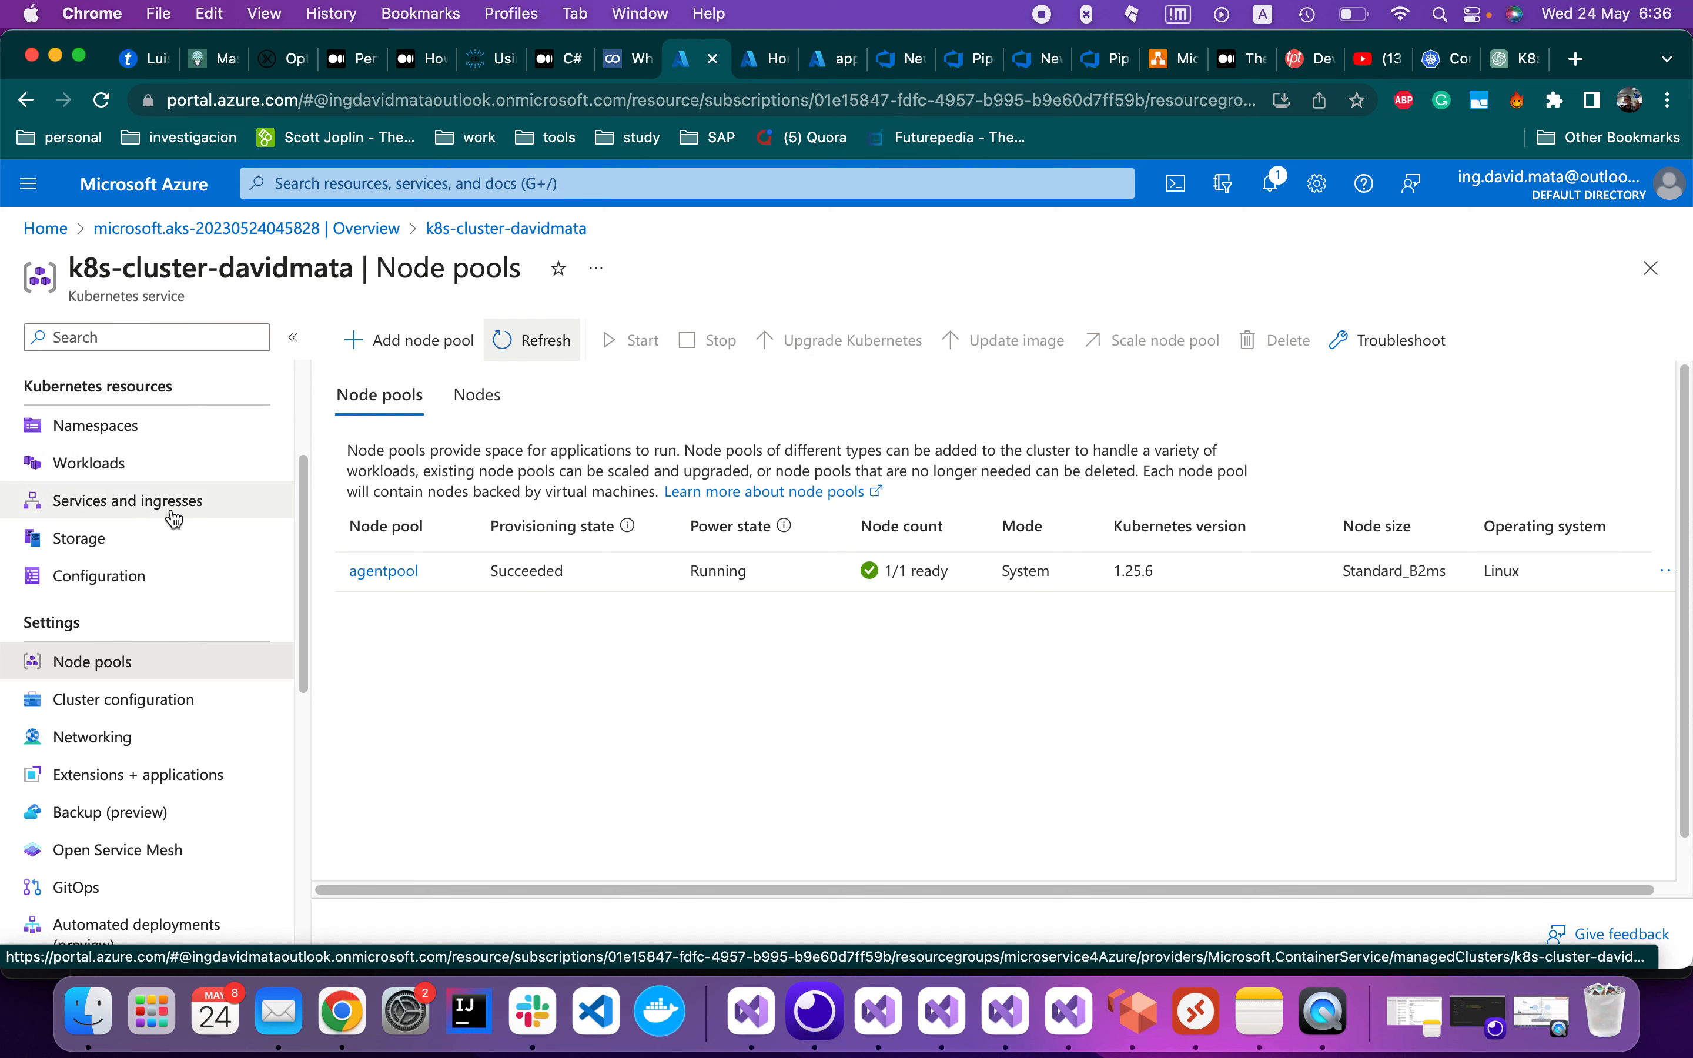
click(184, 448)
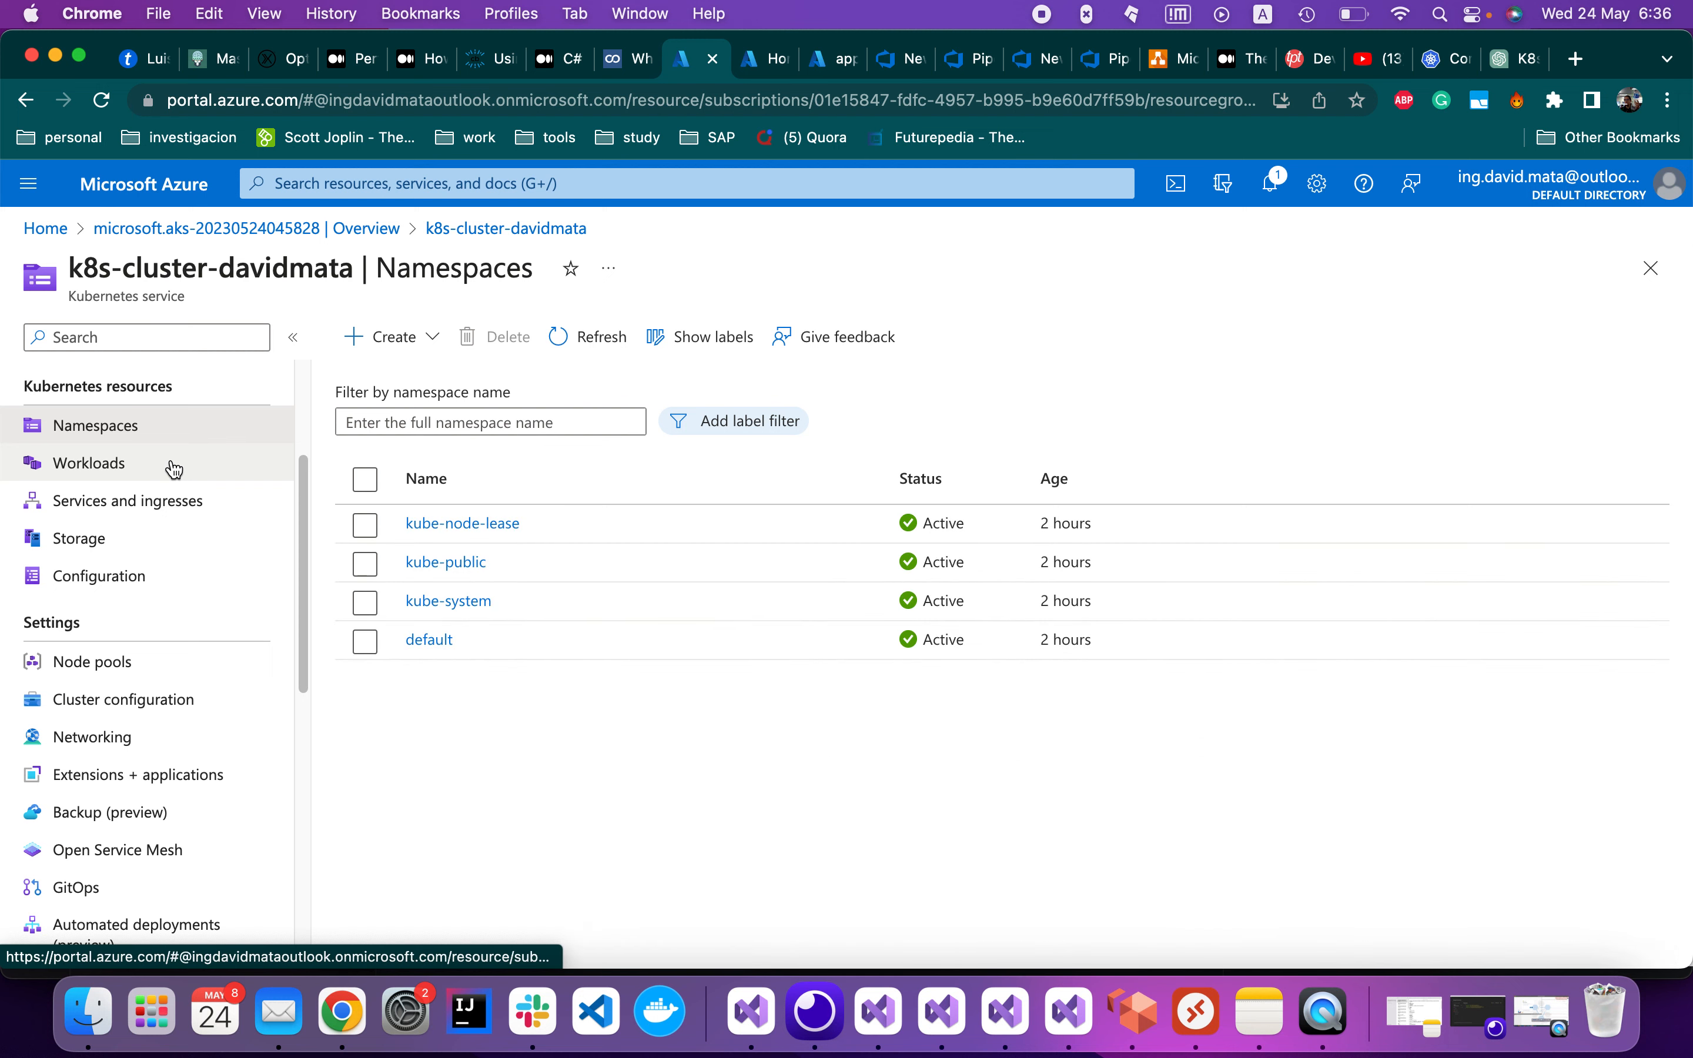
Open Workloads and the app-deployment-history overview: 2 desired replicas, 0 available
click(174, 469)
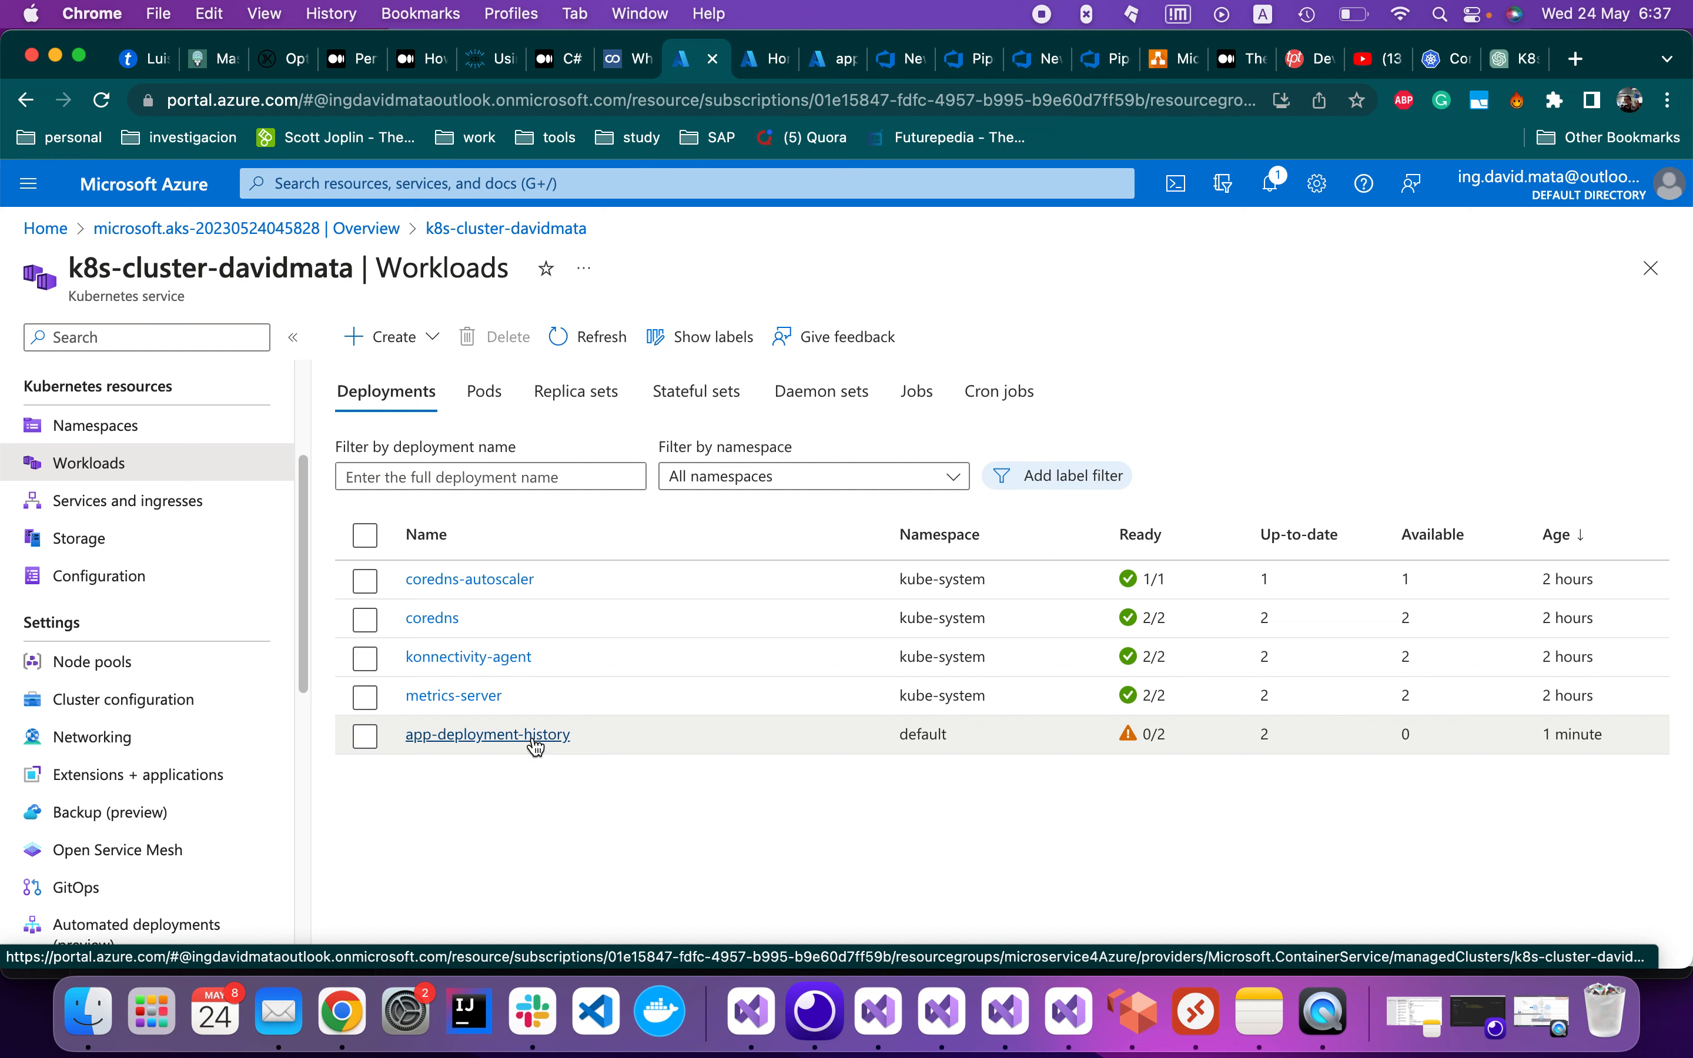
click(1130, 734)
click(489, 738)
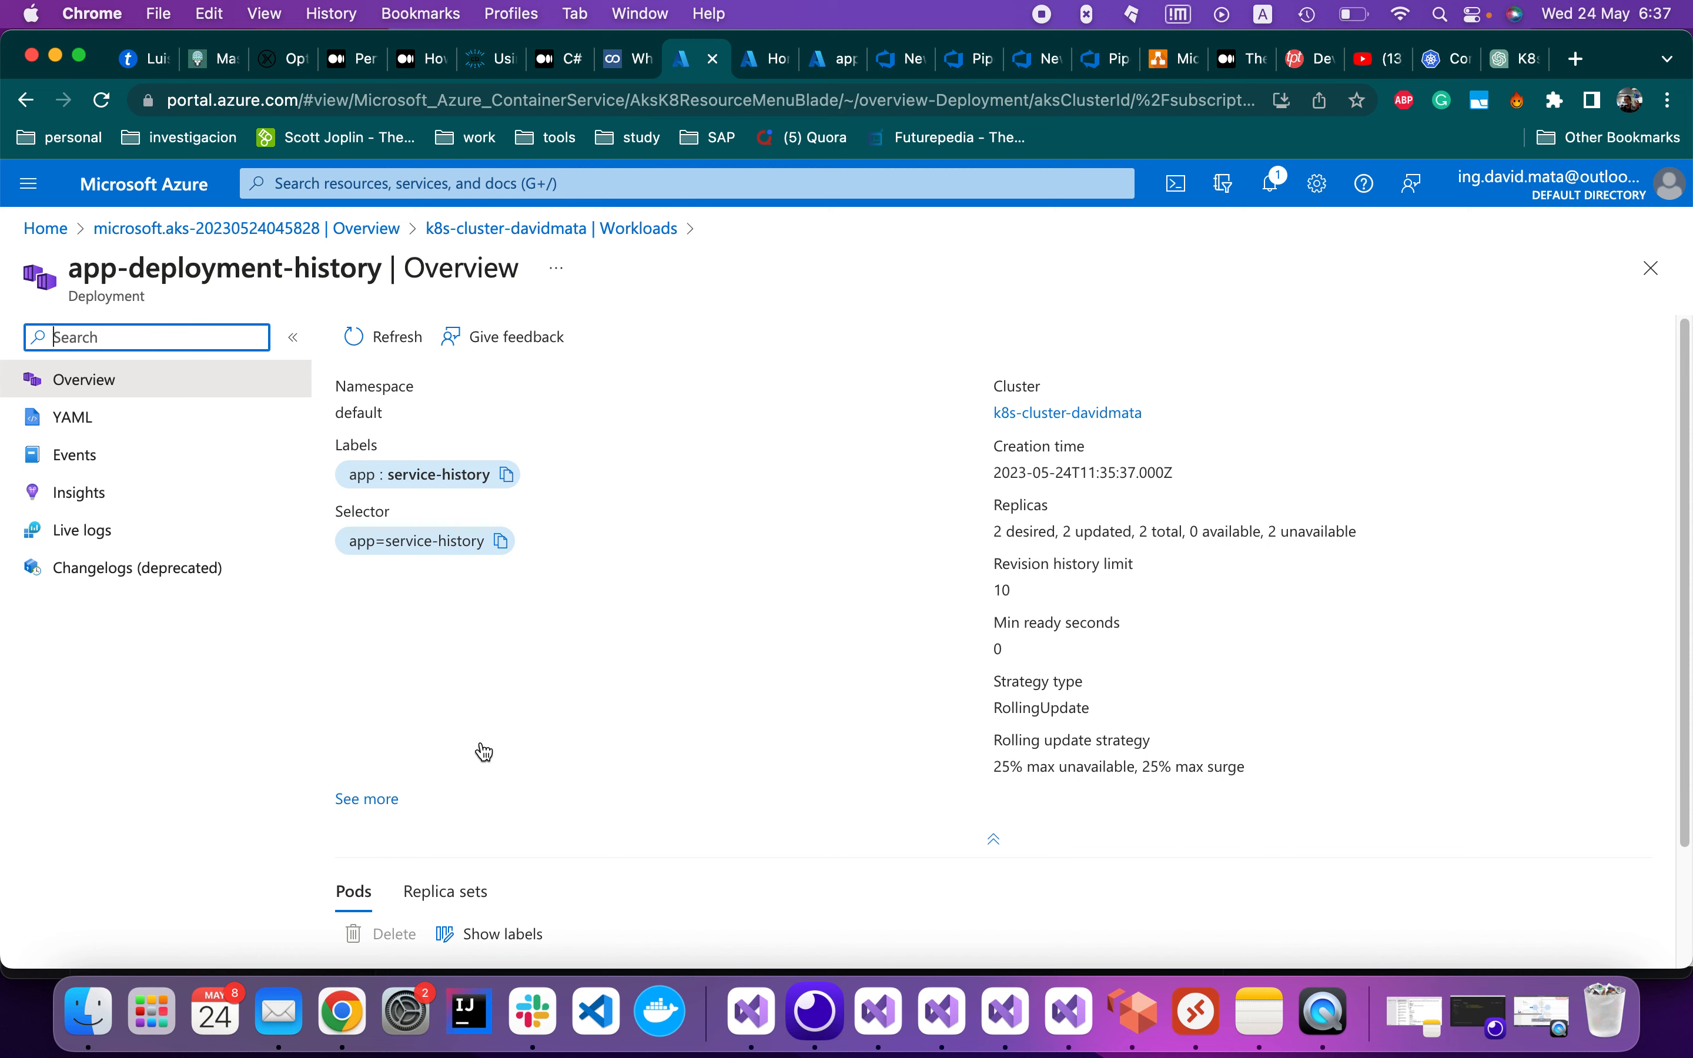
Inspect the failing pod's app-history container image, stuck in ImagePullBackOff, then go to Azure Home
scroll(654, 670, down, 3)
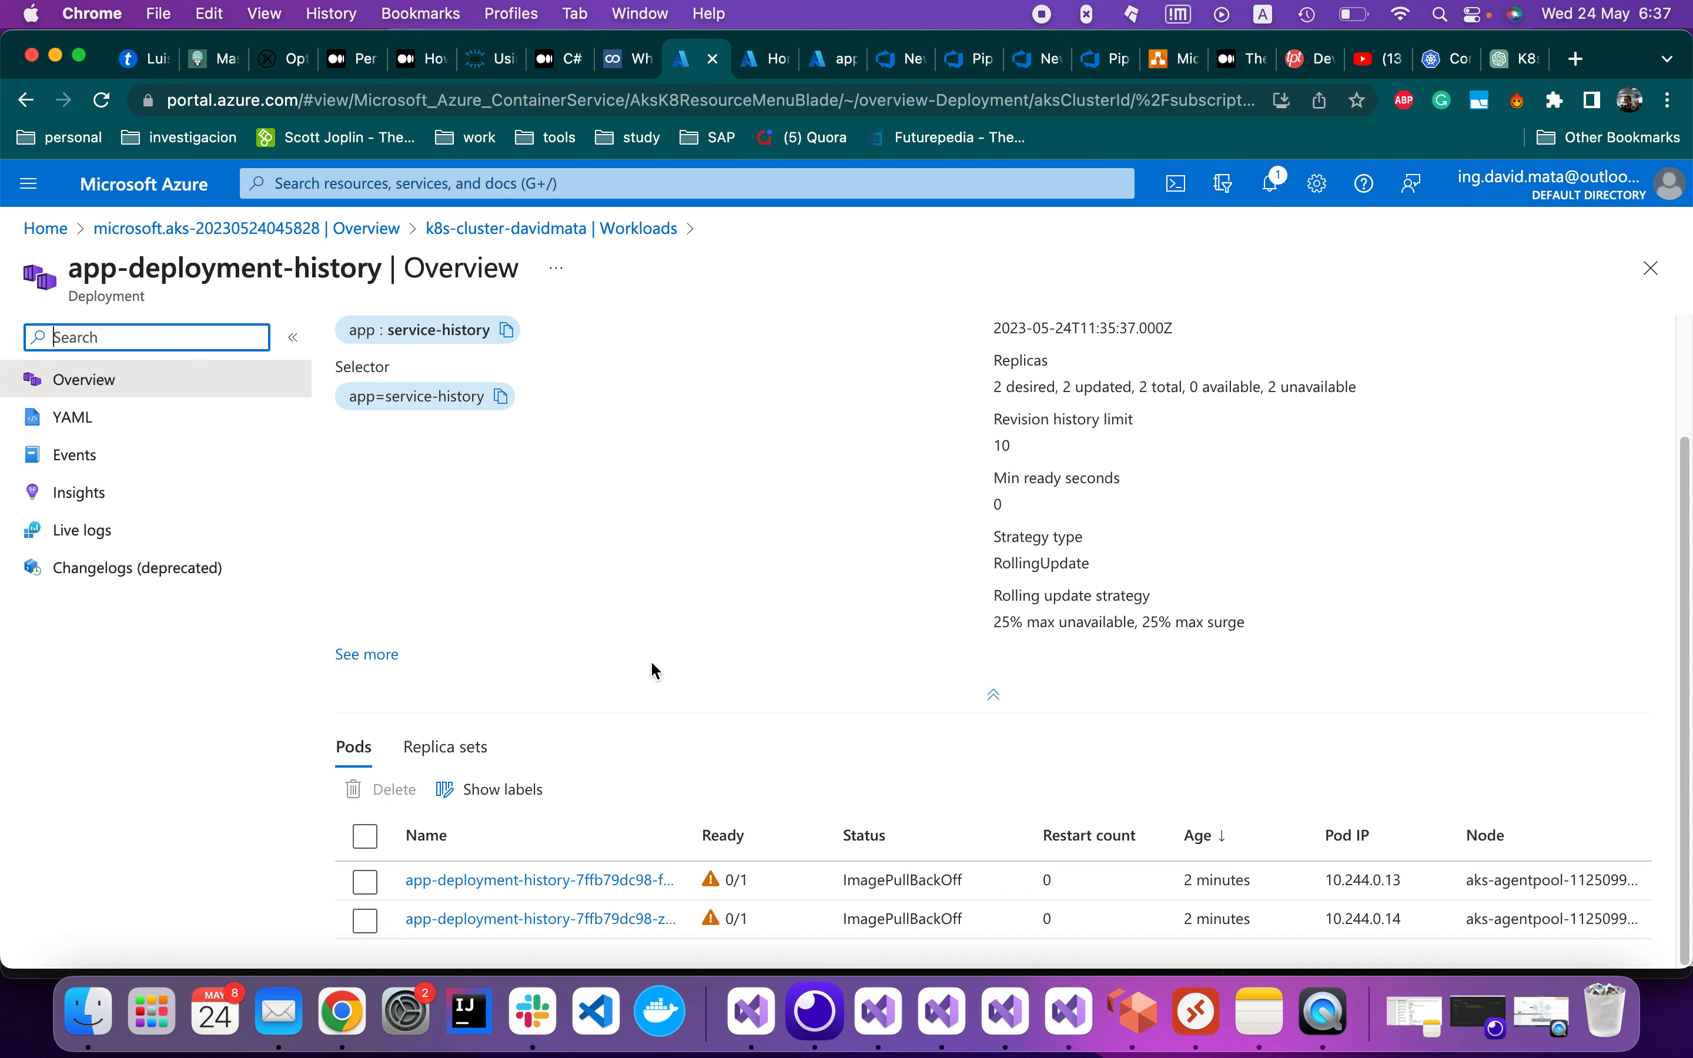
click(569, 881)
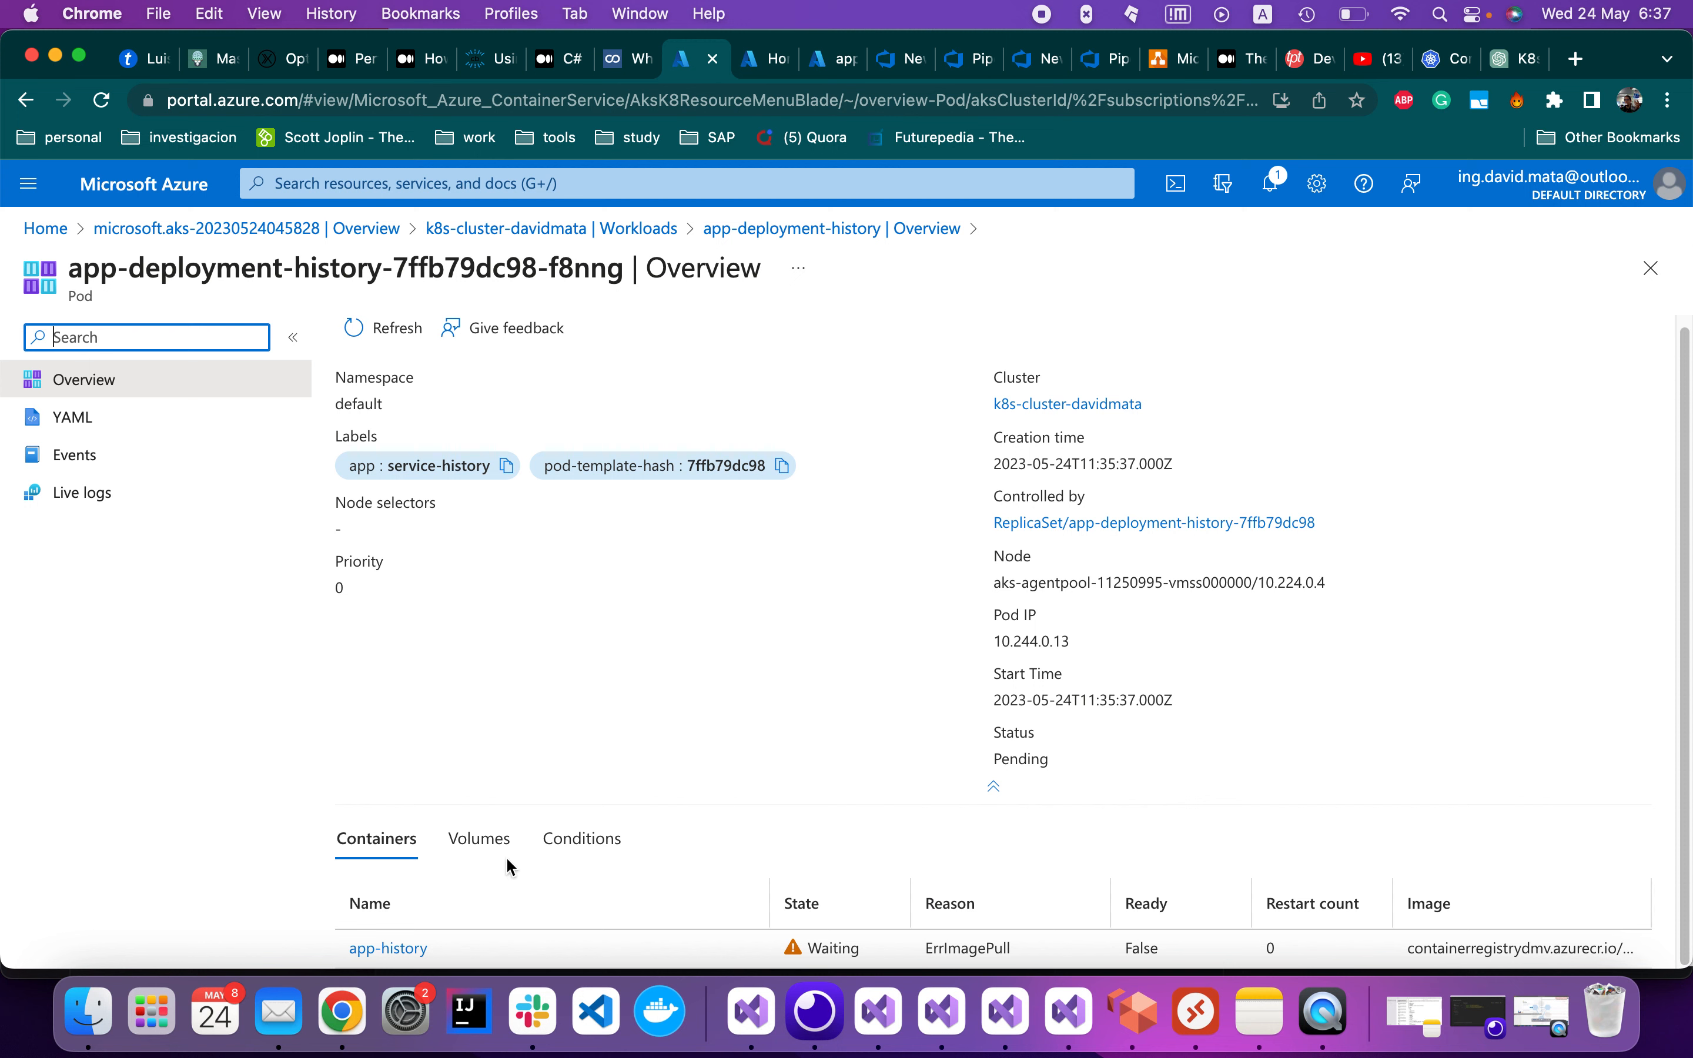
click(409, 951)
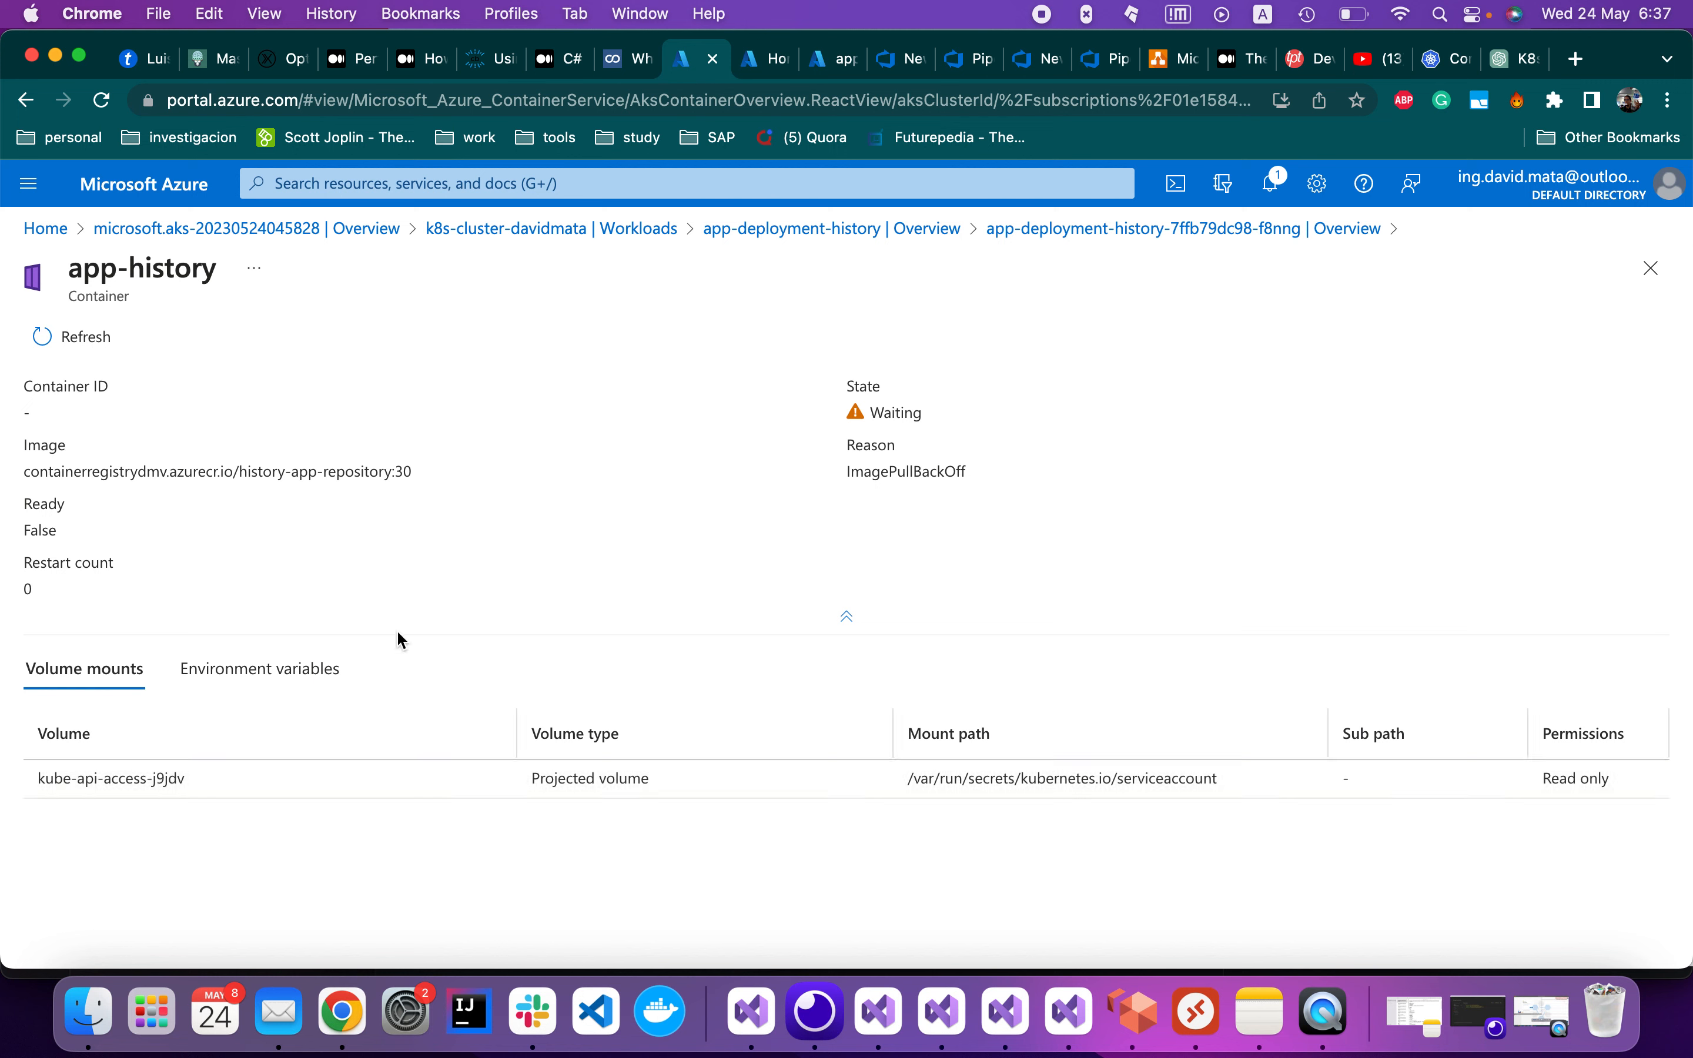
drag(417, 476, 30, 473)
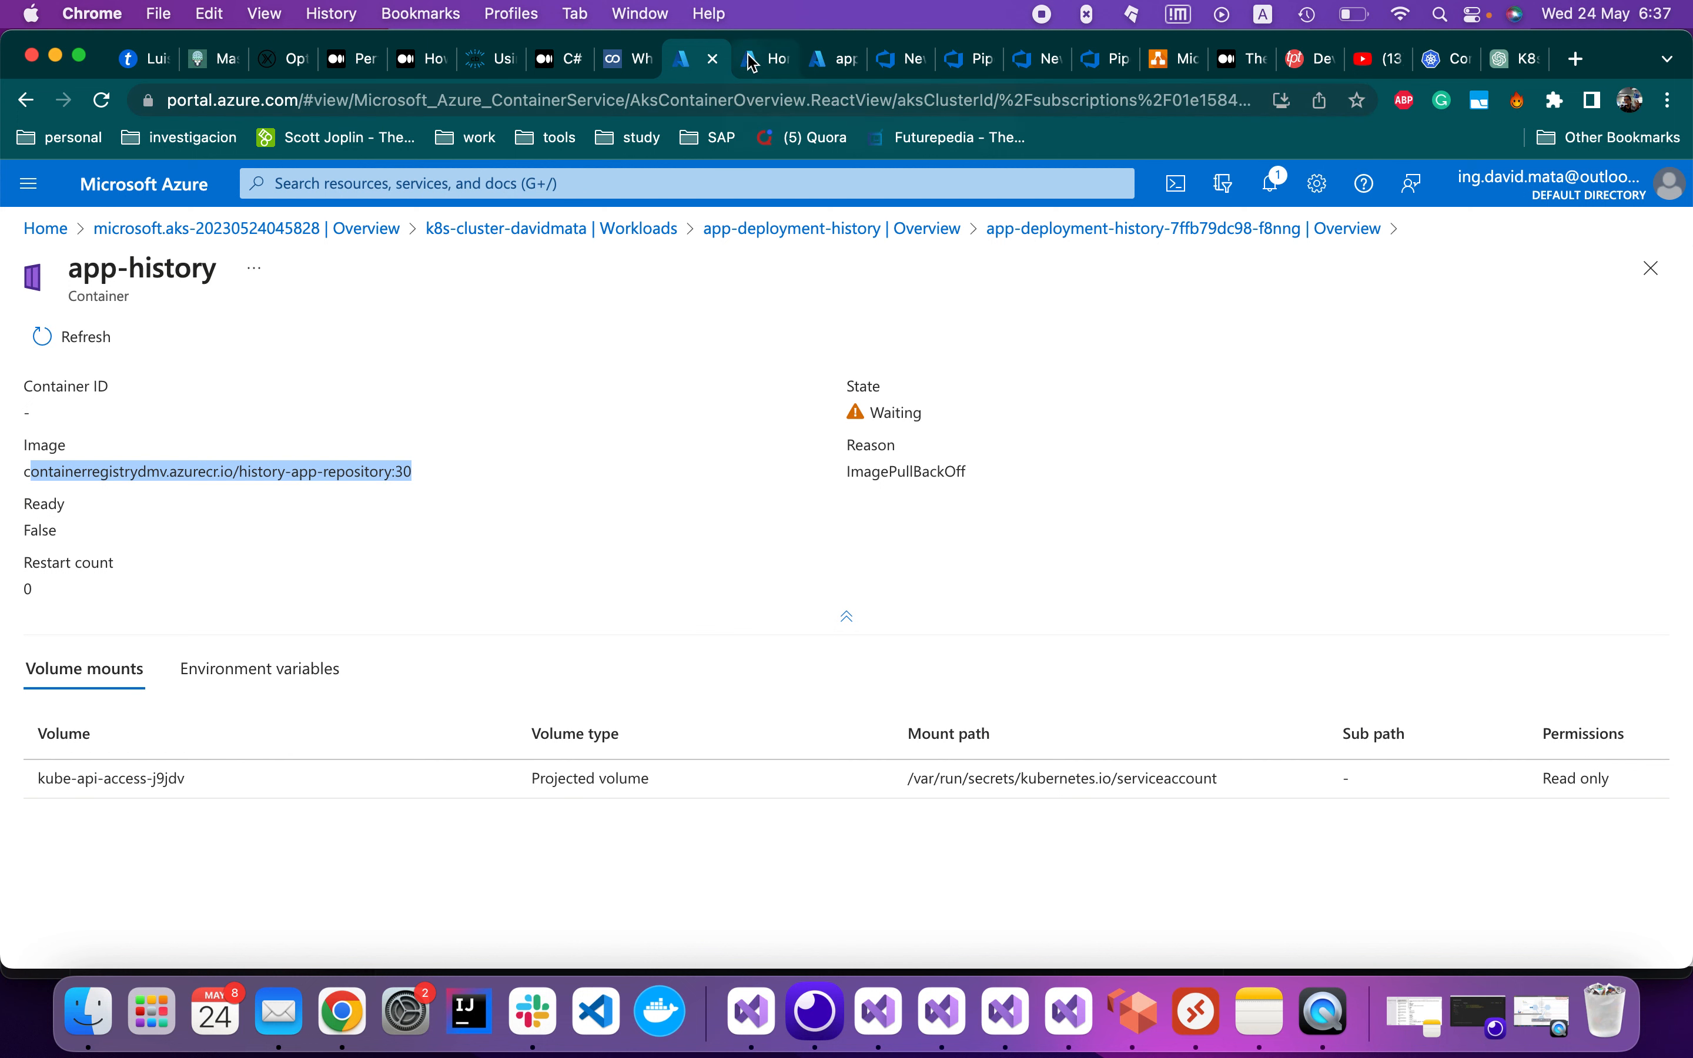
click(772, 64)
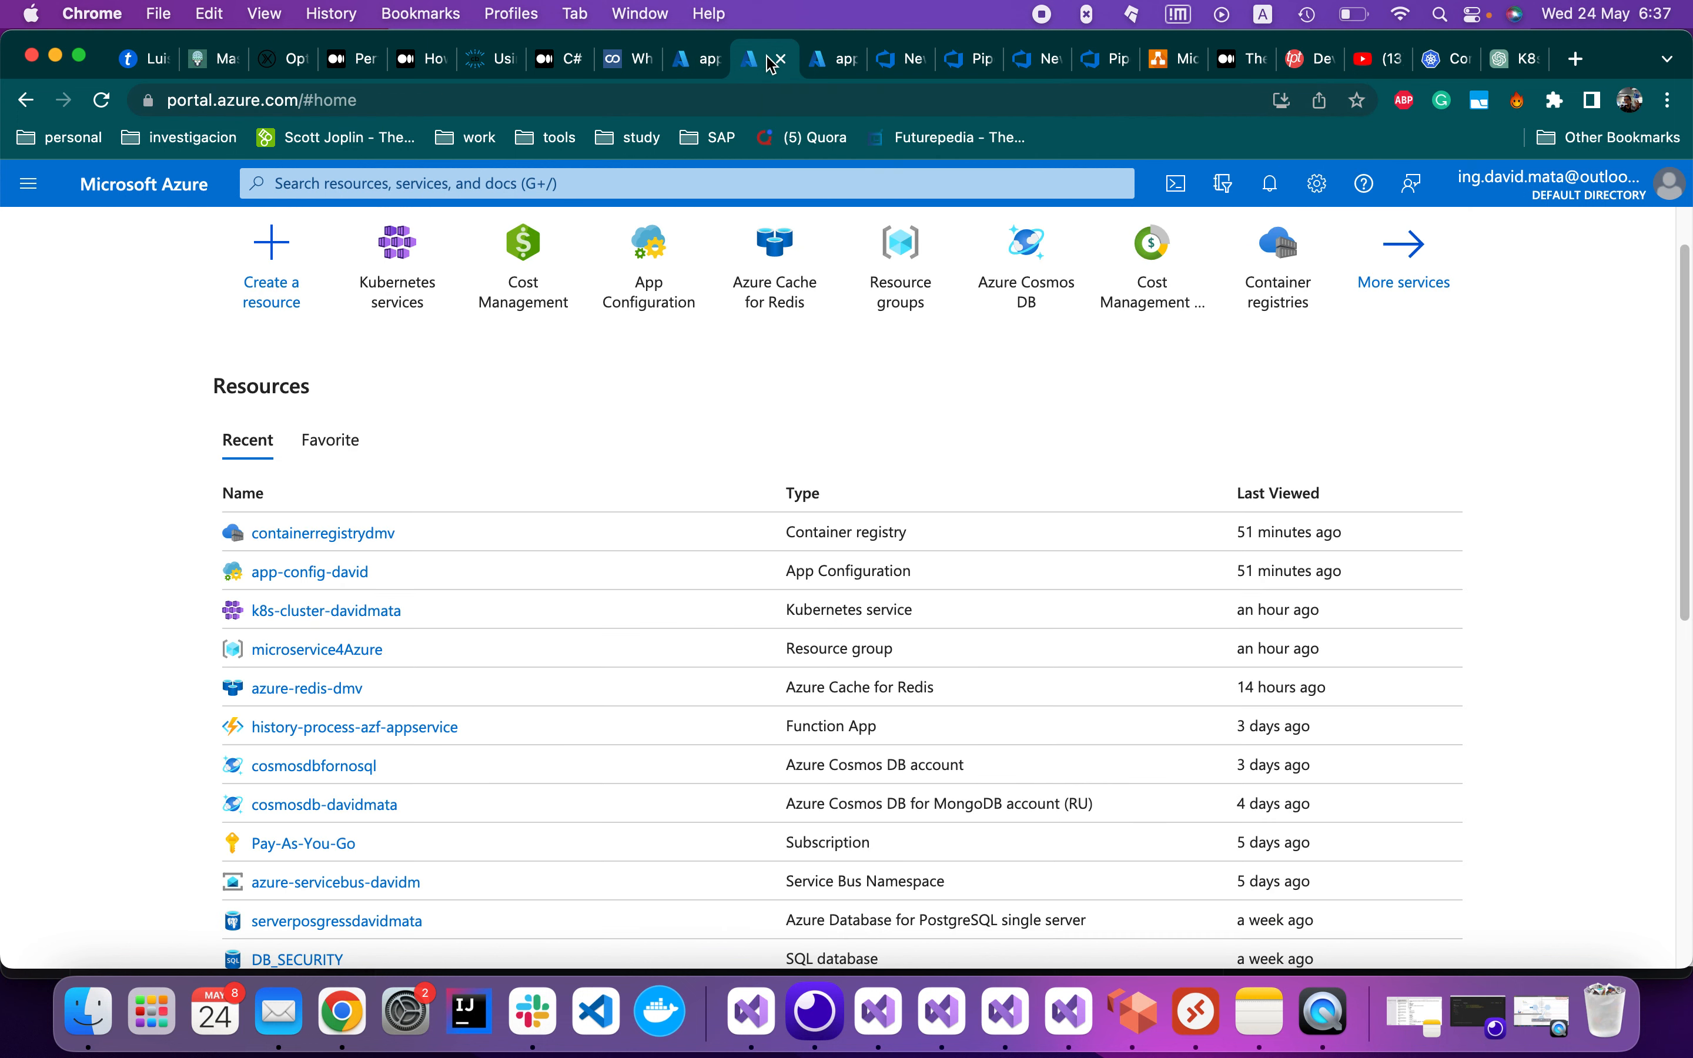
Confirm tag 30 exists in containerregistrydmv's history-app-repository
click(376, 535)
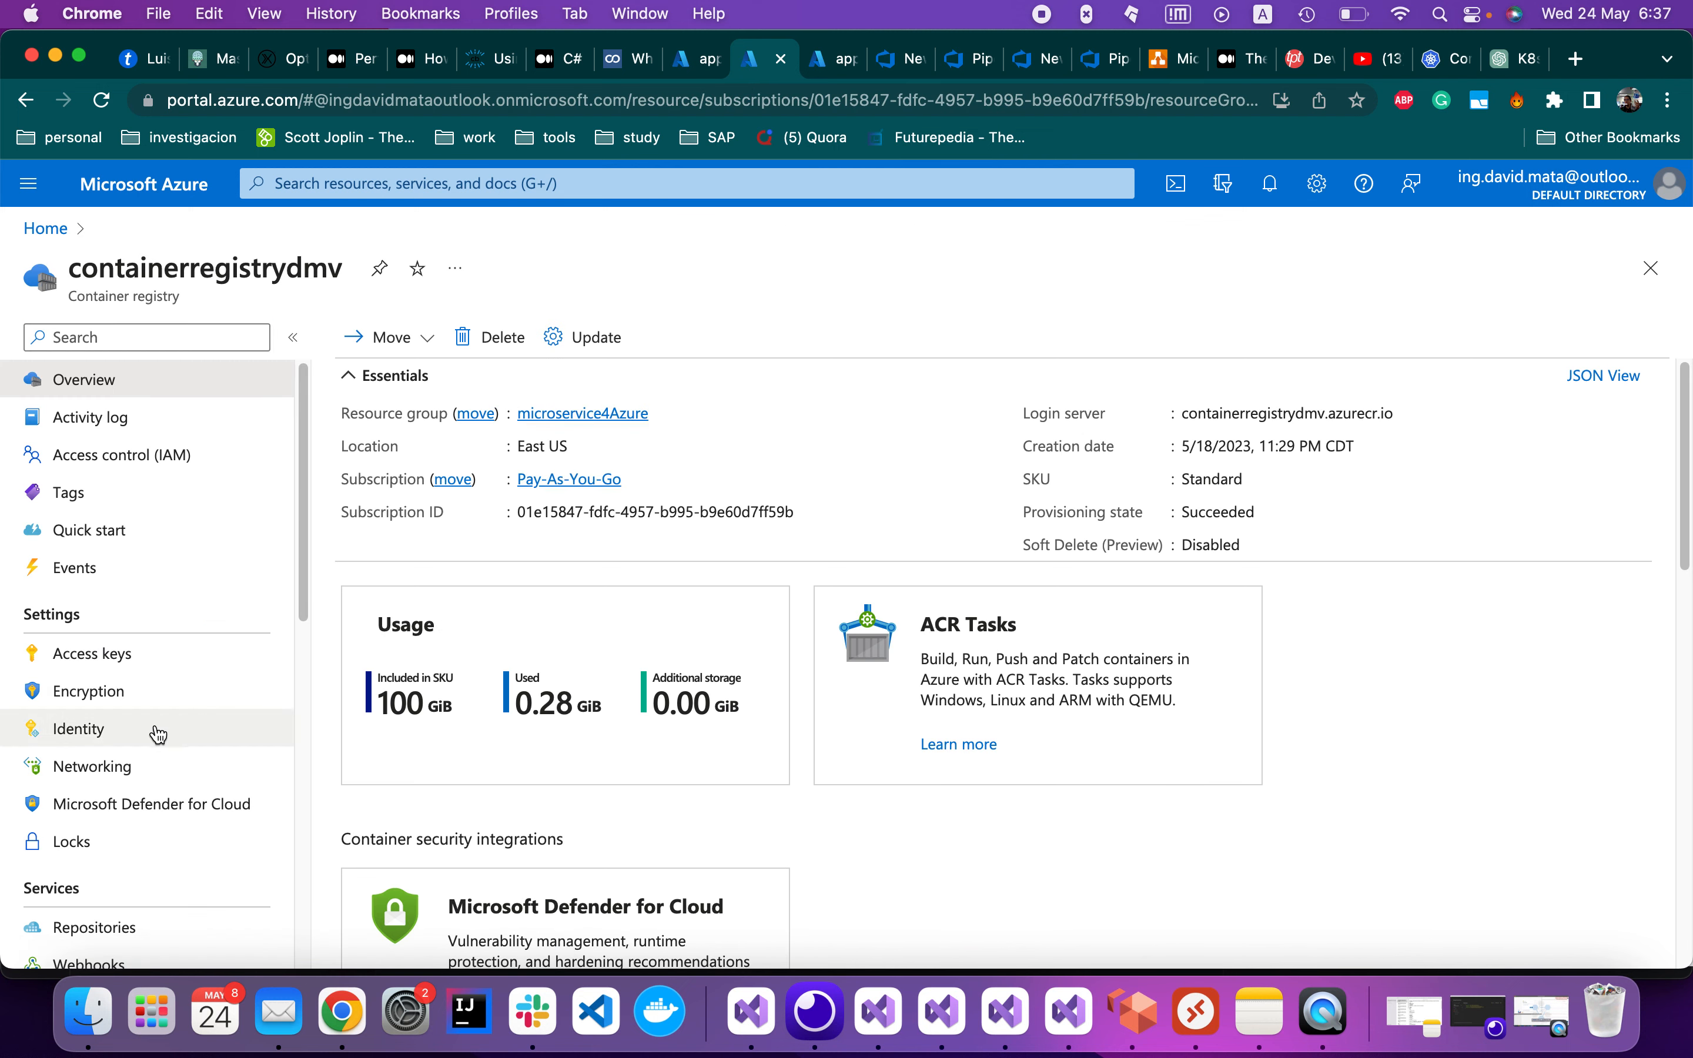
scroll(186, 767, down, 1)
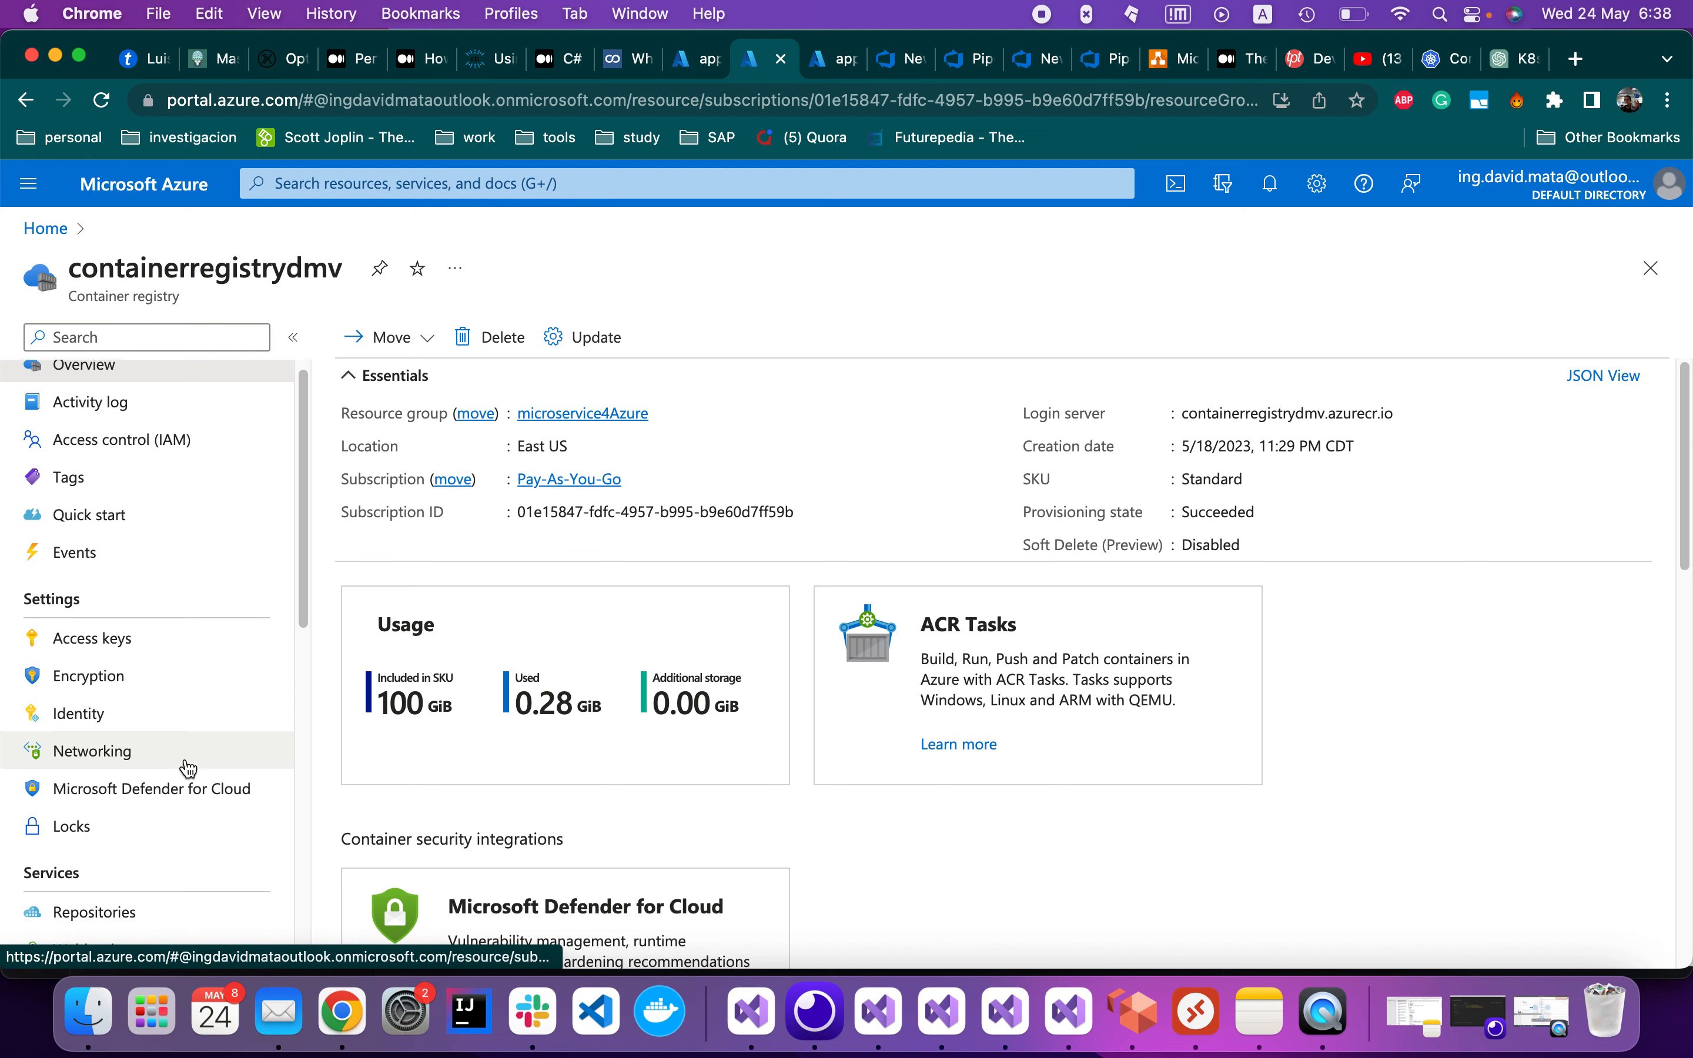
scroll(188, 767, down, 1)
click(151, 883)
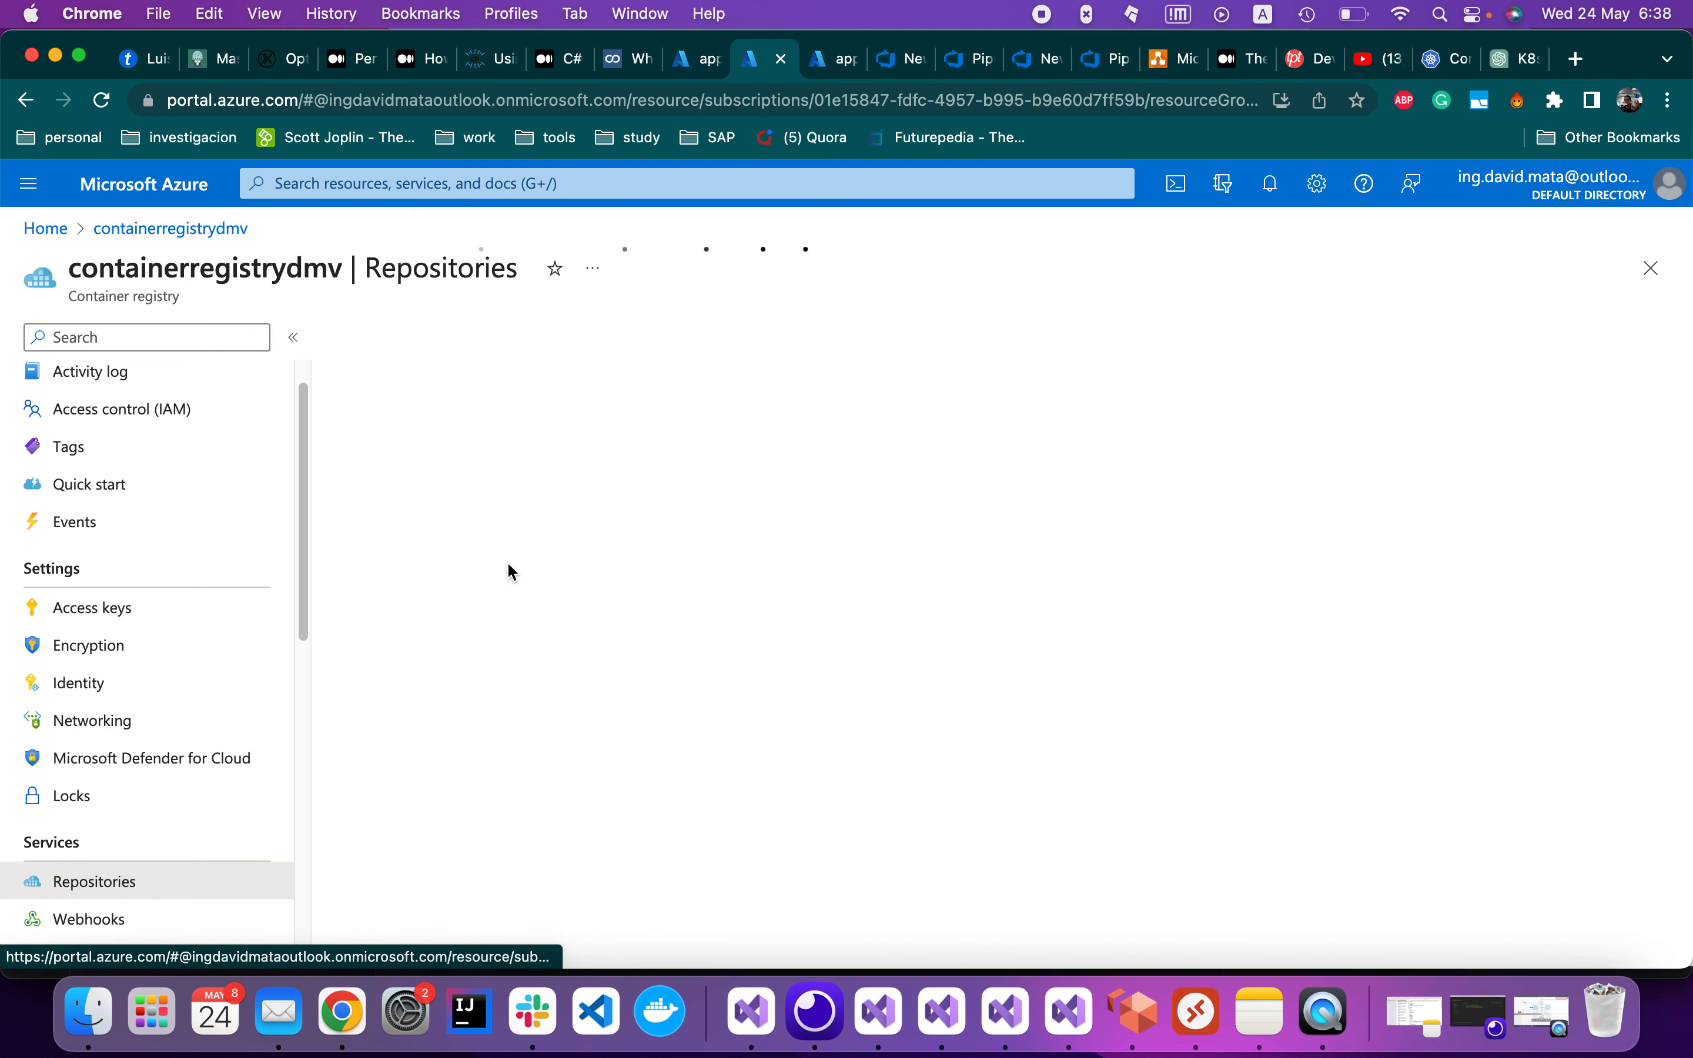
click(476, 501)
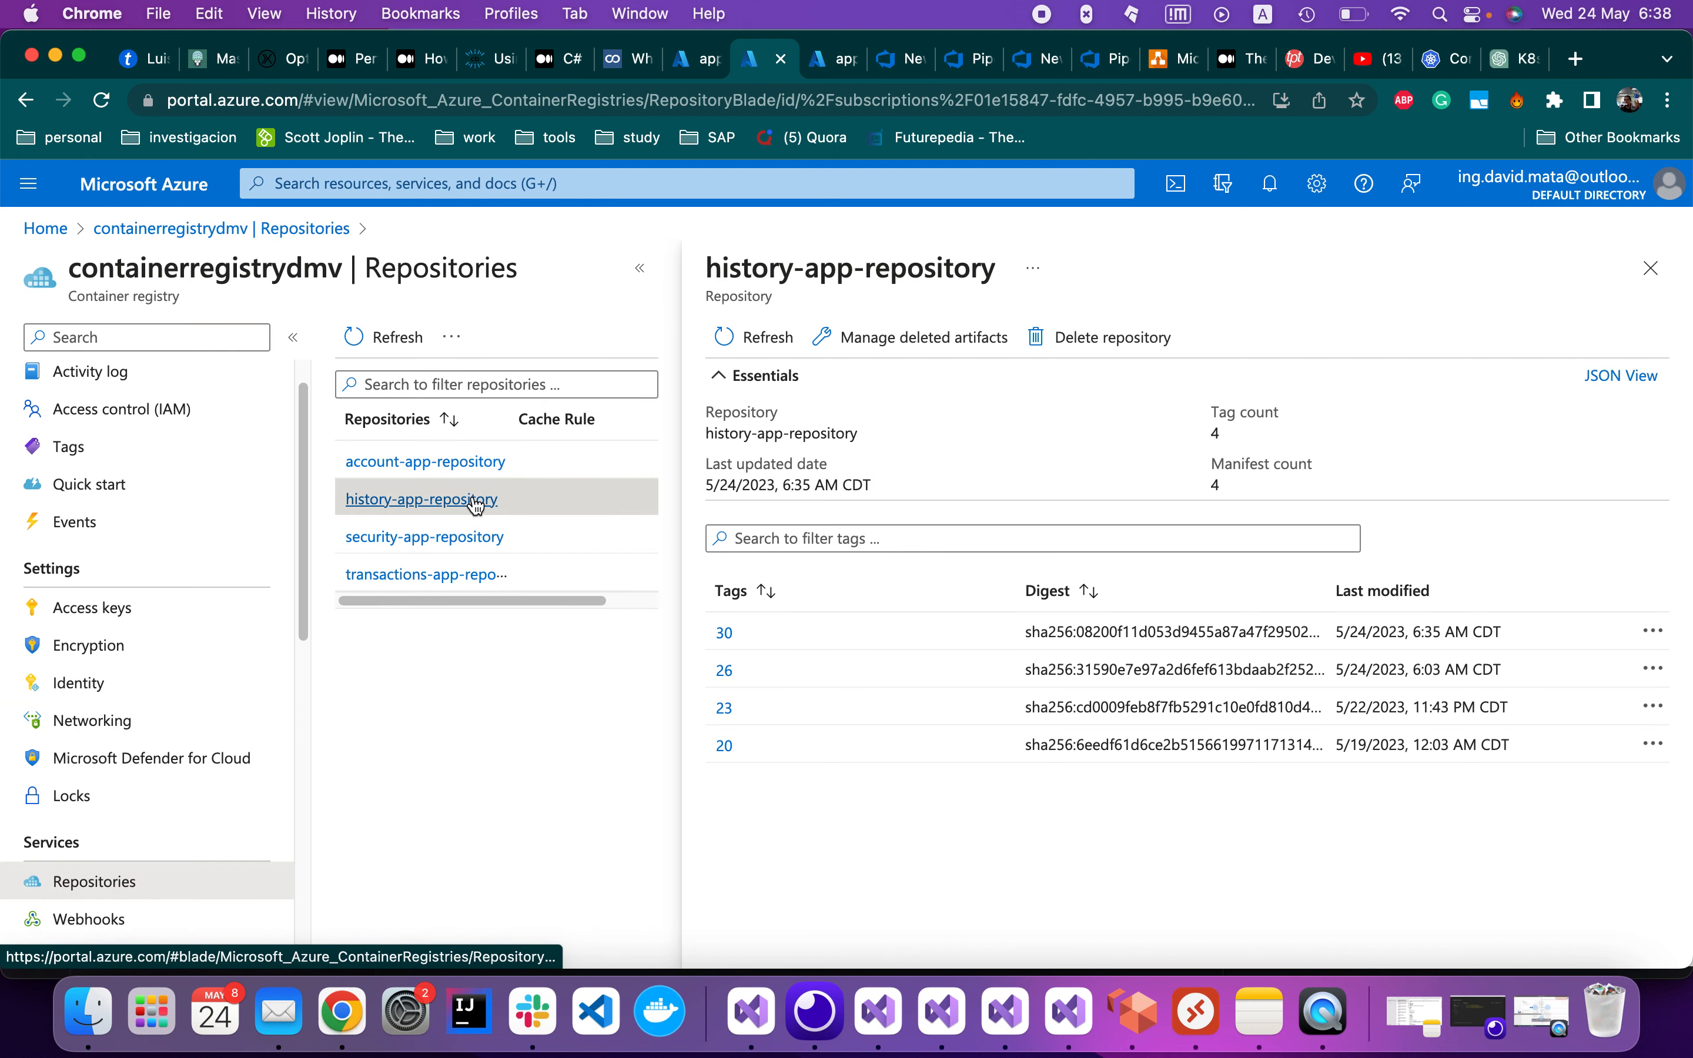
drag(761, 636, 712, 640)
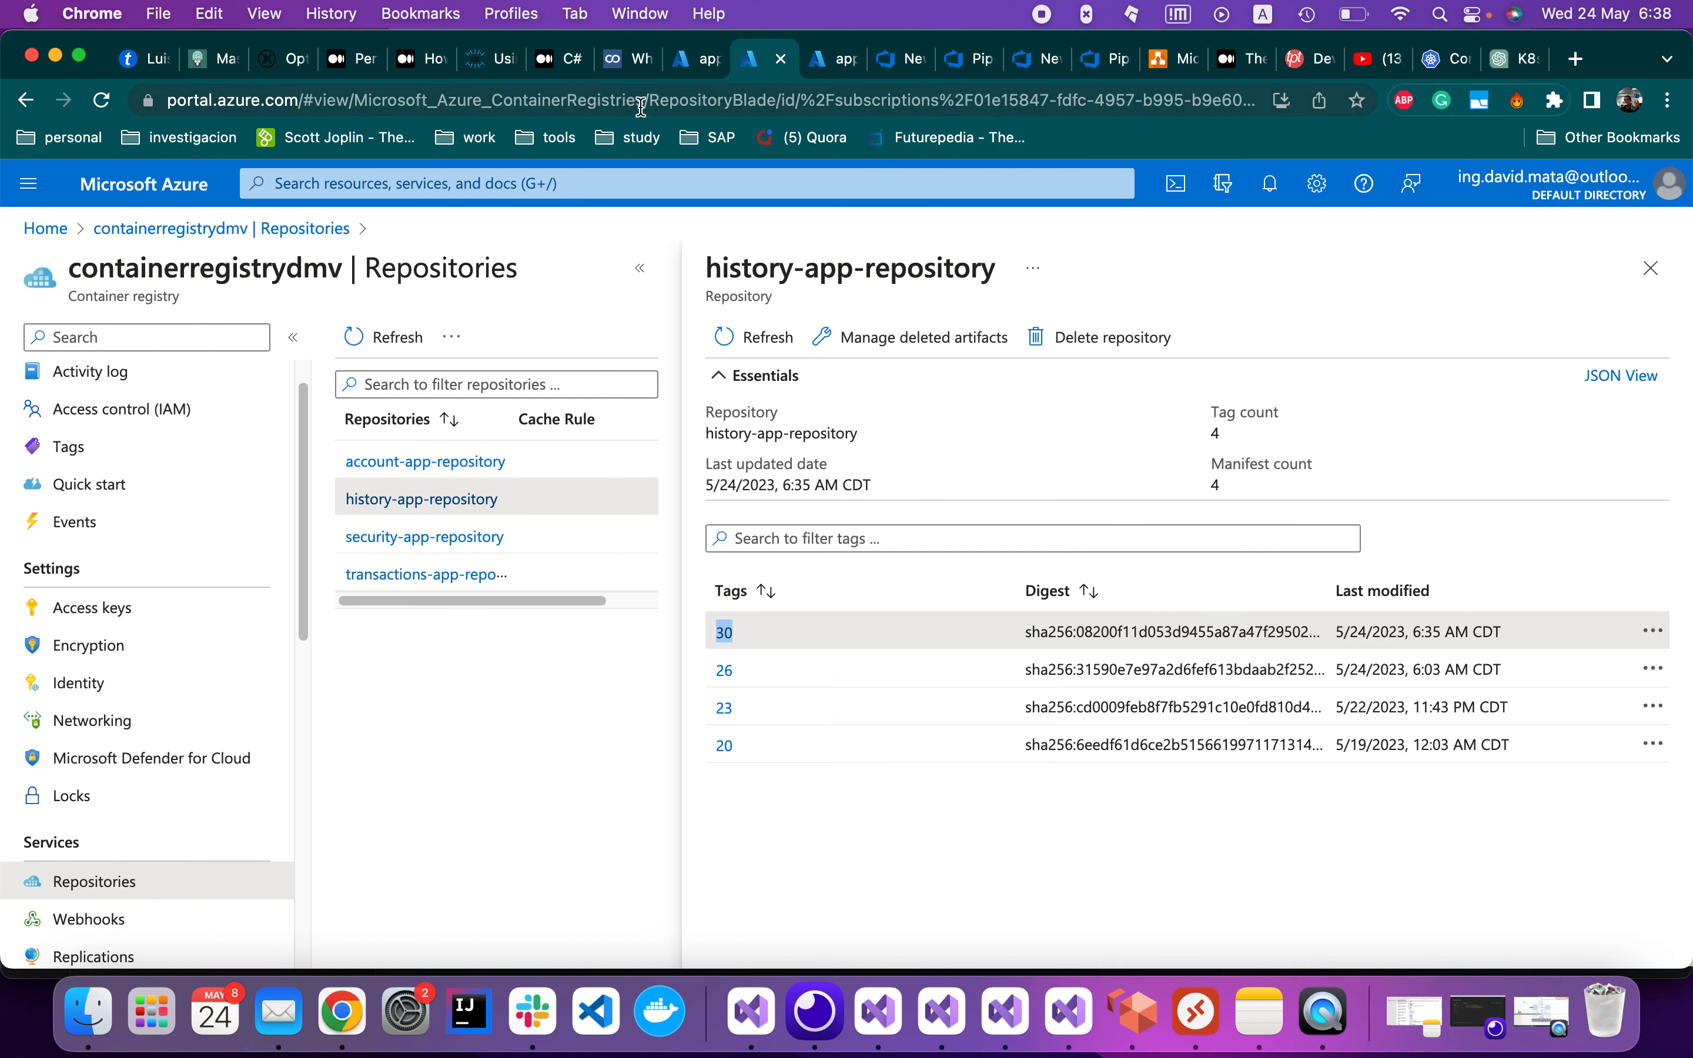
Refresh the app-history container's status and return to the cluster's Workloads list
click(815, 63)
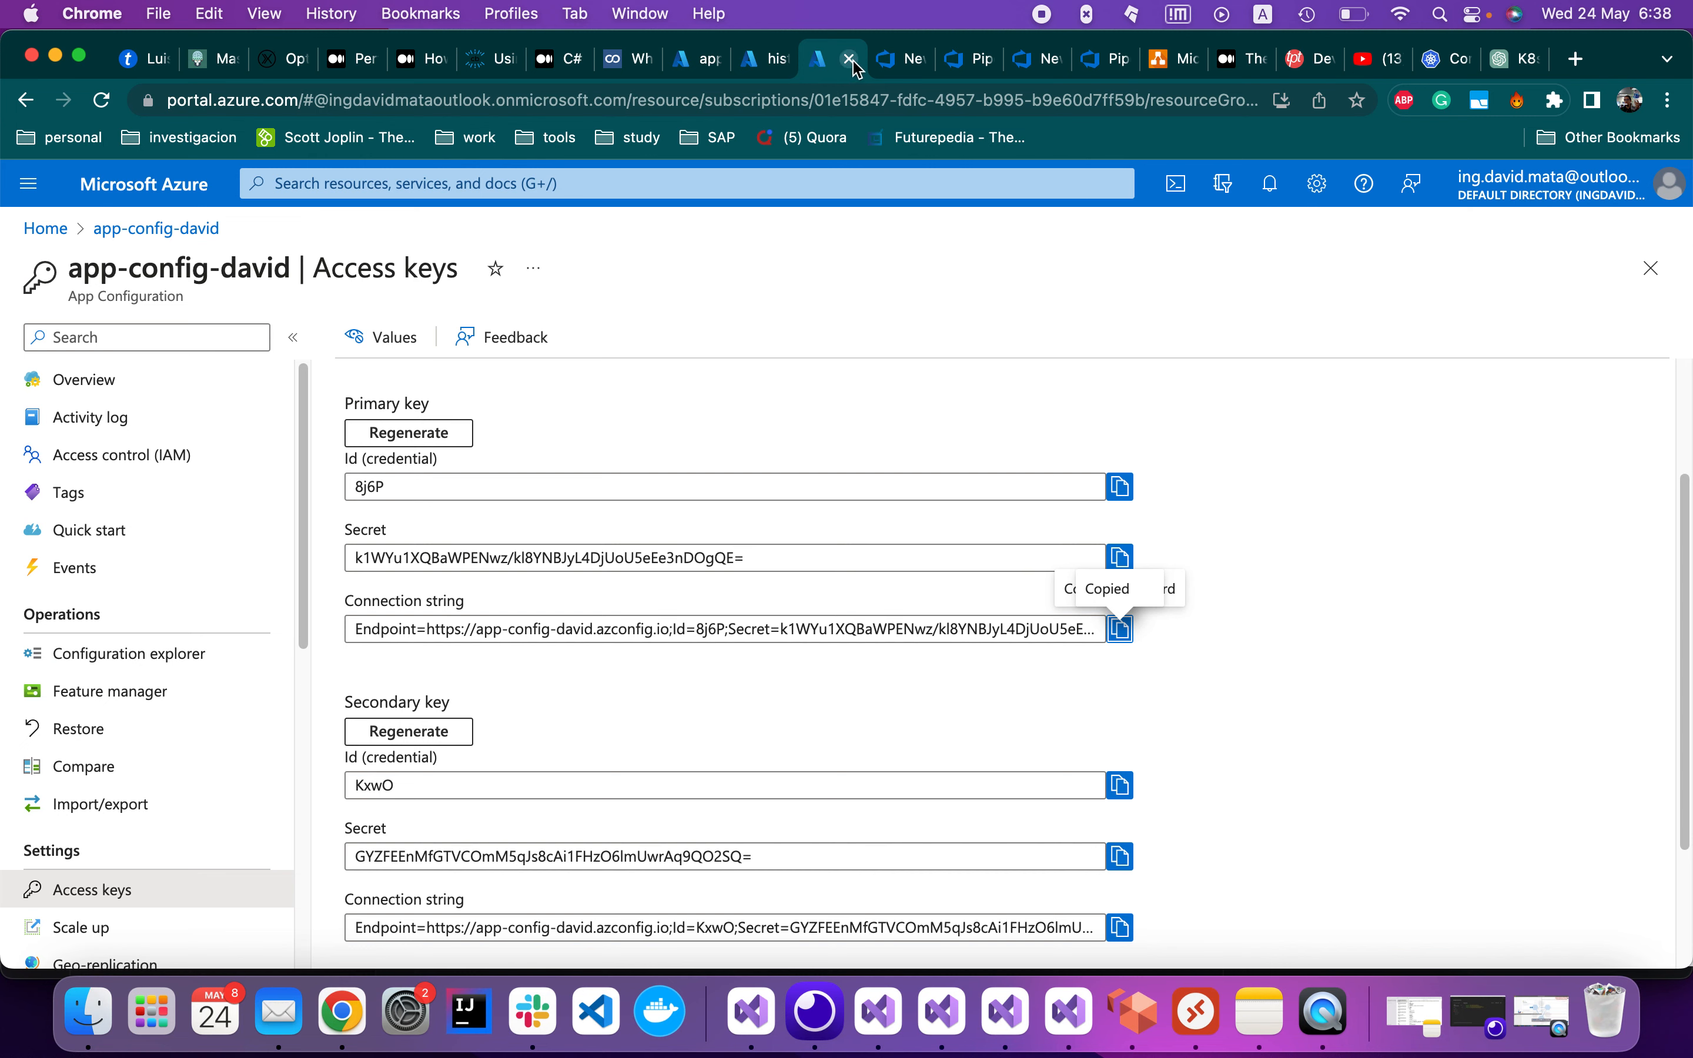
click(892, 62)
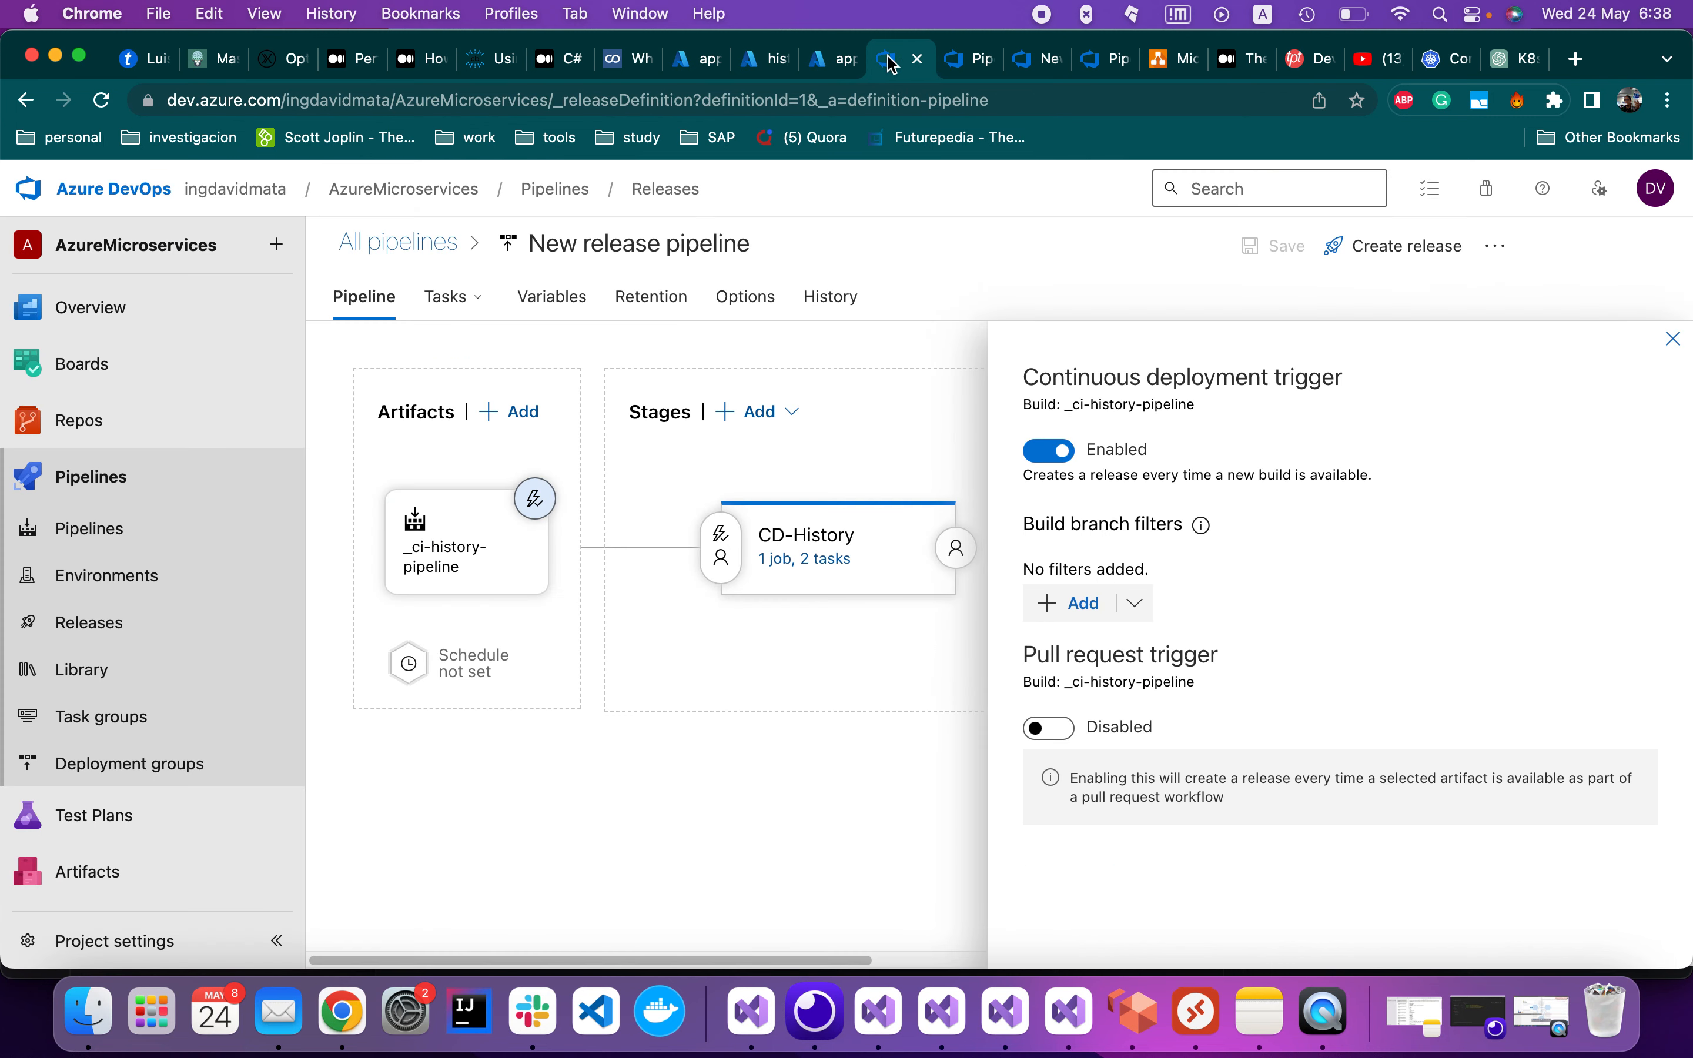
click(675, 61)
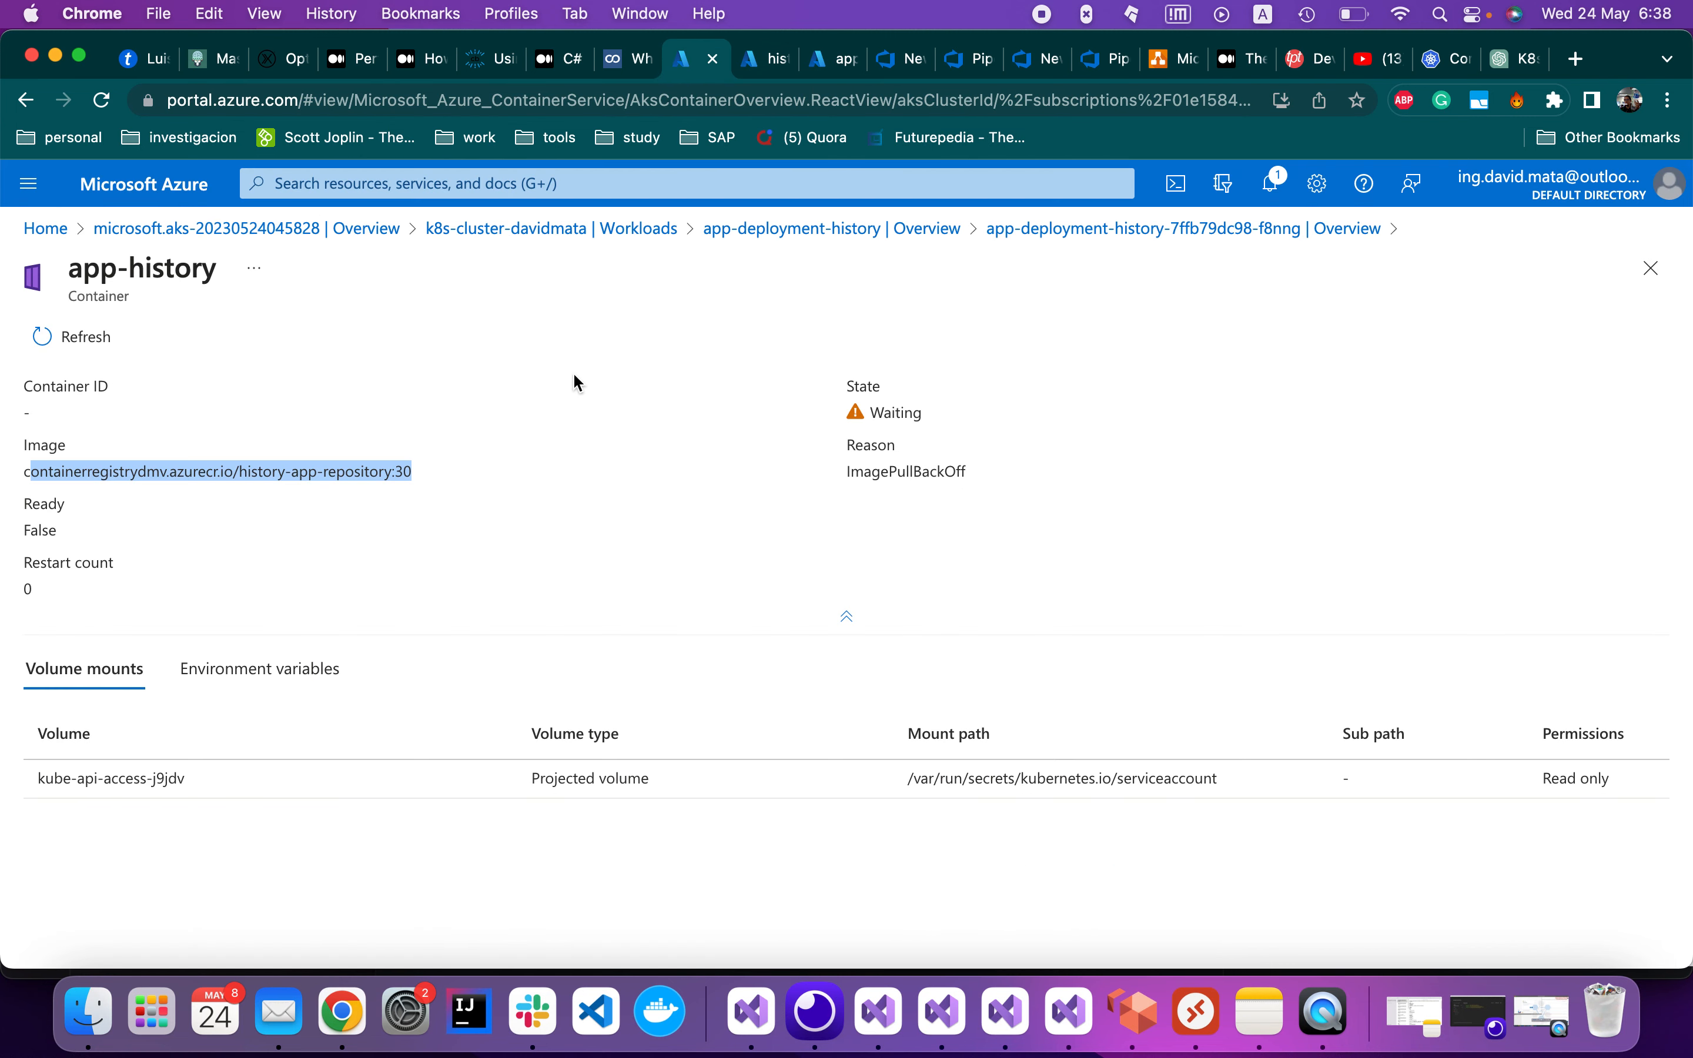
click(63, 344)
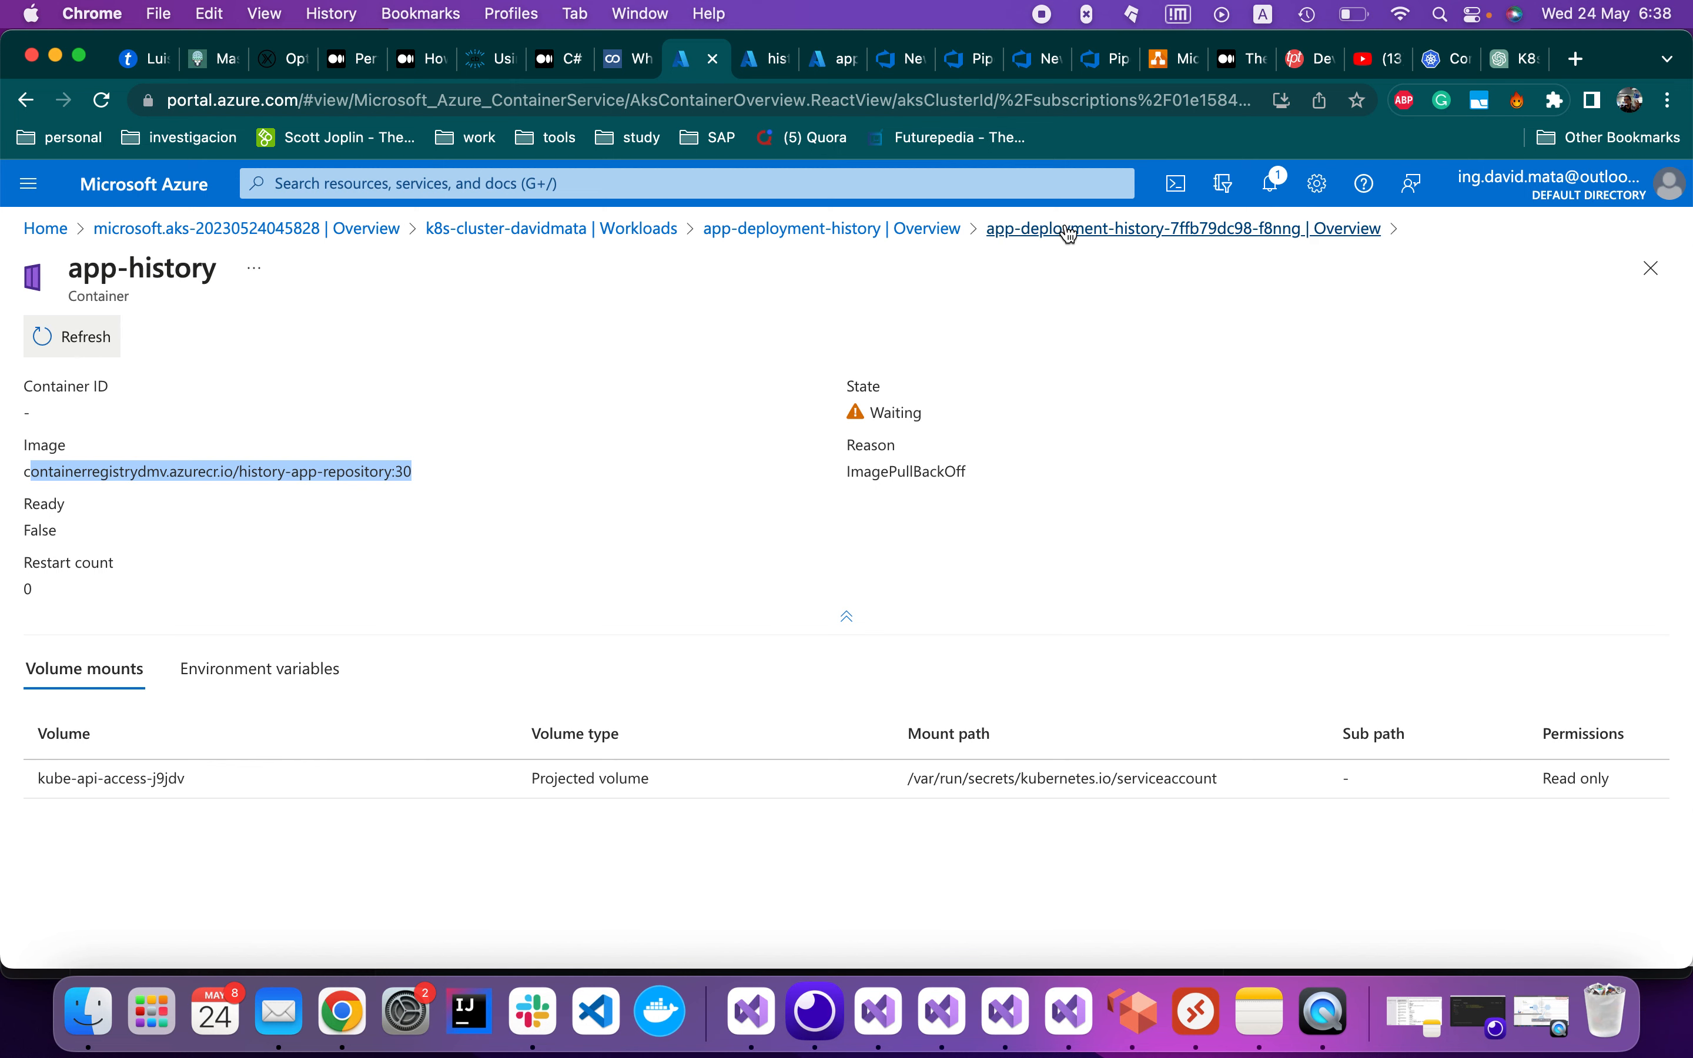
click(614, 234)
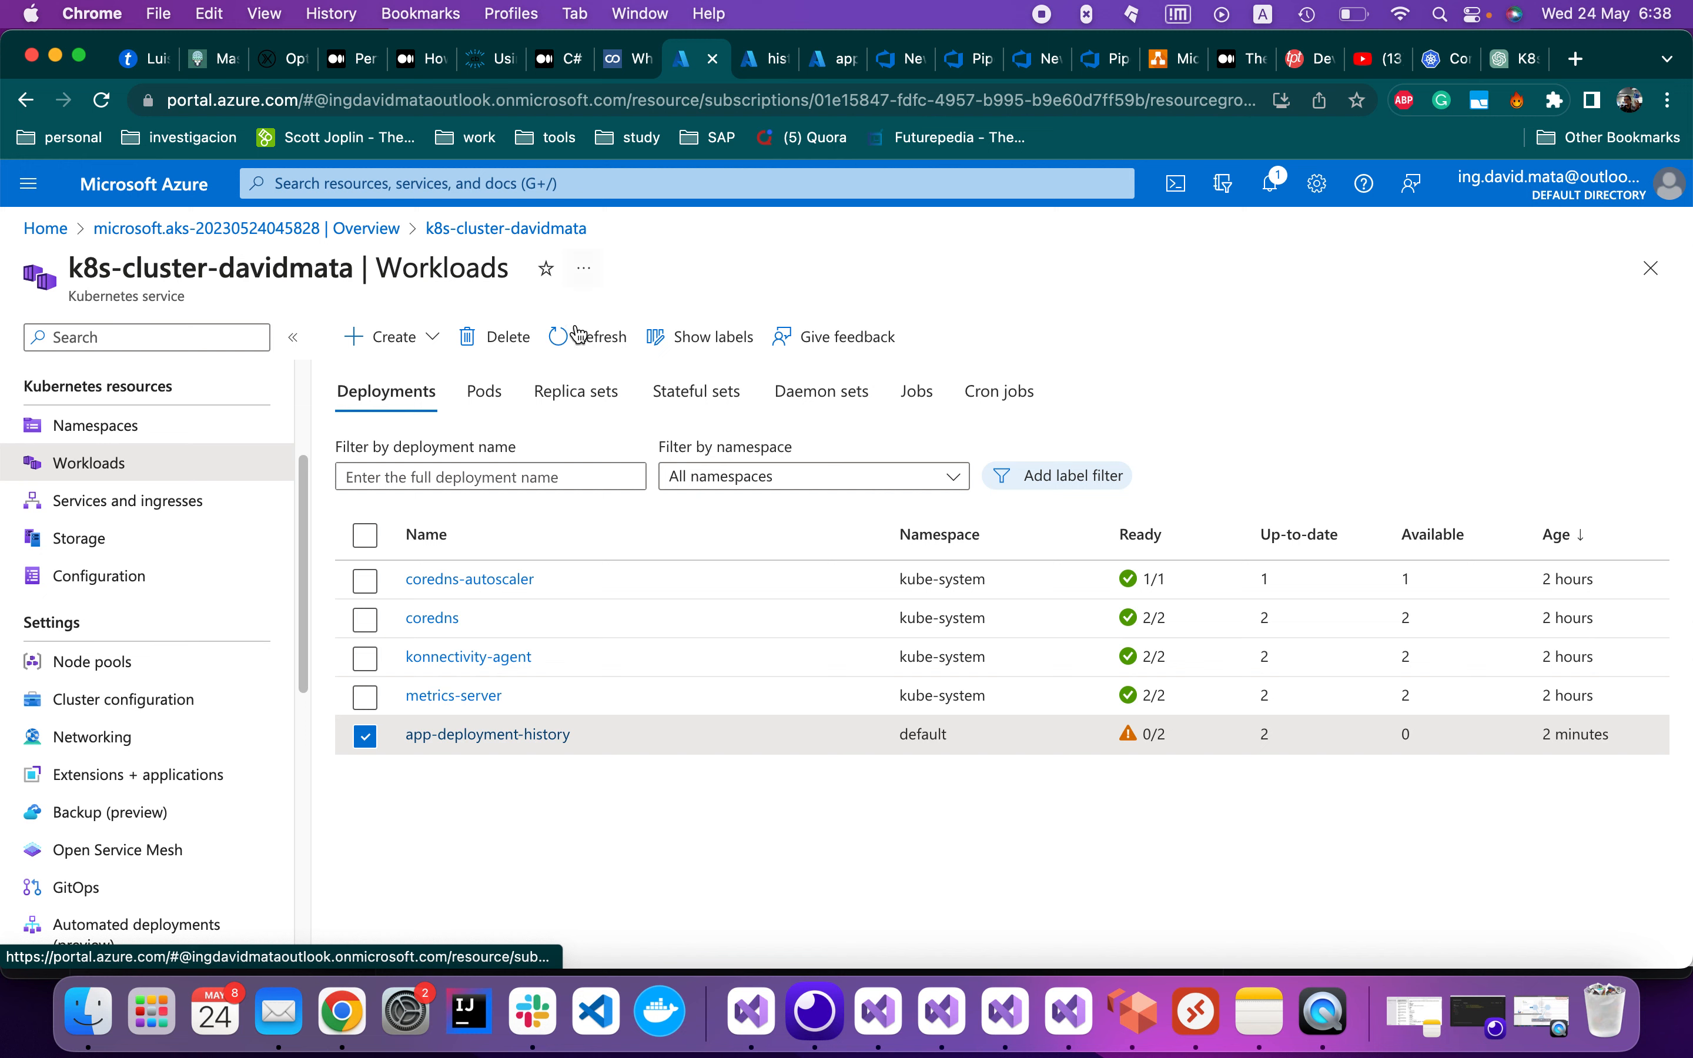
Browse app-deployment-history's Events, Live logs and Changelogs, then return to its Overview
click(459, 736)
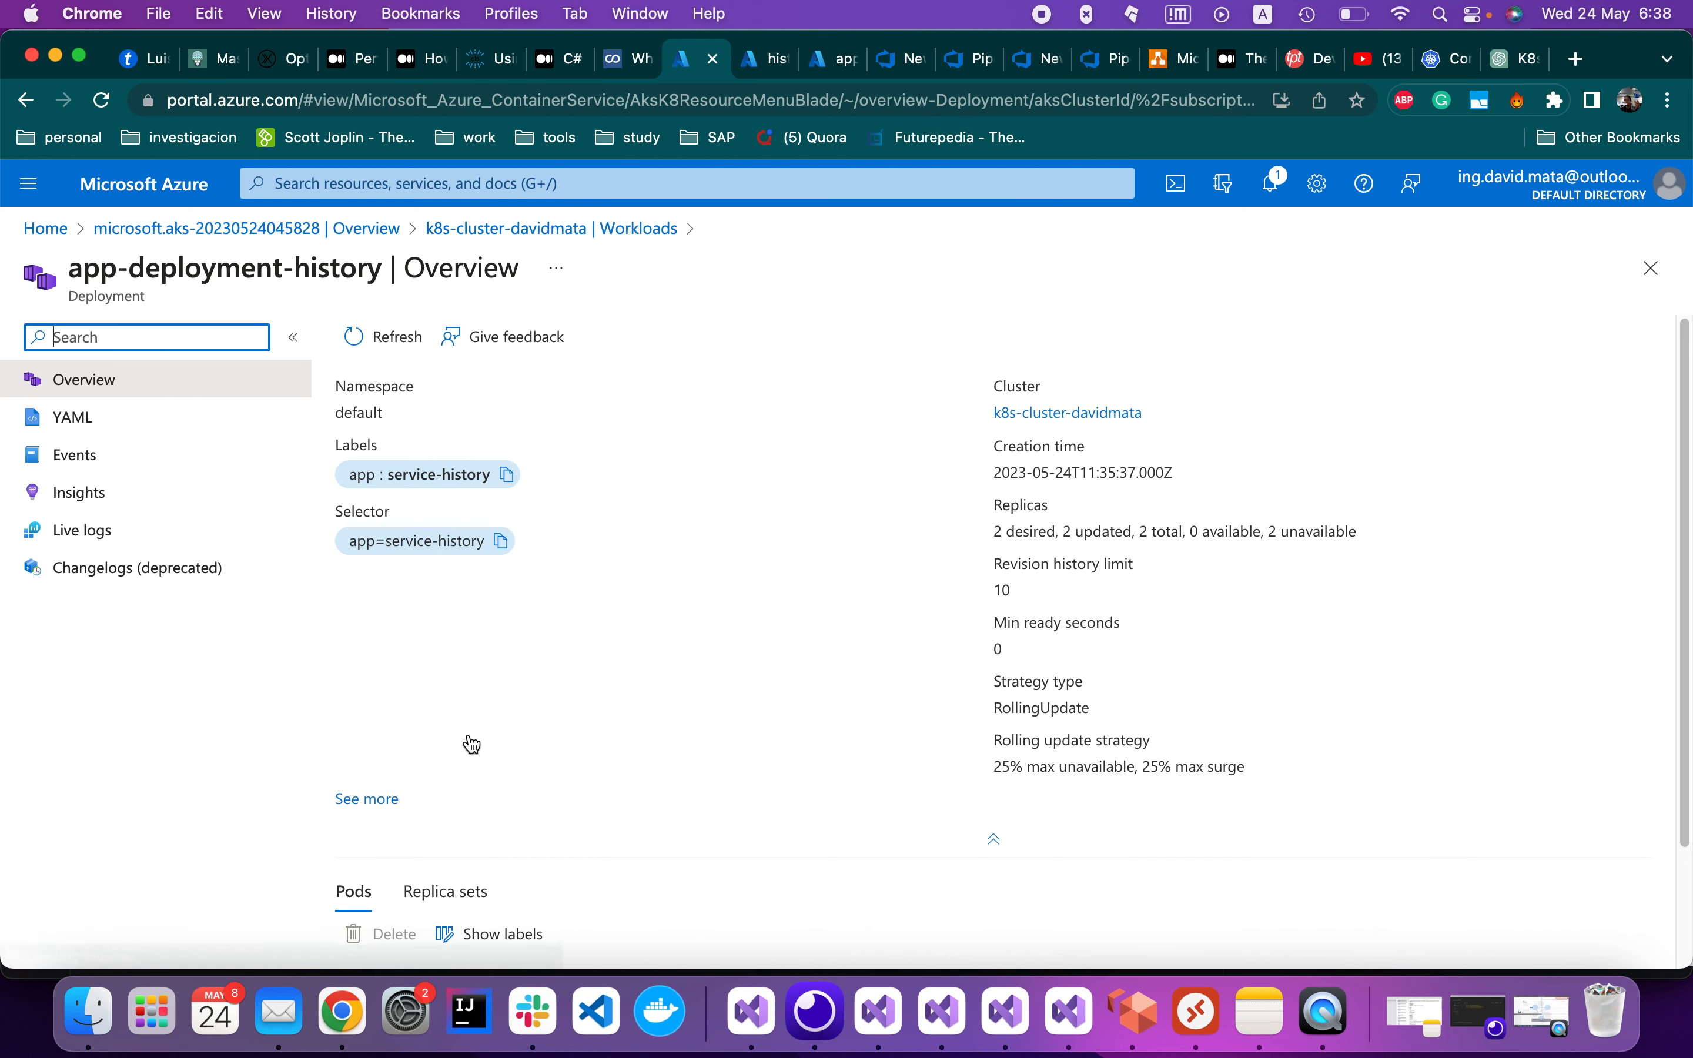
click(184, 458)
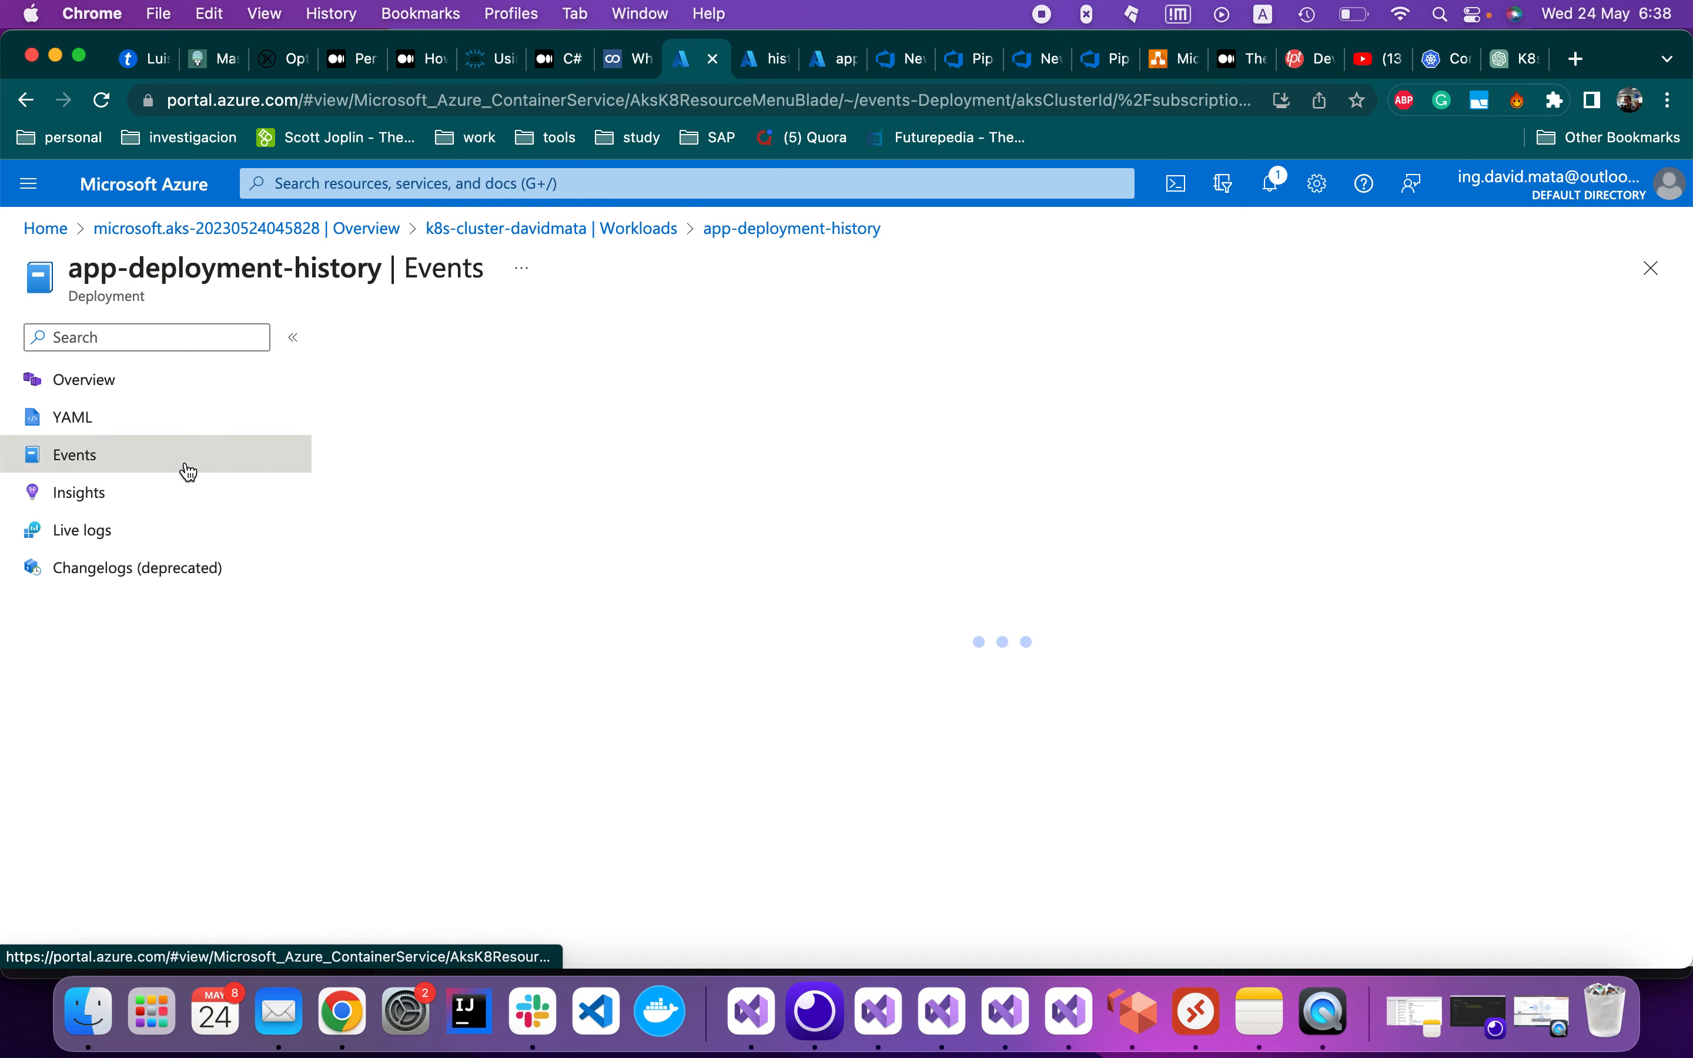
click(168, 538)
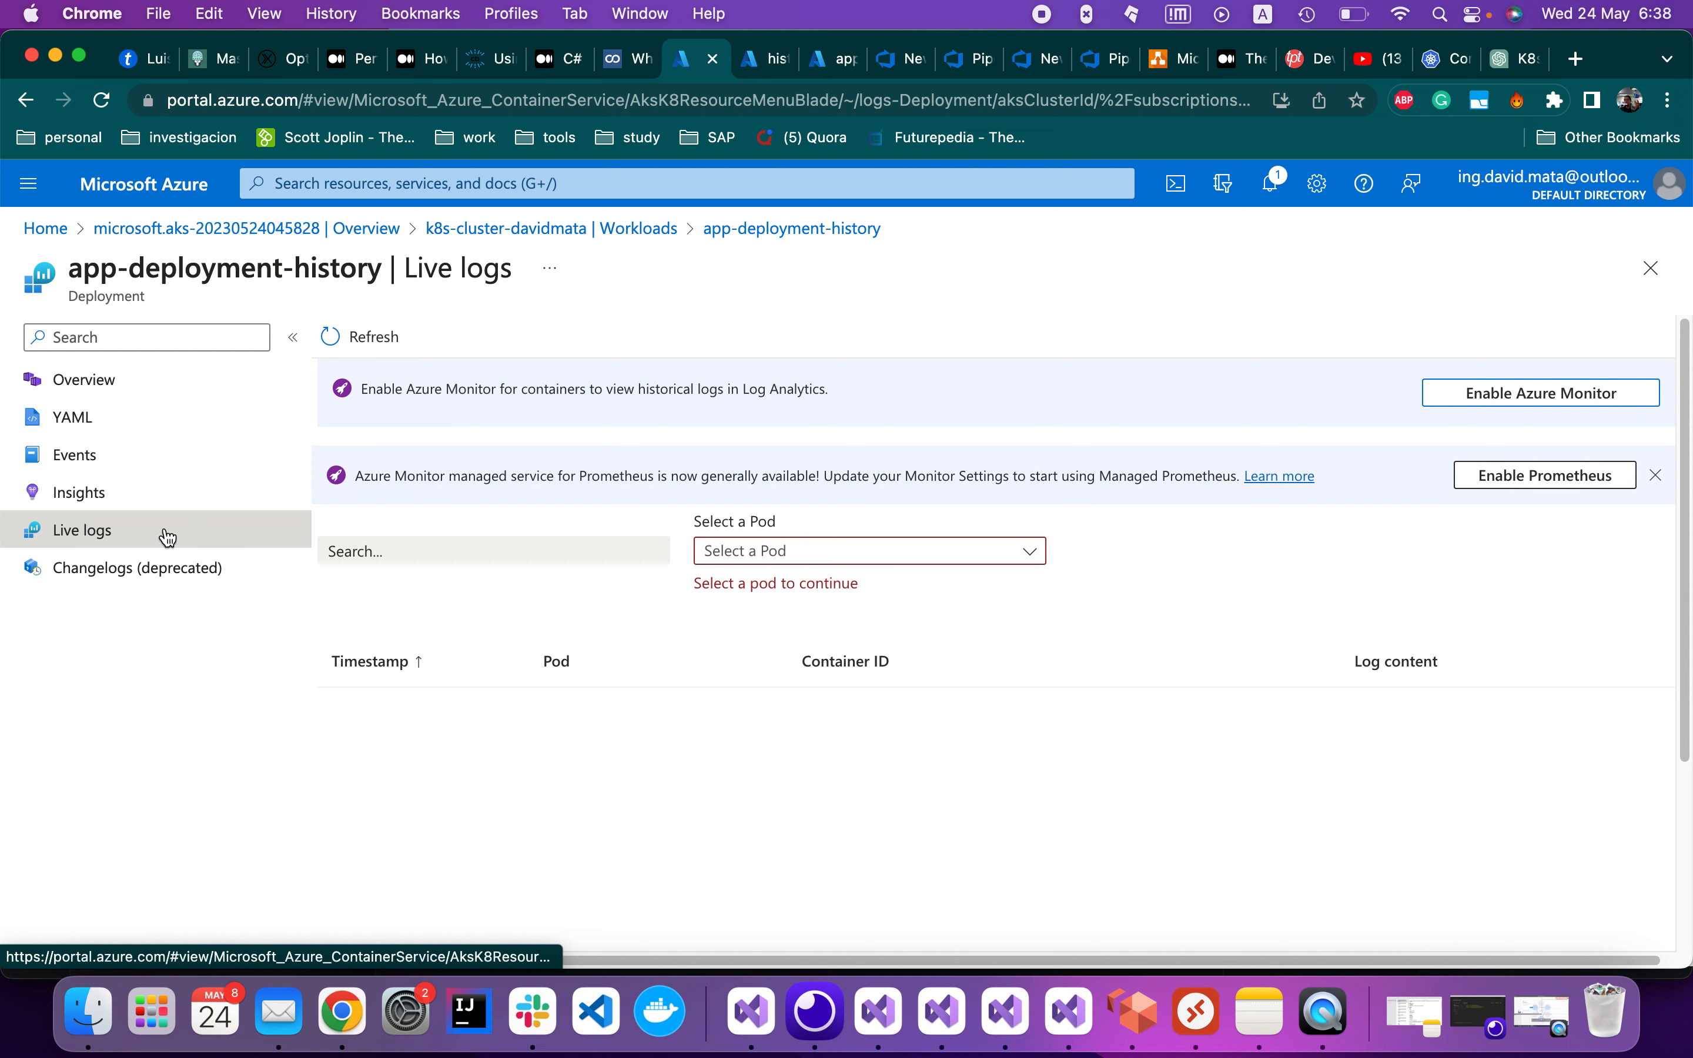
click(151, 570)
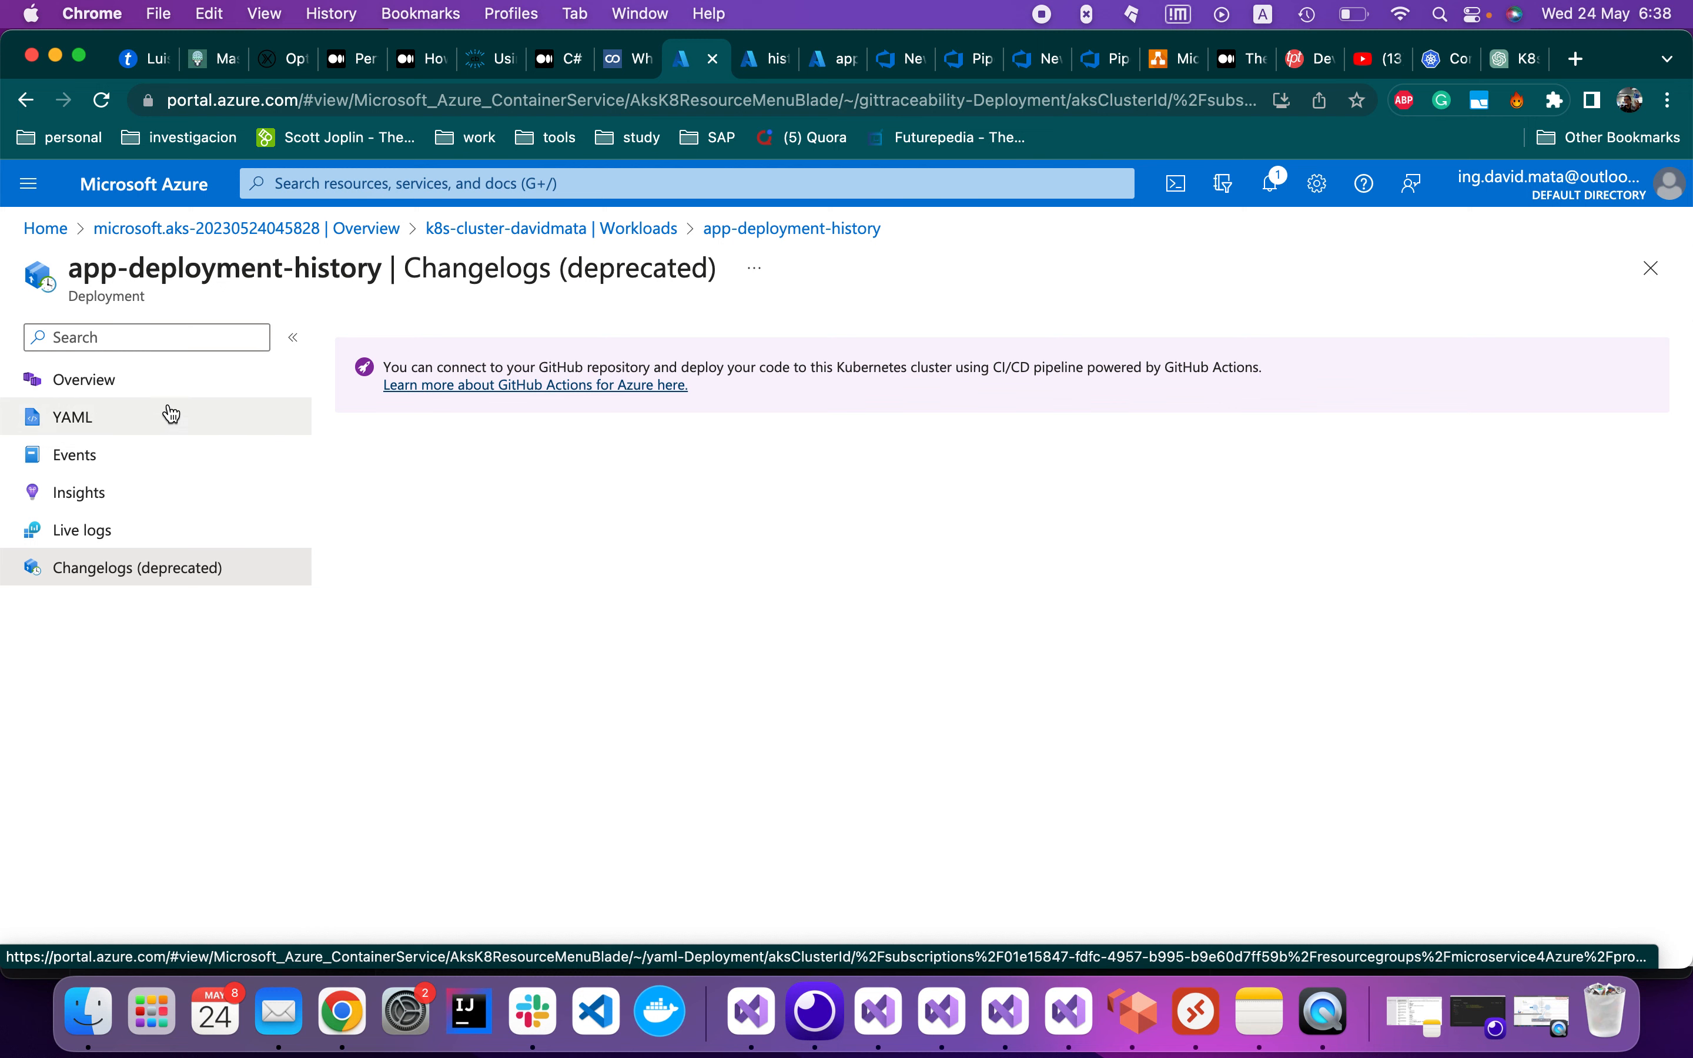
click(179, 387)
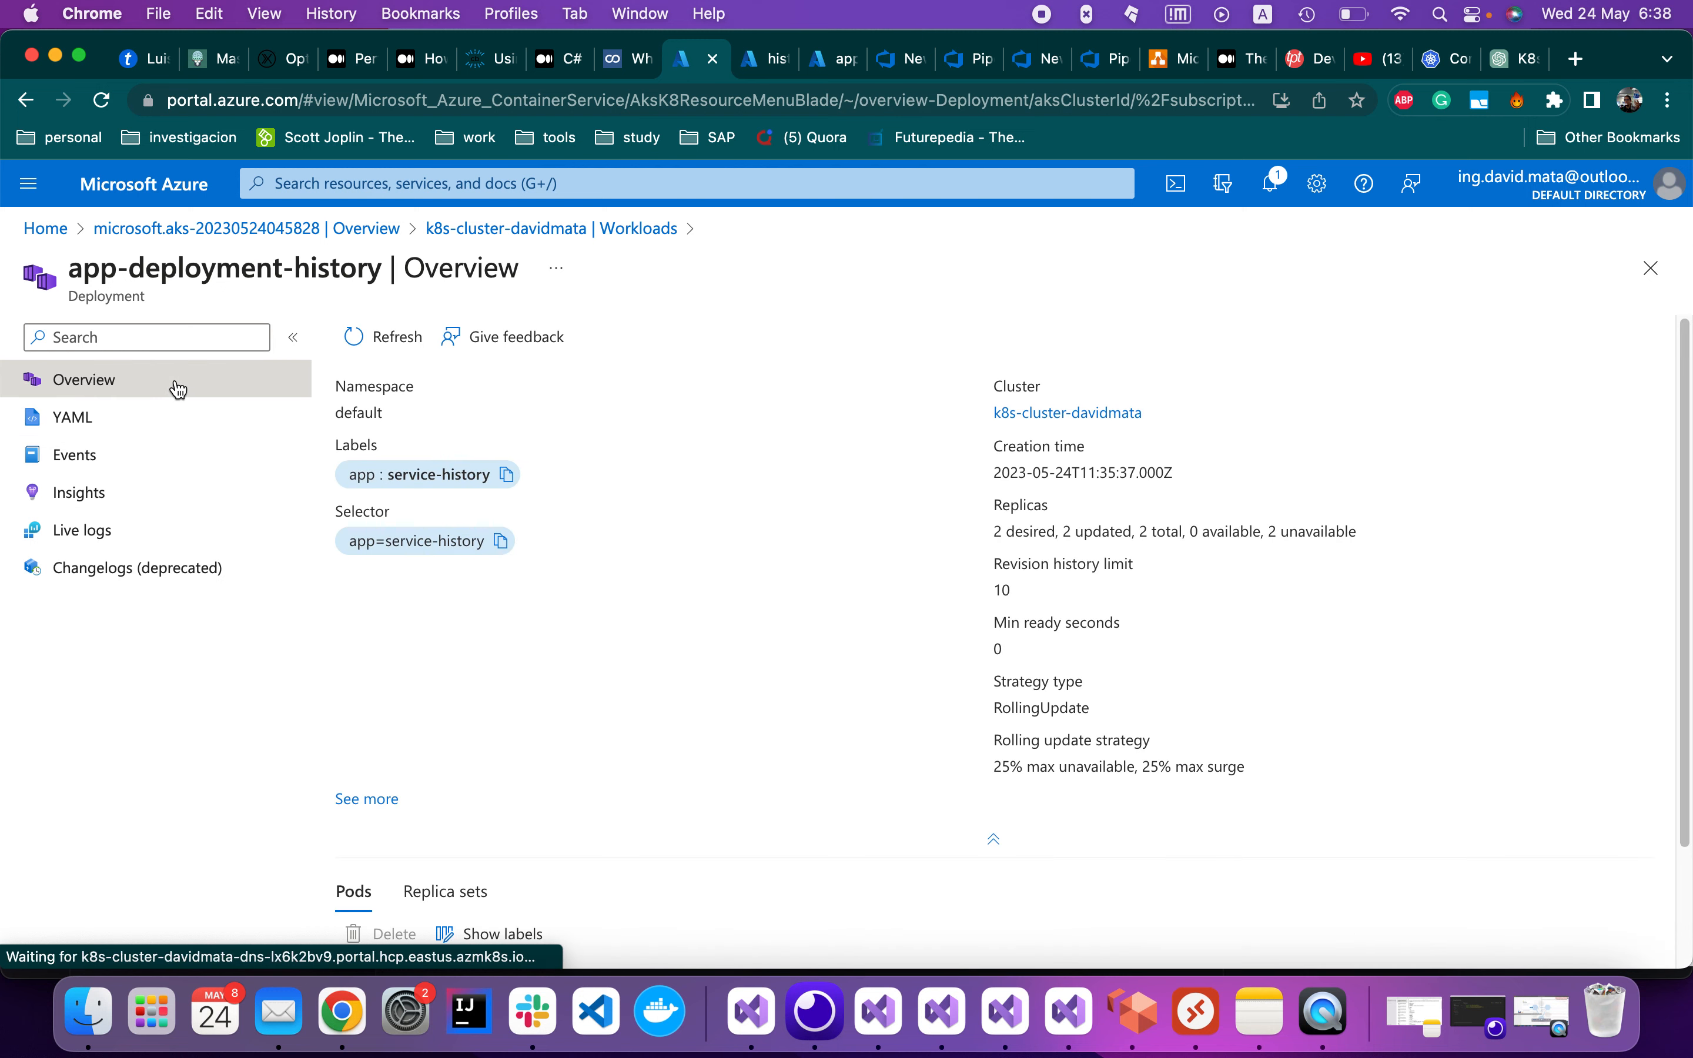
Open pod app-deployment-history-7ffb79dc98-f8nng and view its YAML definition
scroll(669, 700, down, 1)
scroll(670, 710, down, 3)
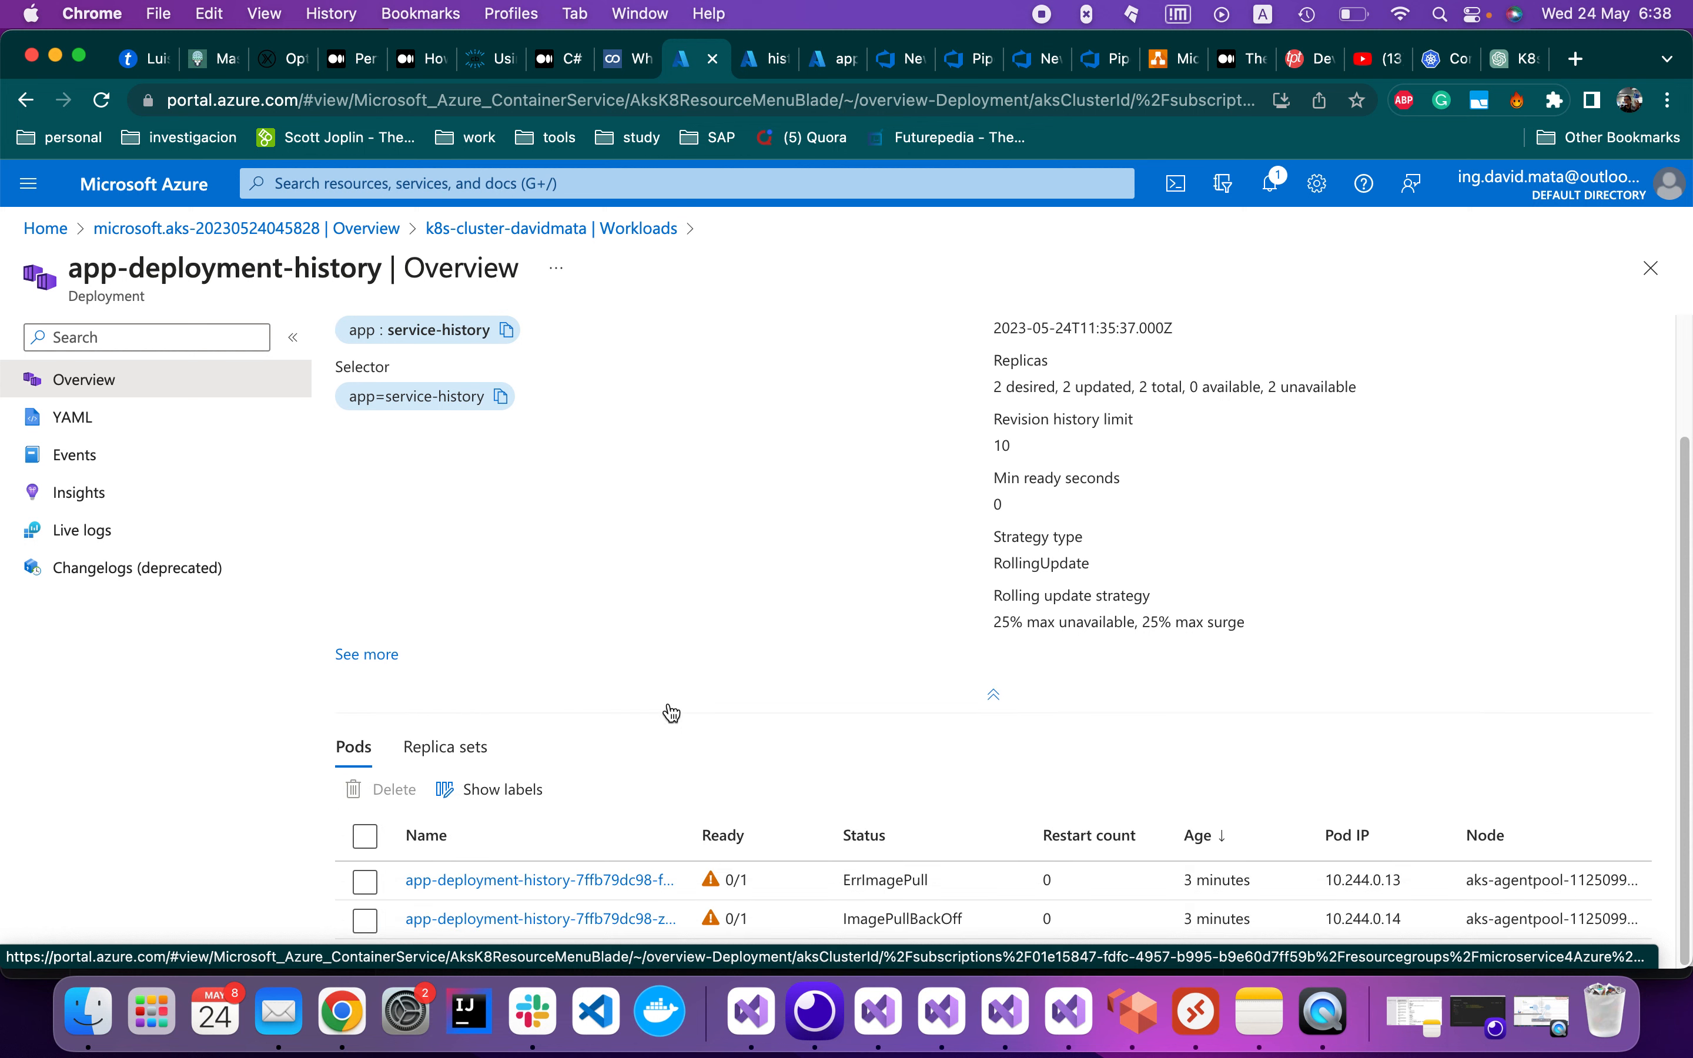
click(526, 883)
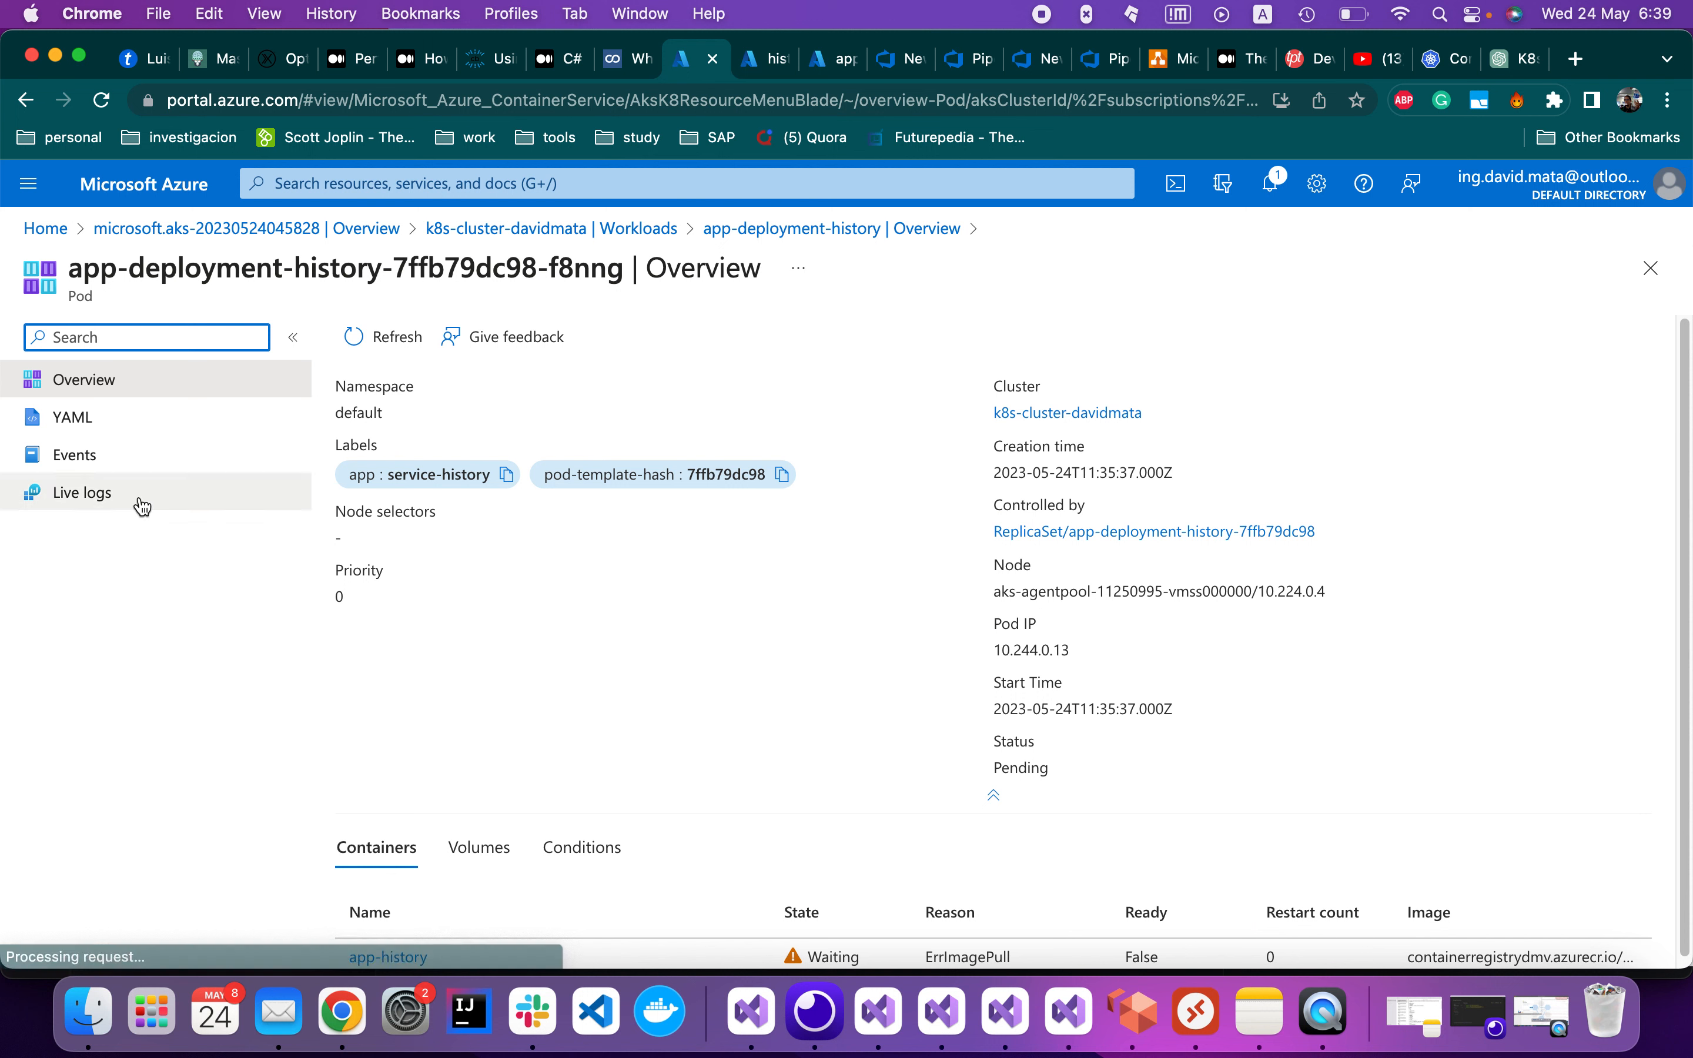
scroll(598, 733, down, 1)
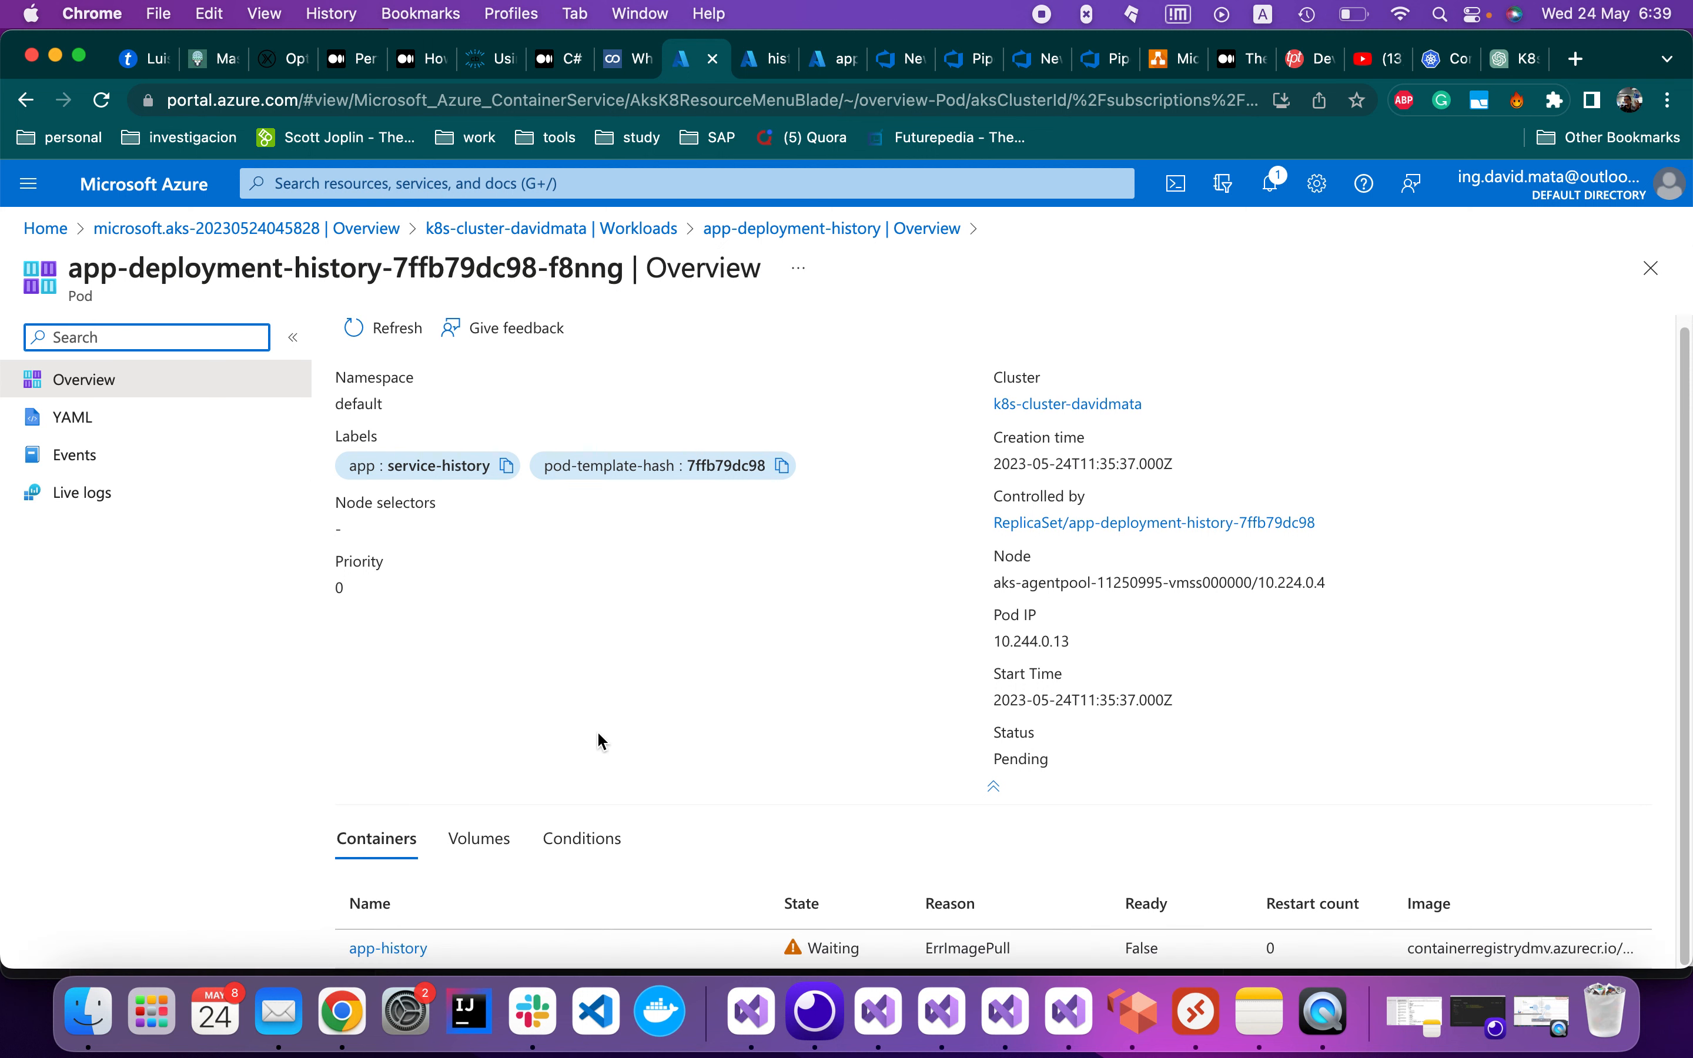
scroll(723, 675, up, 1)
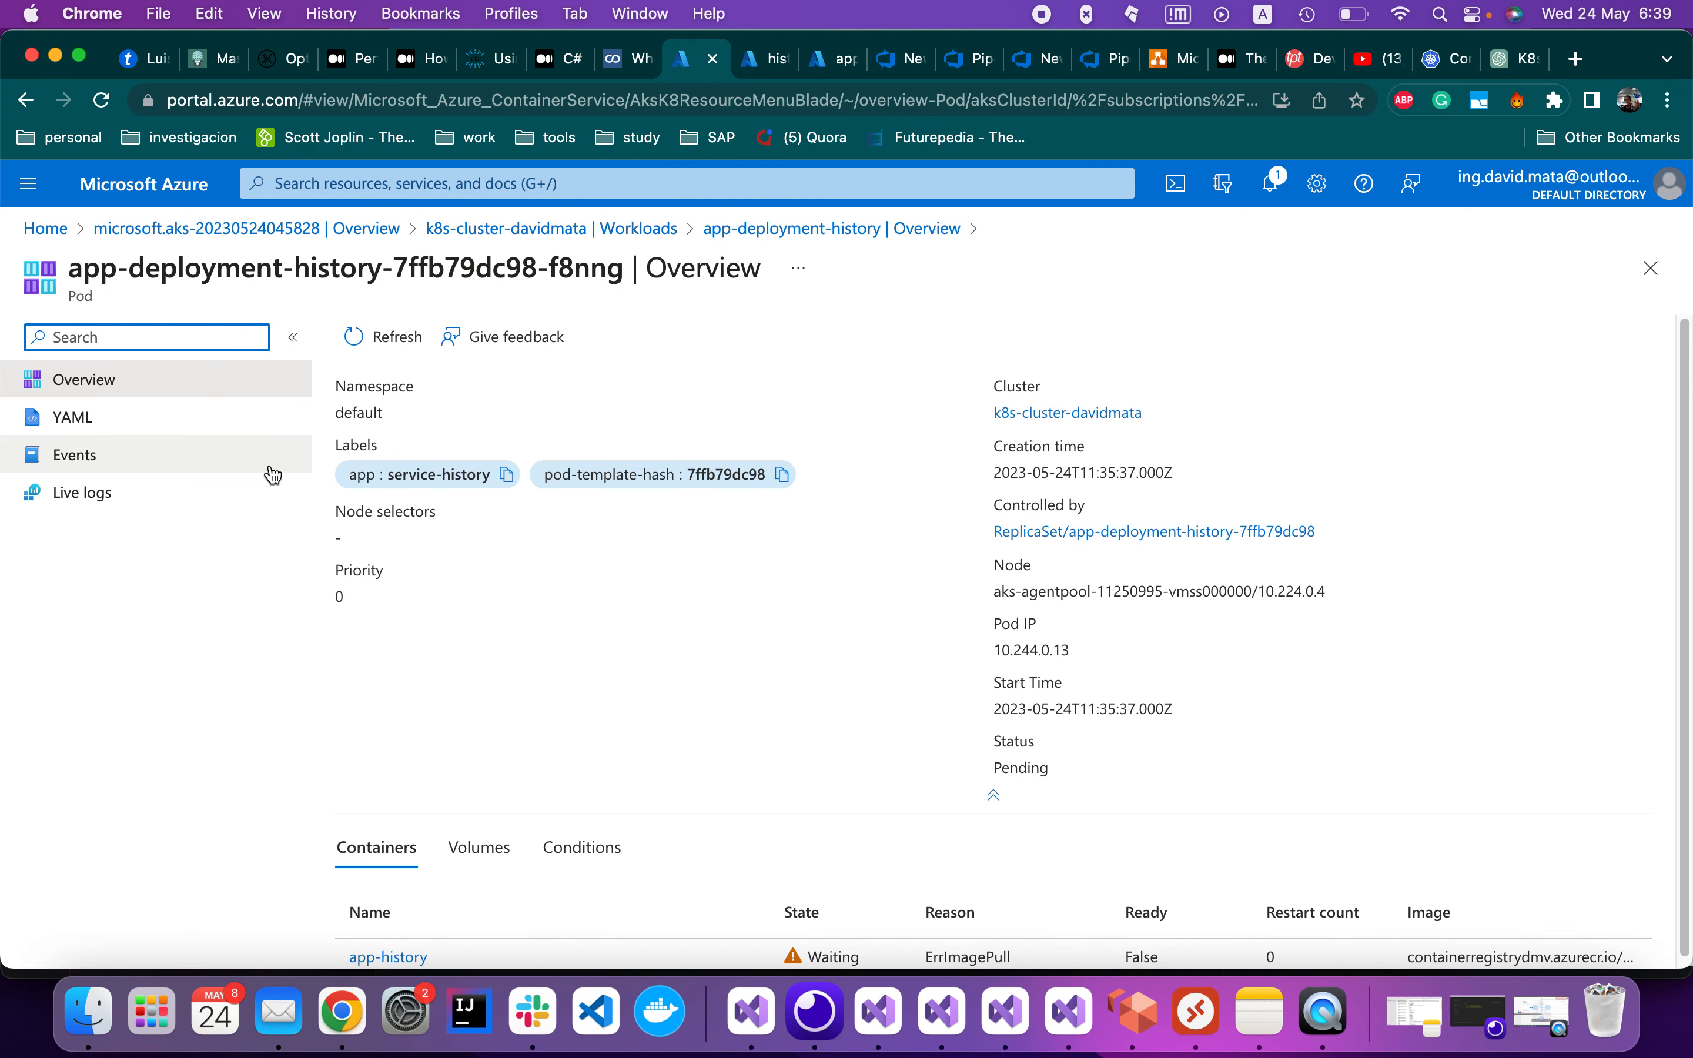
click(155, 428)
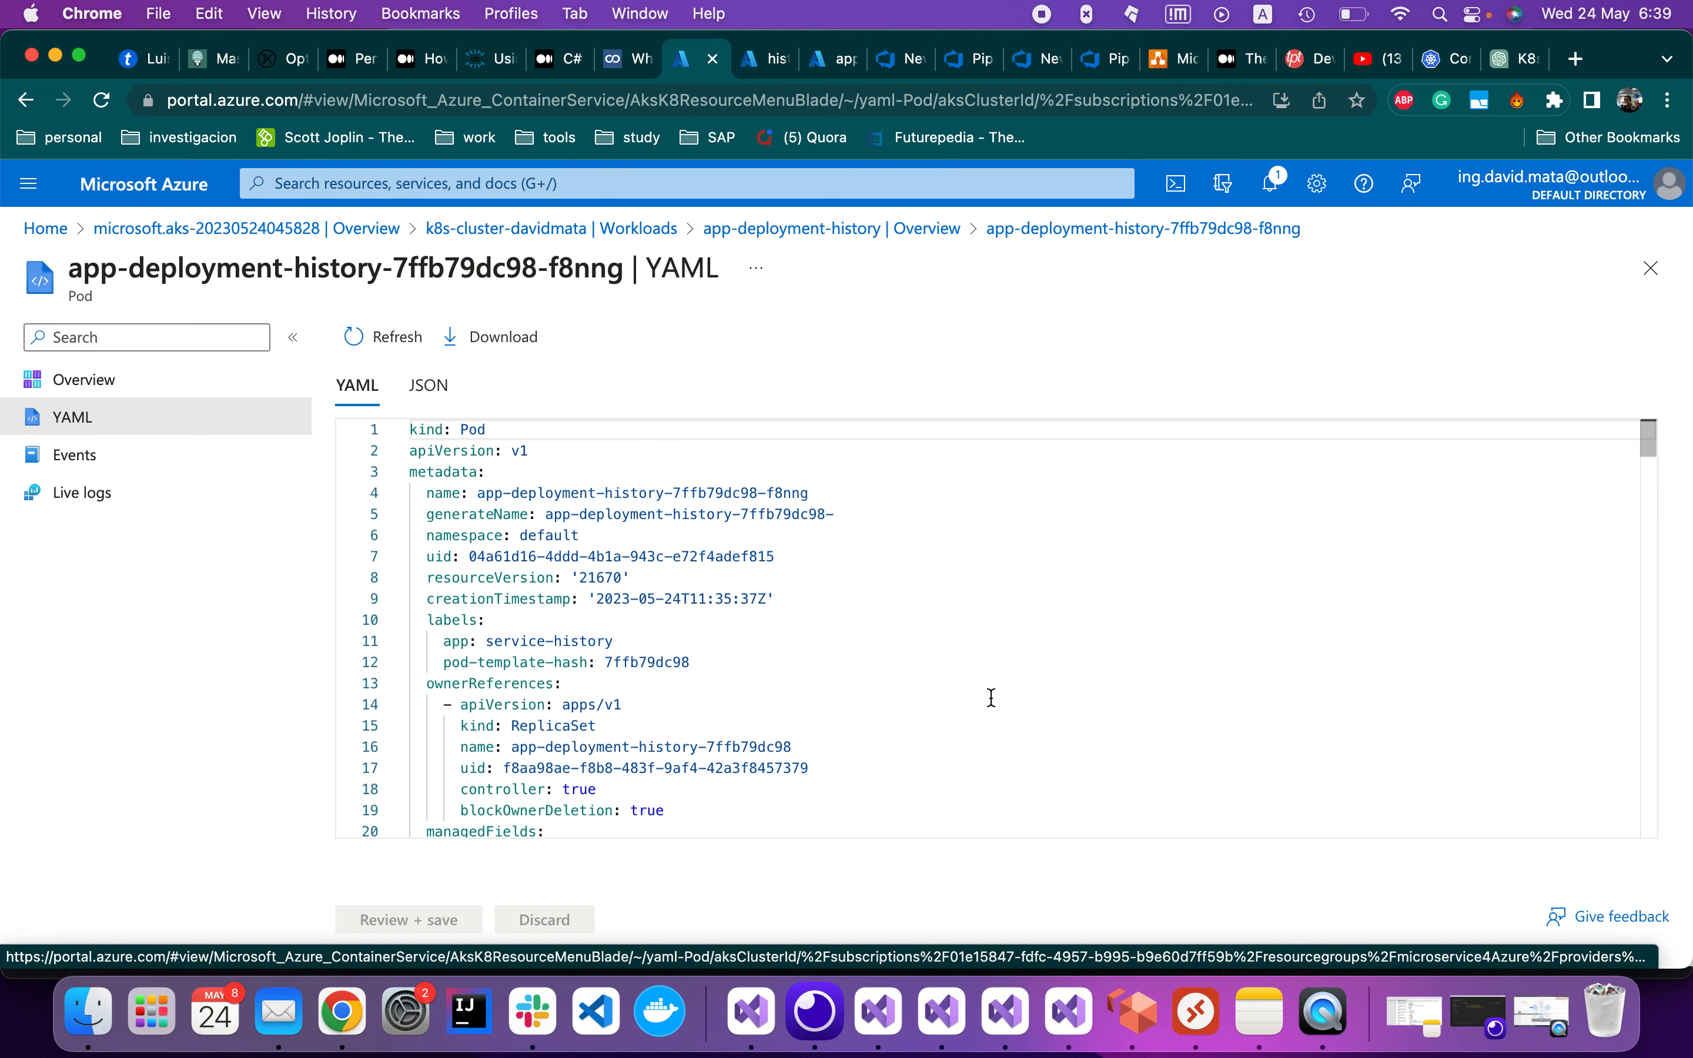
Copy the pod's ImagePullBackOff waiting reason from the containerStatuses YAML
scroll(990, 698, down, 5)
scroll(990, 698, down, 20)
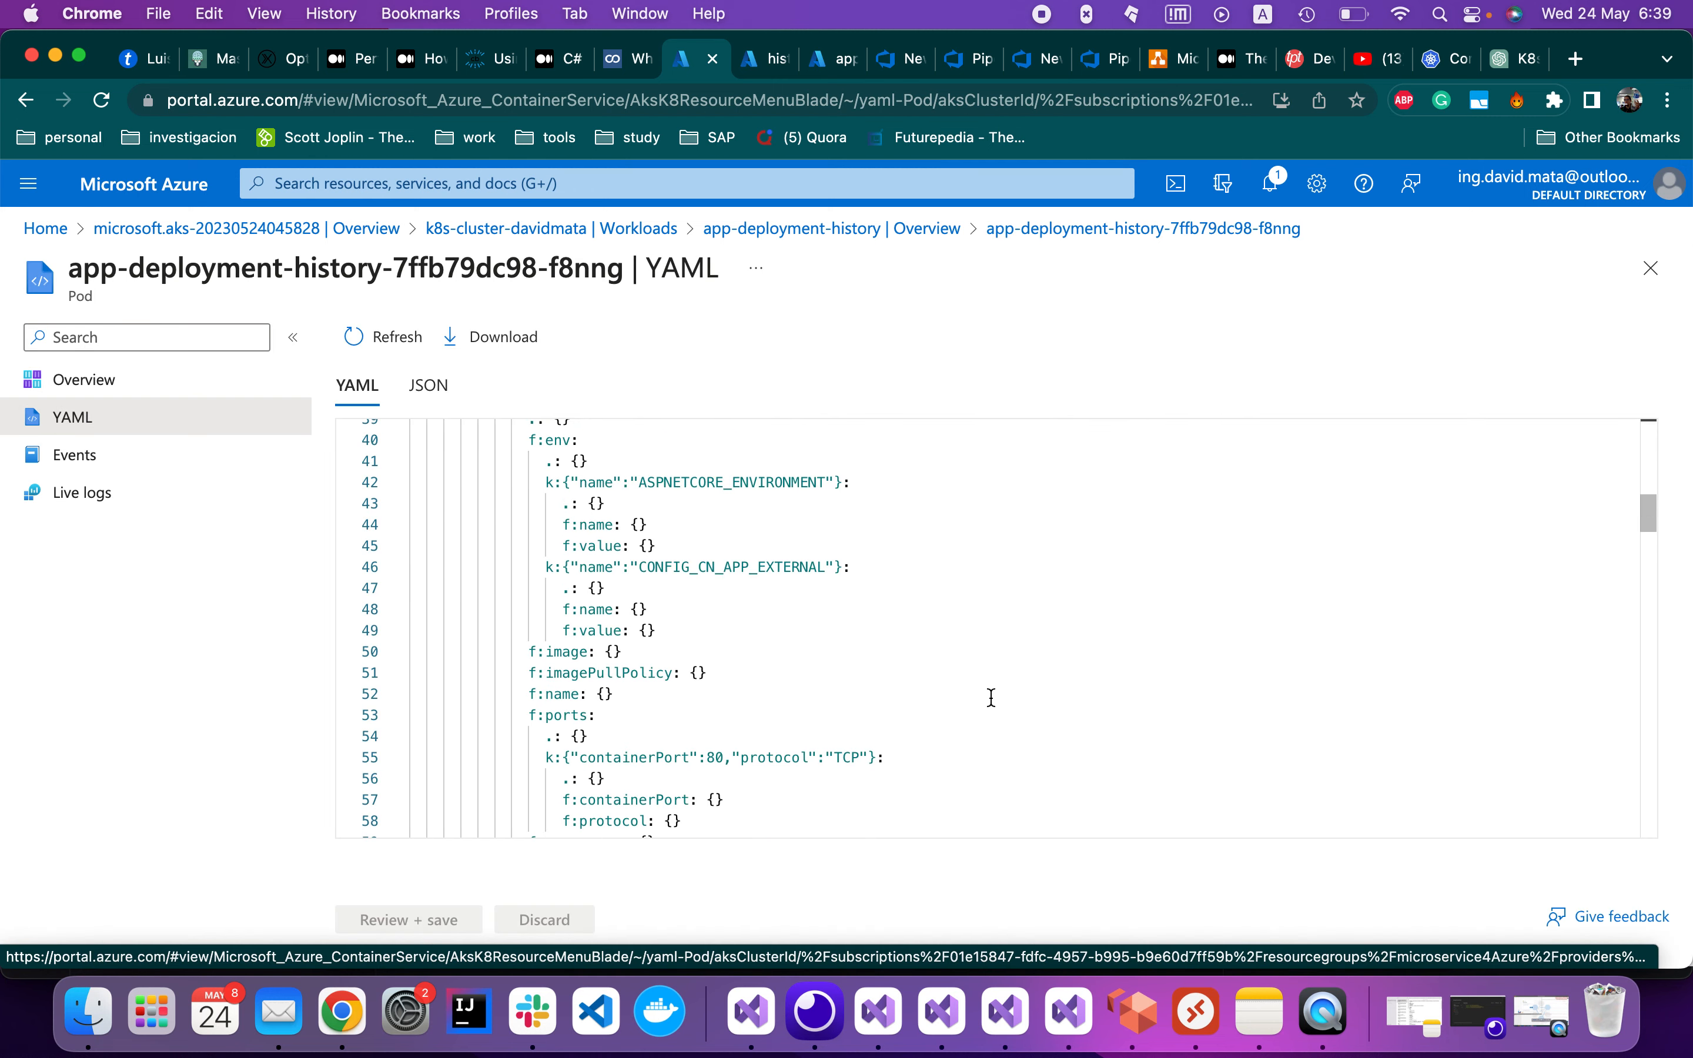
scroll(991, 698, down, 2)
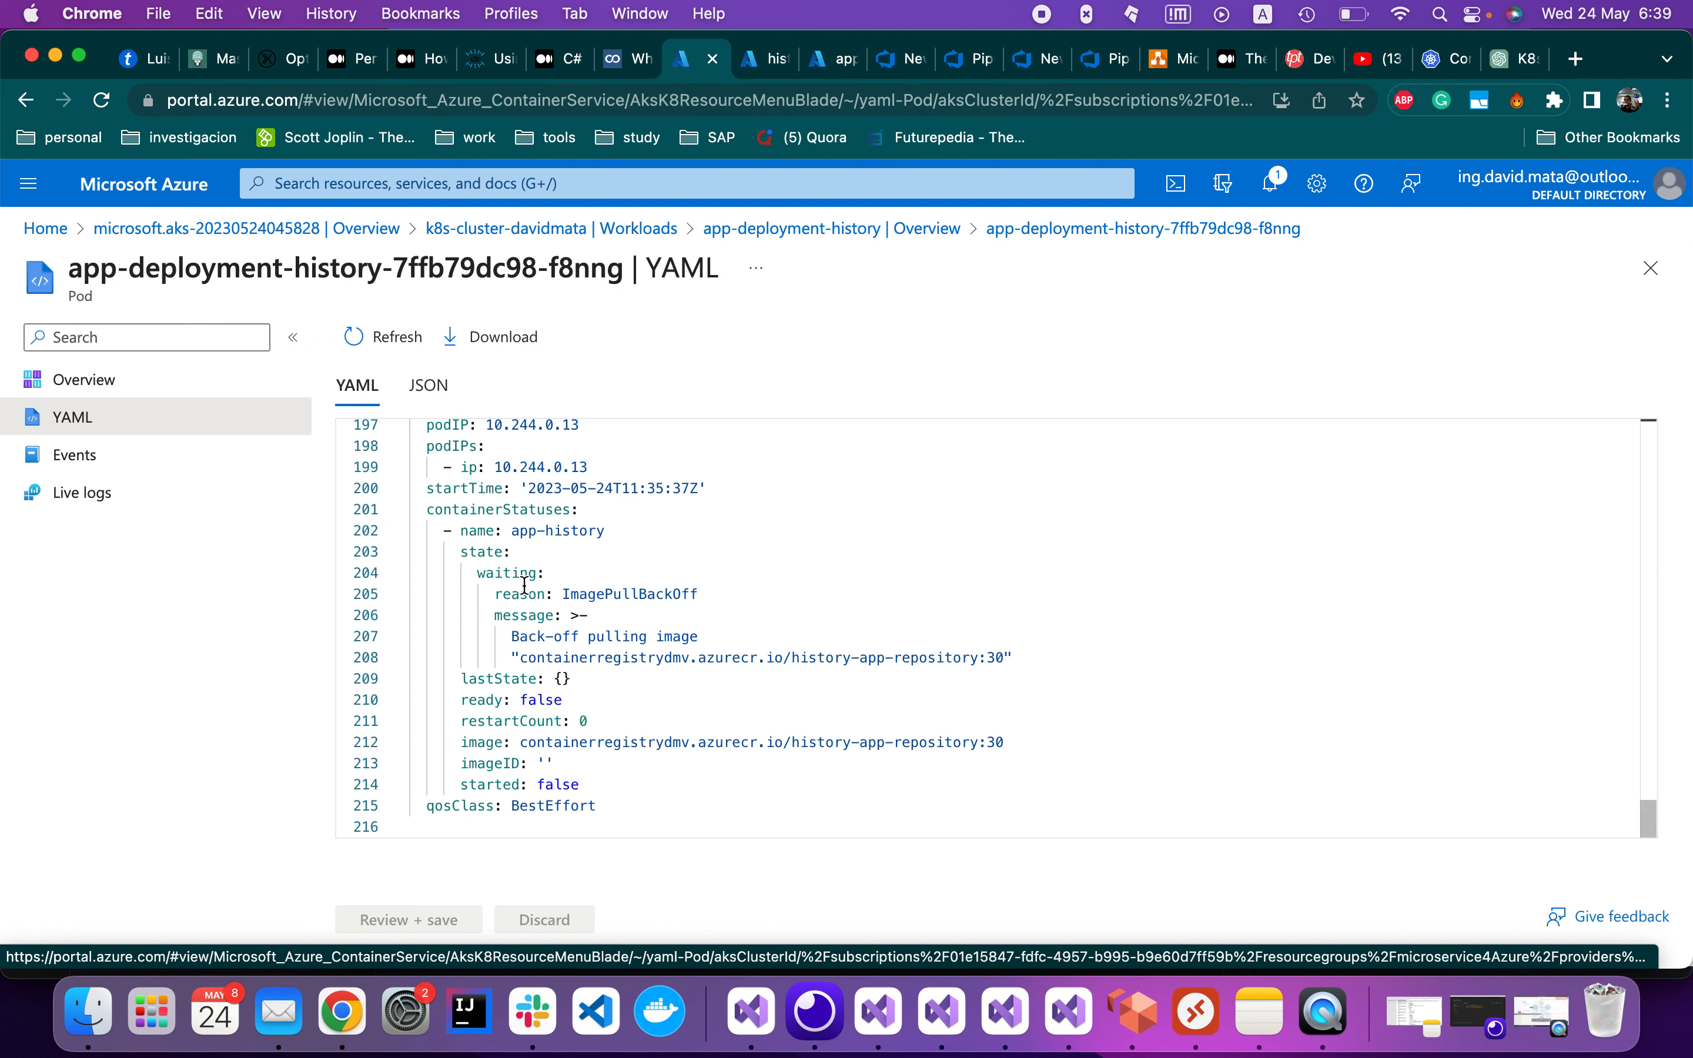
double_click(567, 596)
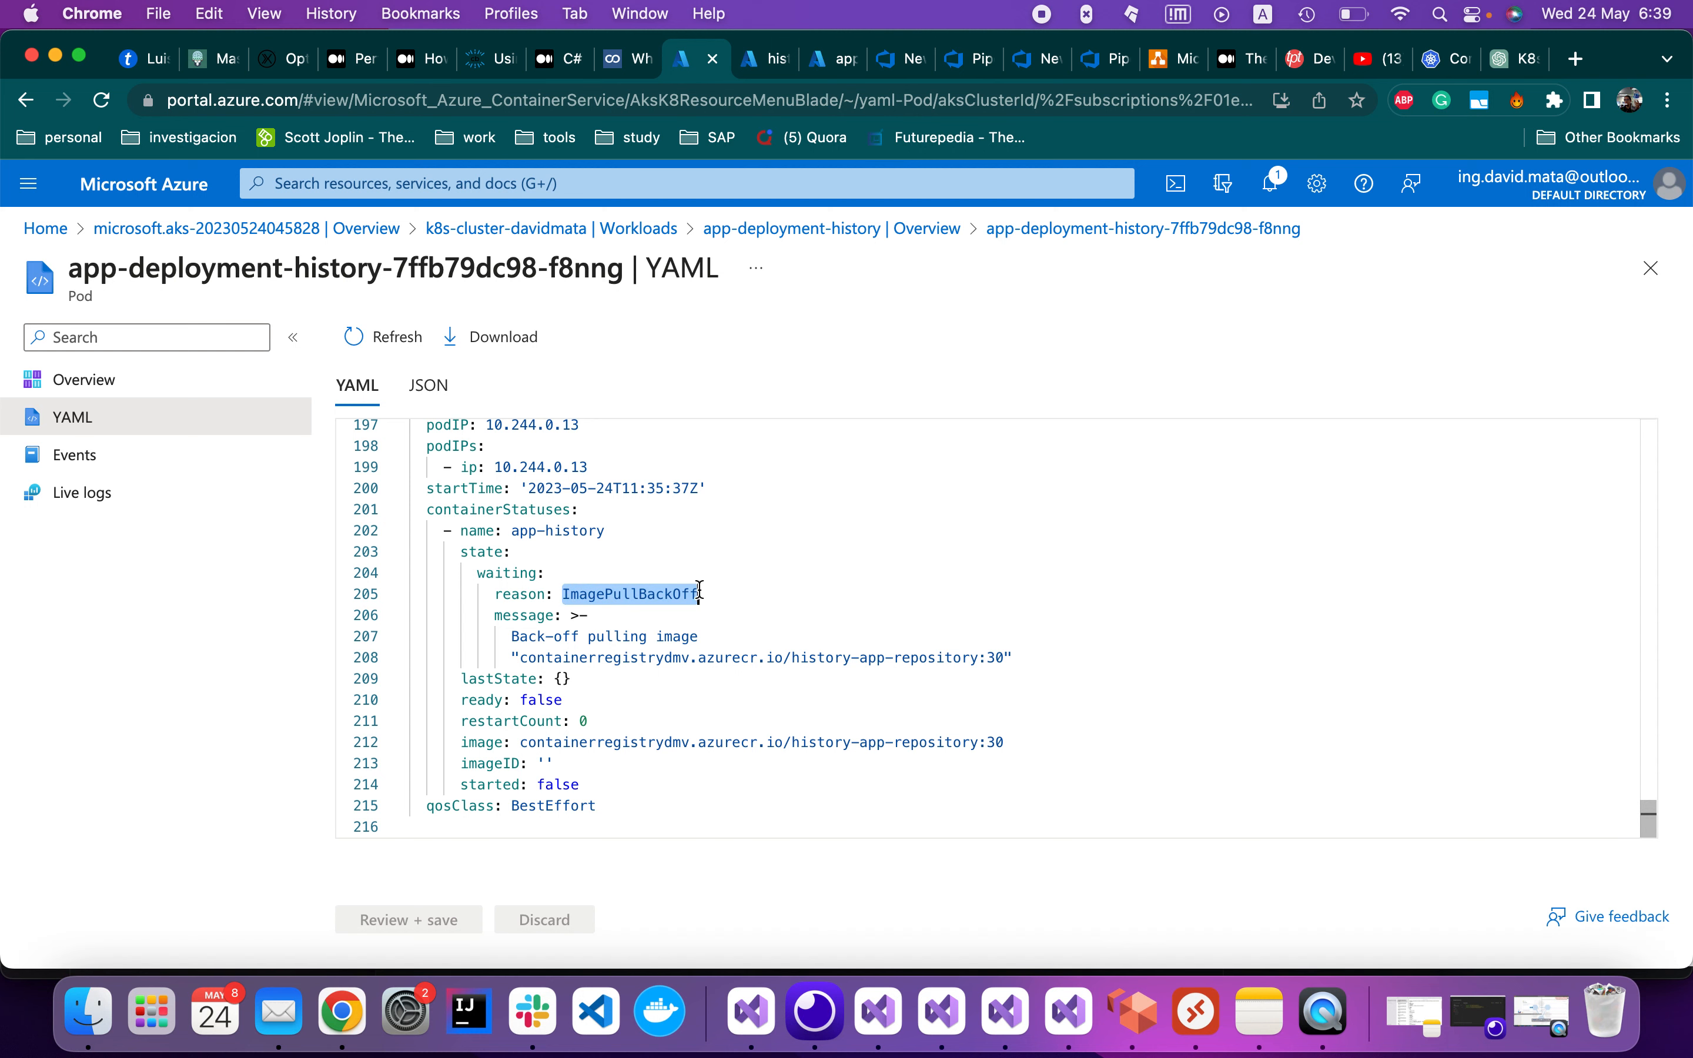
right_click(671, 596)
click(725, 574)
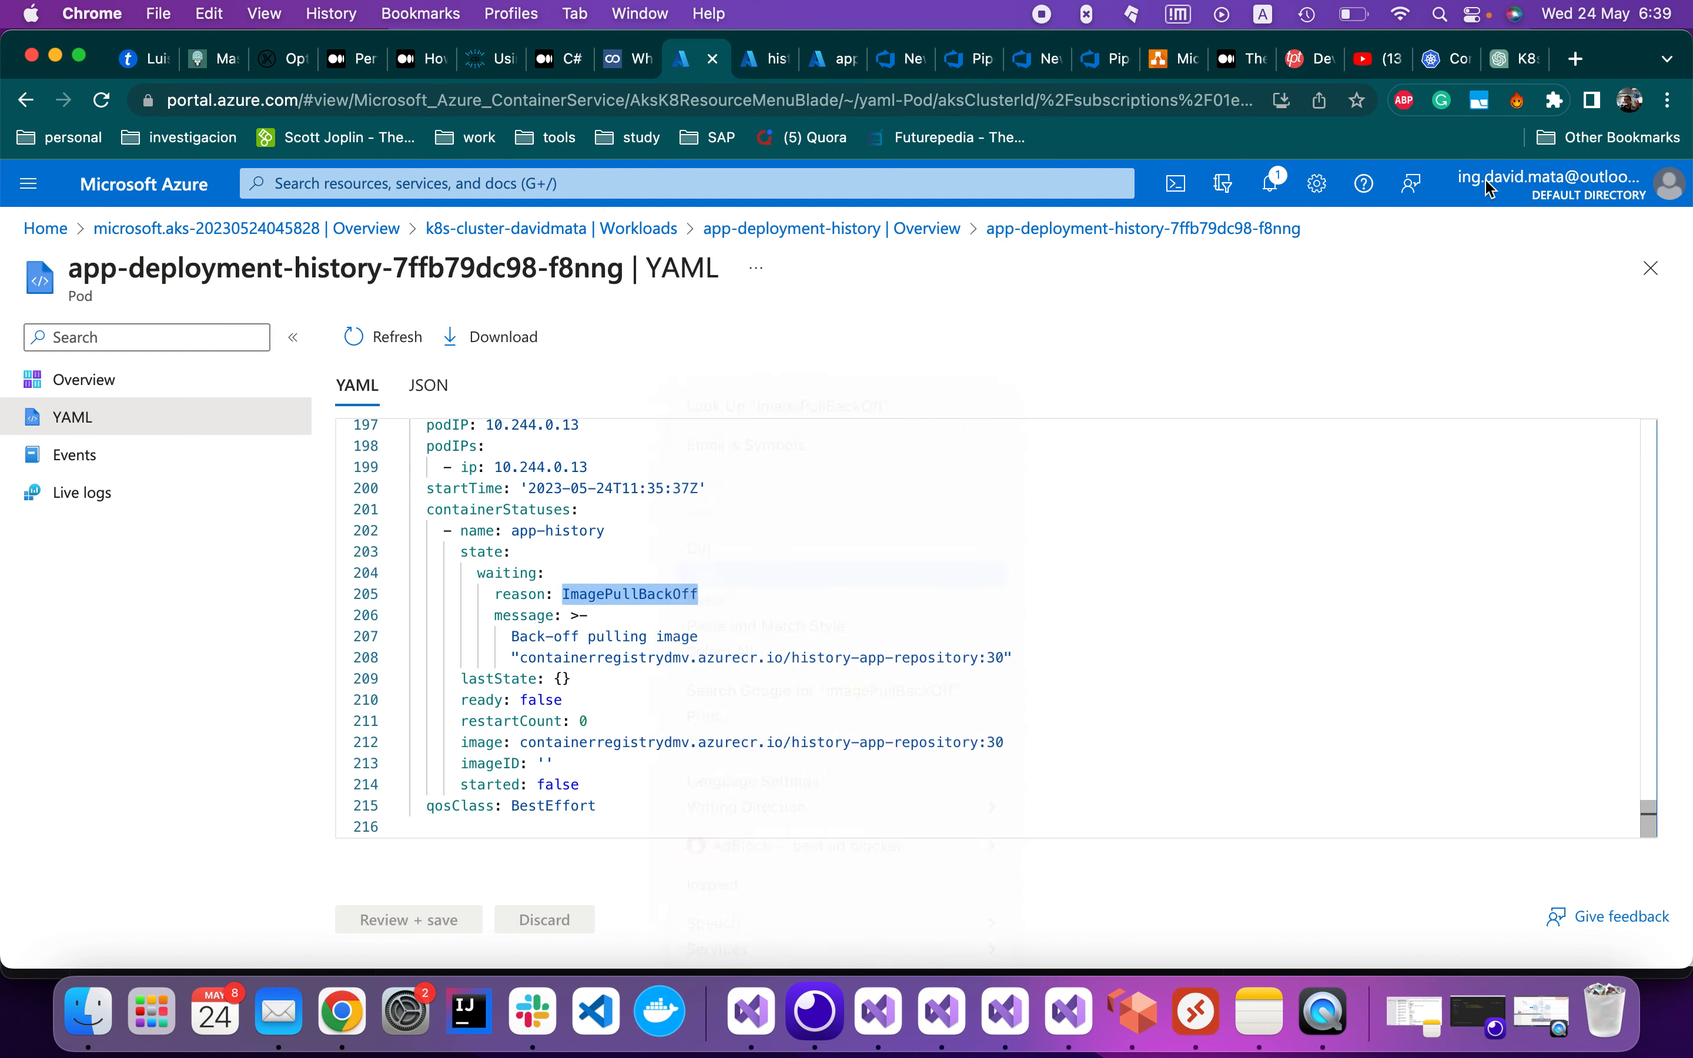
Search the Kubernetes documentation for ImagePullBackOff
click(1446, 58)
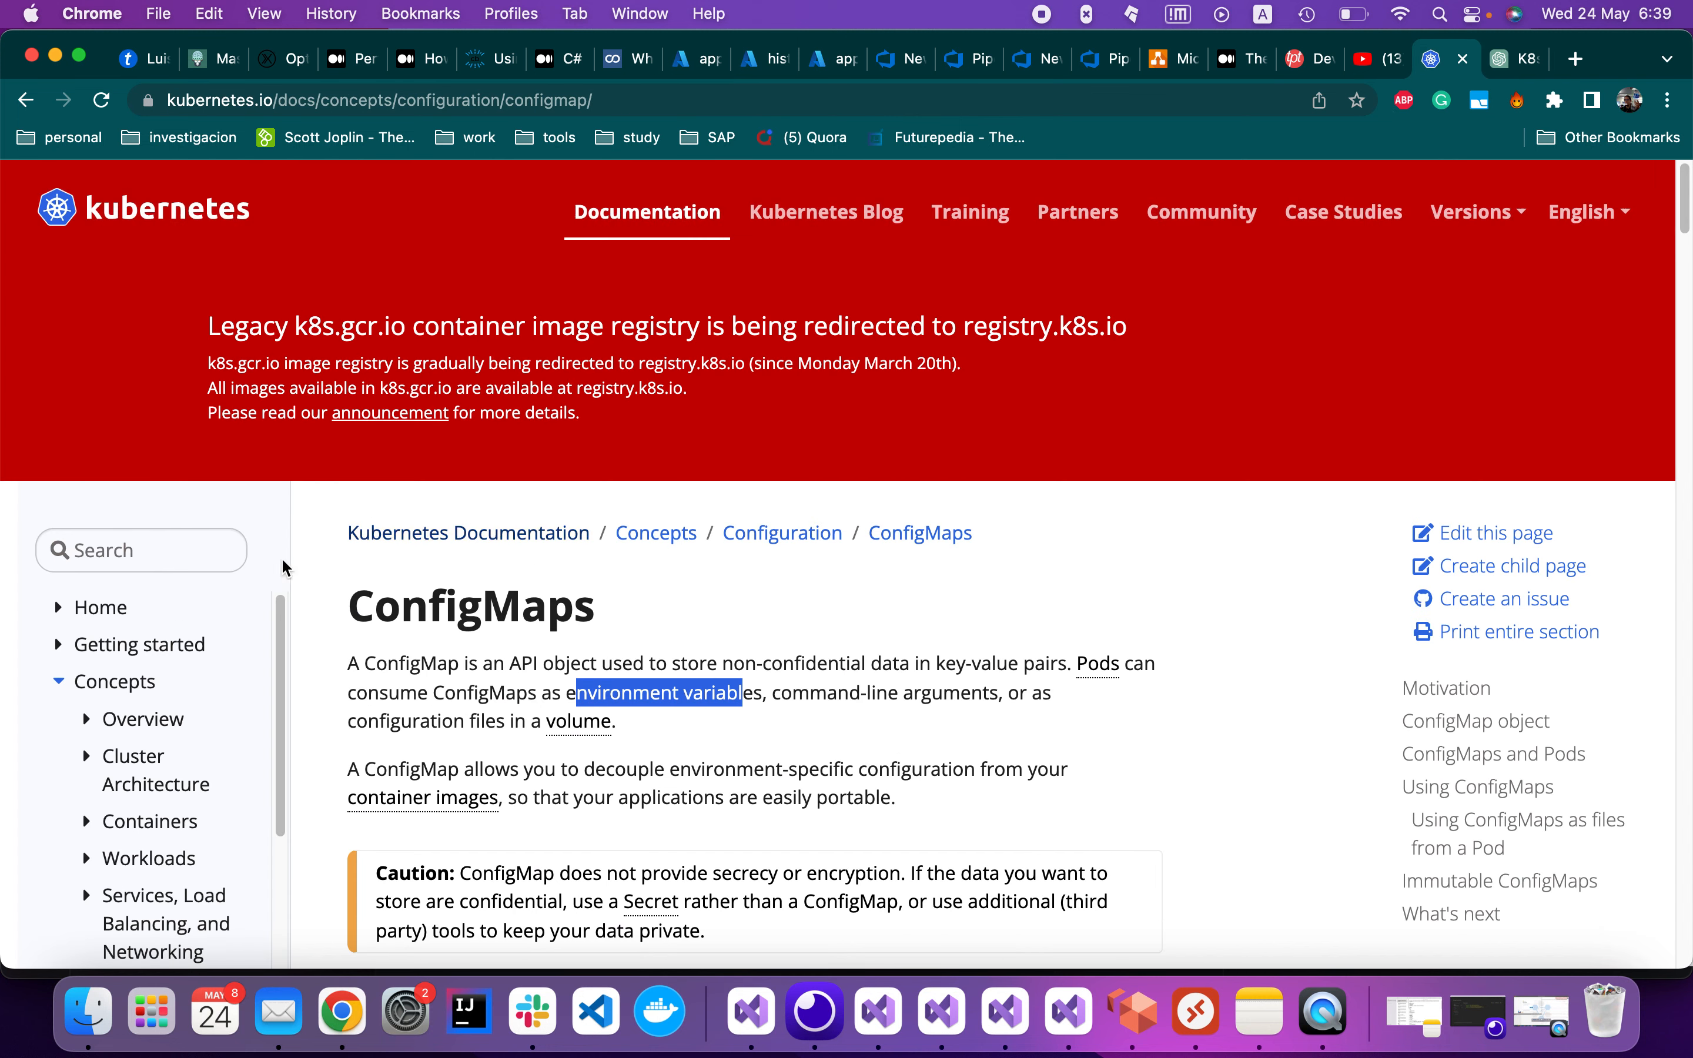
click(128, 549)
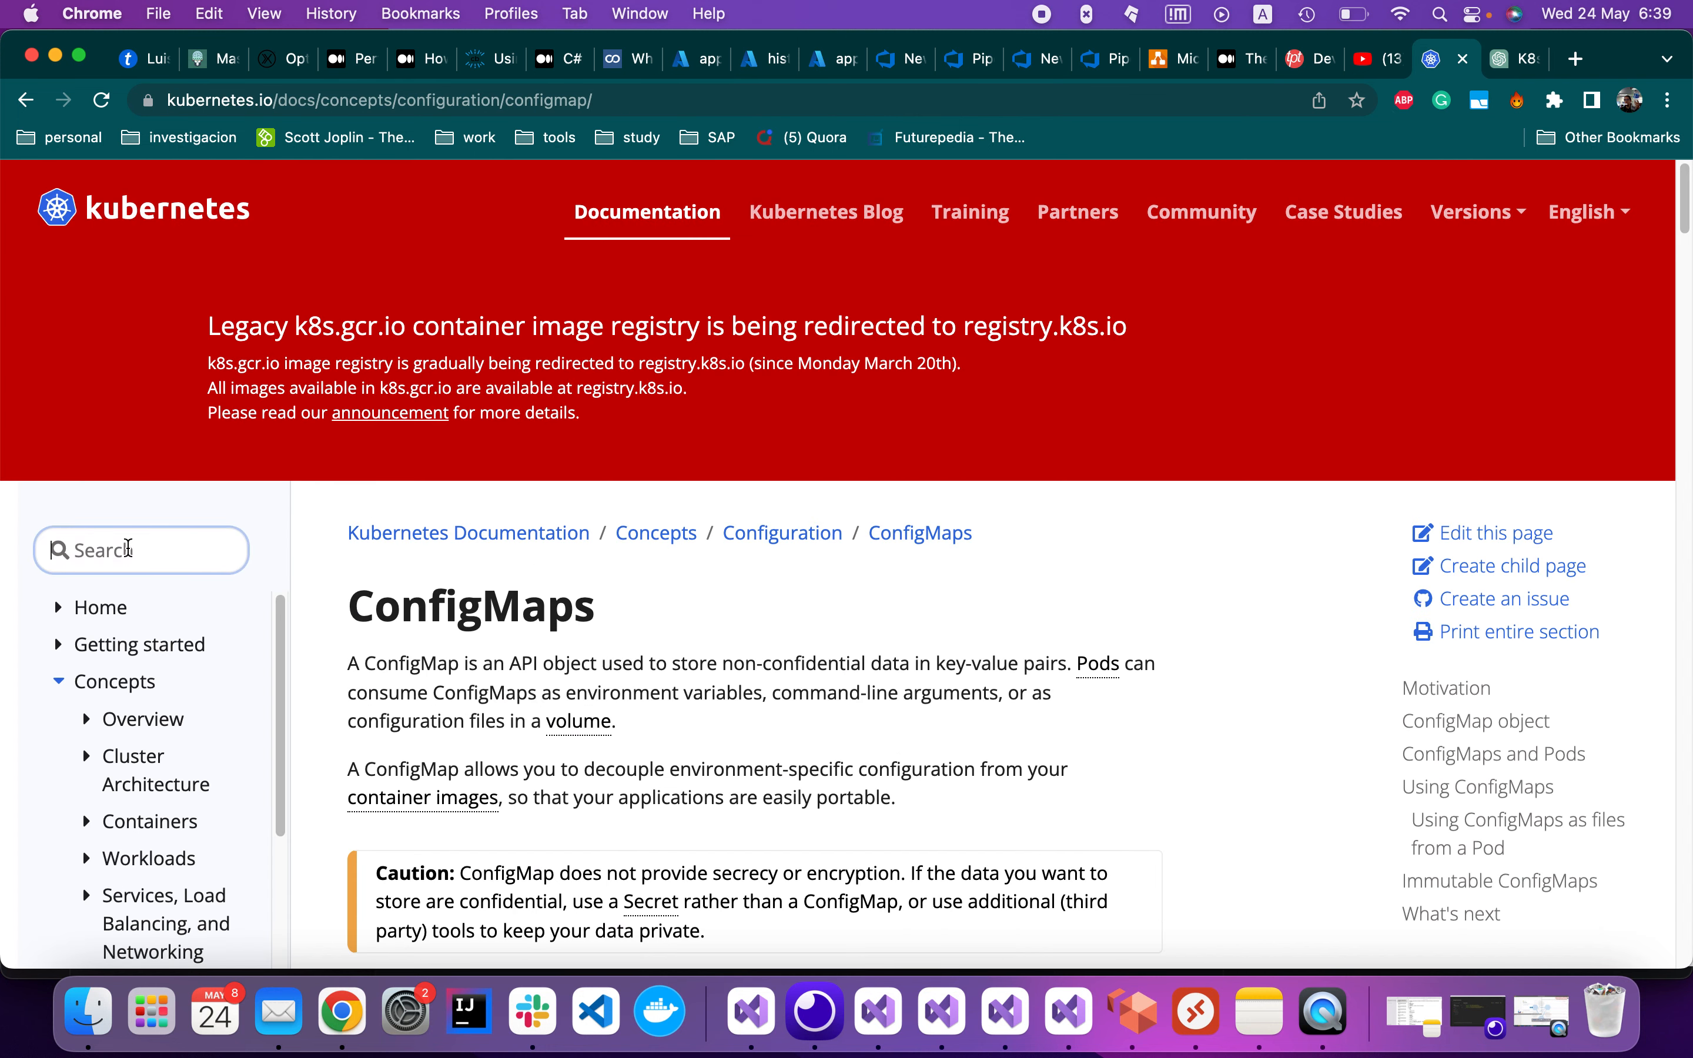
key(super+v)
key(Return)
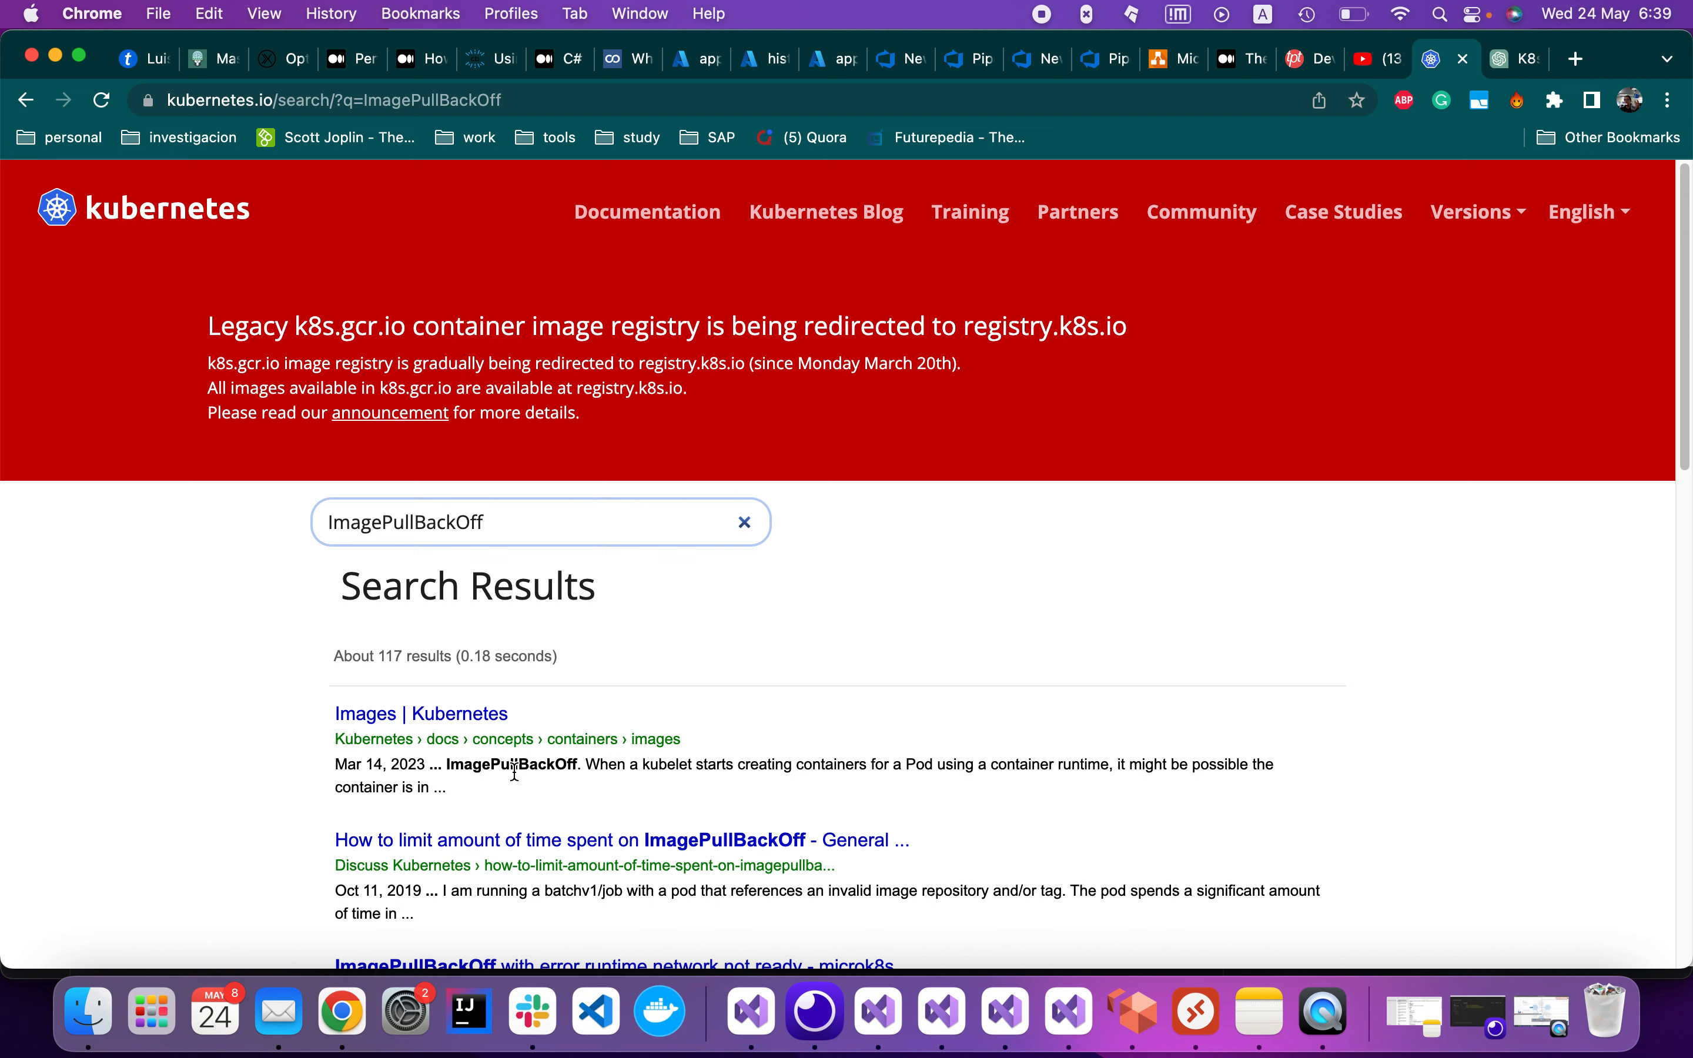
Open the Images | Kubernetes search result in a new tab
right_click(467, 713)
click(593, 554)
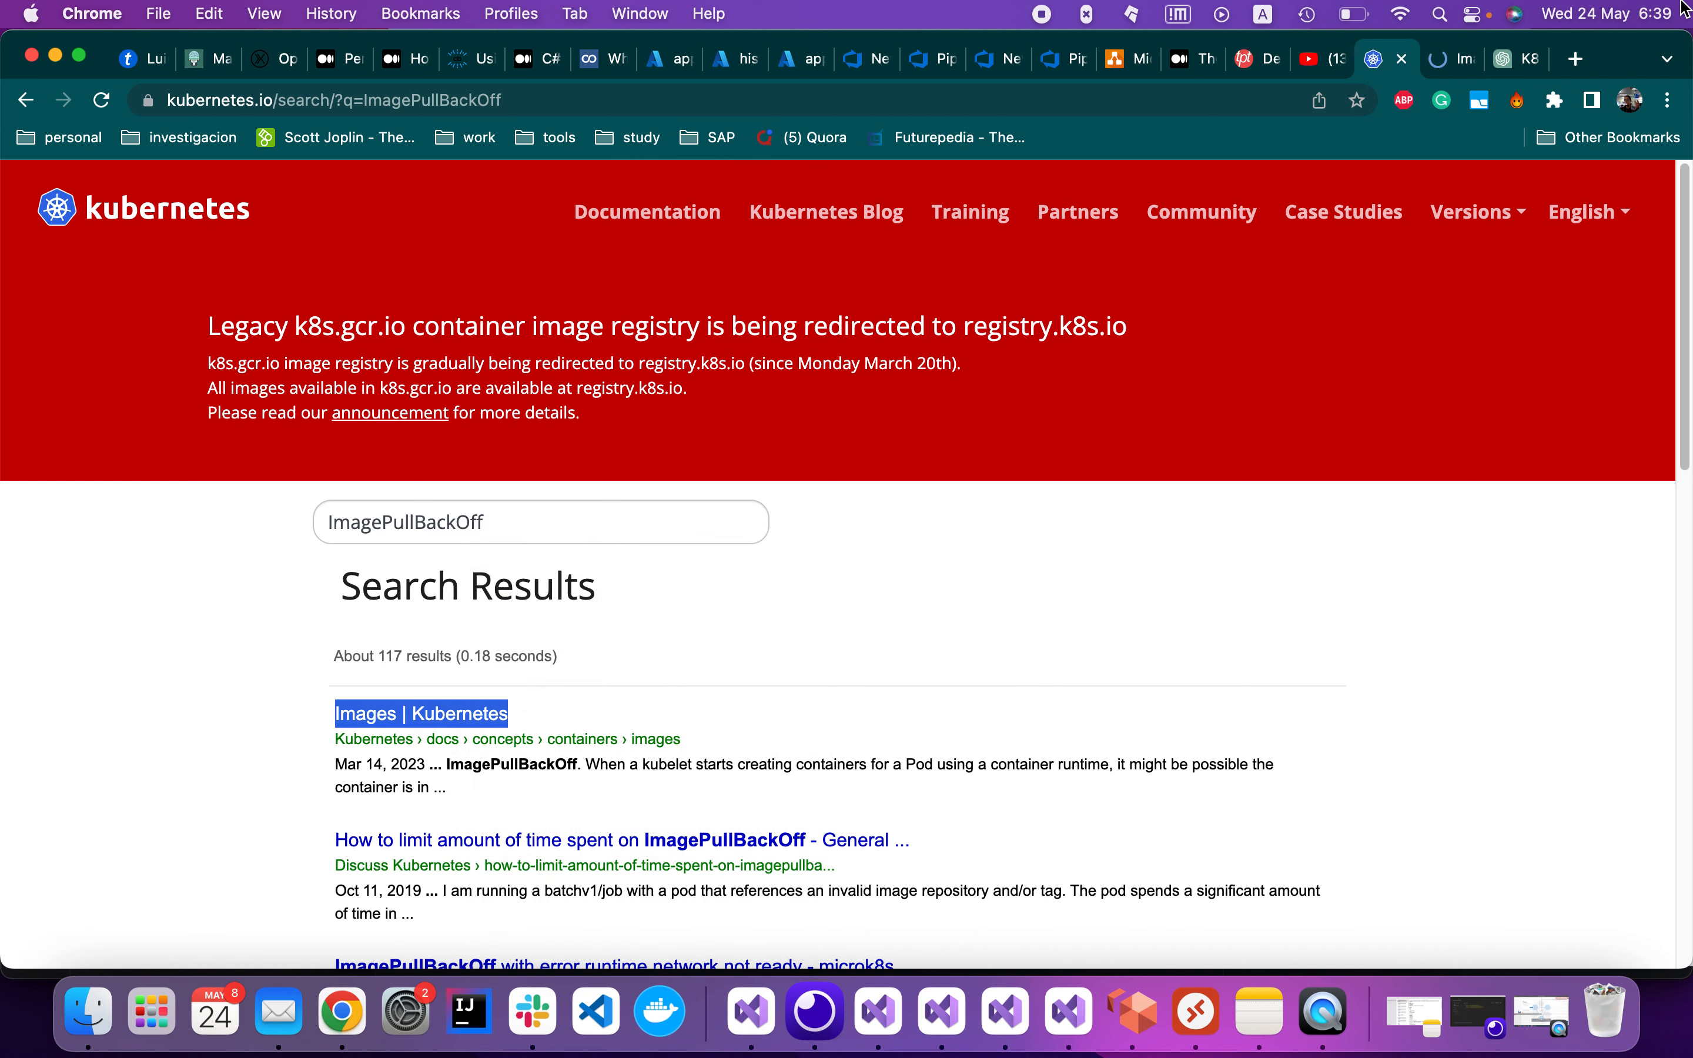
click(1445, 70)
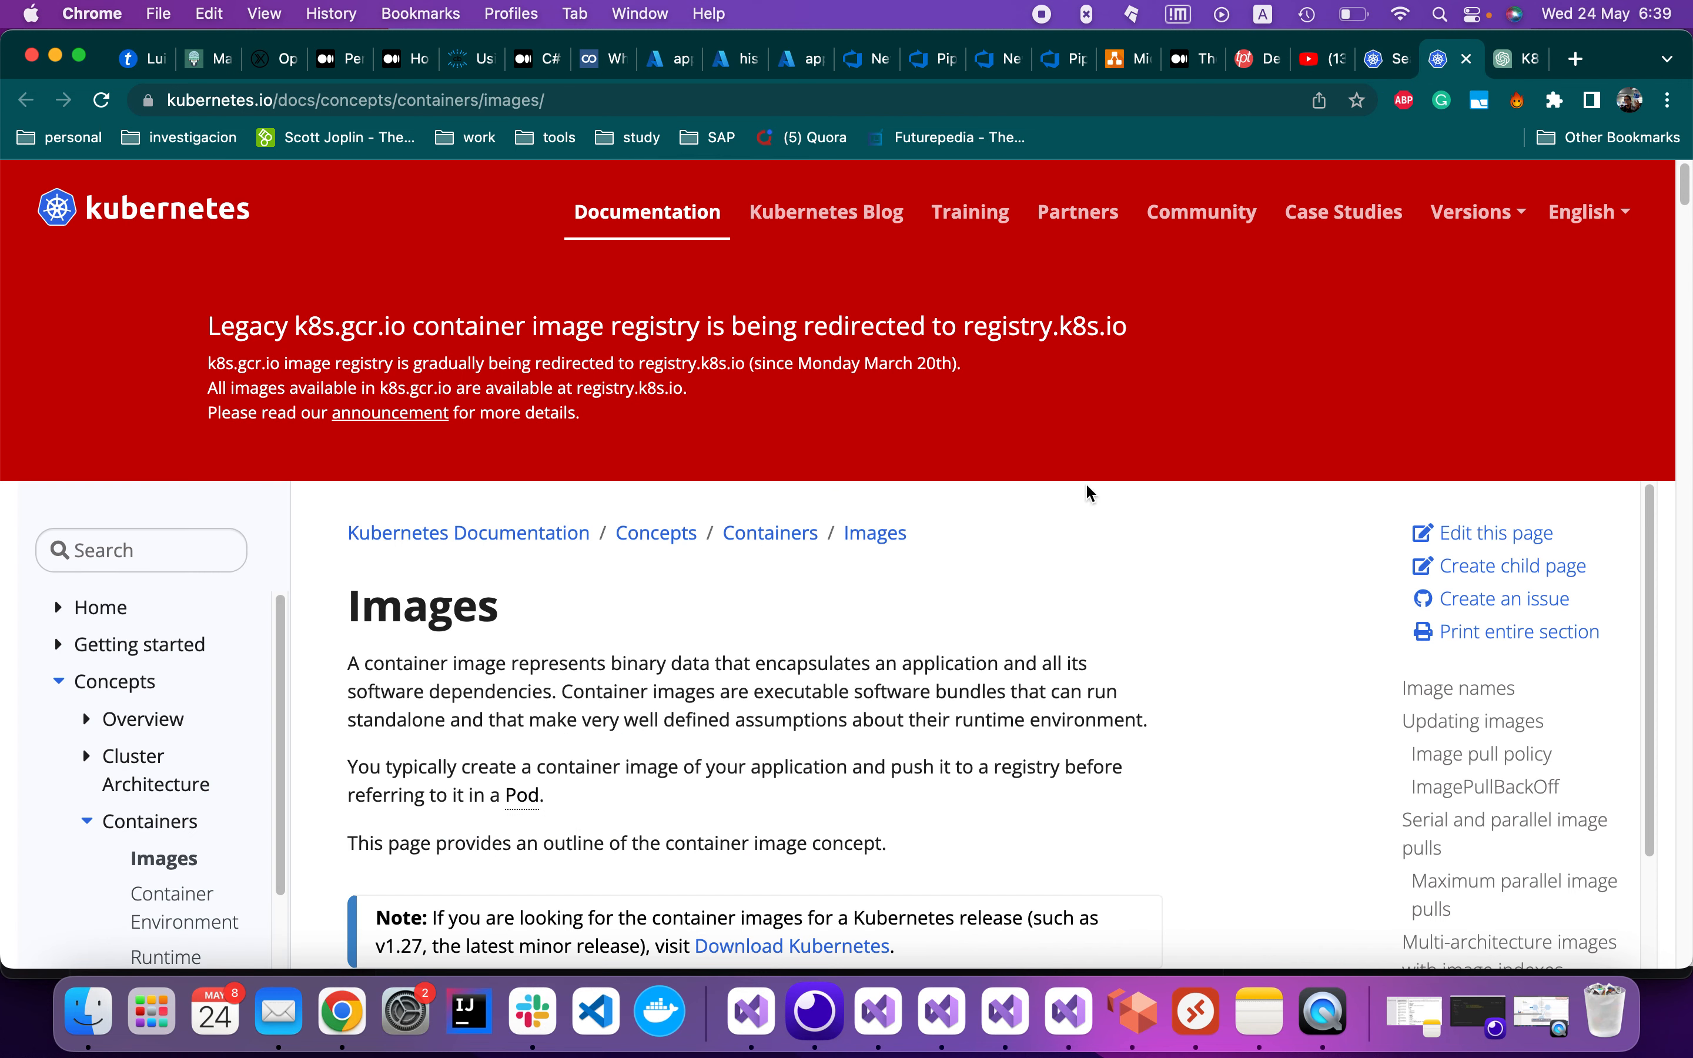
Find the ImagePullBackOff section on the Images page and highlight imagePullSecret
scroll(1100, 629, down, 1)
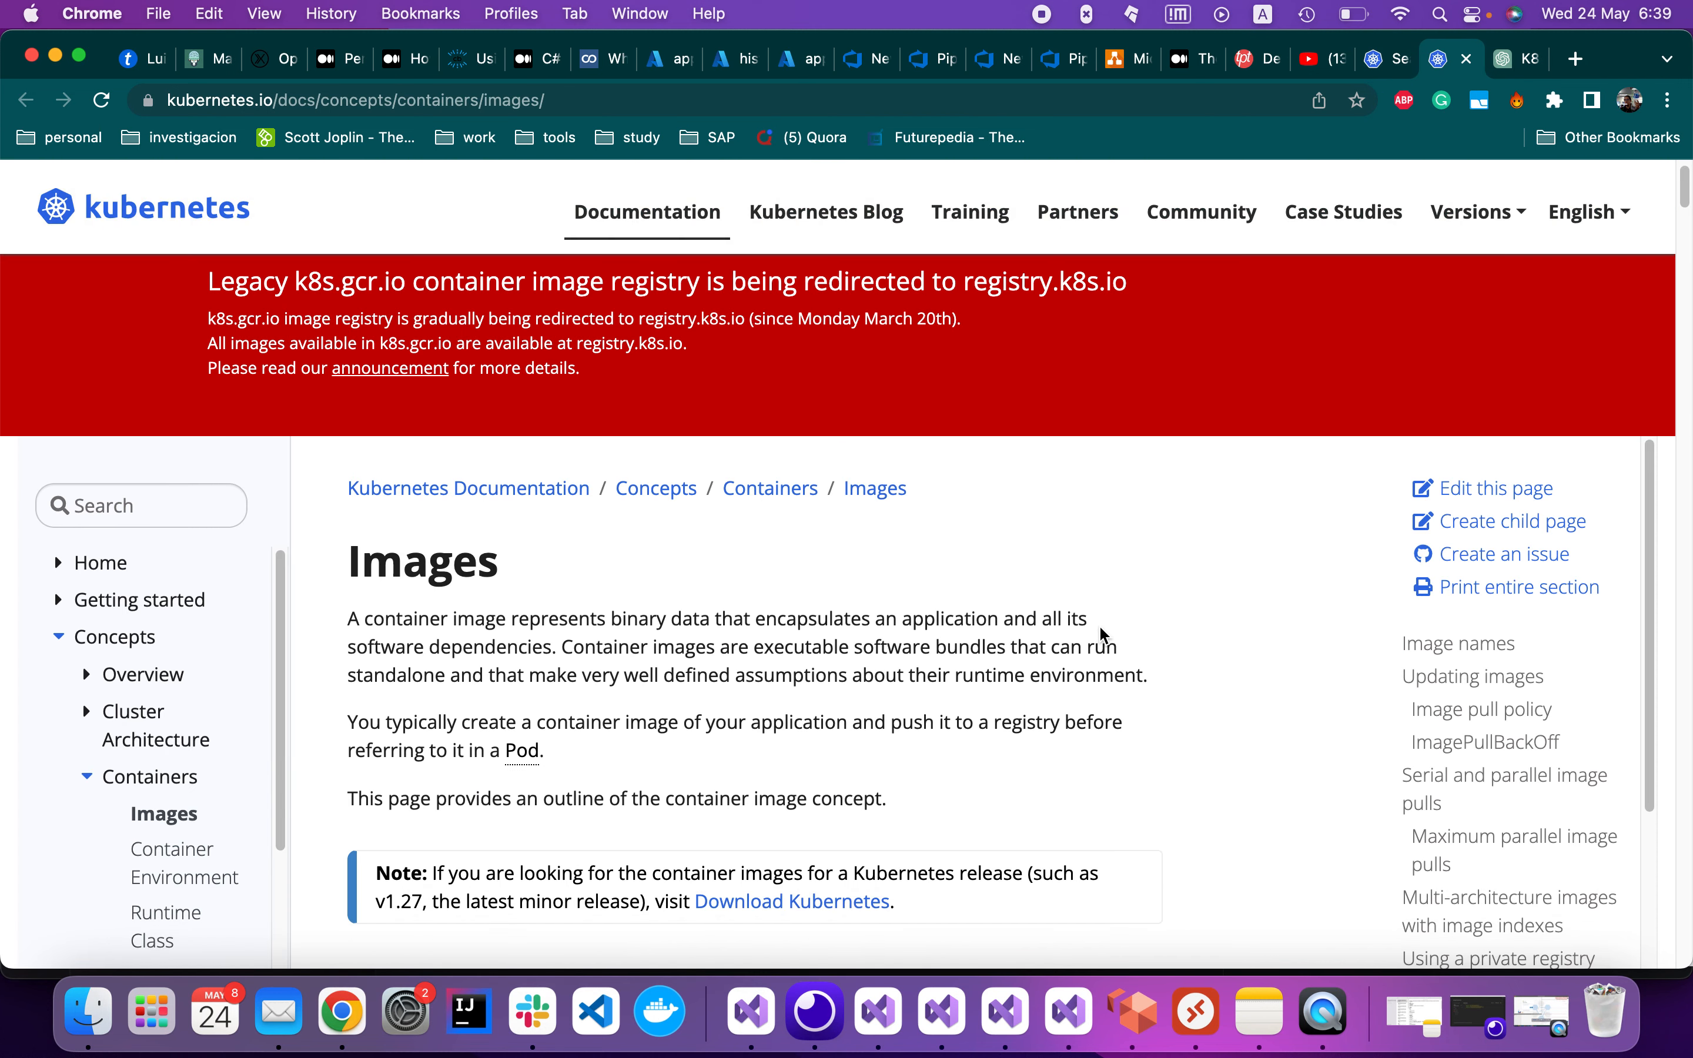
scroll(1100, 628, down, 2)
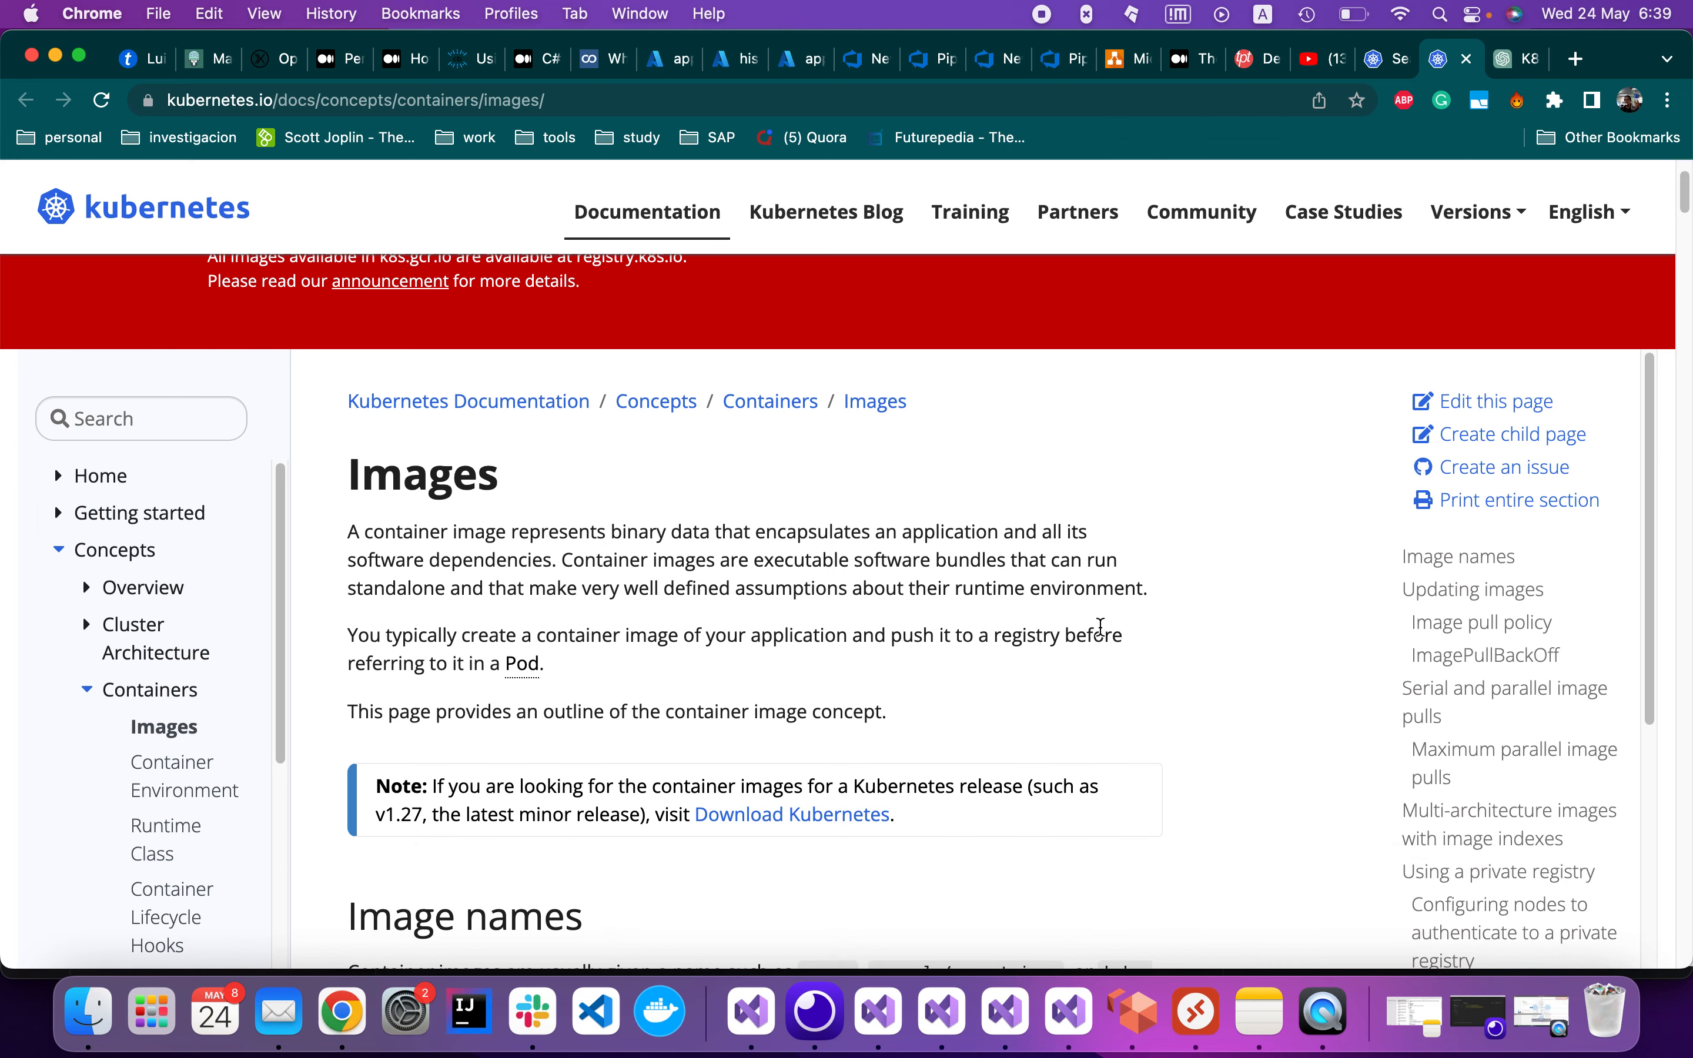
scroll(1100, 627, down, 3)
key(super+f)
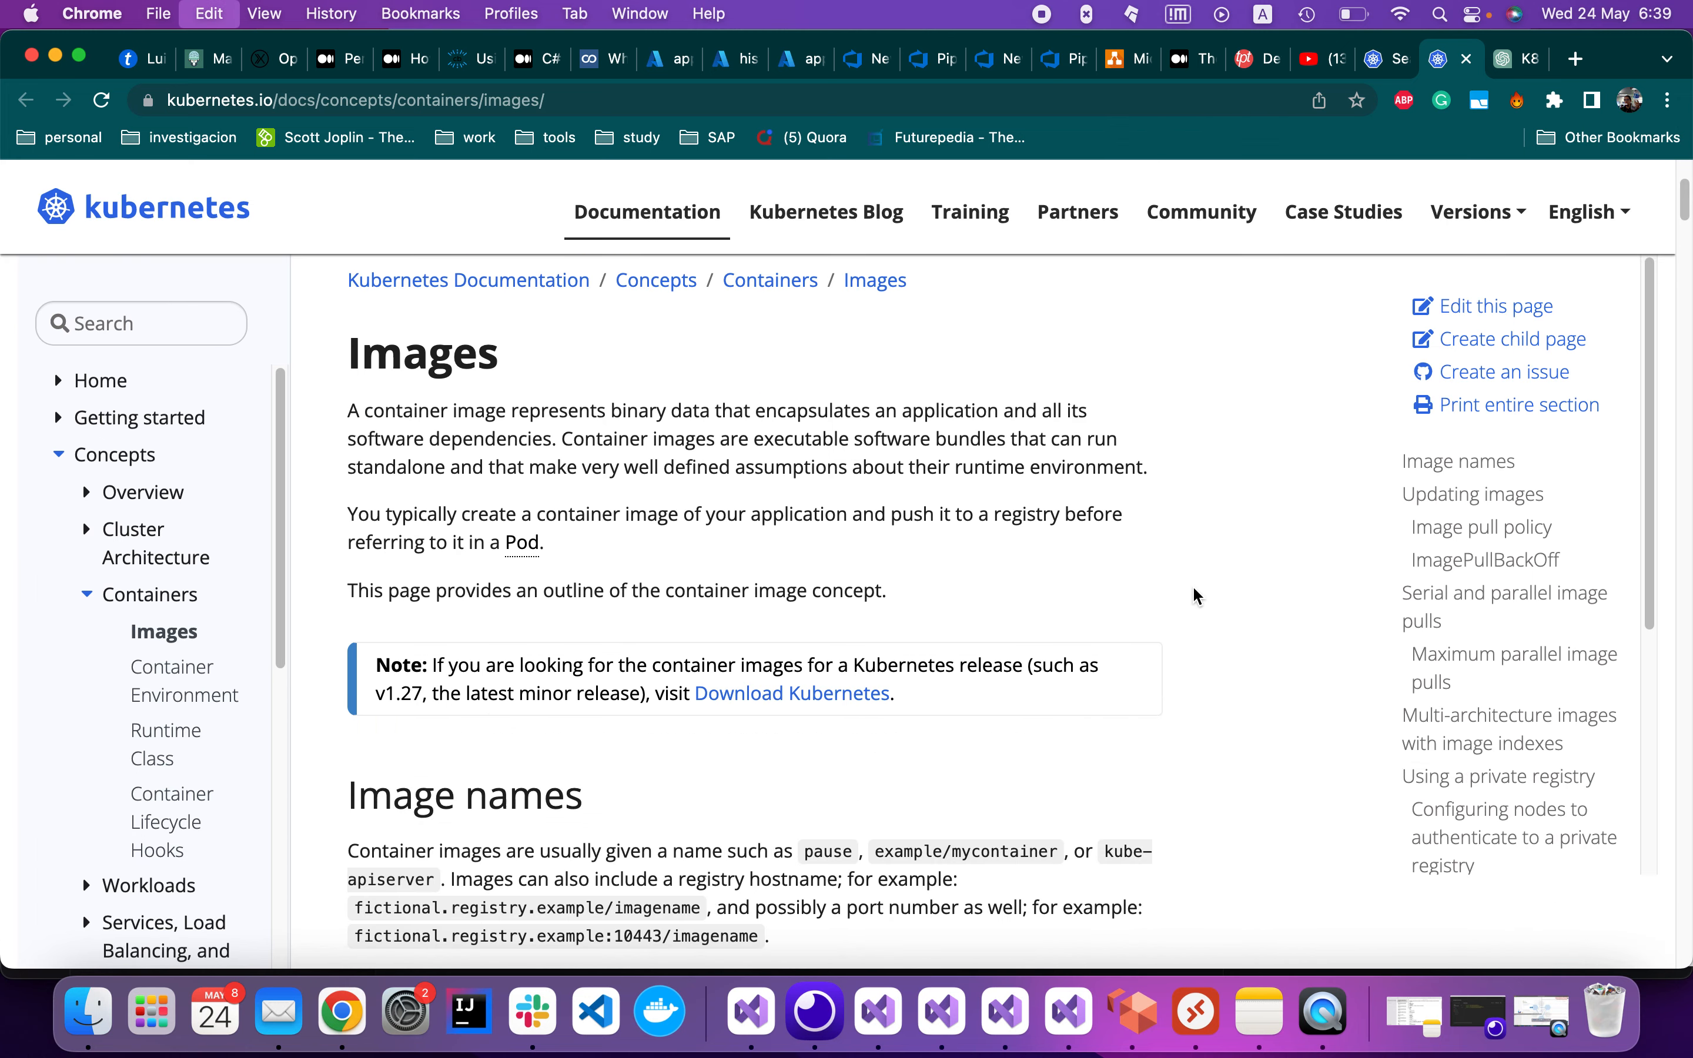
key(super+v)
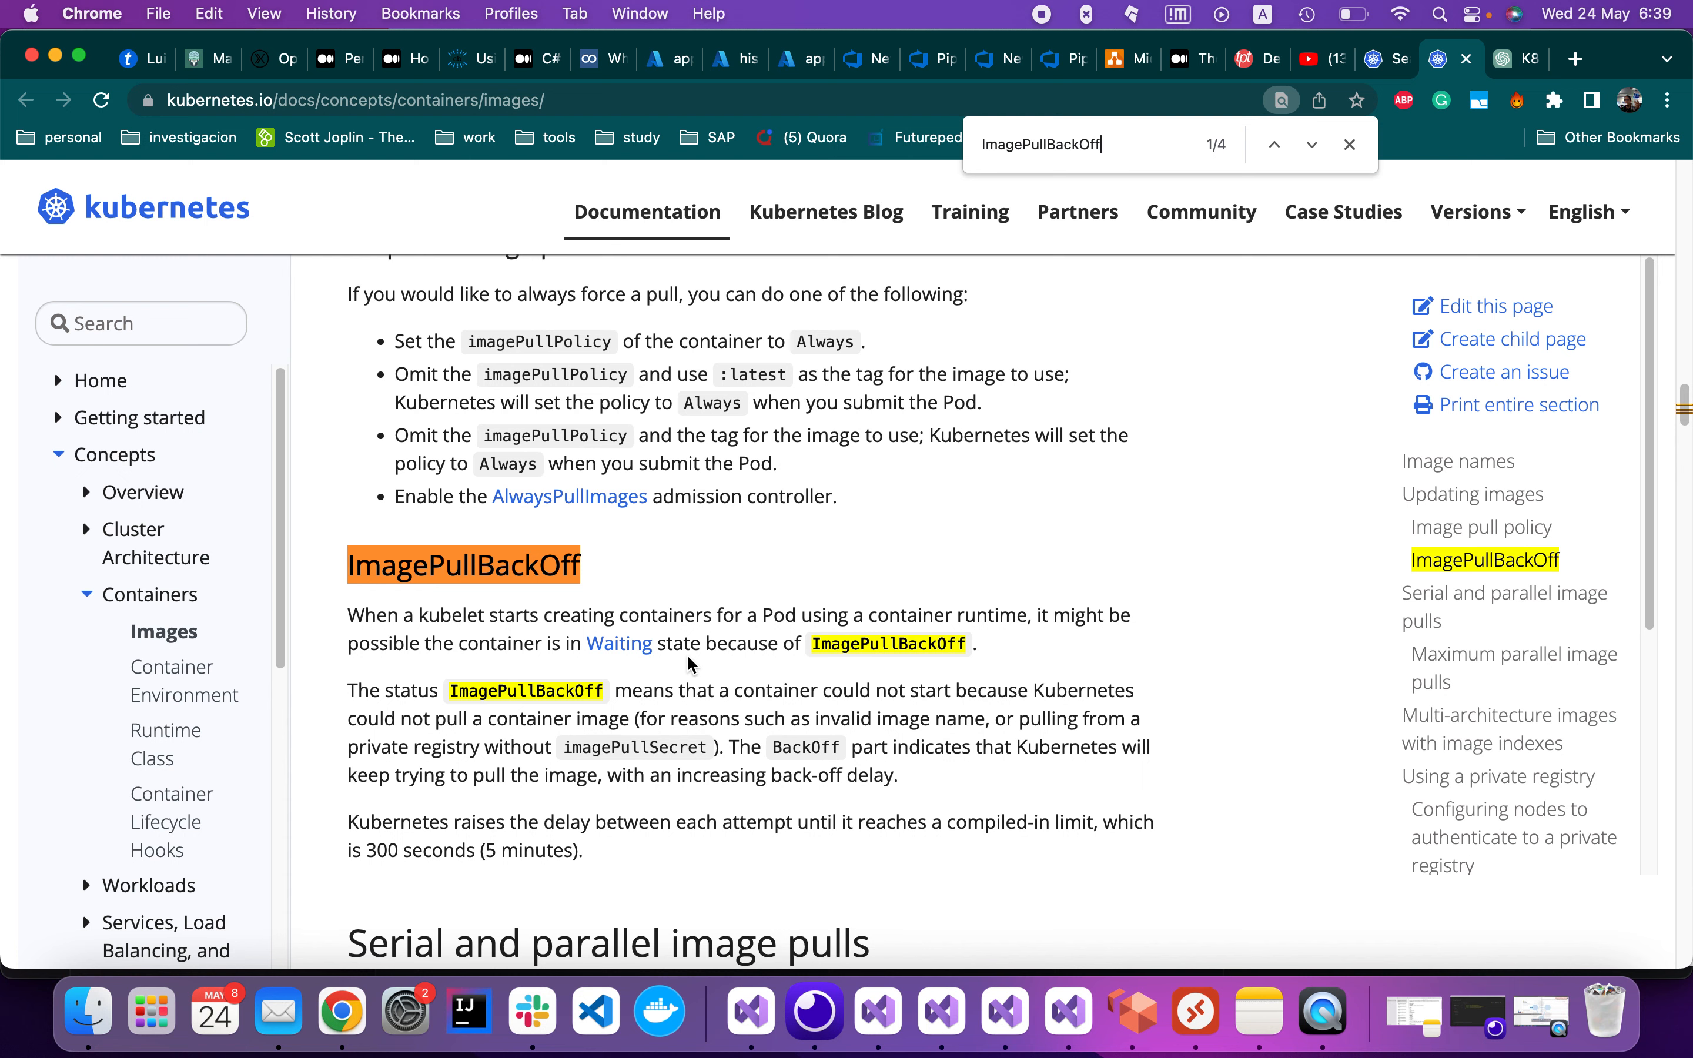
scroll(908, 680, down, 1)
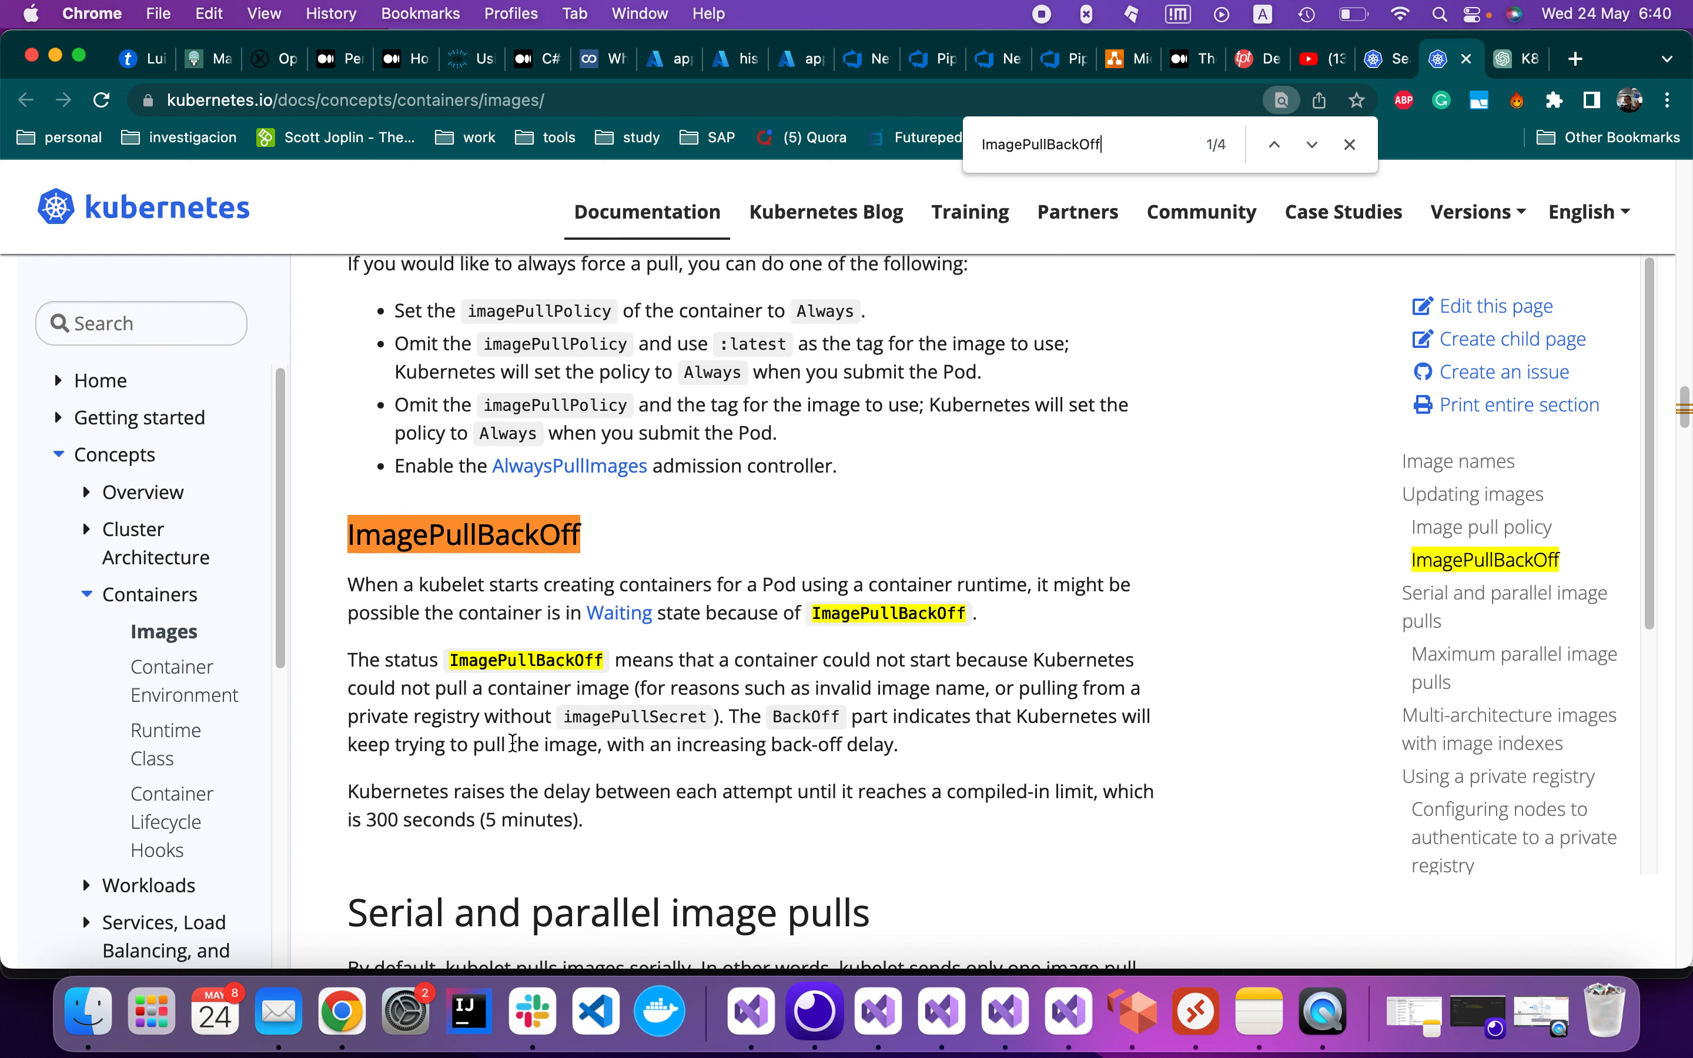
drag(562, 723, 714, 727)
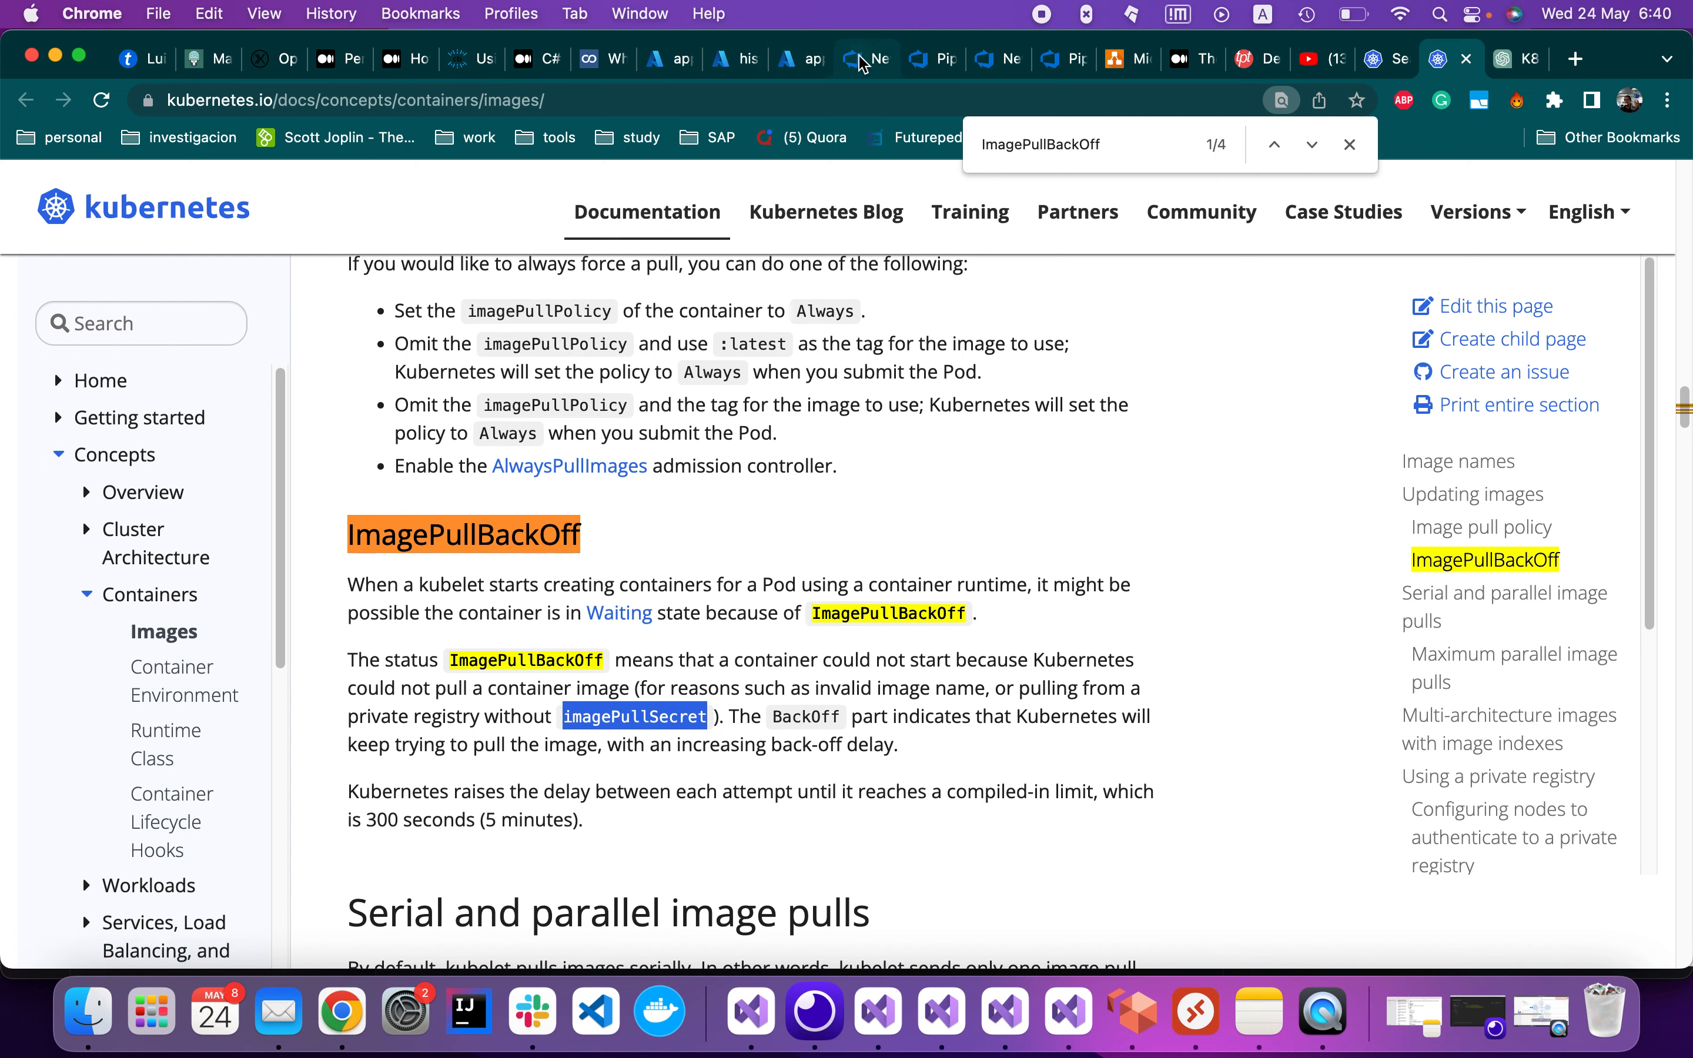
Check the imagePullSecrets name in k8s.yml in Visual Studio, then return to Azure DevOps
click(870, 1029)
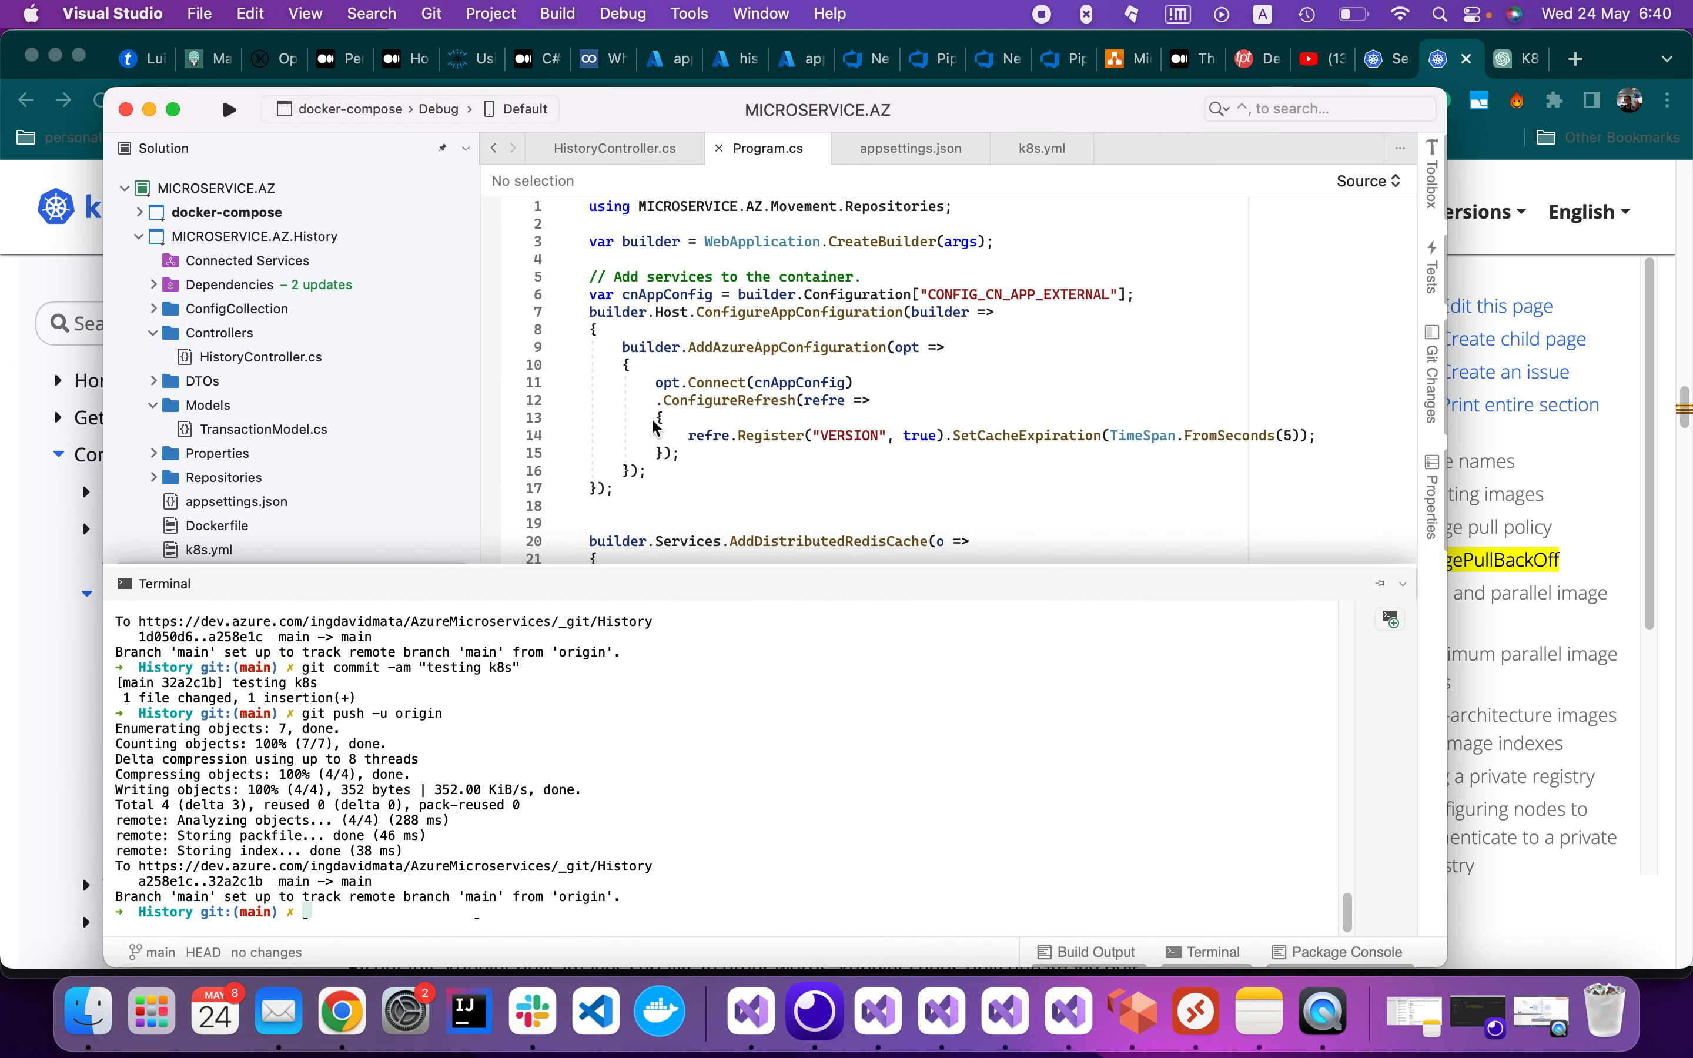
double_click(210, 550)
double_click(747, 683)
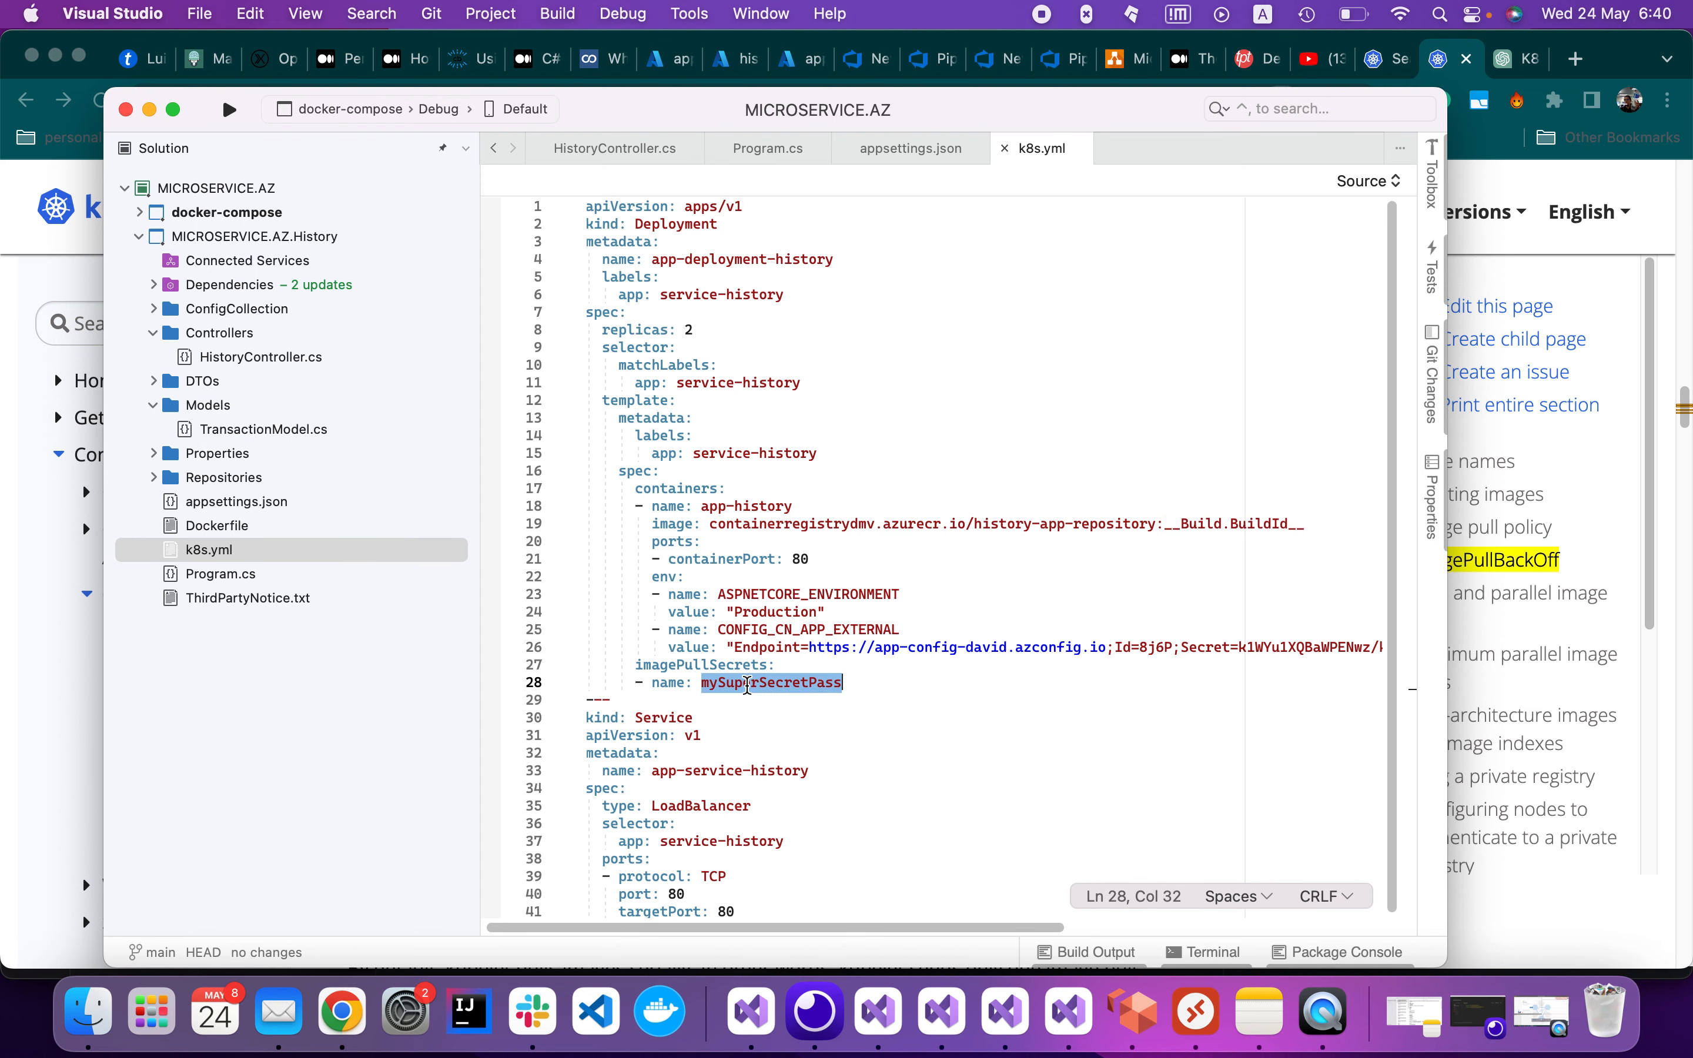
click(864, 60)
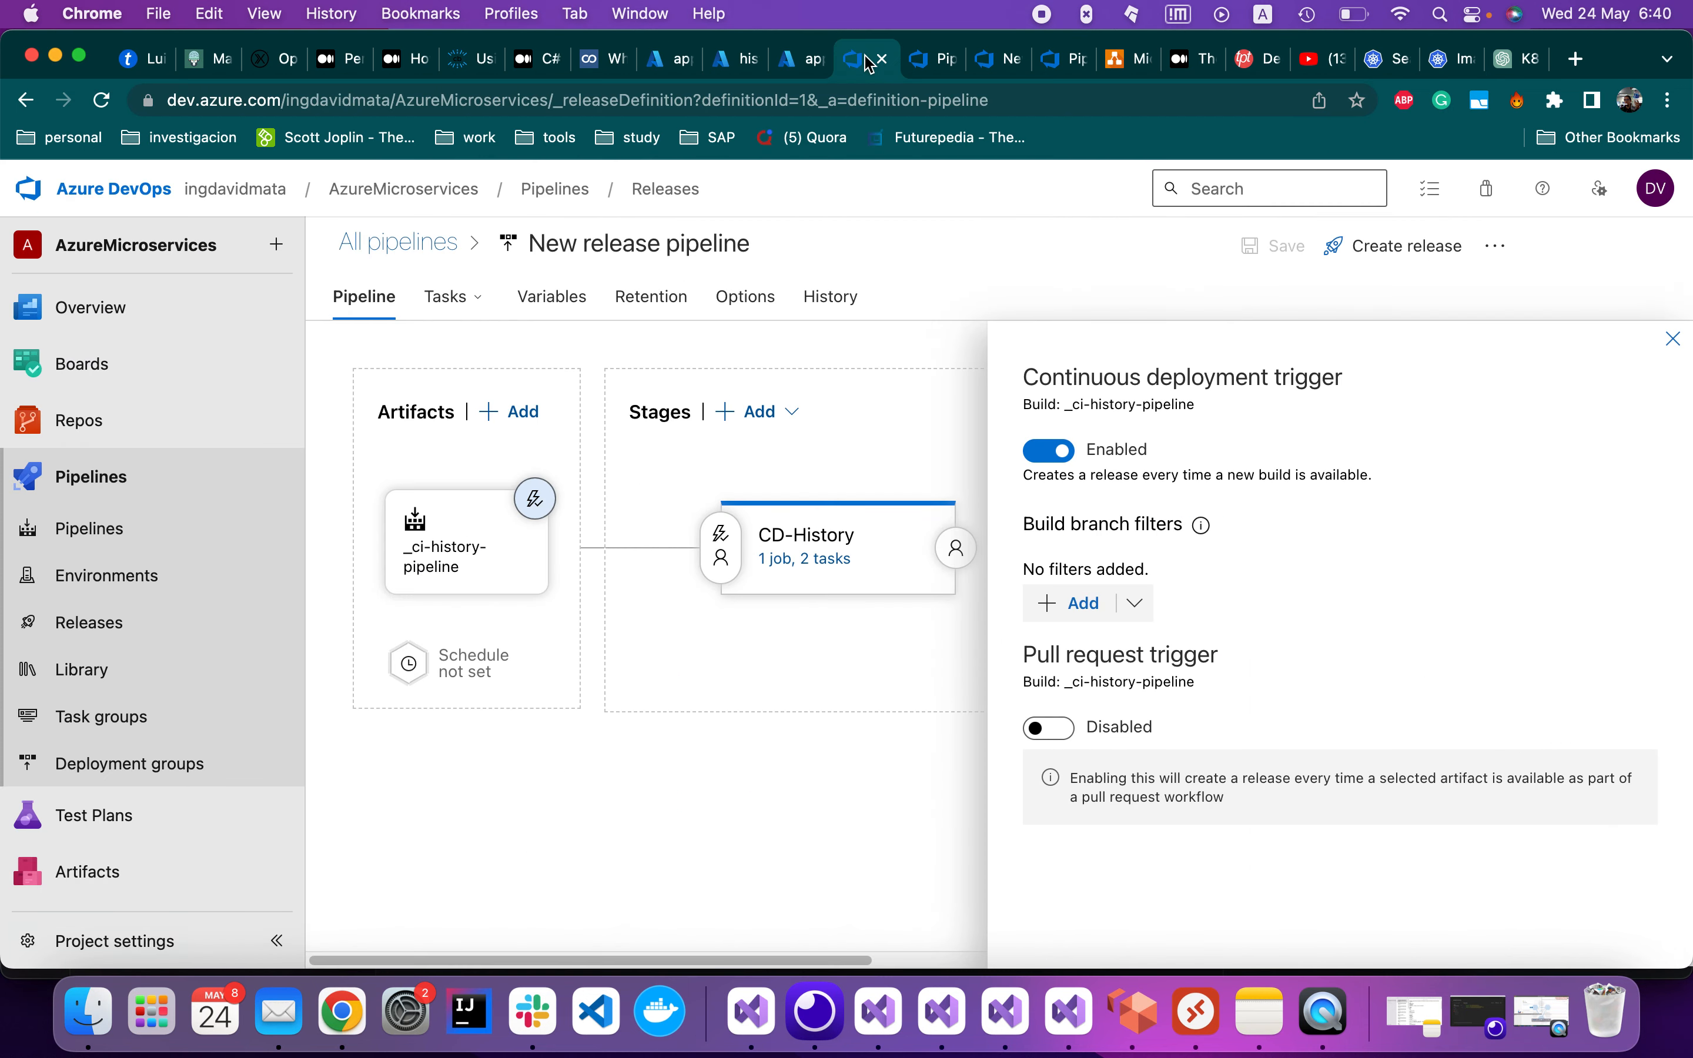
Open CD-History's kubectl apply task and expand its Secrets section showing dockerRegistry
click(807, 570)
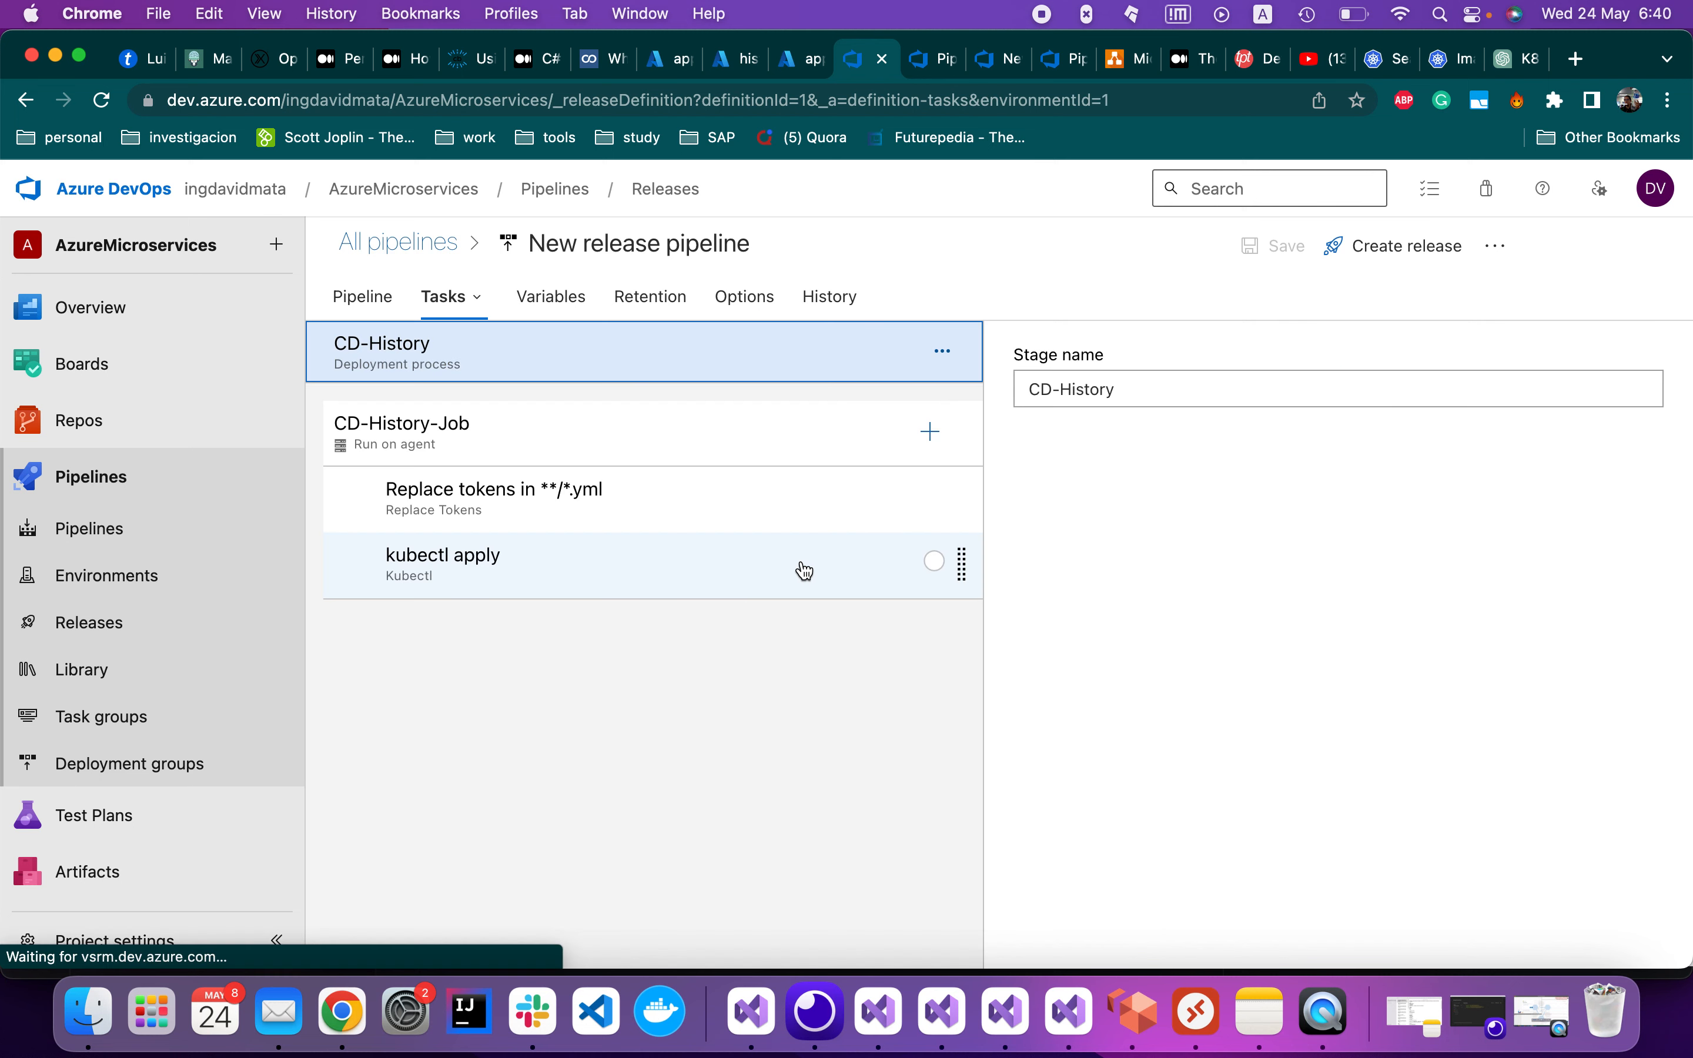
click(649, 574)
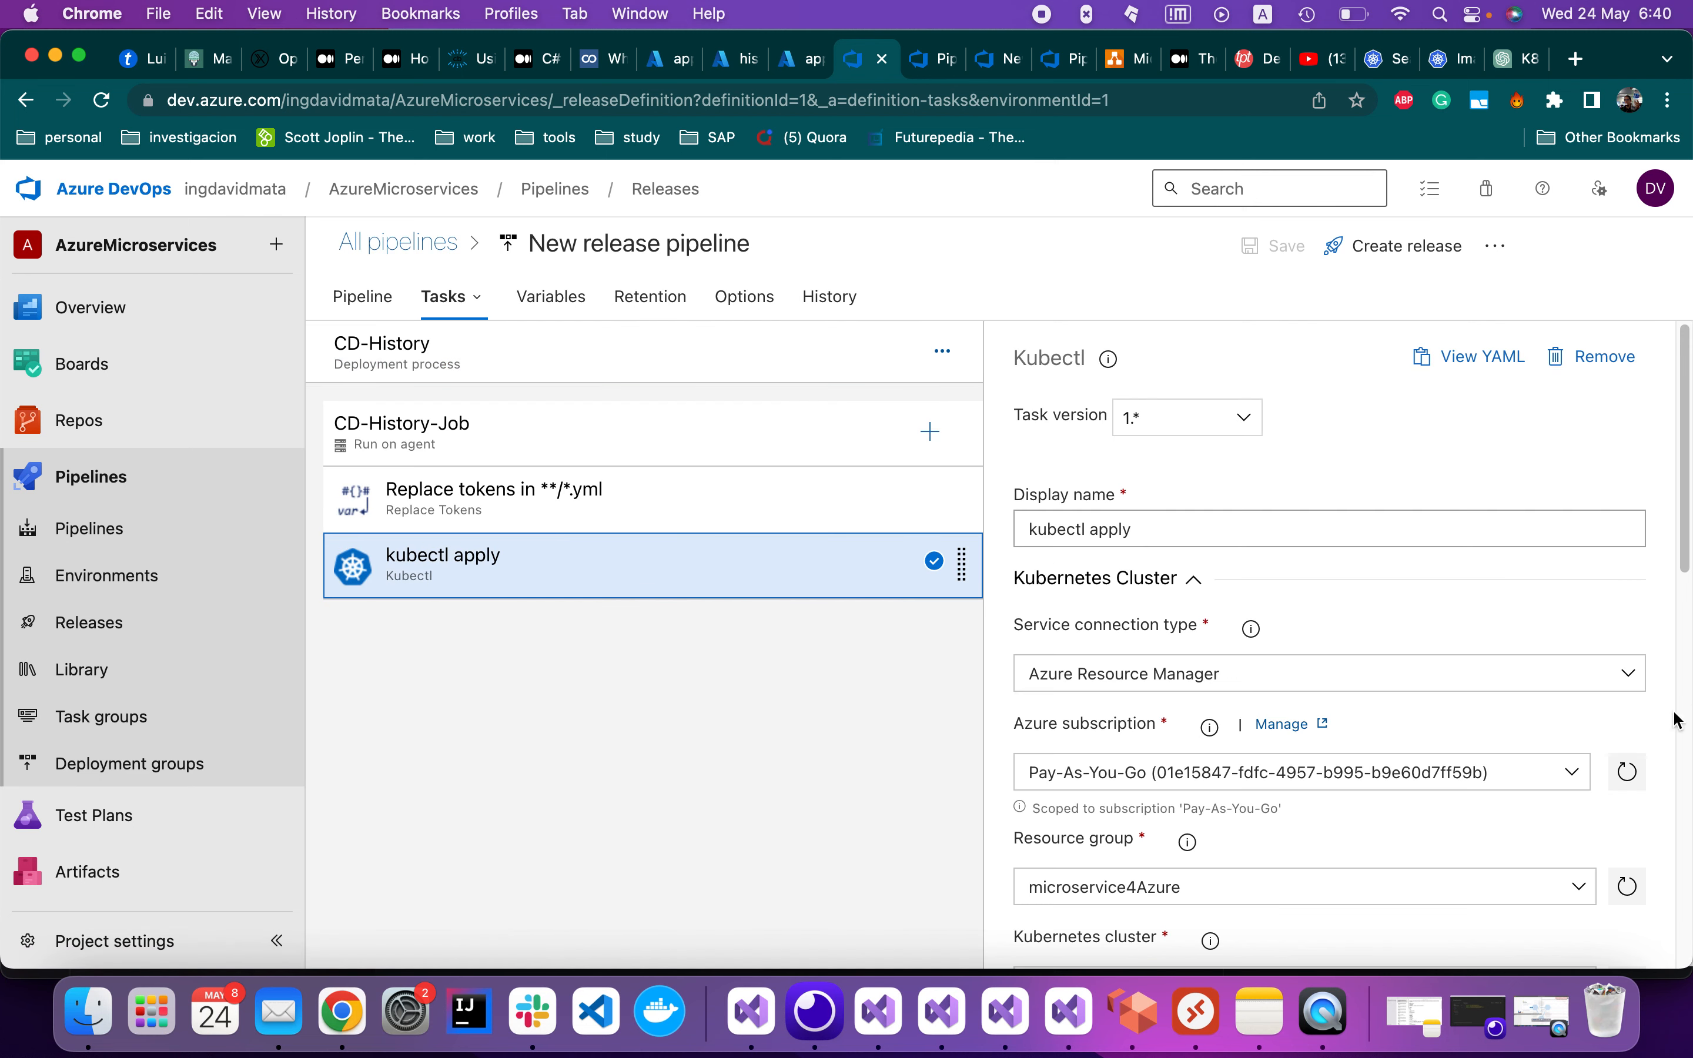
scroll(1444, 735, down, 5)
scroll(1445, 735, down, 12)
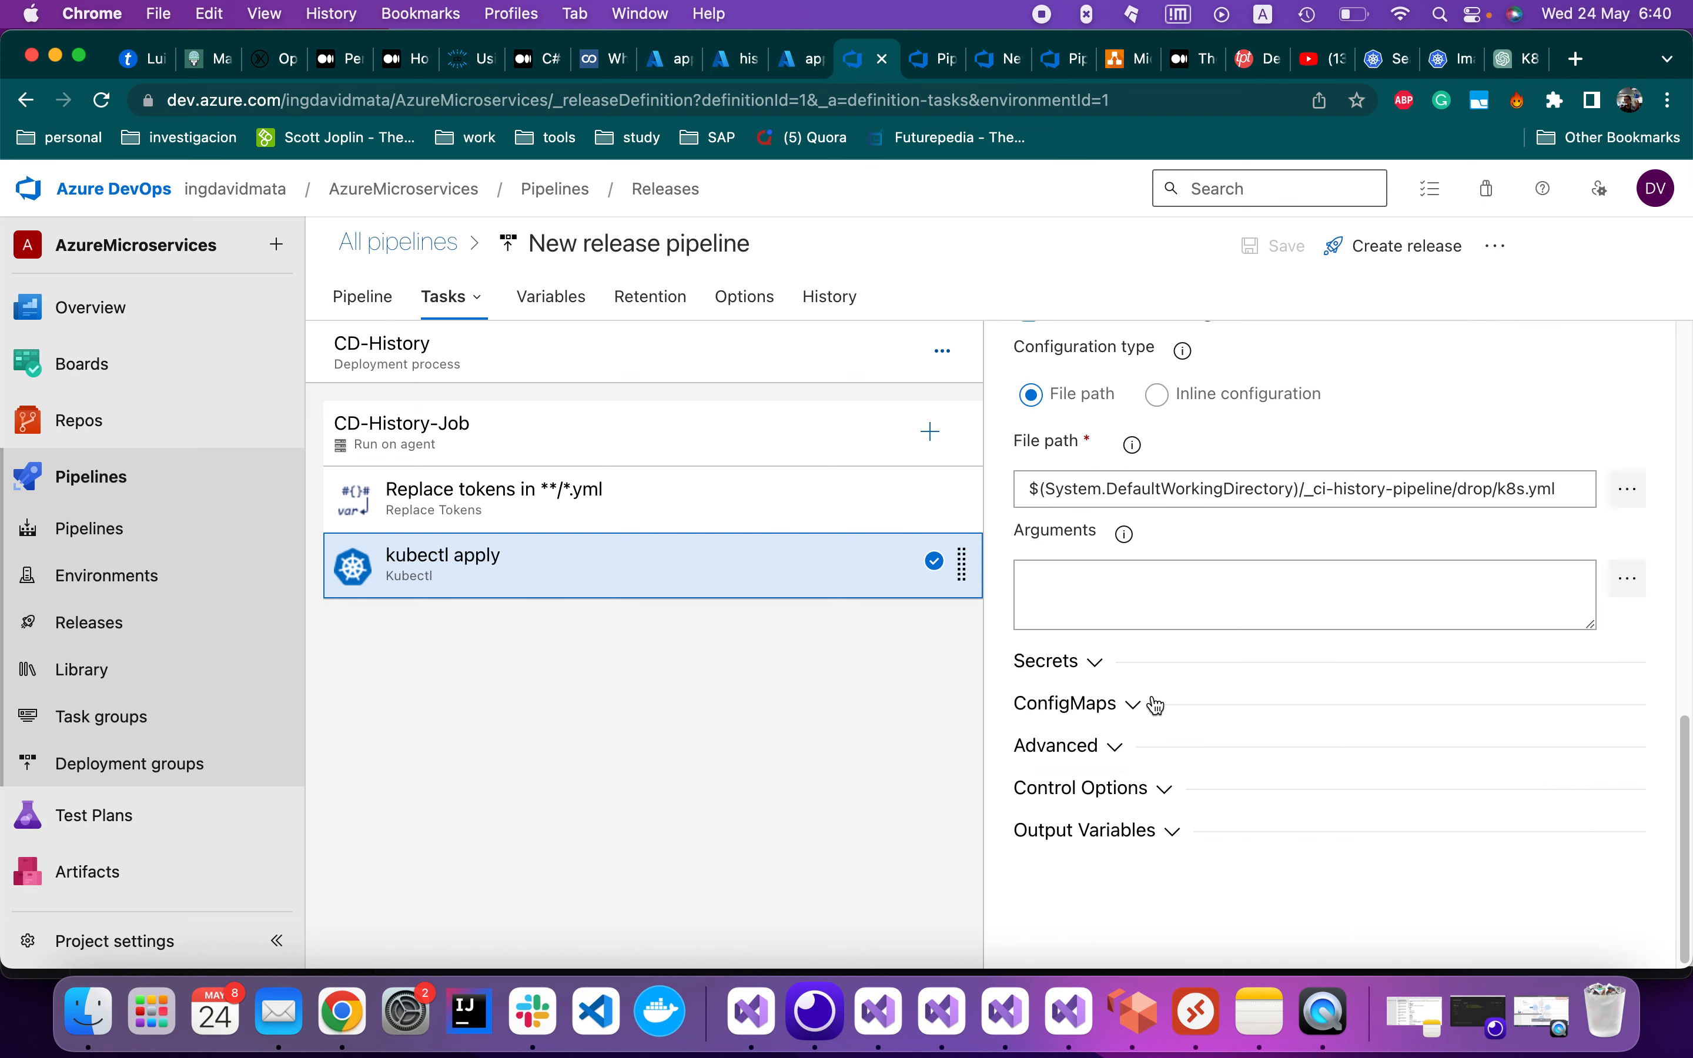
click(1053, 664)
scroll(1078, 661, down, 4)
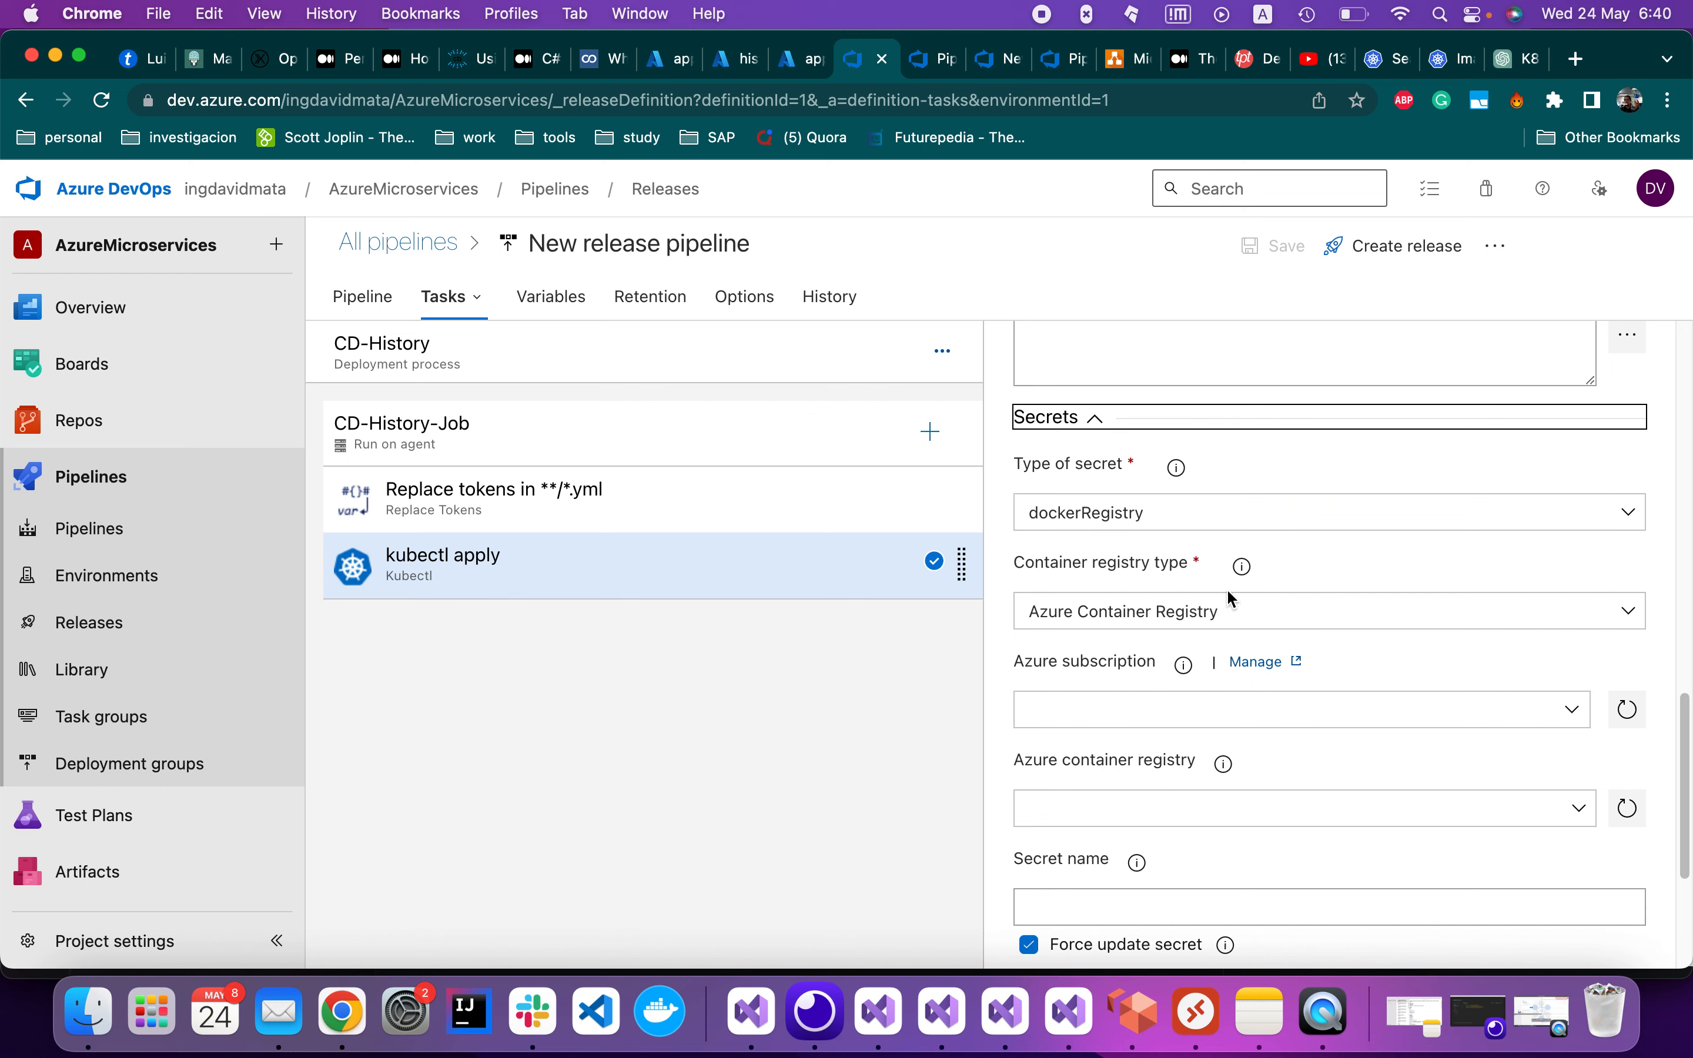
scroll(1226, 591, up, 4)
scroll(1243, 662, down, 5)
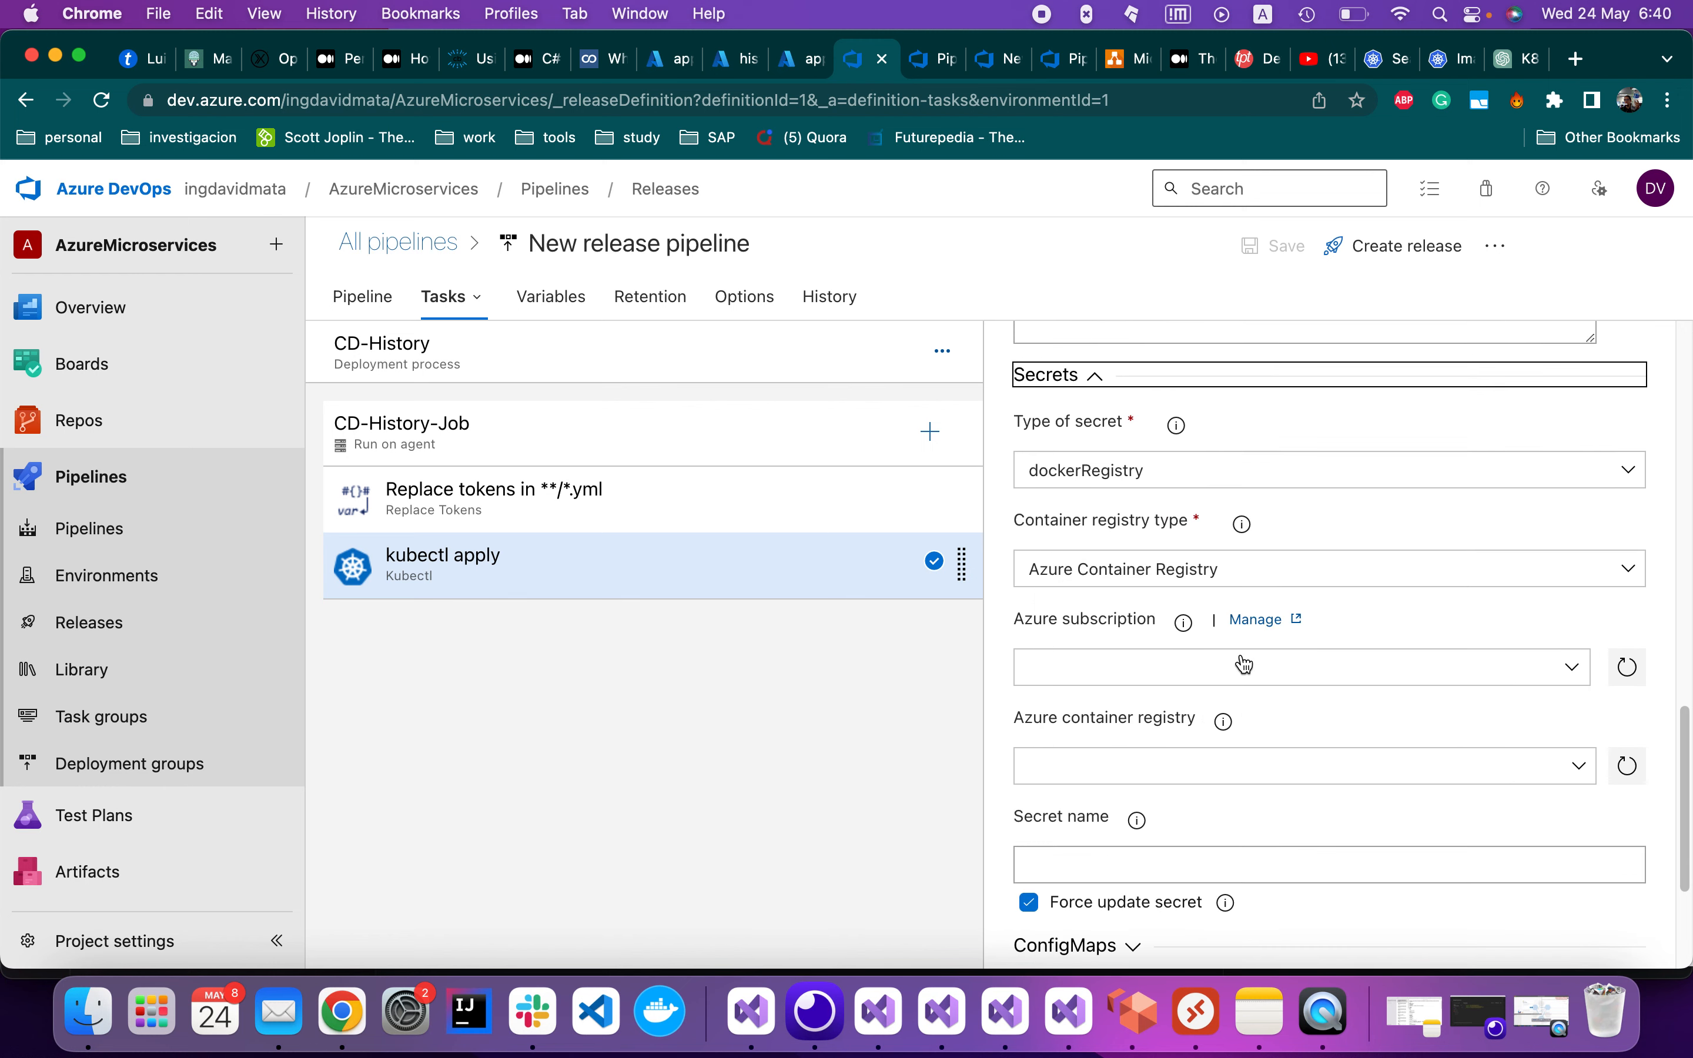
scroll(1091, 581, up, 2)
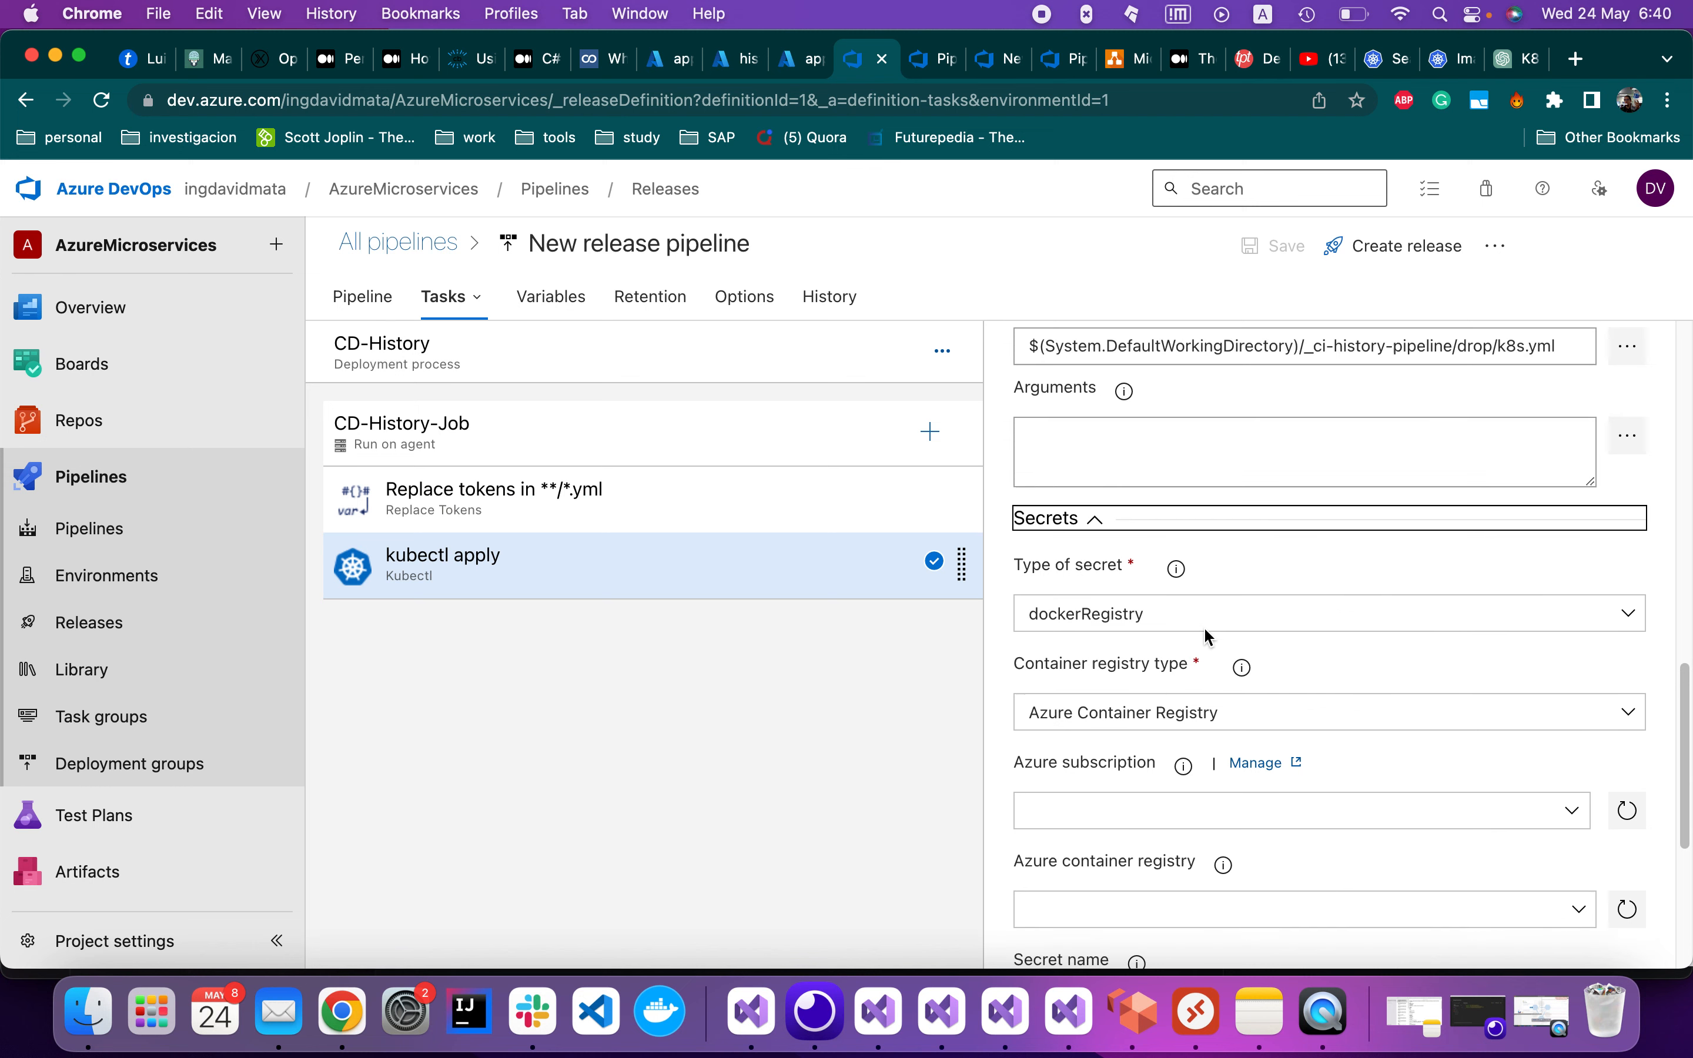
scroll(1112, 713, up, 12)
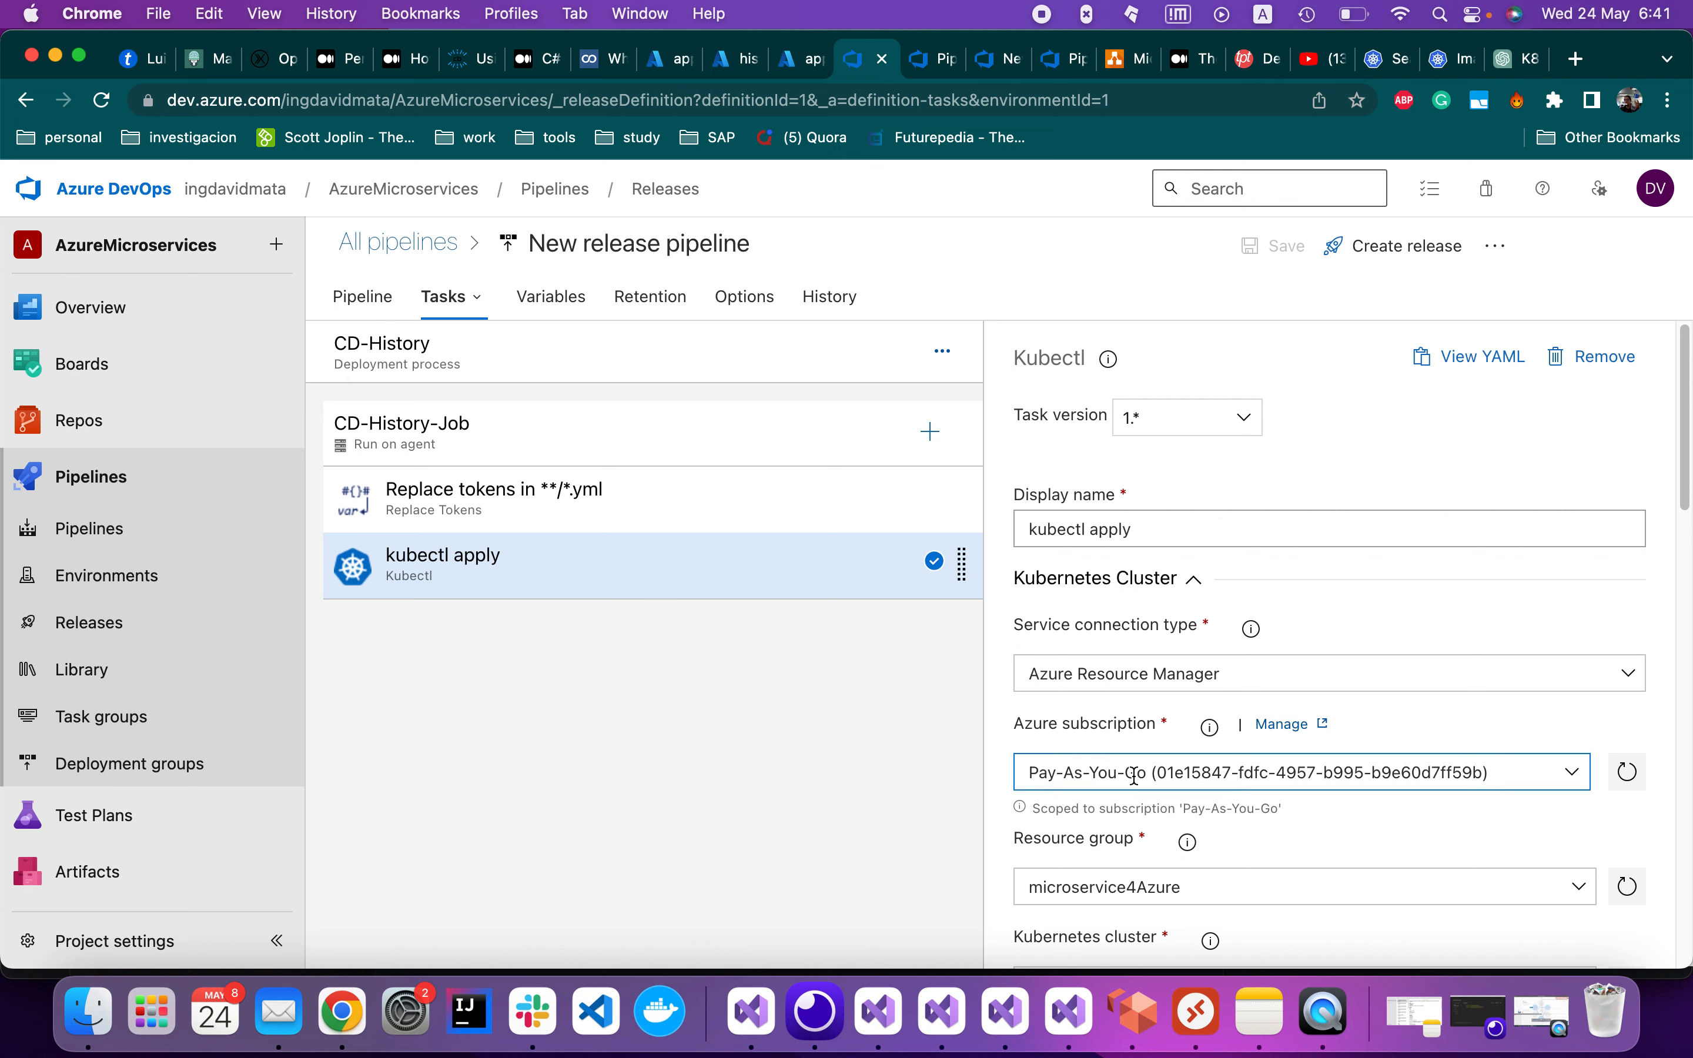
scroll(1154, 790, down, 2)
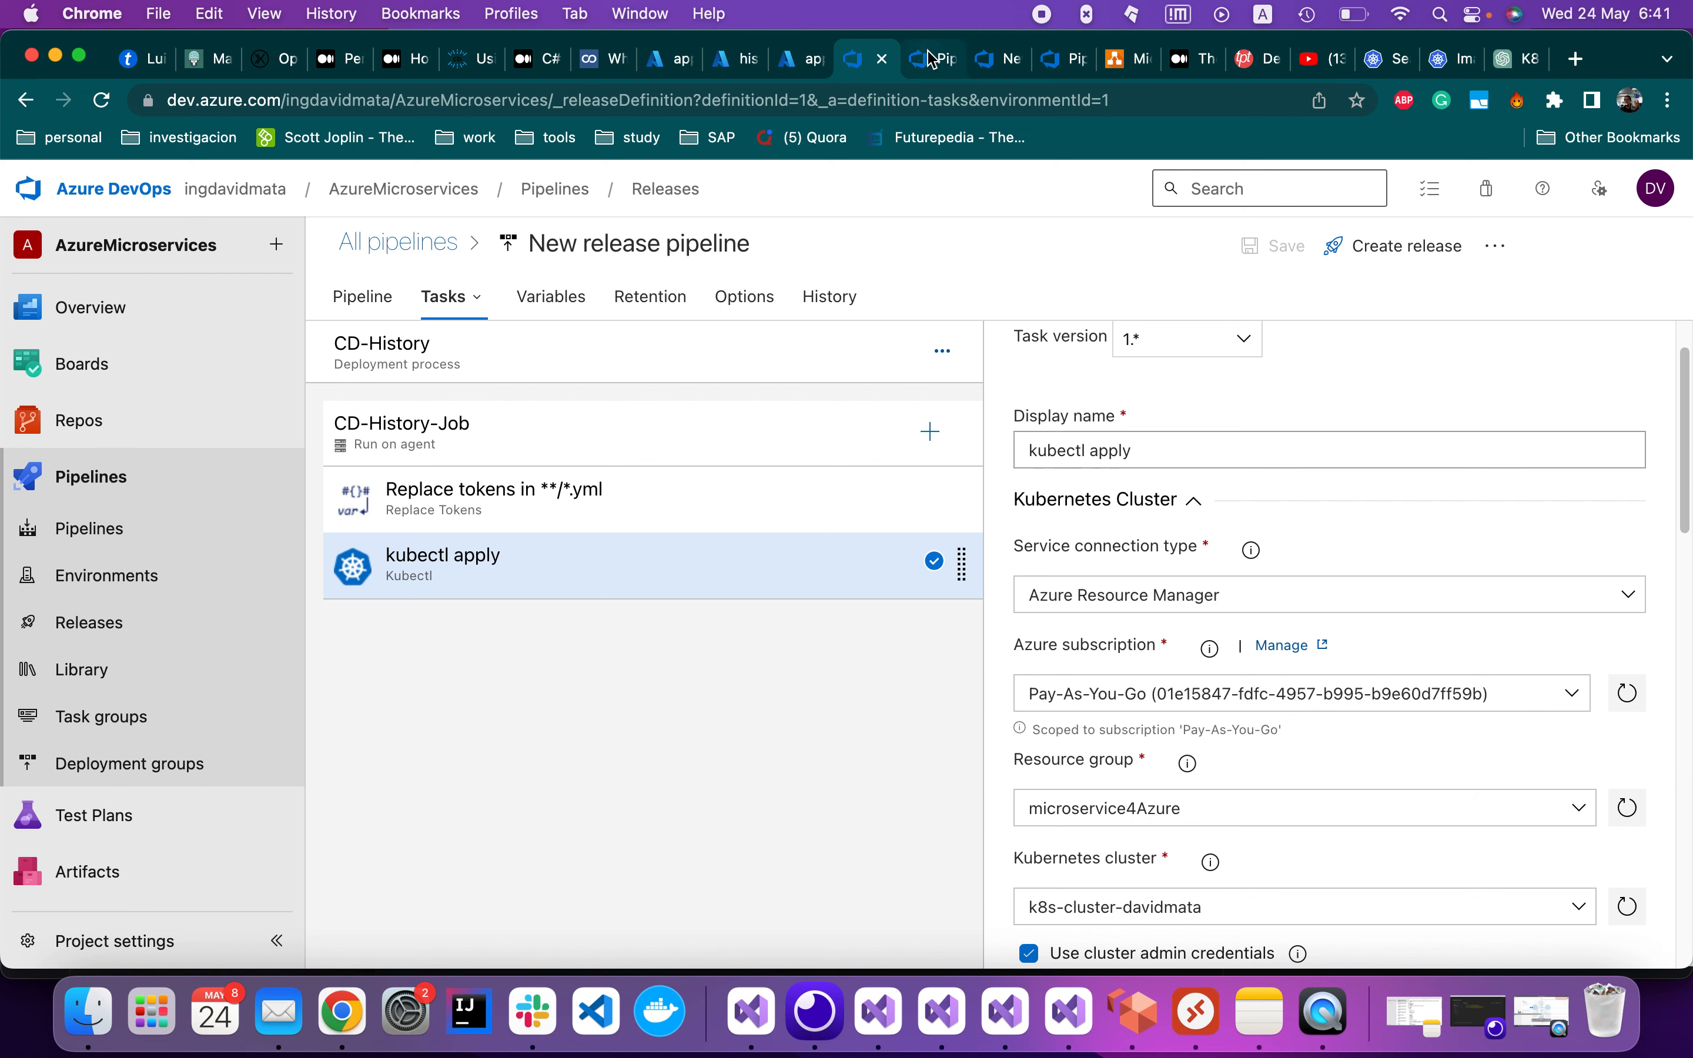
super+click(168, 945)
Explore the AzureMicroservices project settings pages, including service hooks
click(888, 58)
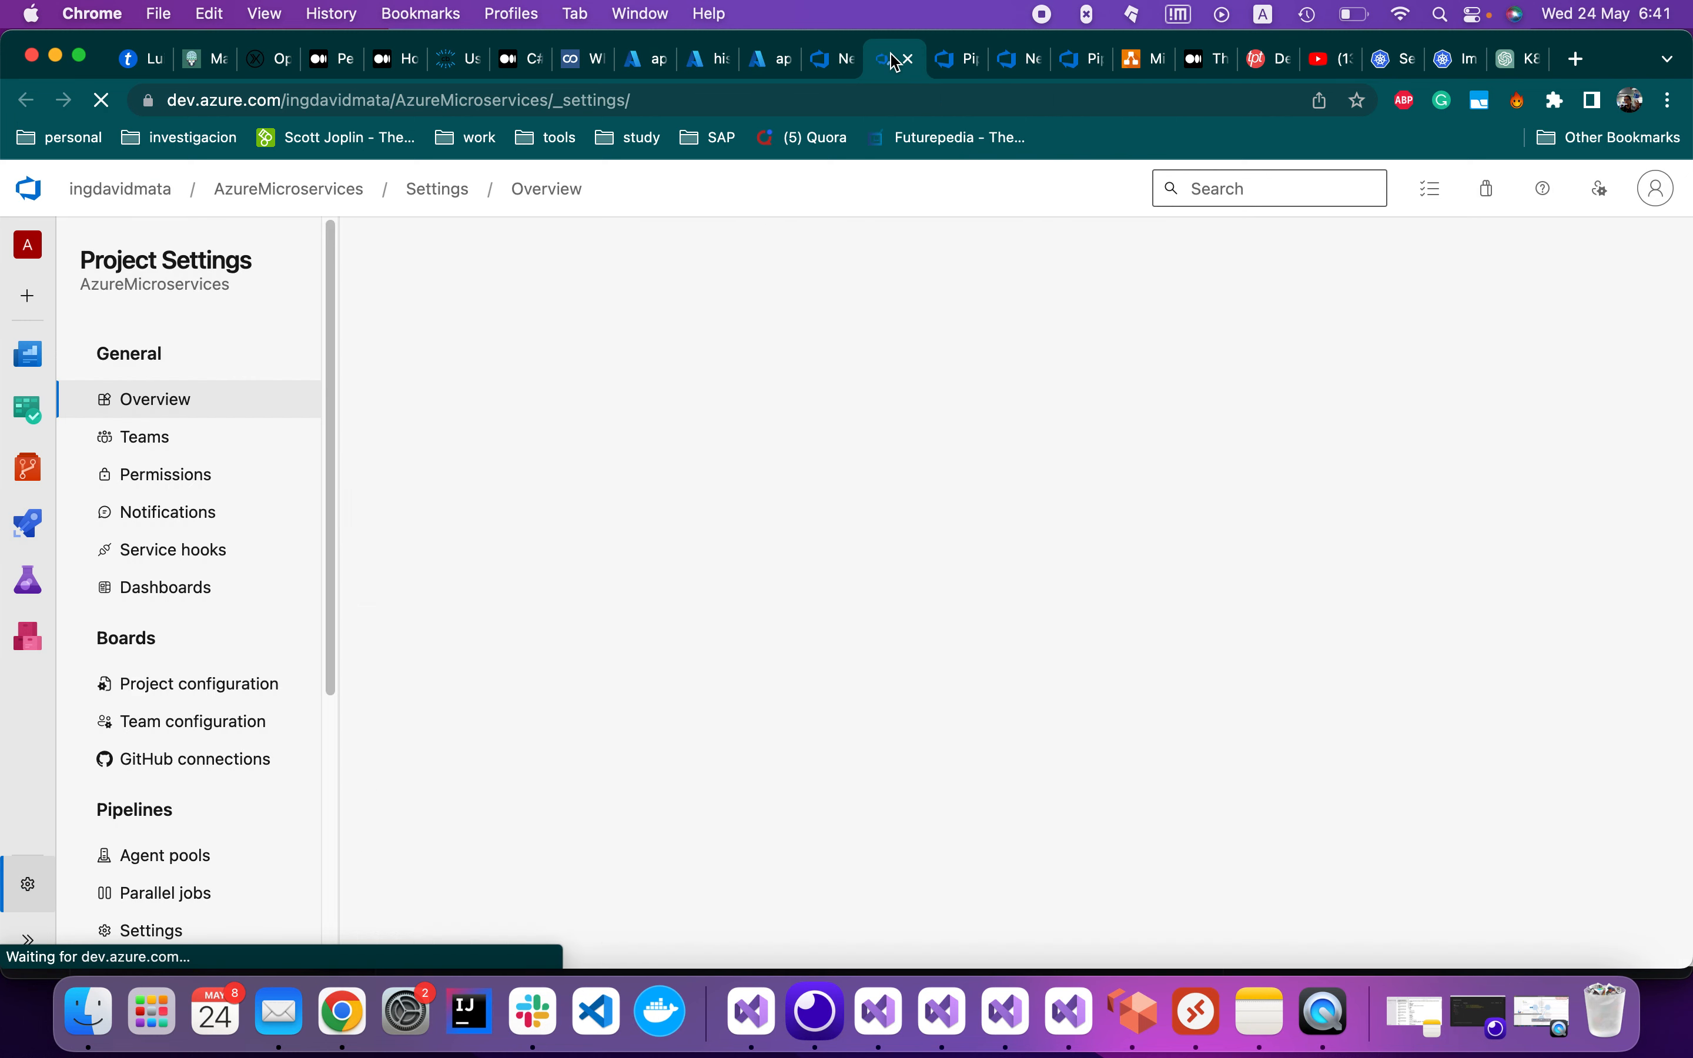
scroll(310, 639, down, 6)
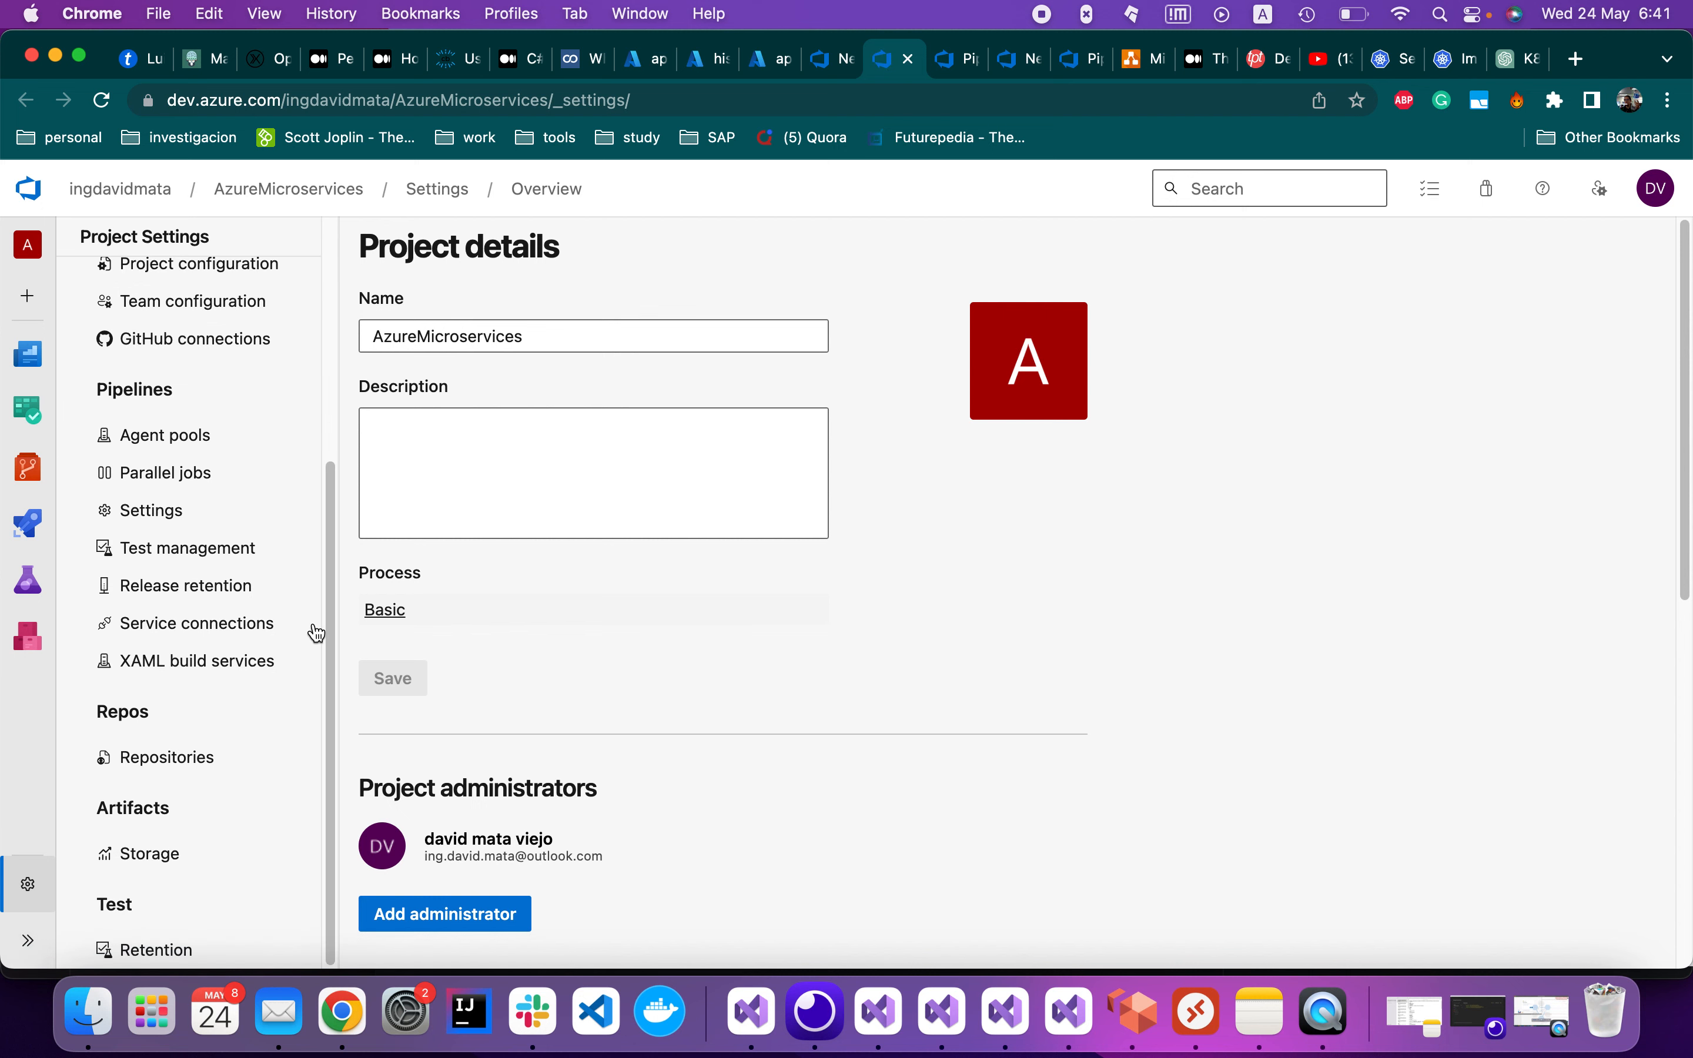
scroll(209, 770, up, 2)
scroll(214, 779, up, 5)
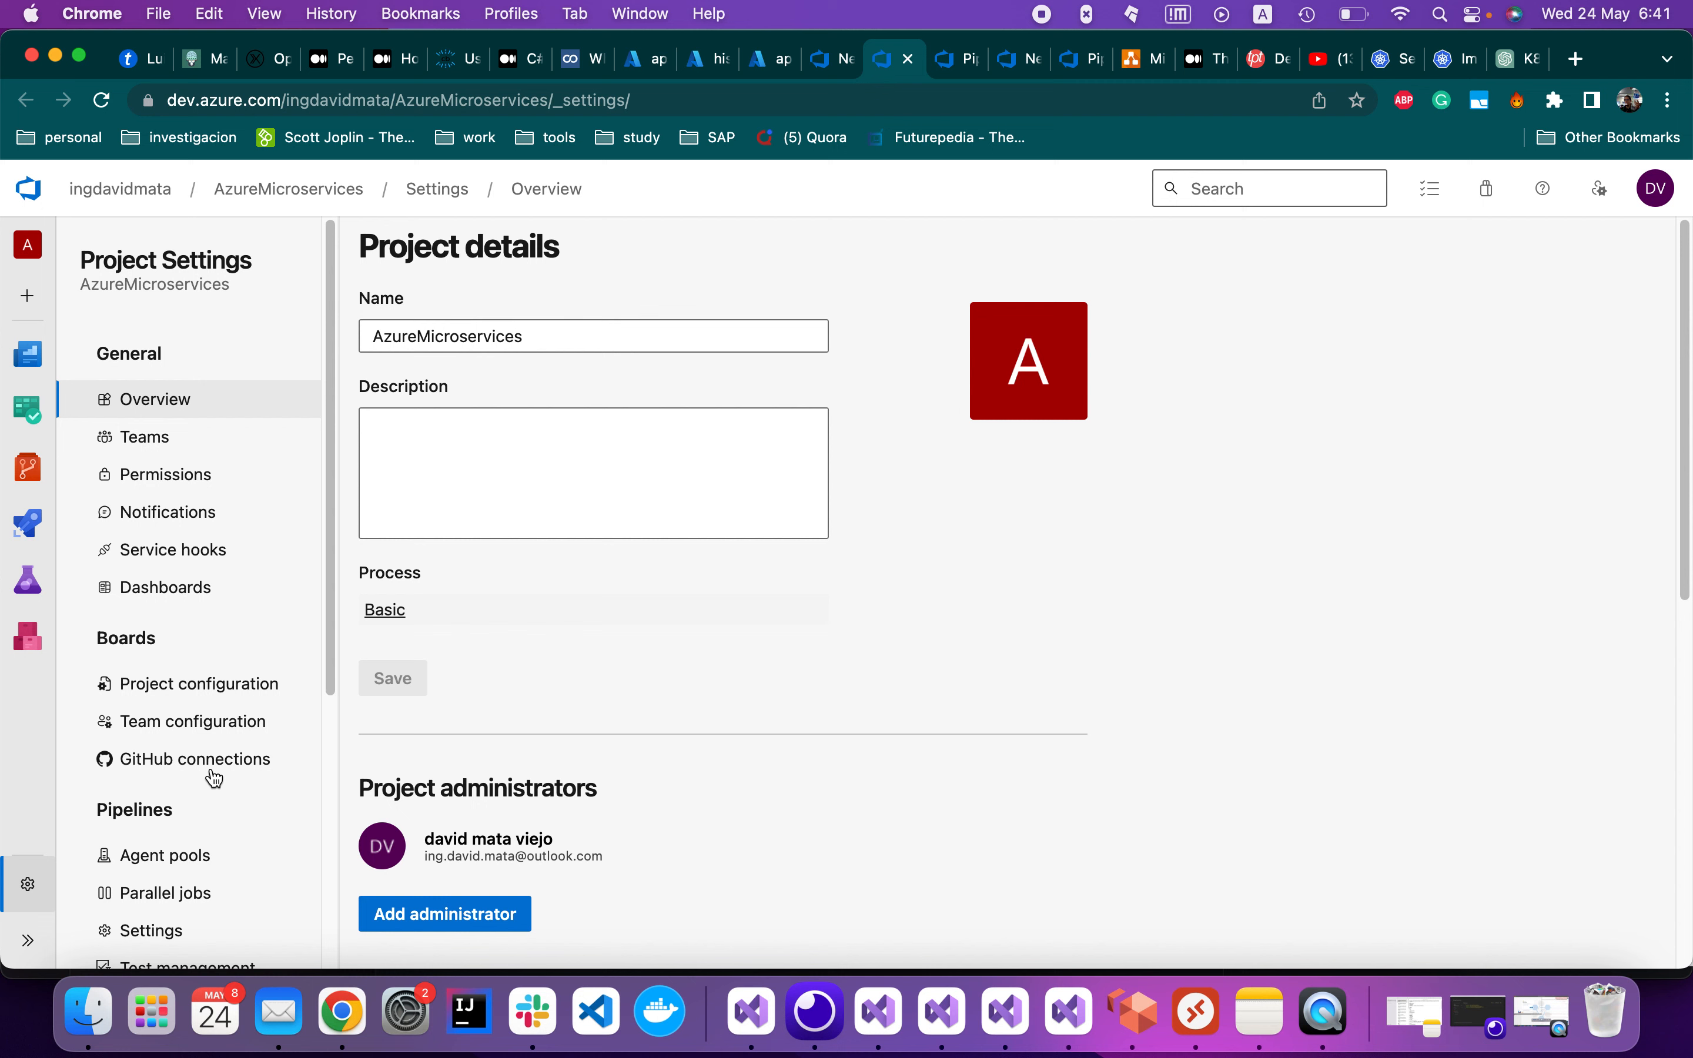
scroll(241, 644, down, 1)
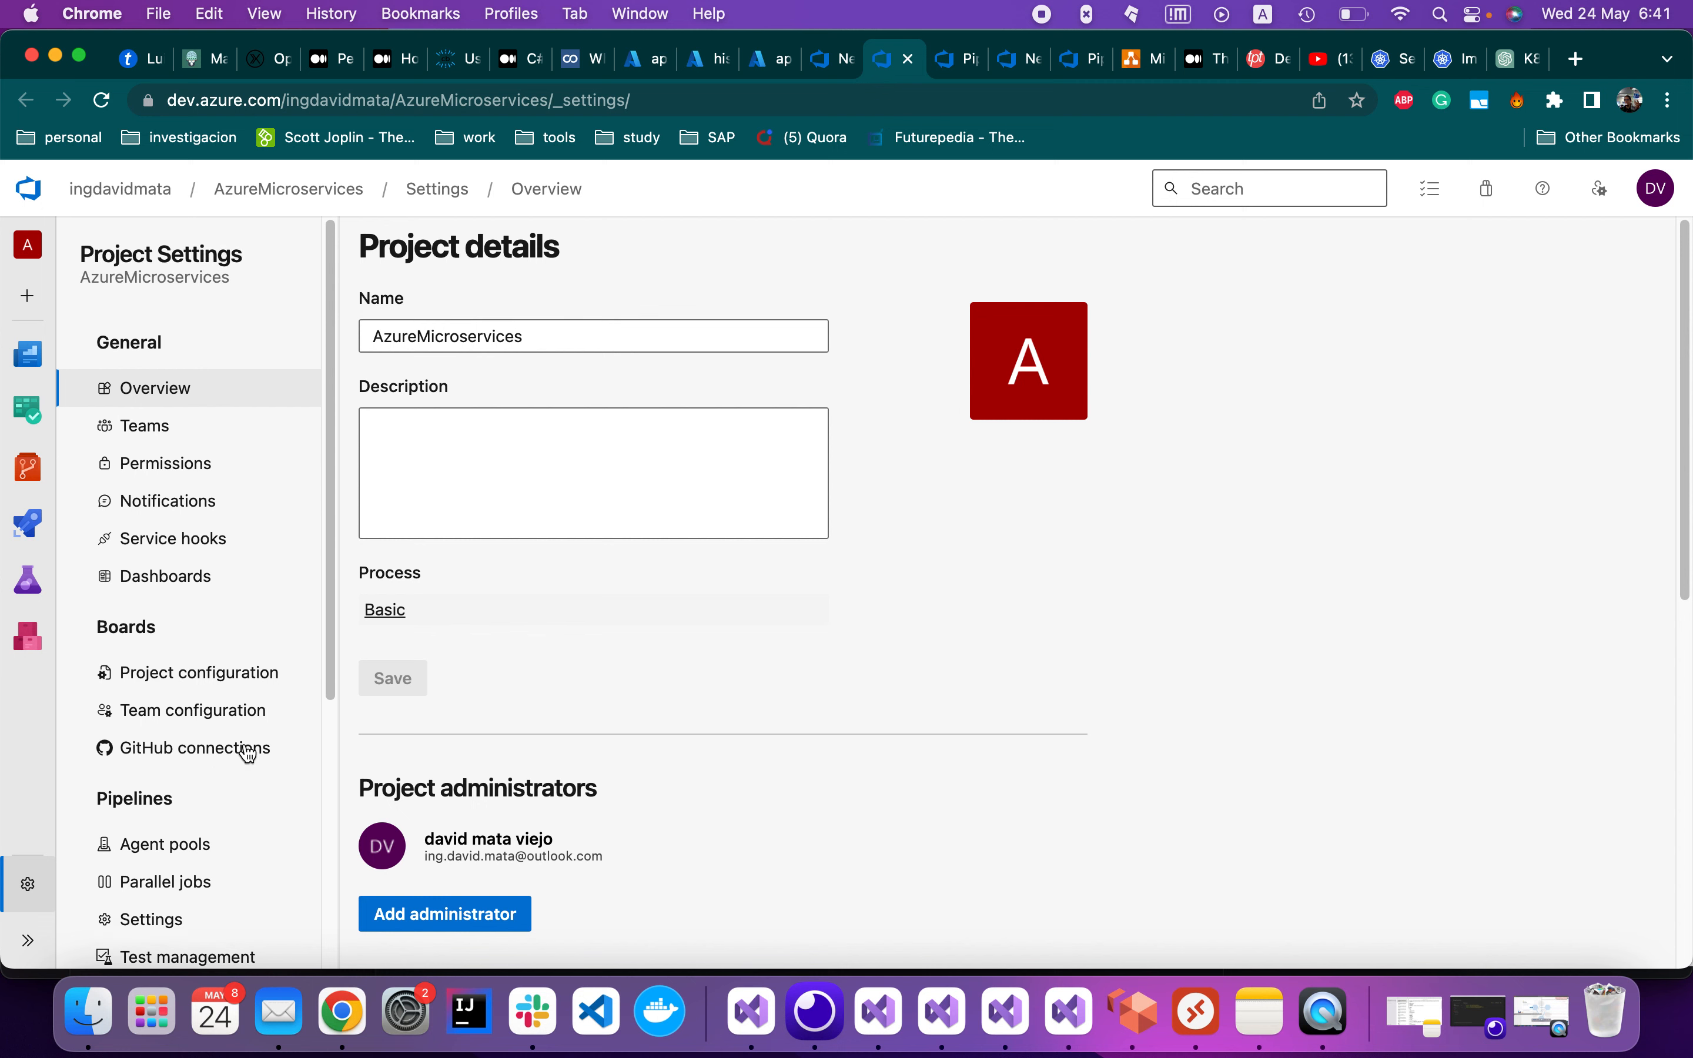
scroll(248, 753, down, 2)
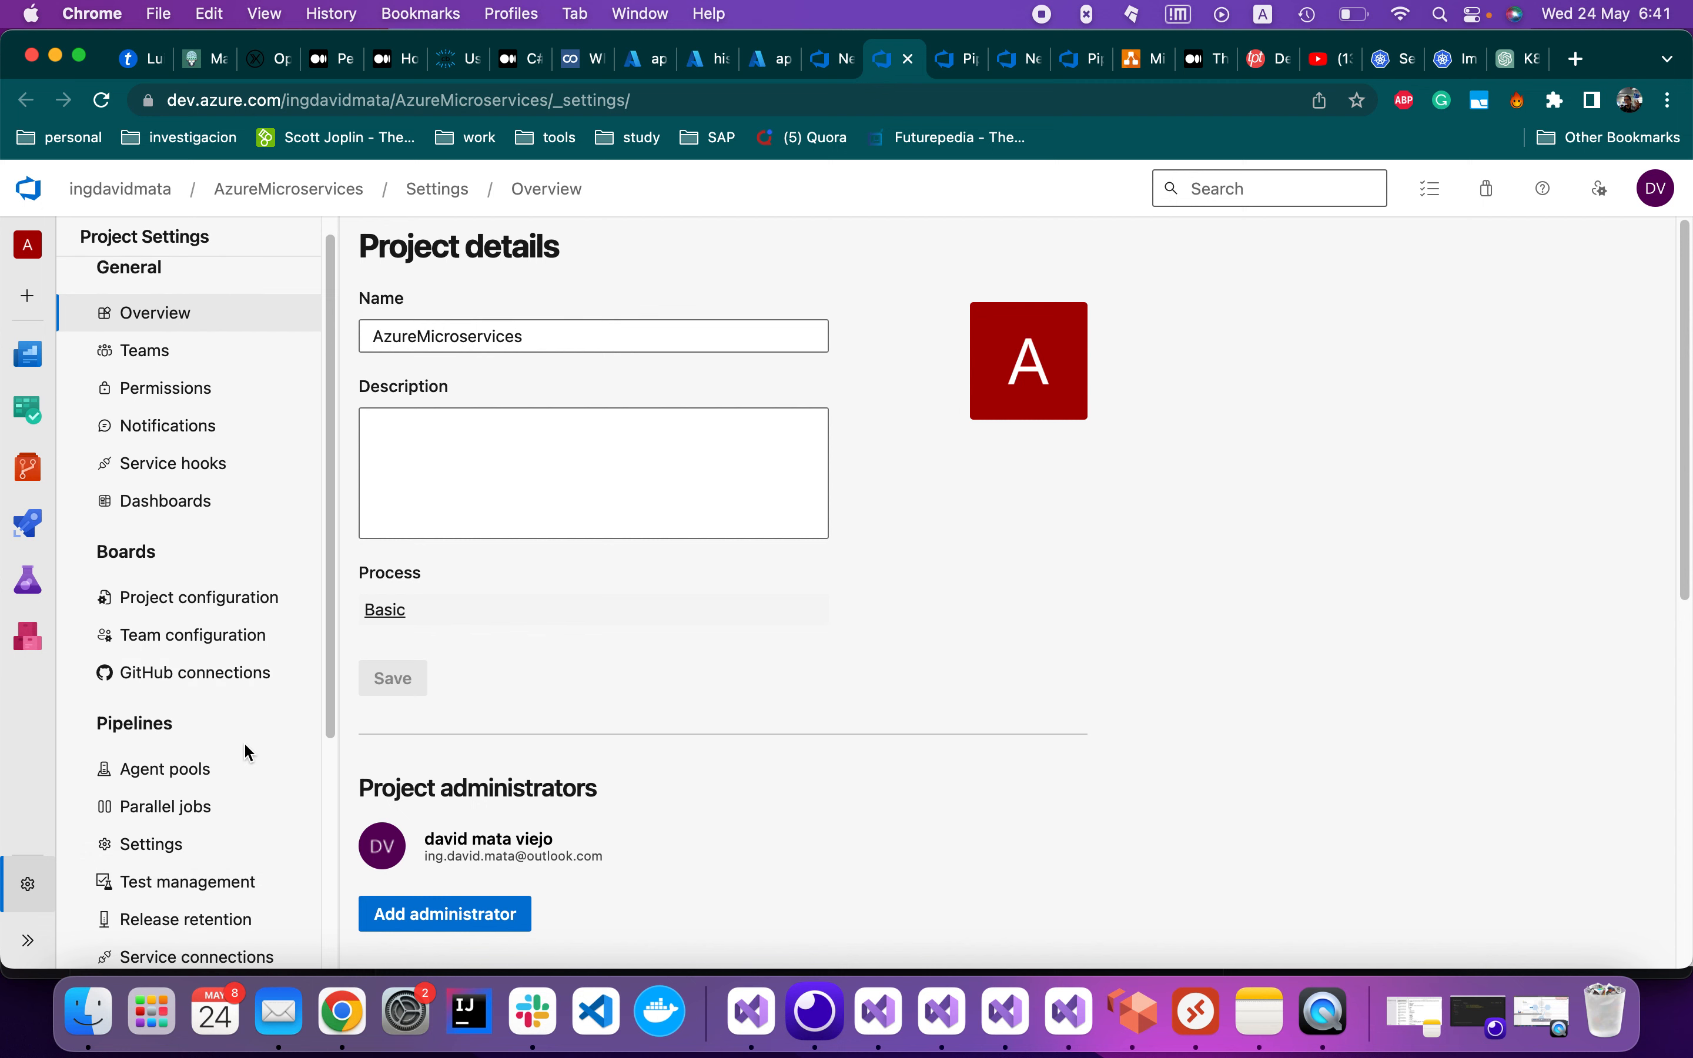
click(238, 606)
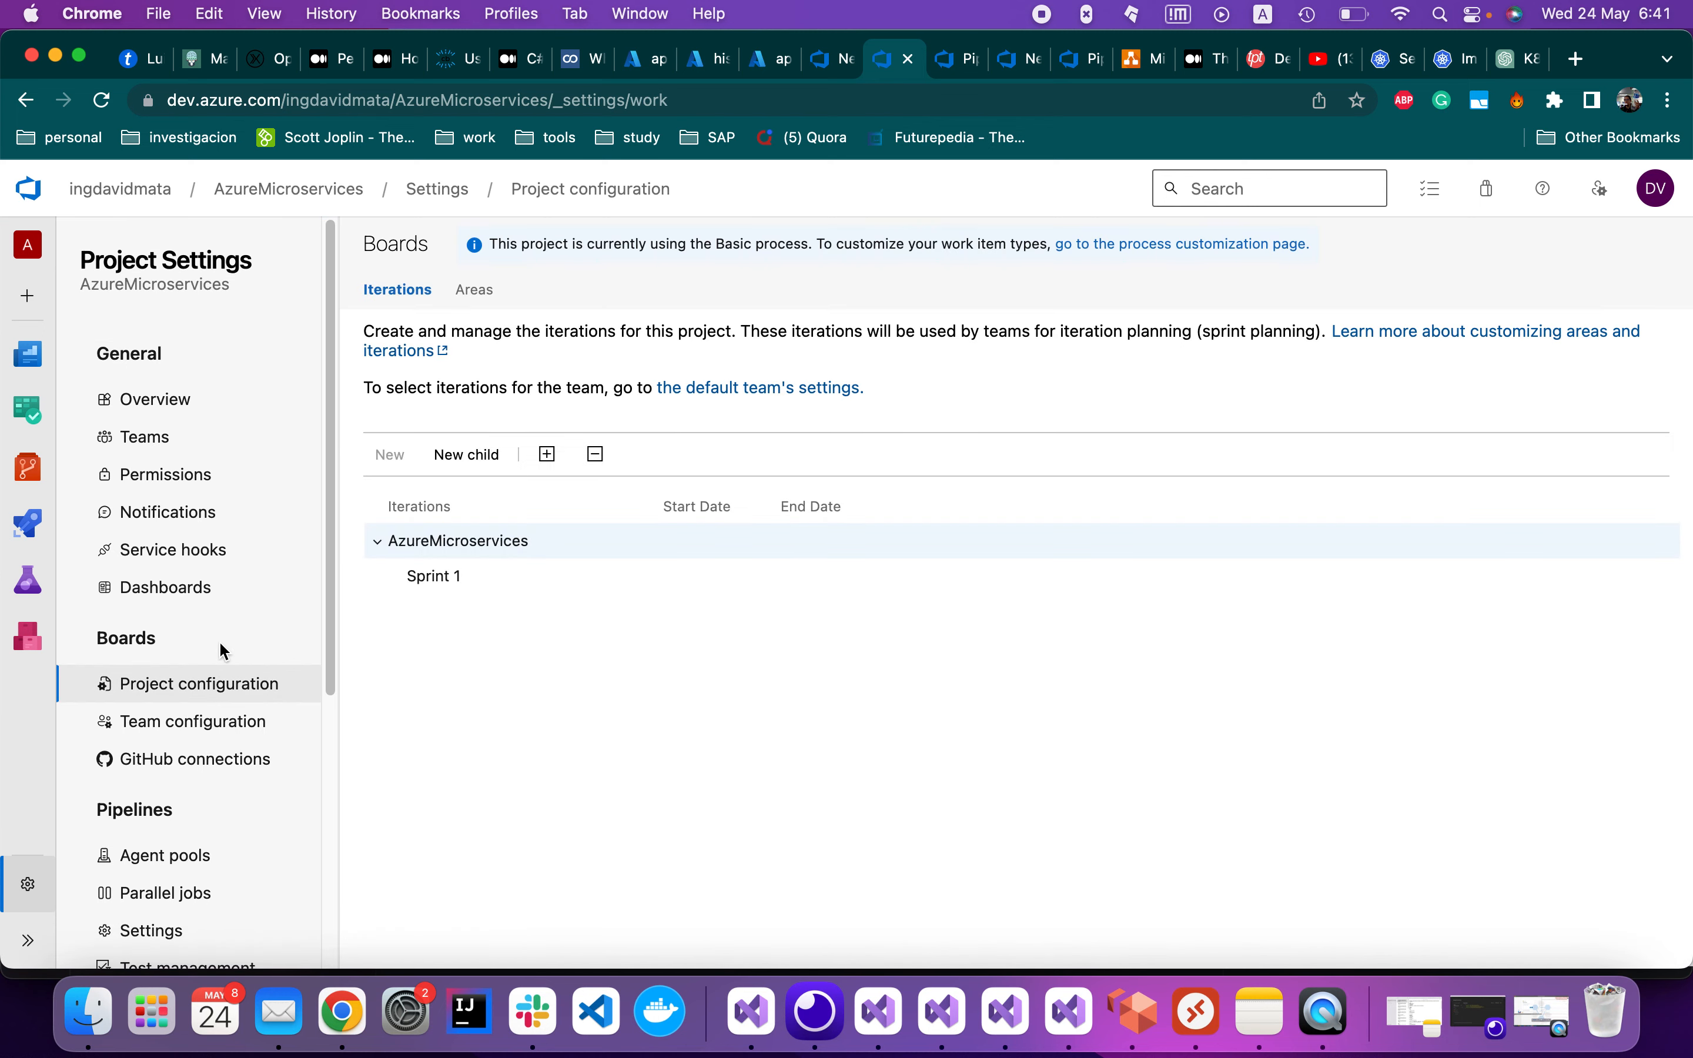
scroll(257, 778, down, 1)
scroll(252, 771, down, 6)
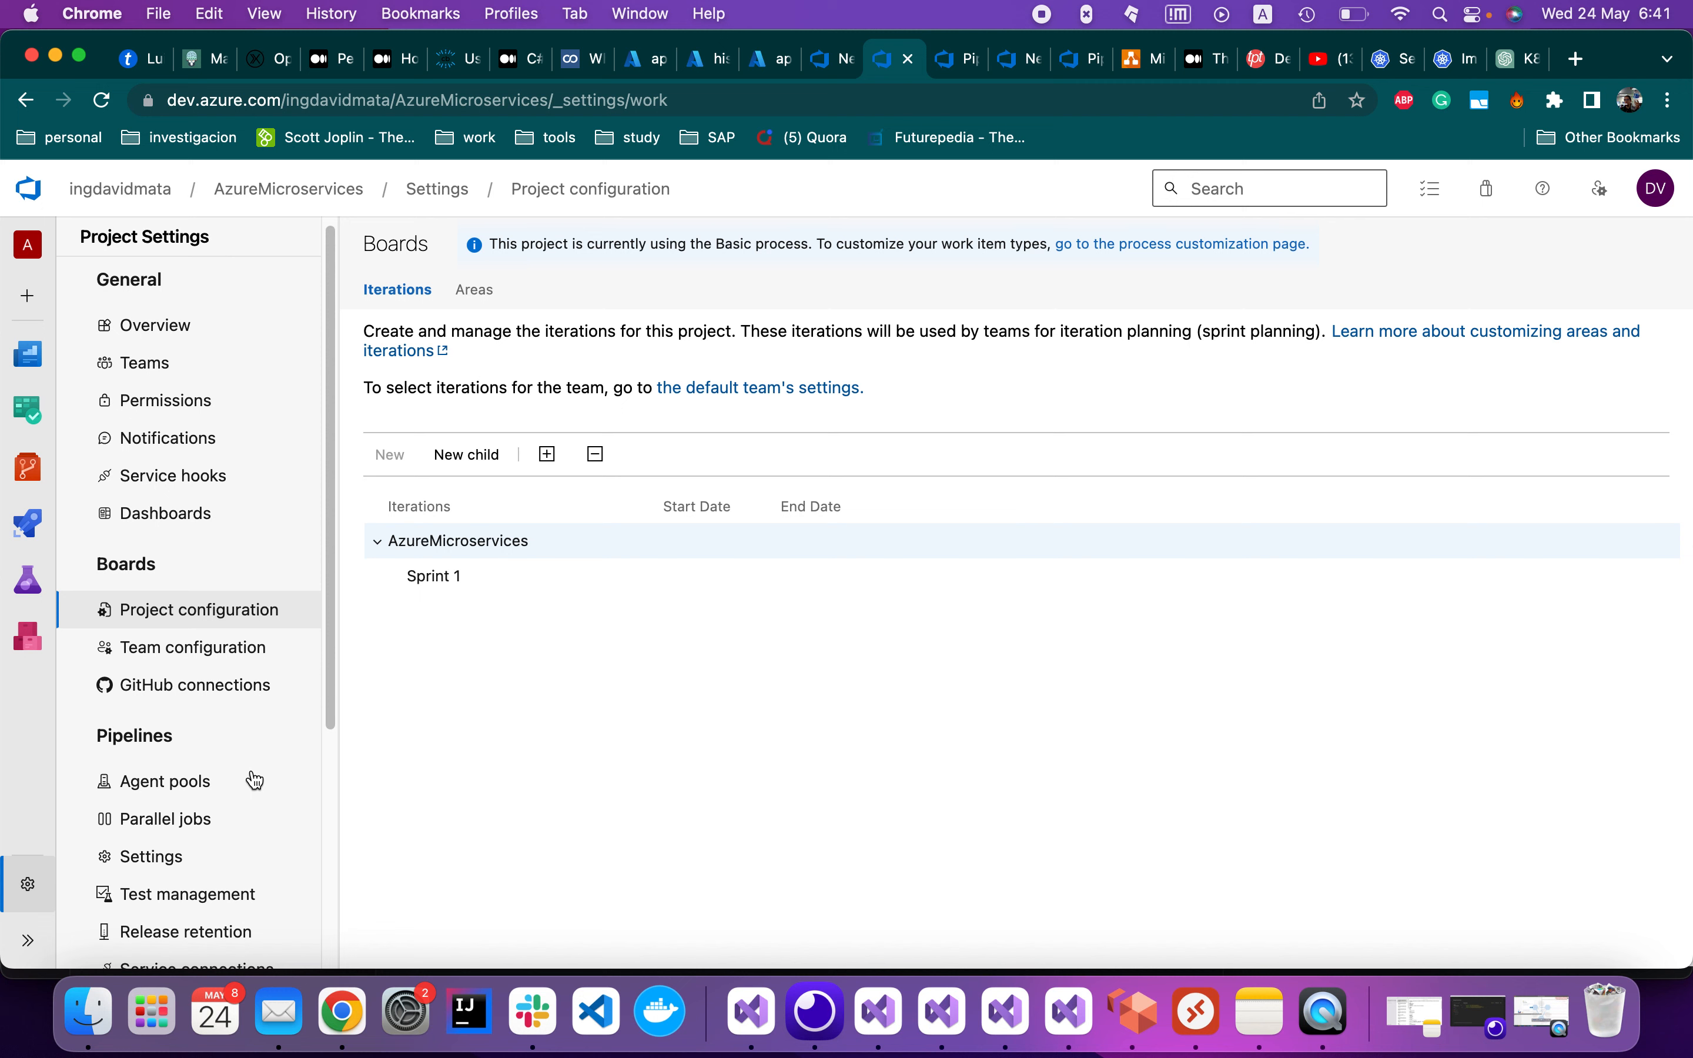
scroll(255, 780, down, 5)
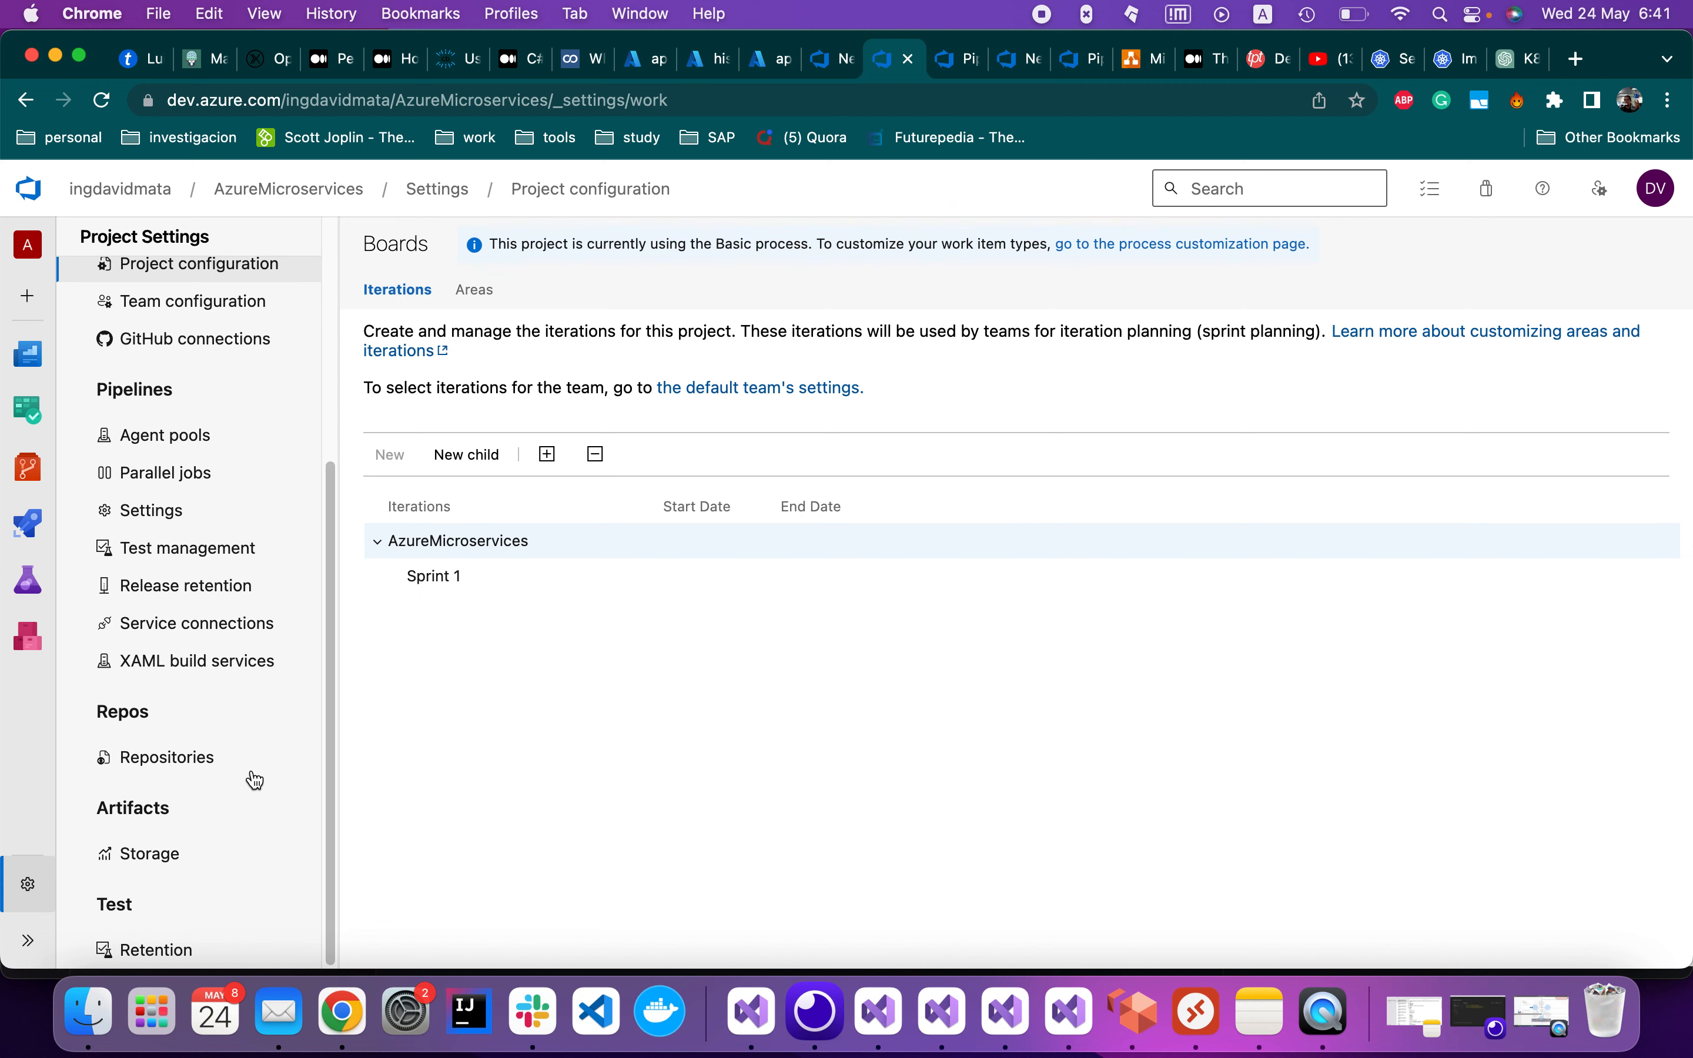
scroll(255, 779, up, 12)
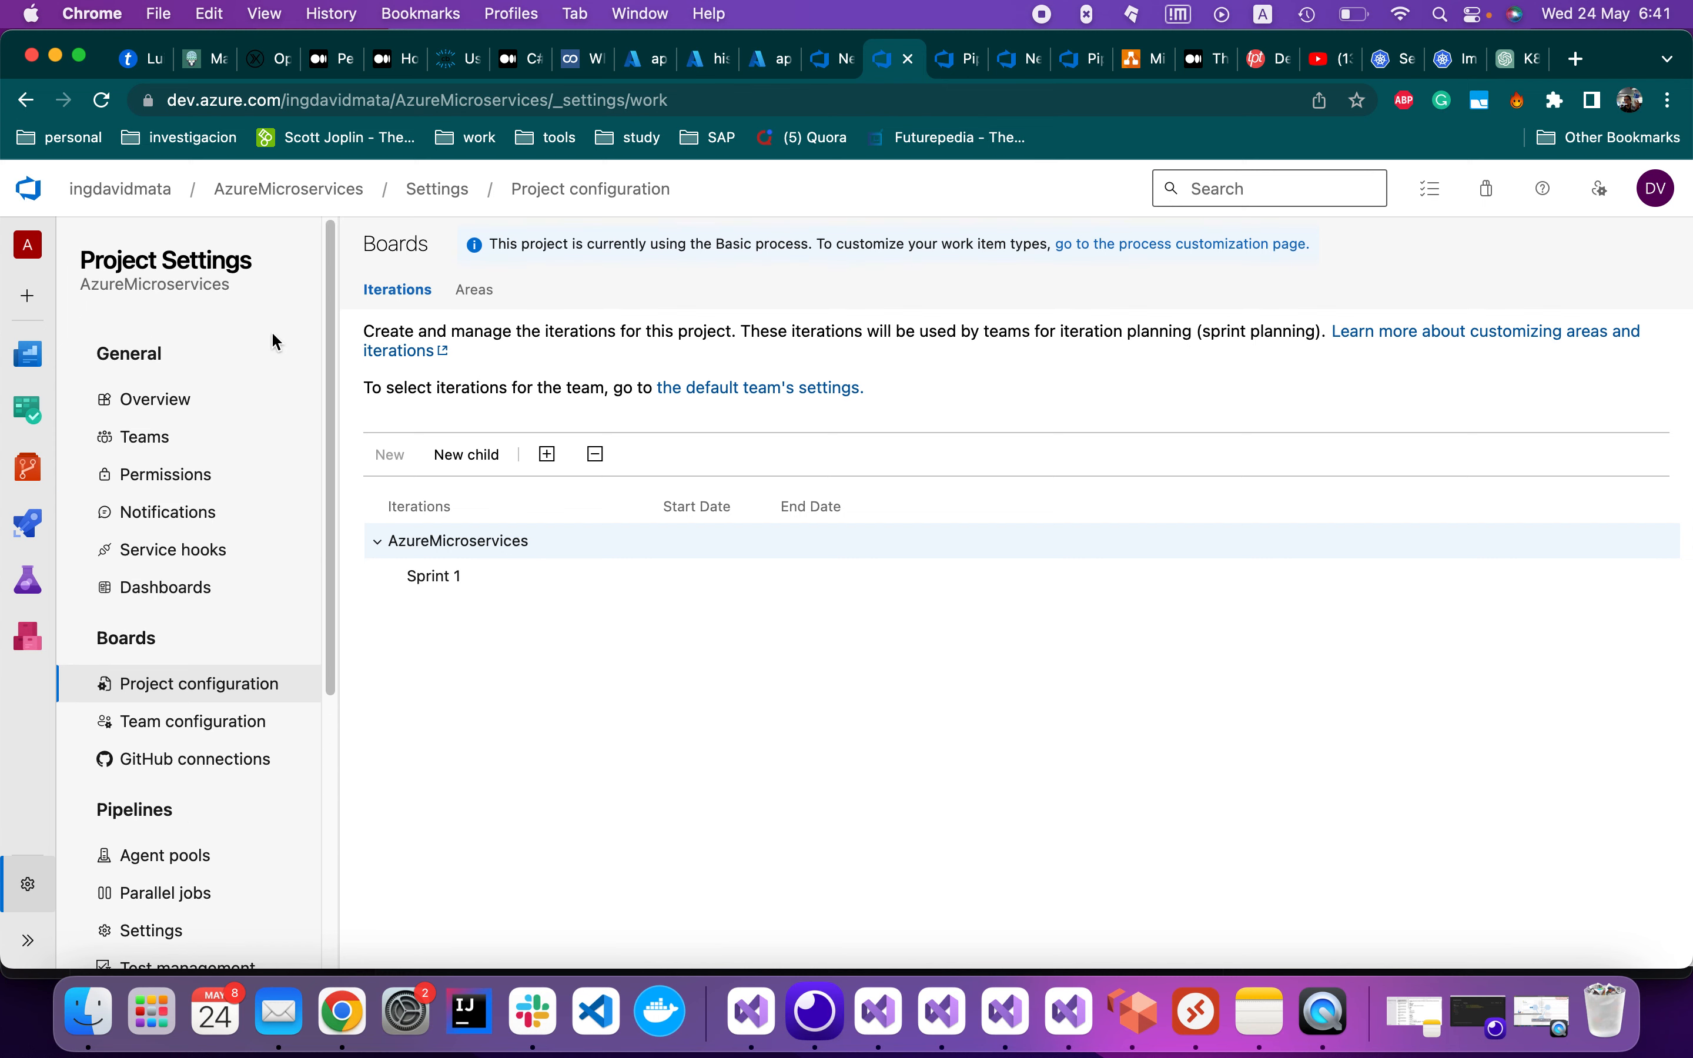
click(219, 552)
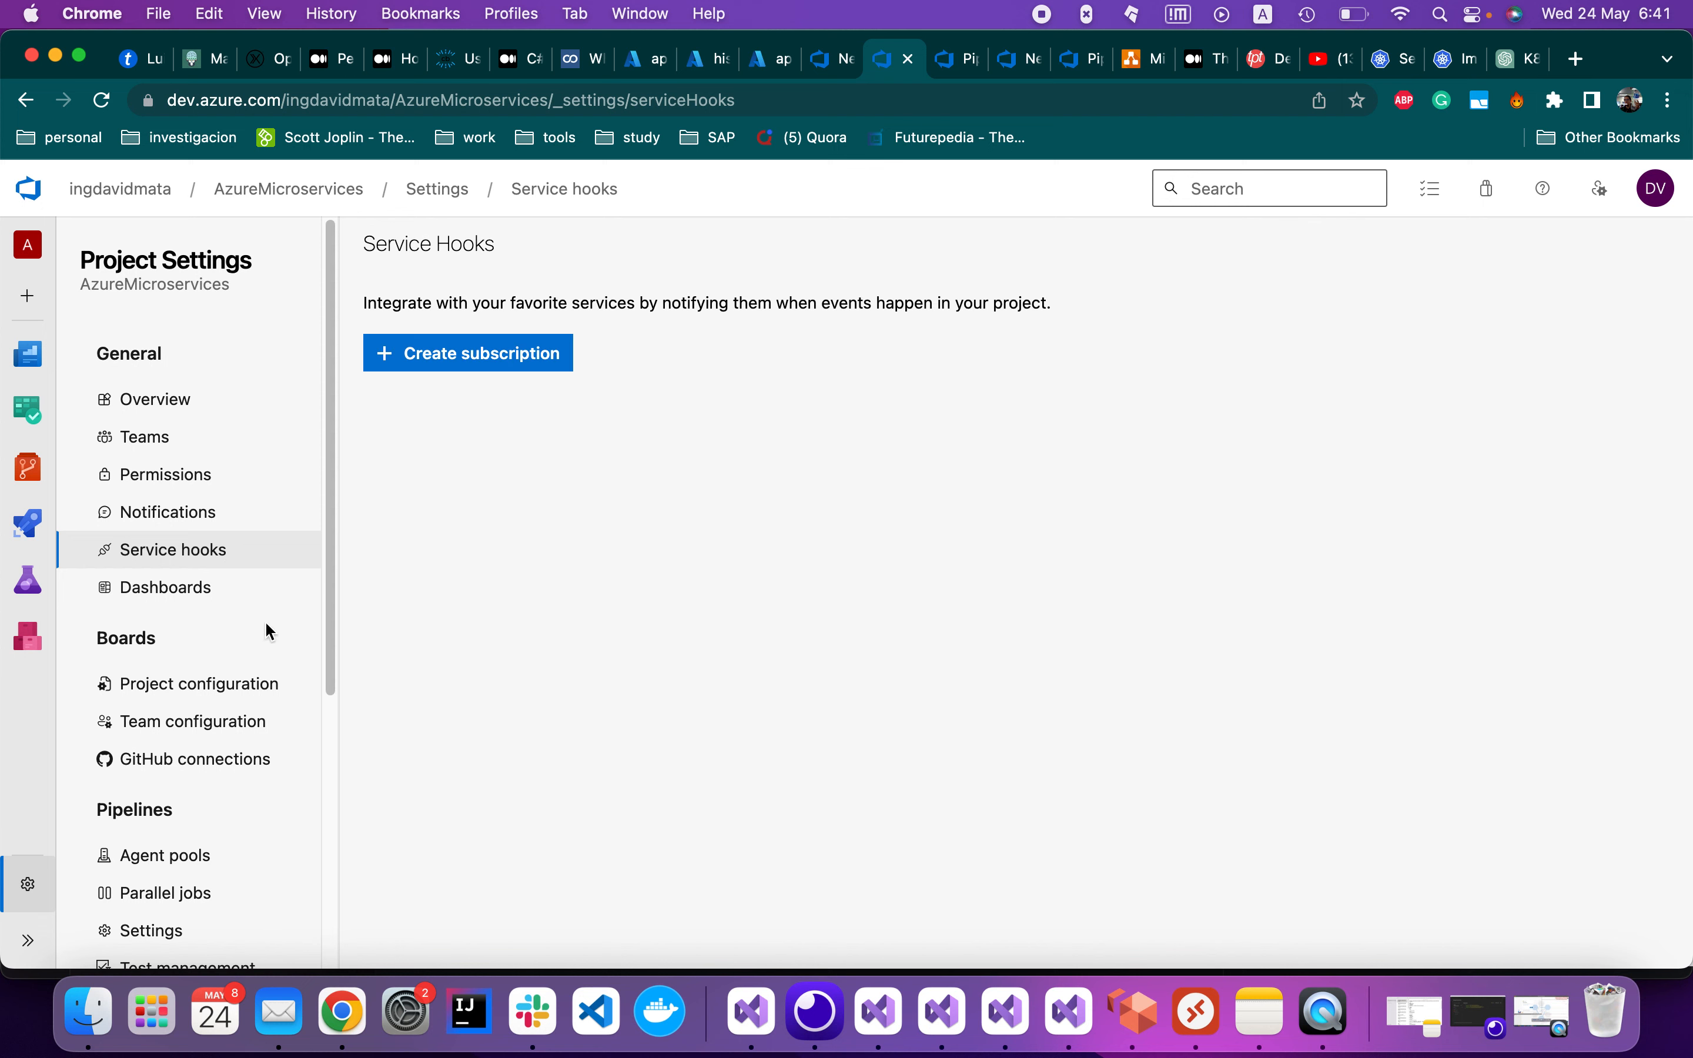
View the Pay-As-You-Go service connection, an Azure Resource Manager connection
click(265, 690)
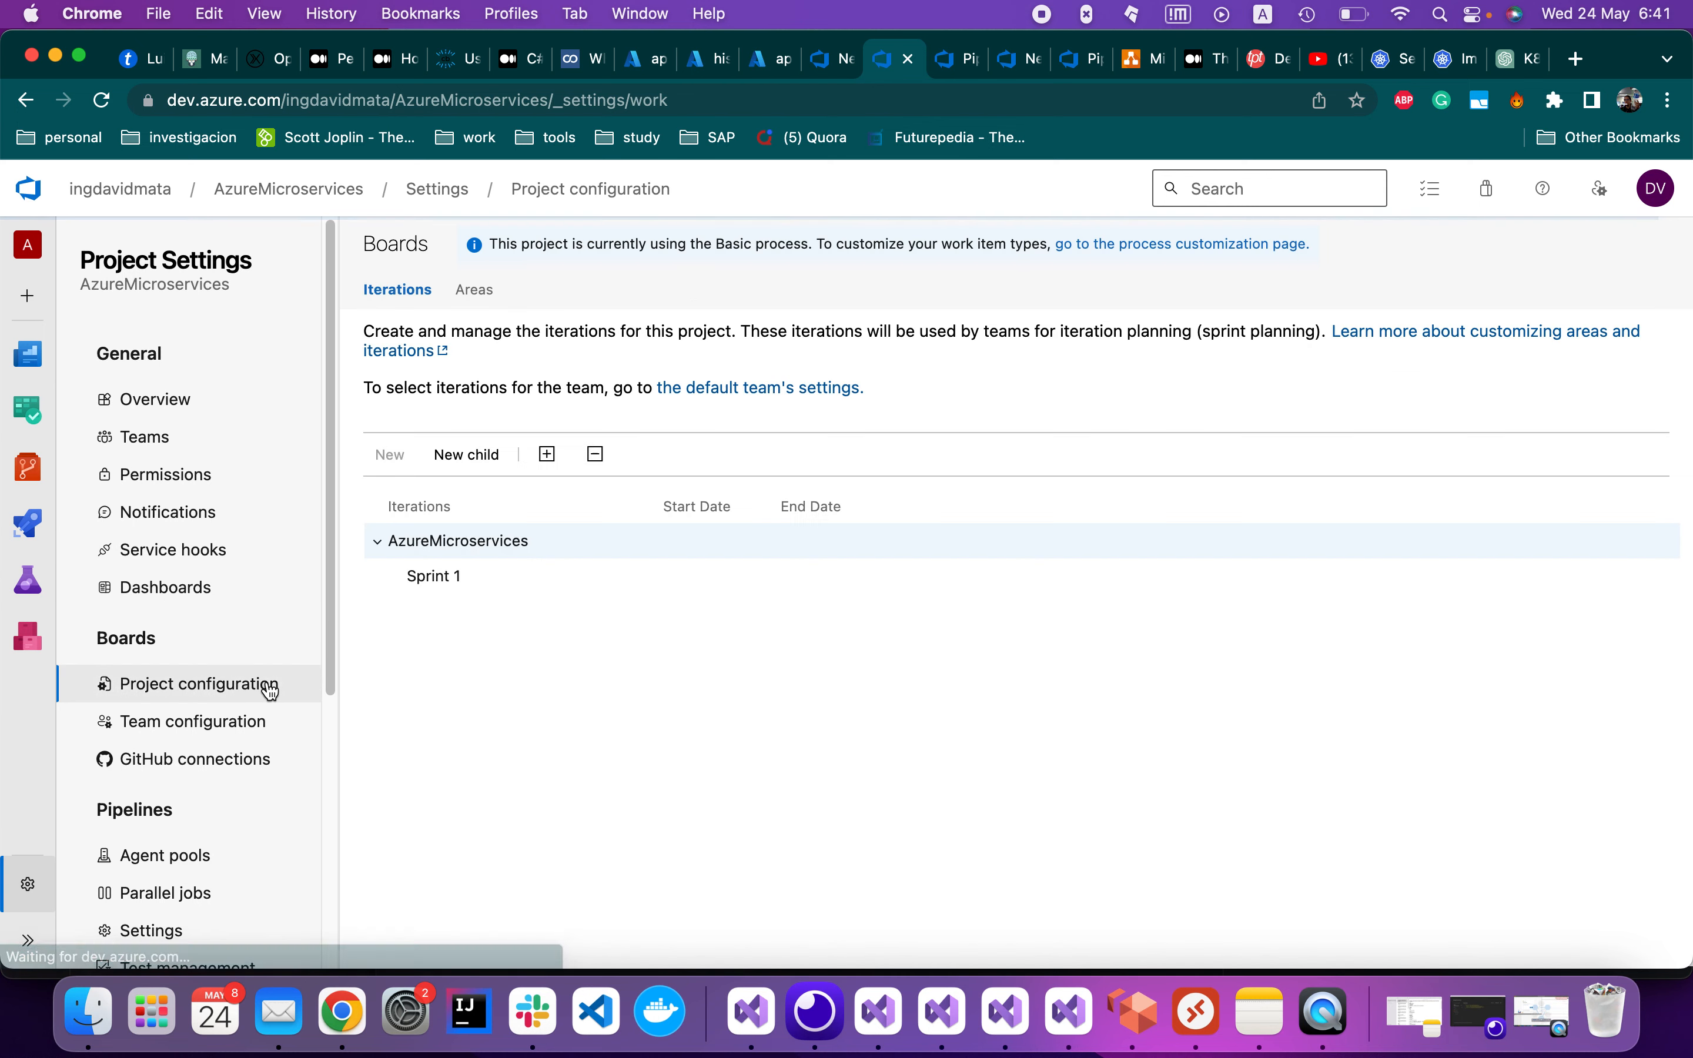
click(241, 723)
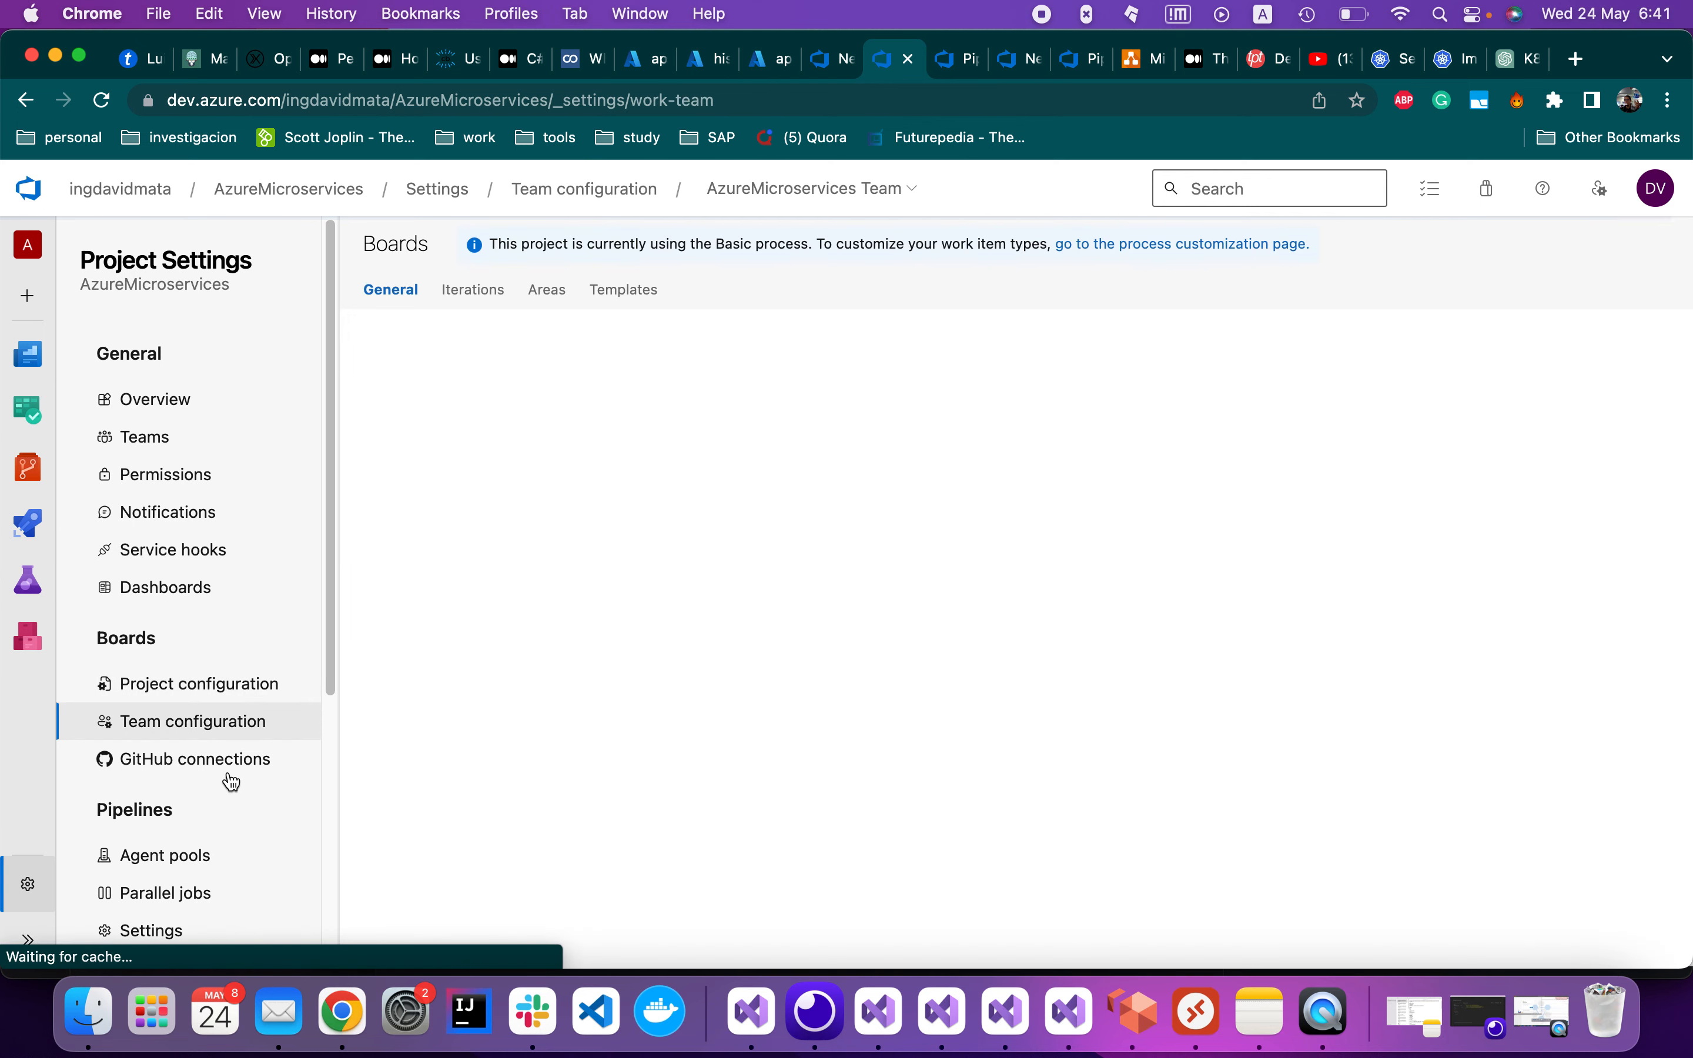
click(201, 857)
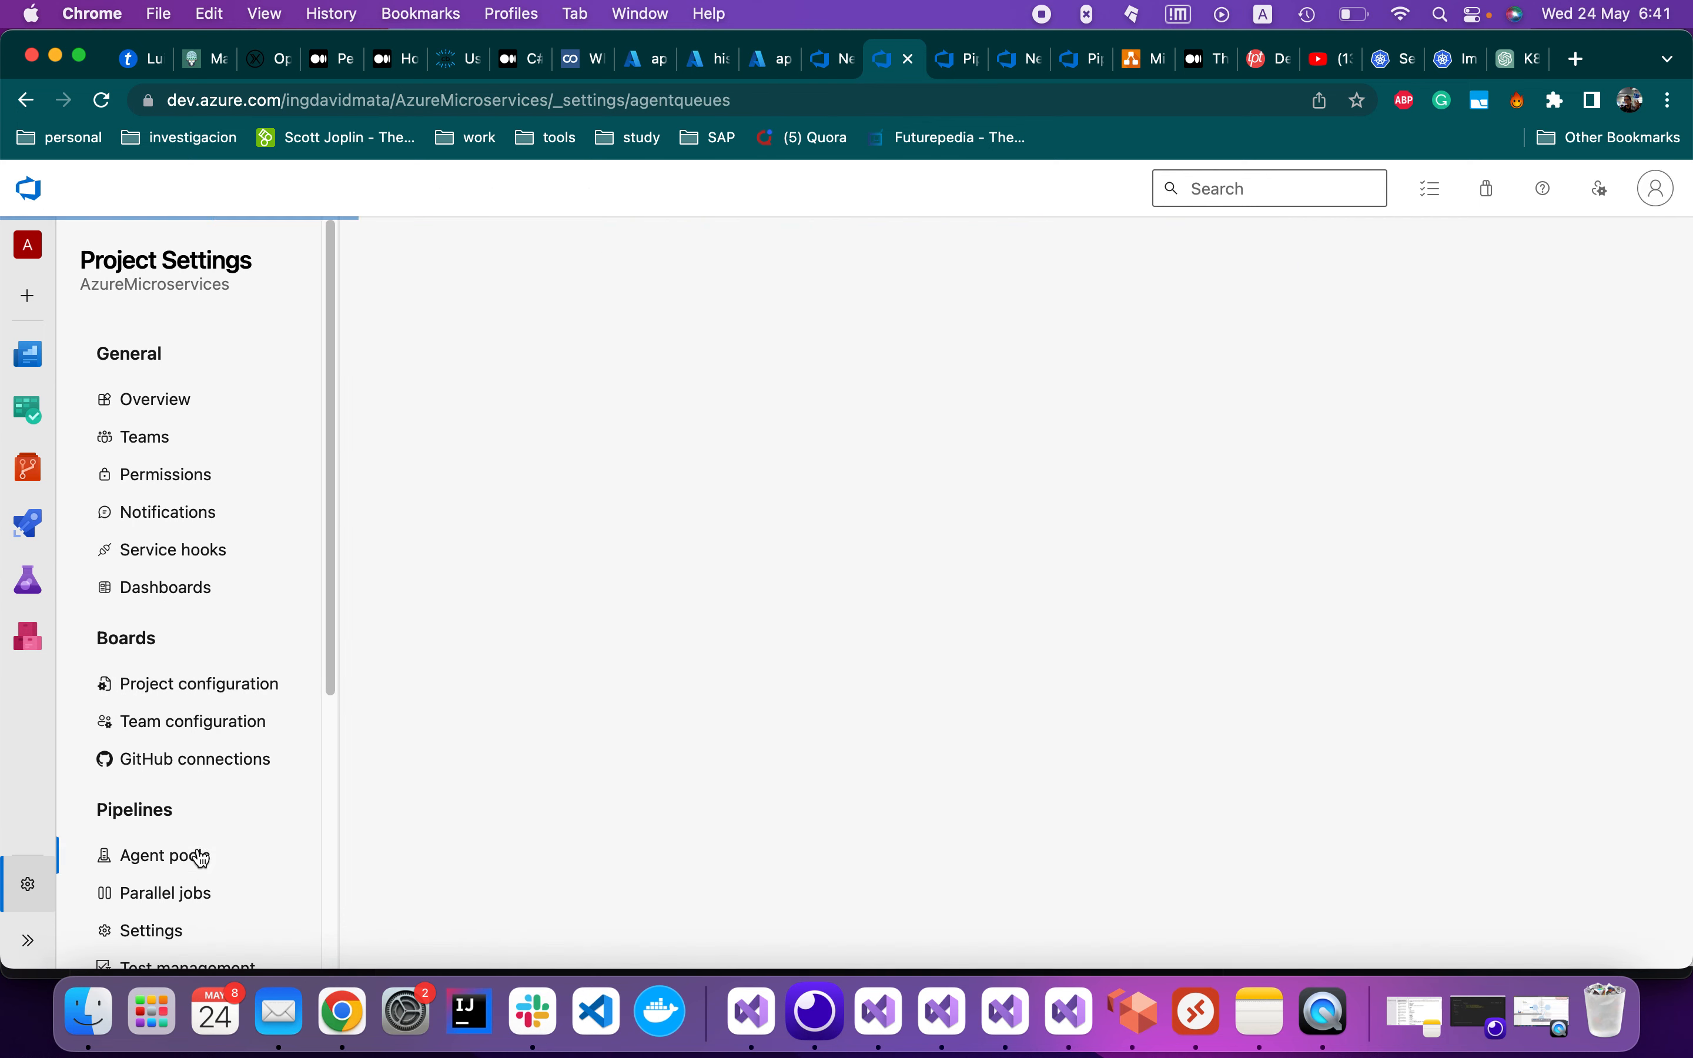
scroll(198, 848, down, 2)
scroll(198, 850, up, 2)
scroll(199, 853, down, 4)
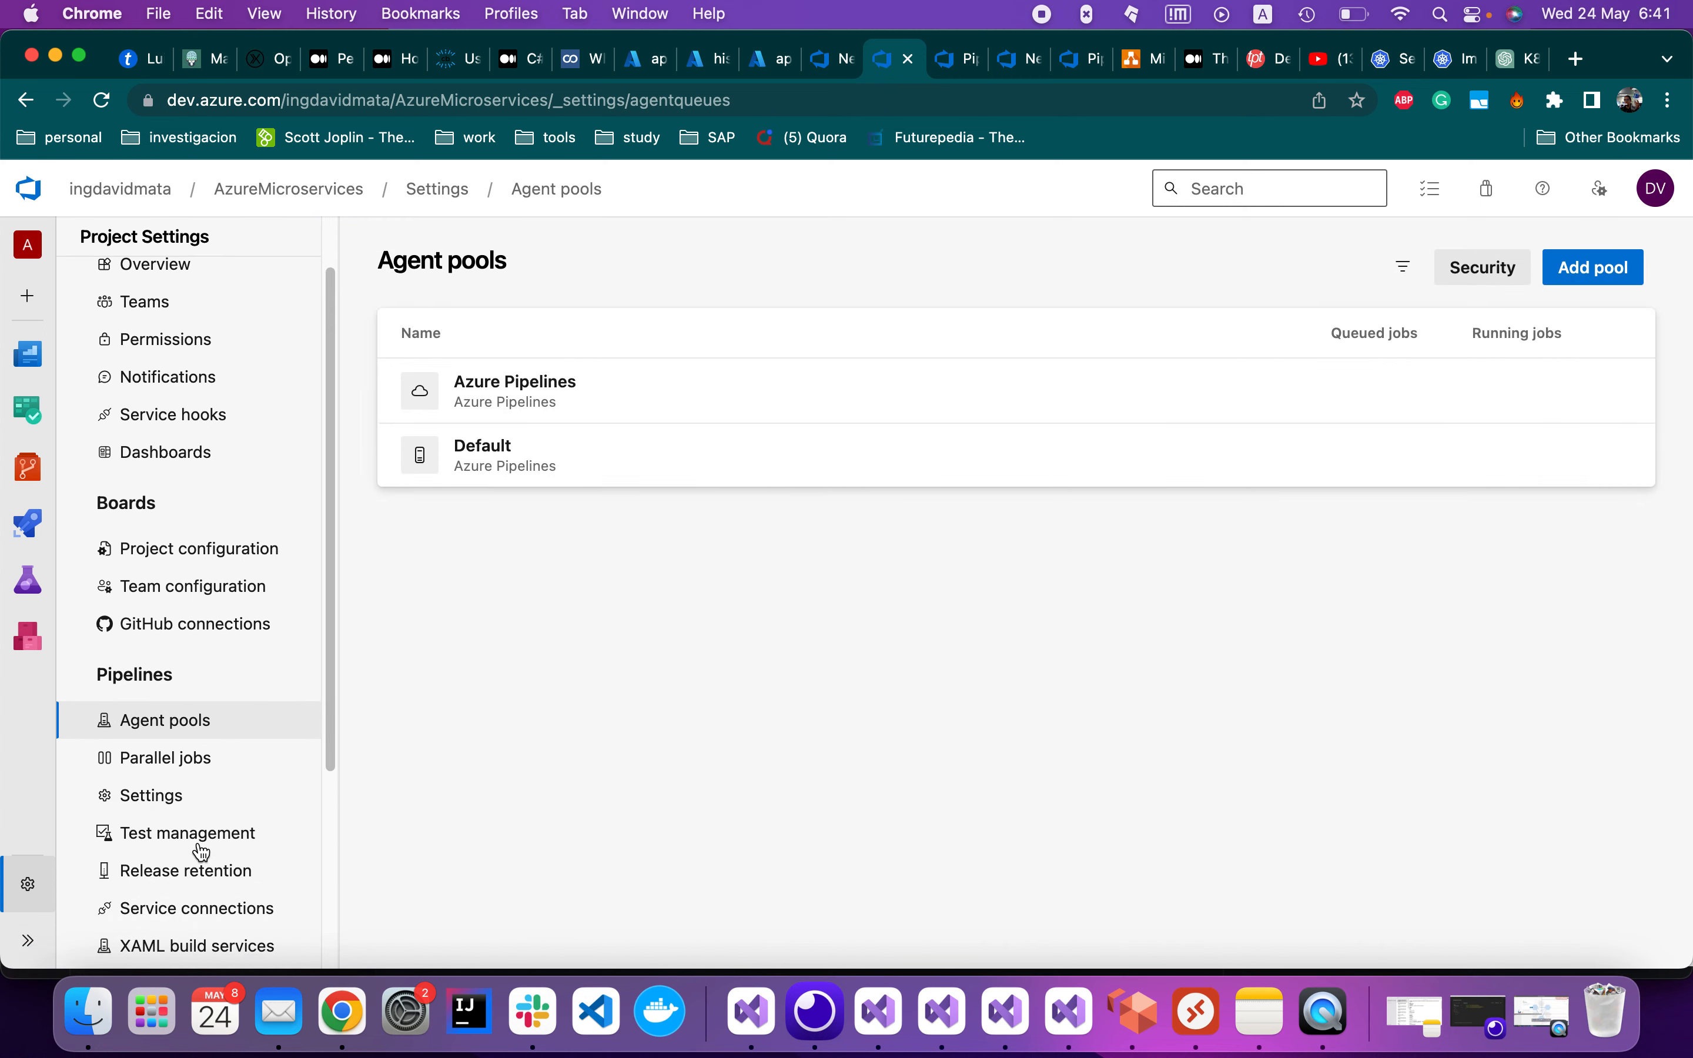
scroll(200, 849, down, 2)
click(198, 734)
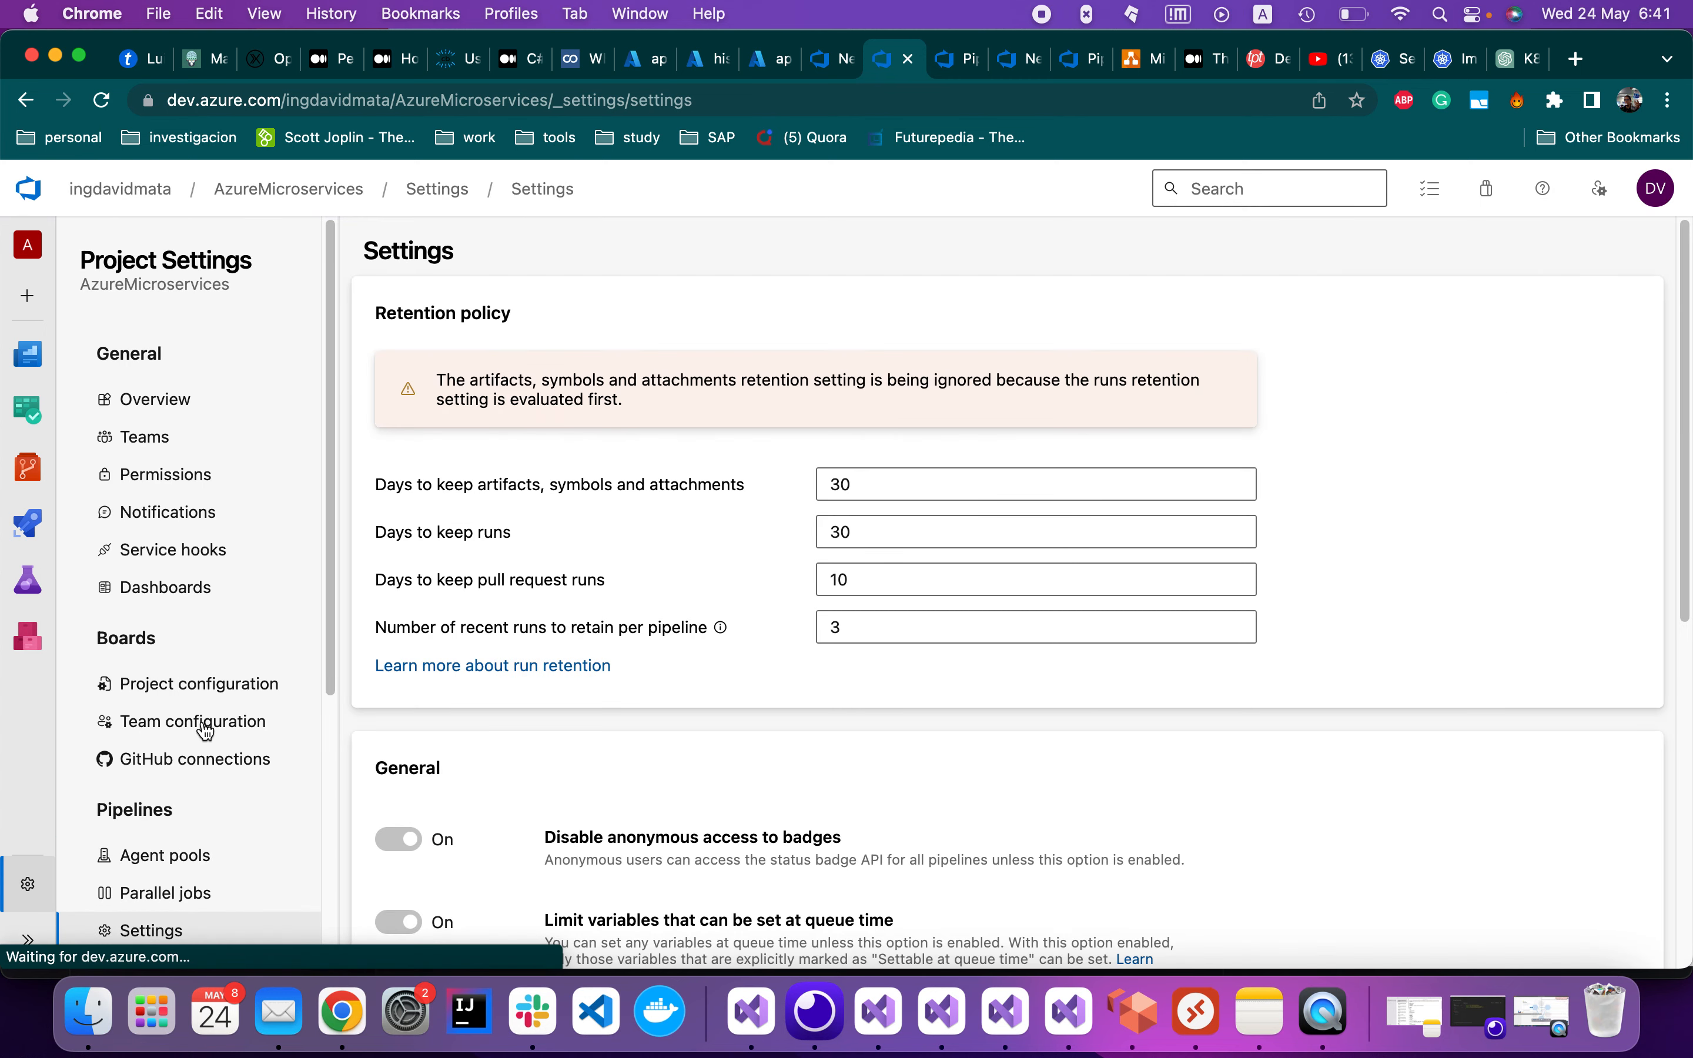
scroll(208, 742, down, 5)
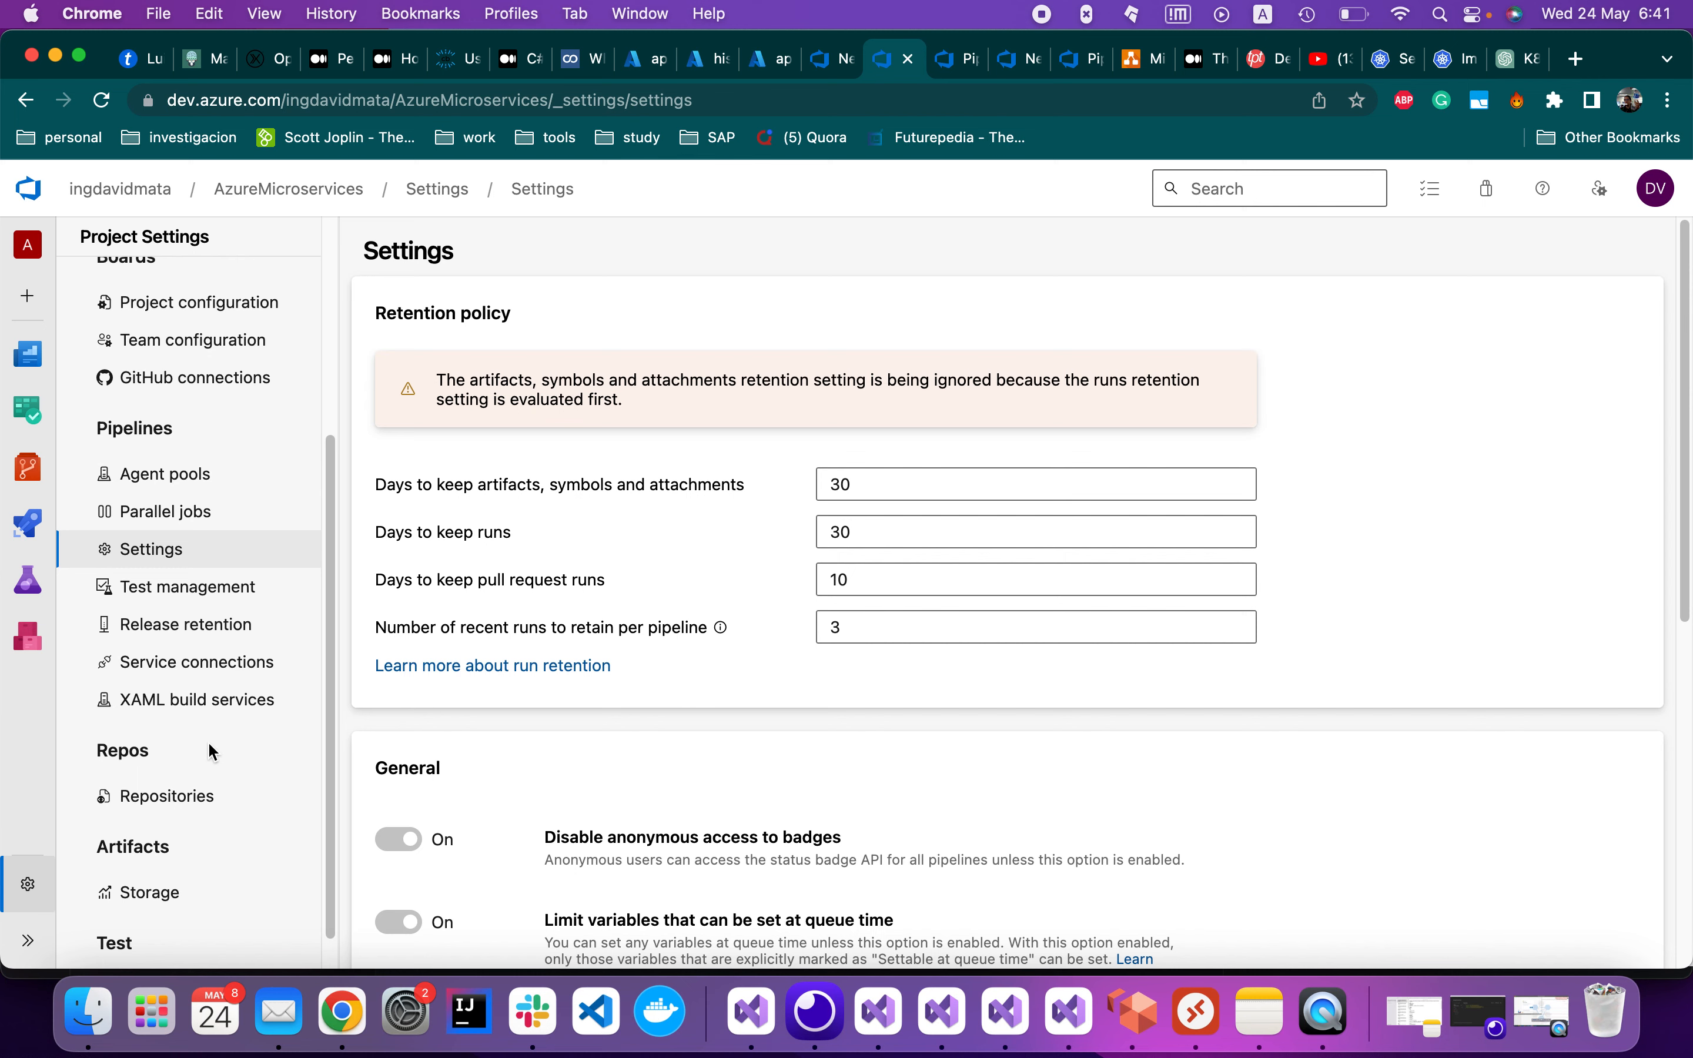
click(222, 662)
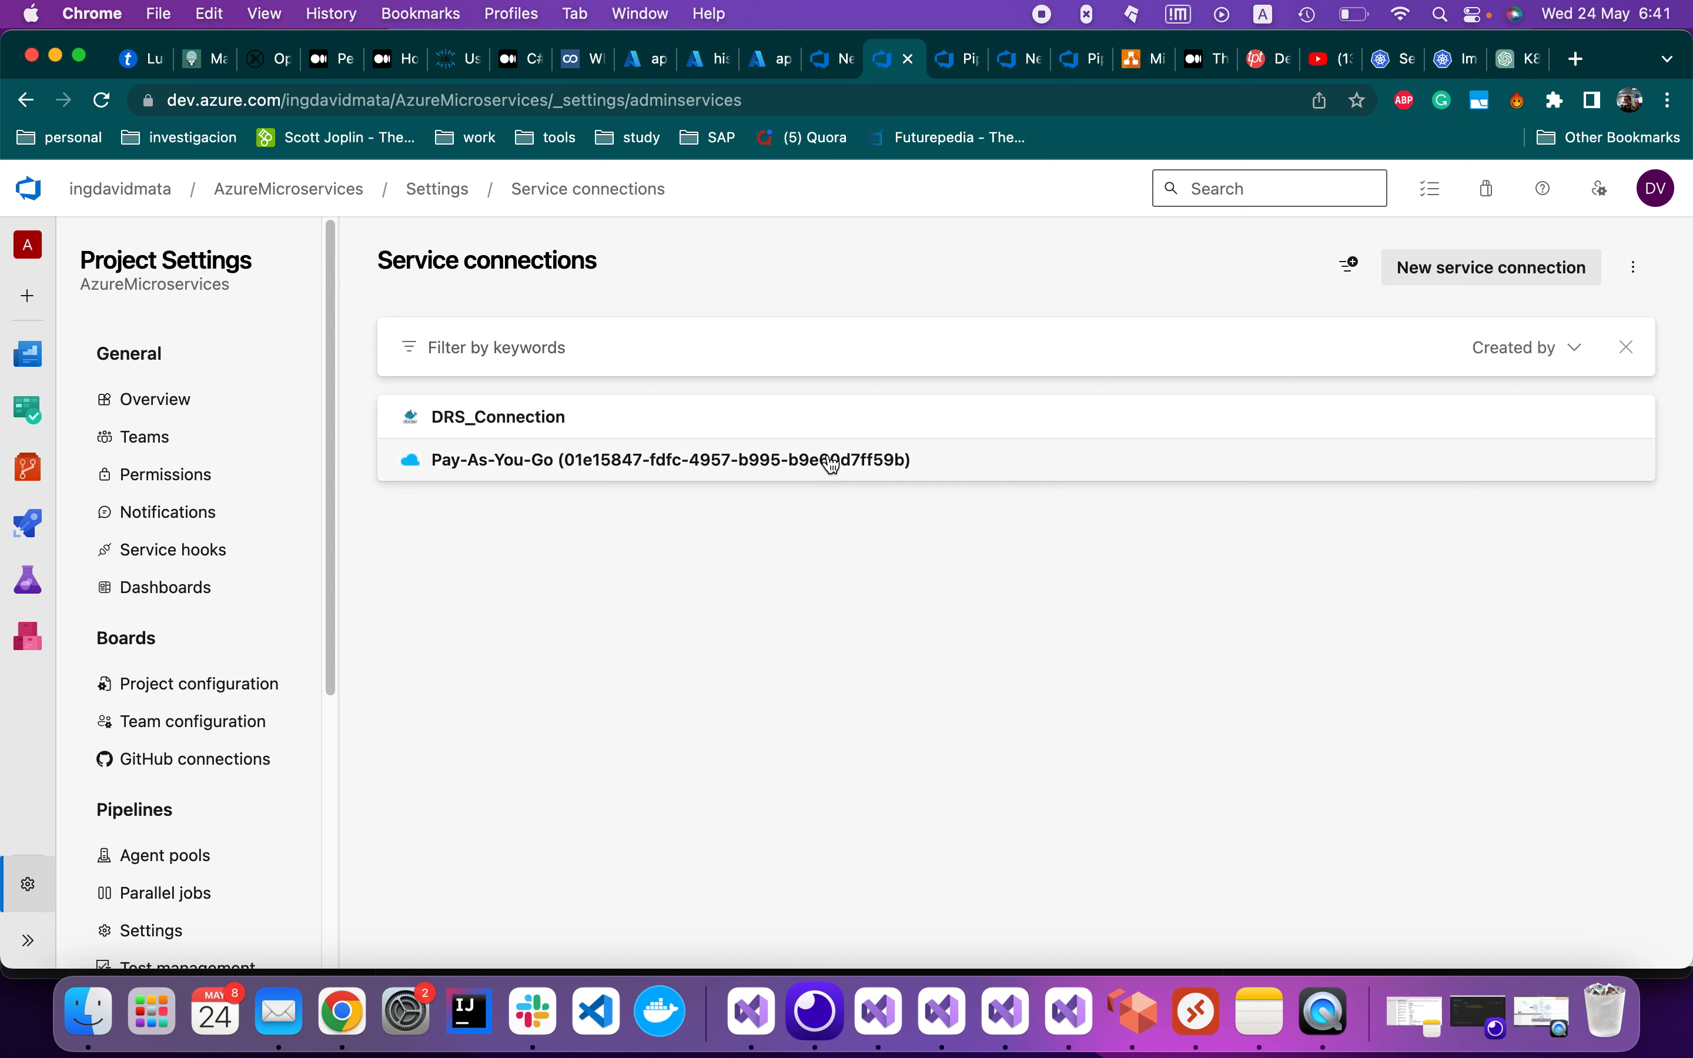
click(923, 462)
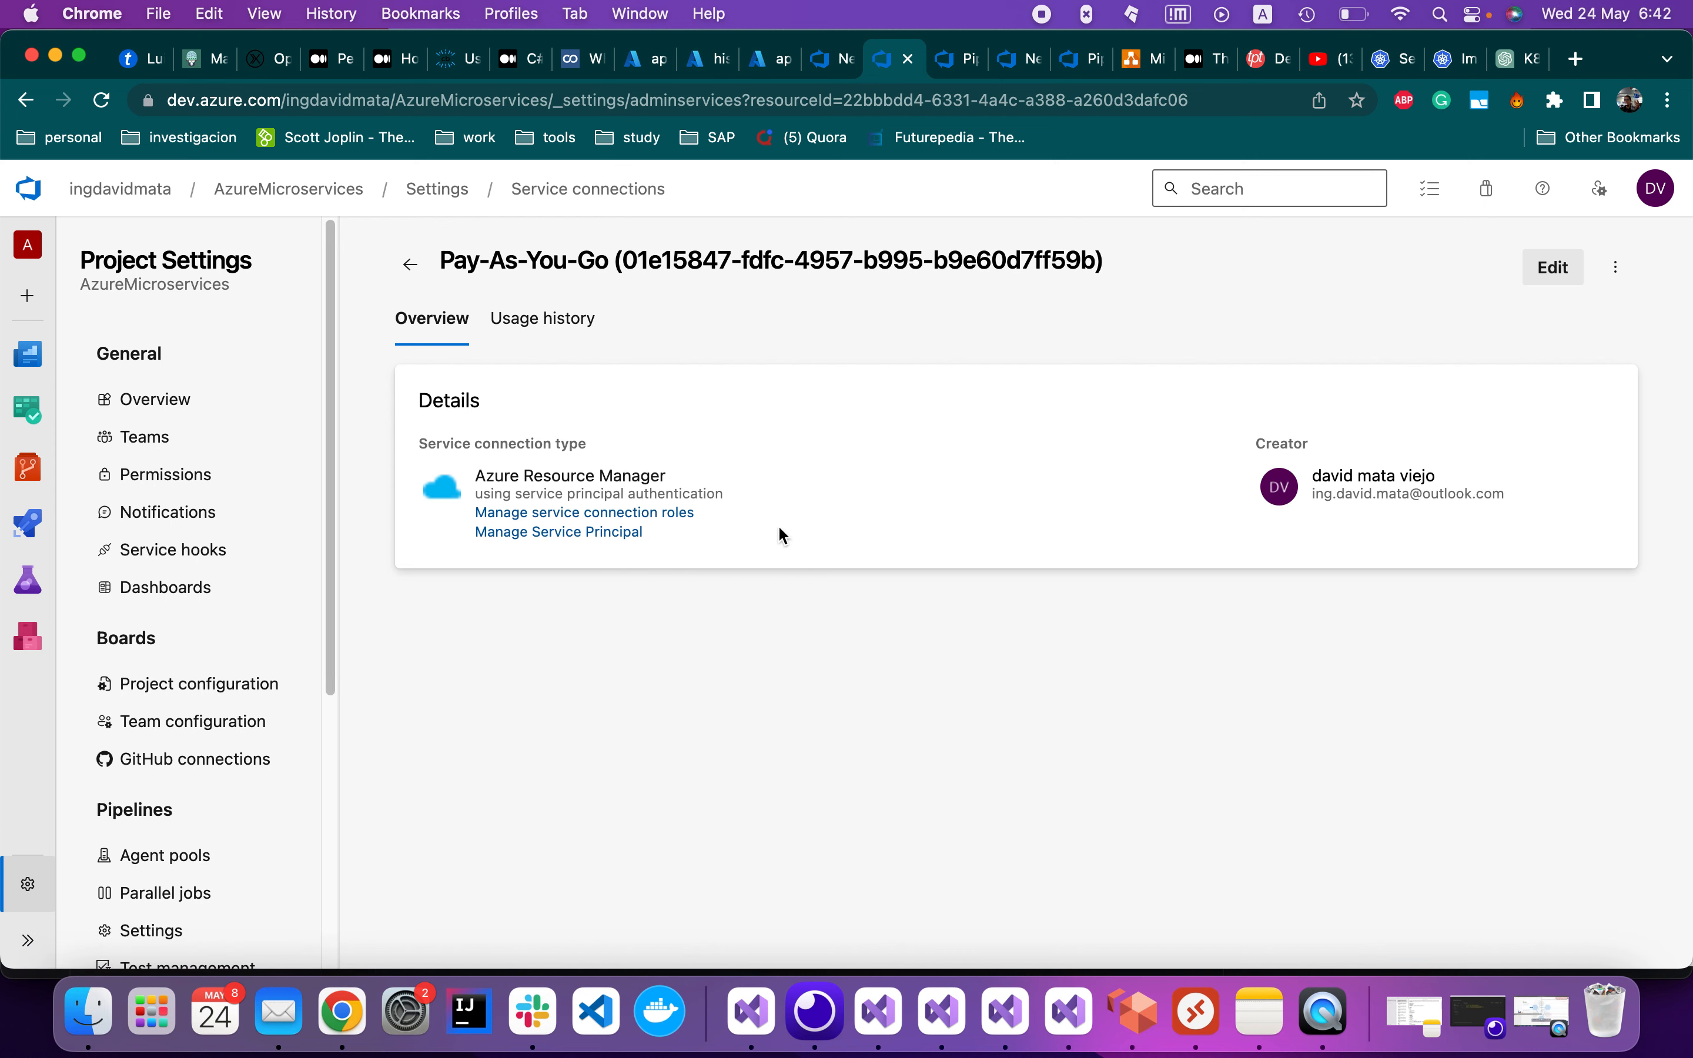
Set the kubectl secret type to dockerRegistry with Azure Container Registry as registry type
click(945, 66)
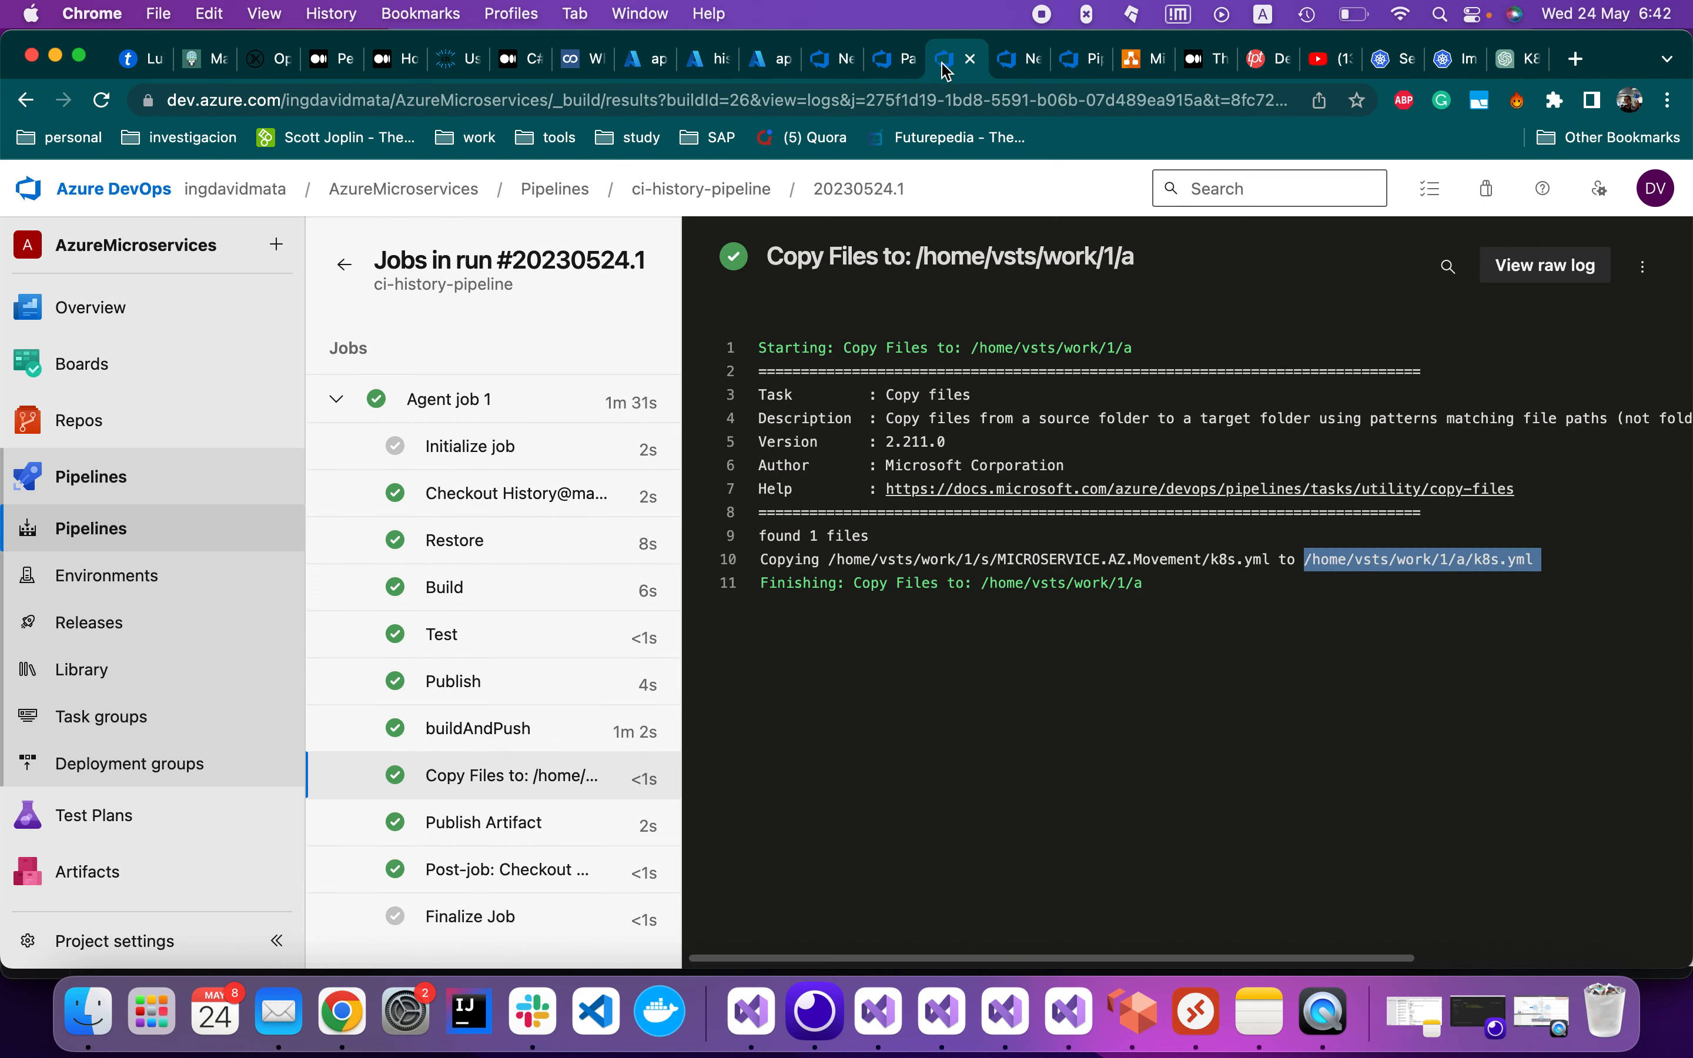
click(823, 70)
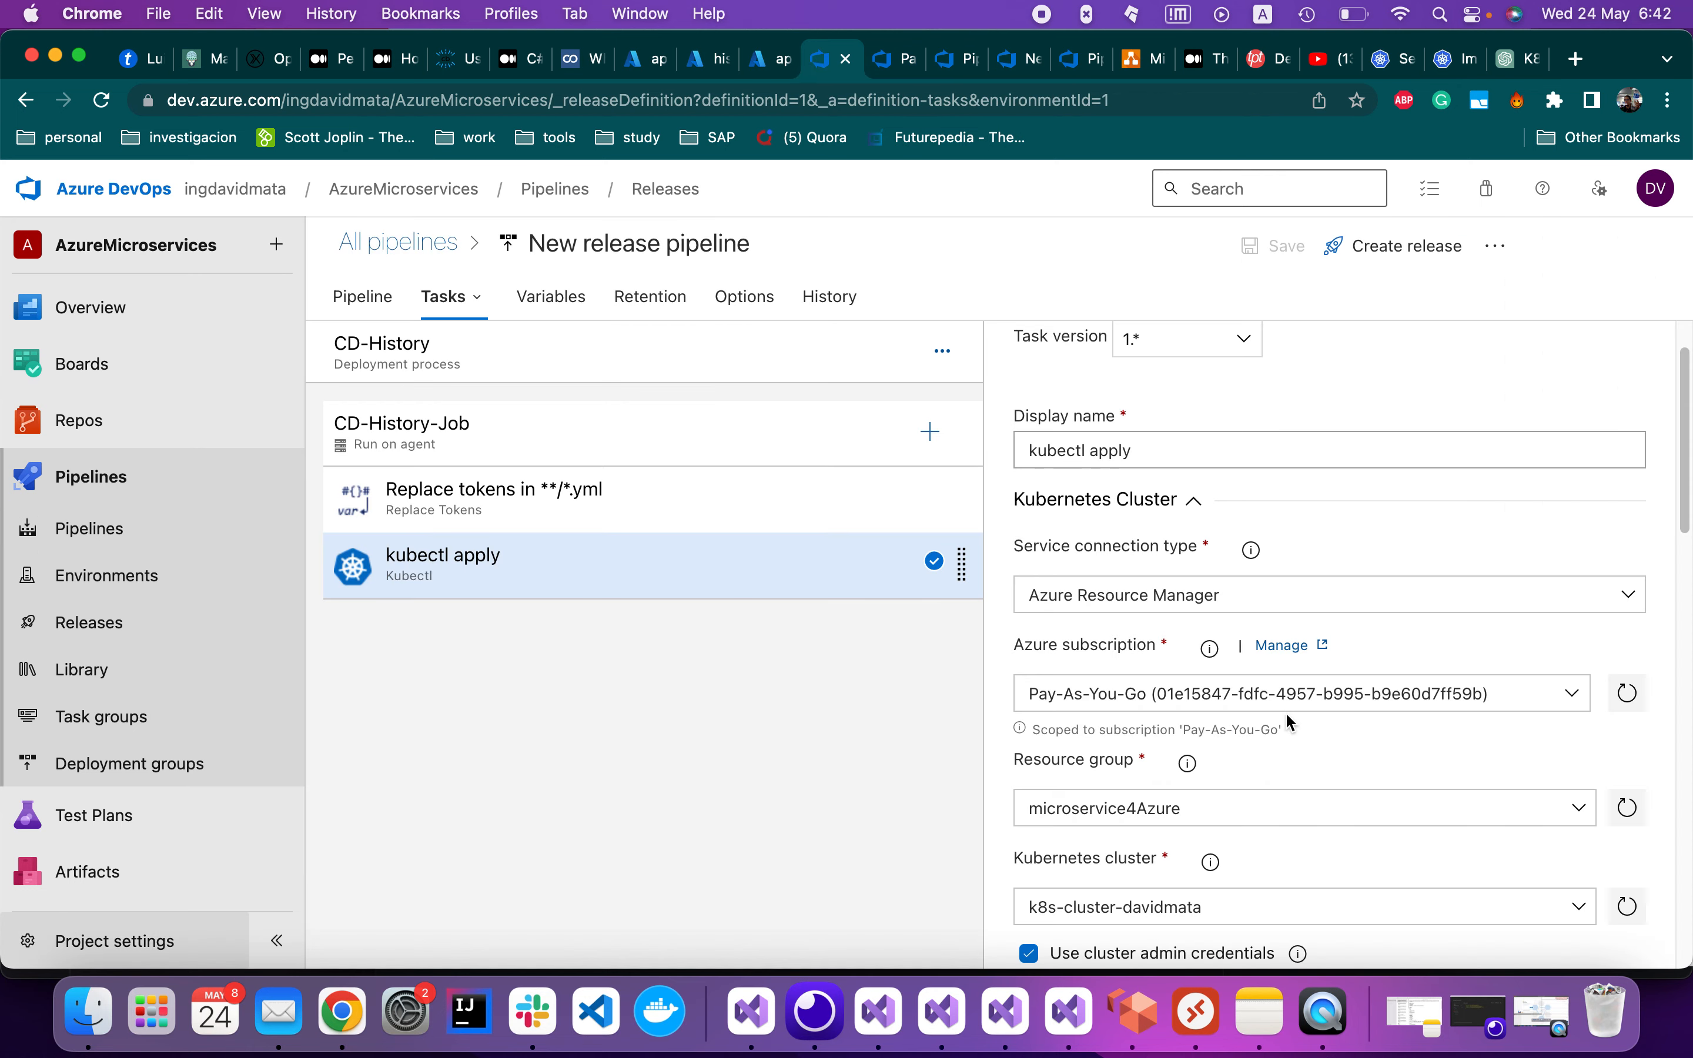
scroll(1193, 630, down, 10)
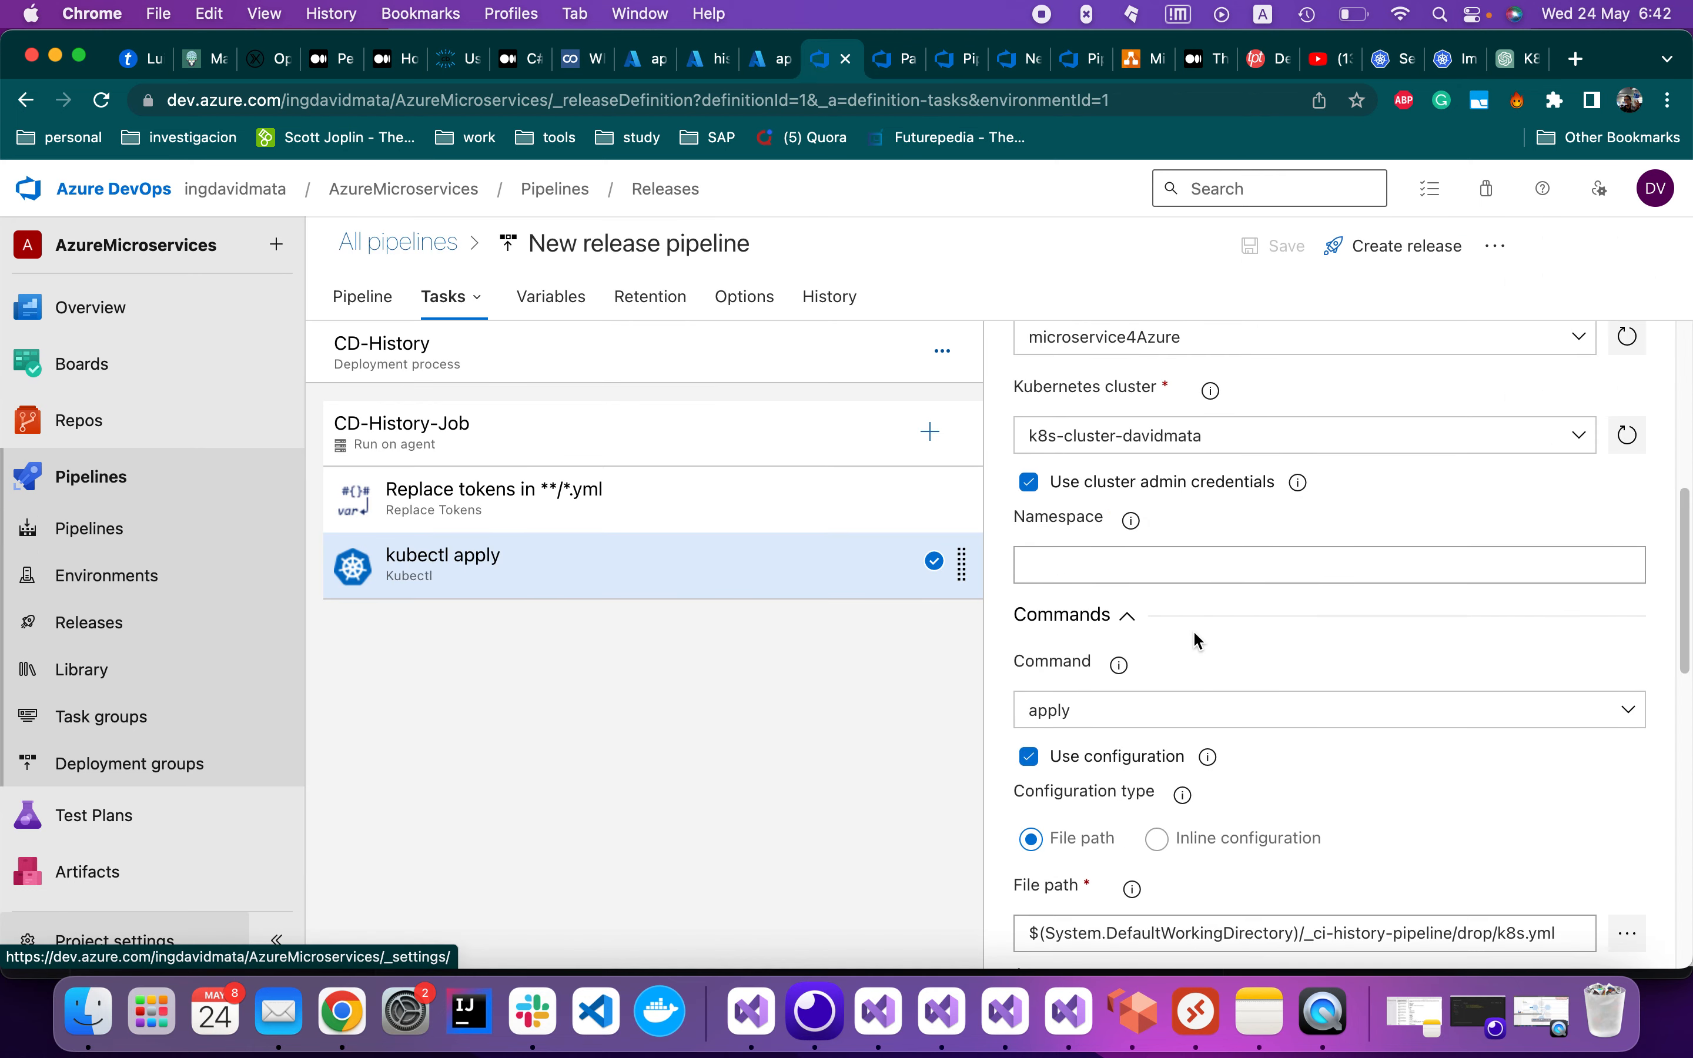
scroll(1193, 629, up, 1)
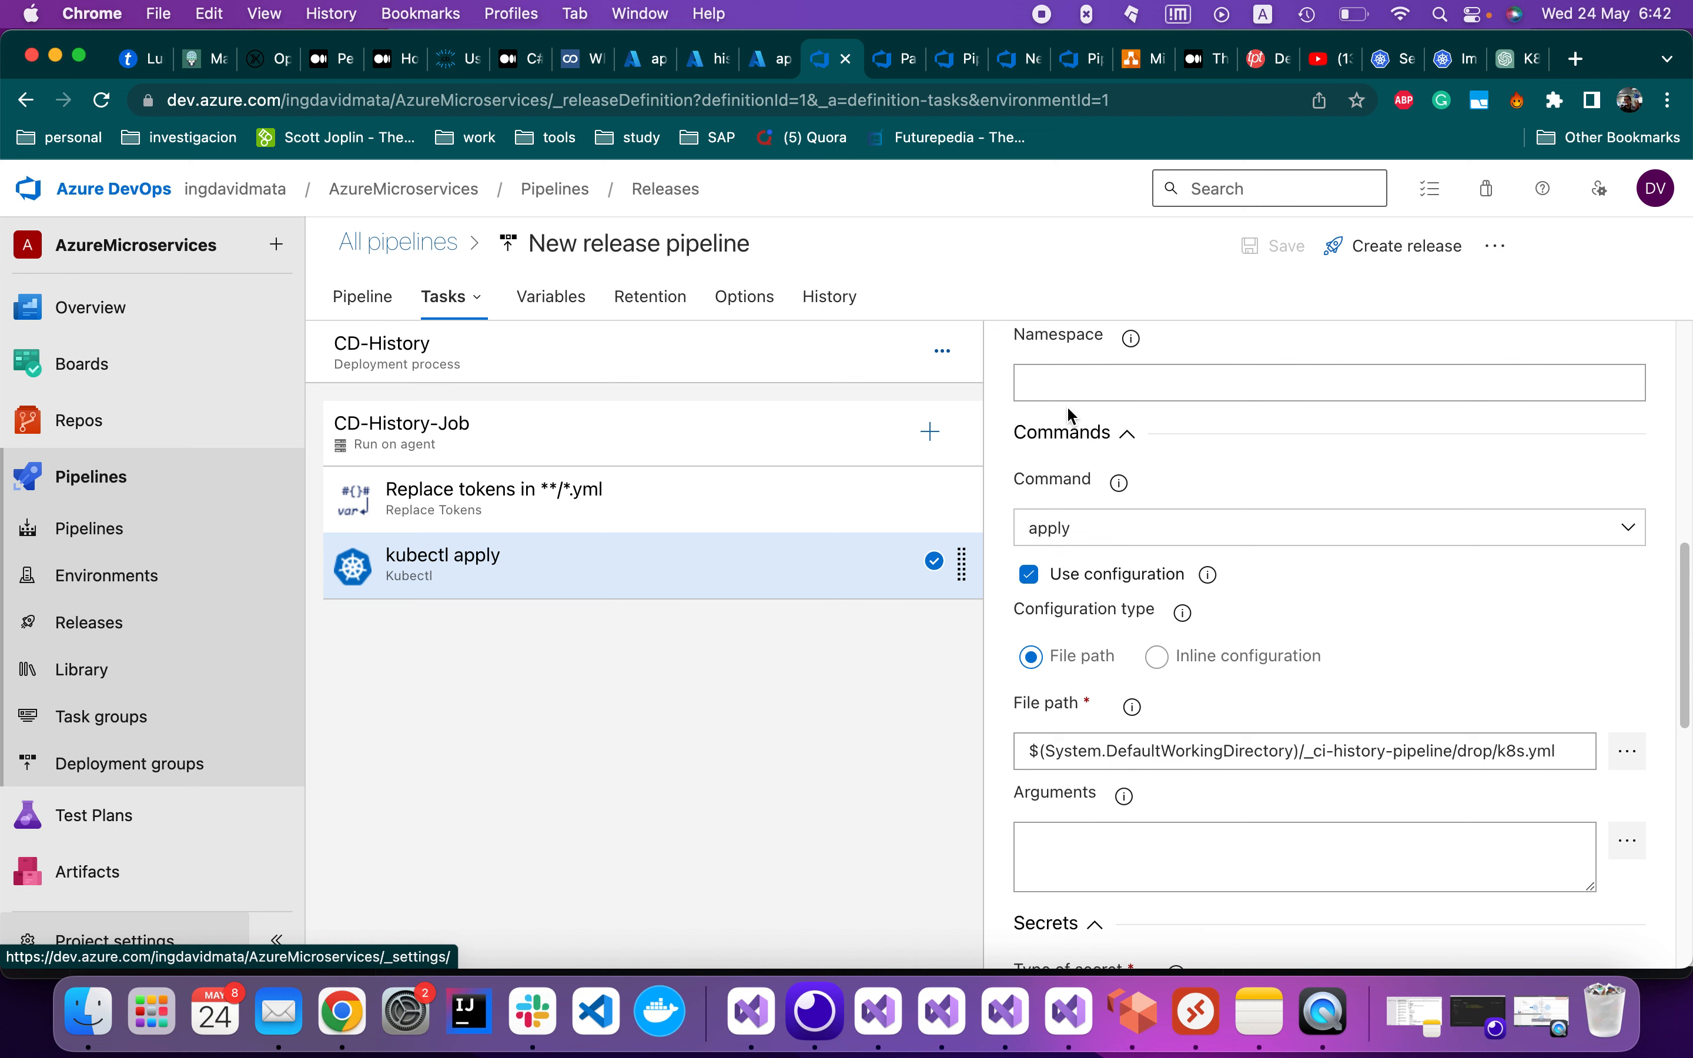
scroll(1254, 623, down, 8)
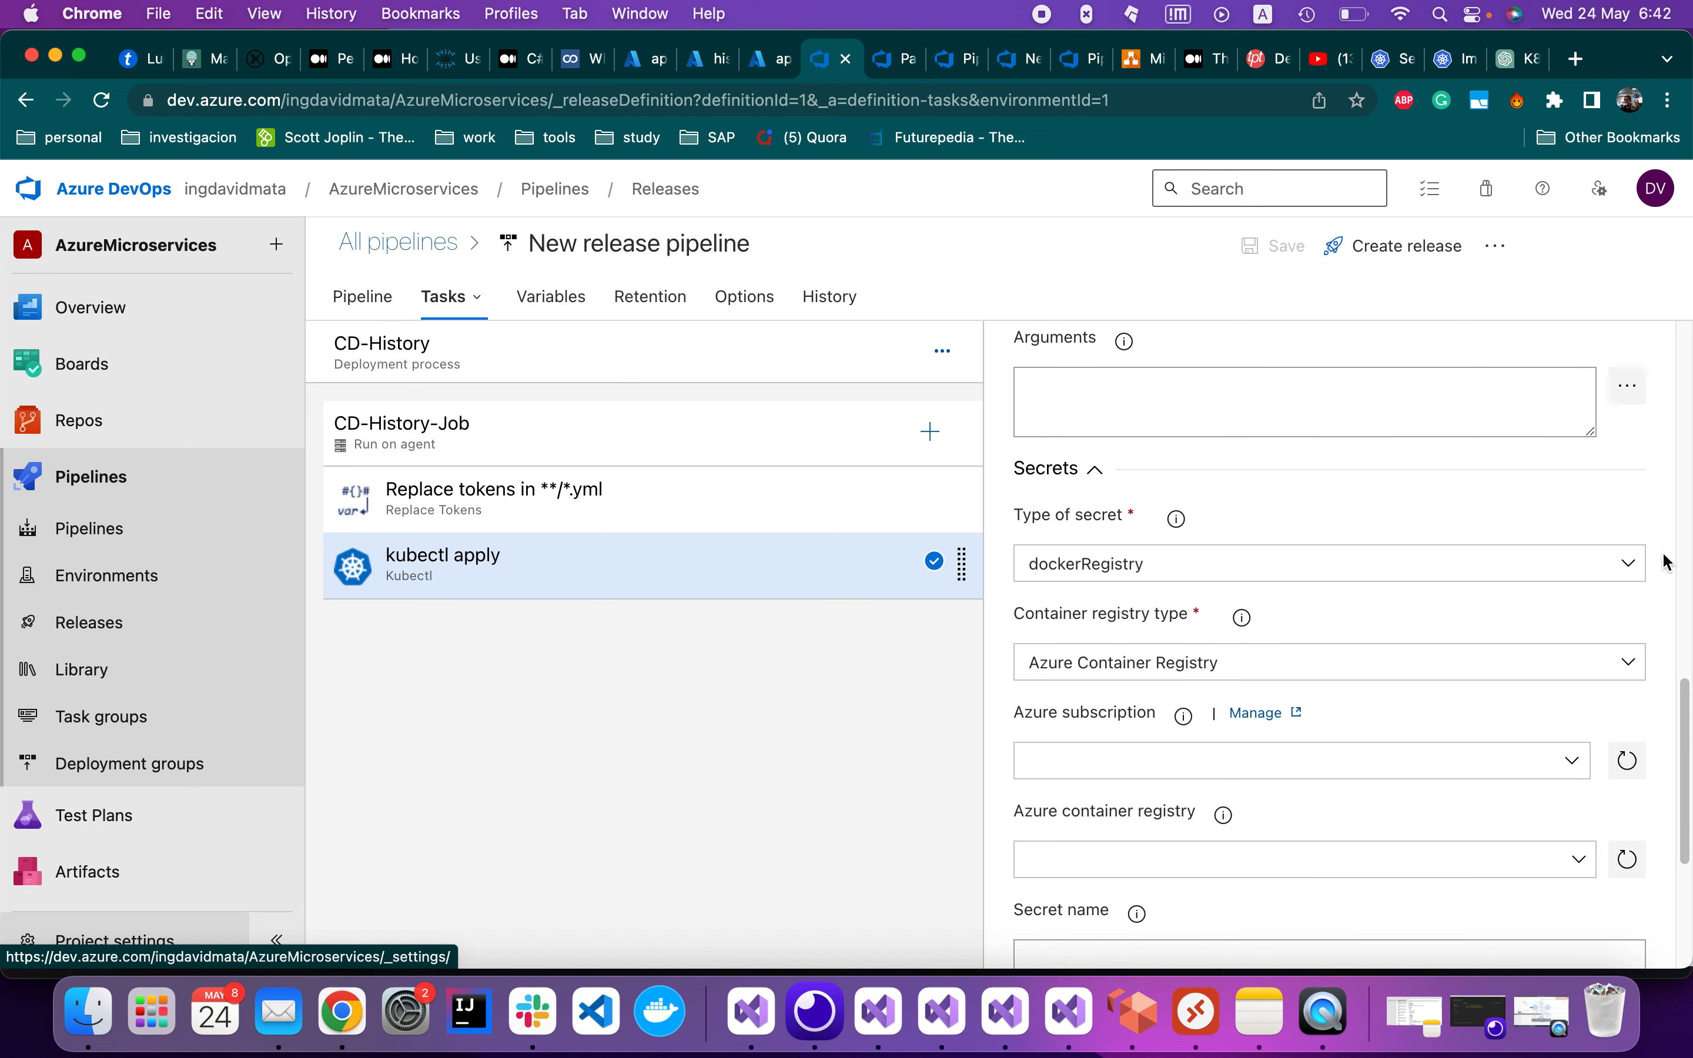
click(1632, 564)
click(1633, 568)
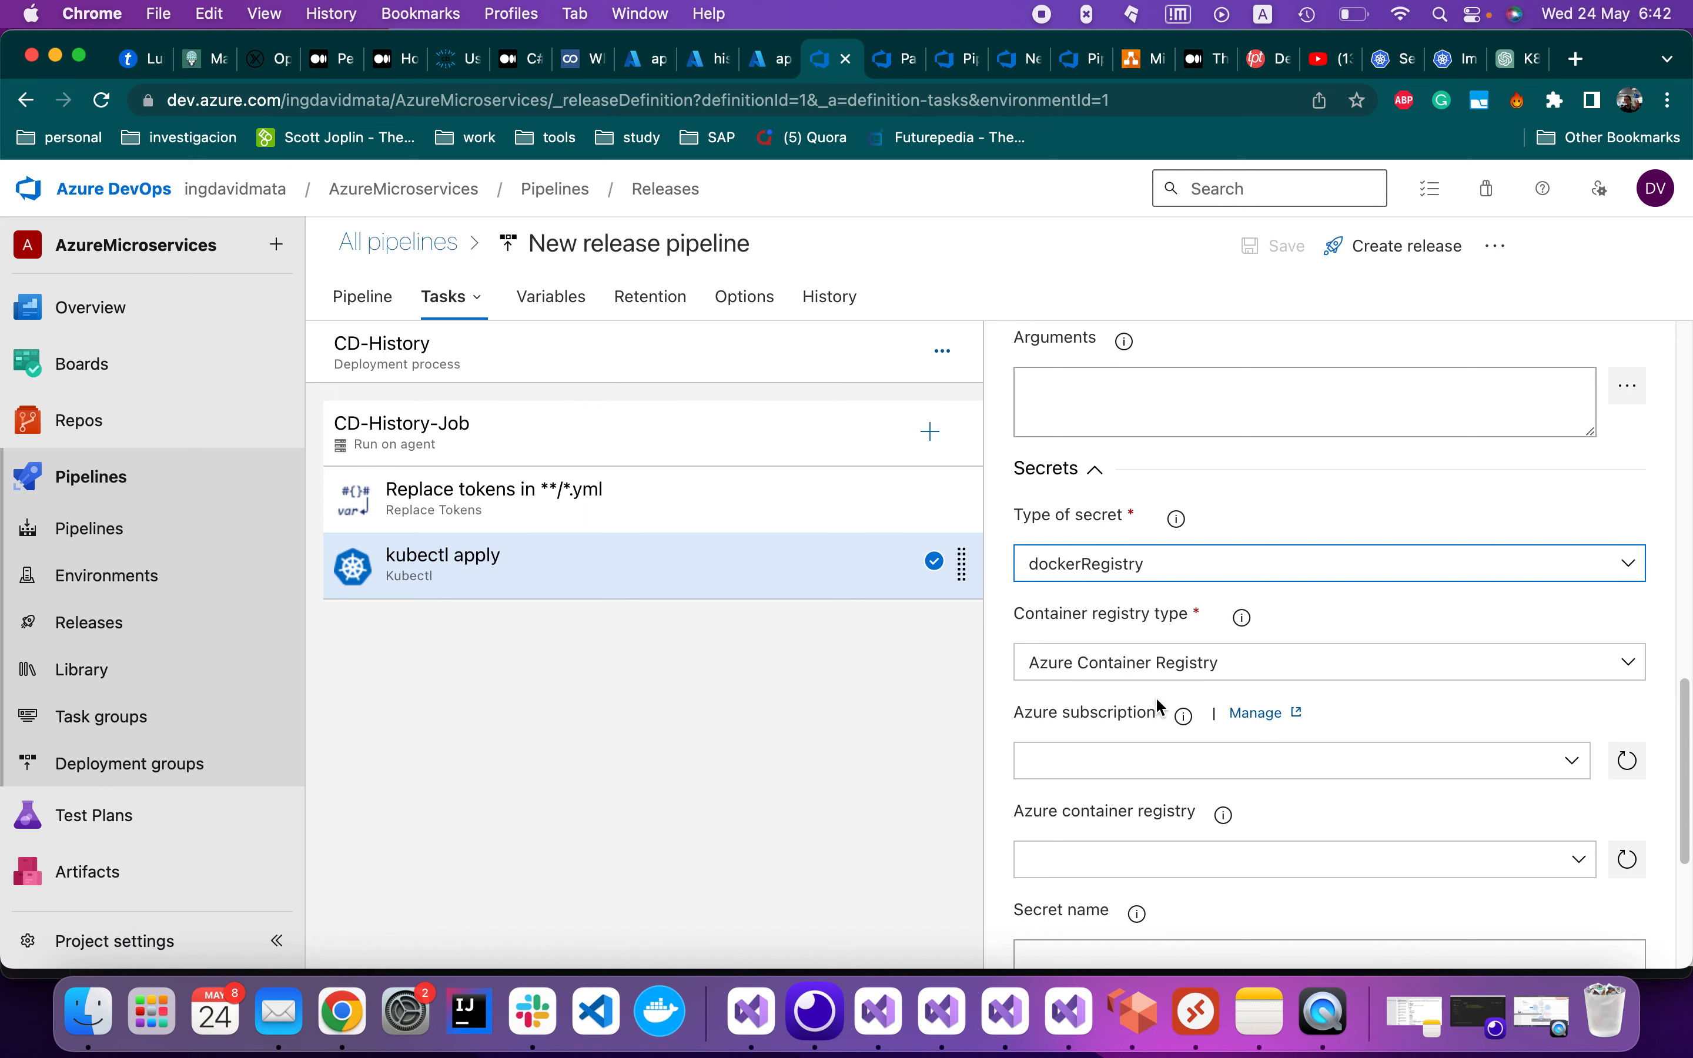
scroll(1158, 700, down, 2)
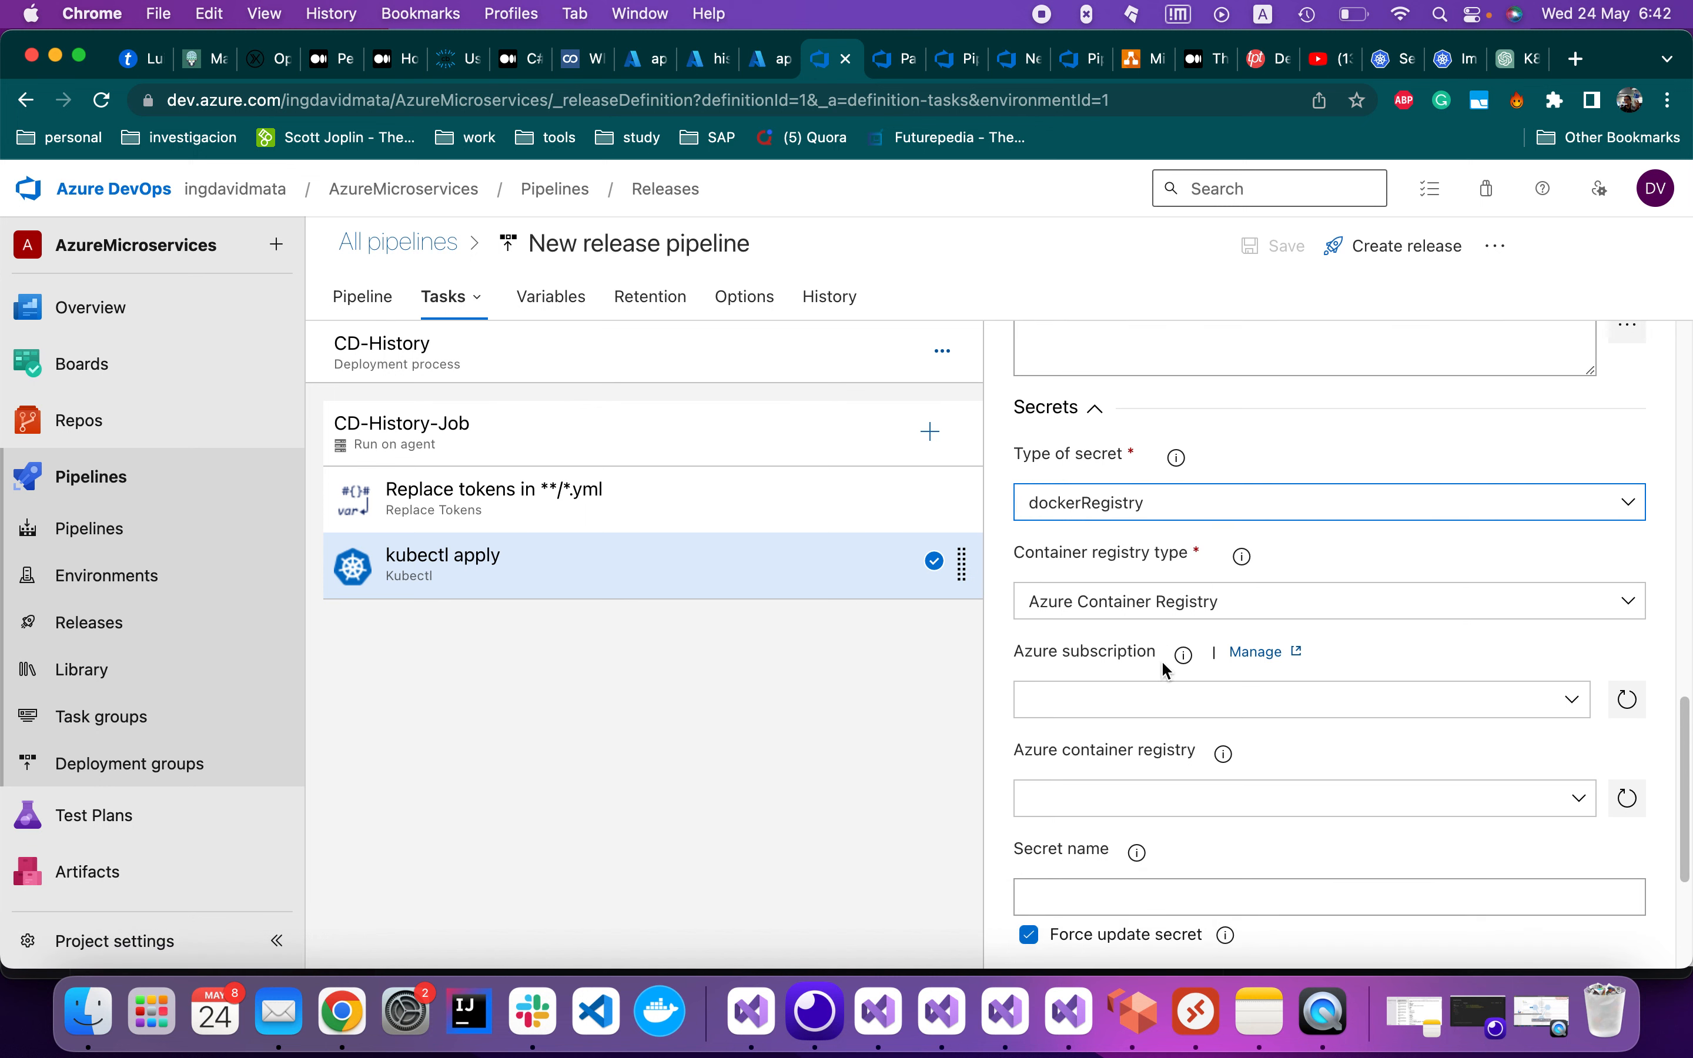
click(1476, 618)
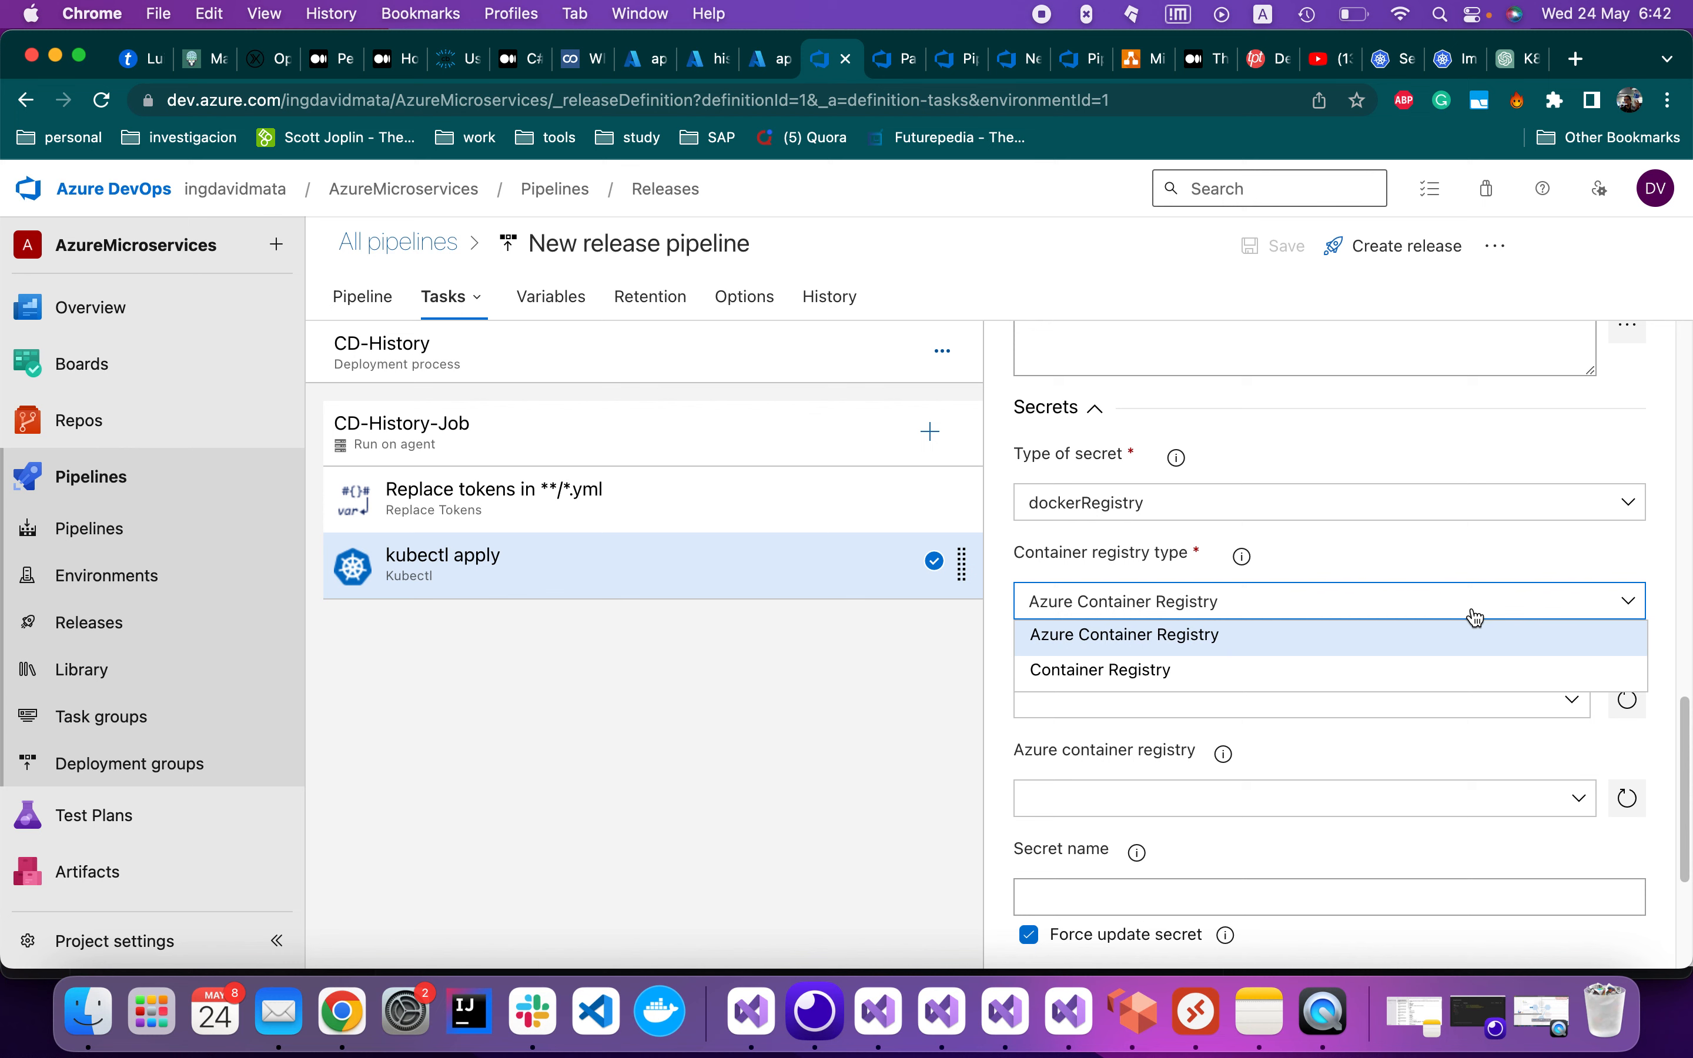
click(1476, 617)
scroll(1252, 673, down, 2)
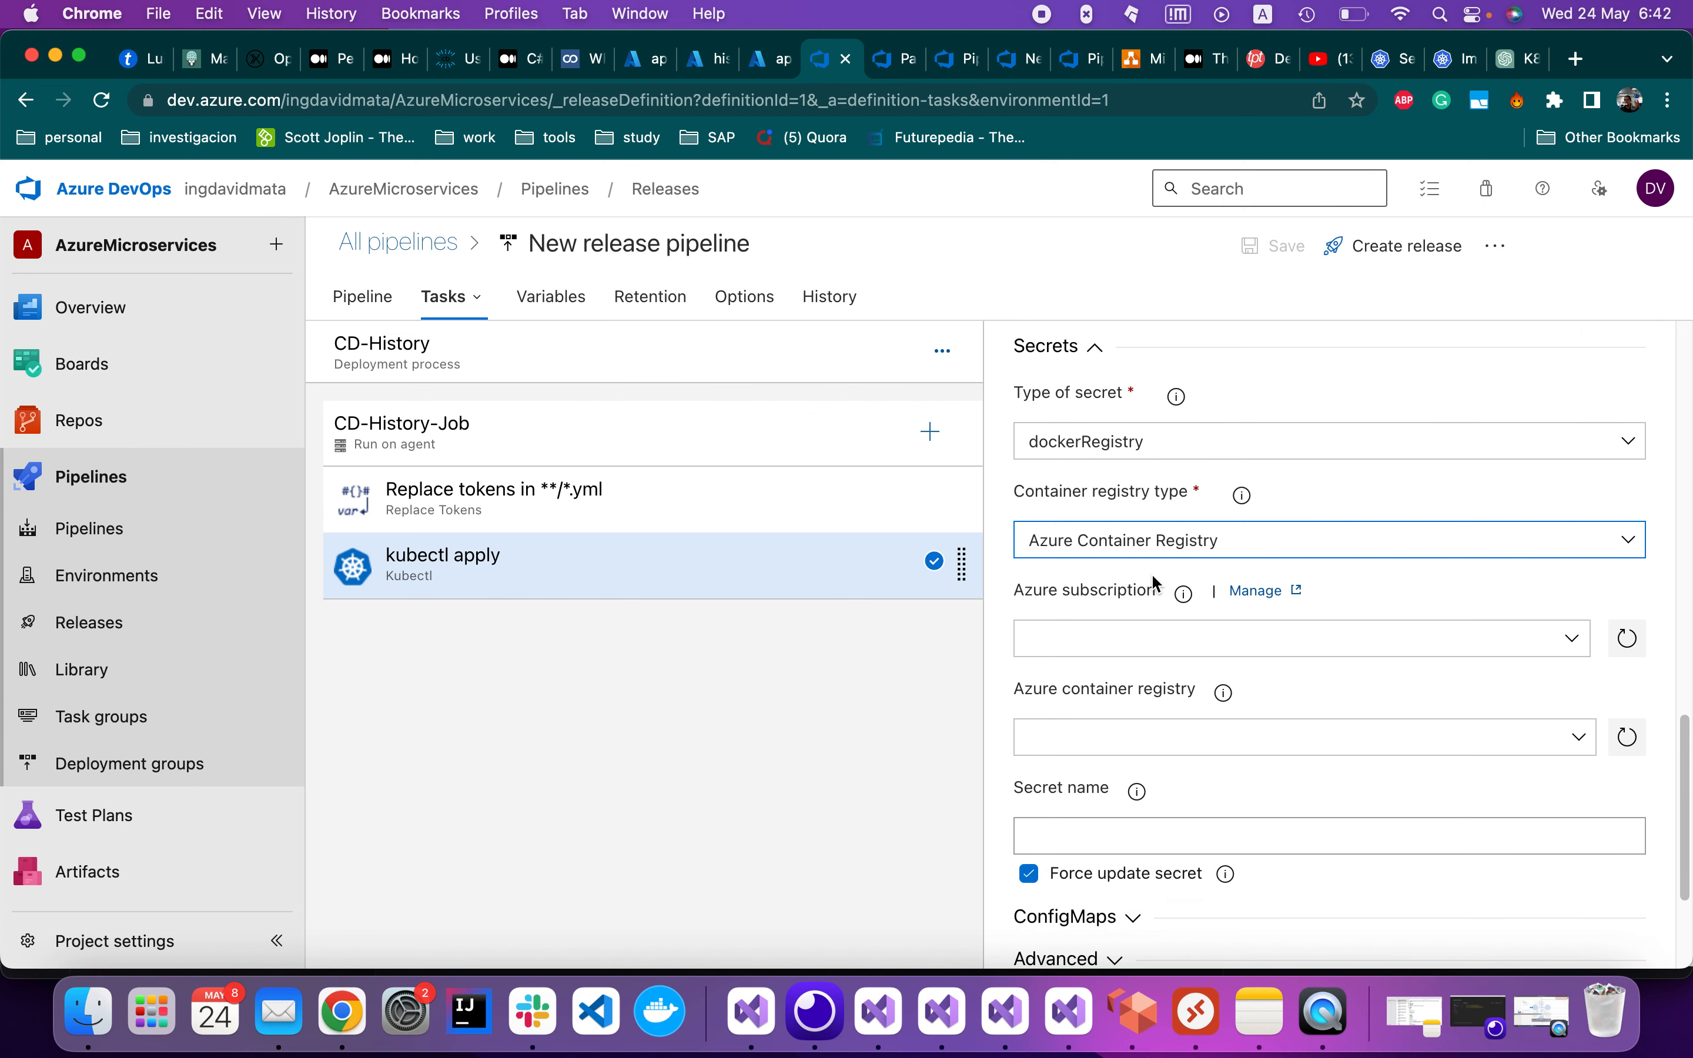
Choose the Pay-As-You-Go subscription and the containerregistrydmv registry
click(1574, 647)
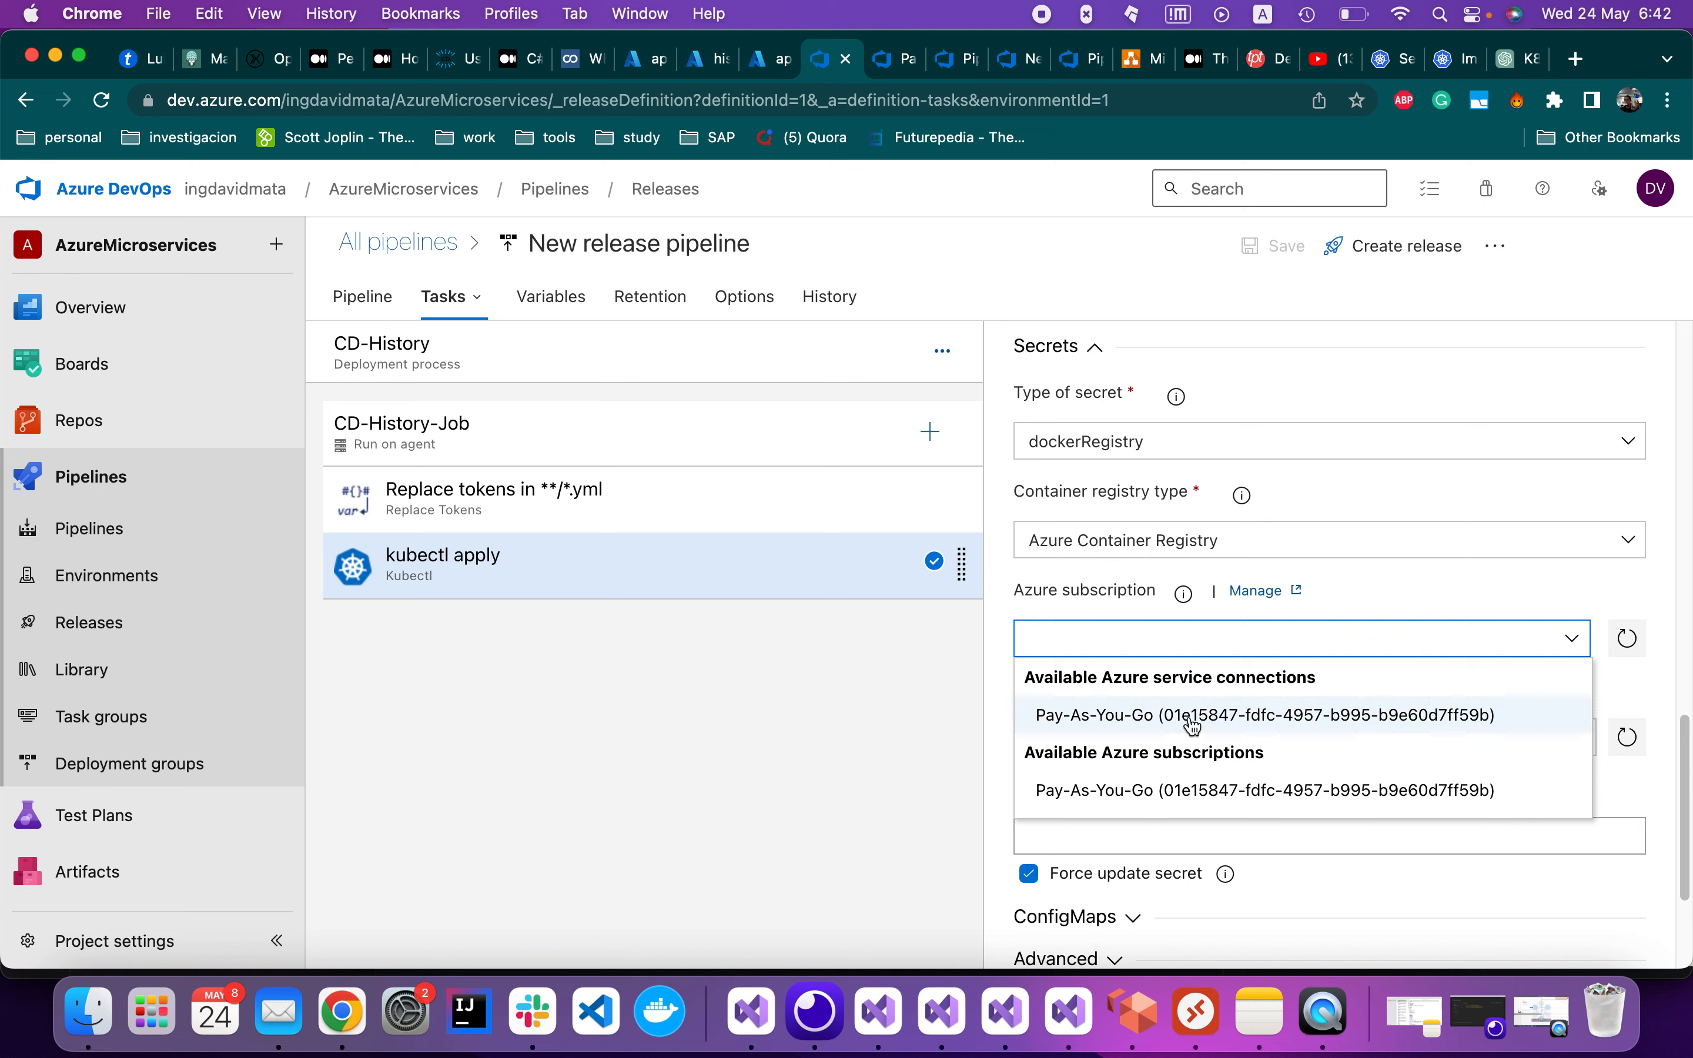
click(1223, 717)
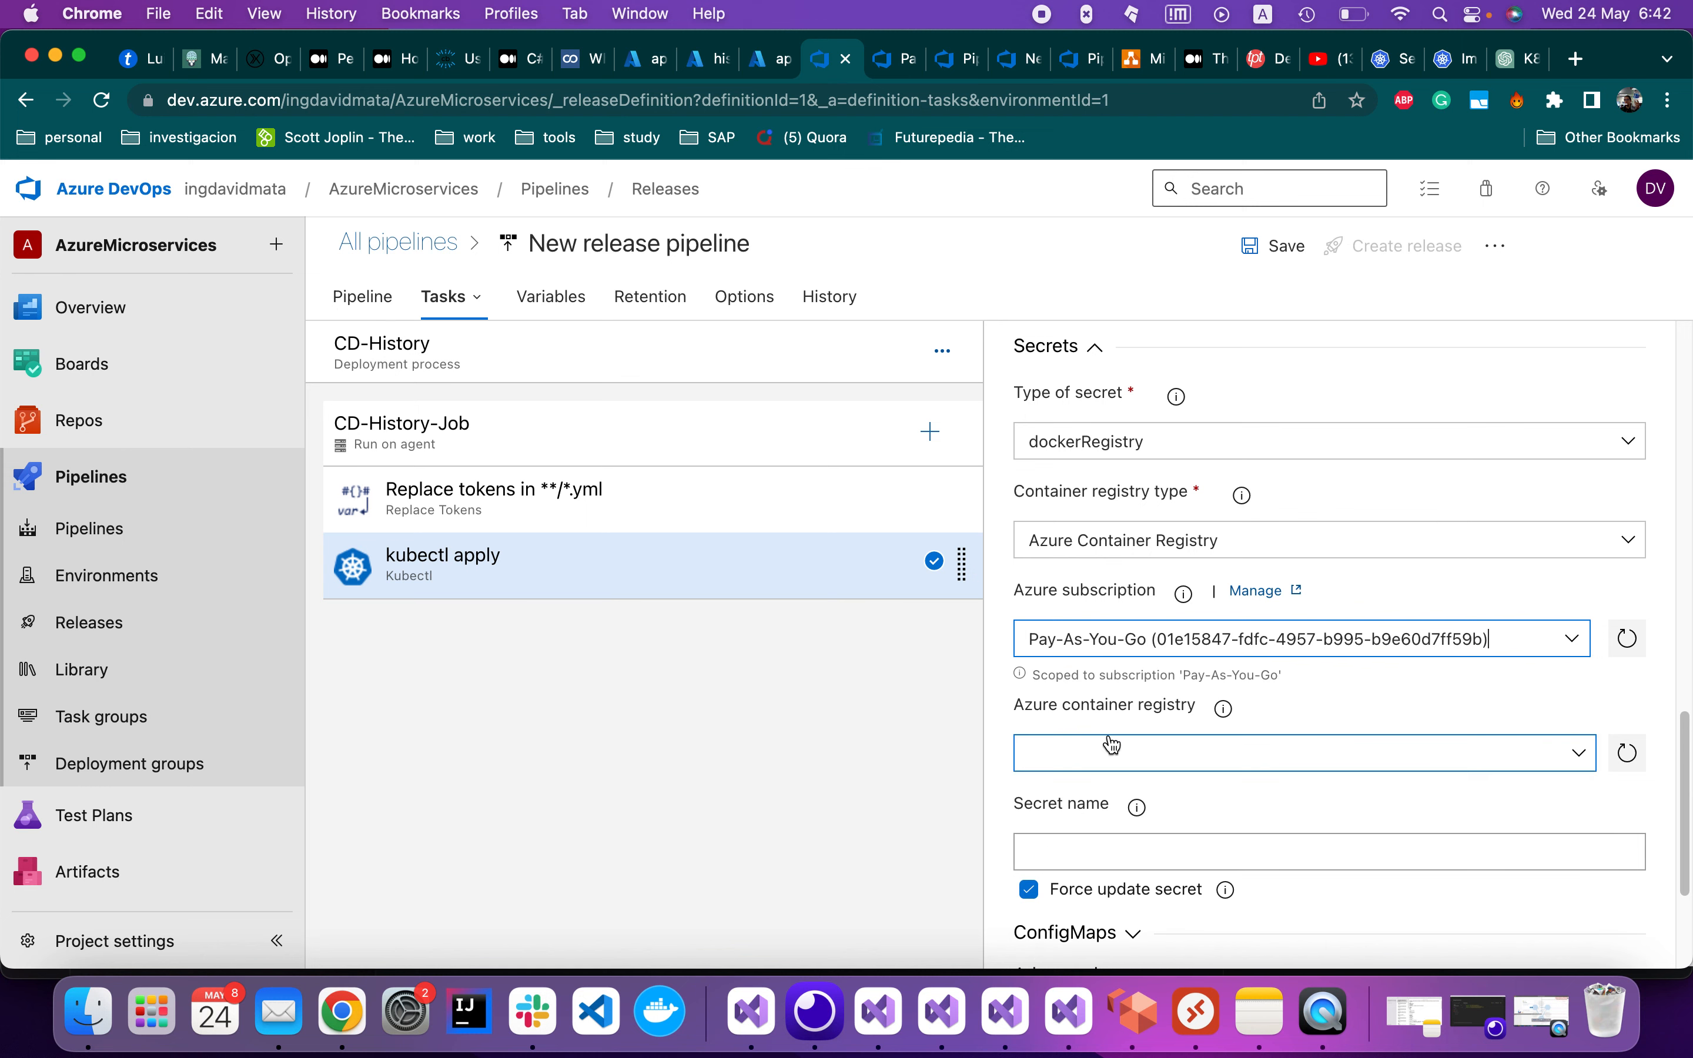
click(1522, 758)
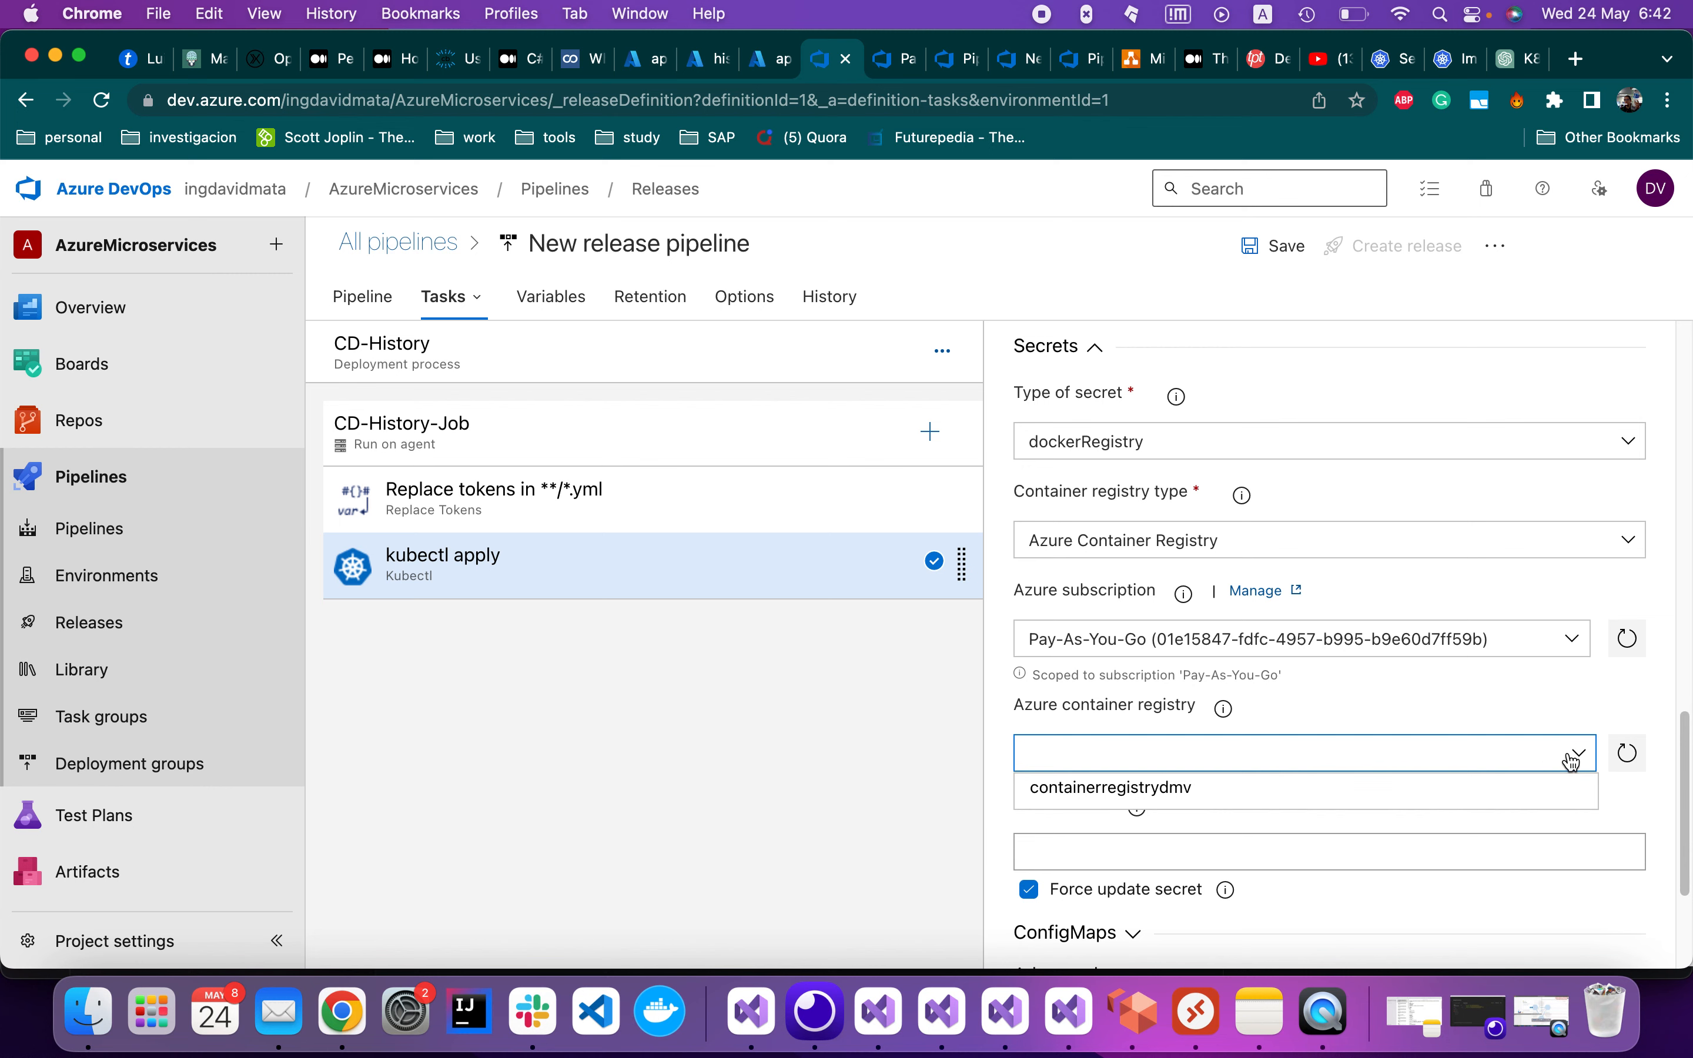
click(1201, 789)
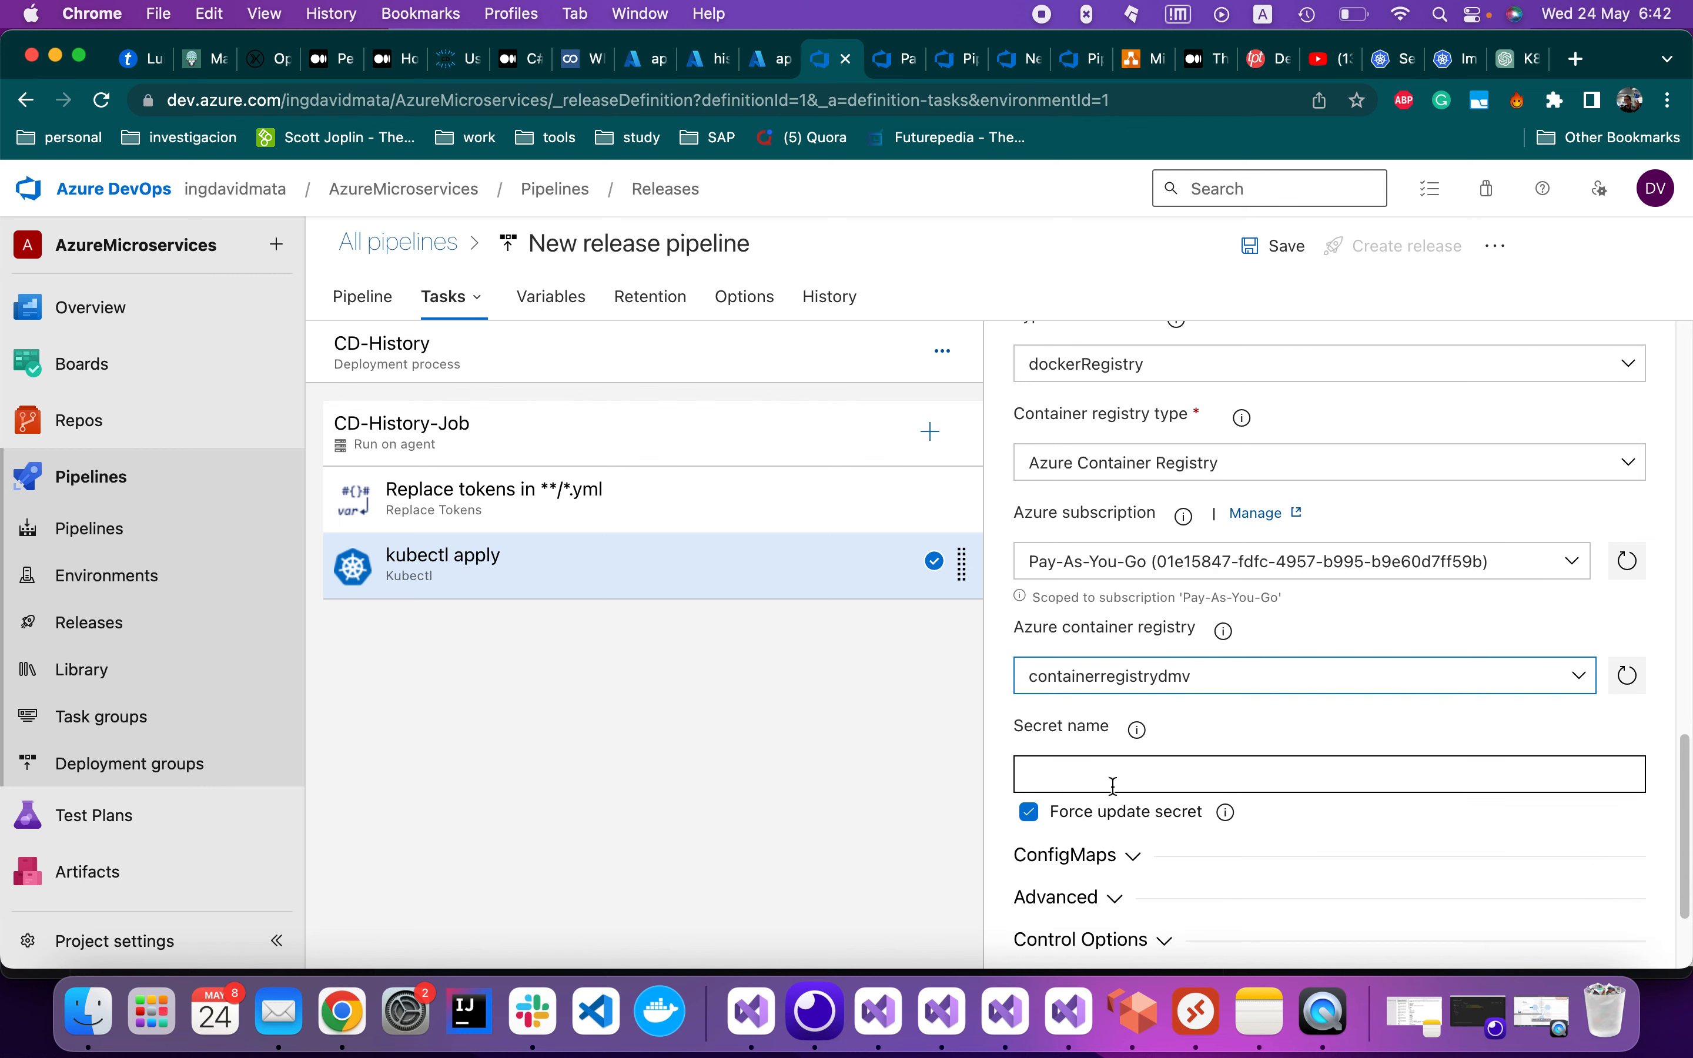
Copy the image pull secret name from k8s.yml into the Secret name field
click(836, 1005)
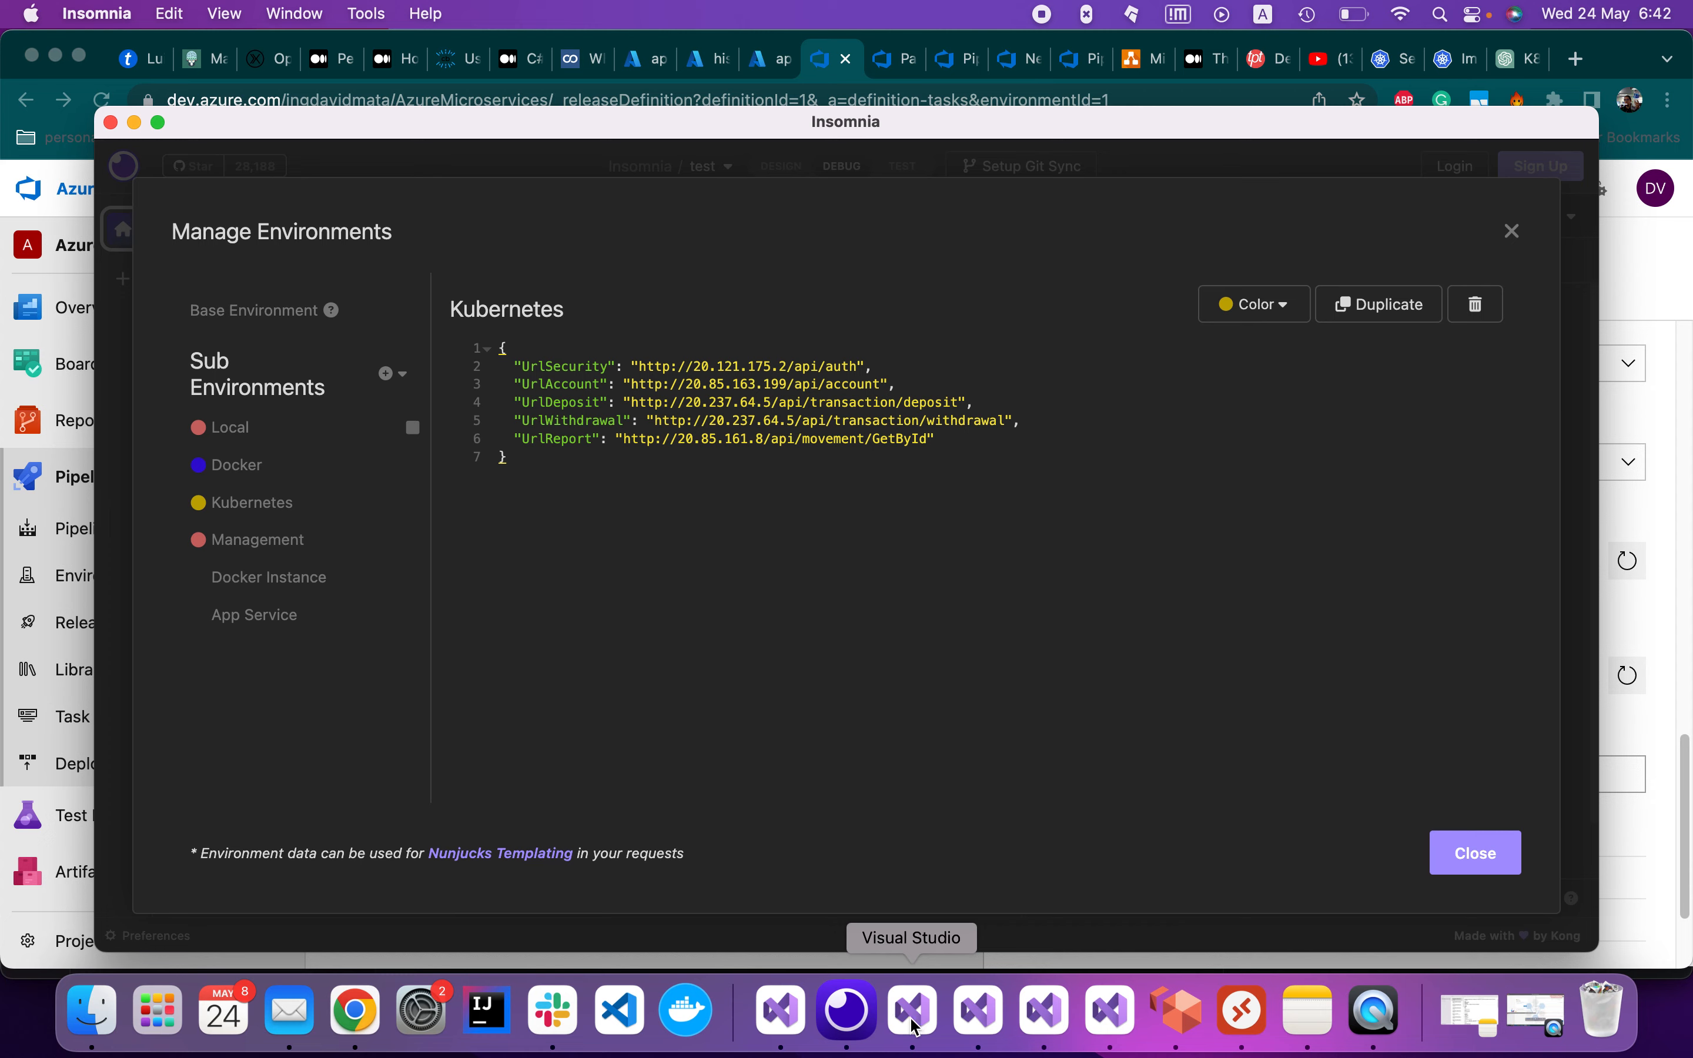
click(910, 1023)
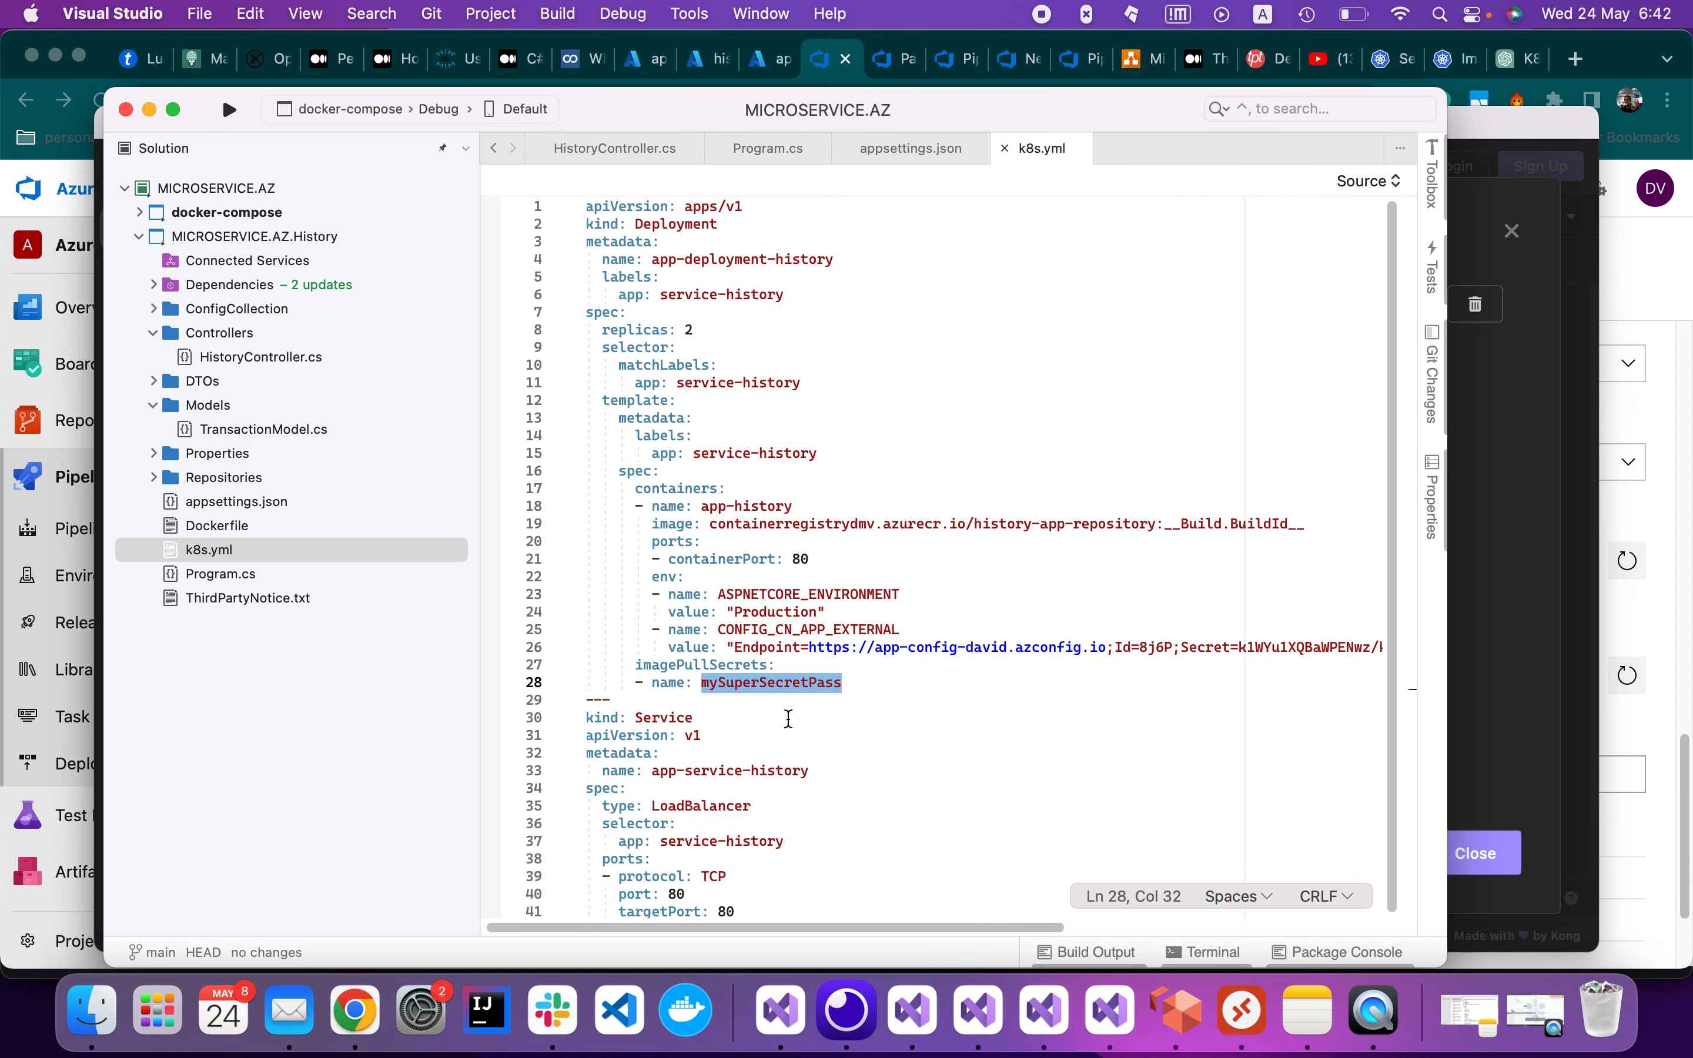
right_click(803, 679)
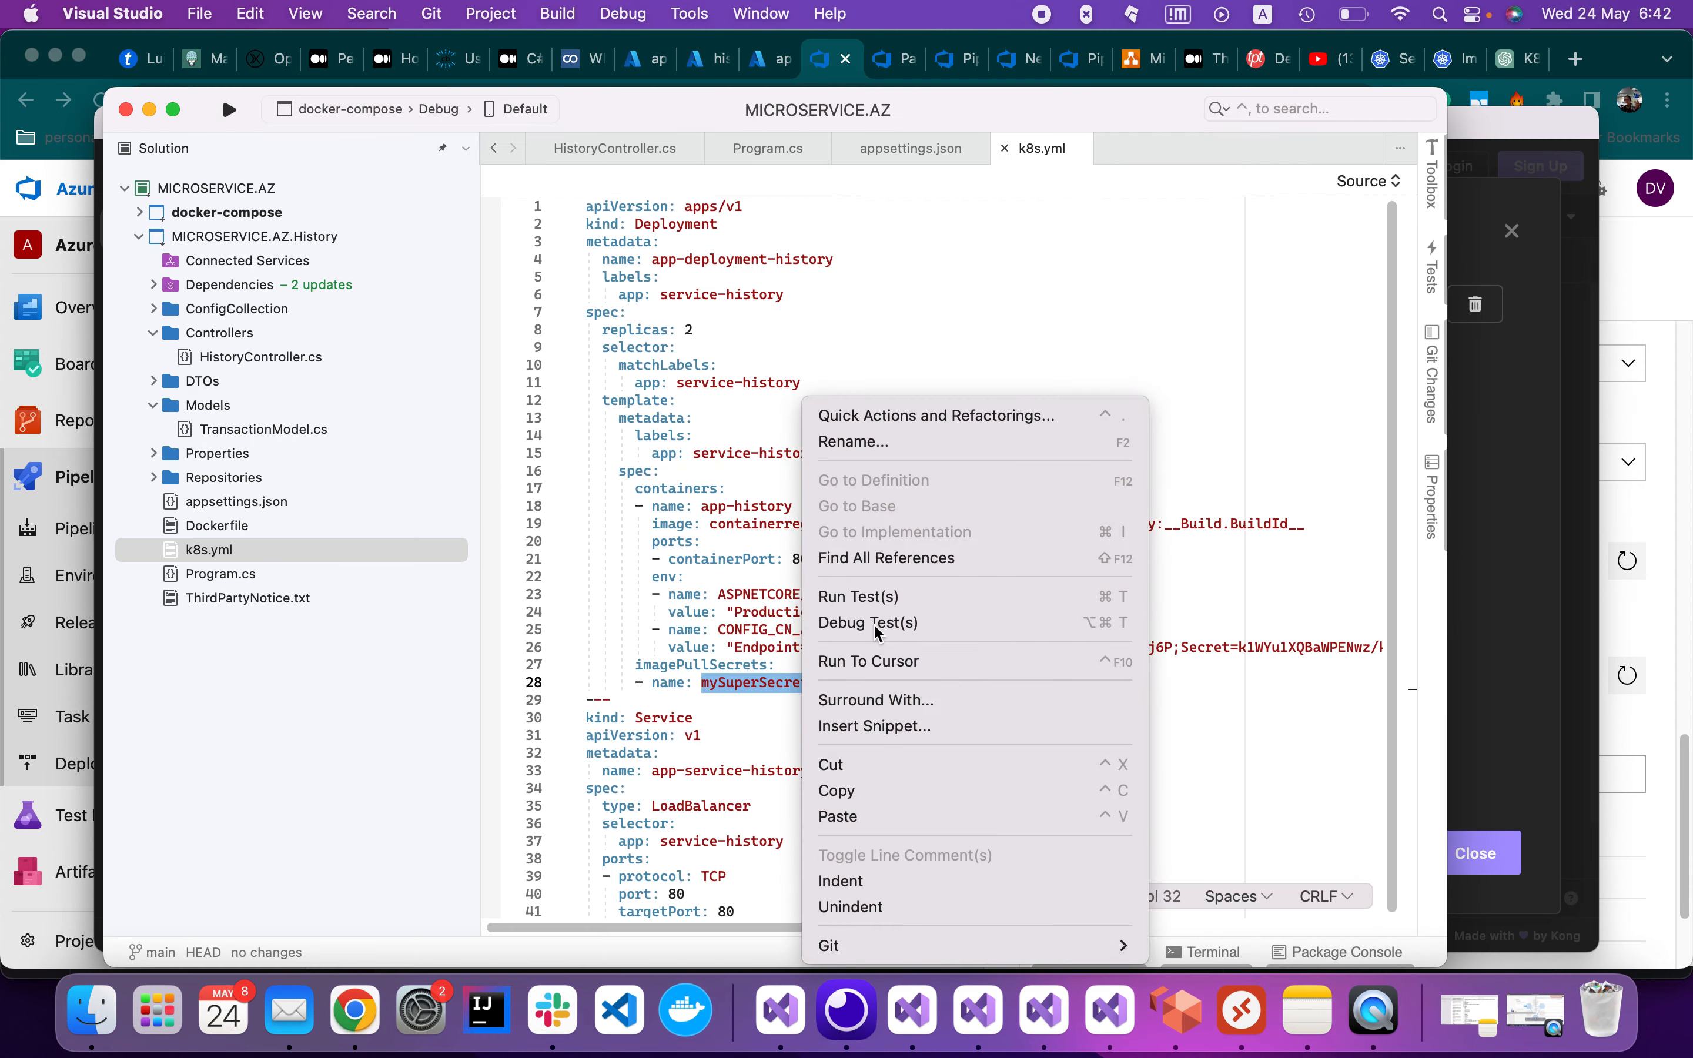
click(913, 791)
key(super+Tab)
click(1132, 783)
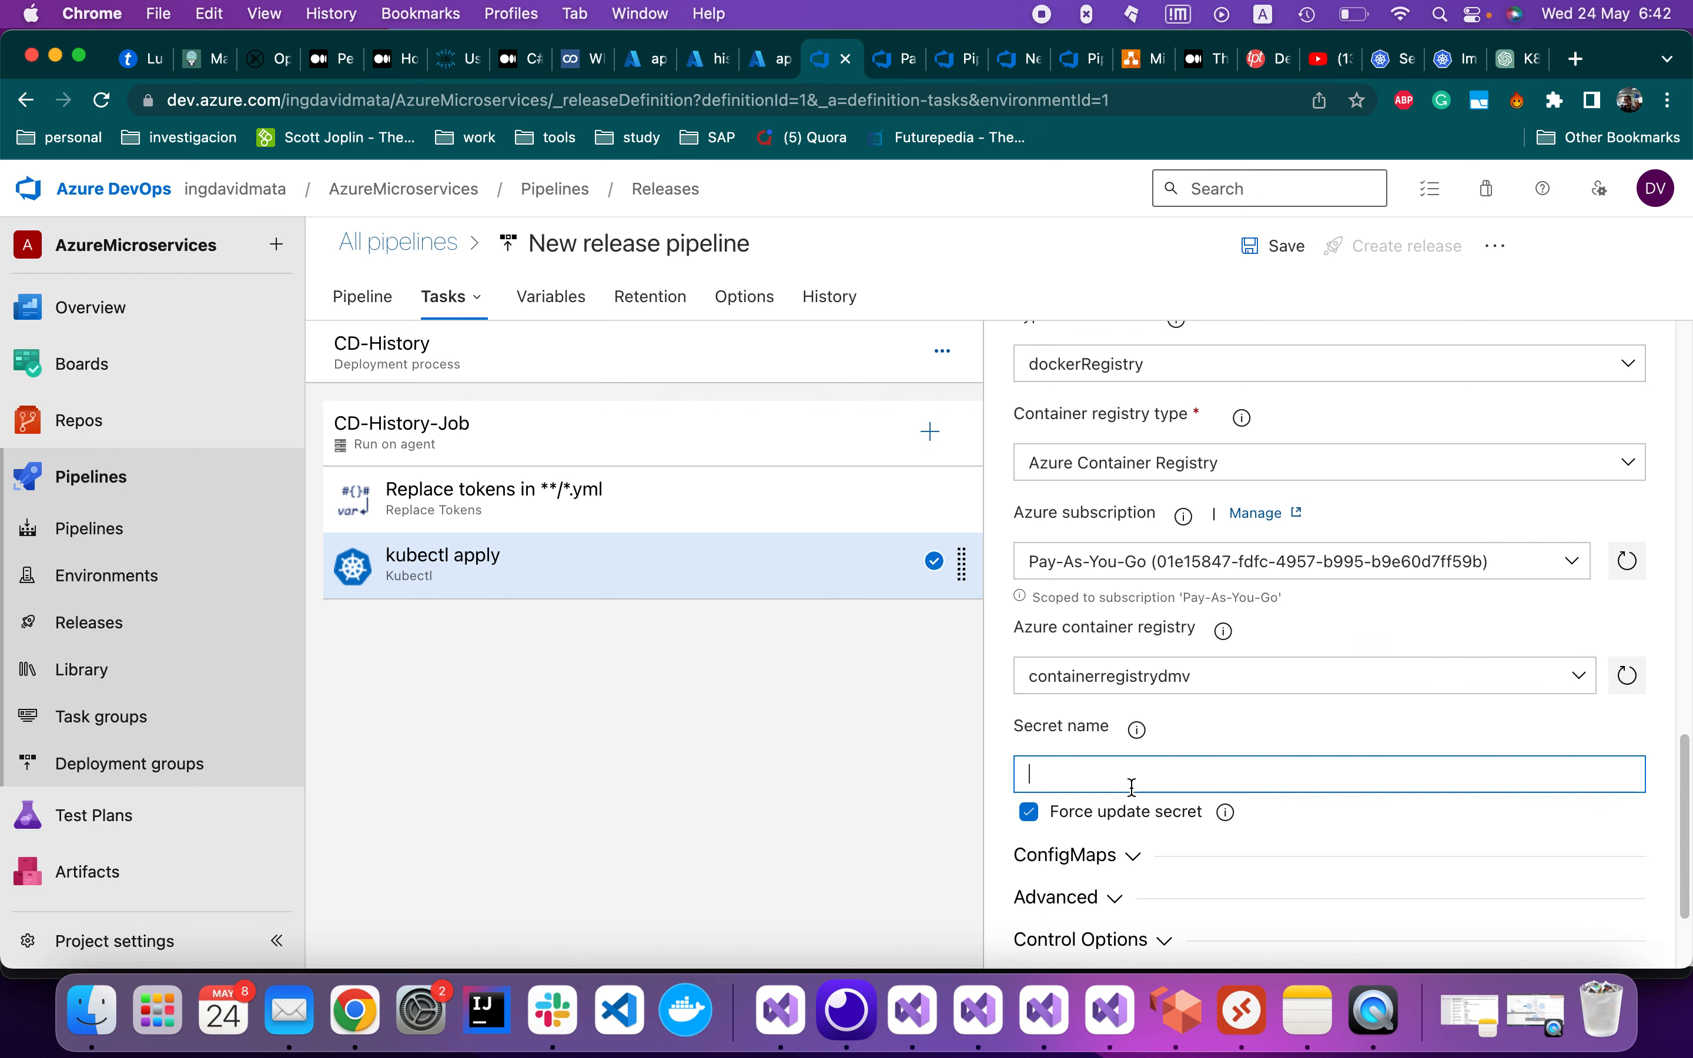
key(super+v)
Start saving the release pipeline
scroll(1133, 825, down, 2)
scroll(1120, 829, up, 10)
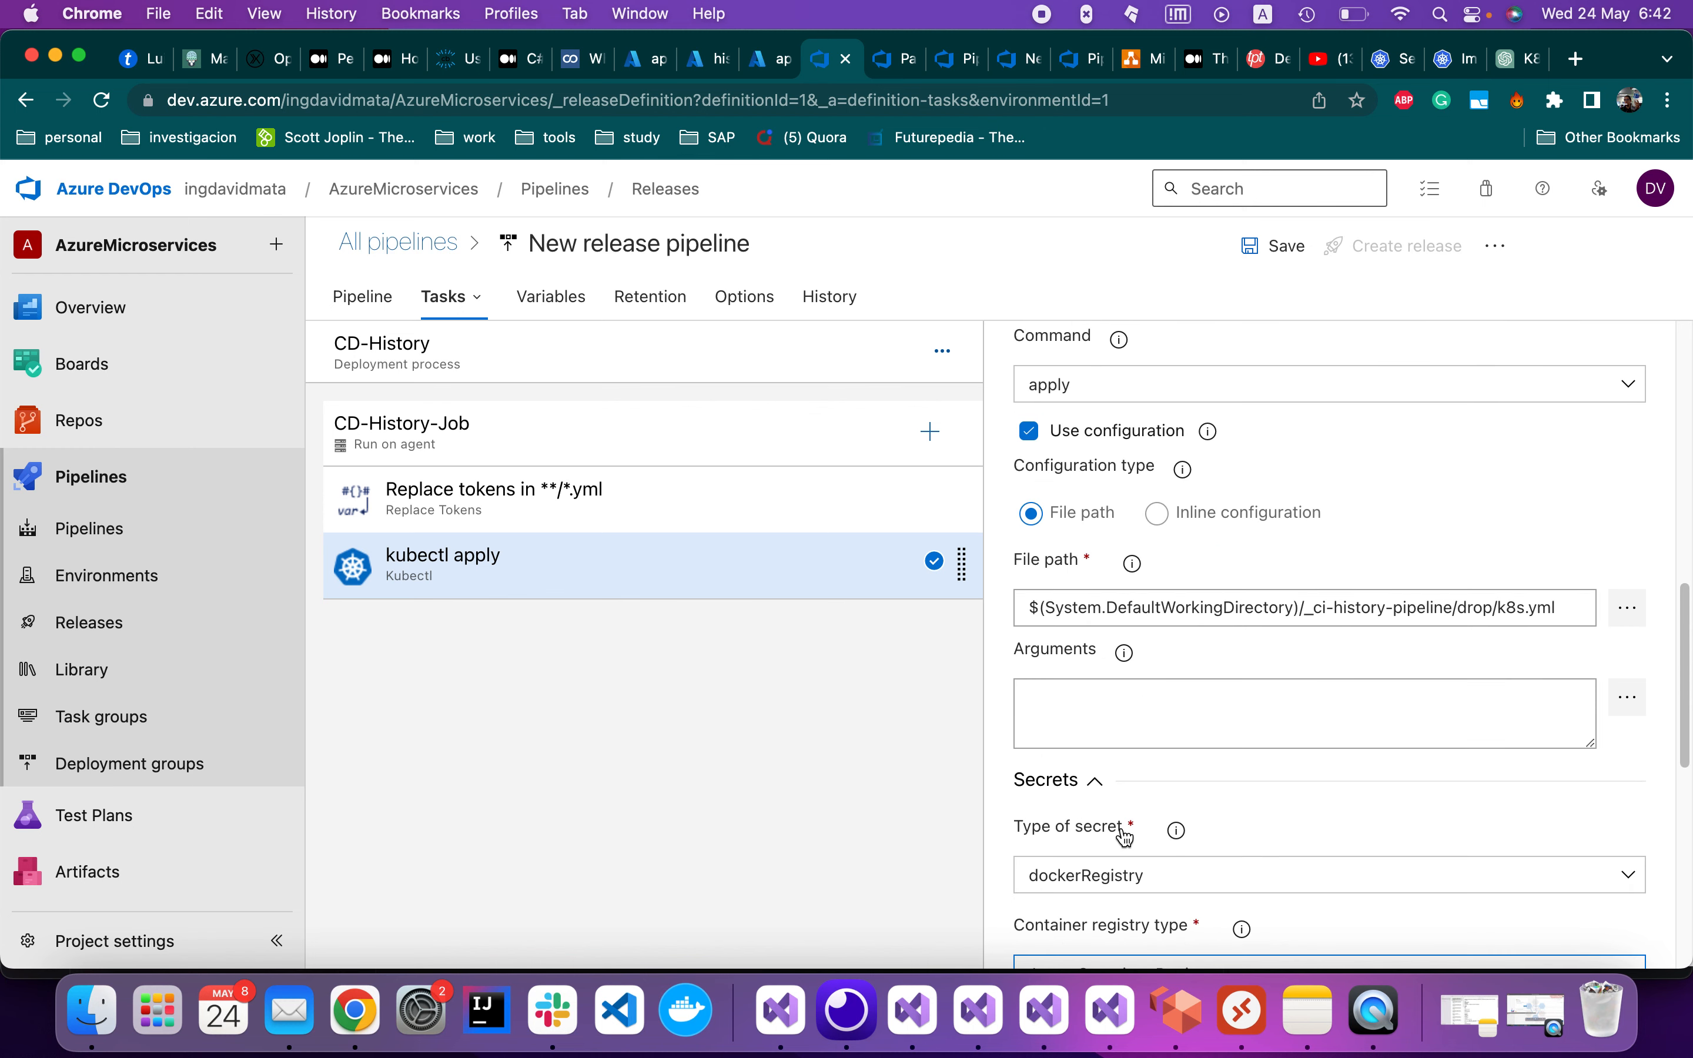
scroll(1119, 826, up, 5)
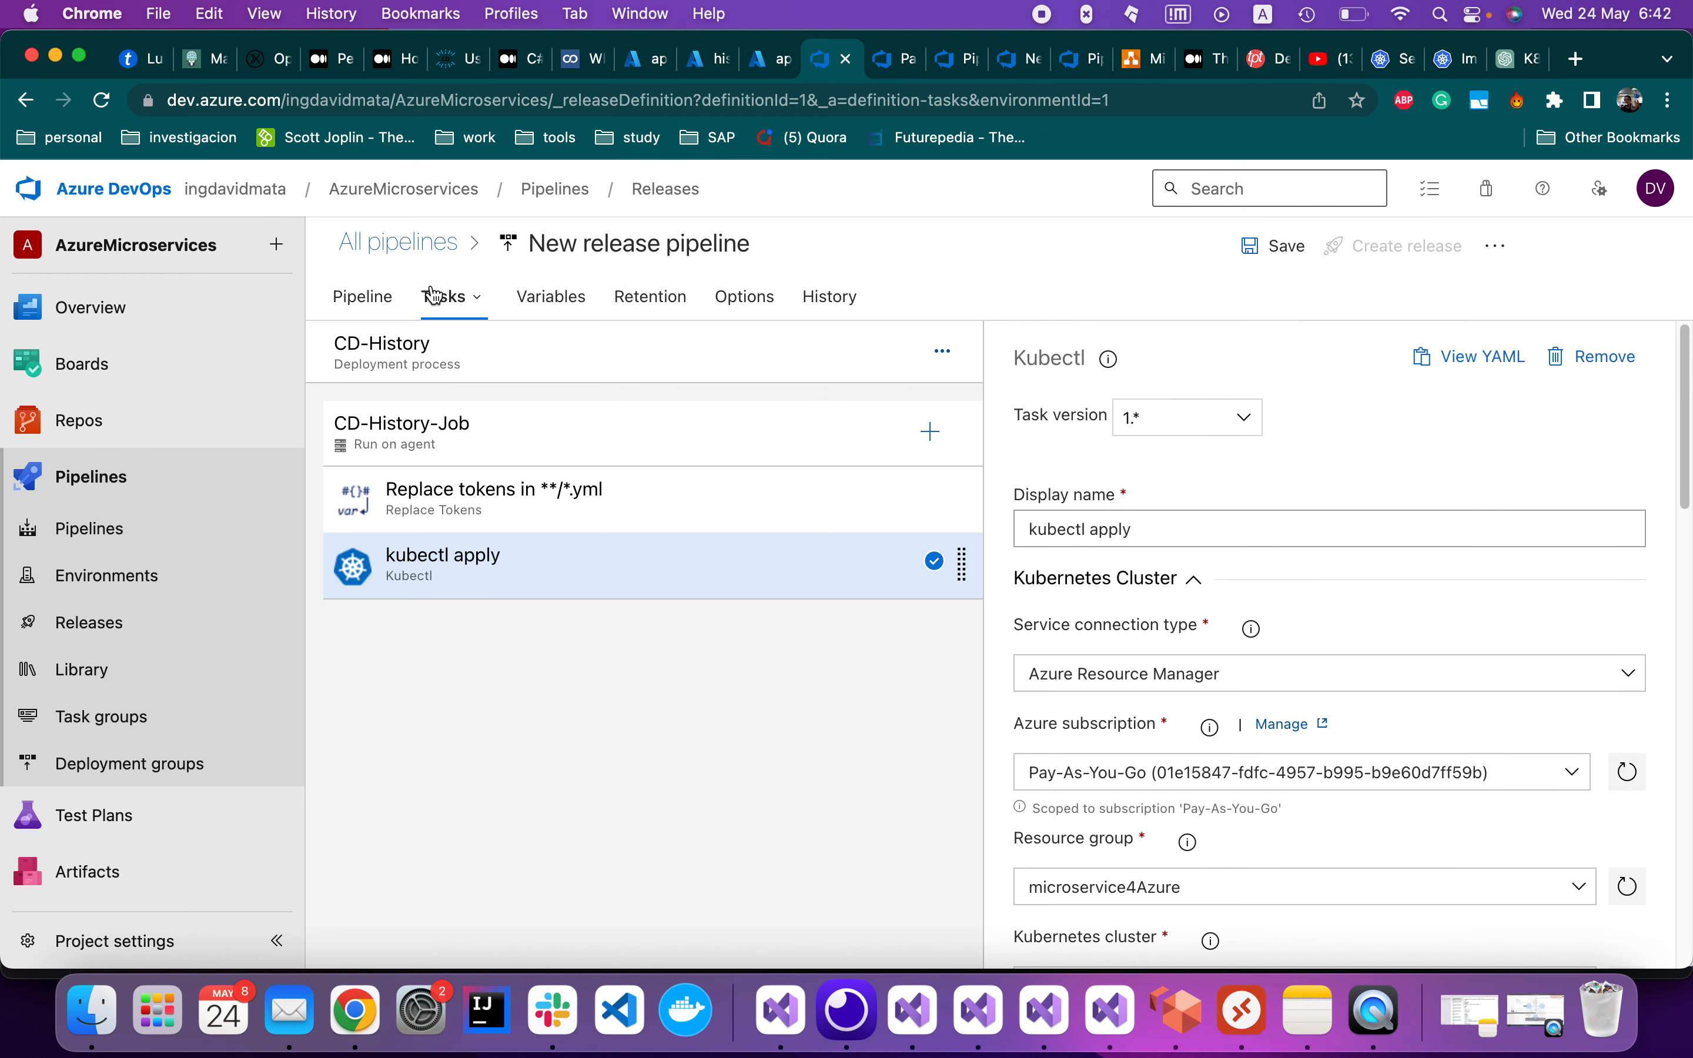
click(1262, 252)
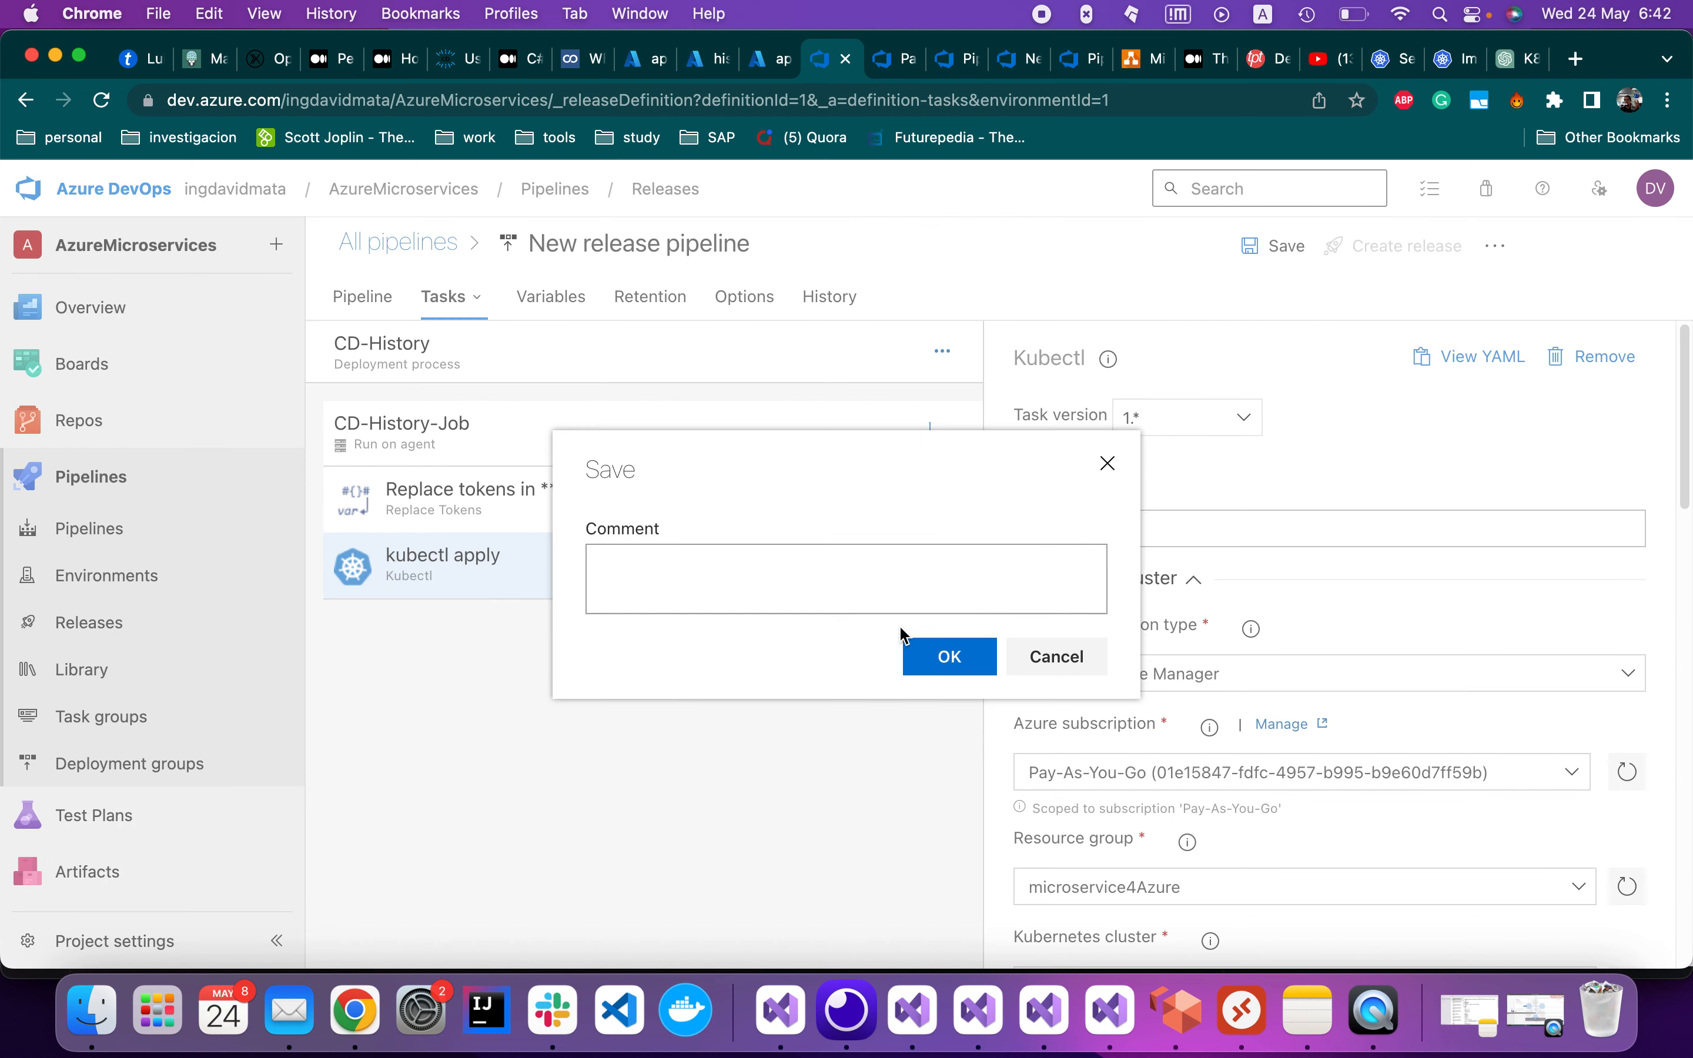
Save the release pipeline with the comment 'ADDING SECRET KEY'
click(923, 580)
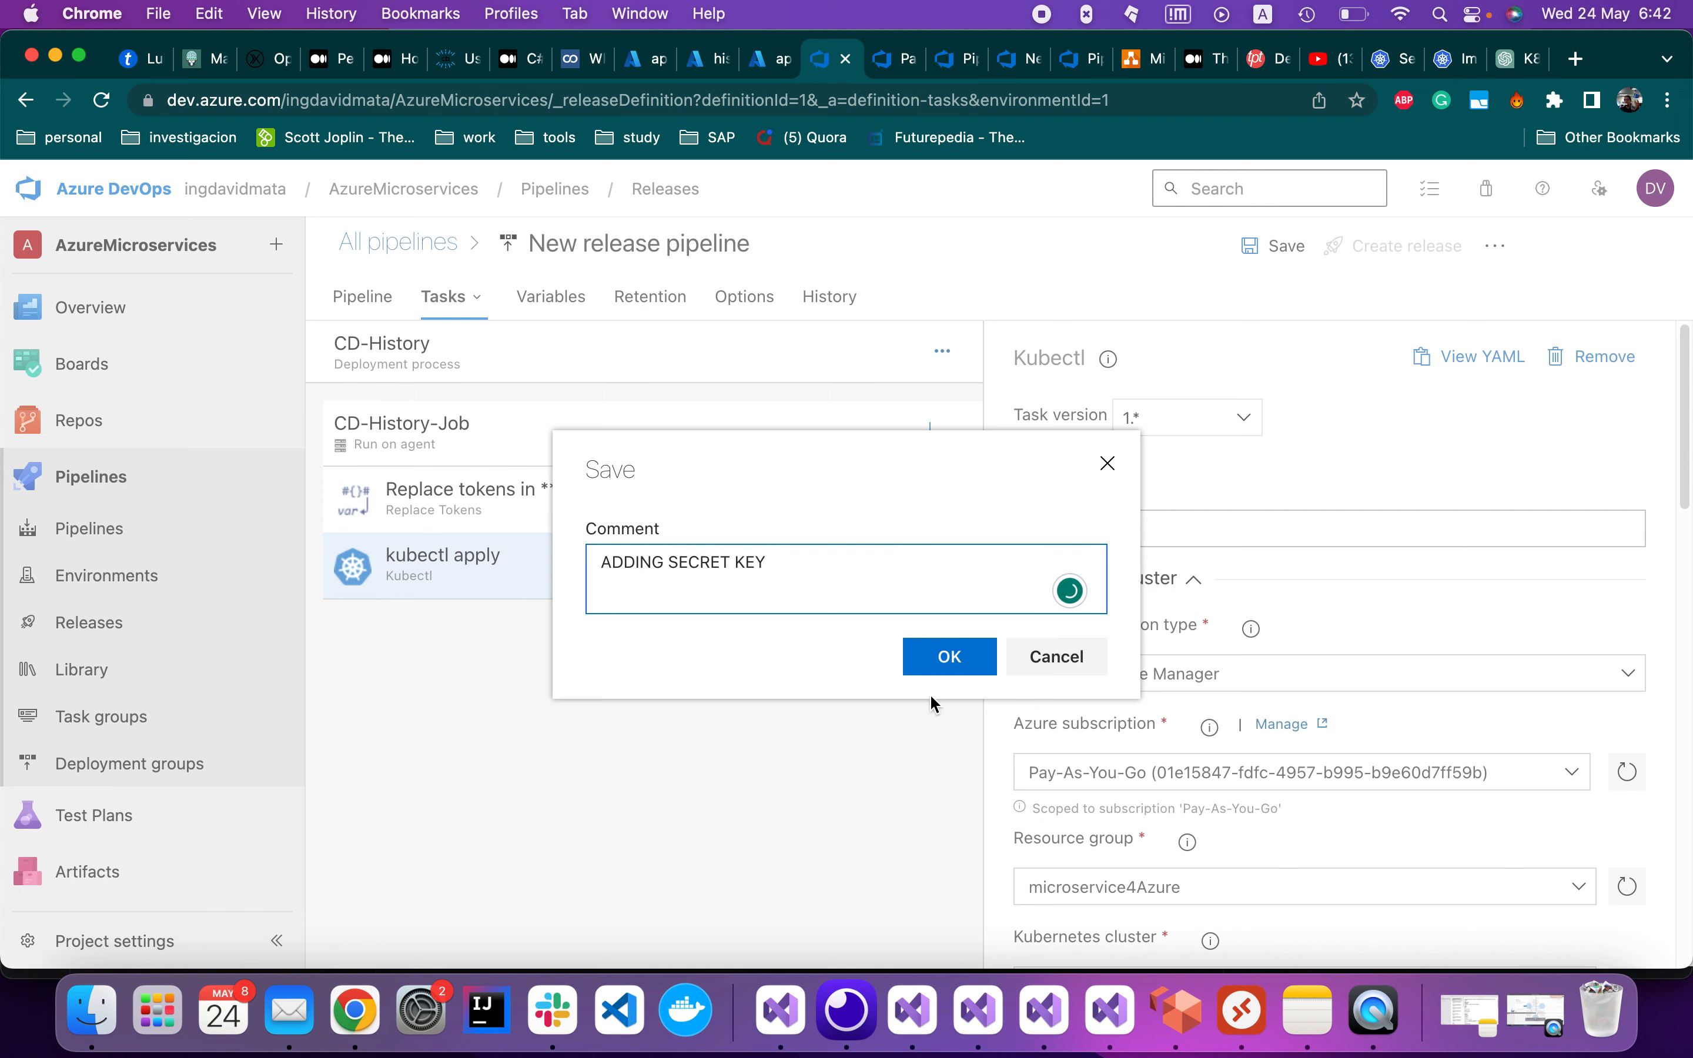
click(949, 662)
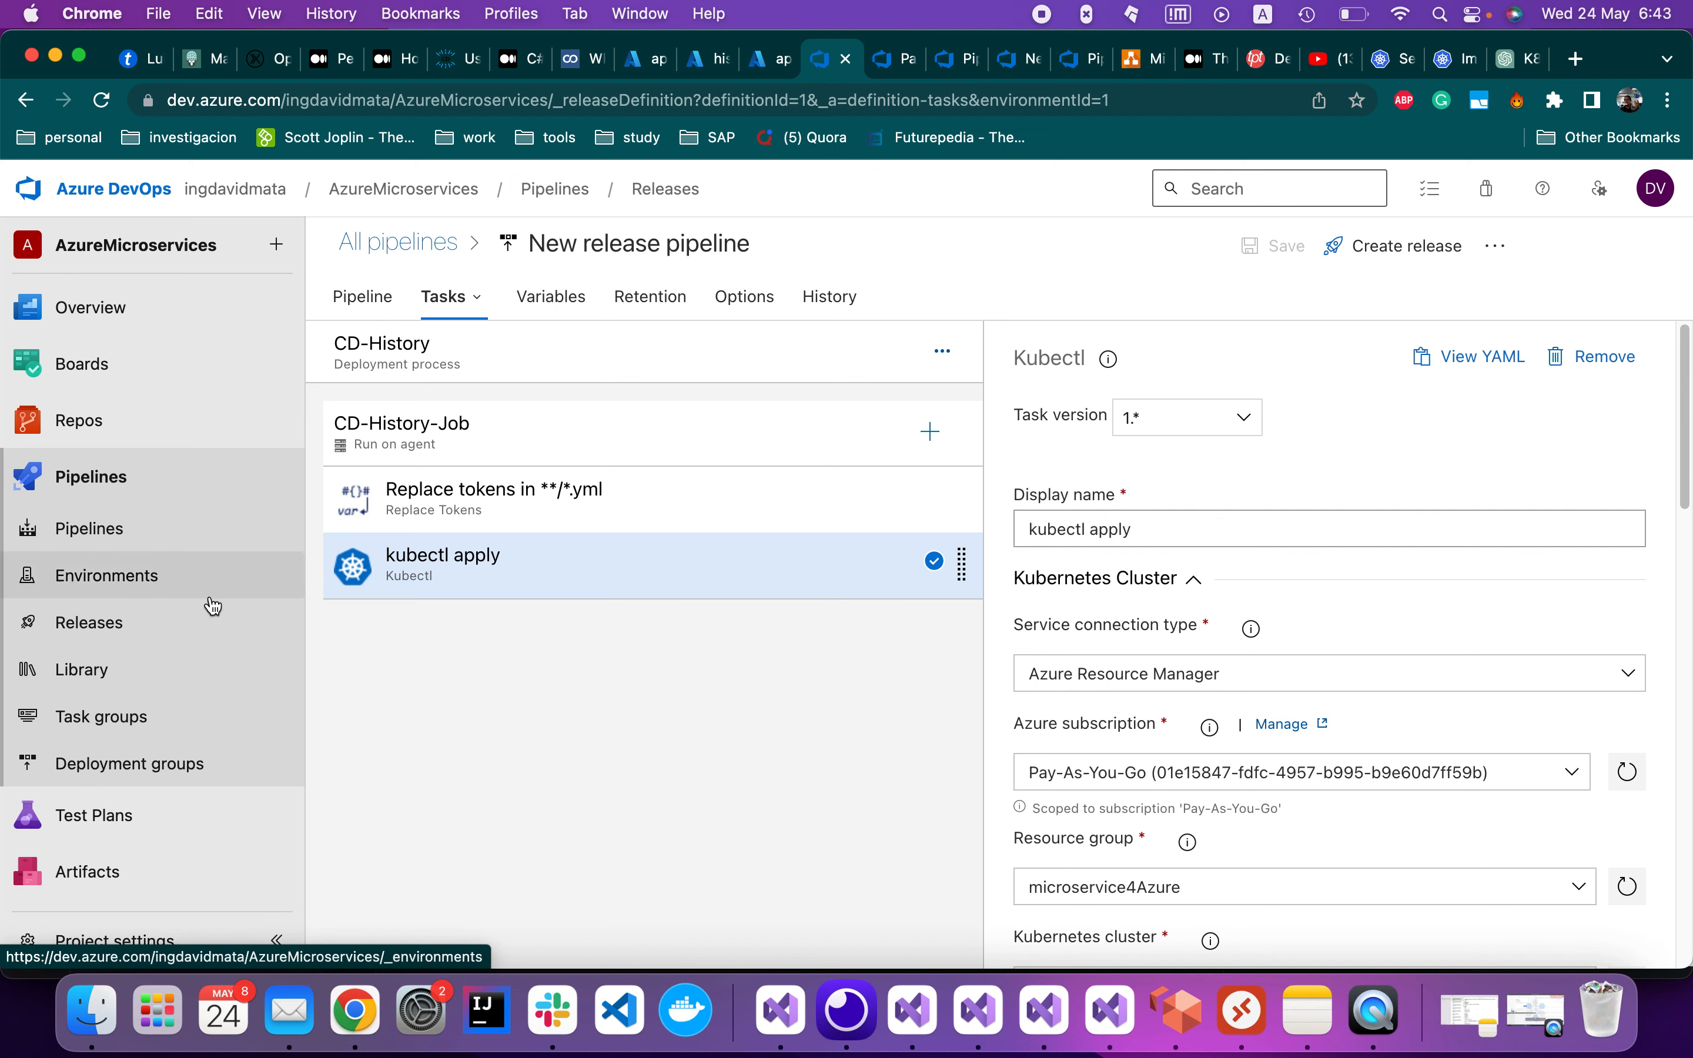
Review Release-1's CD-History deployment logs
click(128, 642)
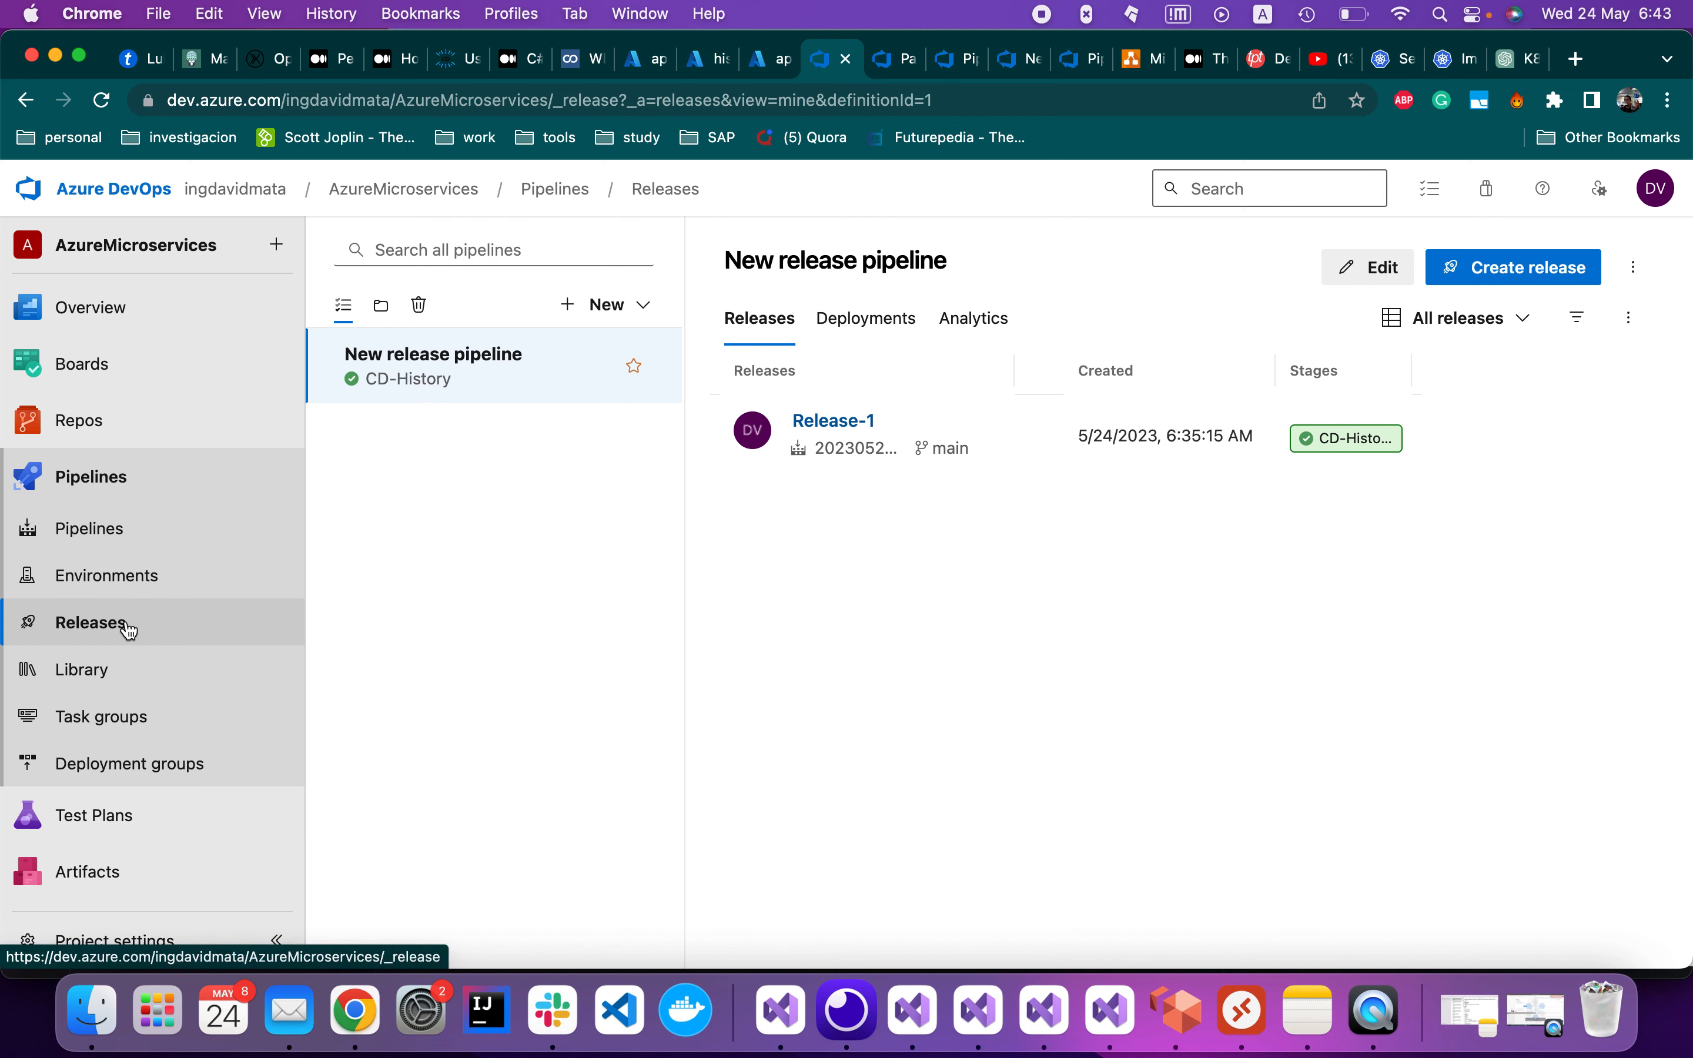
click(1377, 445)
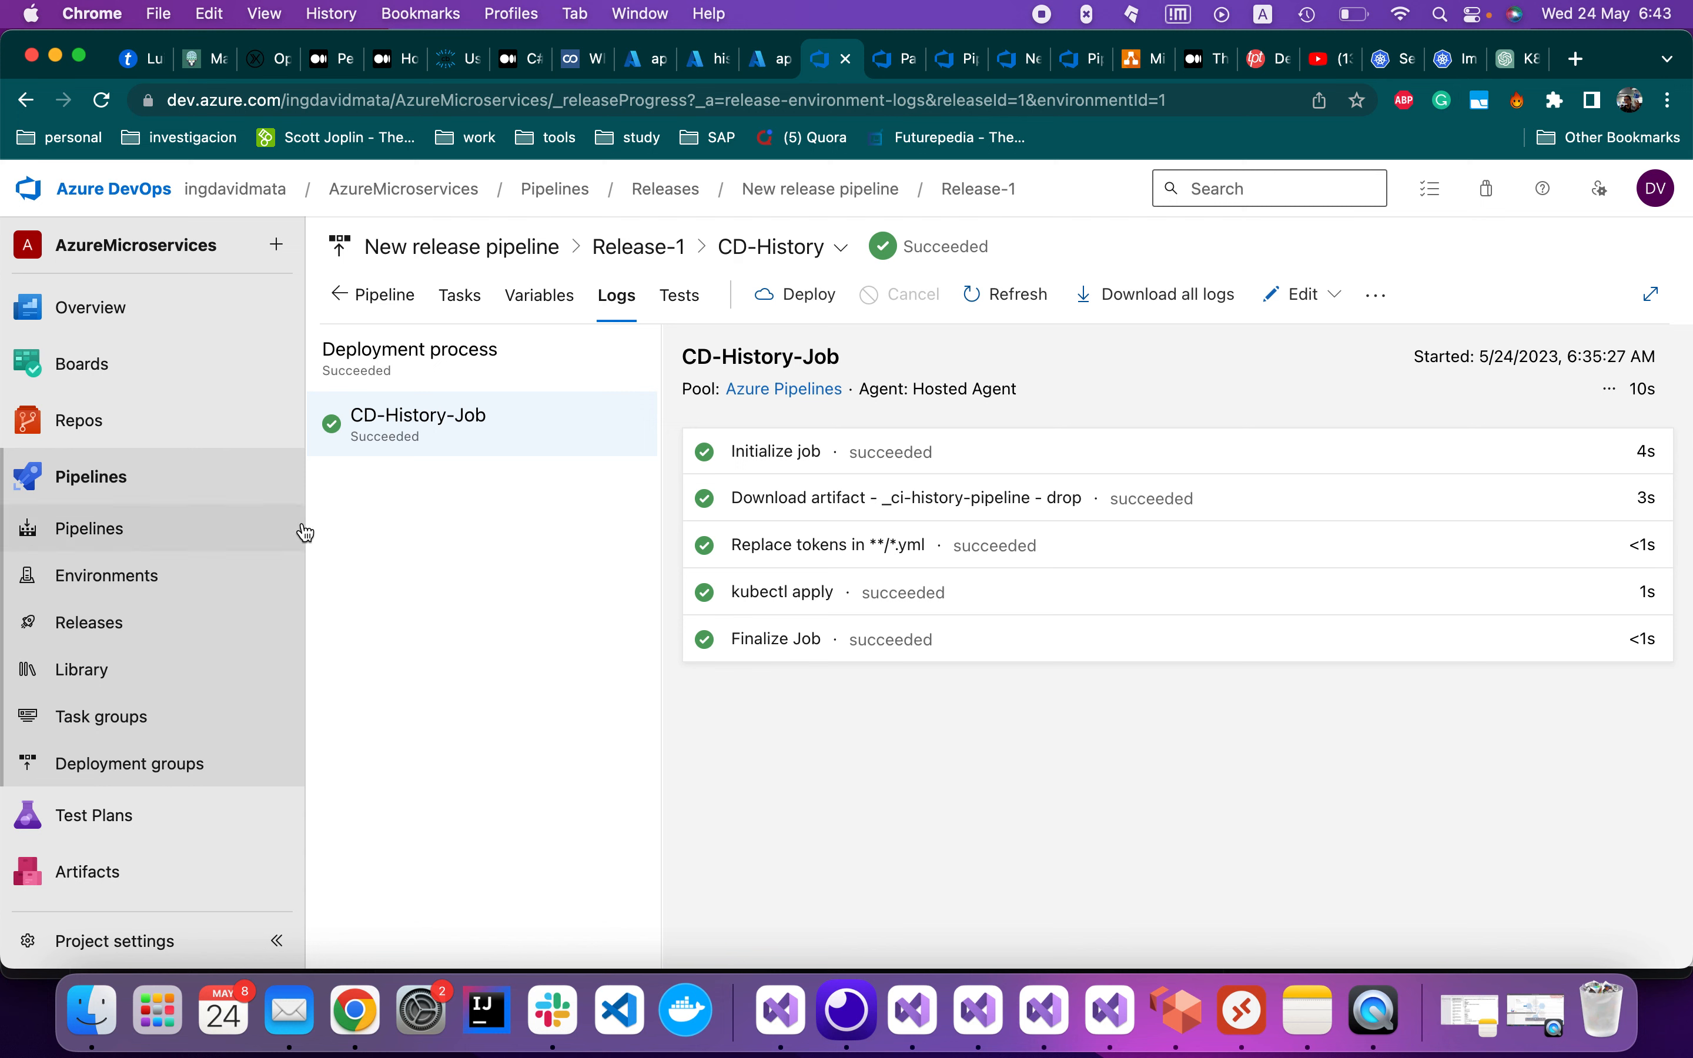
click(450, 420)
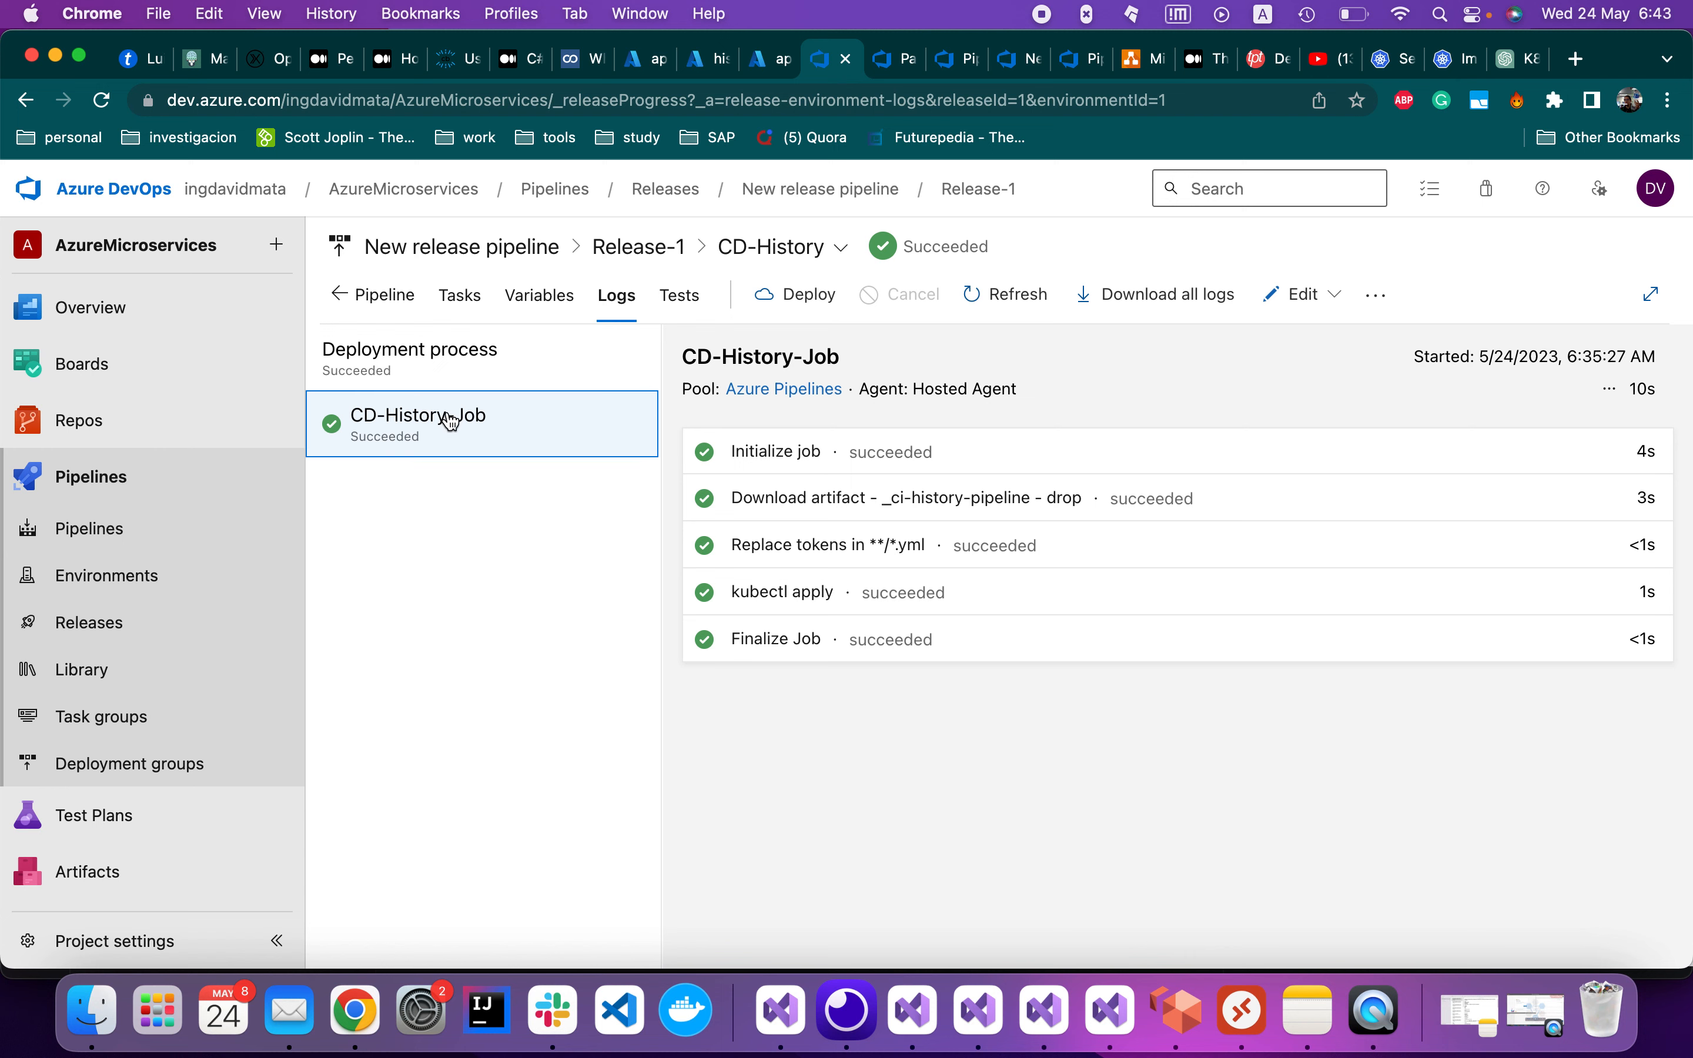
click(349, 296)
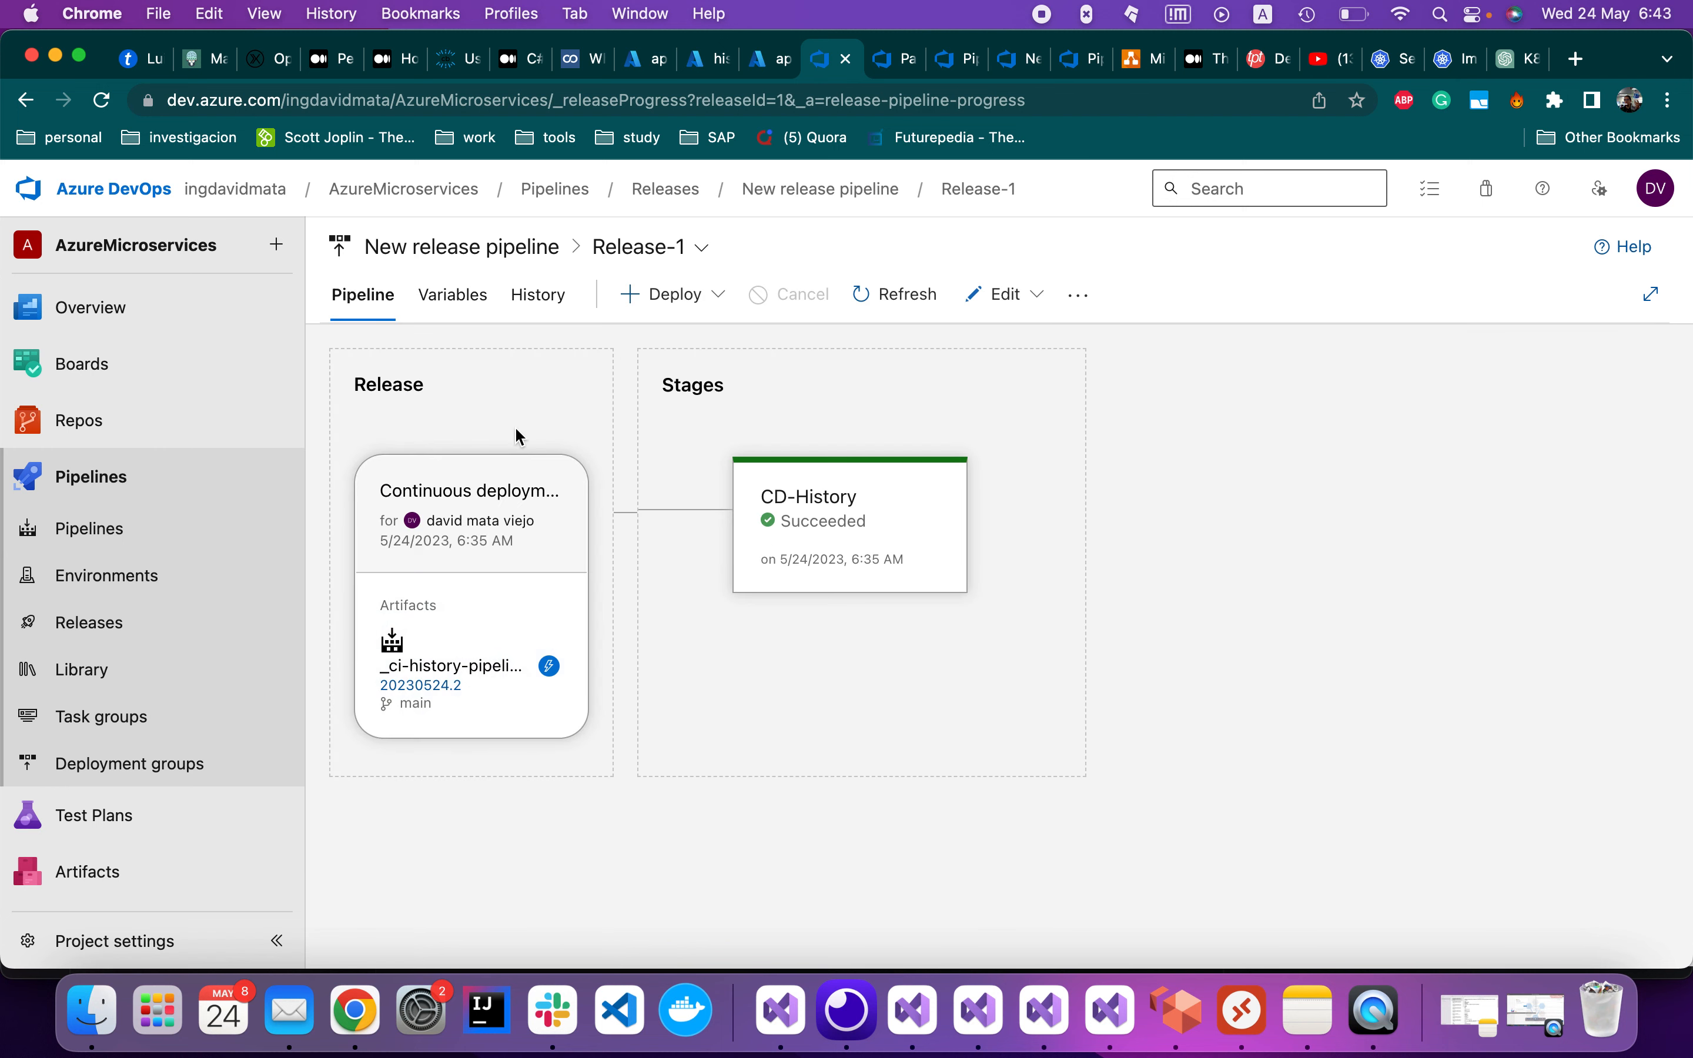
Put Release-1 in edit mode, then open the New release pipeline definition for editing
click(720, 297)
click(720, 298)
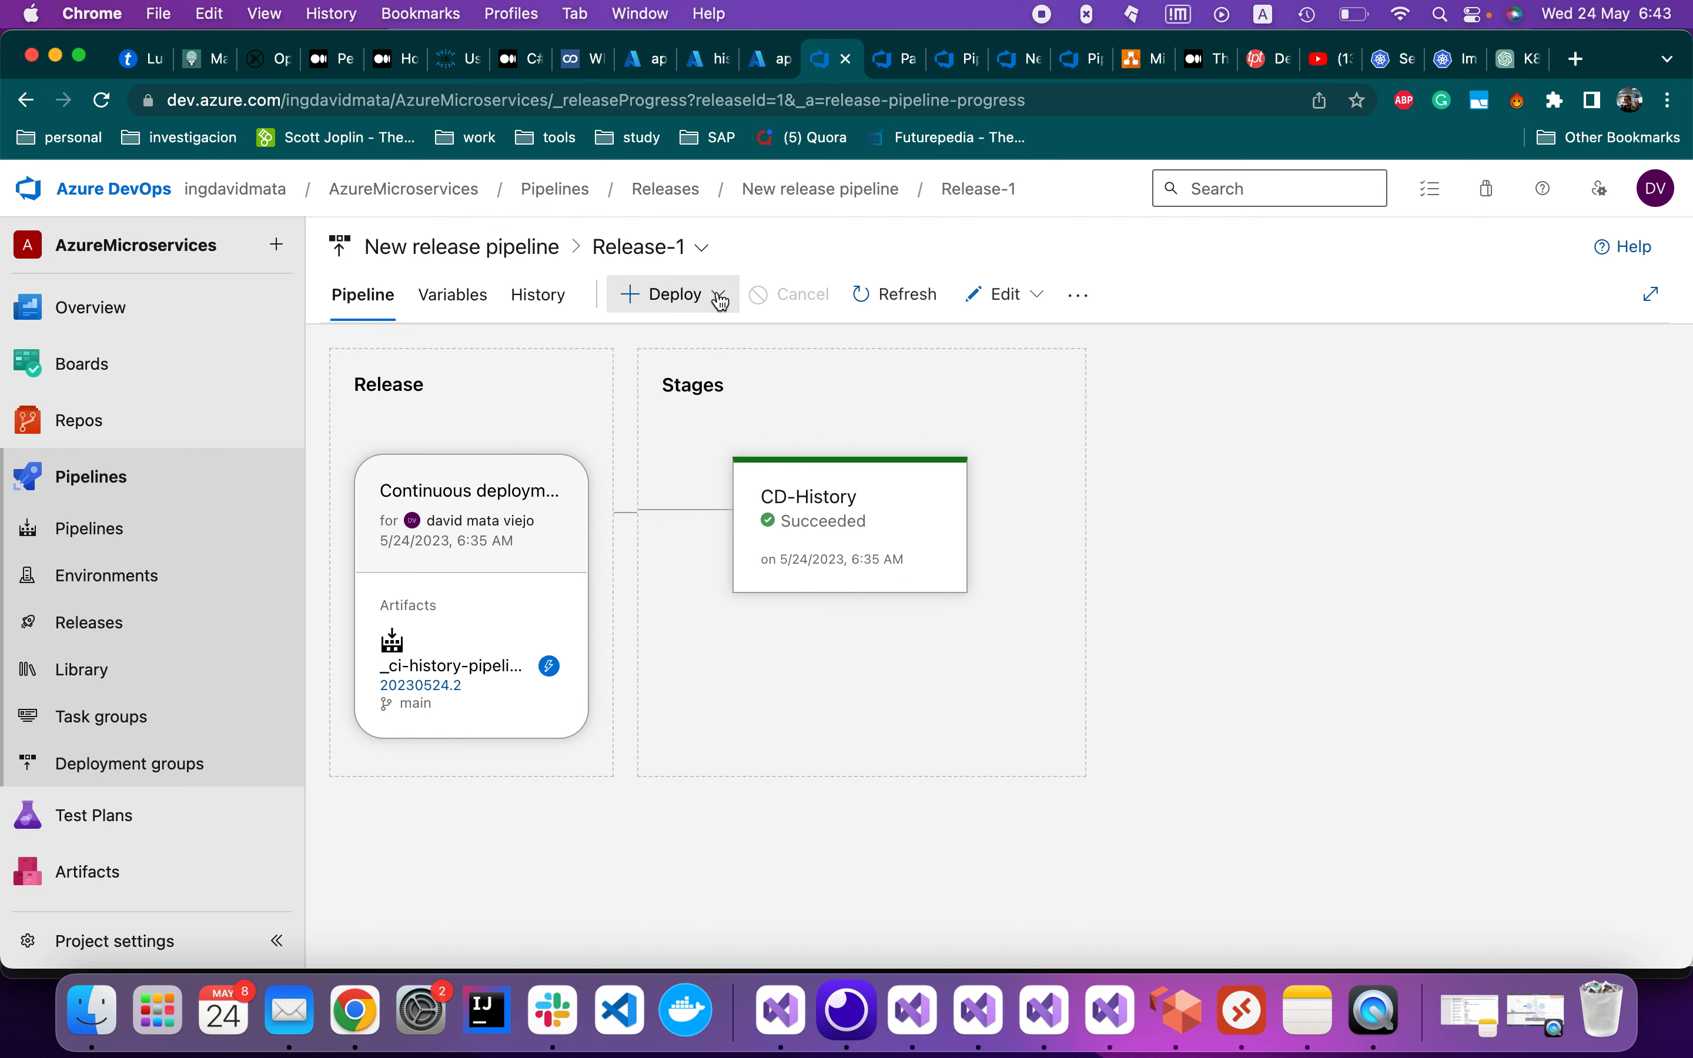
click(1009, 294)
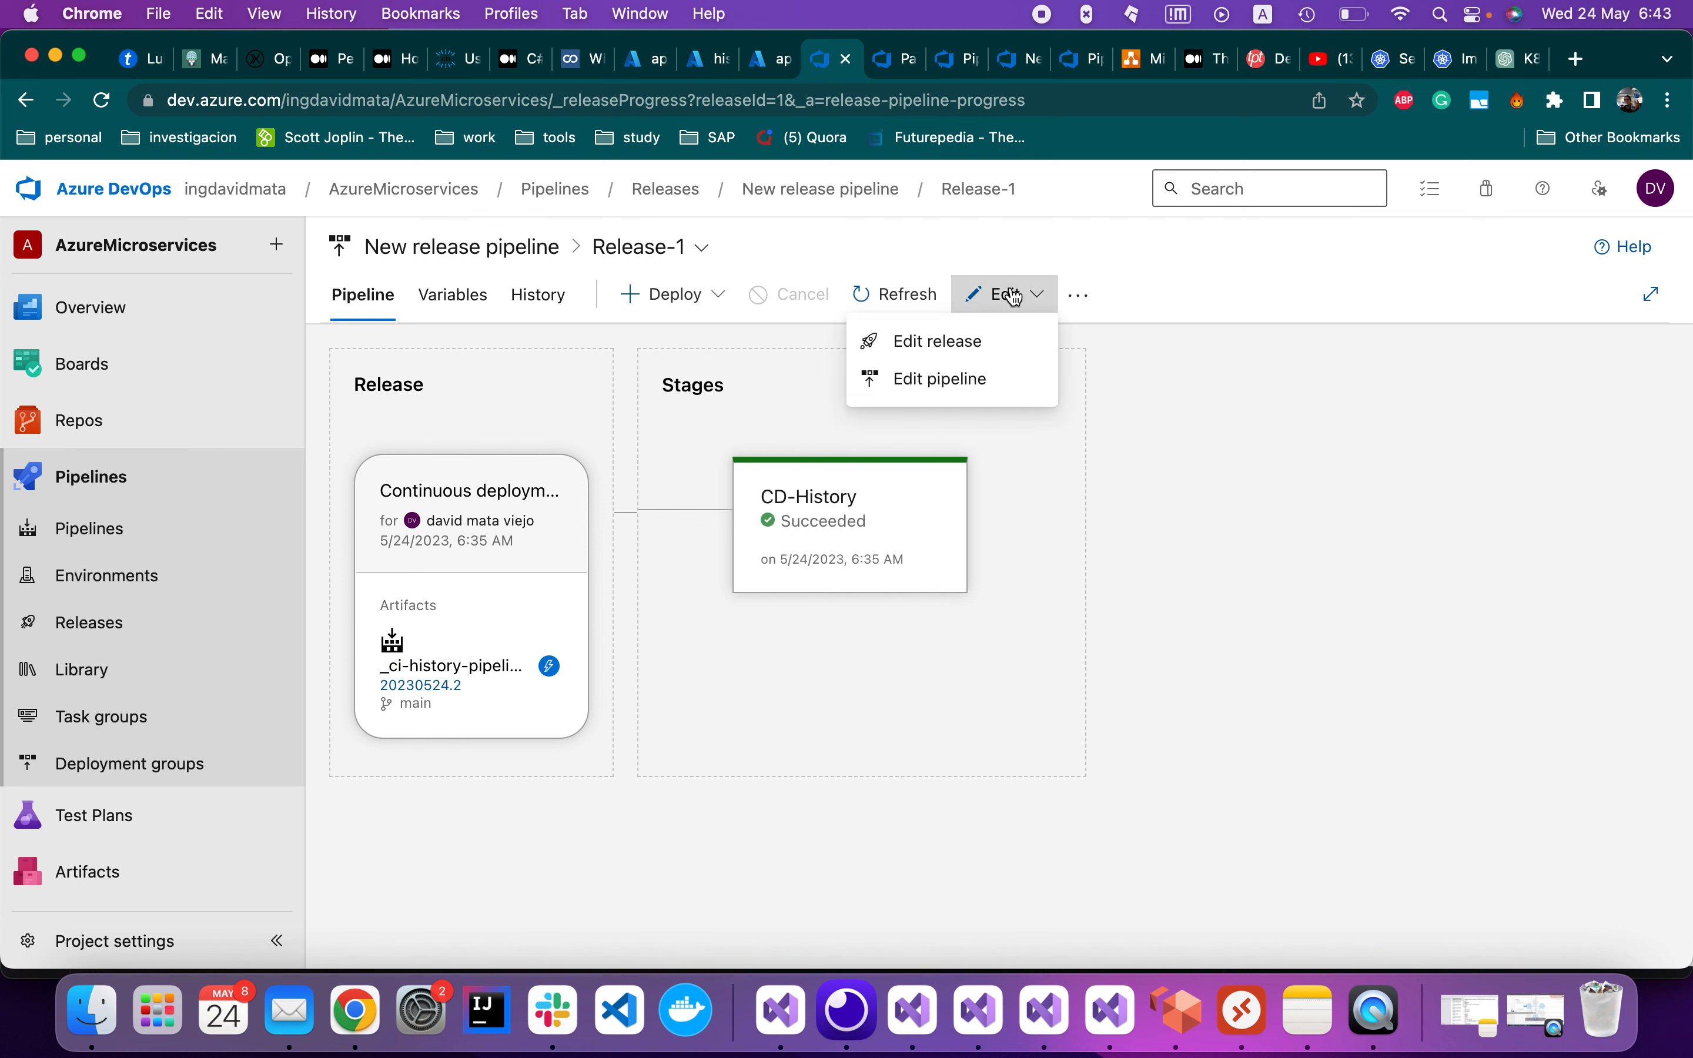
click(998, 353)
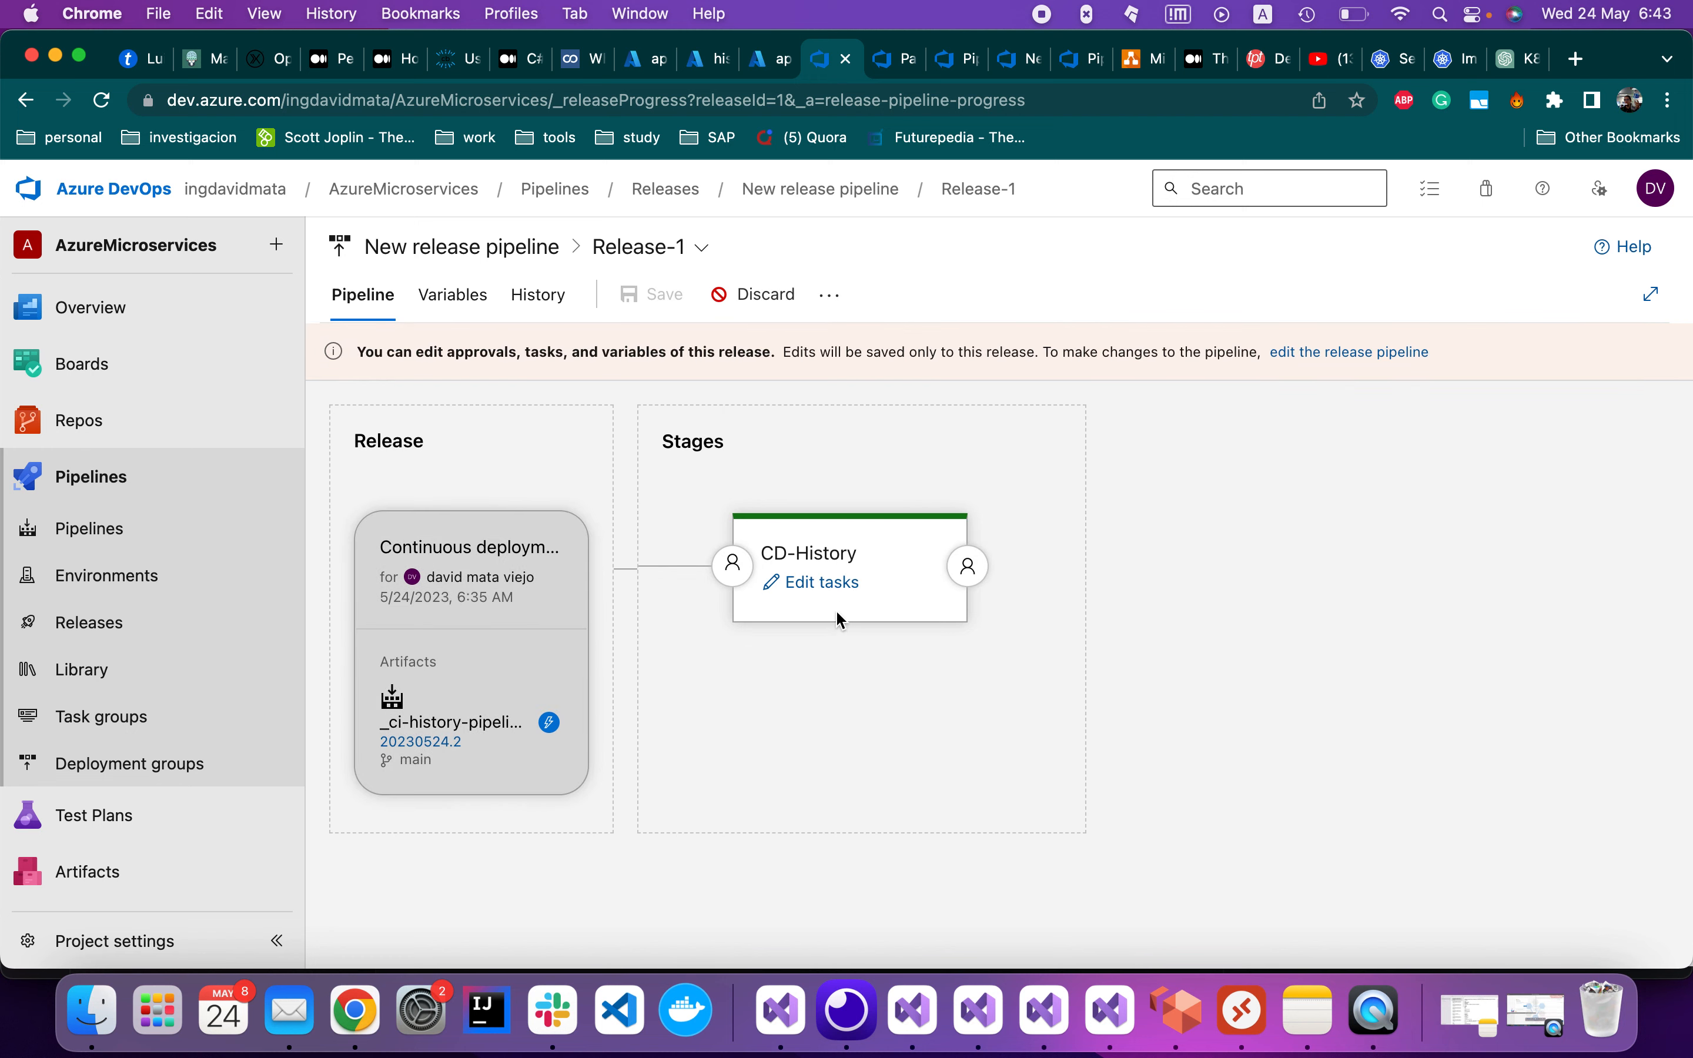
click(829, 298)
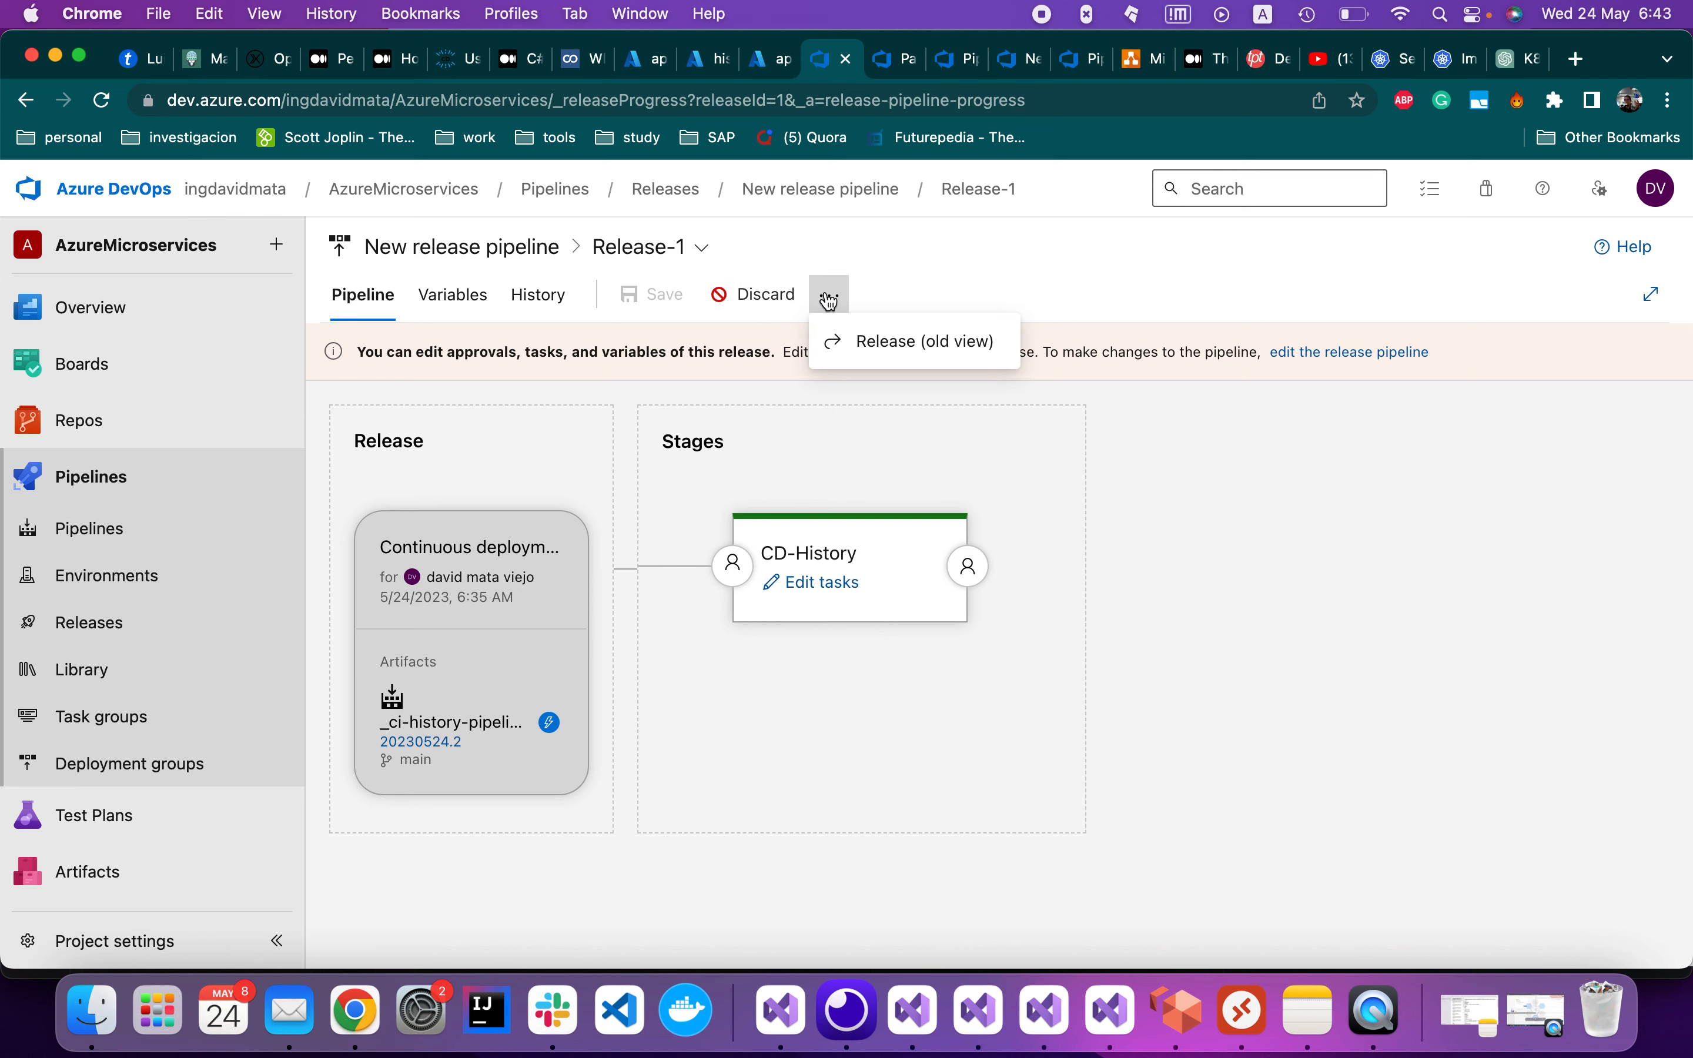
click(828, 301)
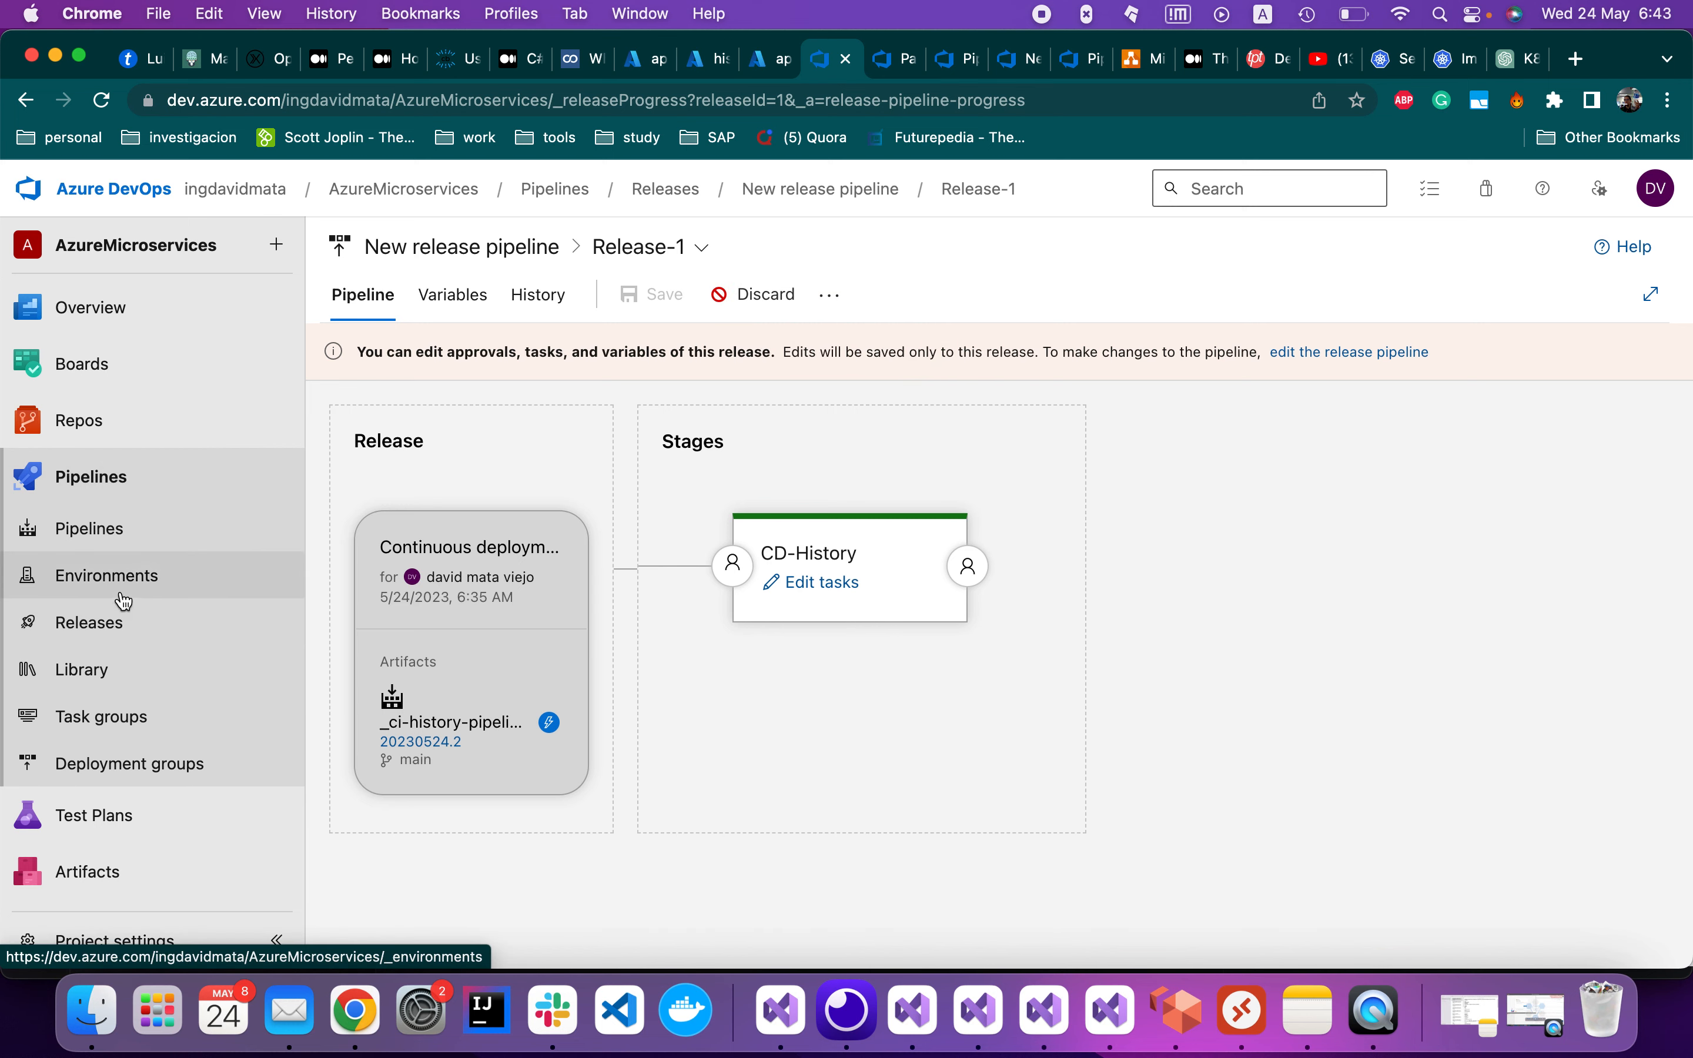
click(143, 623)
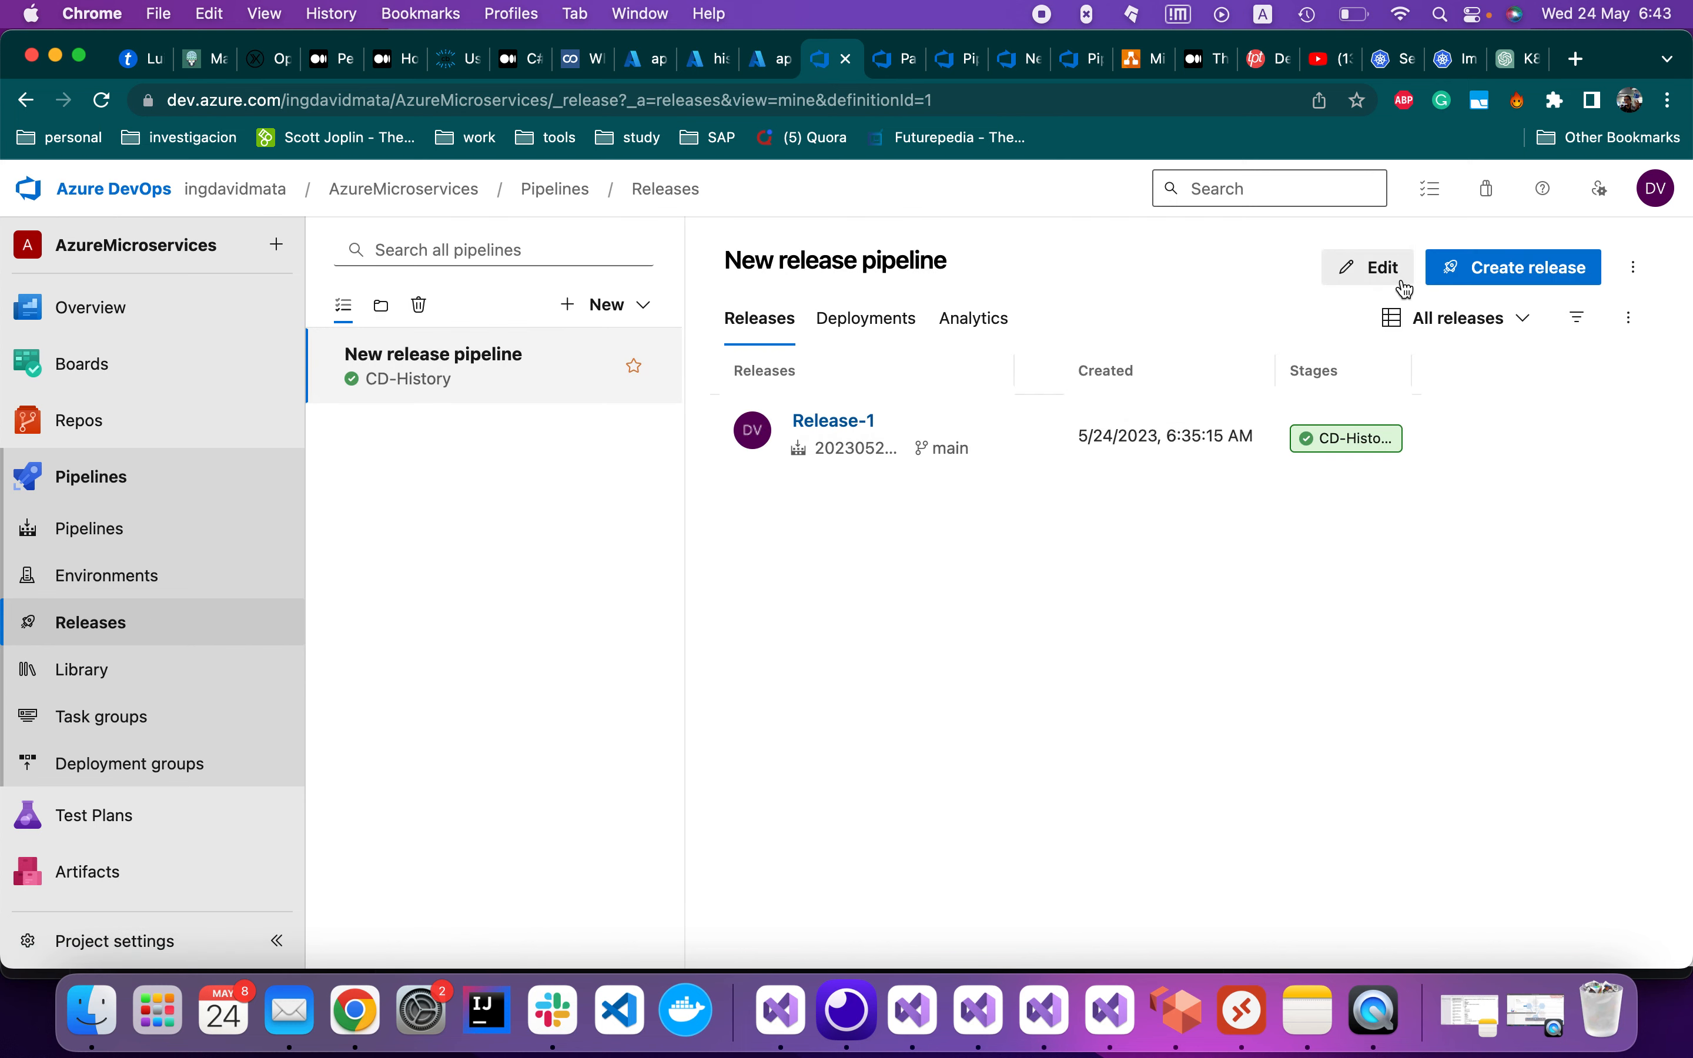
click(1368, 268)
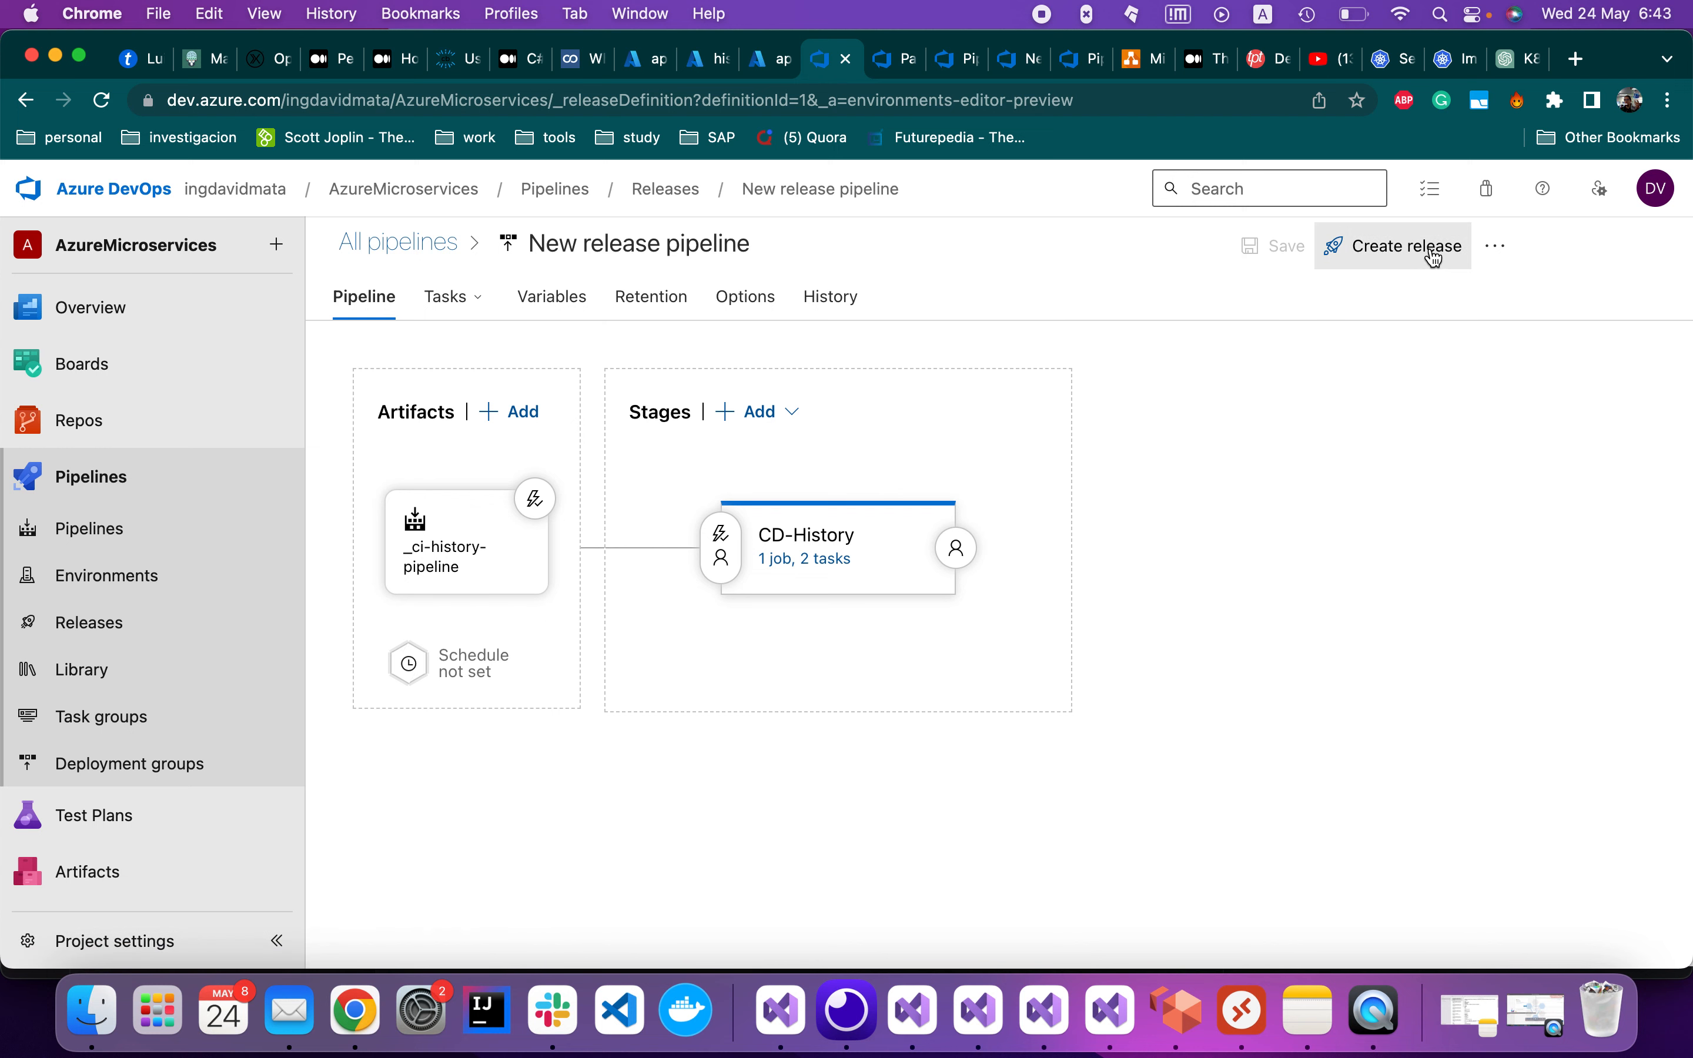
Create Release-2 with CD-History as a manually triggered stage
click(1389, 256)
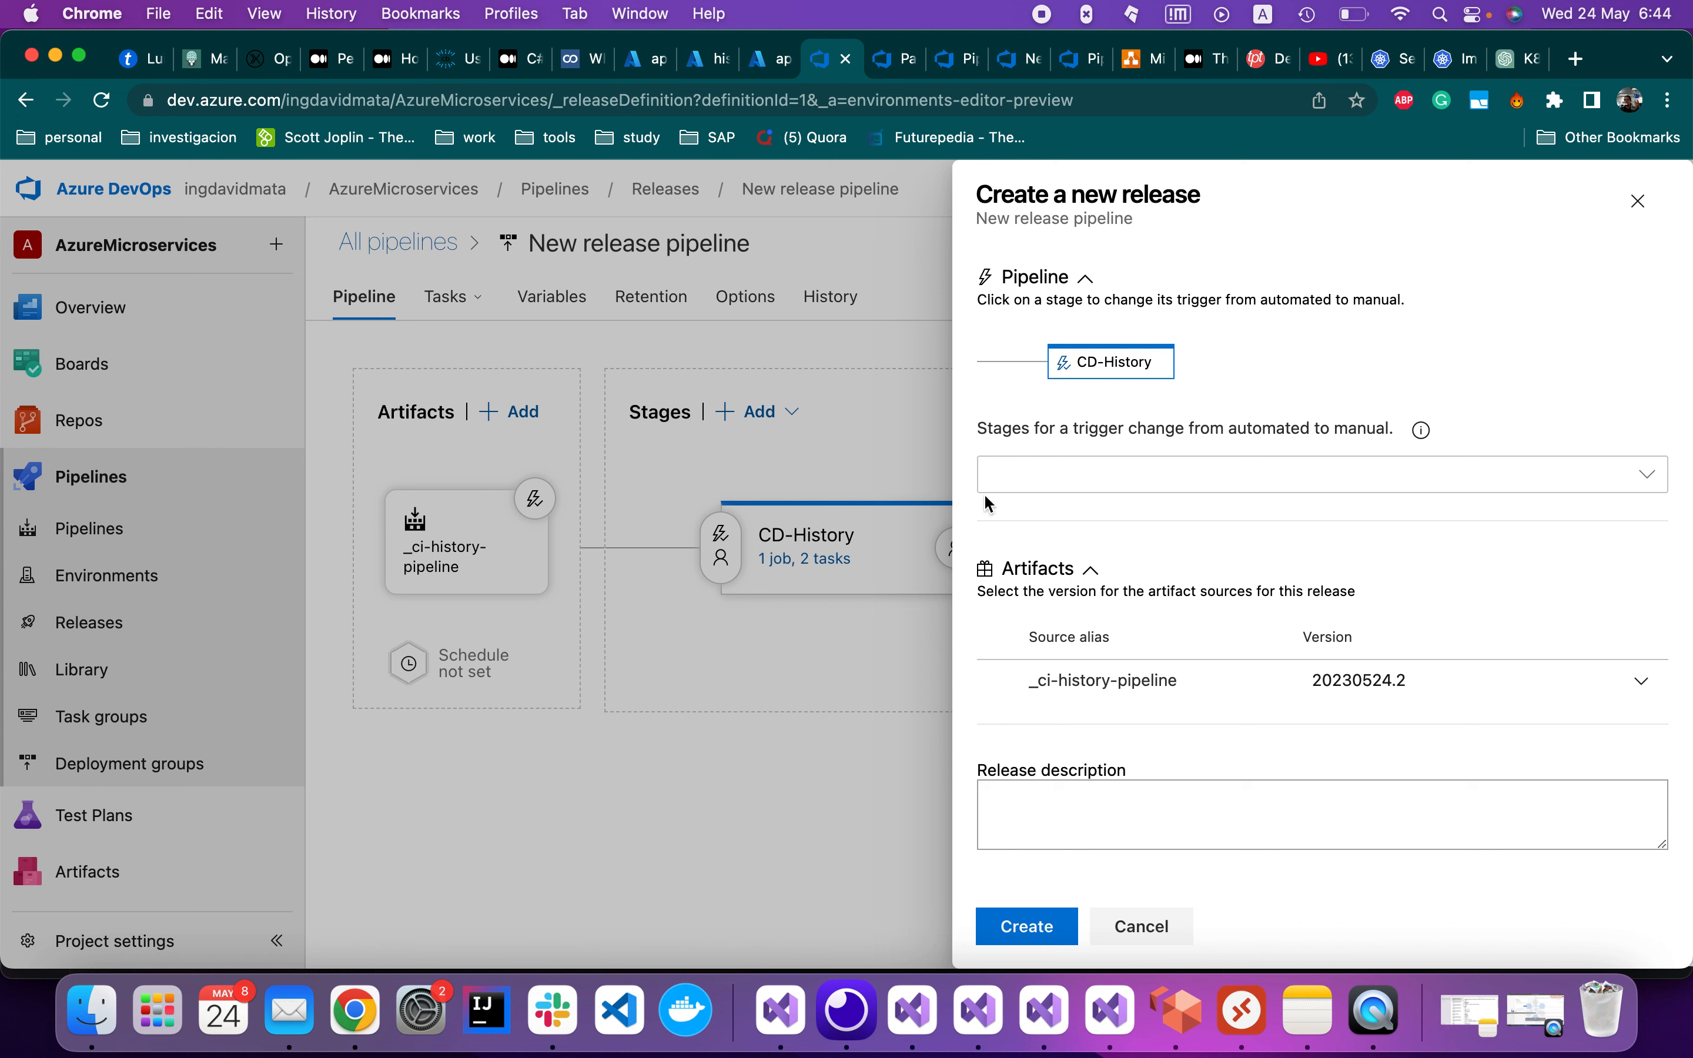
click(1339, 483)
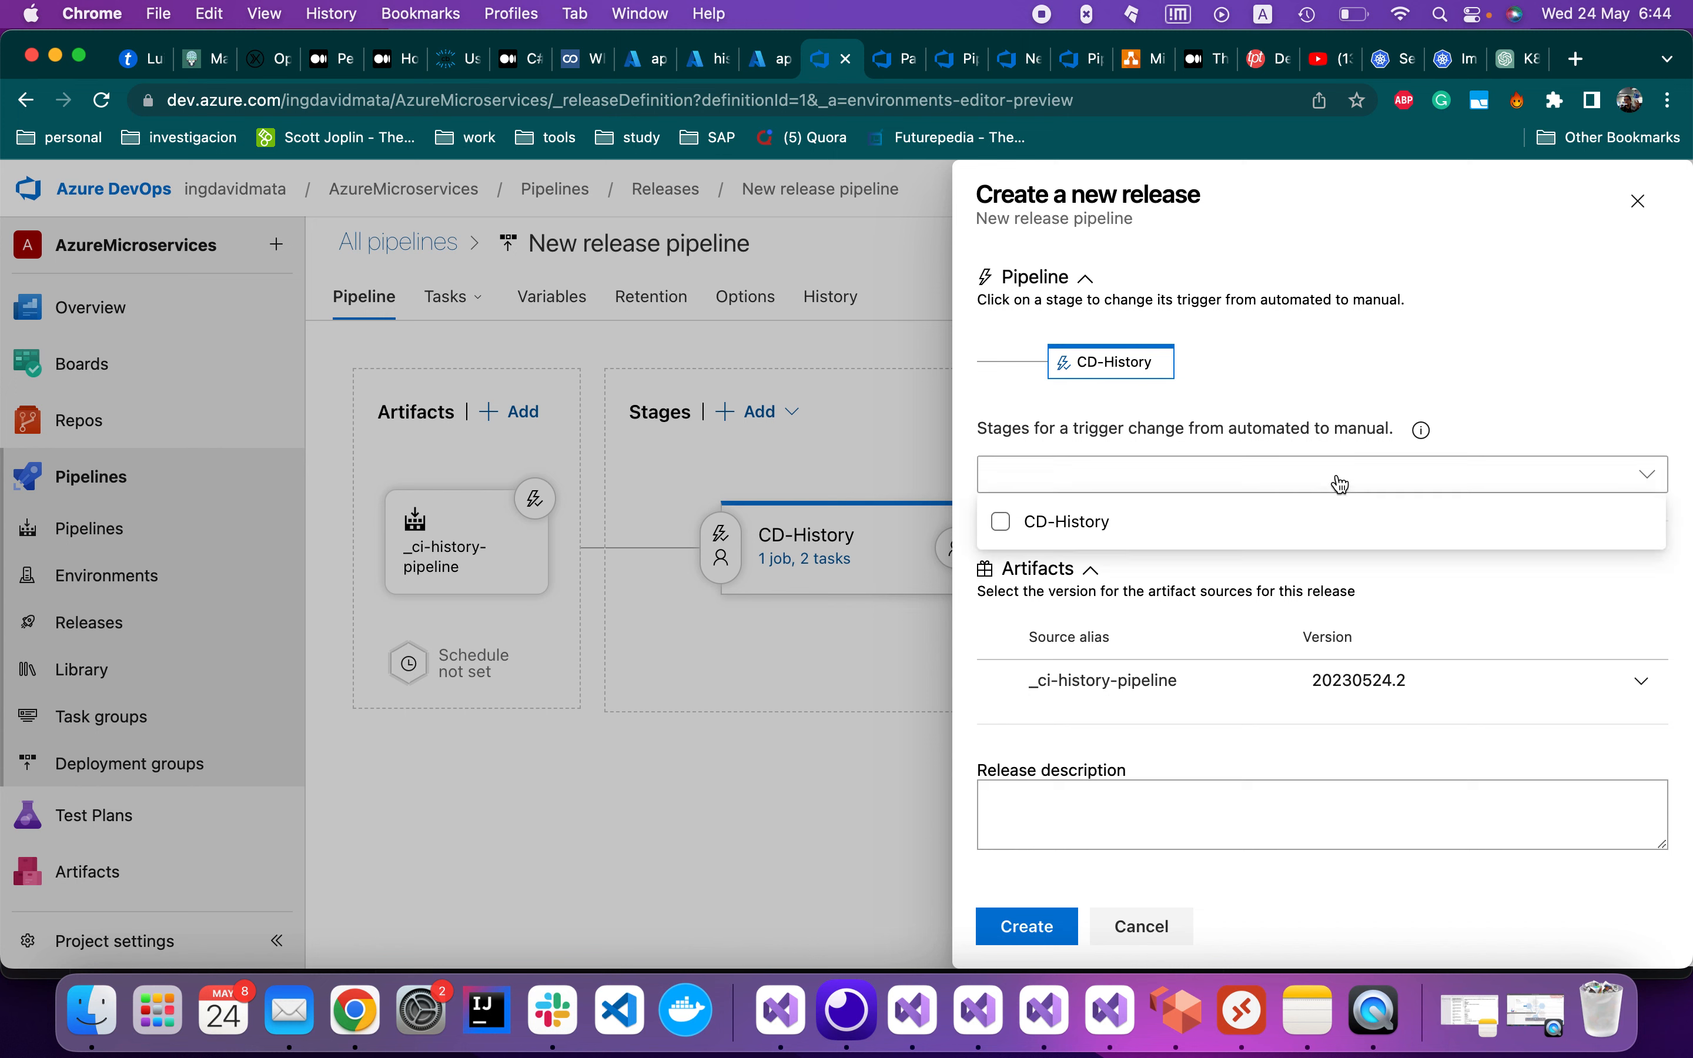
click(1001, 521)
click(1534, 396)
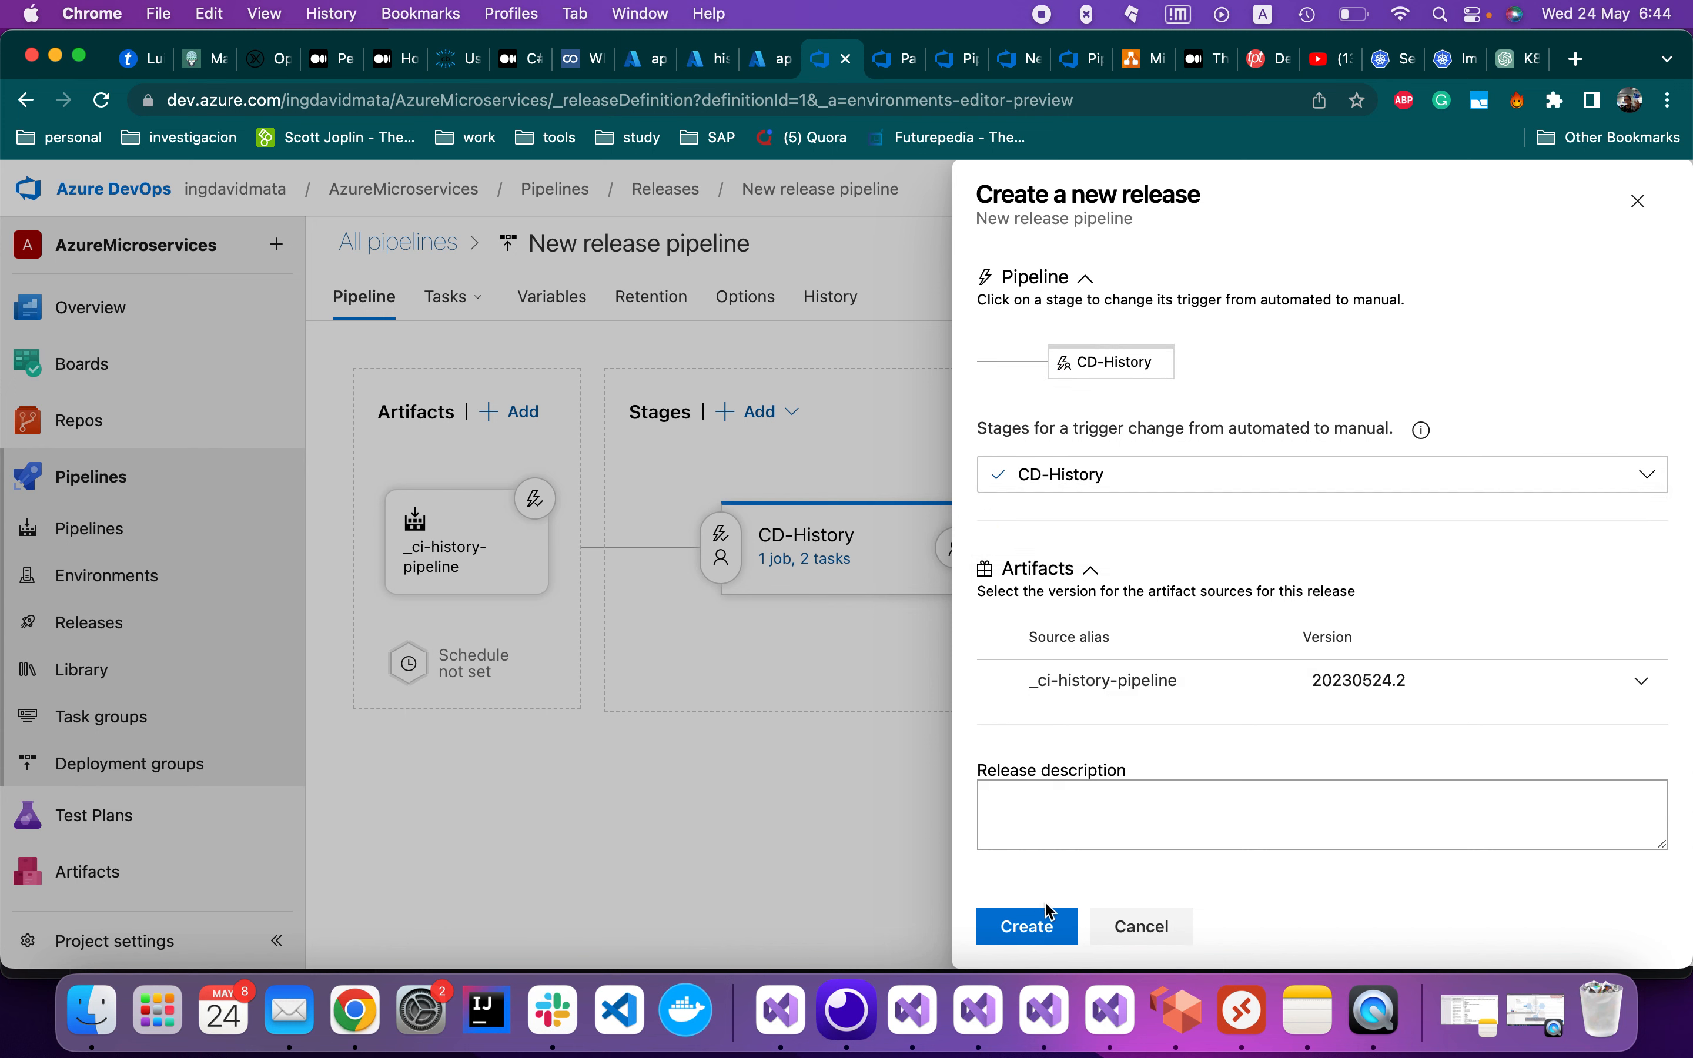
click(1028, 927)
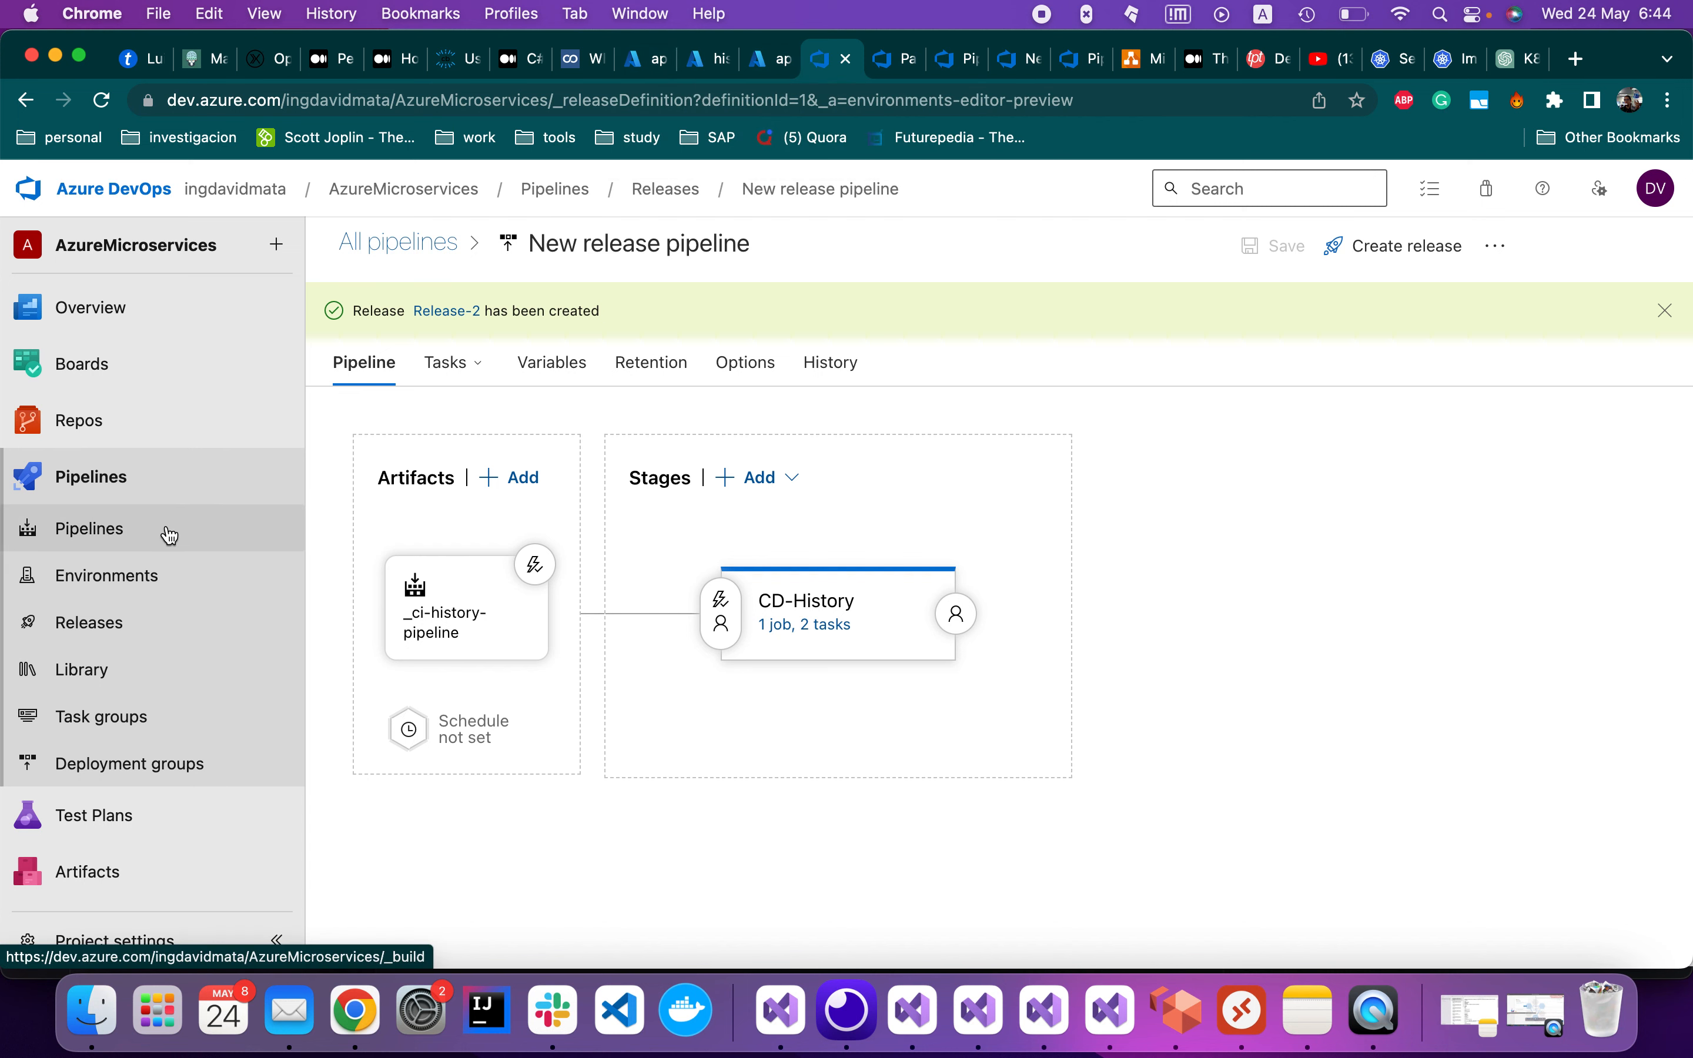
click(136, 624)
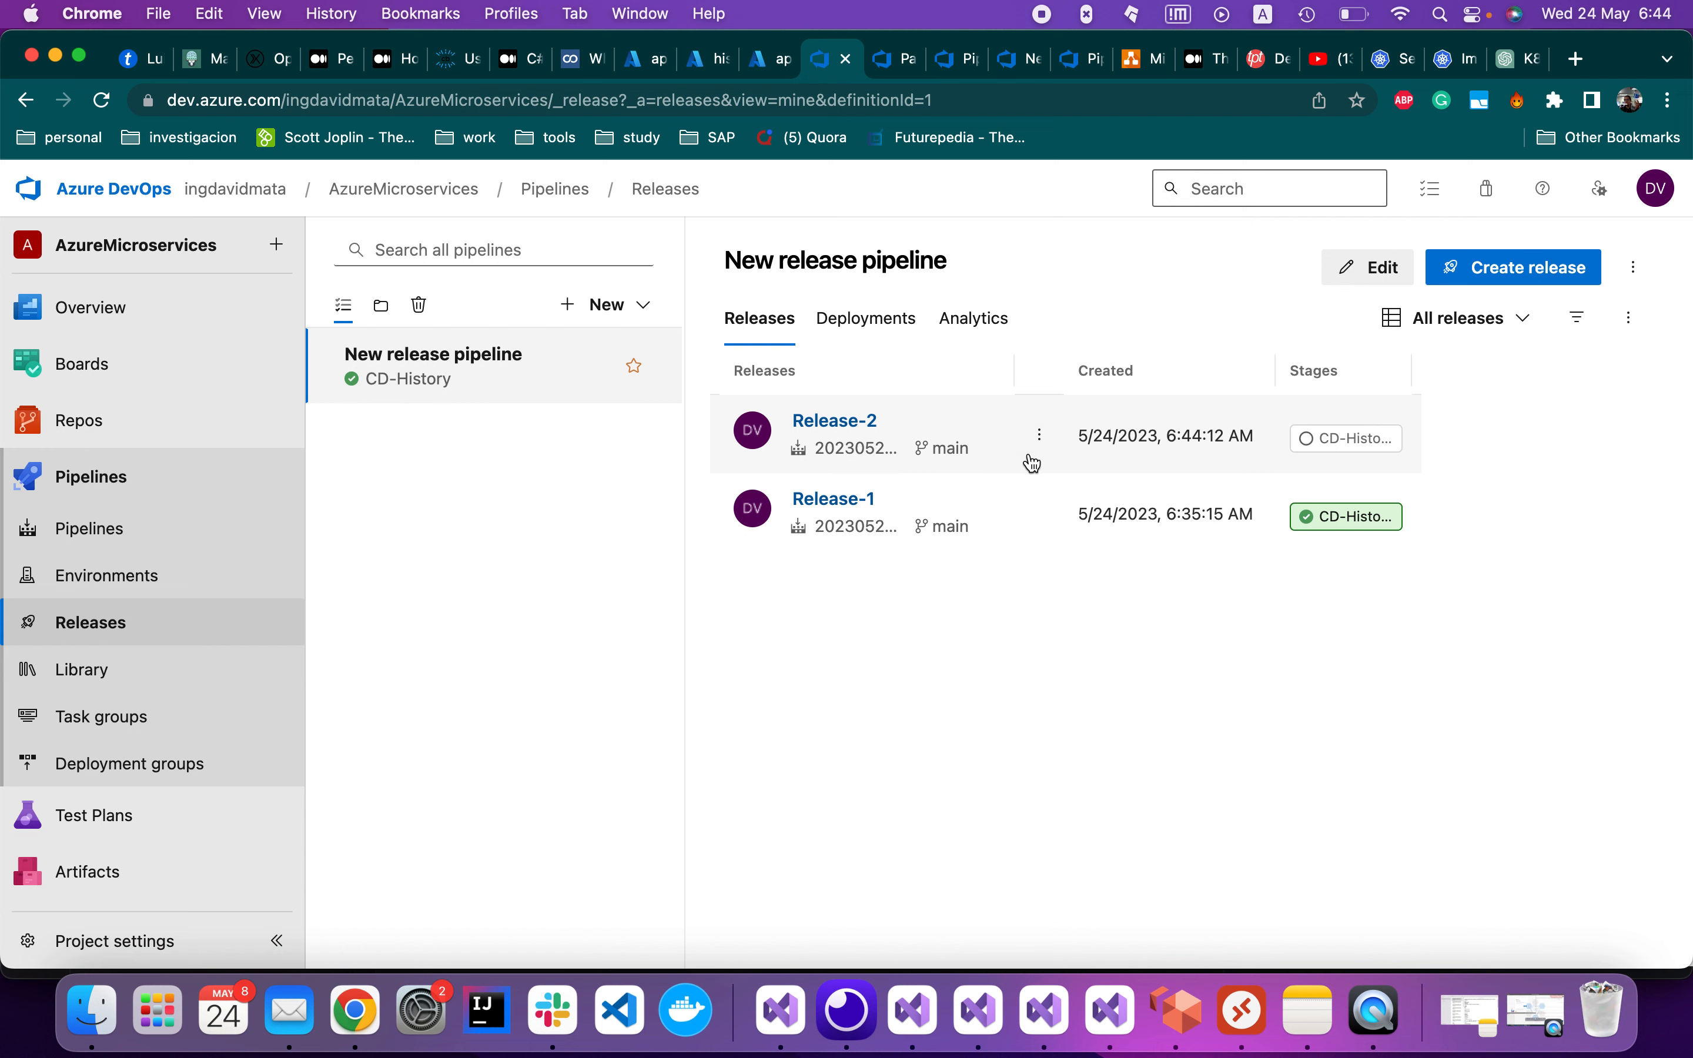
Open Release-2 and start a deployment to CD-History
click(850, 434)
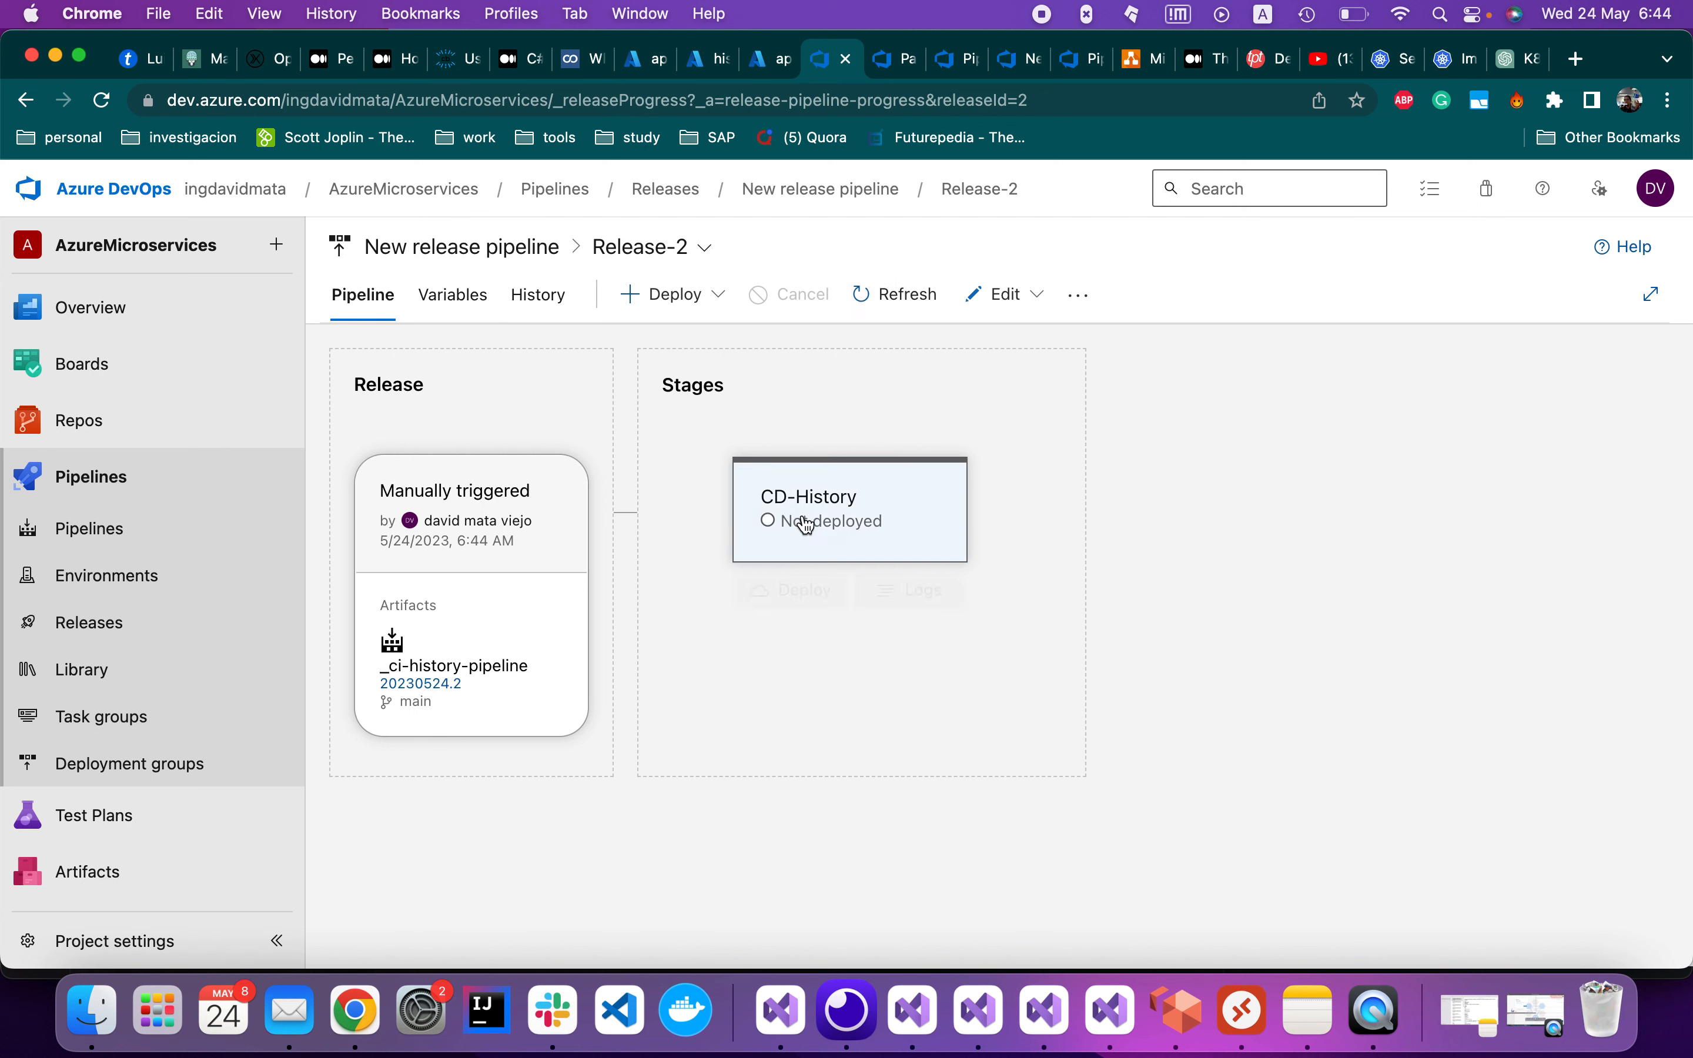
mouse_move(801, 525)
click(817, 595)
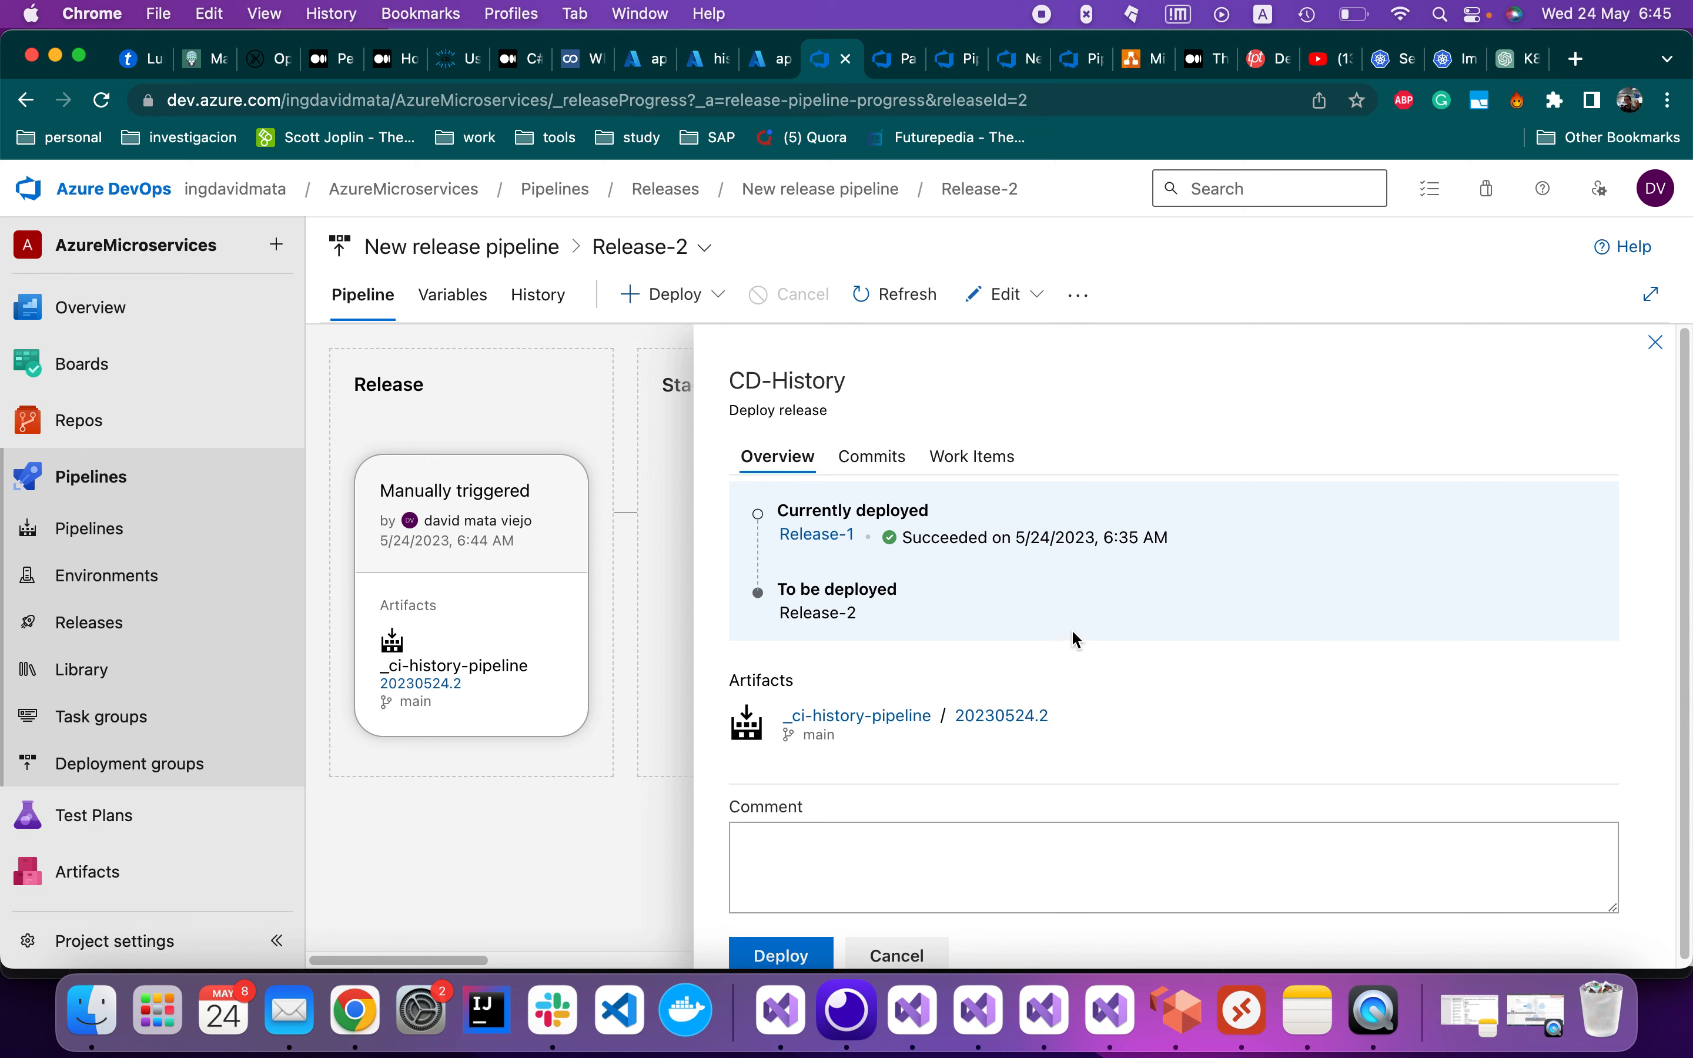
scroll(413, 526, left, 5)
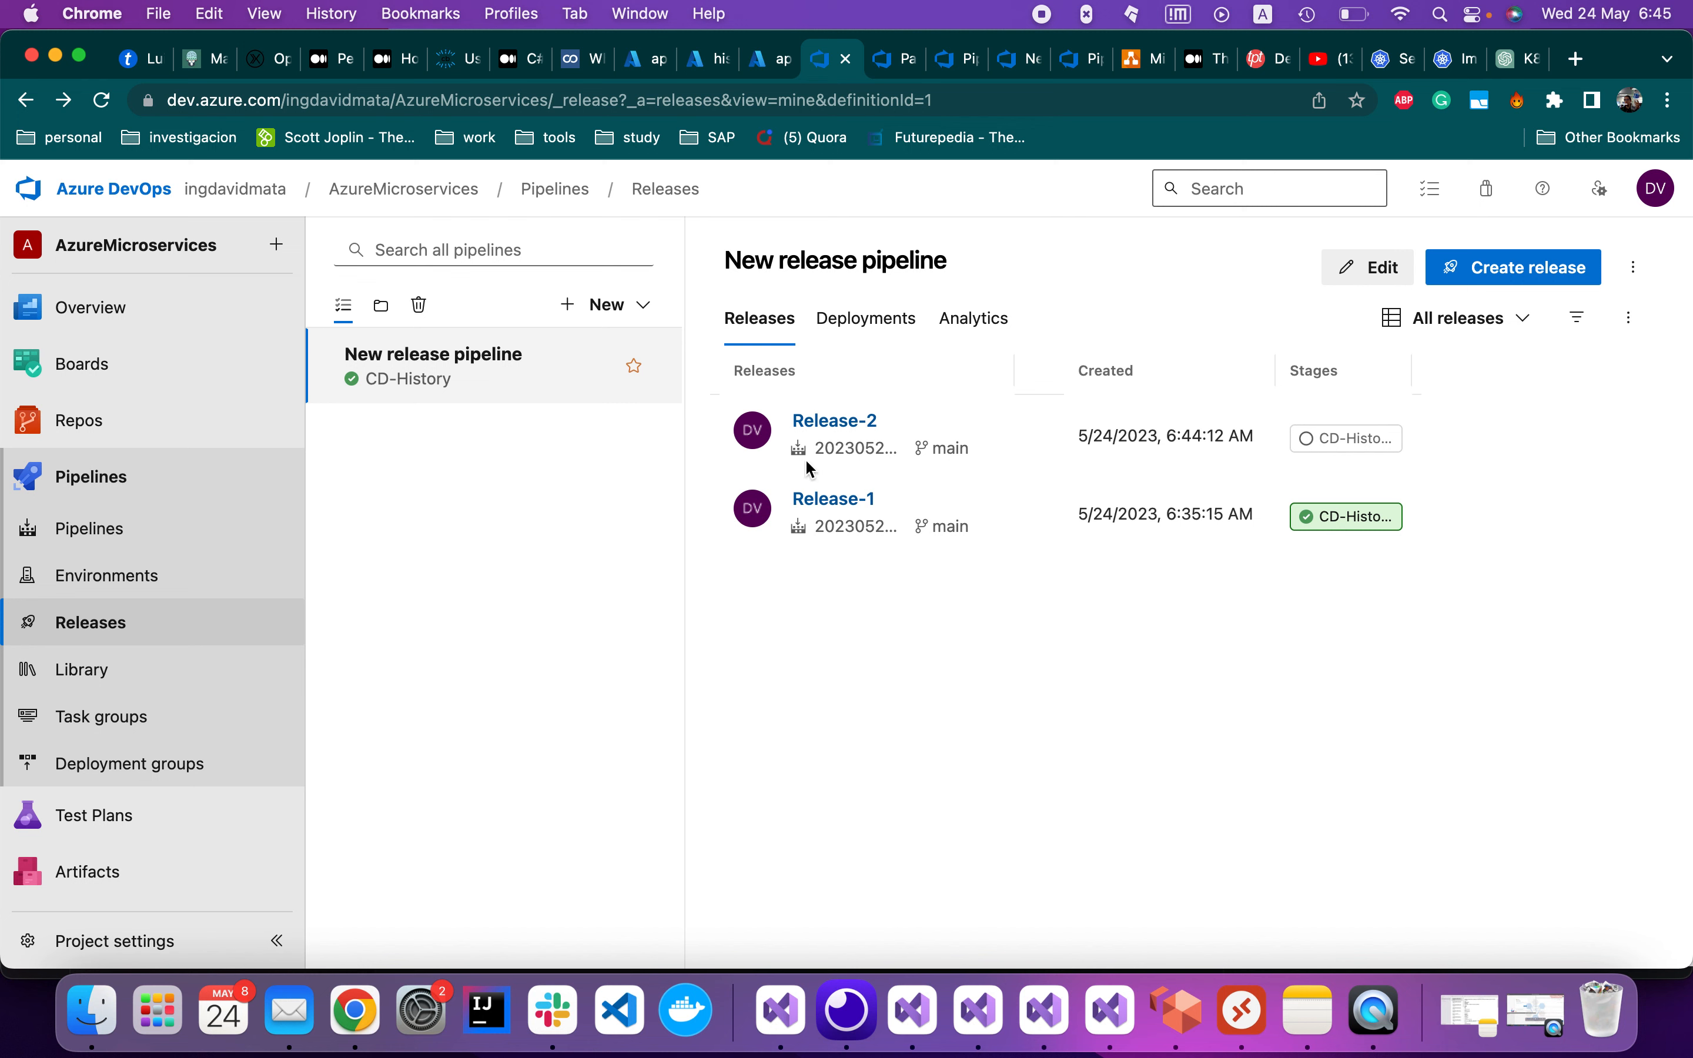
Reopen Release-2 and confirm deploying it to the CD-History stage
click(852, 429)
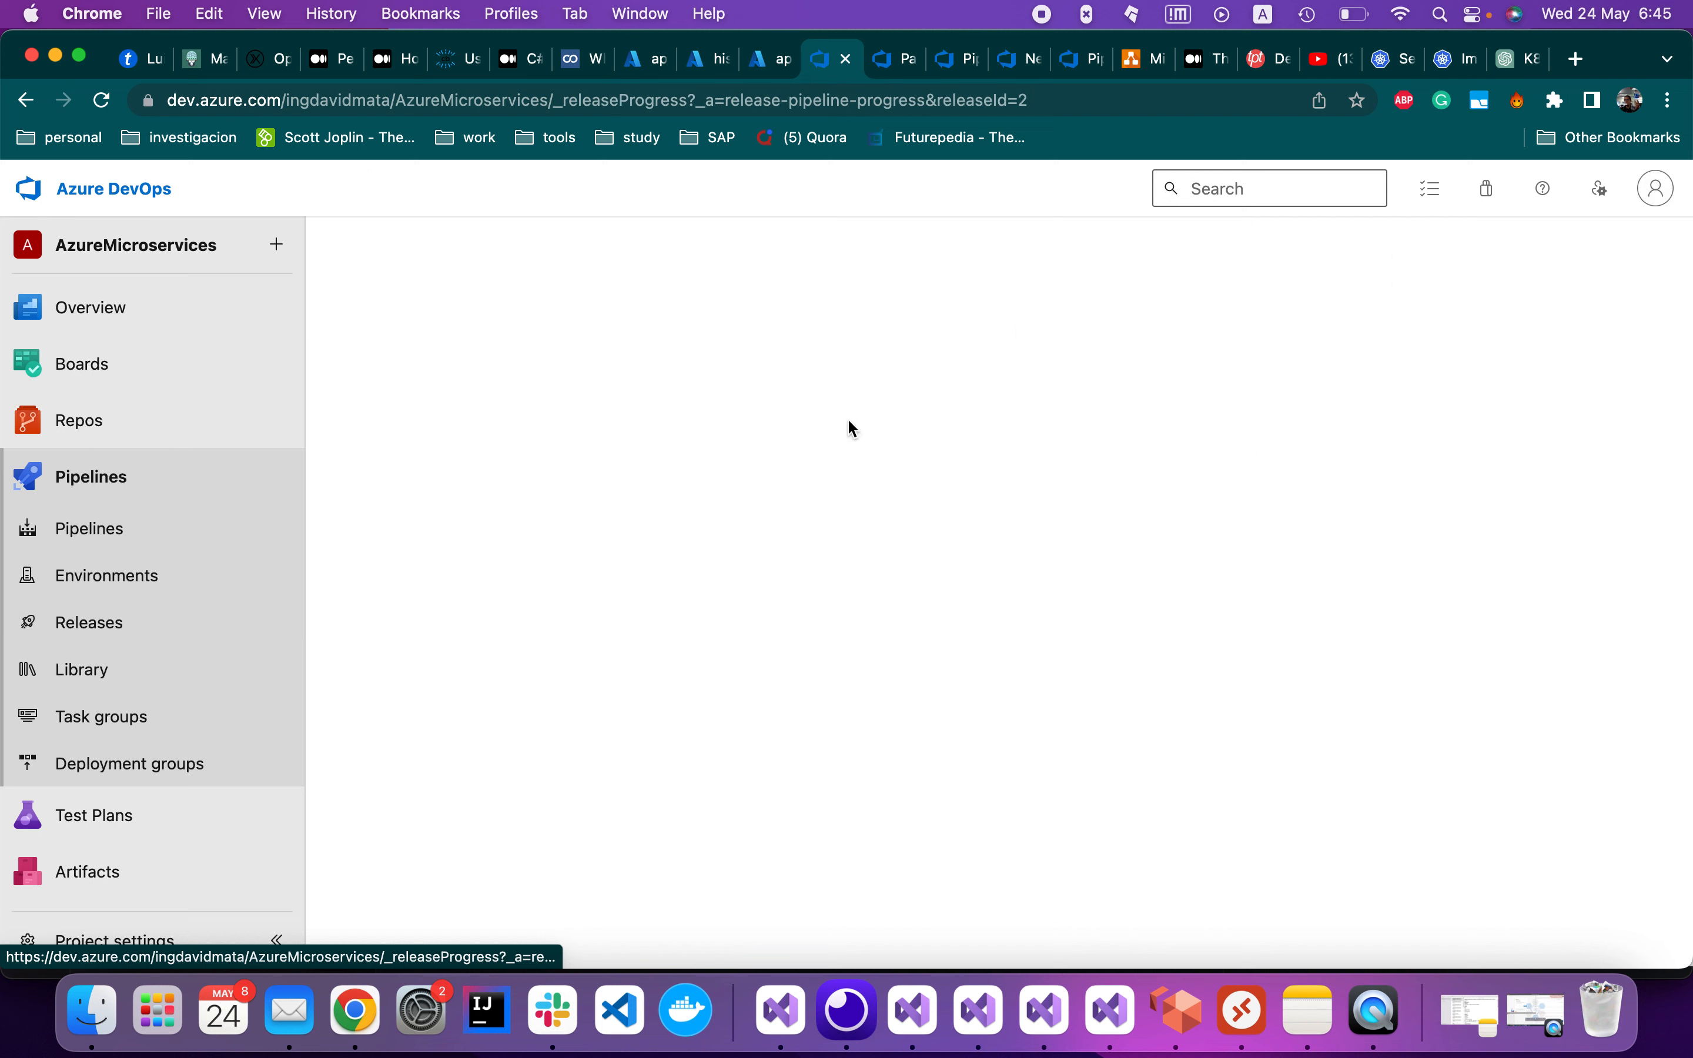
click(513, 569)
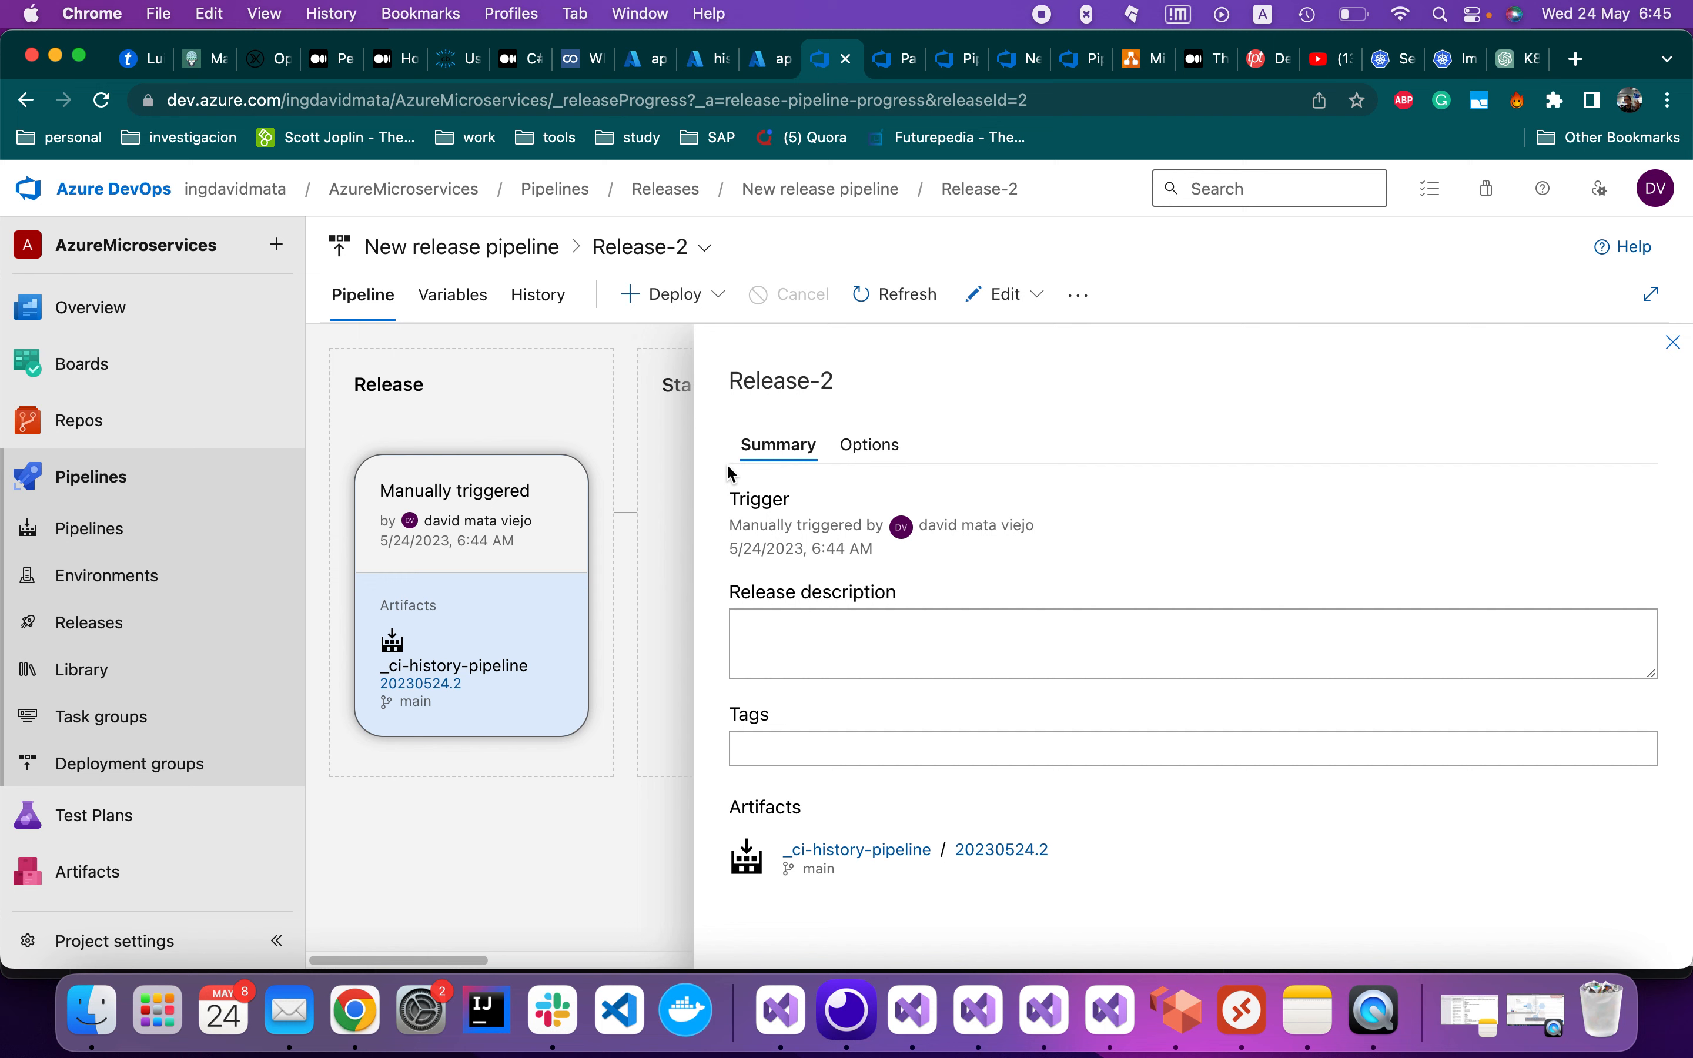
click(1674, 342)
click(859, 519)
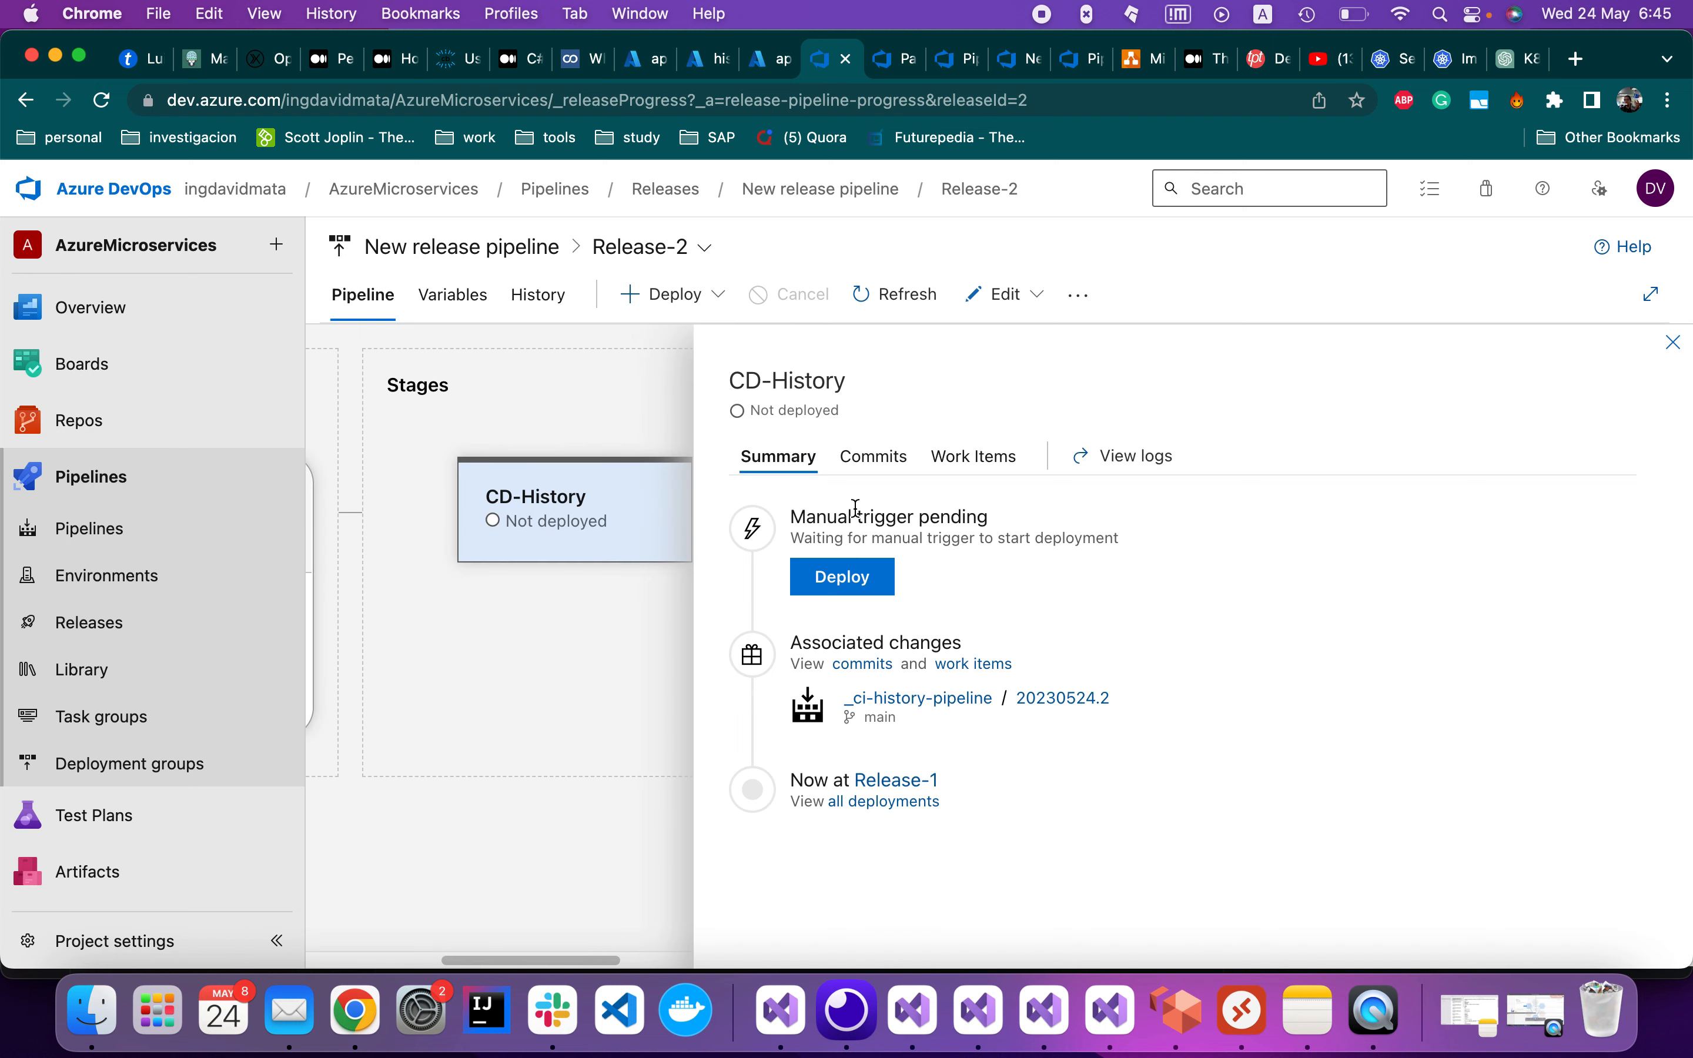
click(855, 581)
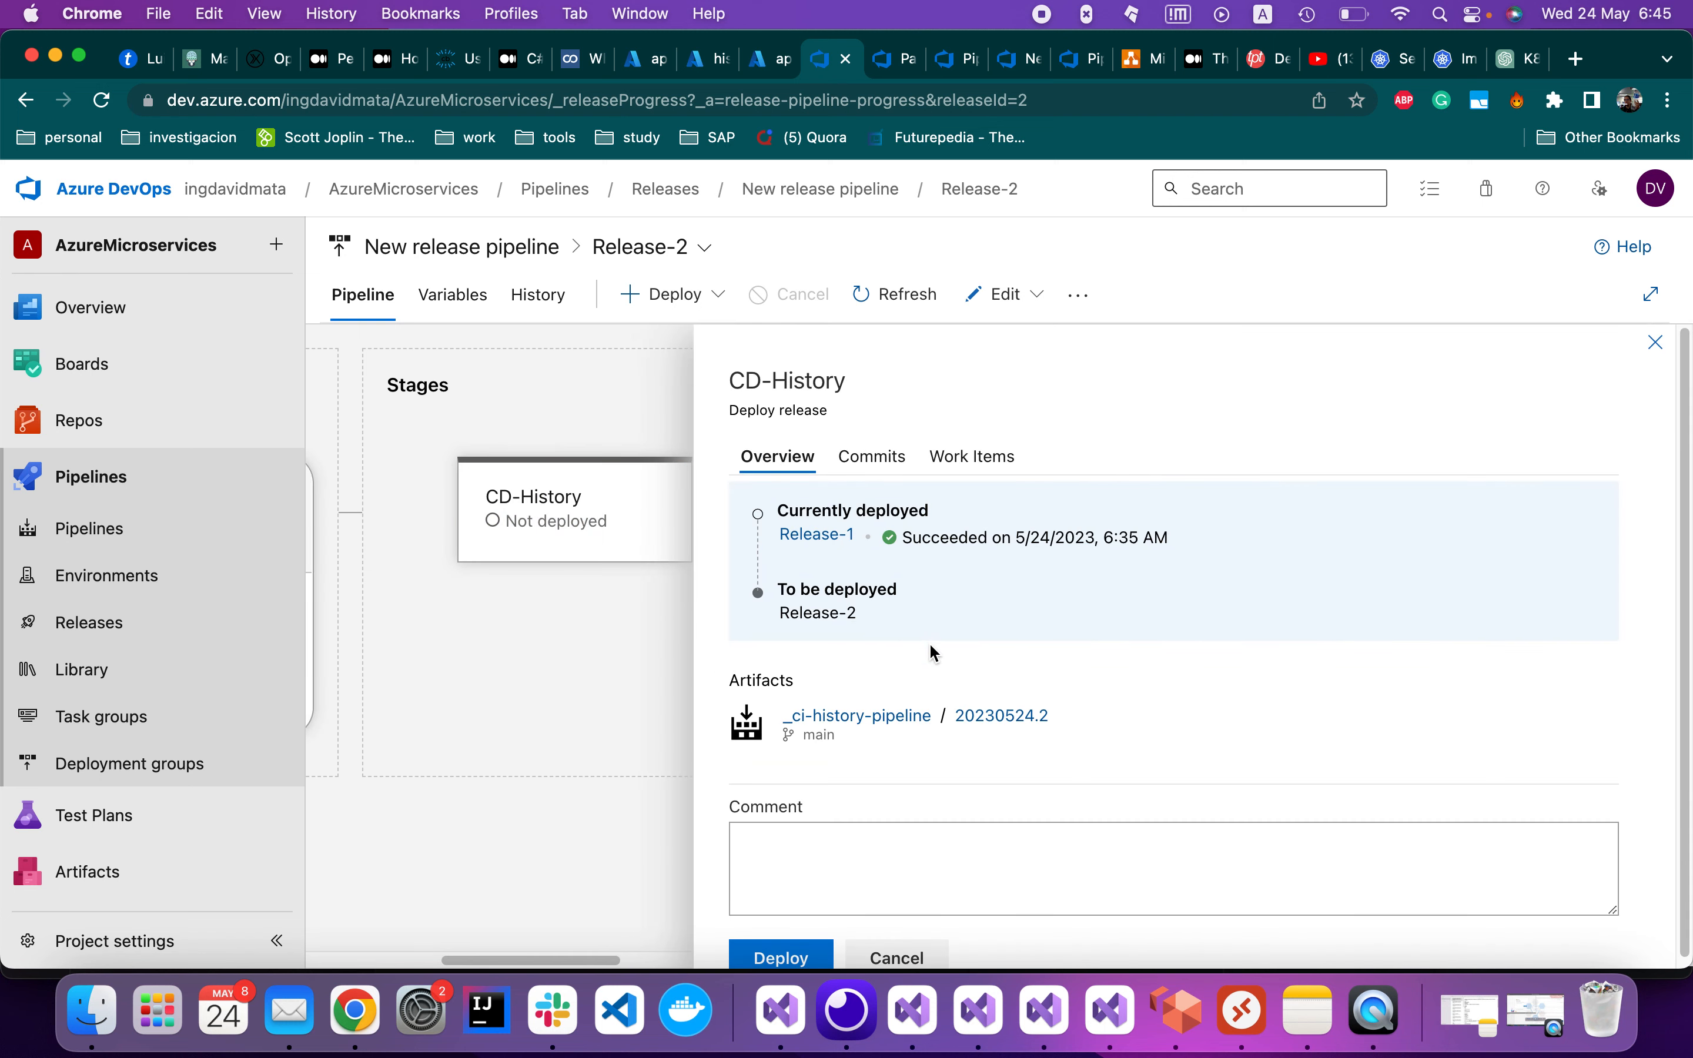
click(780, 959)
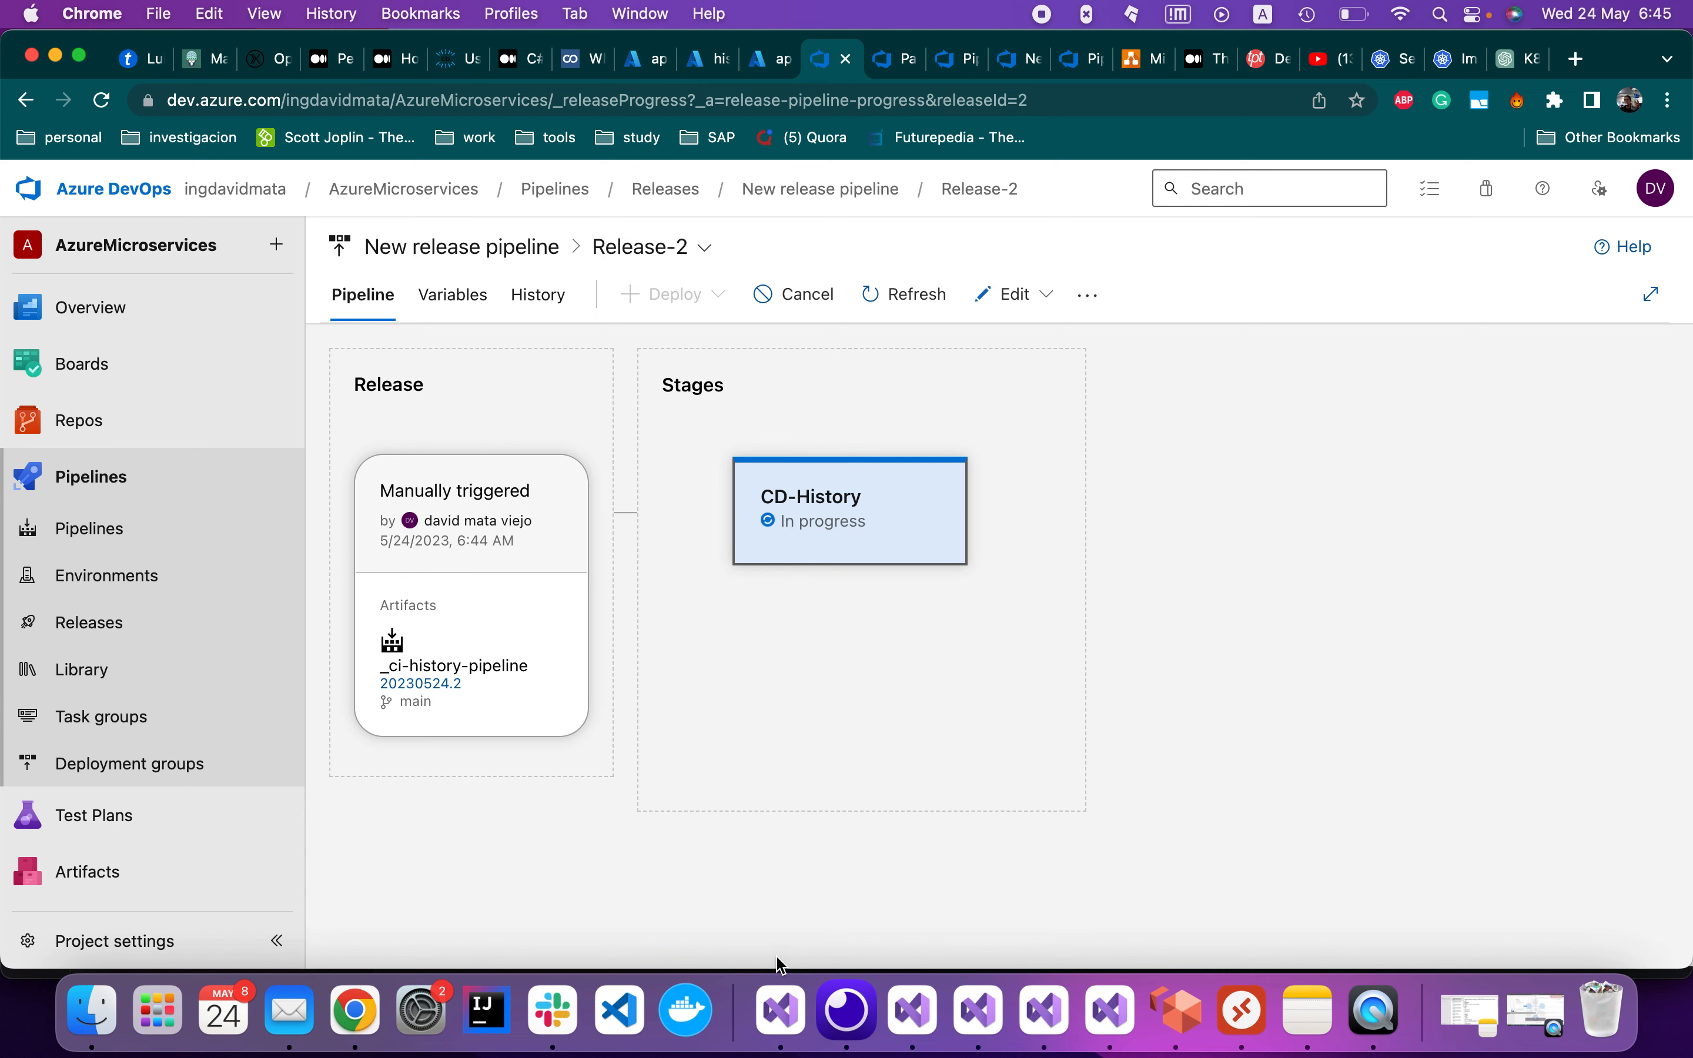
click(769, 60)
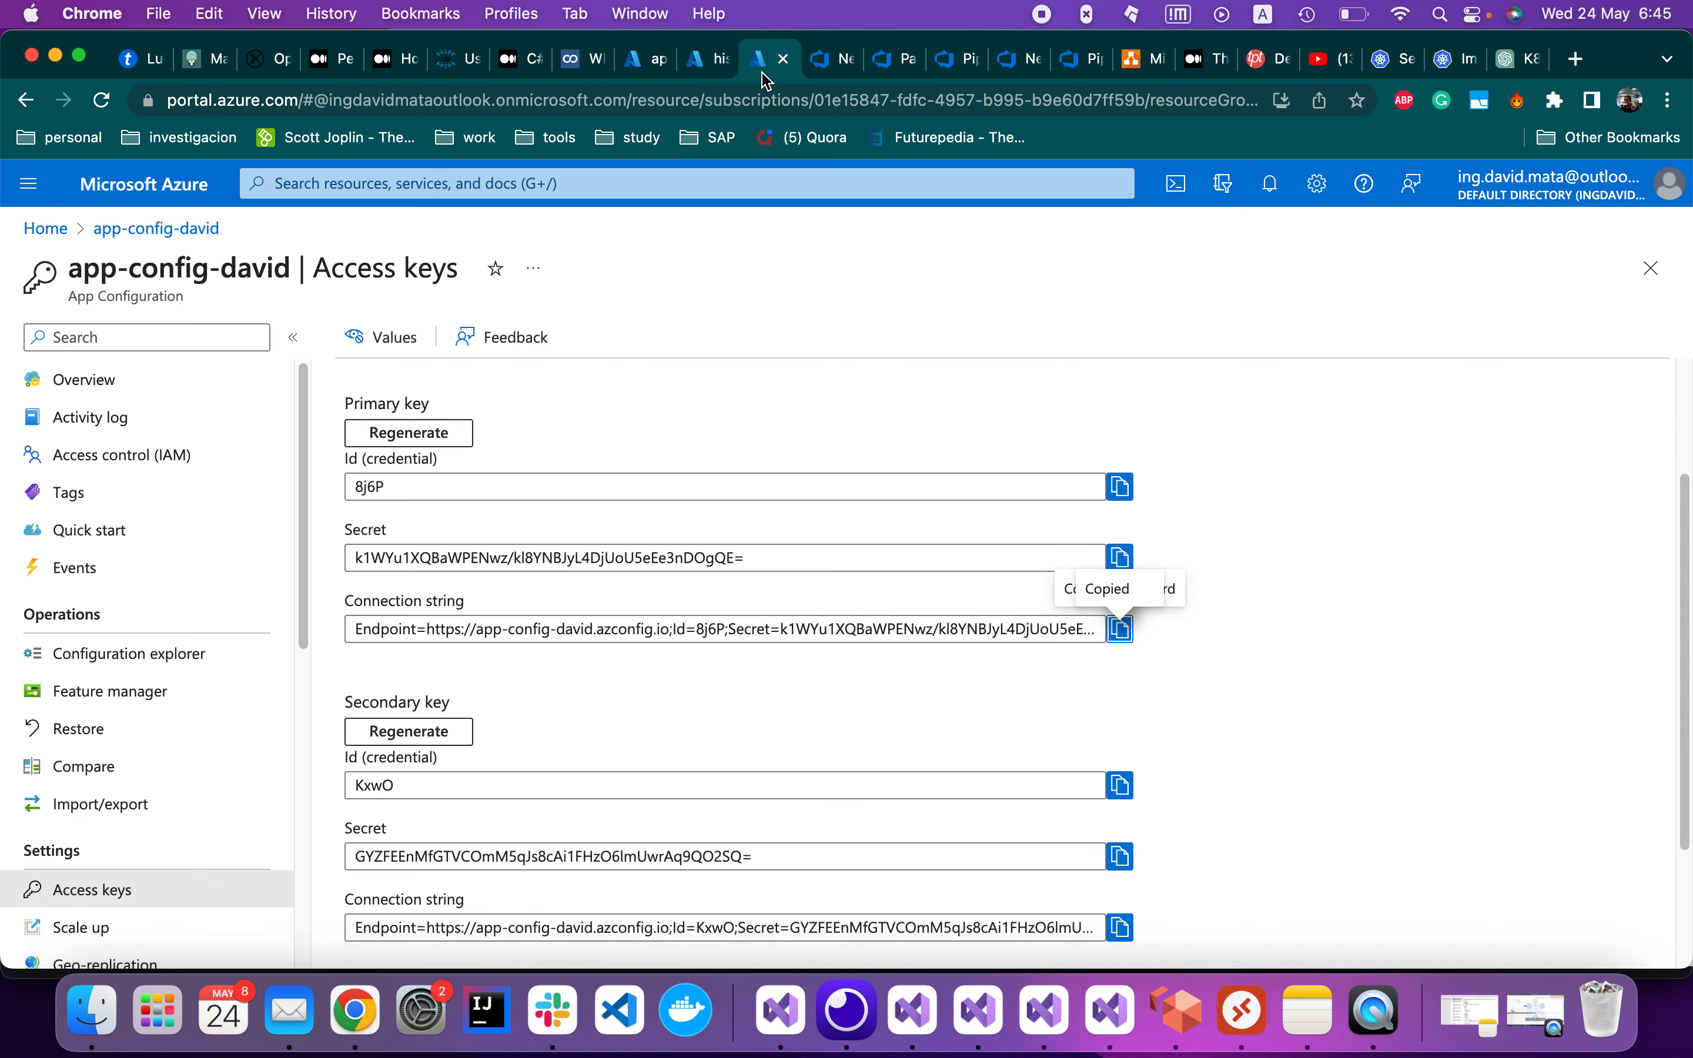
In the Azure portal, check the history pod's YAML status and the history-app-repository image tags
click(718, 66)
click(647, 60)
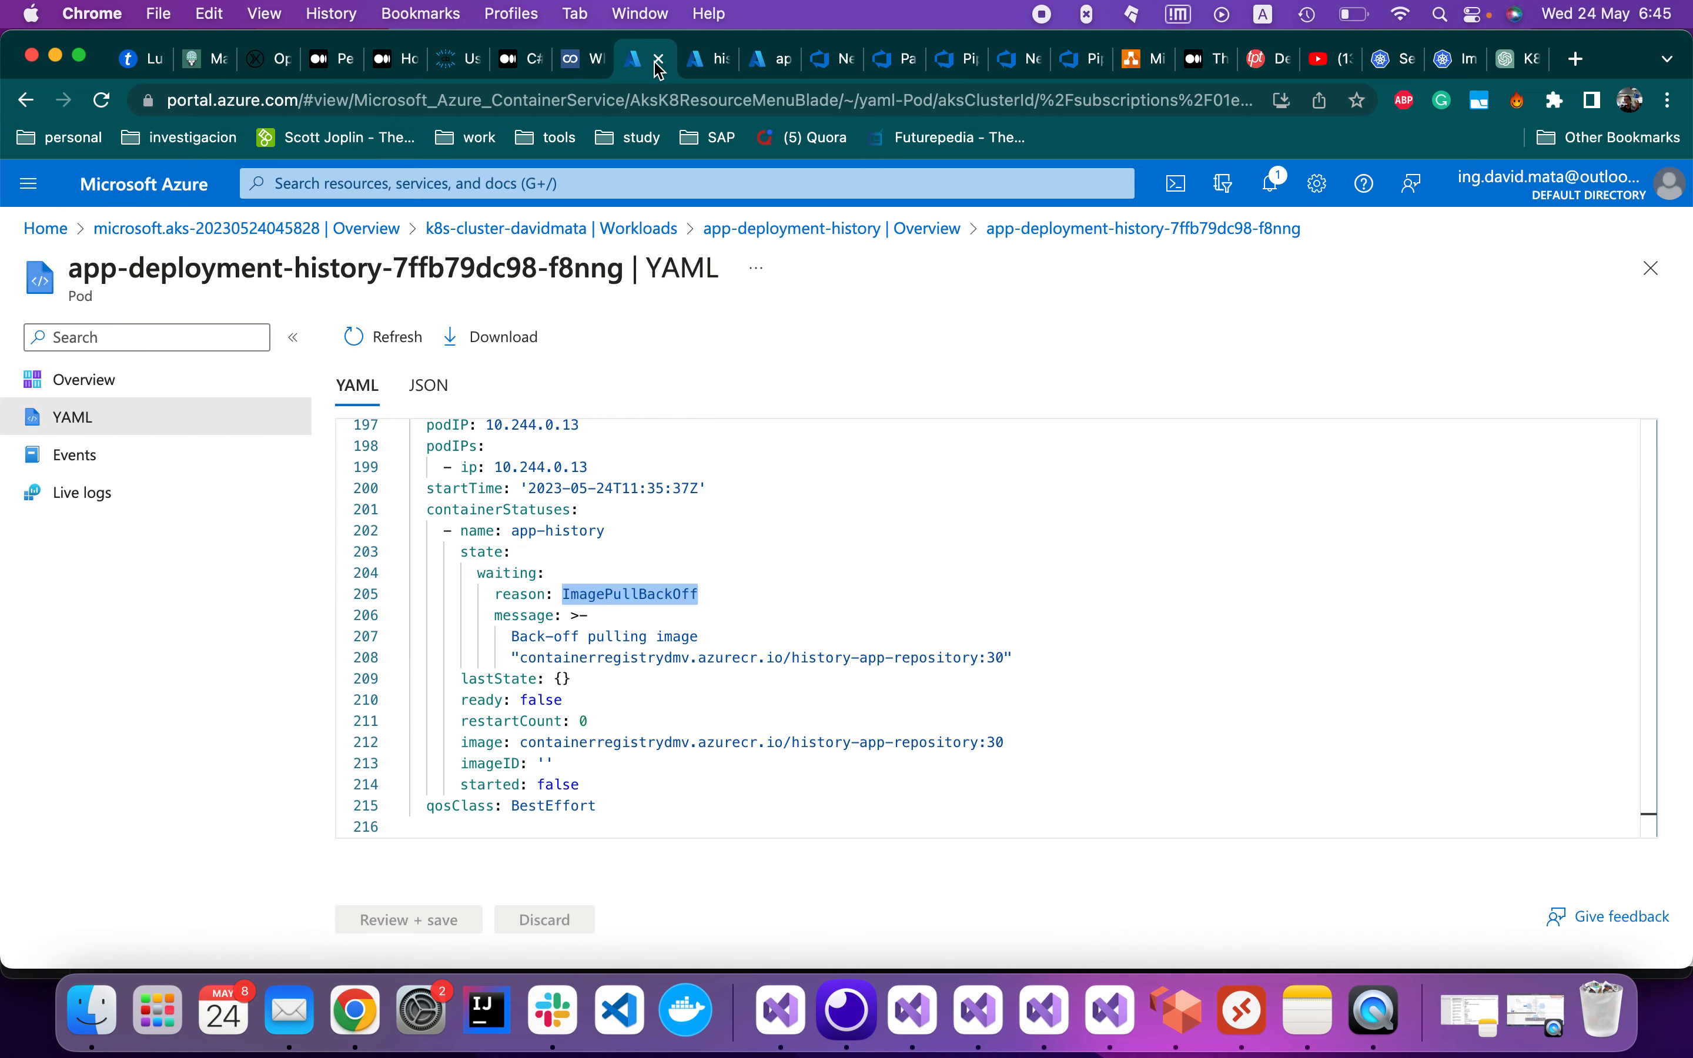
click(701, 66)
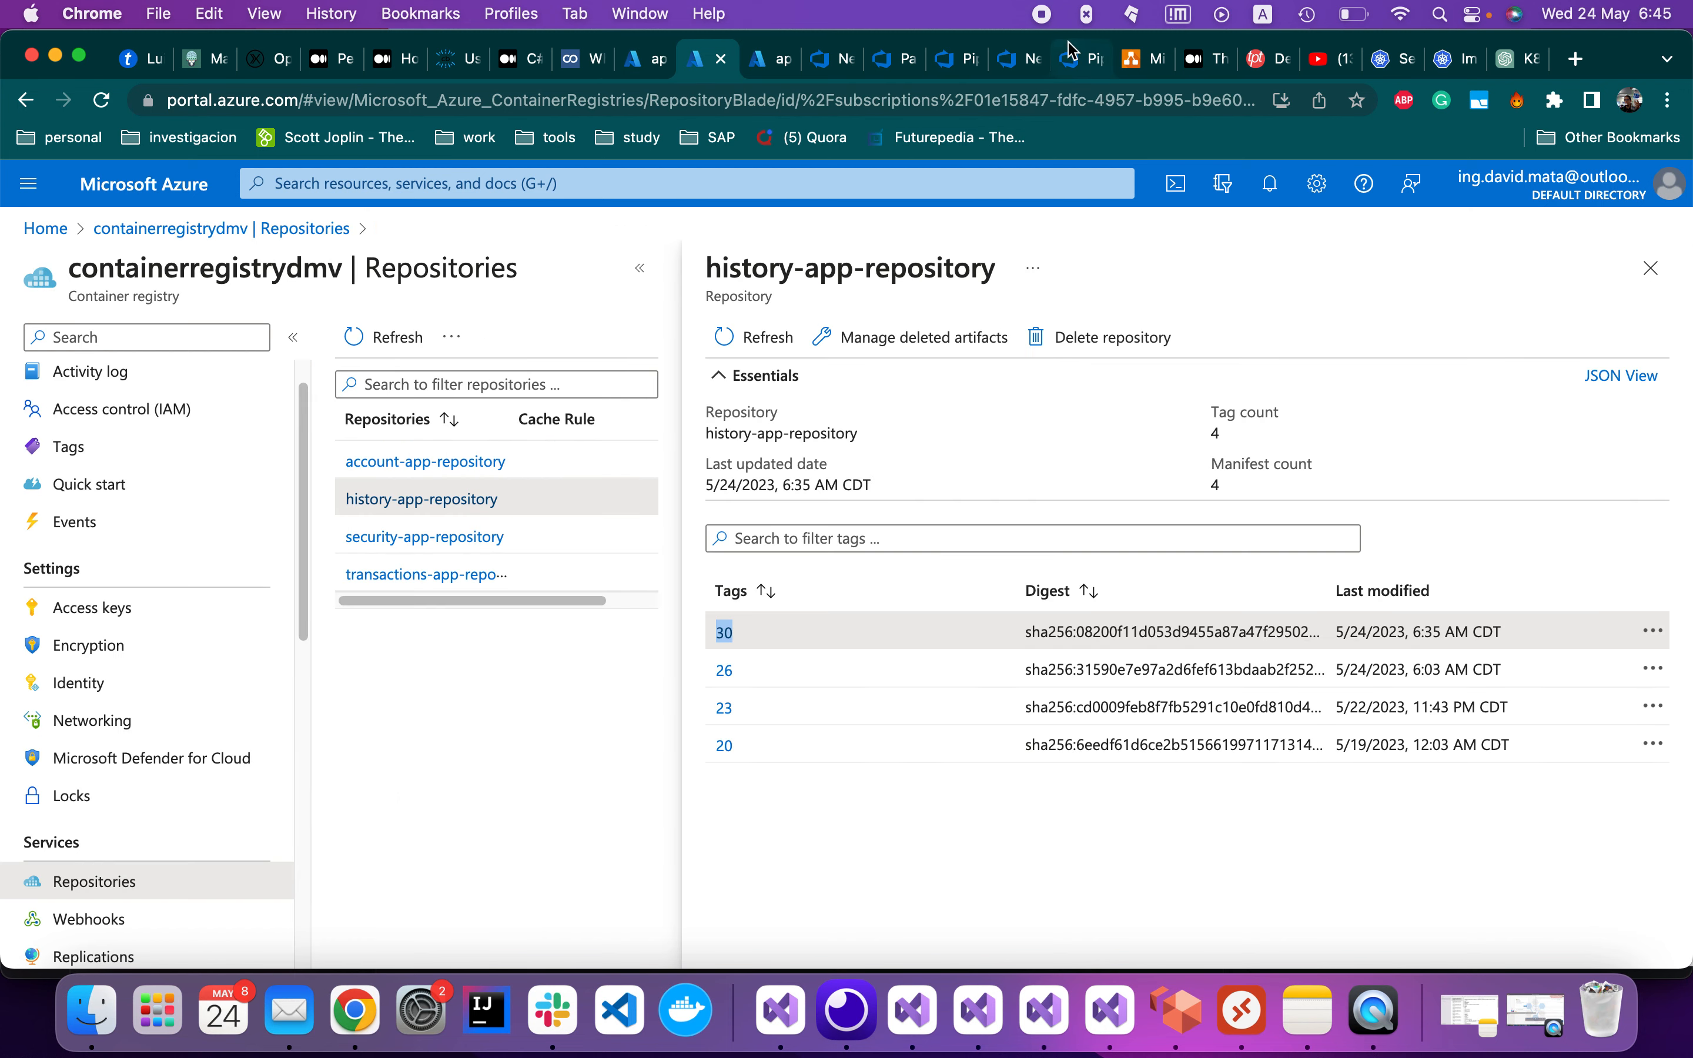
Back in Azure DevOps, open the deployment logs for Release-2's CD-History stage
click(1015, 70)
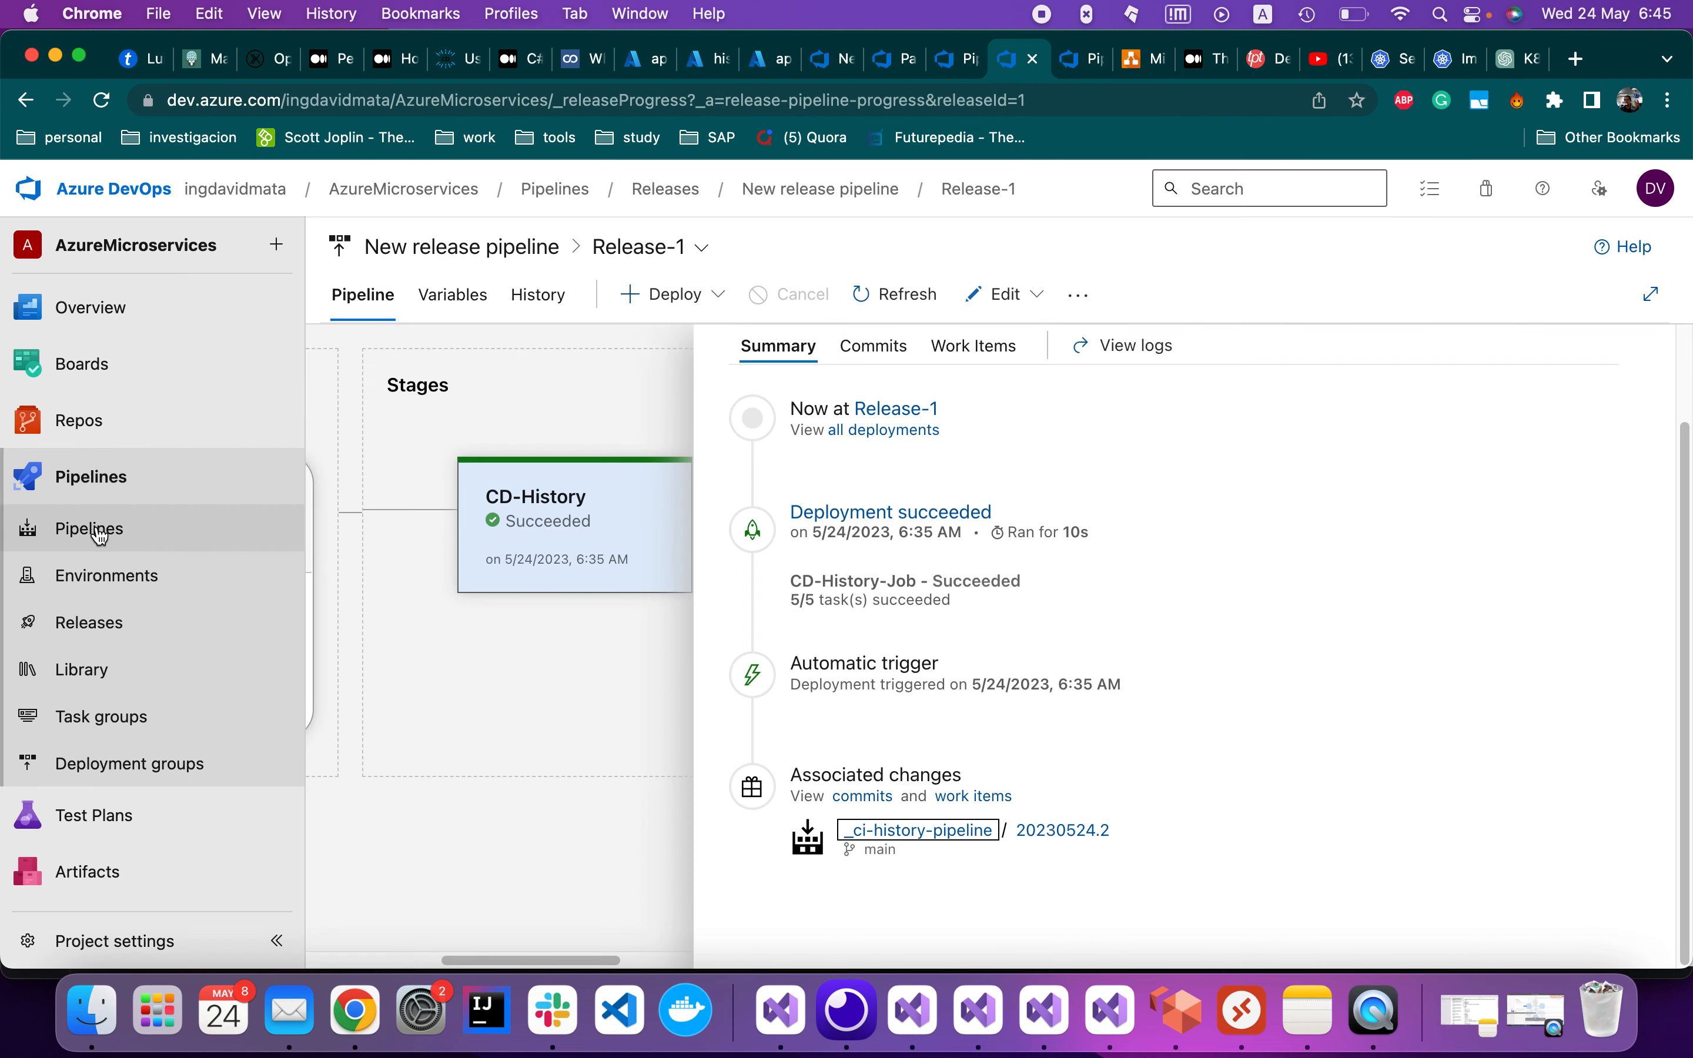
click(144, 541)
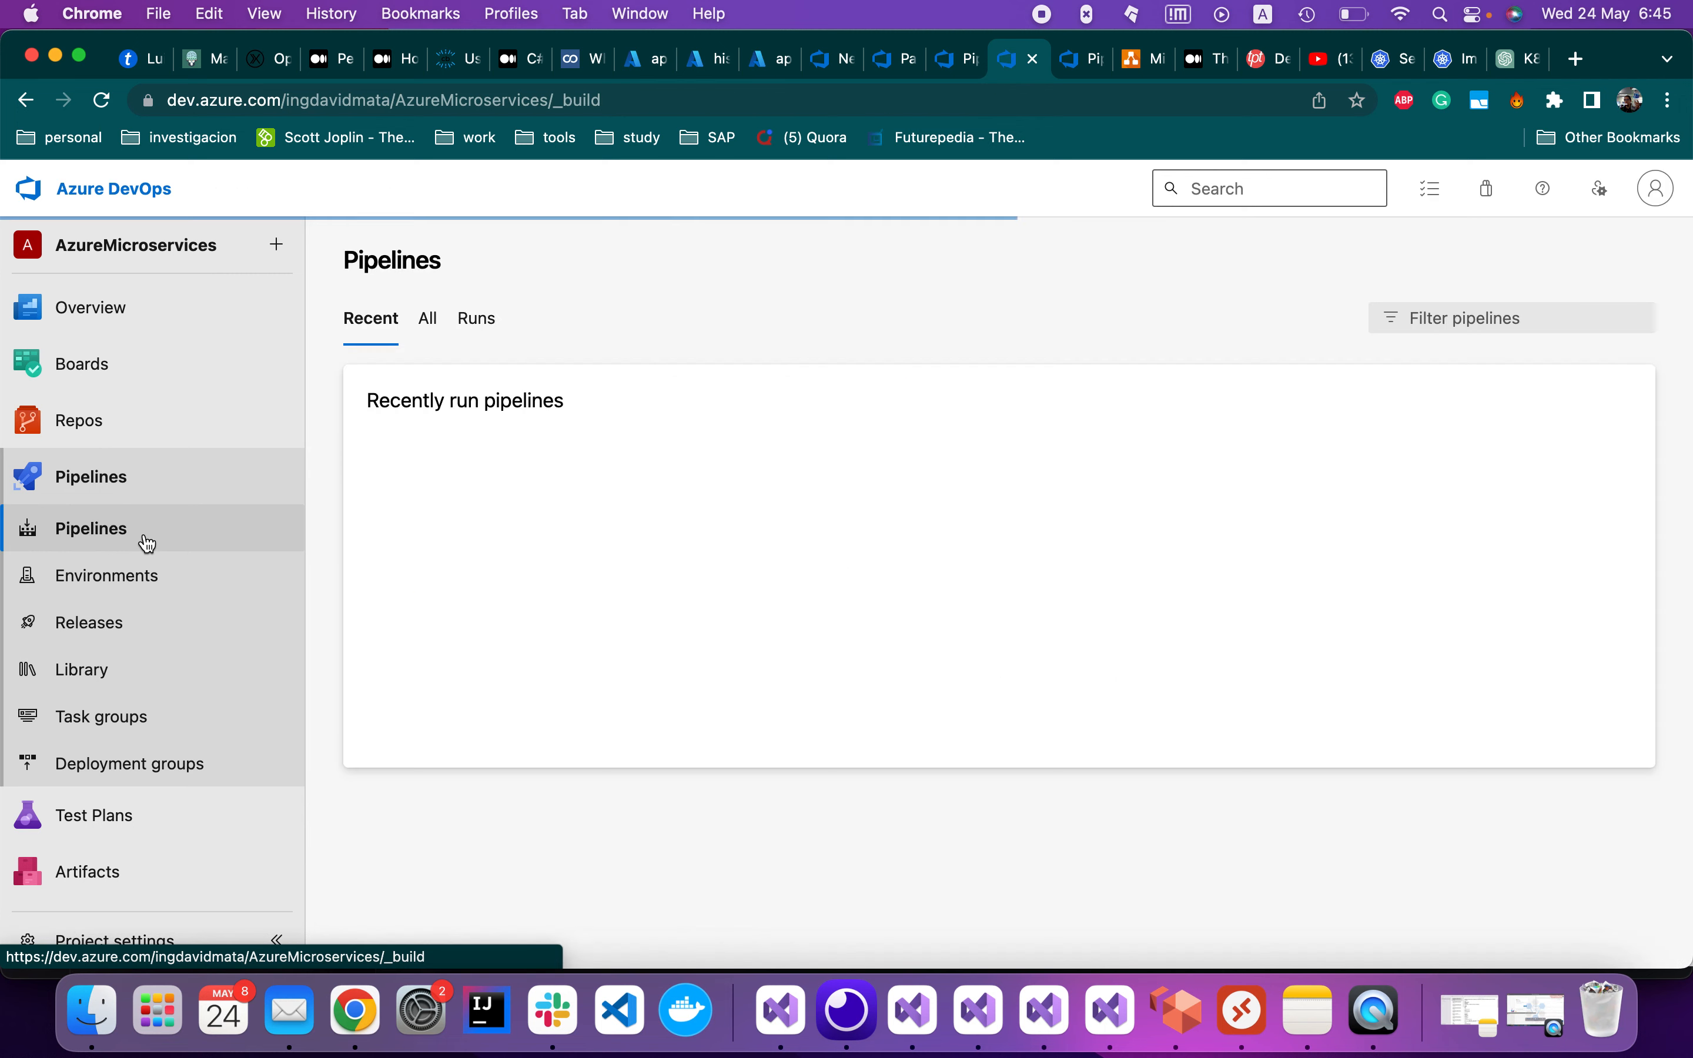
click(957, 59)
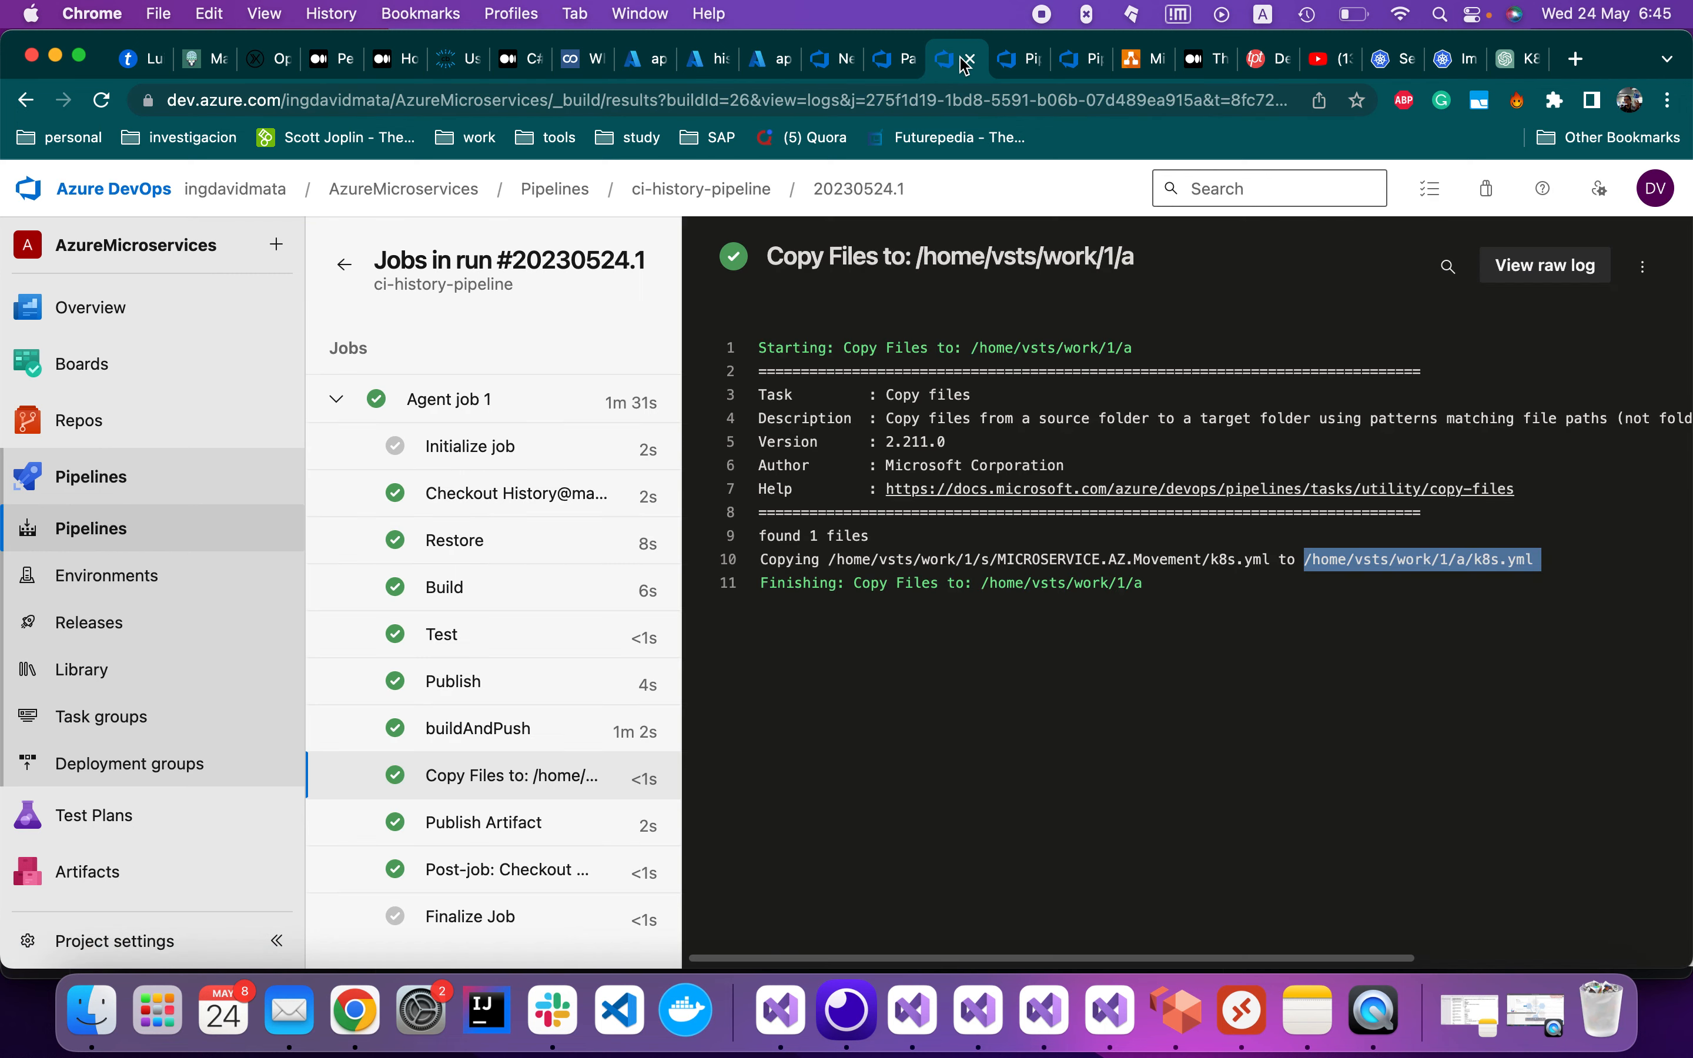
click(826, 70)
click(822, 511)
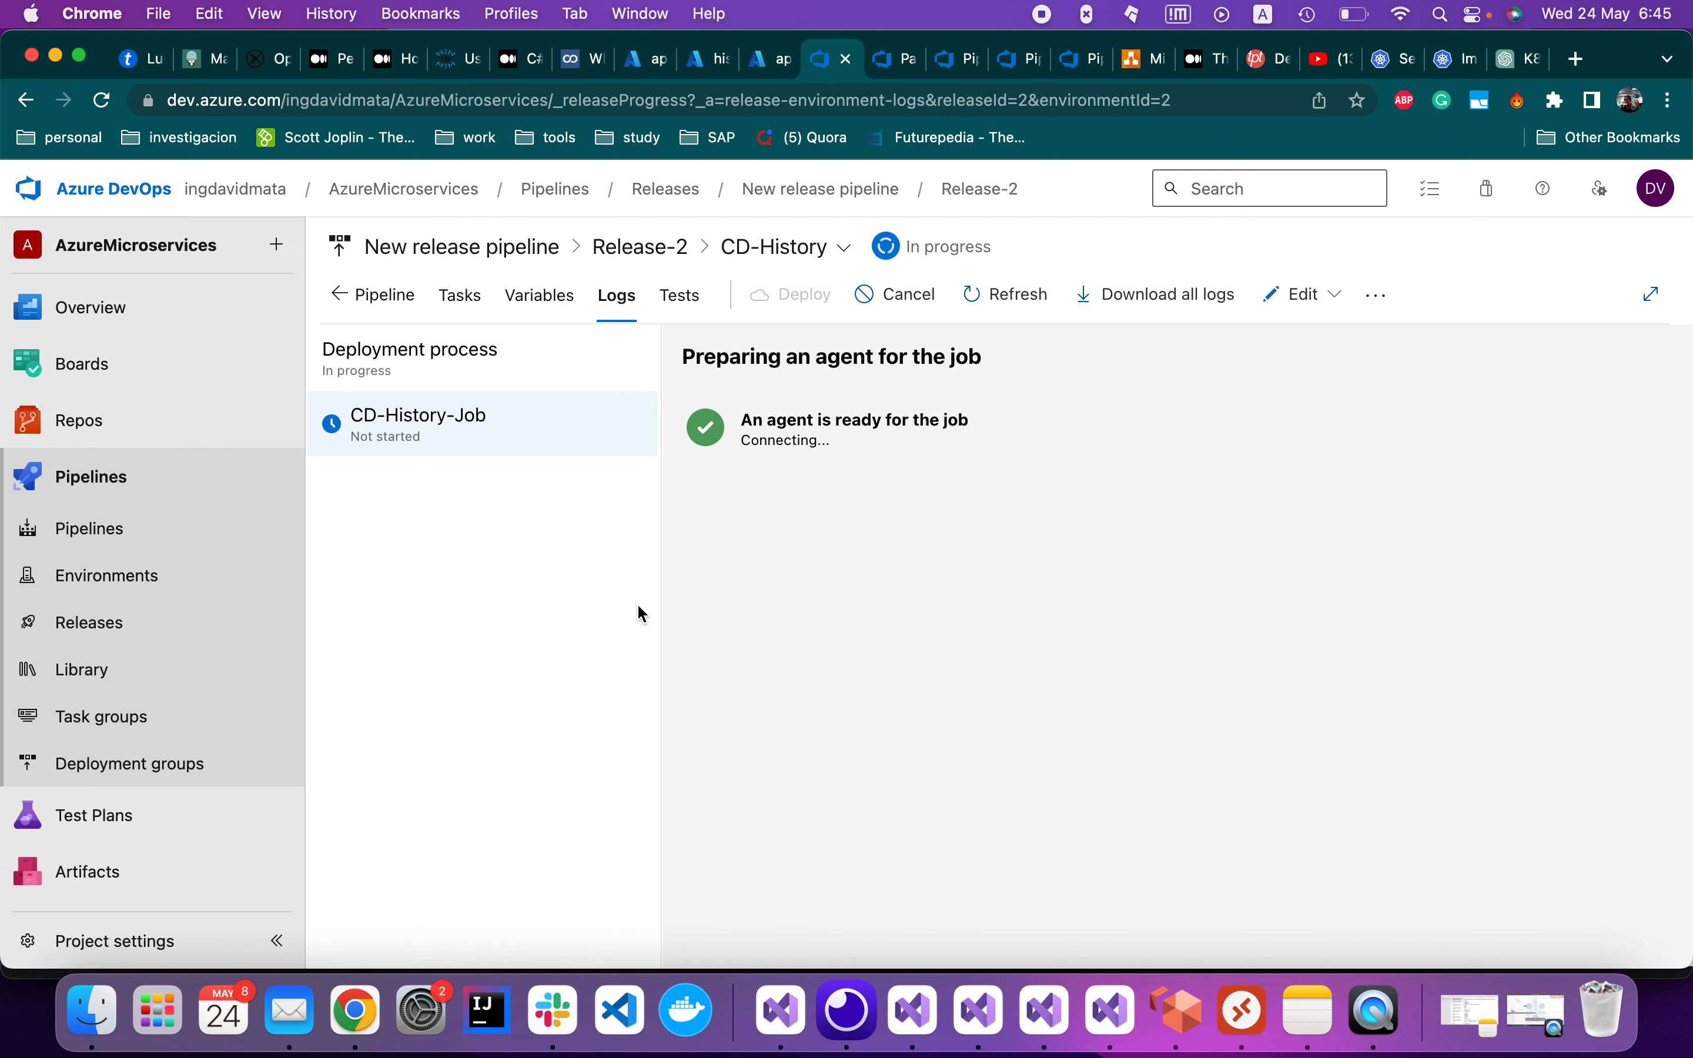
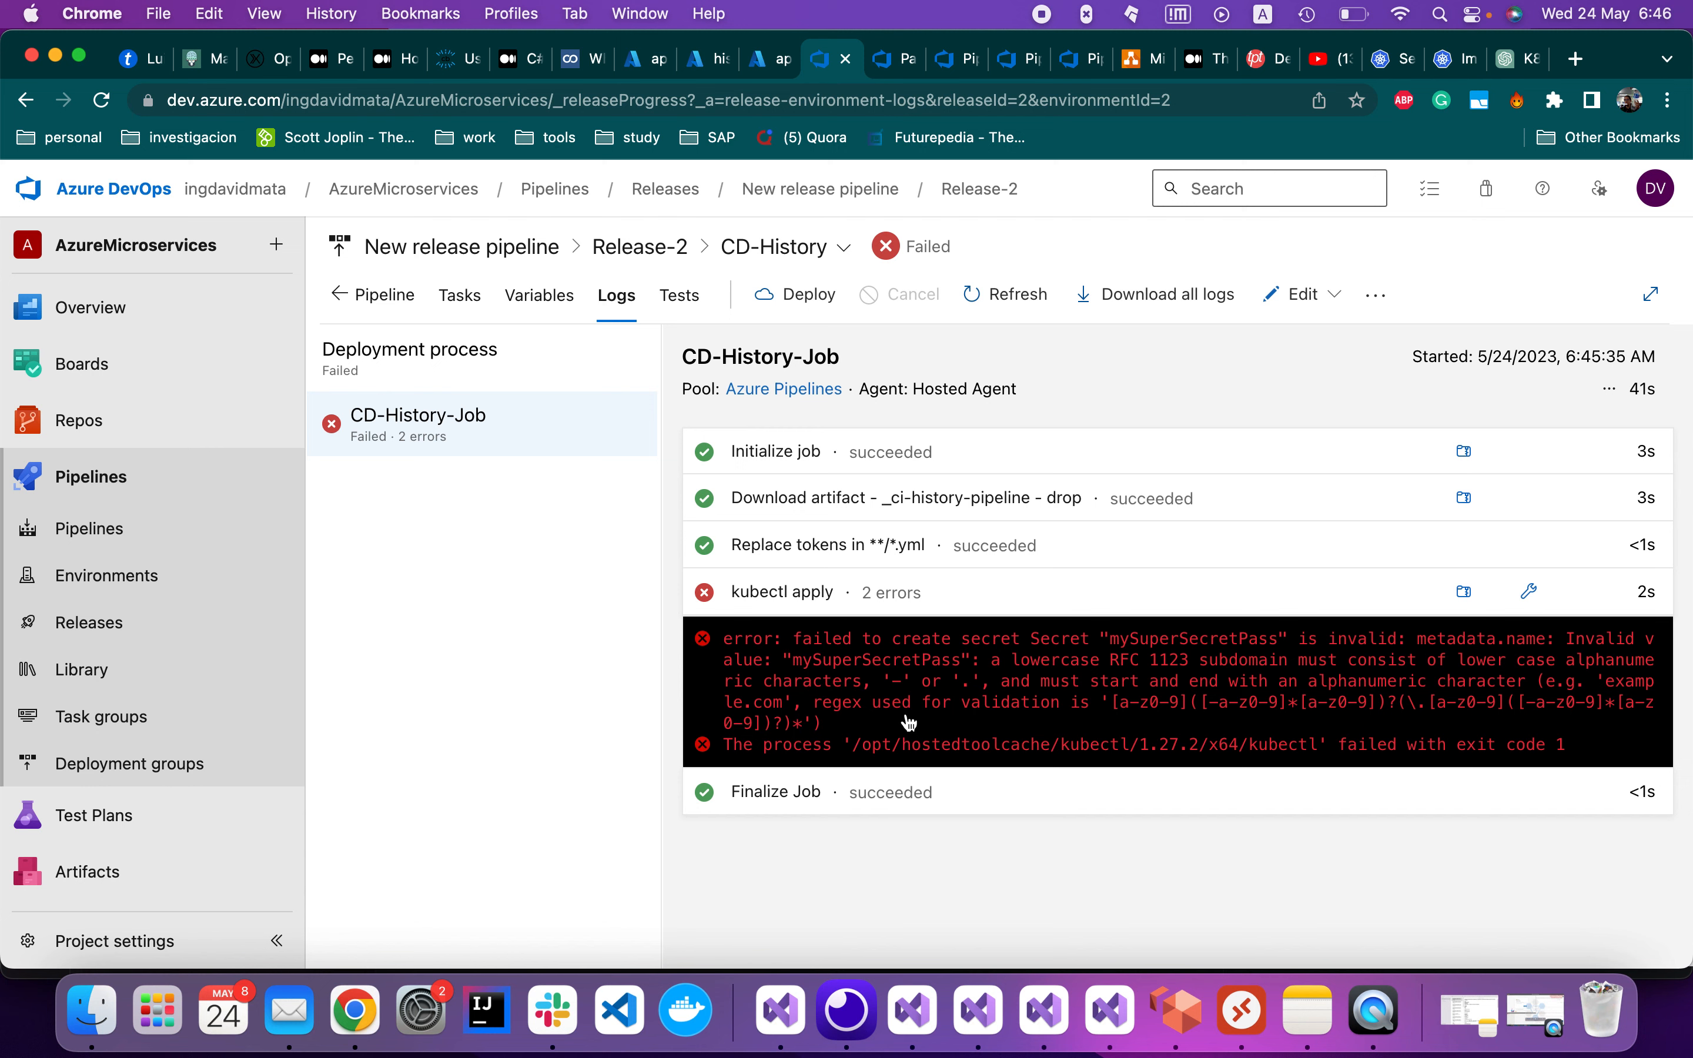
Leave the failed Release-2 log for the Kubernetes container Images docs tab in Chrome
click(1454, 59)
double_click(634, 716)
key(super+c)
Search the Kubernetes docs for imagePullSecret and open 'Pull an Image from a Private Registry'
click(138, 306)
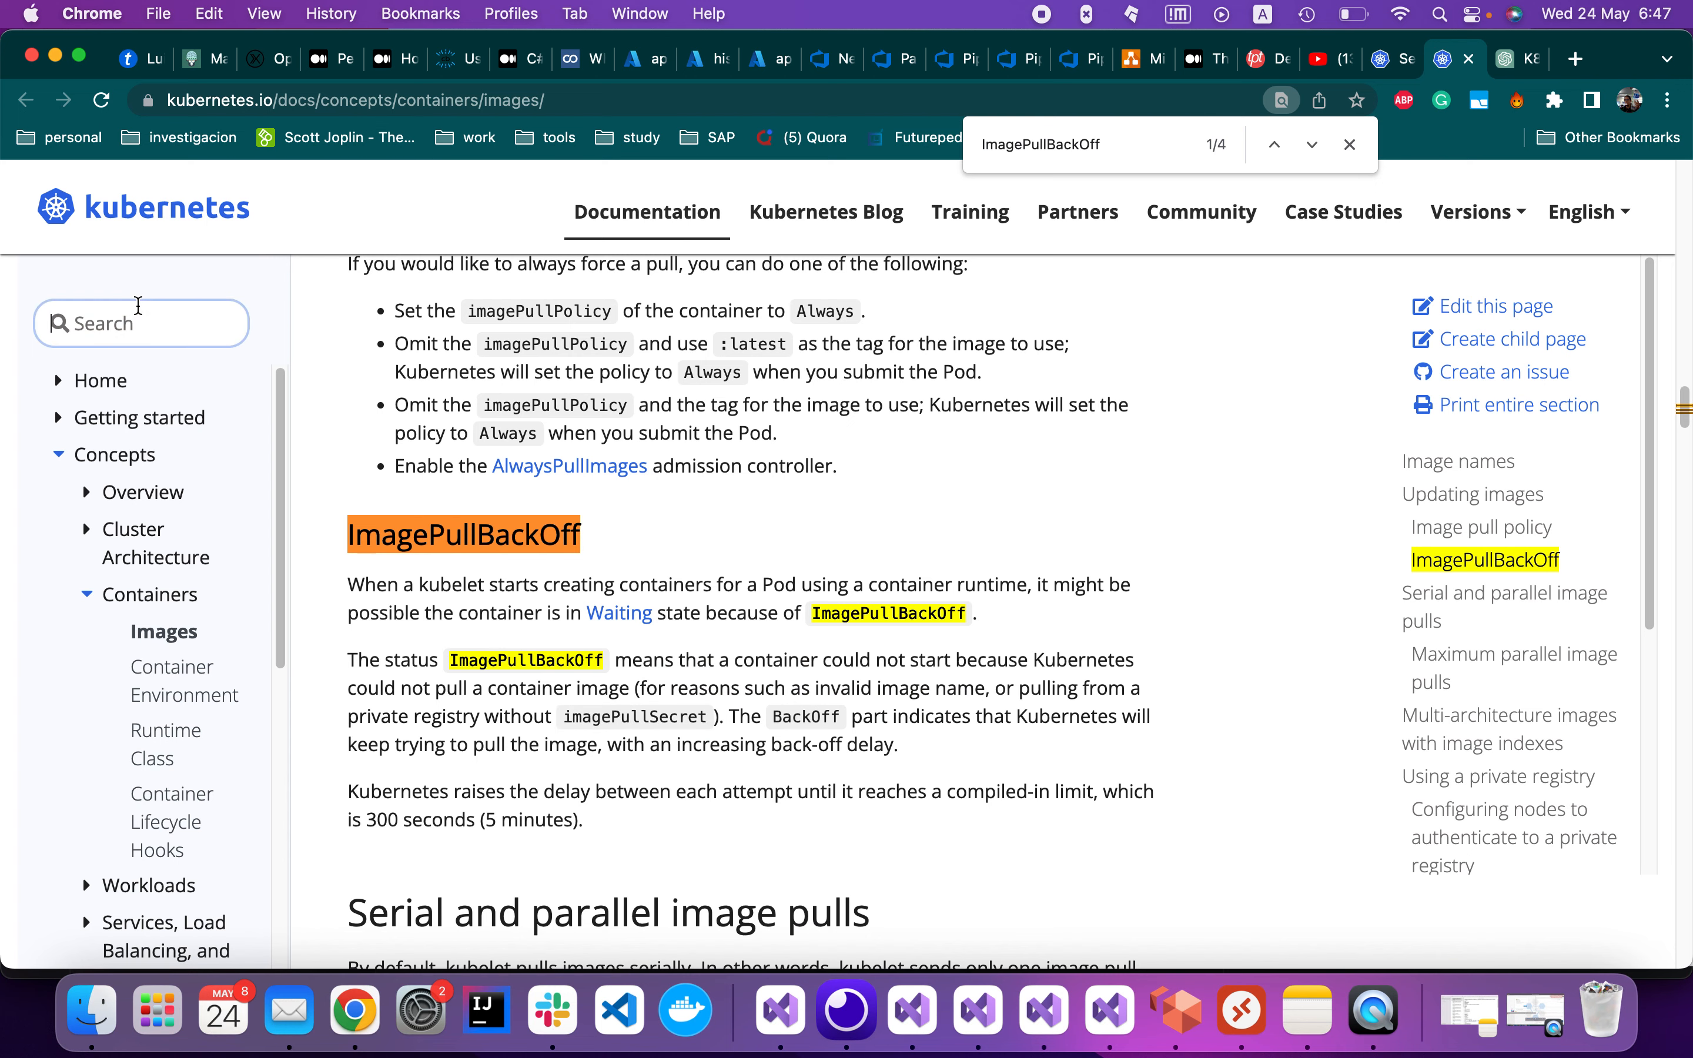
key(super+v)
key(Return)
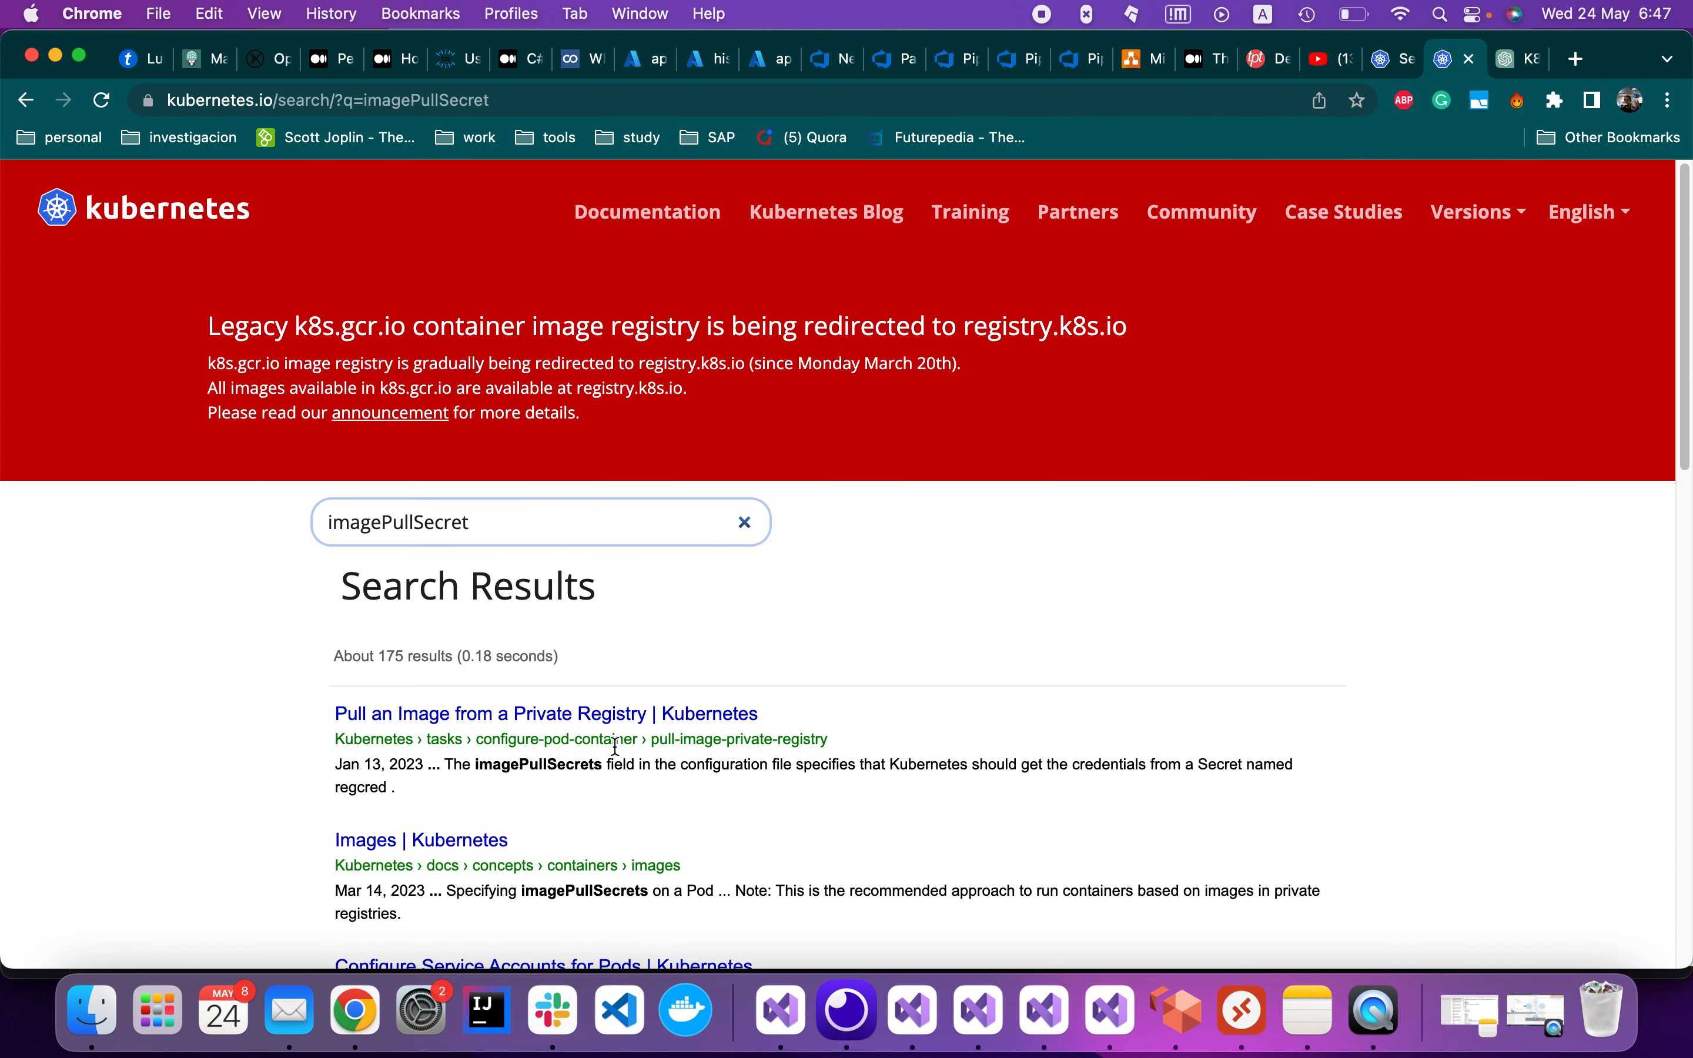
click(633, 717)
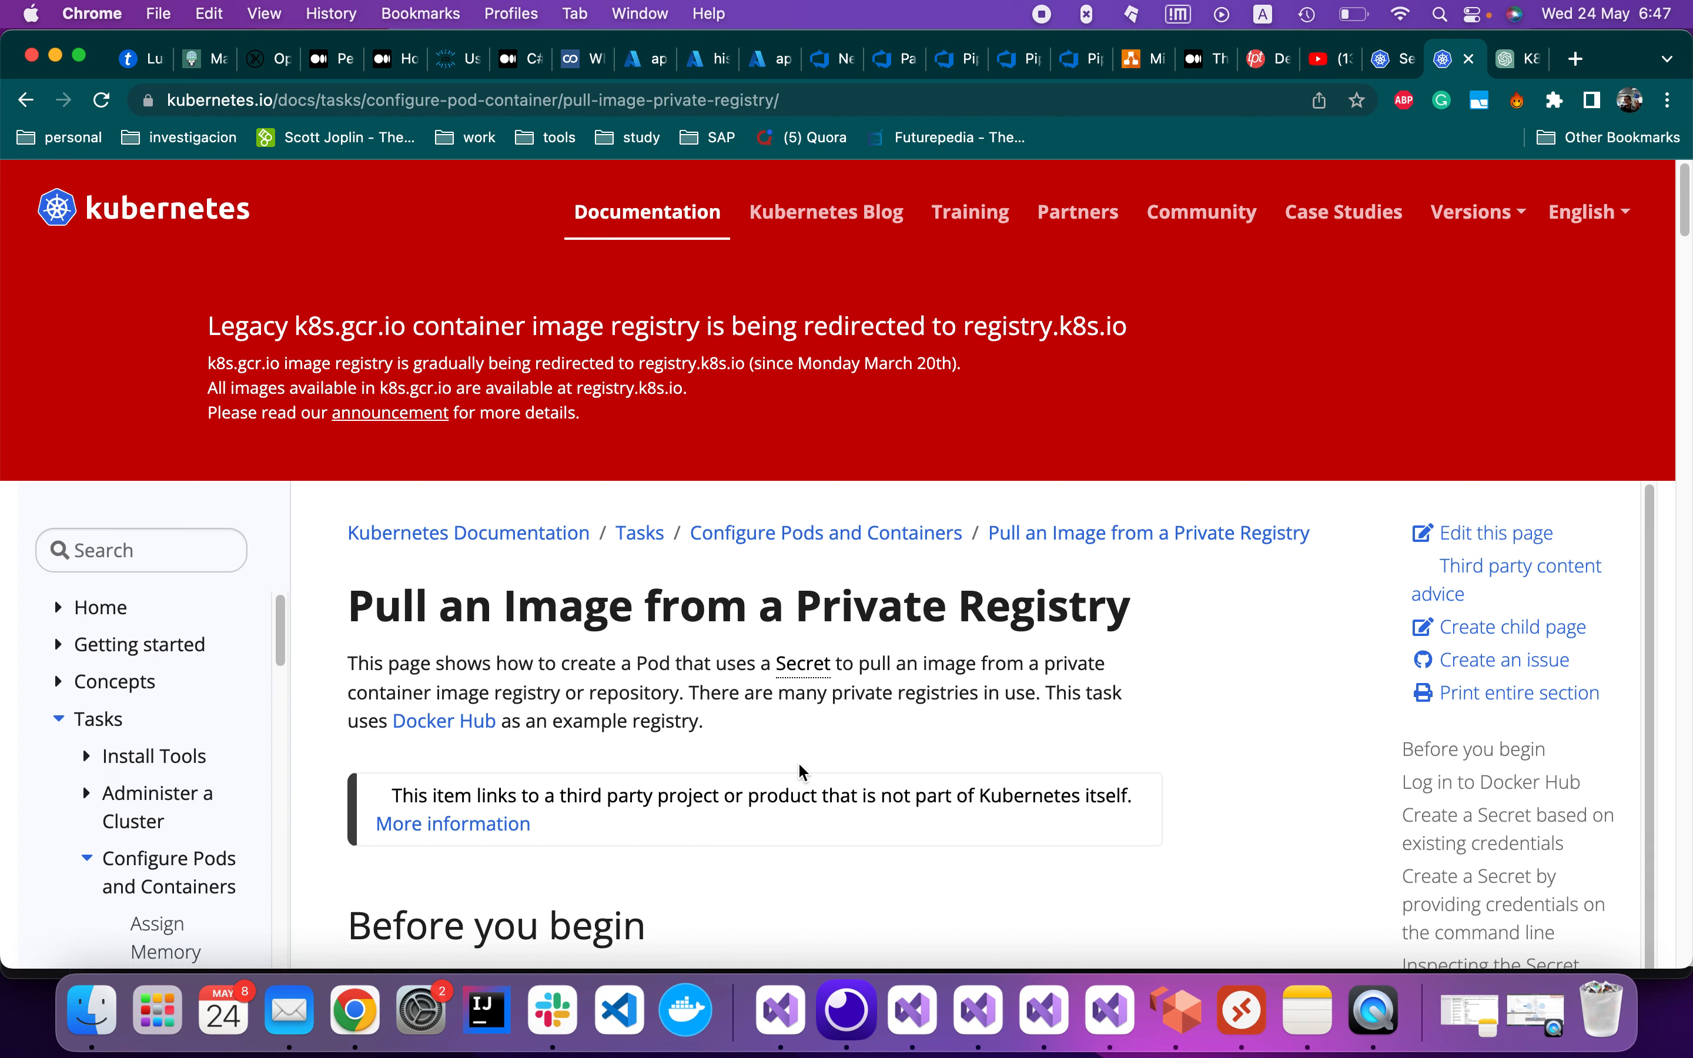
Find imagePullSecret on the page and view the example Pod manifest using regcred, alongside k8s.yml
scroll(1034, 718, down, 10)
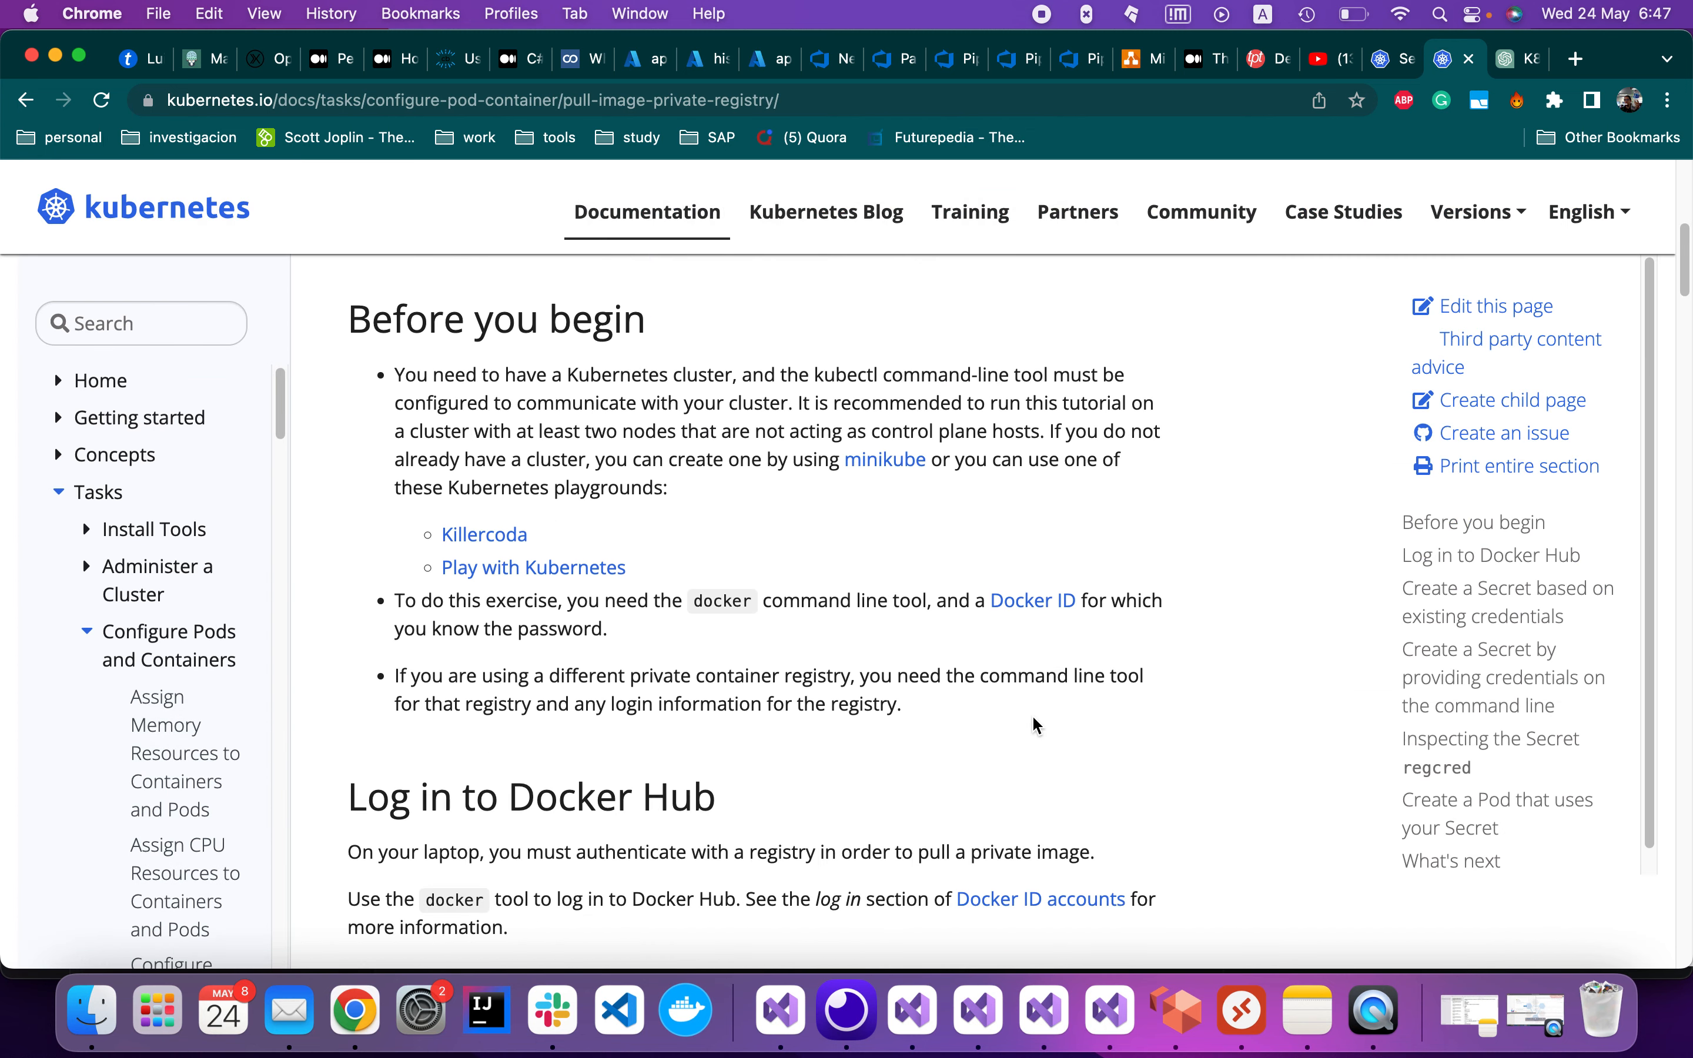
scroll(1033, 718, down, 6)
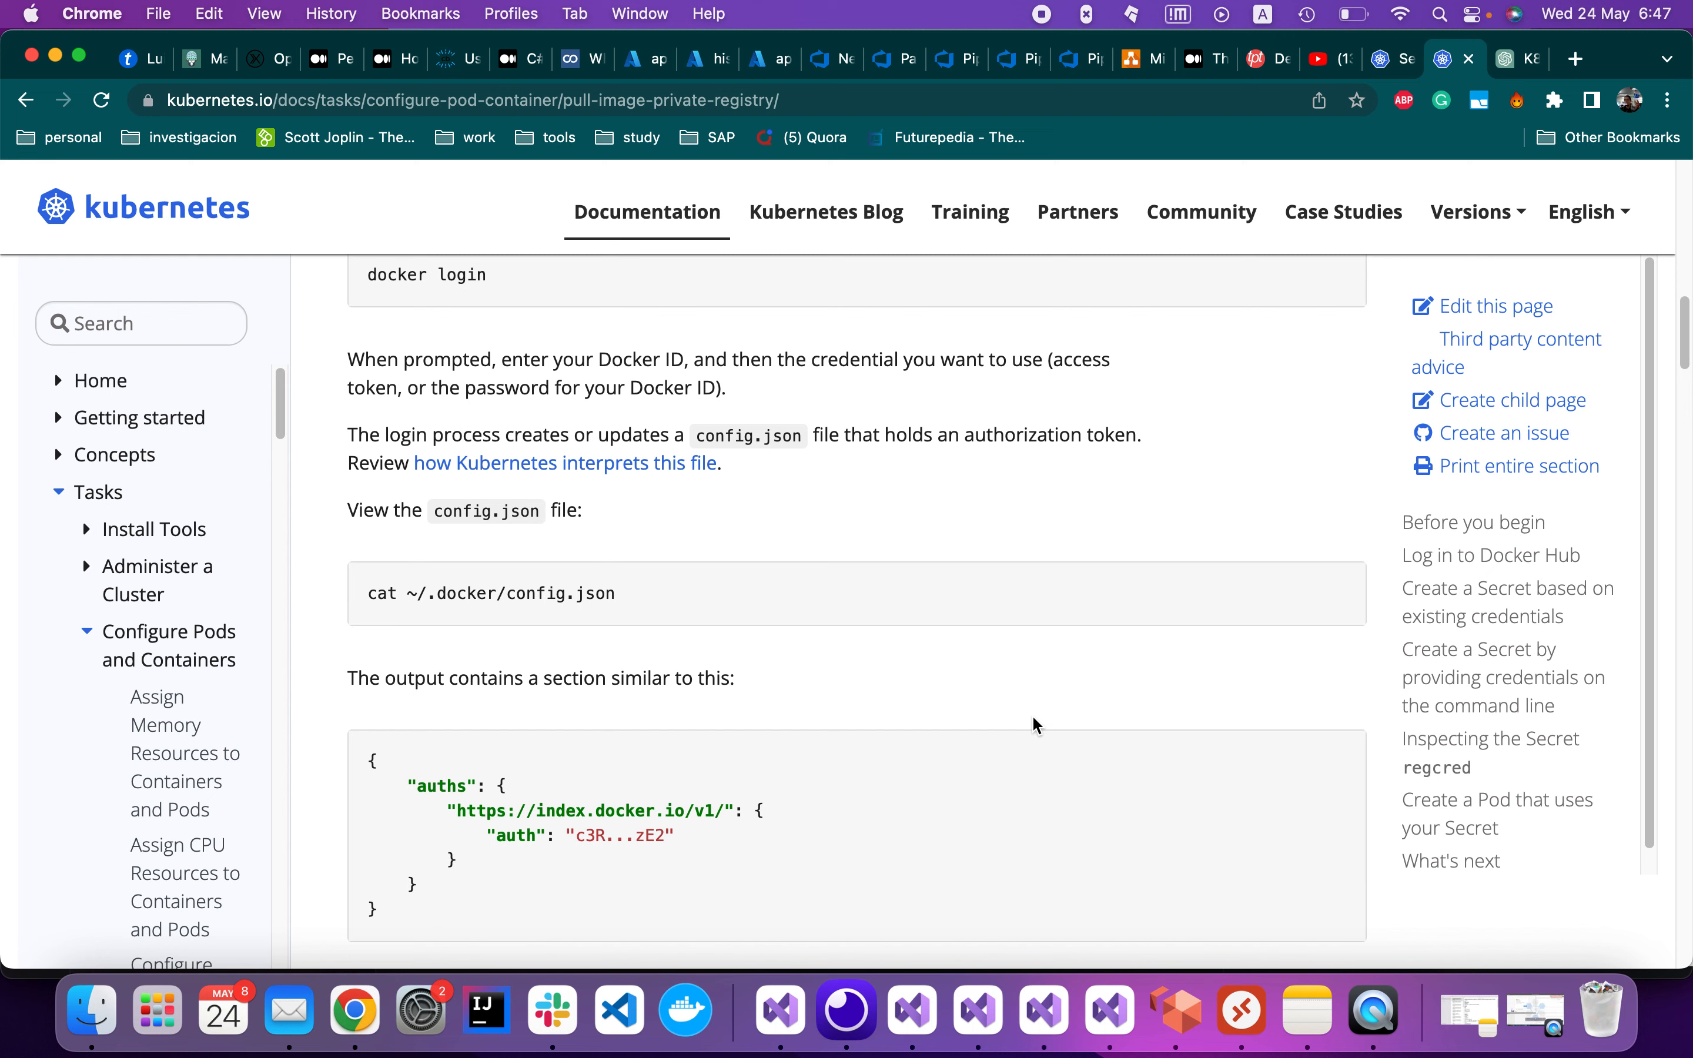
key(super+f)
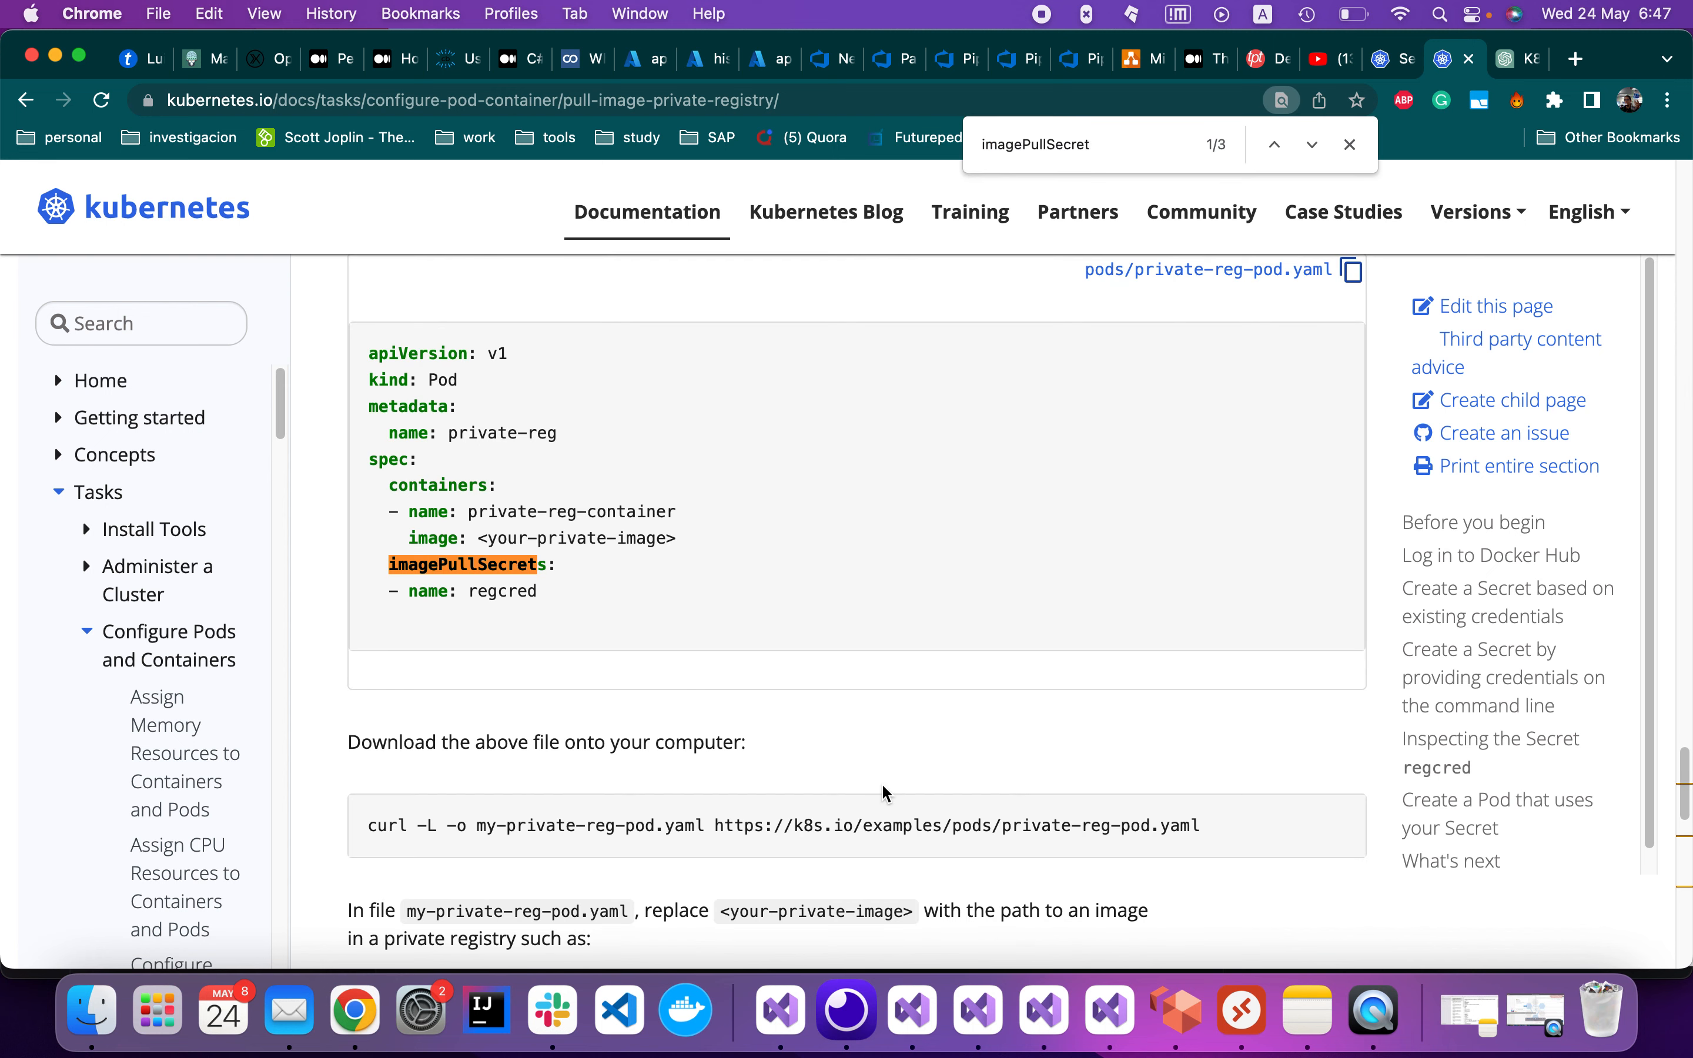
scroll(885, 790, up, 6)
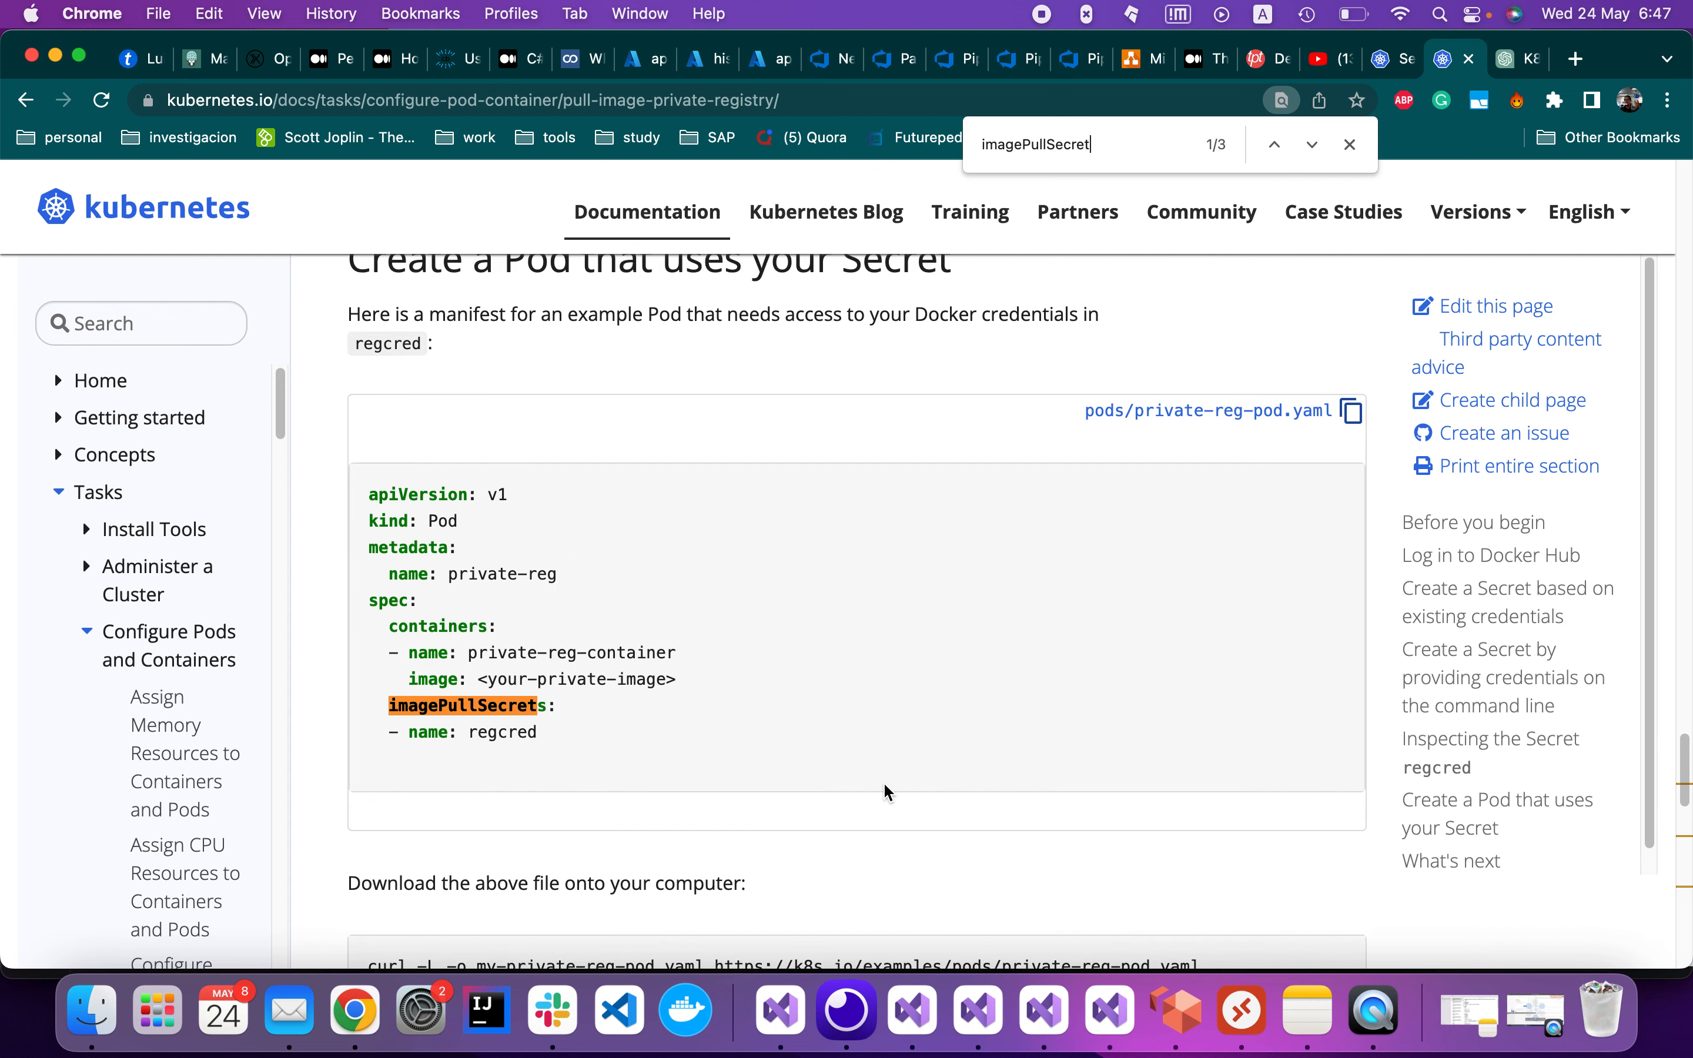
scroll(573, 616, down, 4)
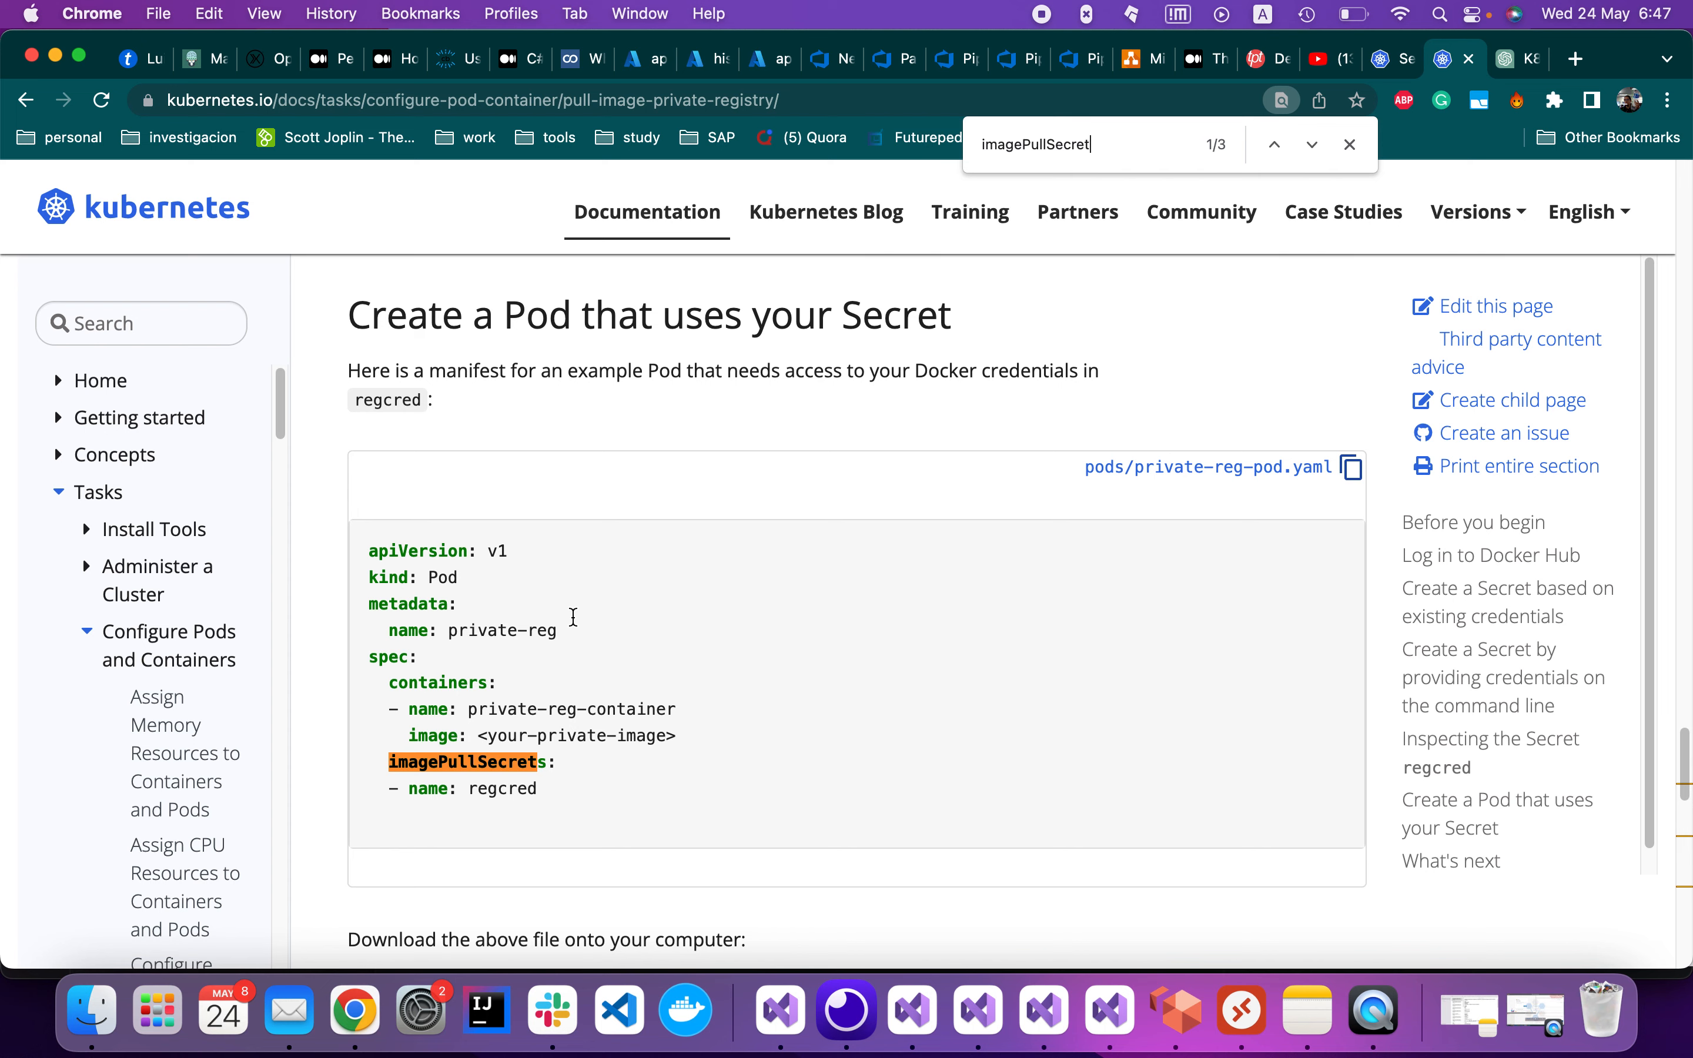
click(906, 1010)
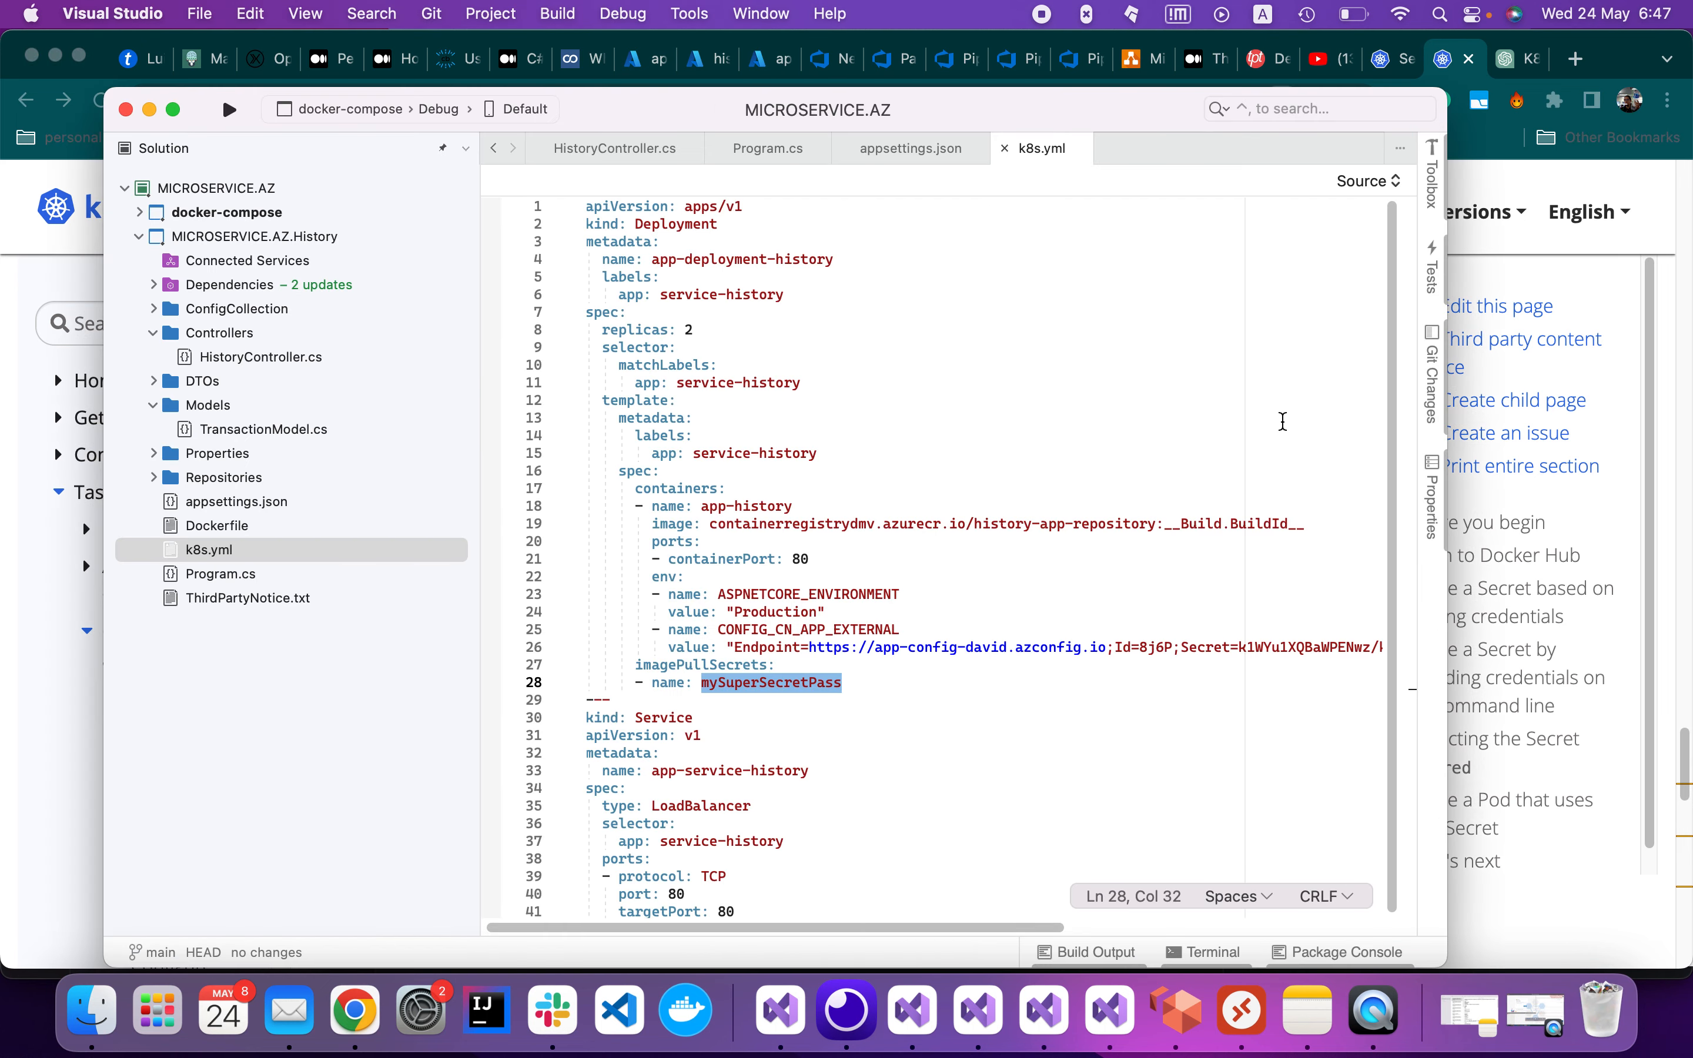
Compare the docs' regcred Pod example against k8s.yml's mySuperSecretPass imagePullSecrets entry
click(1452, 73)
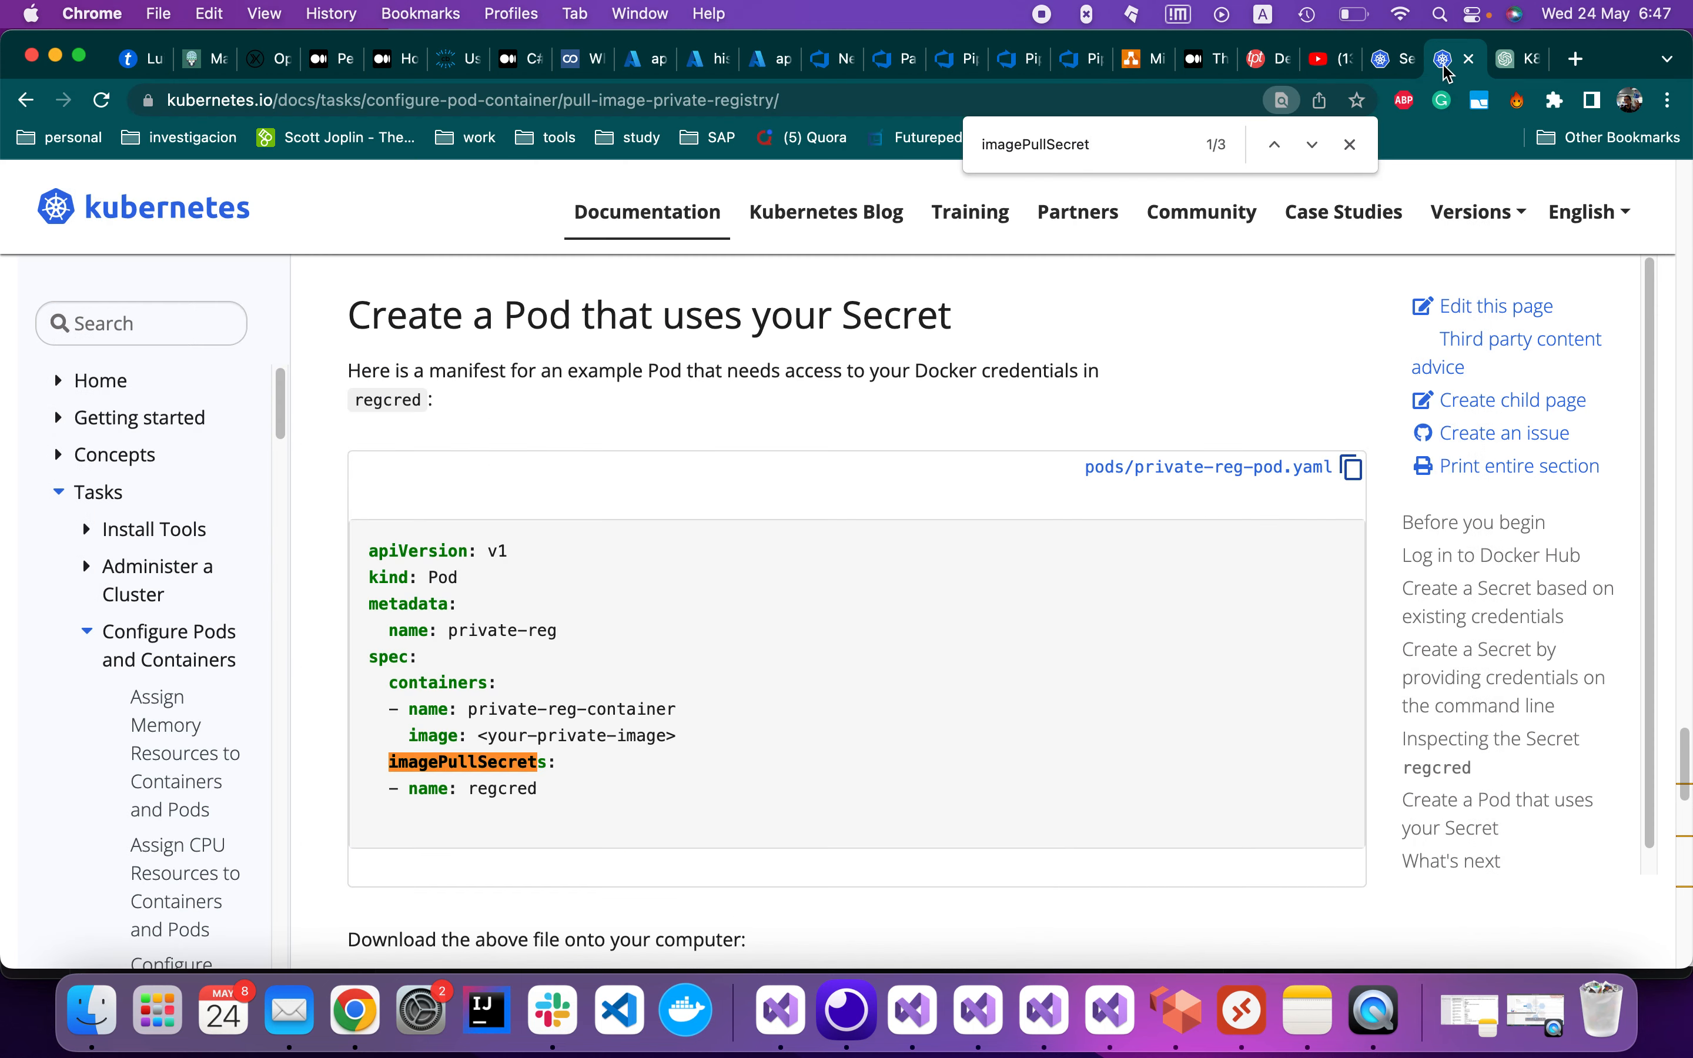
scroll(677, 789, down, 1)
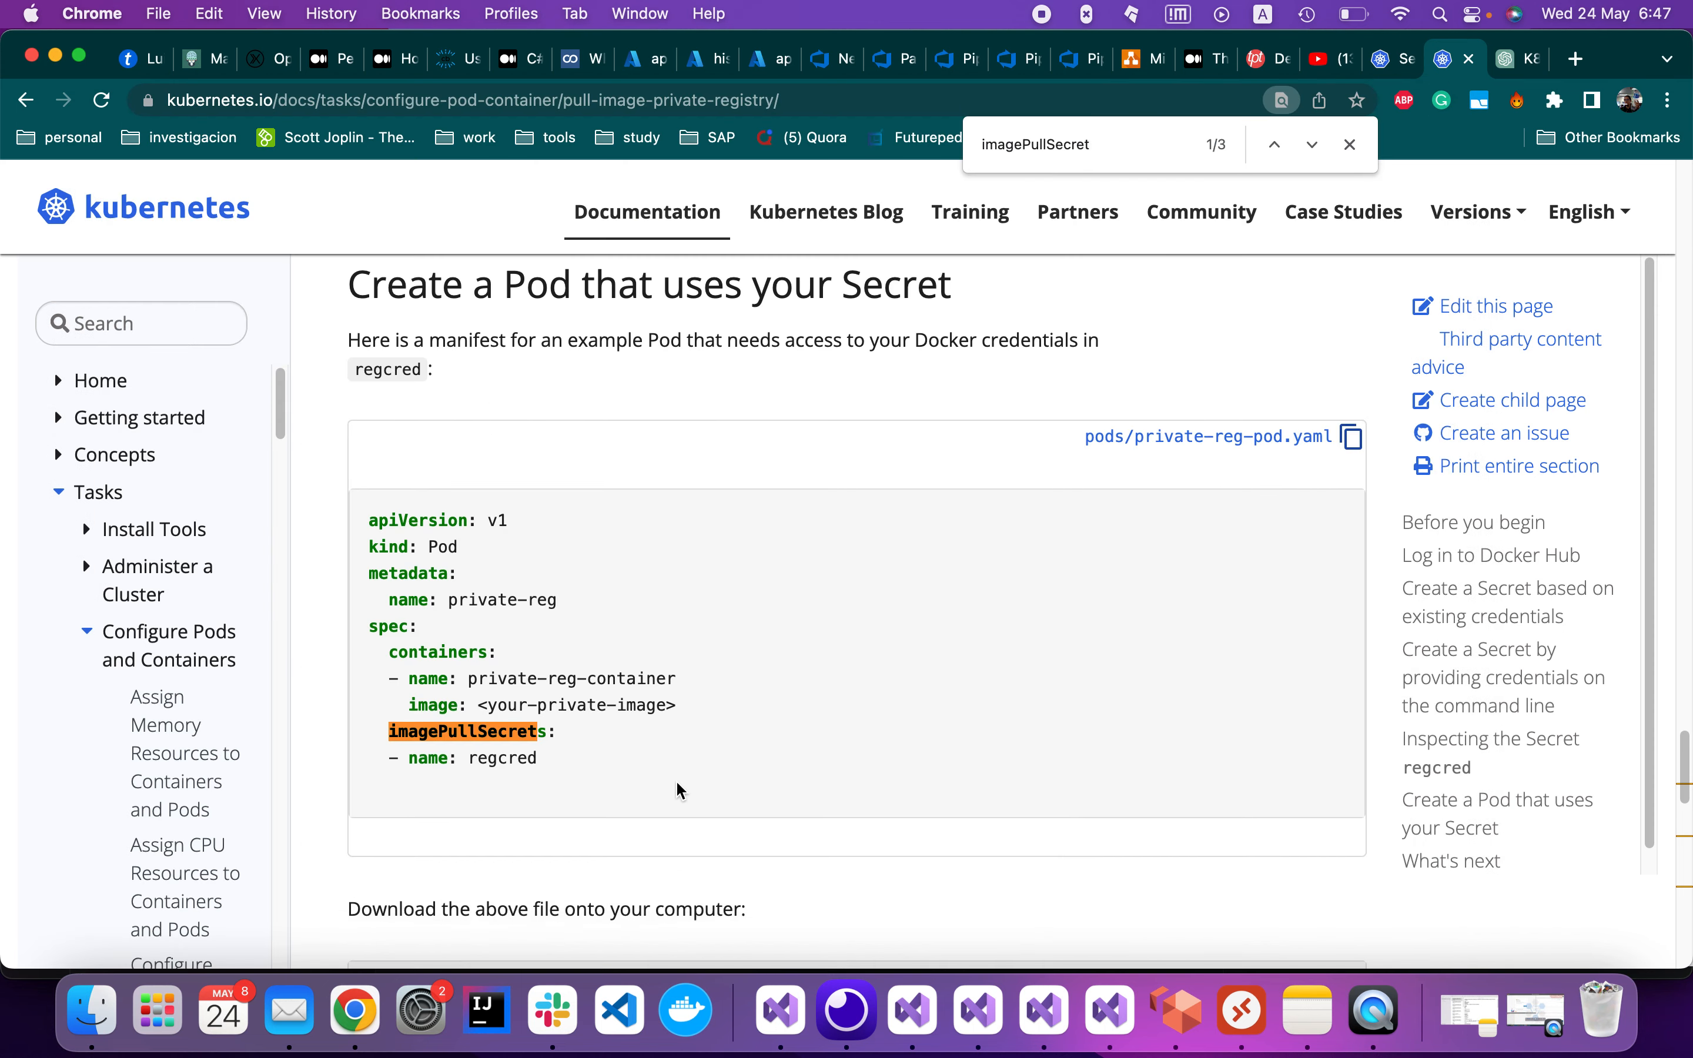
click(914, 1007)
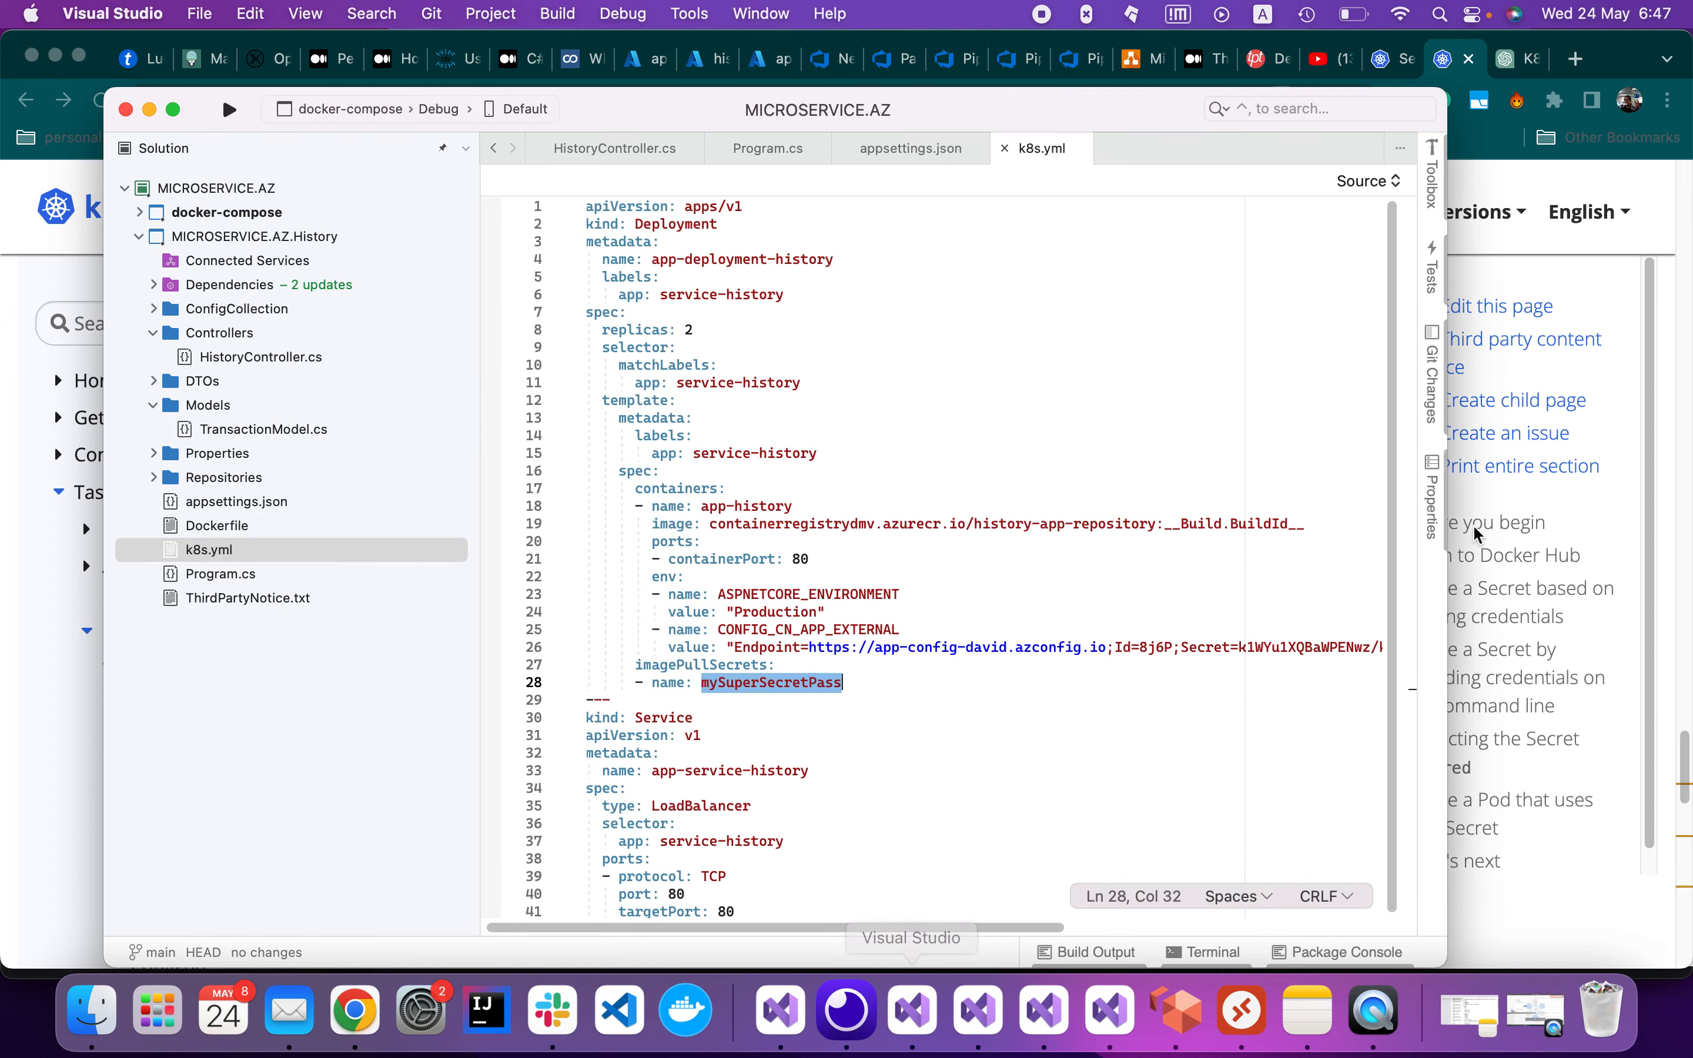
click(1452, 63)
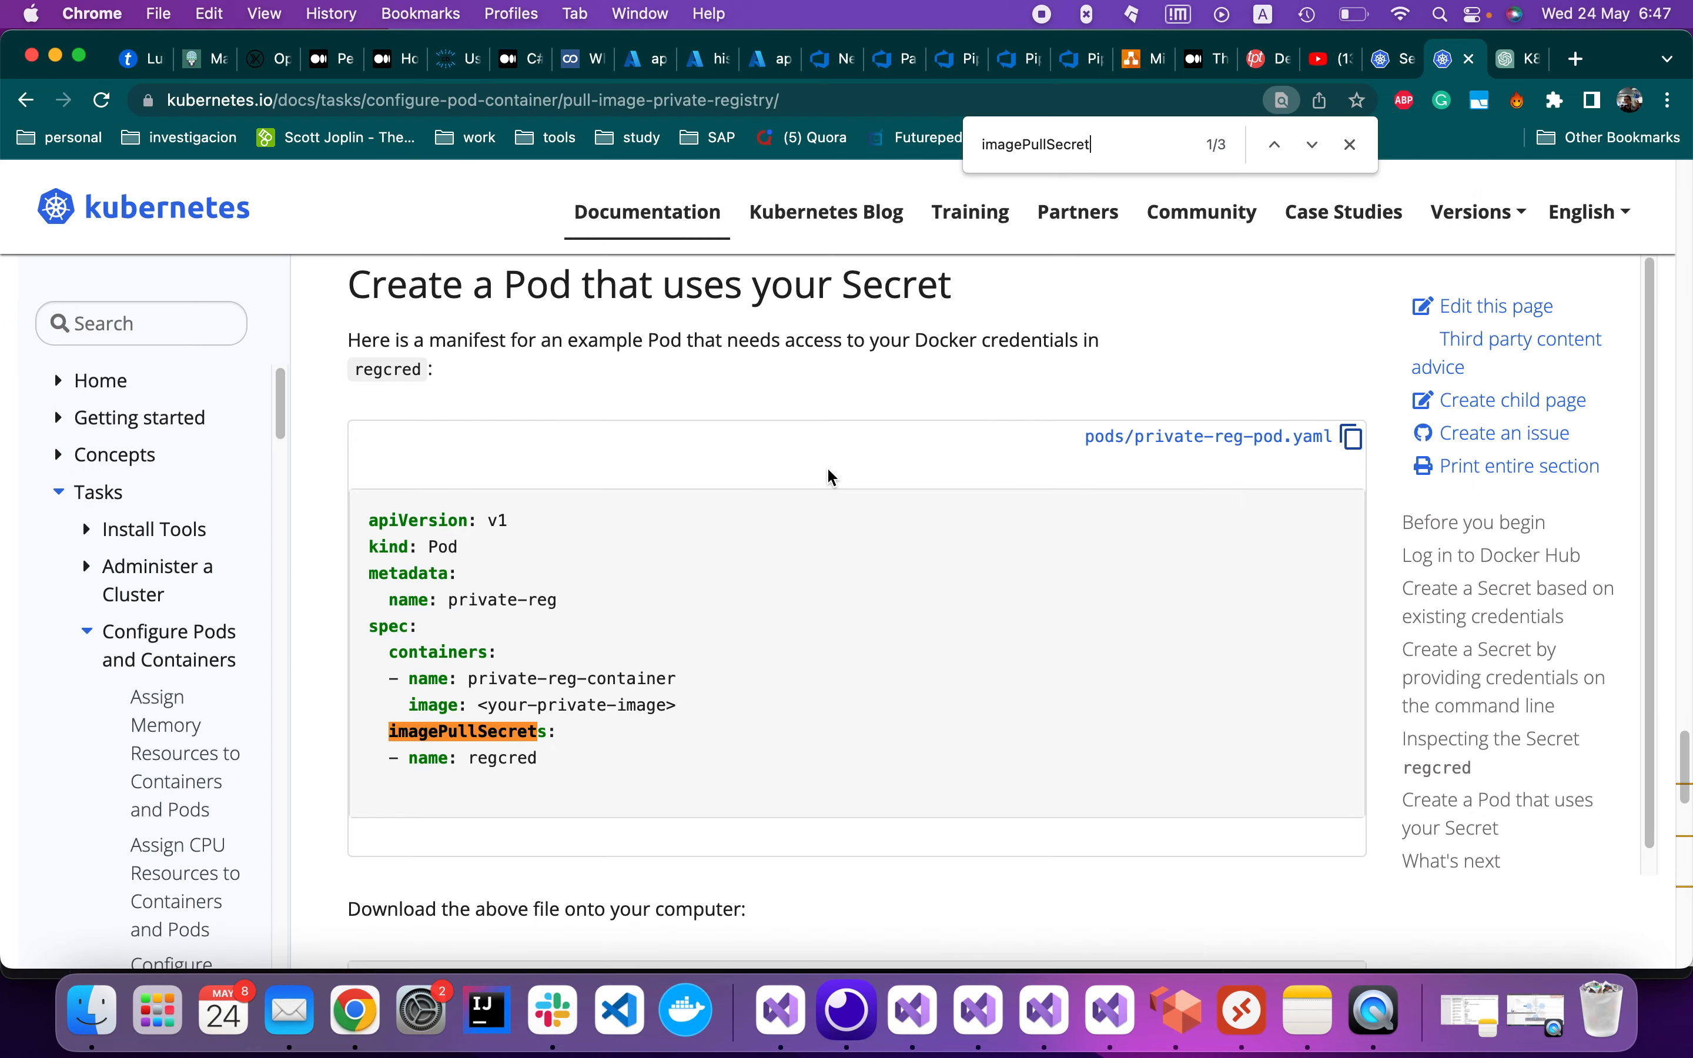
scroll(825, 466, down, 3)
scroll(802, 466, down, 6)
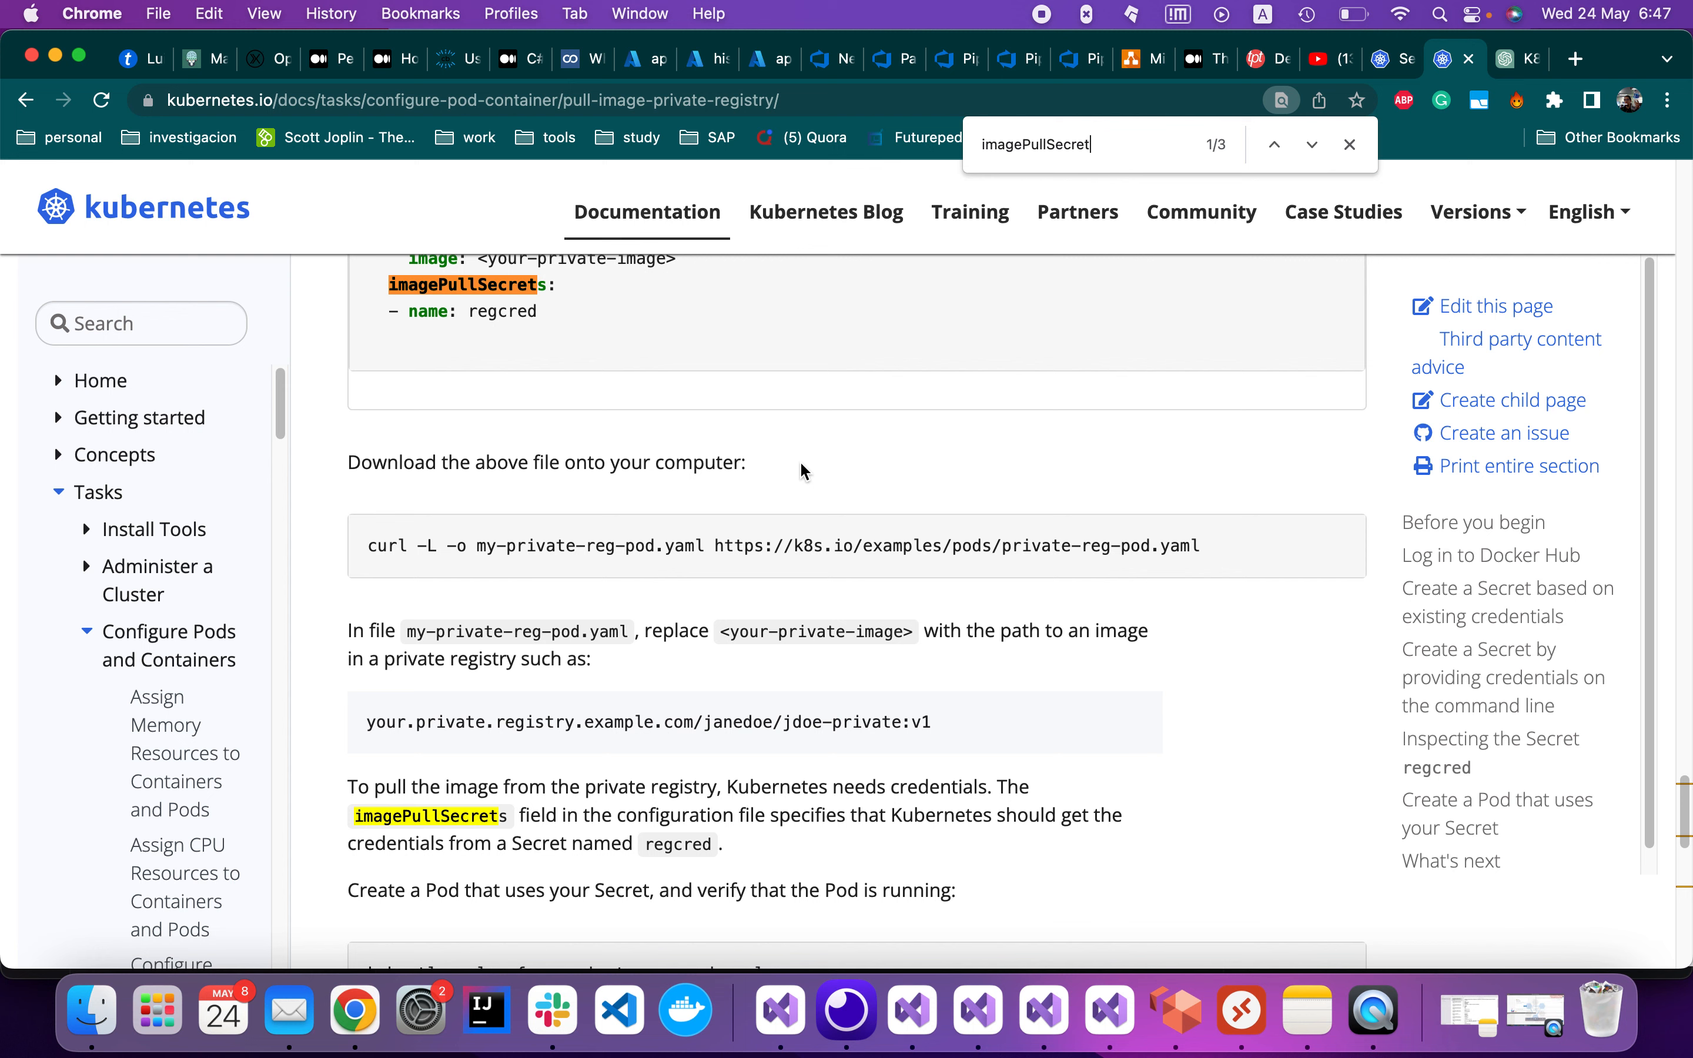
scroll(801, 464, down, 2)
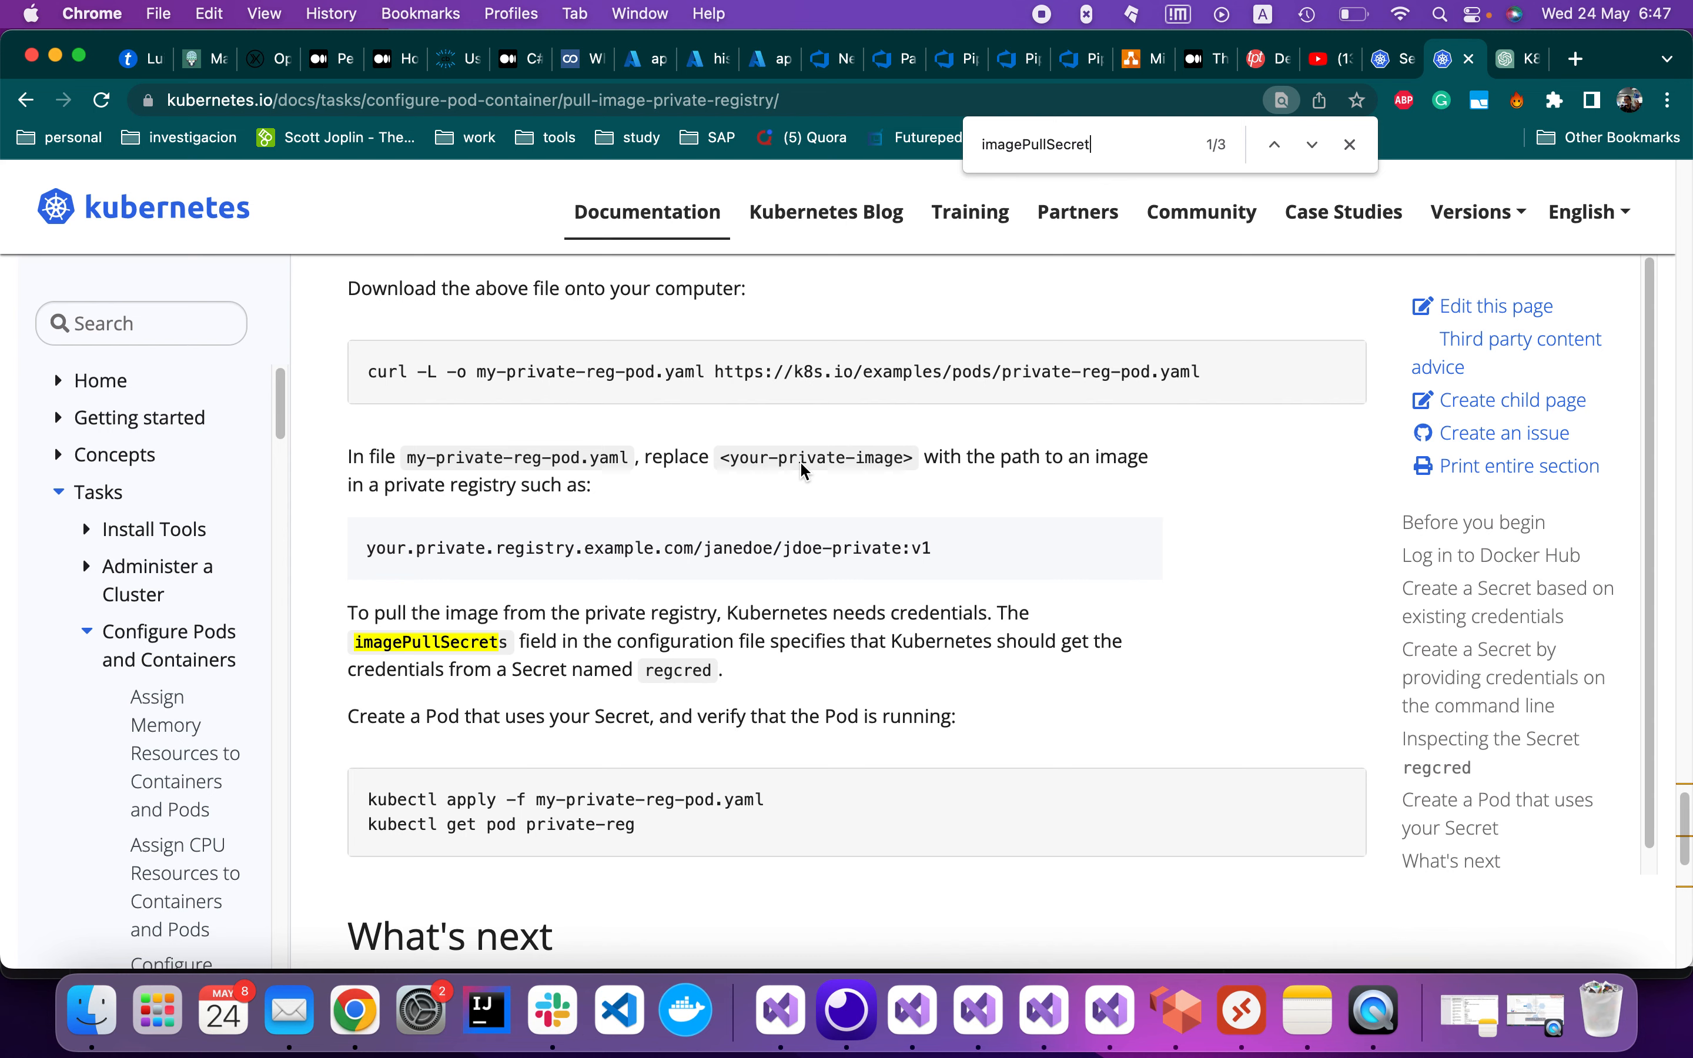
scroll(800, 460, down, 14)
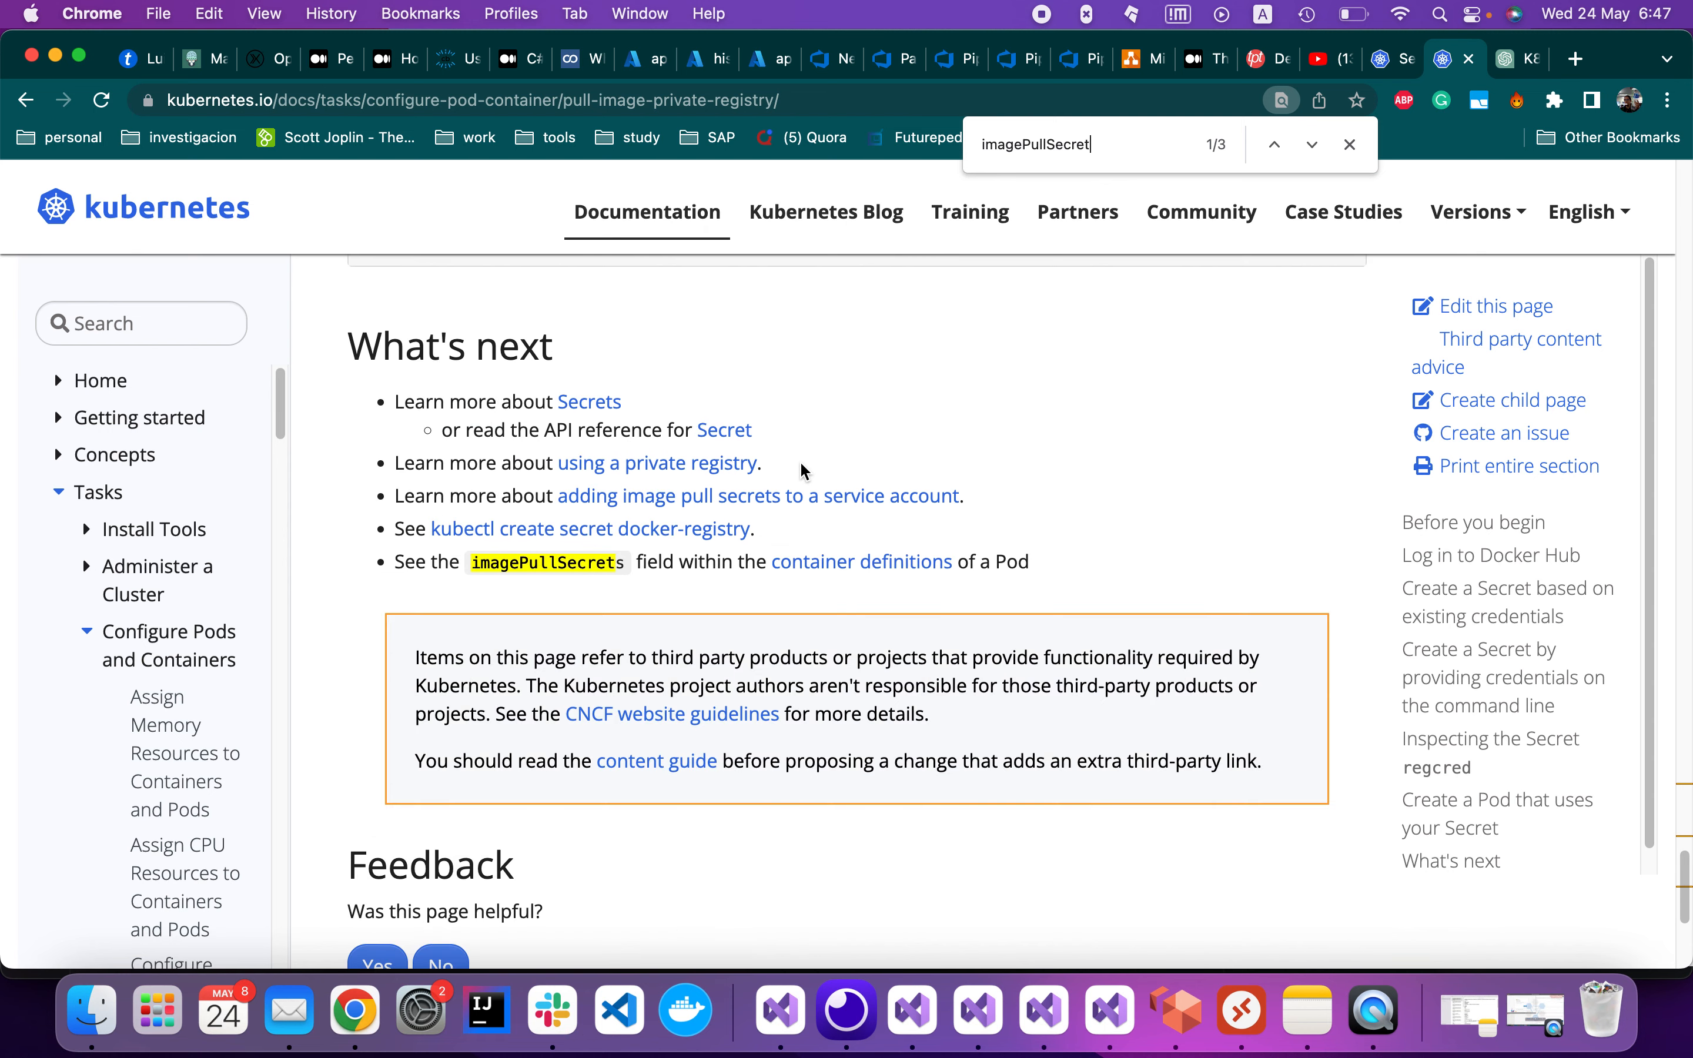
scroll(800, 460, up, 20)
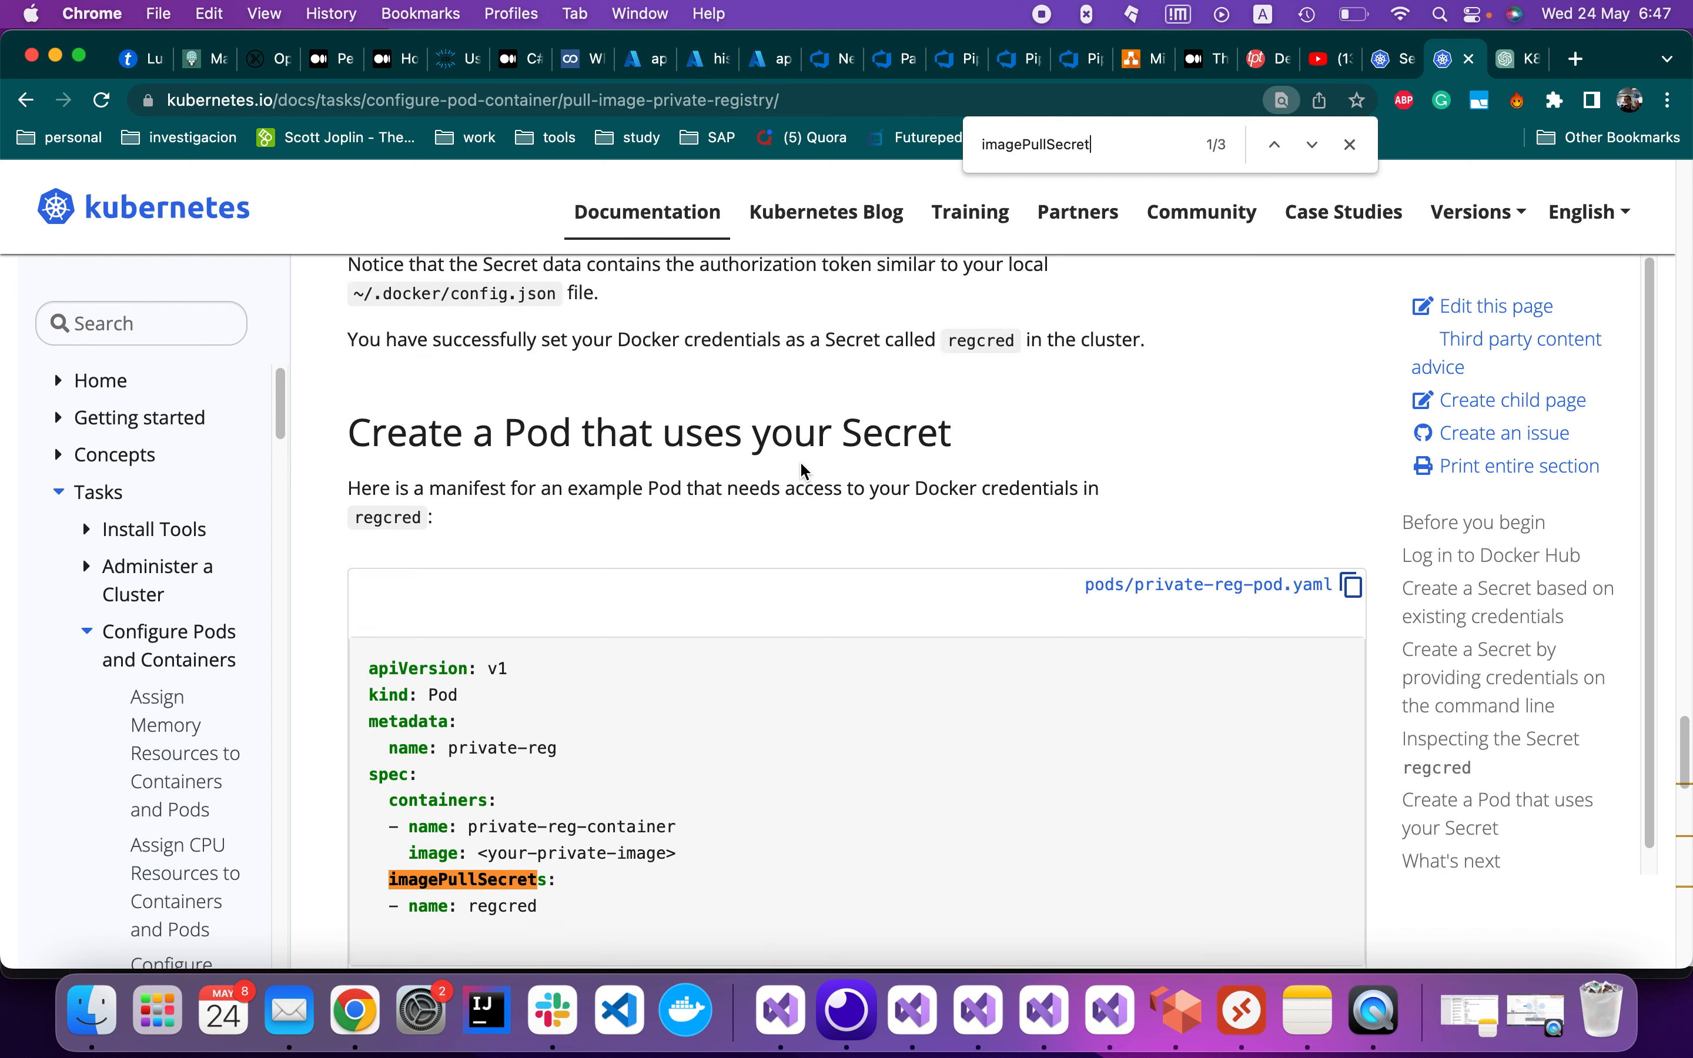
scroll(799, 460, up, 7)
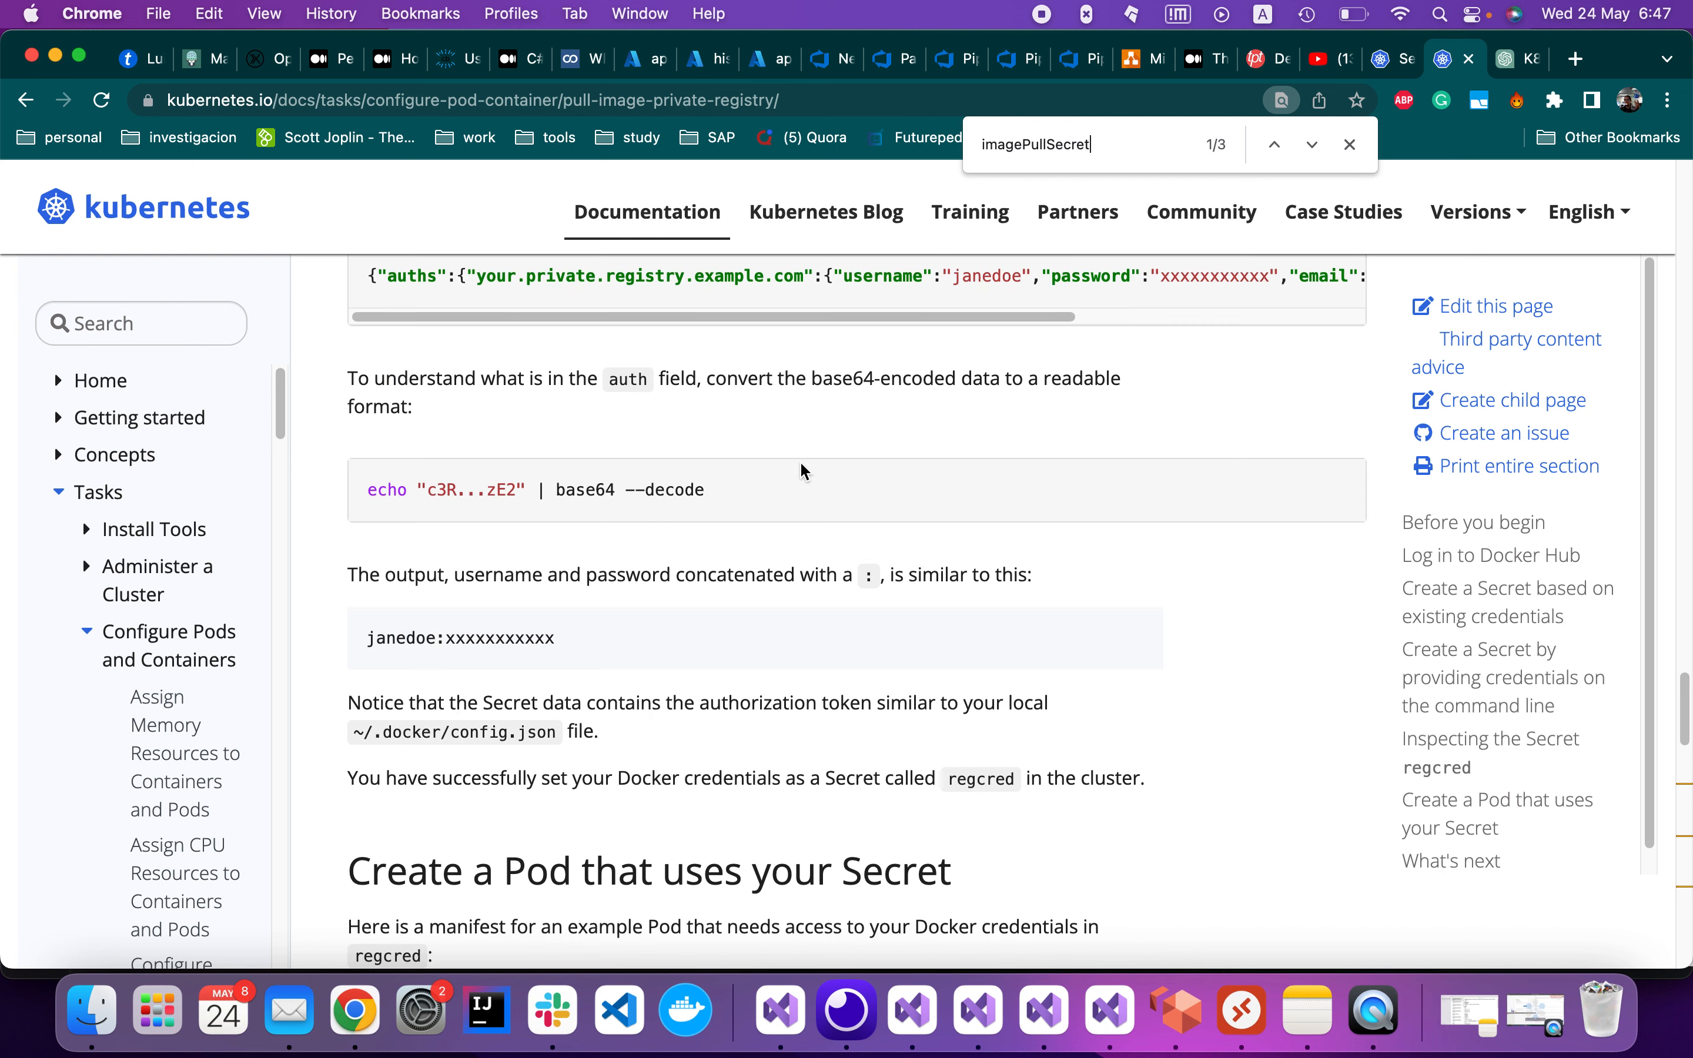
scroll(798, 460, up, 11)
scroll(801, 464, up, 6)
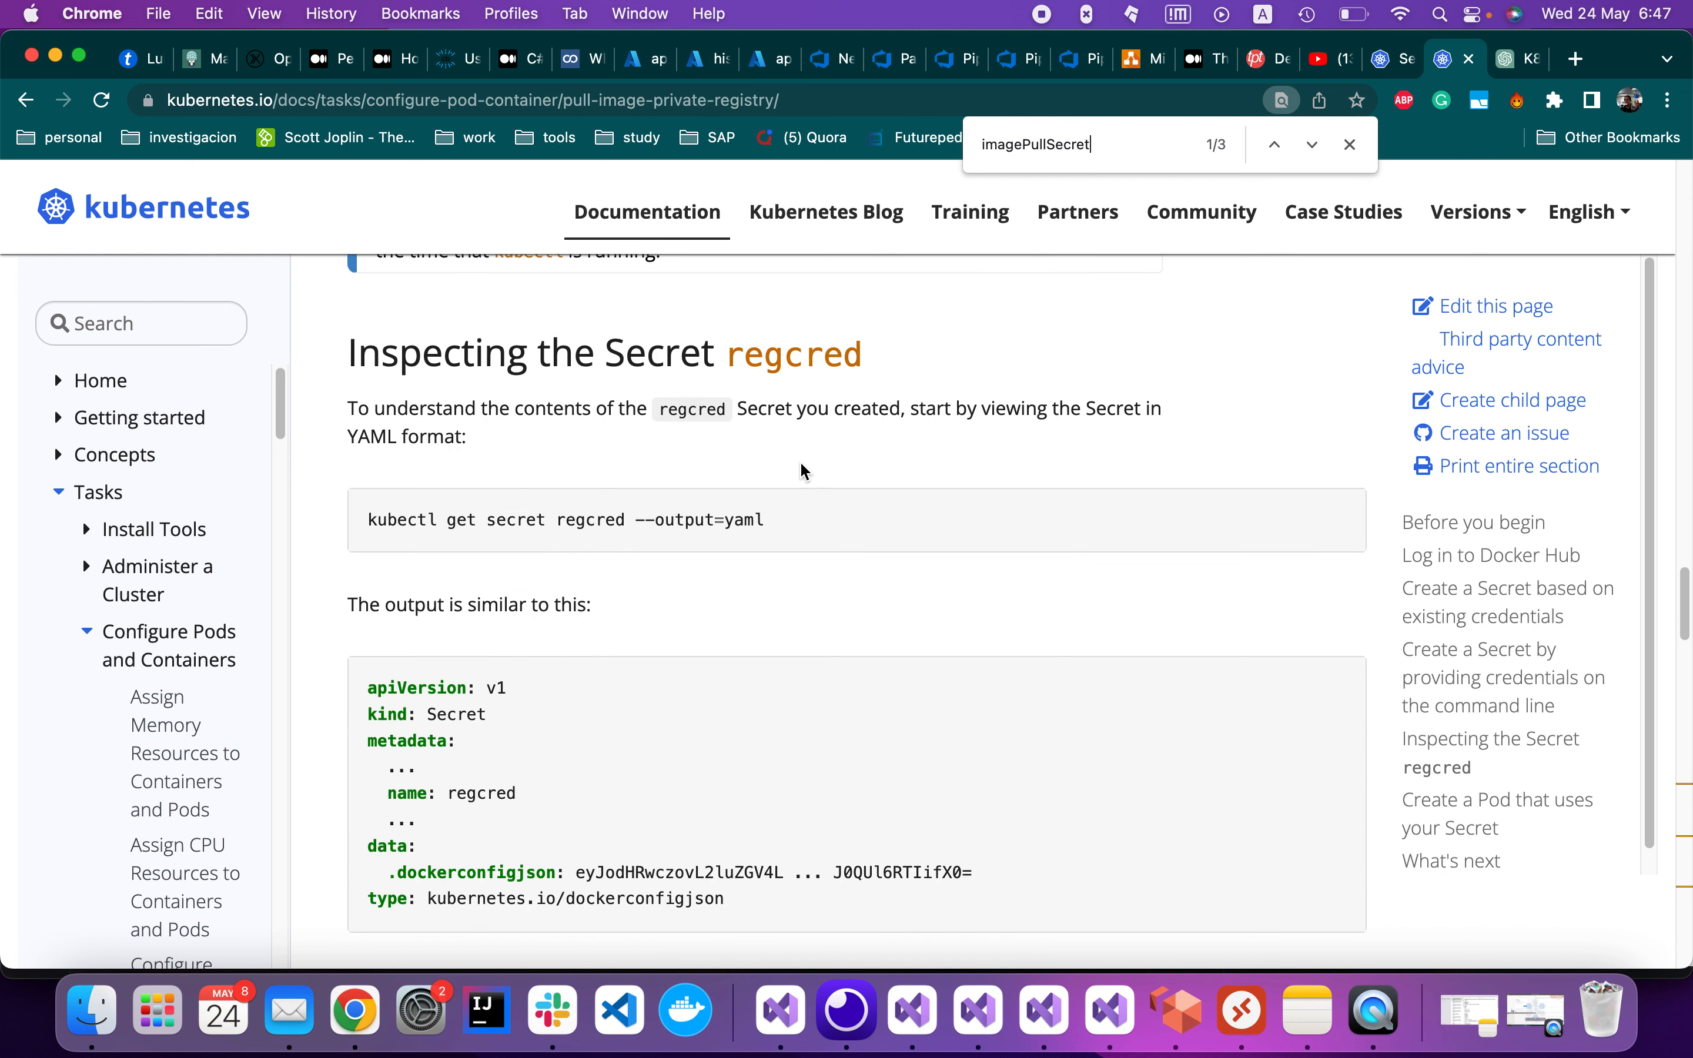
scroll(801, 466, up, 14)
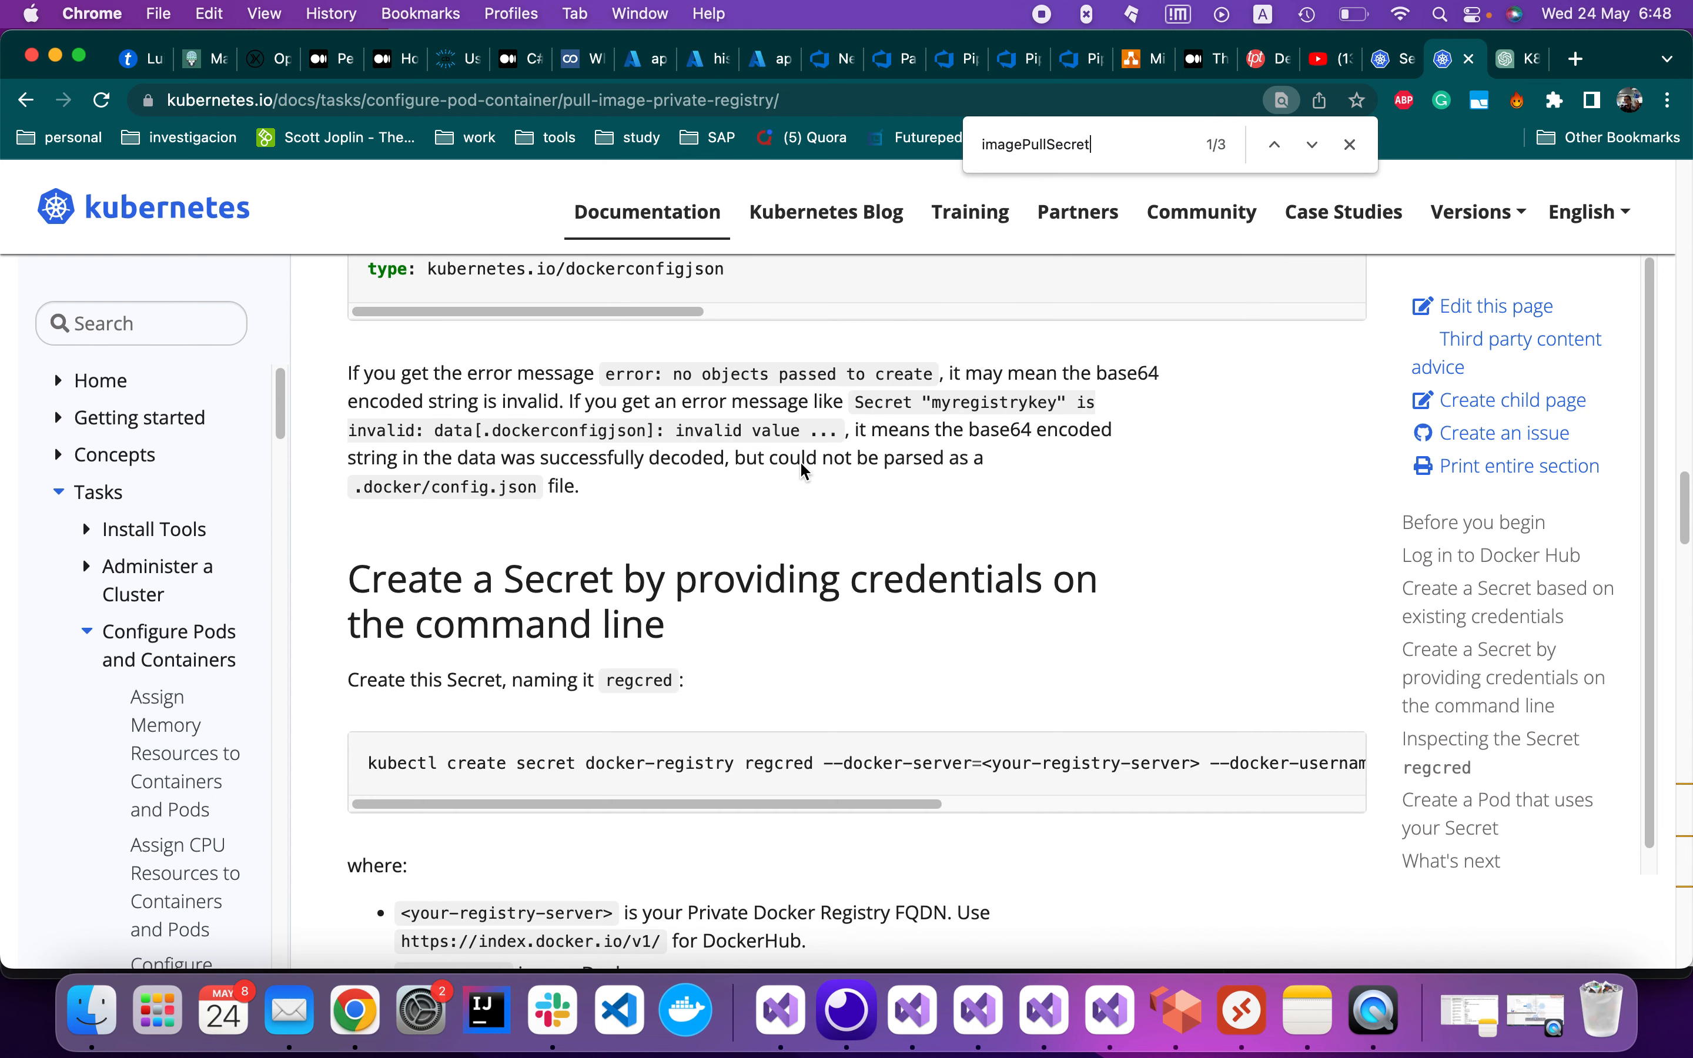
scroll(799, 460, up, 6)
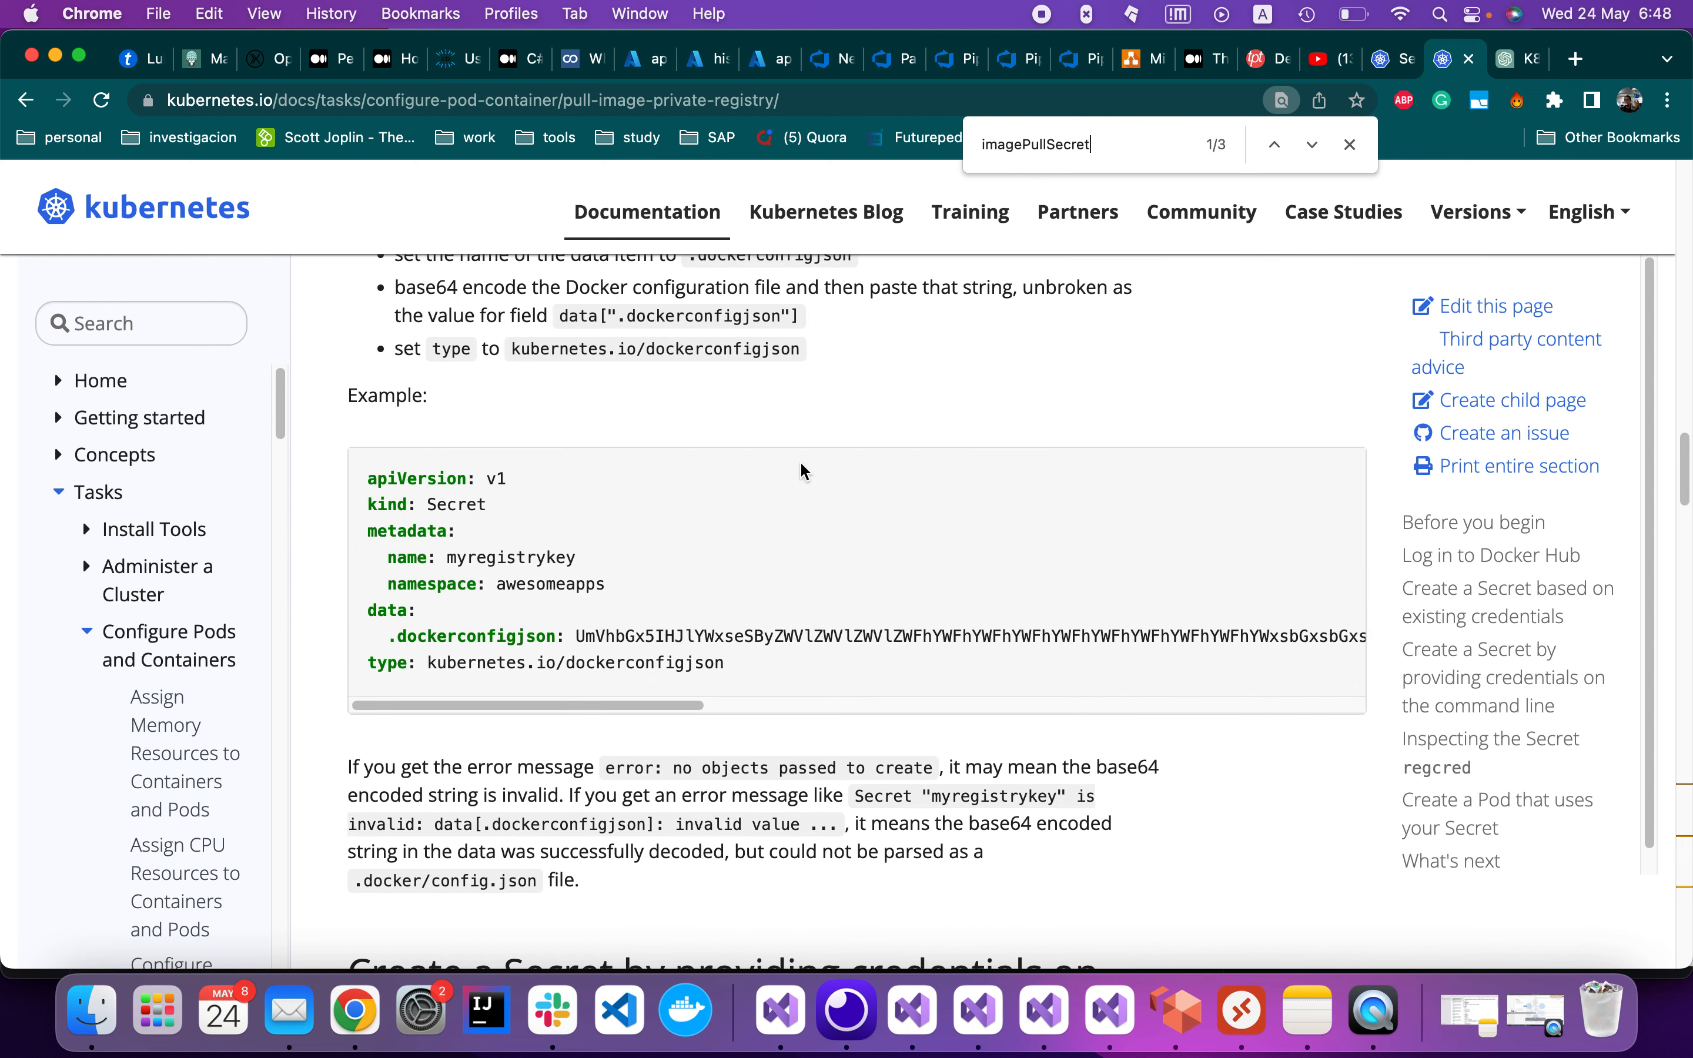
scroll(801, 466, up, 9)
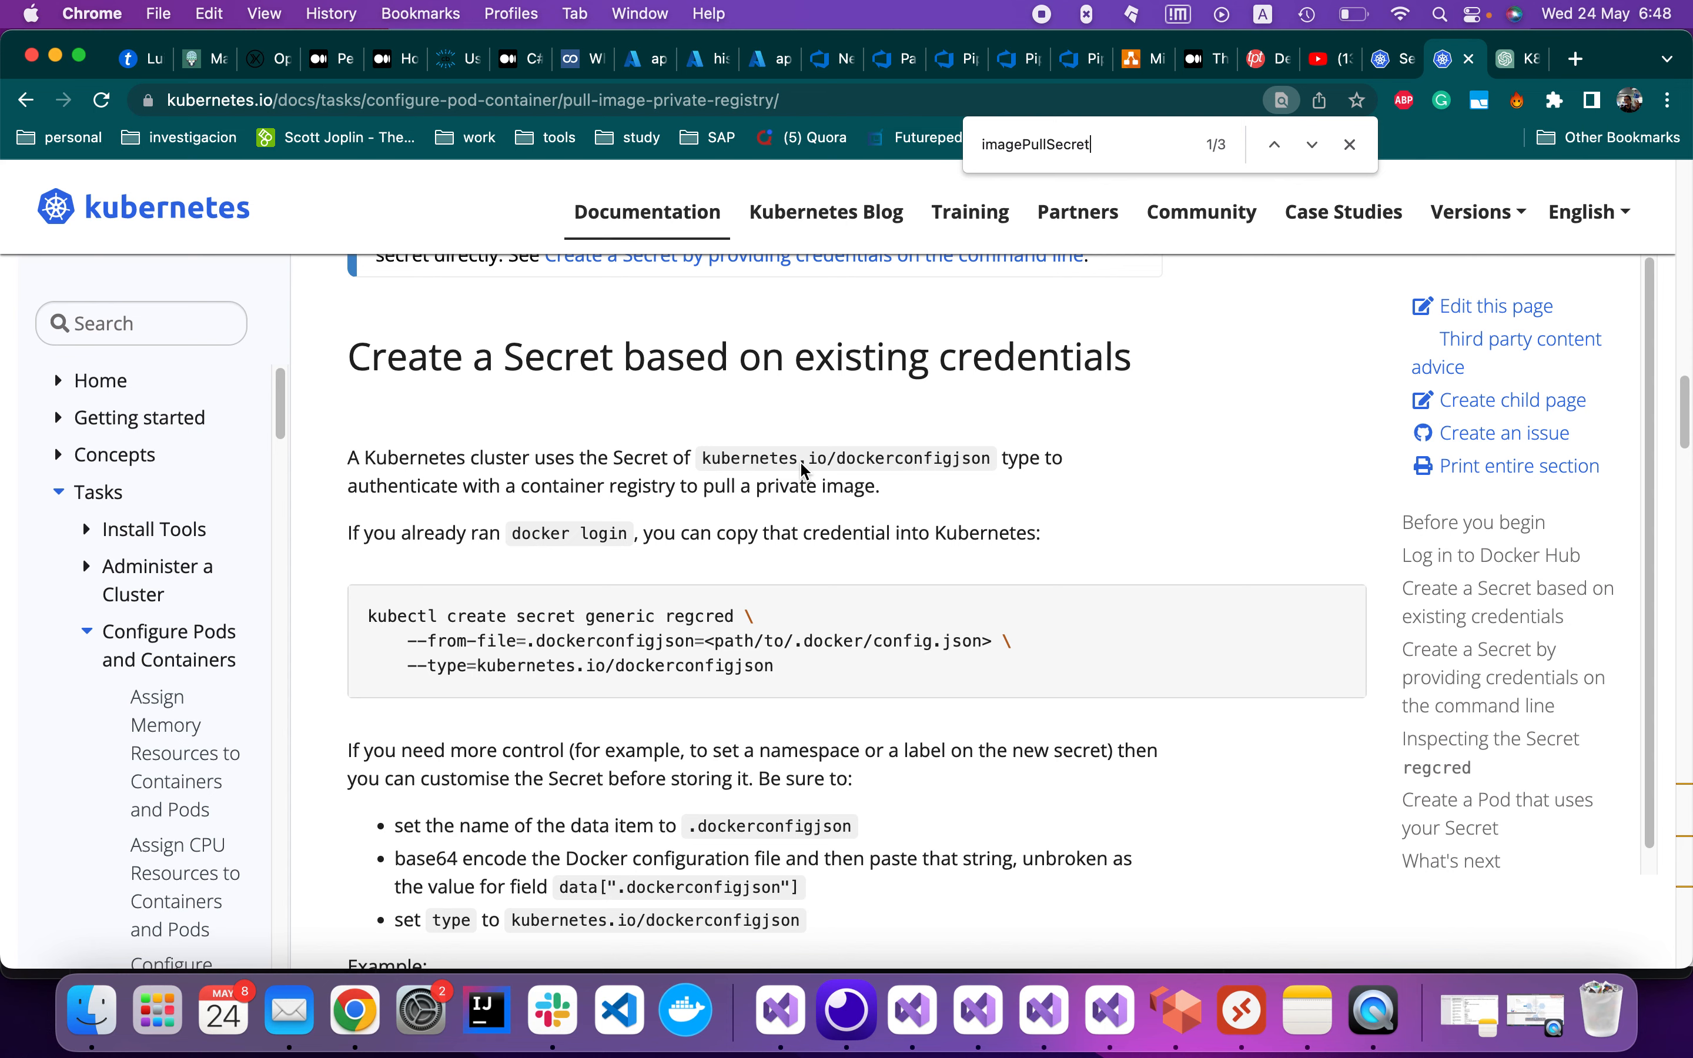
scroll(801, 466, up, 7)
scroll(801, 465, up, 7)
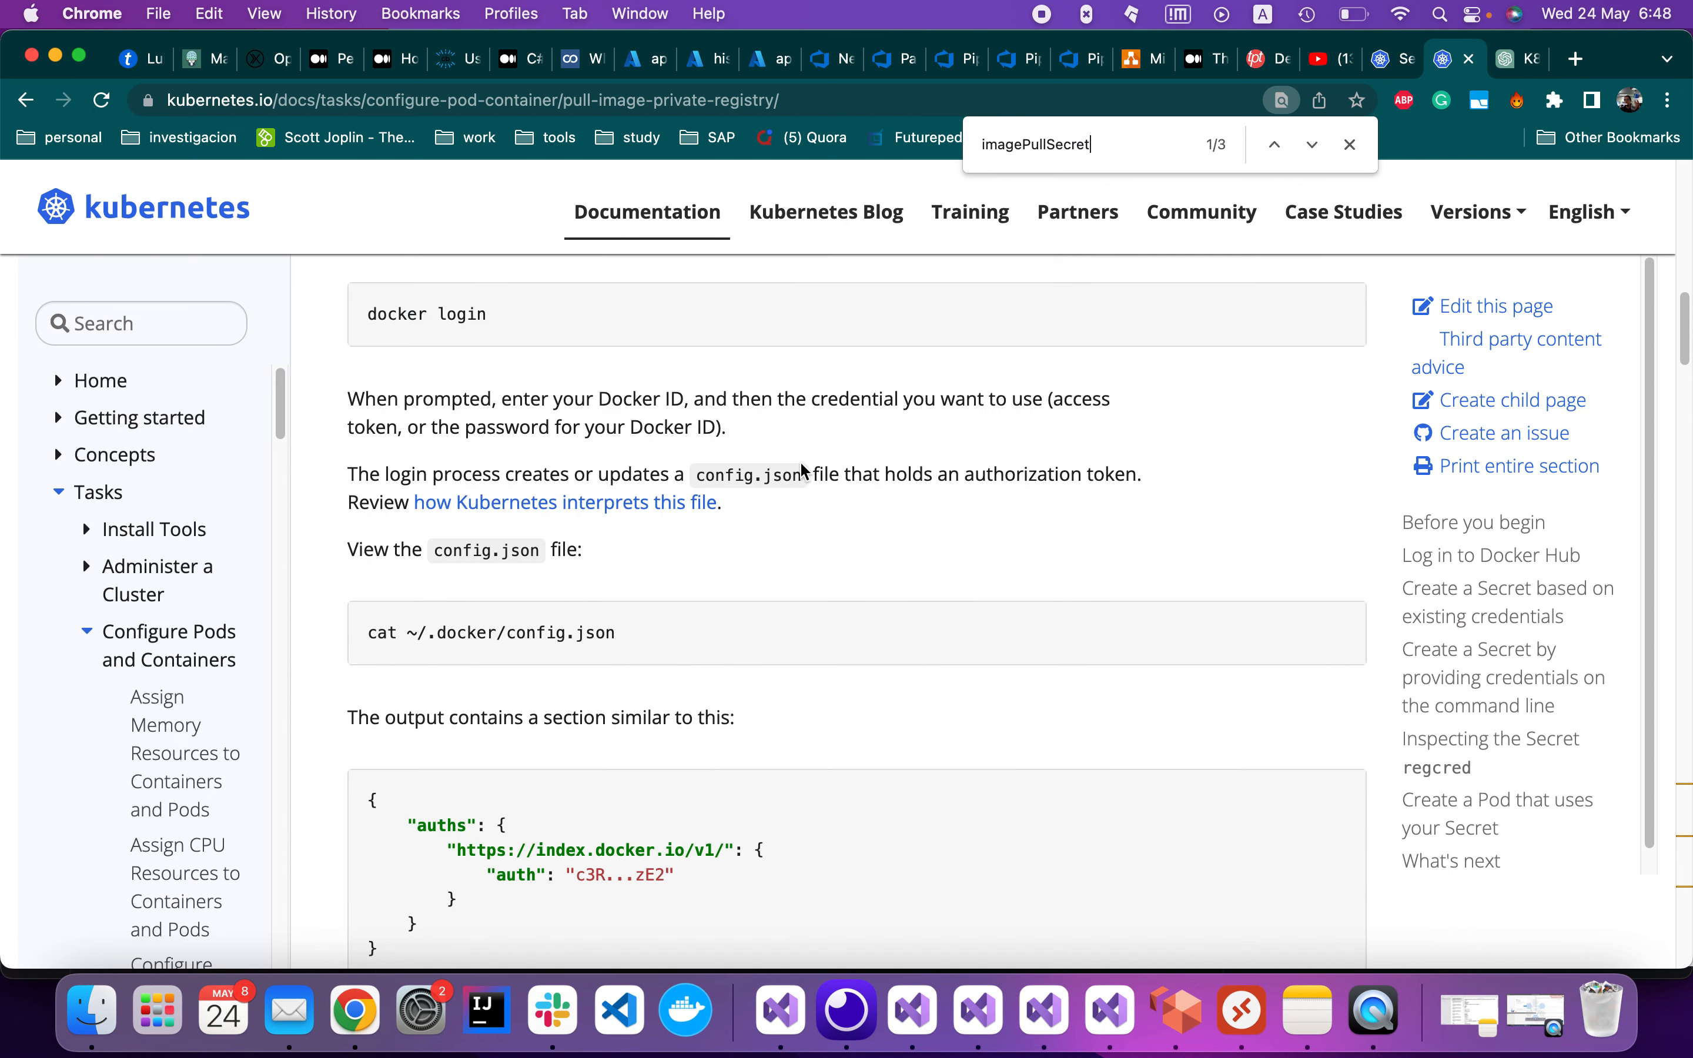
scroll(803, 470, up, 18)
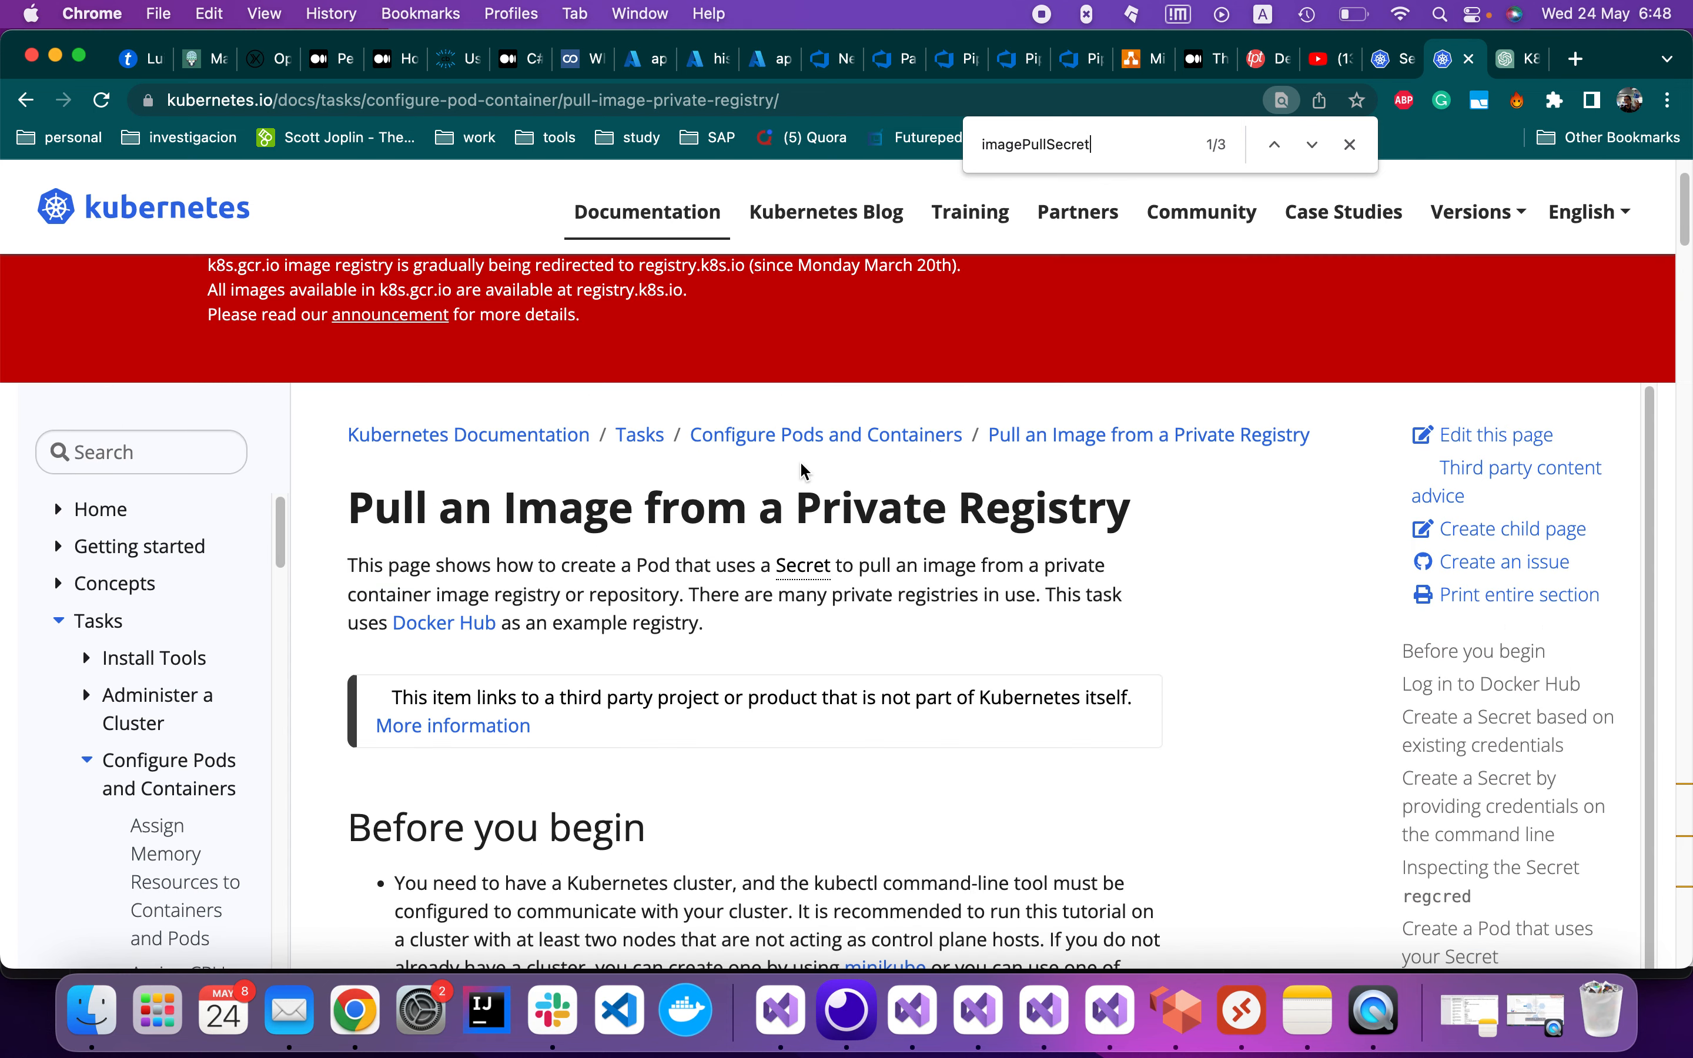
scroll(804, 470, down, 5)
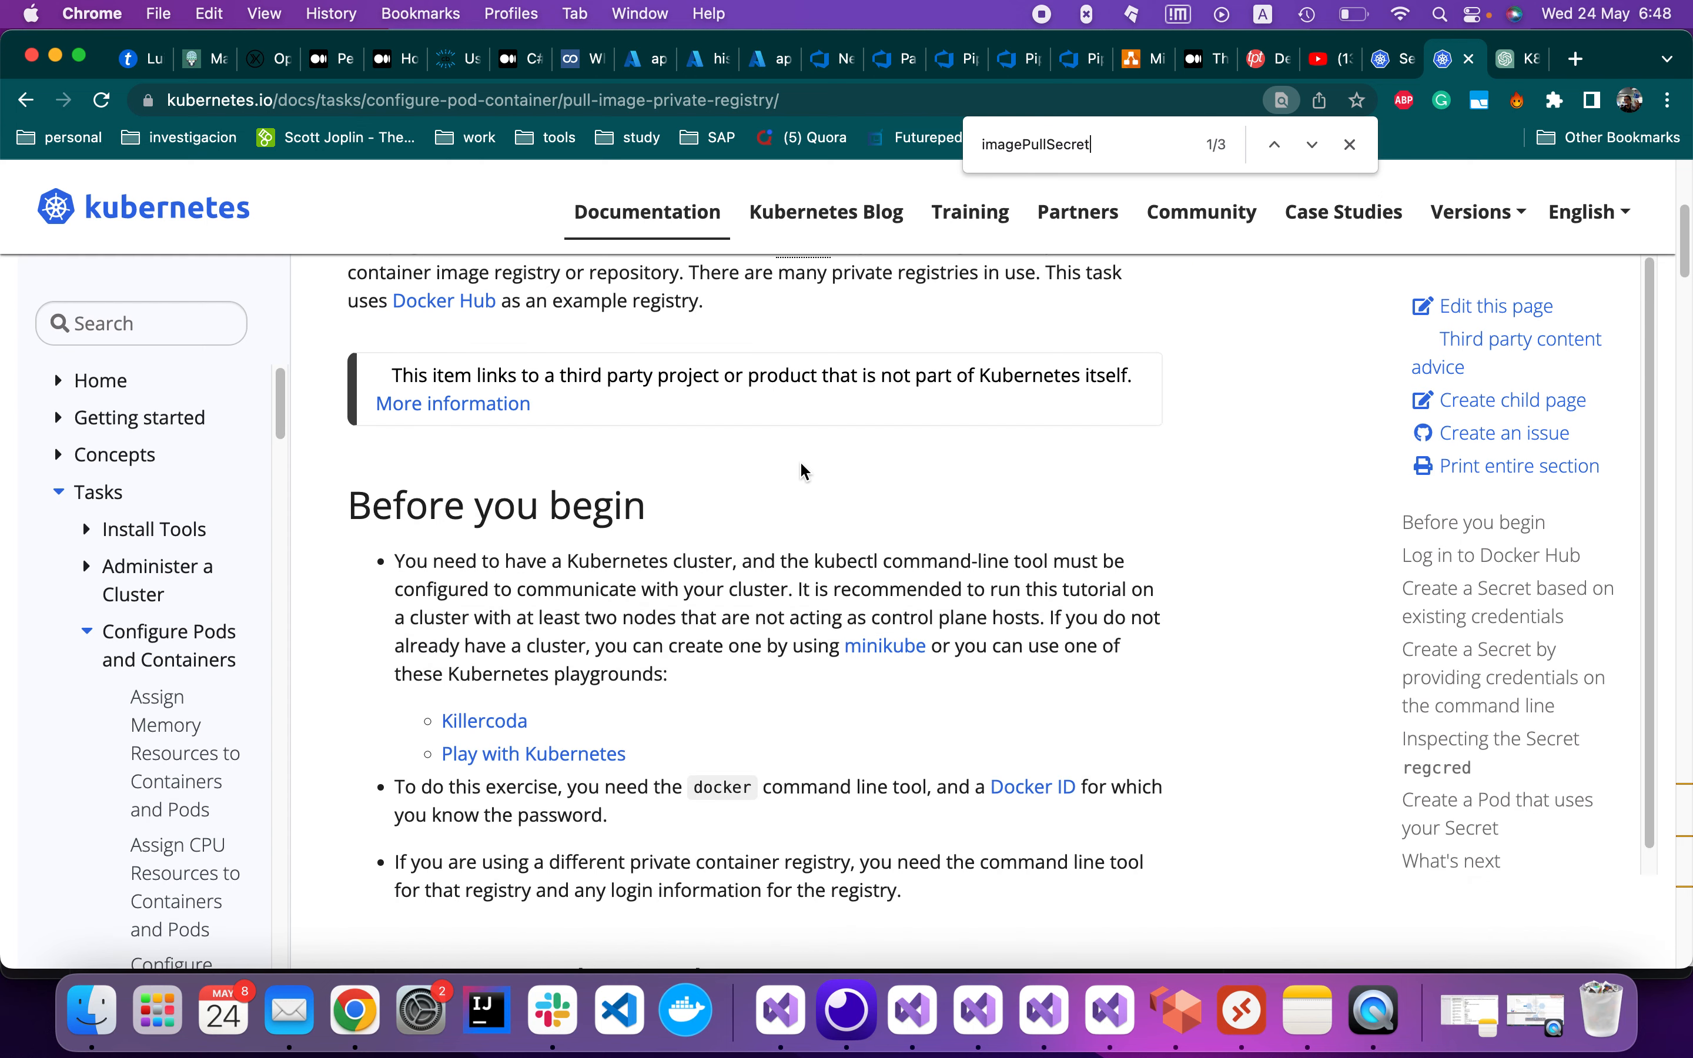
scroll(801, 471, down, 5)
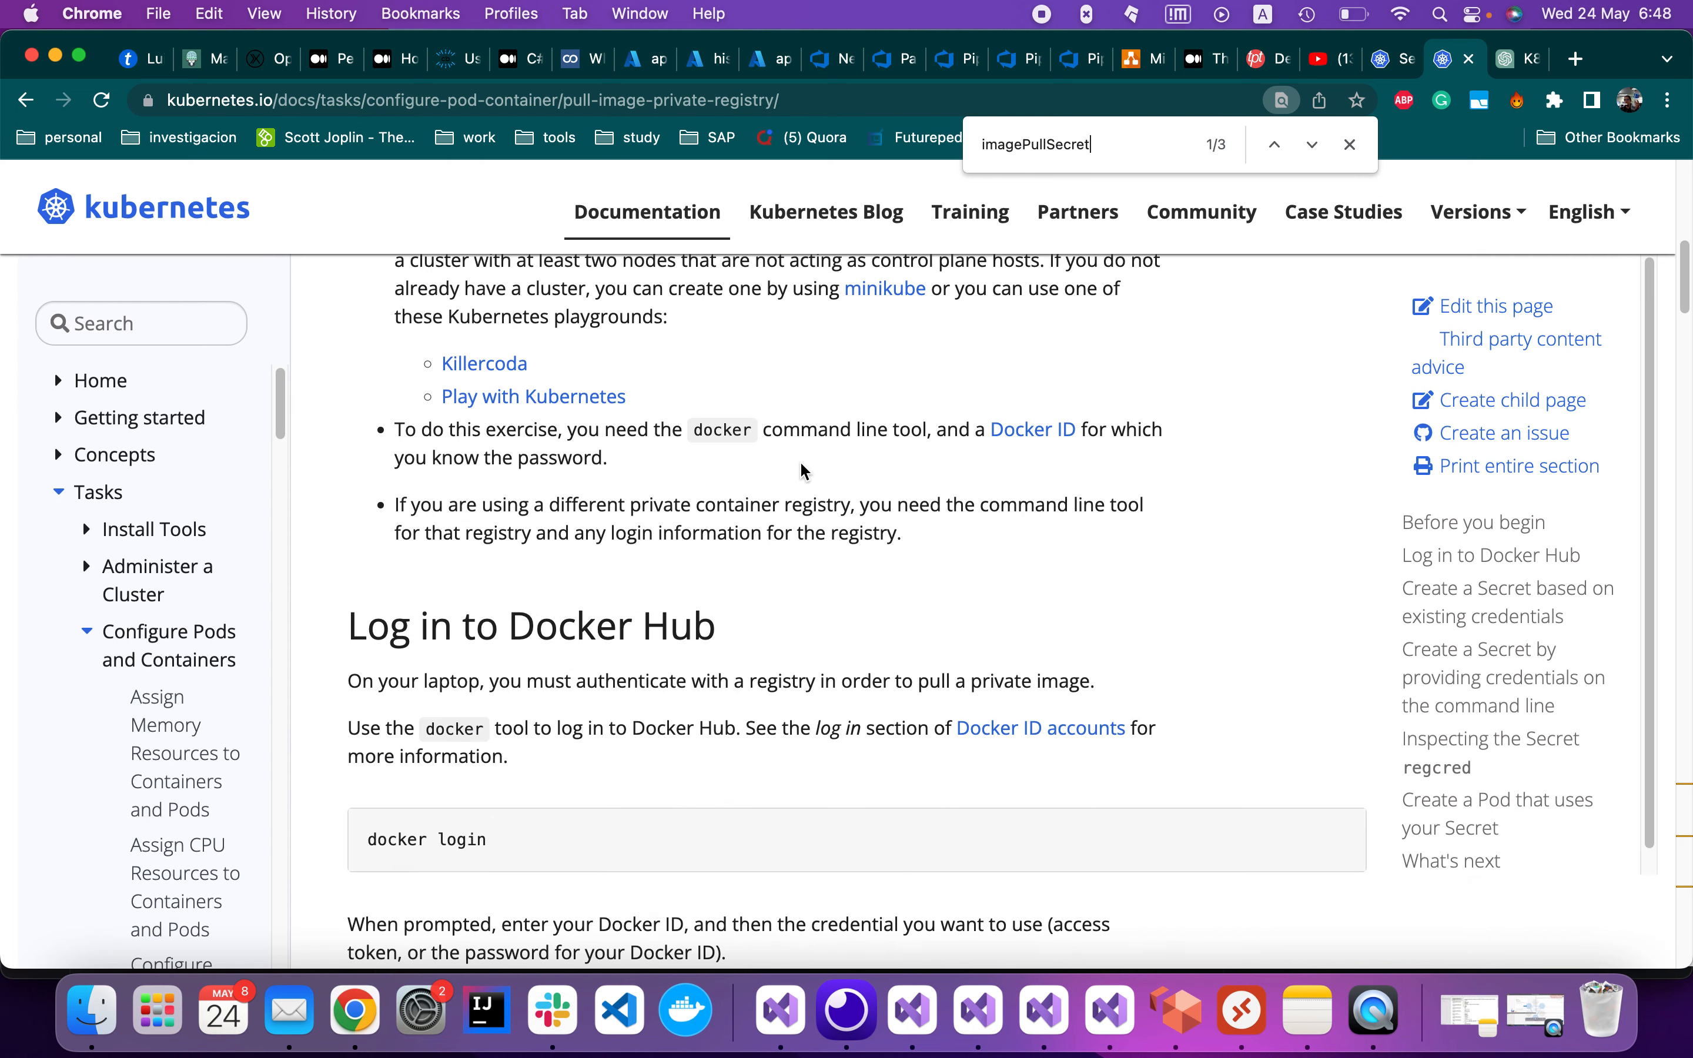
scroll(801, 469, down, 10)
scroll(801, 469, down, 6)
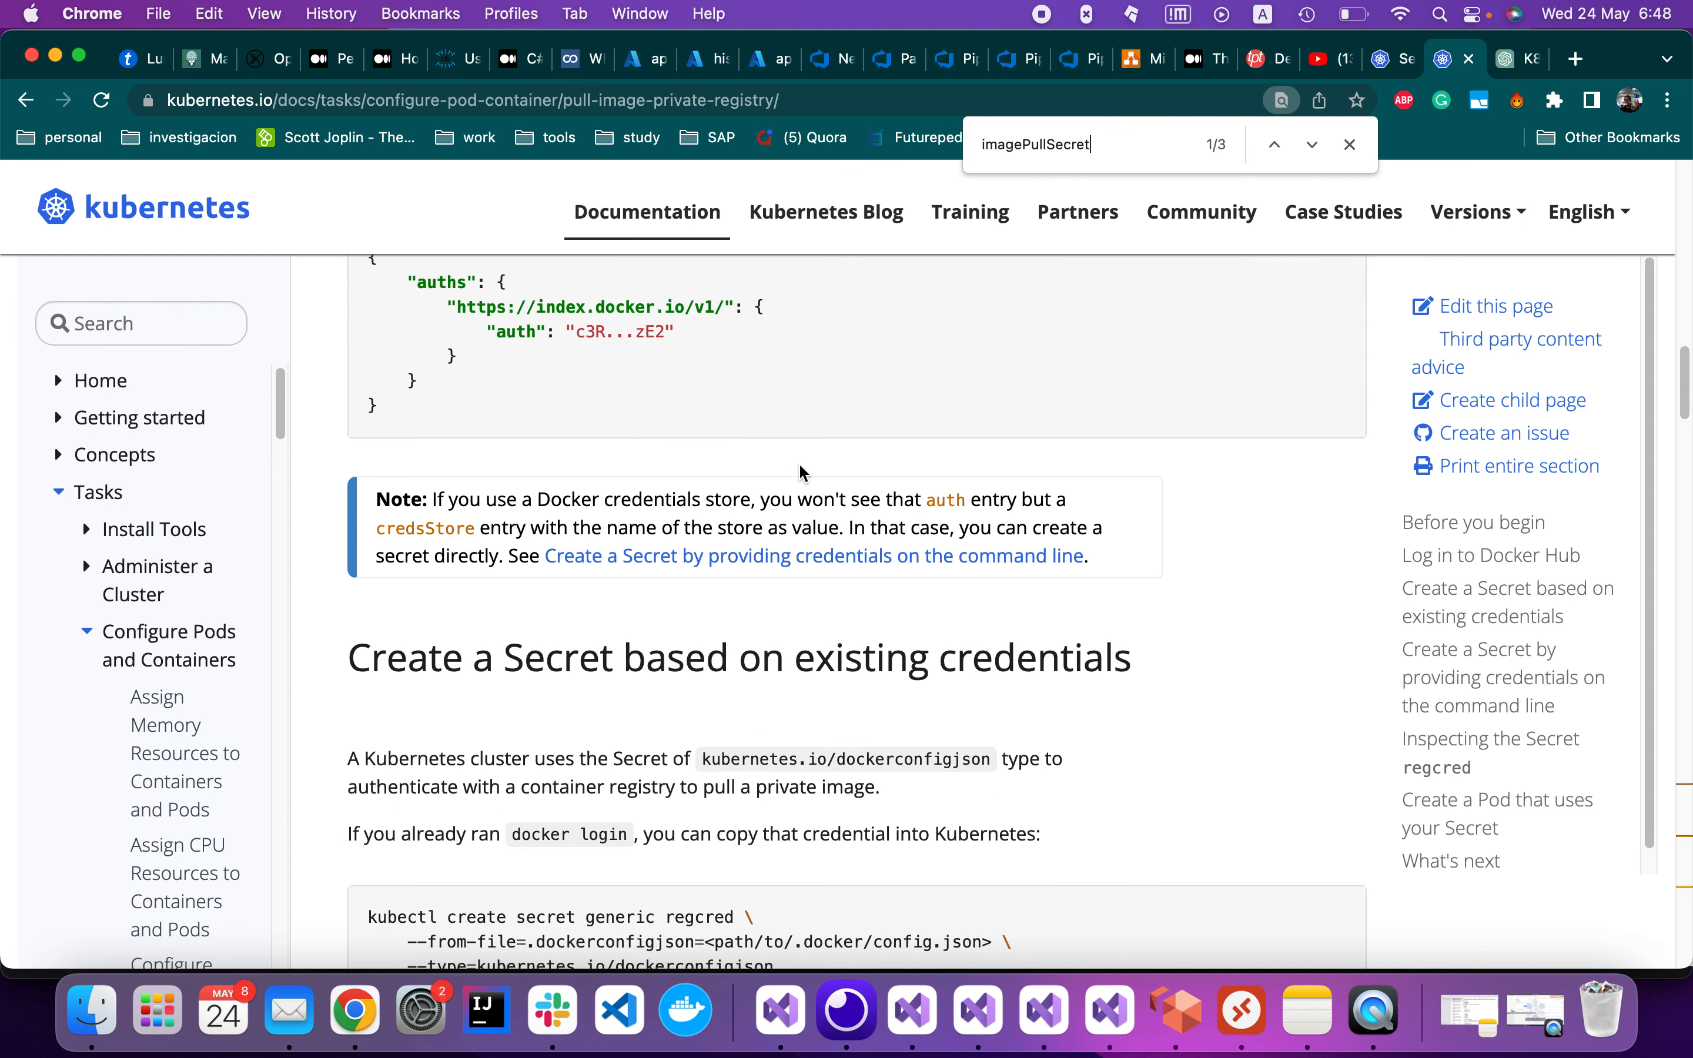
key(super+shift+5)
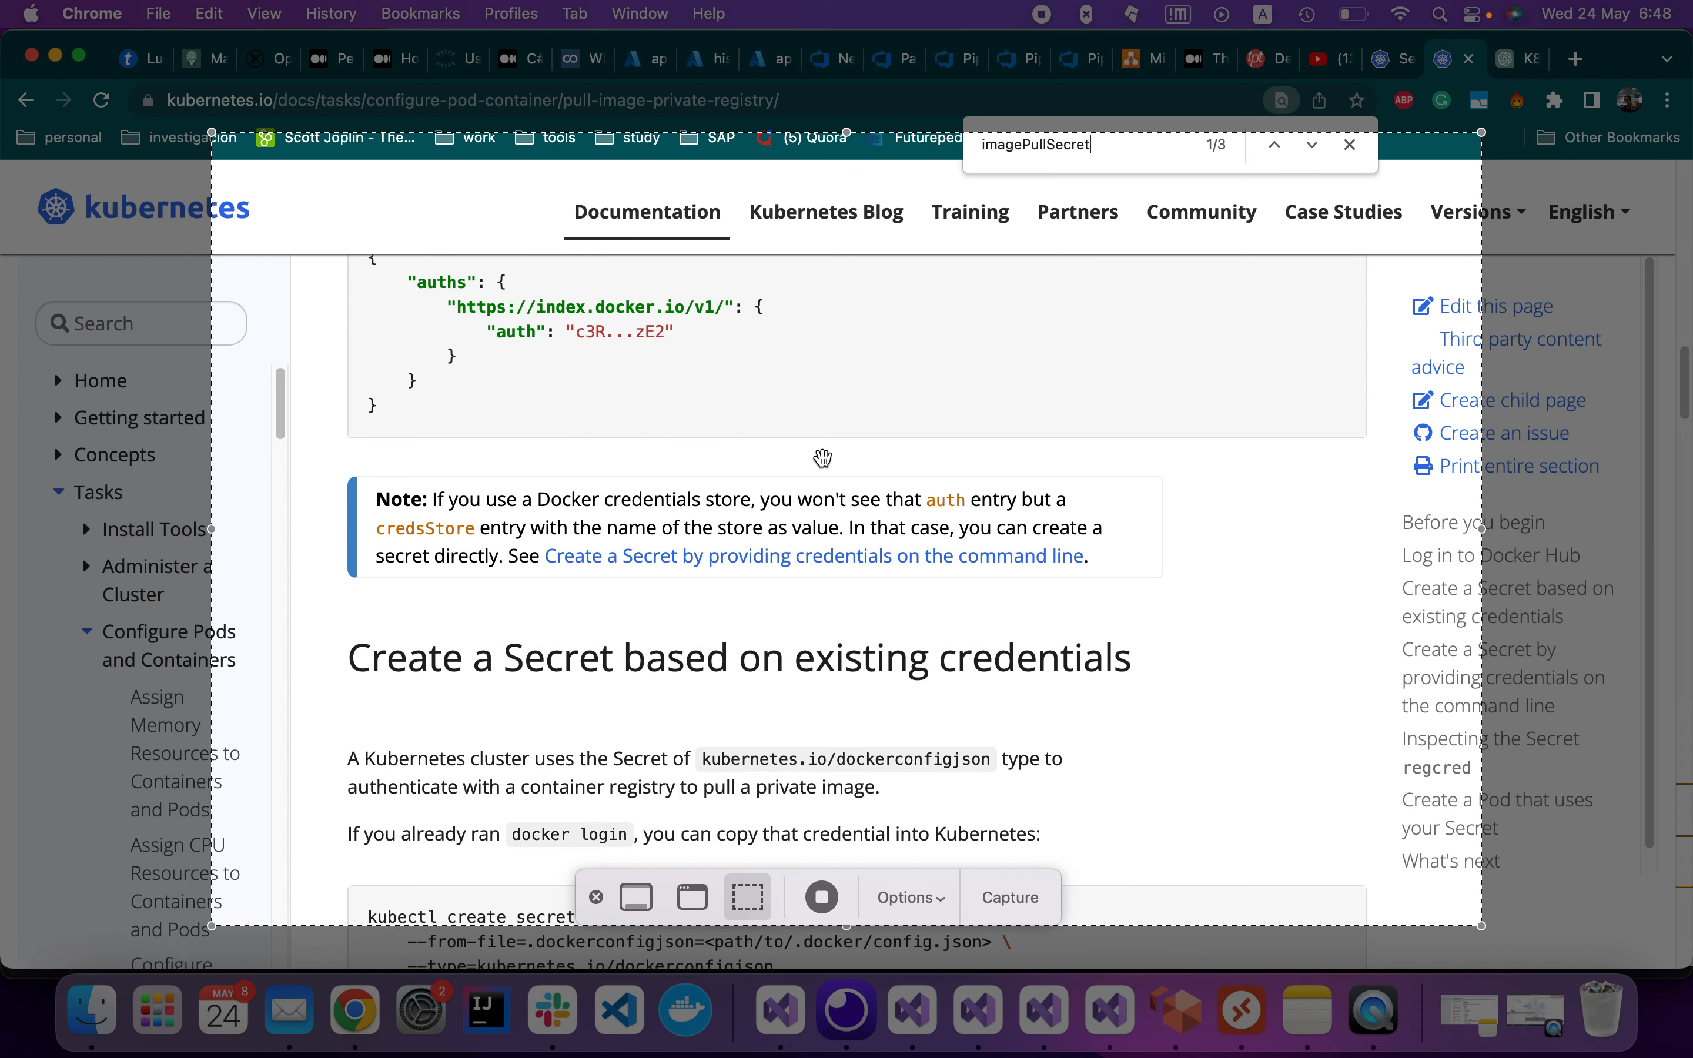